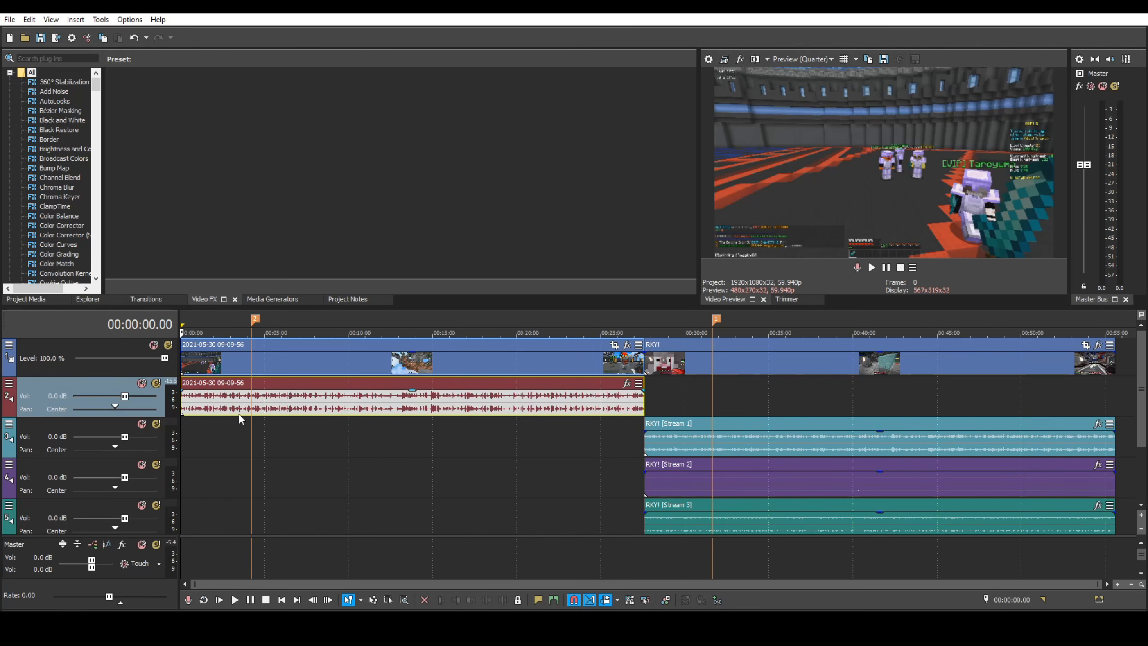
- Rename the active take of the first video event on track 1 as "rky pov"
right_click(198, 351)
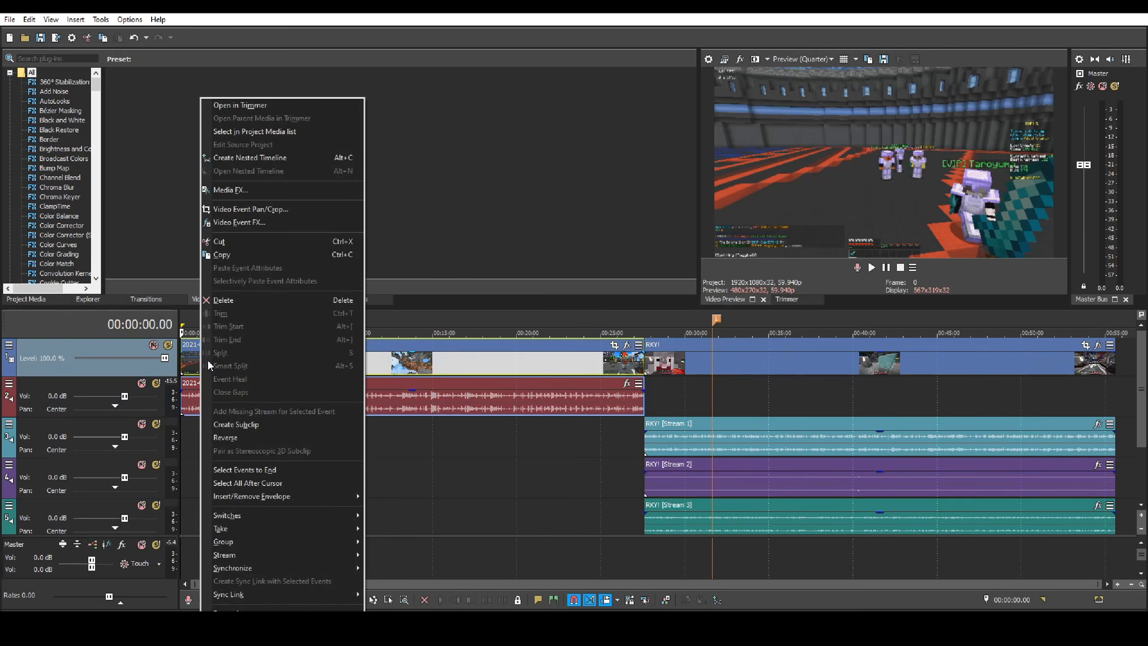
left_click(239, 608)
type("rky pov")
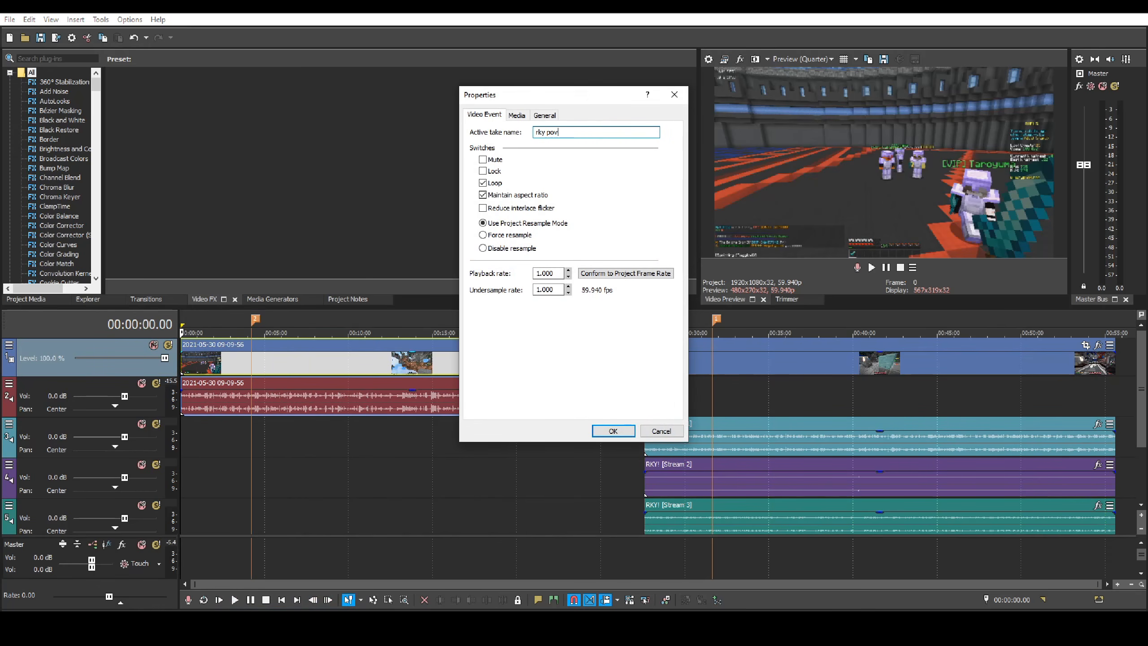
key("Return")
- Rename the active take of the second video event on track 1 as "glimpse pov"
right_click(685, 360)
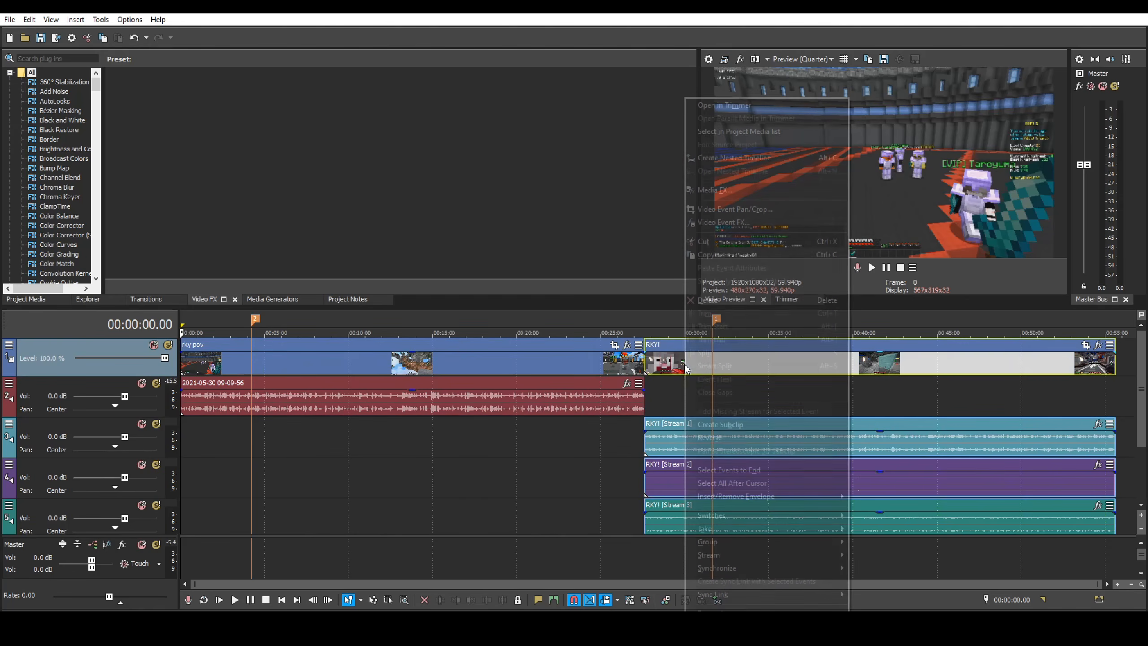
left_click(711, 610)
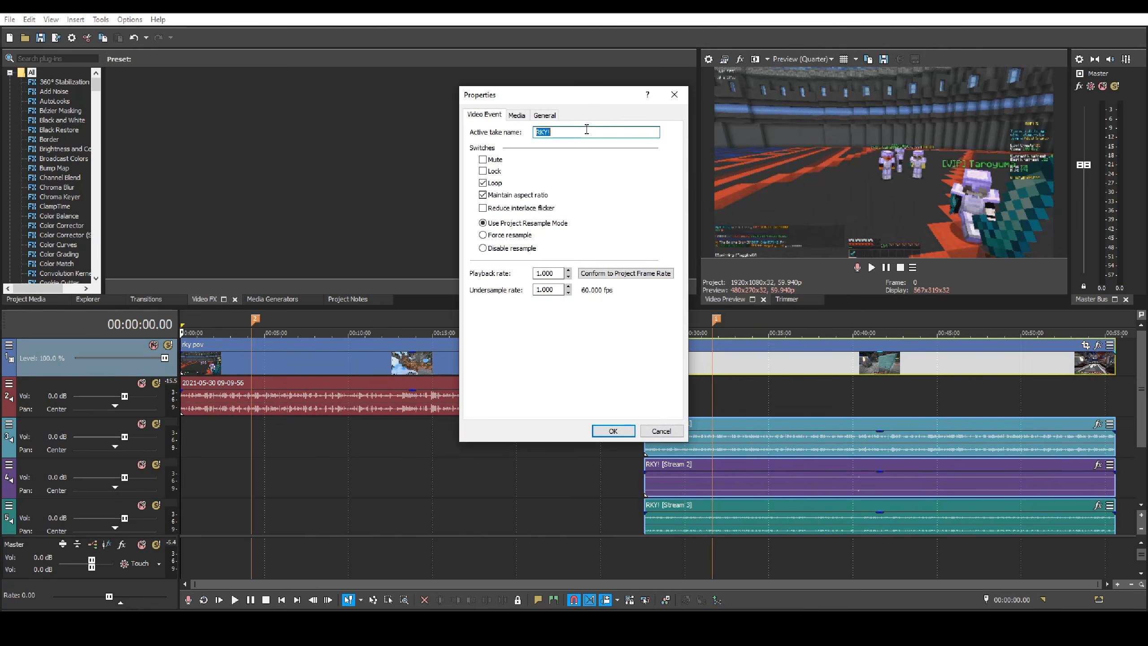
type("glimpse pov")
key("Return")
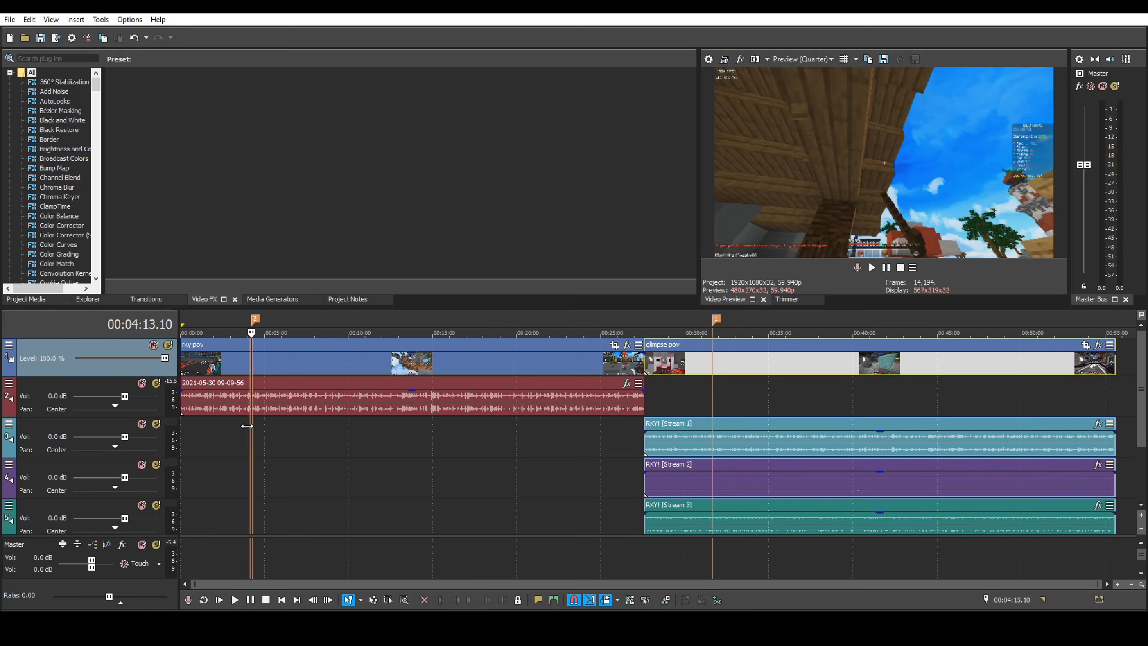
- Place the playback cursor on the marker in the rky pov clip and inspect that spot
left_click(612, 474)
left_click_drag(612, 474, 251, 432)
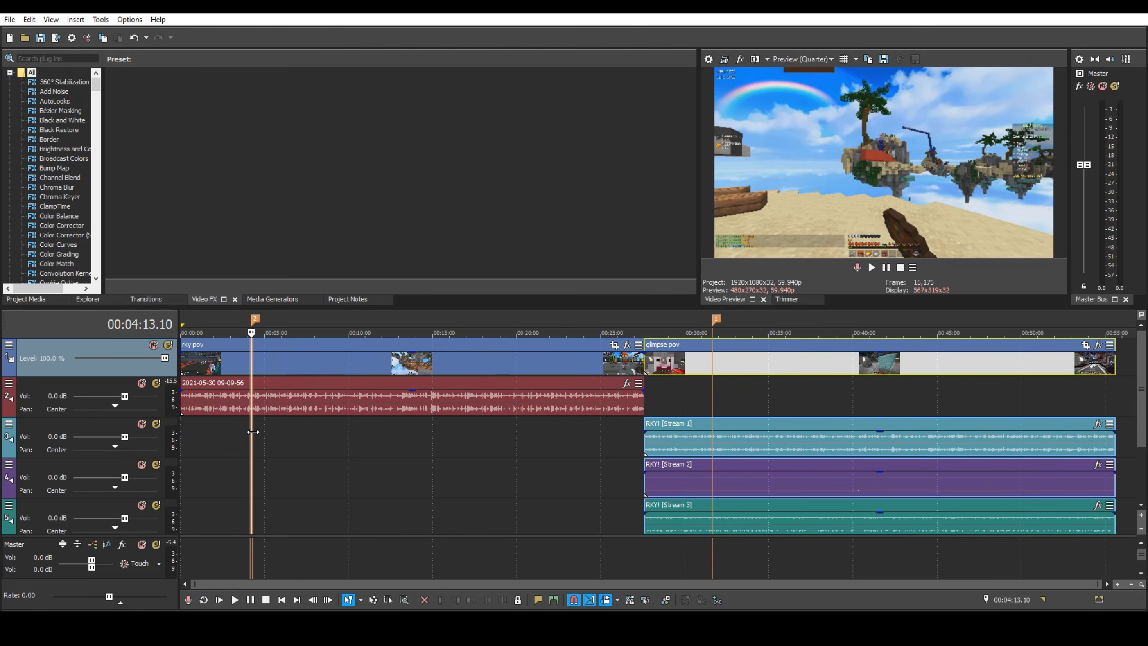
scroll(691, 437, "up", 3)
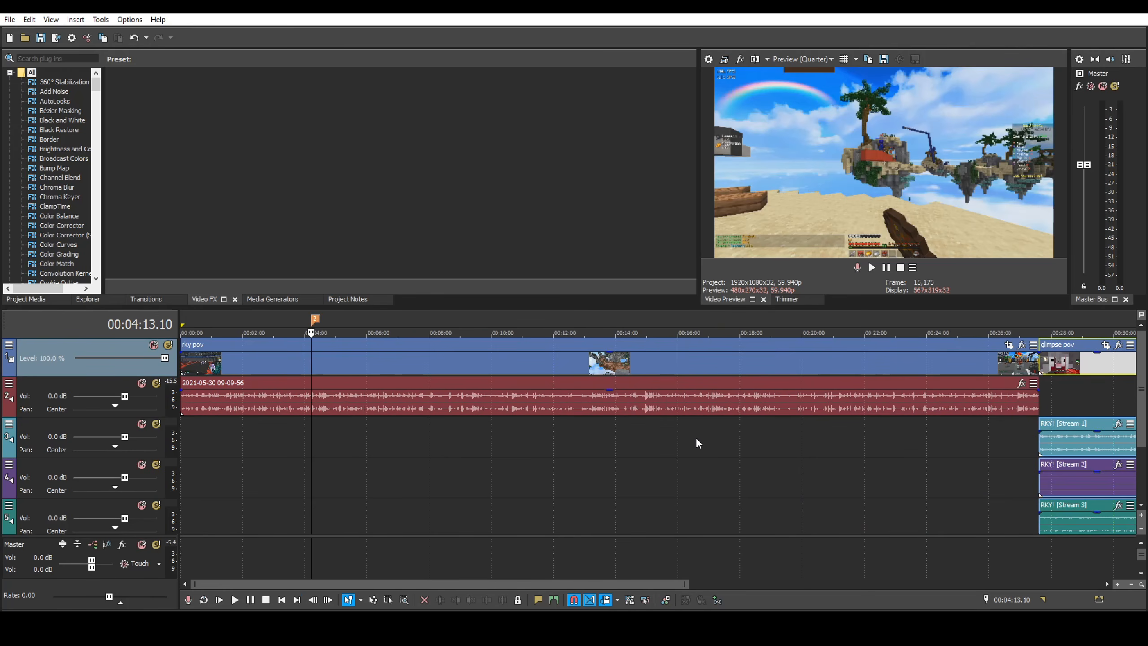
scroll(753, 463, "down", 3)
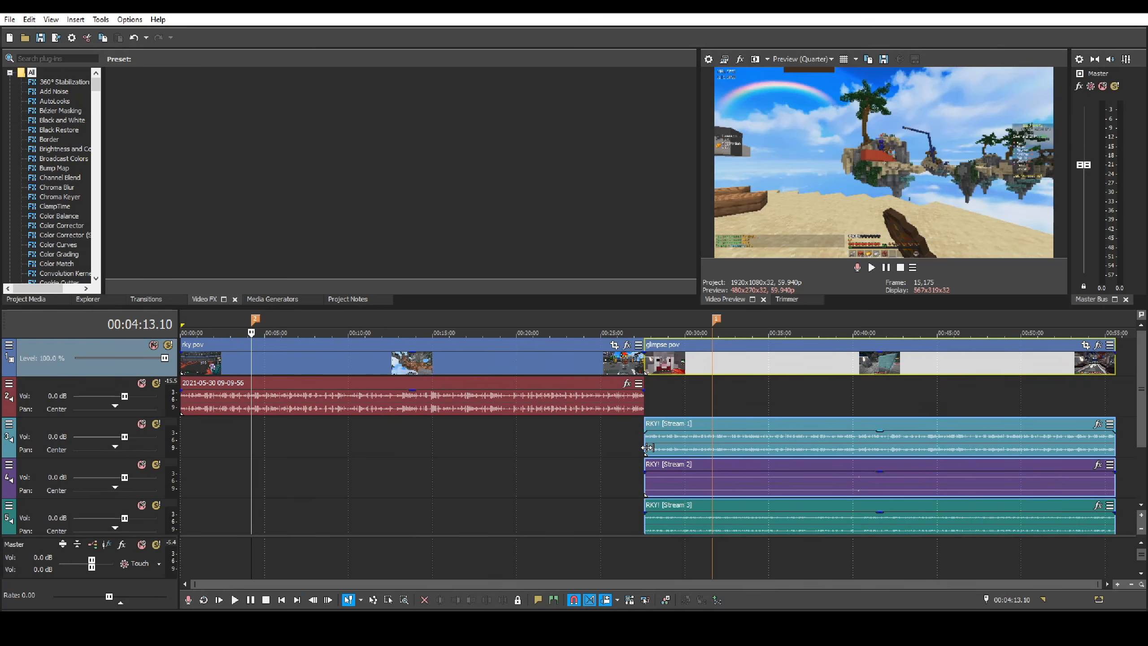
- Play the glimpse pov section from its marker at 00:31:39.18 to compare the three audio streams
left_click(714, 401)
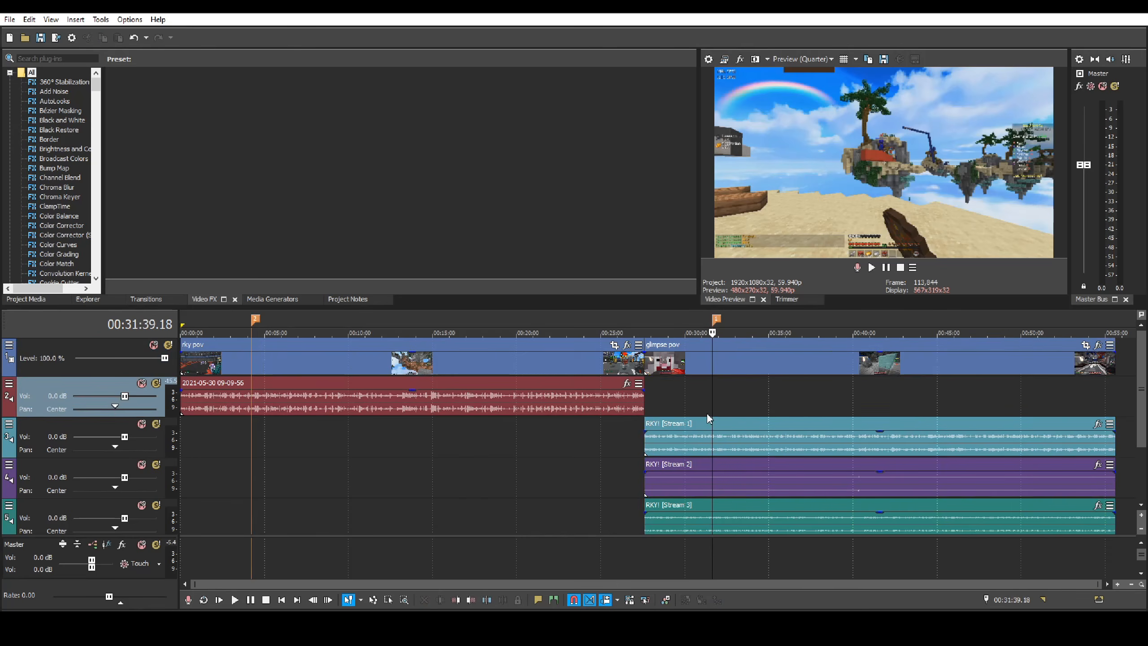
scroll(696, 442, "up", 3)
scroll(652, 407, "down", 2)
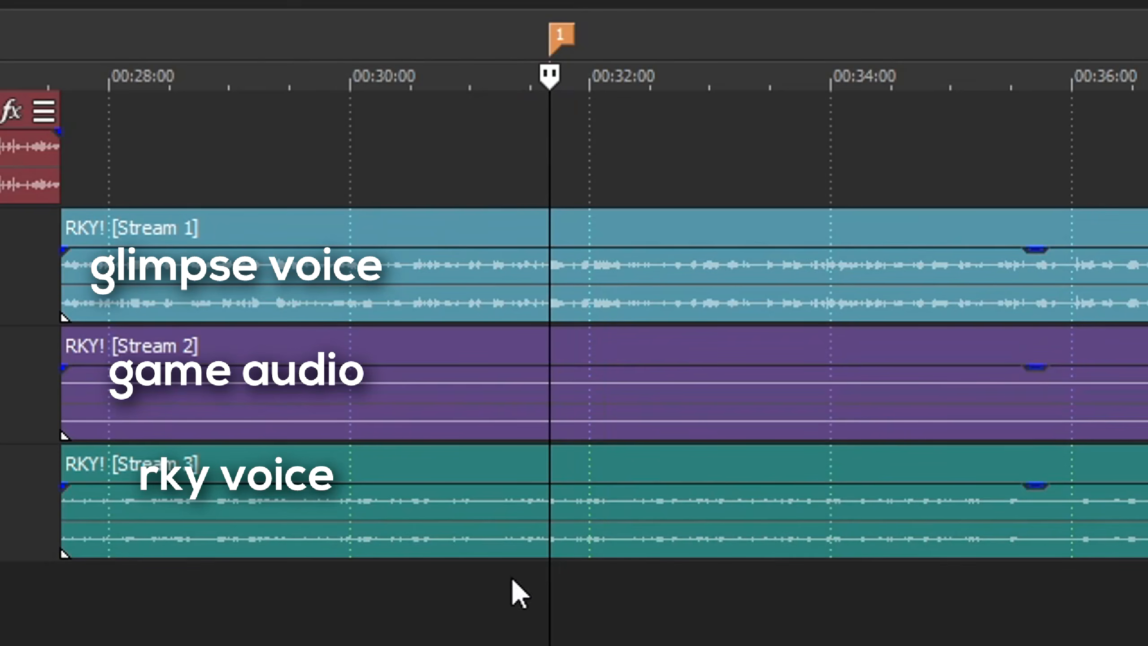
scroll(563, 515, "up", 5)
left_click(563, 515)
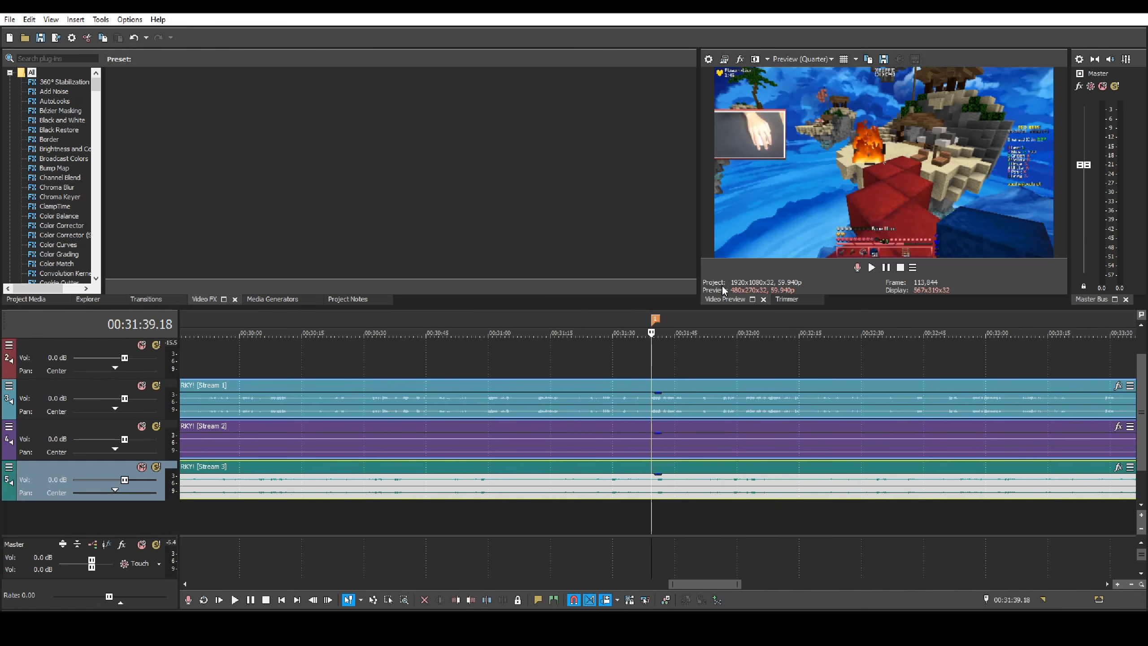
key("space")
scroll(786, 468, "up", 4)
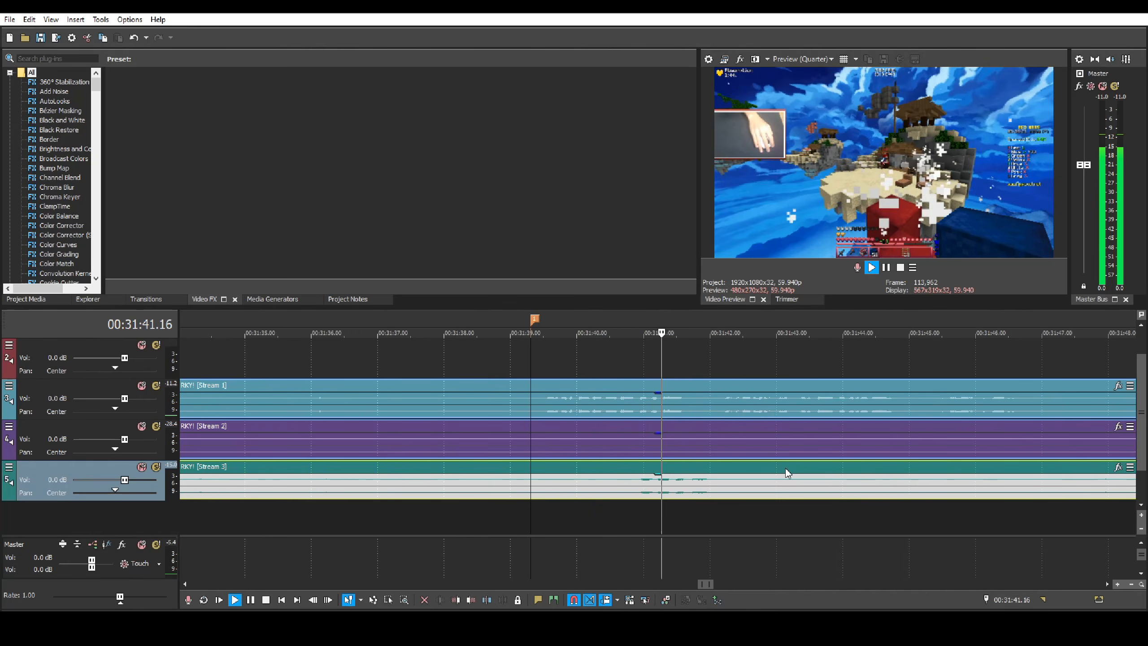
scroll(786, 469, "down", 4)
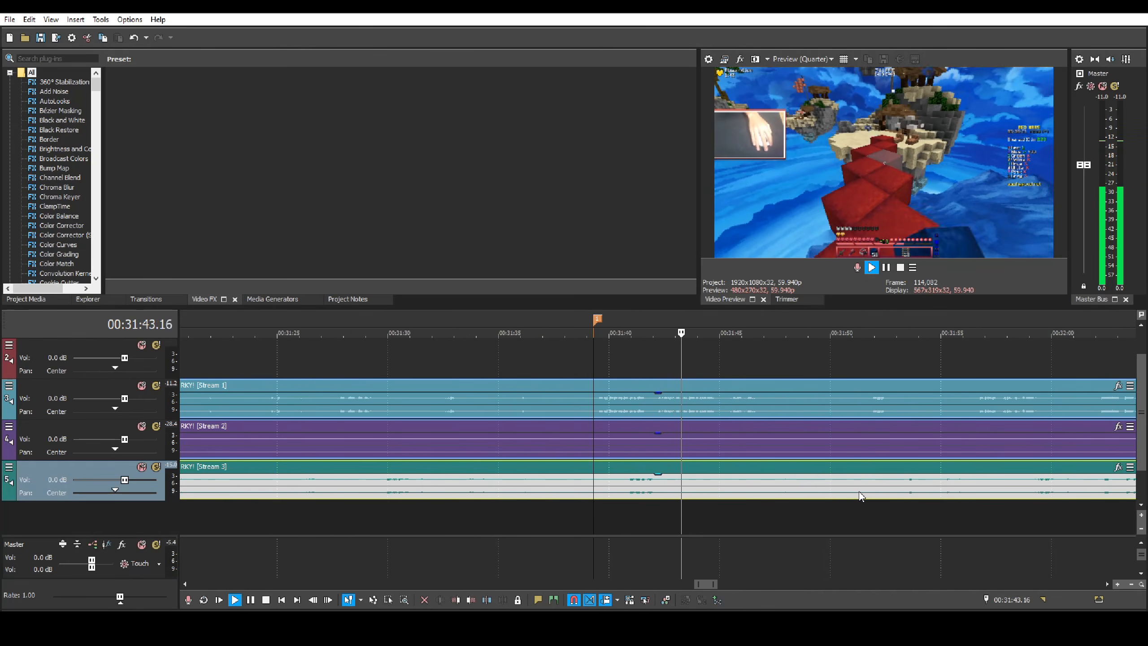
key("space")
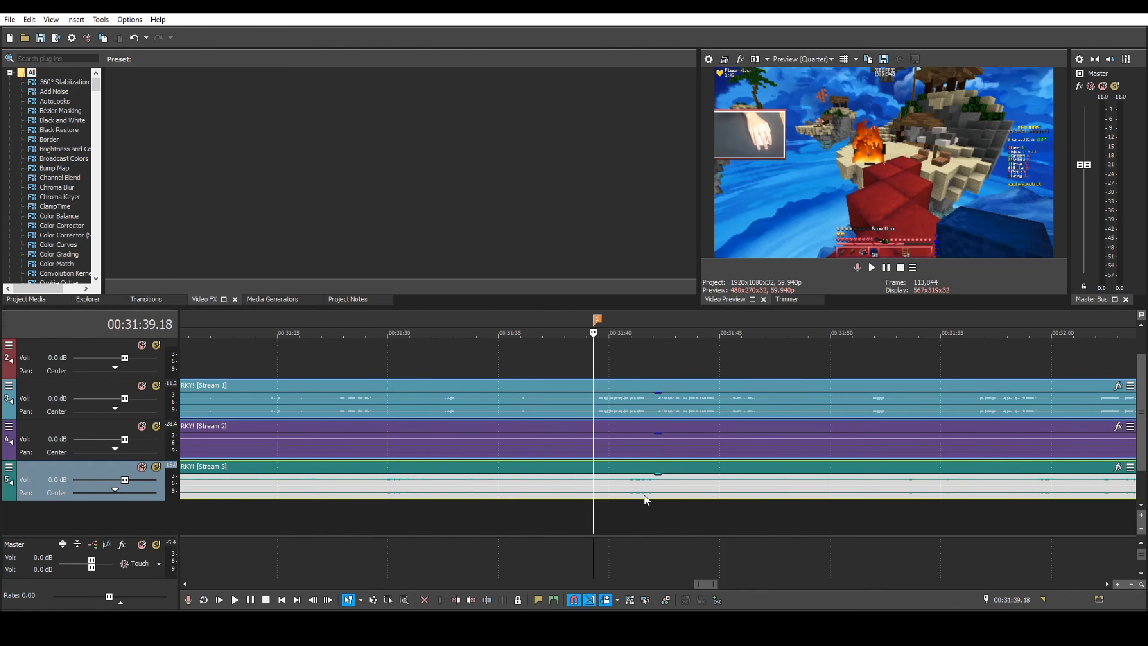
- Play the glimpse pov audio from about 00:31:58 to 00:32:04 to compare the voice levels
scroll(917, 518, "down", 2)
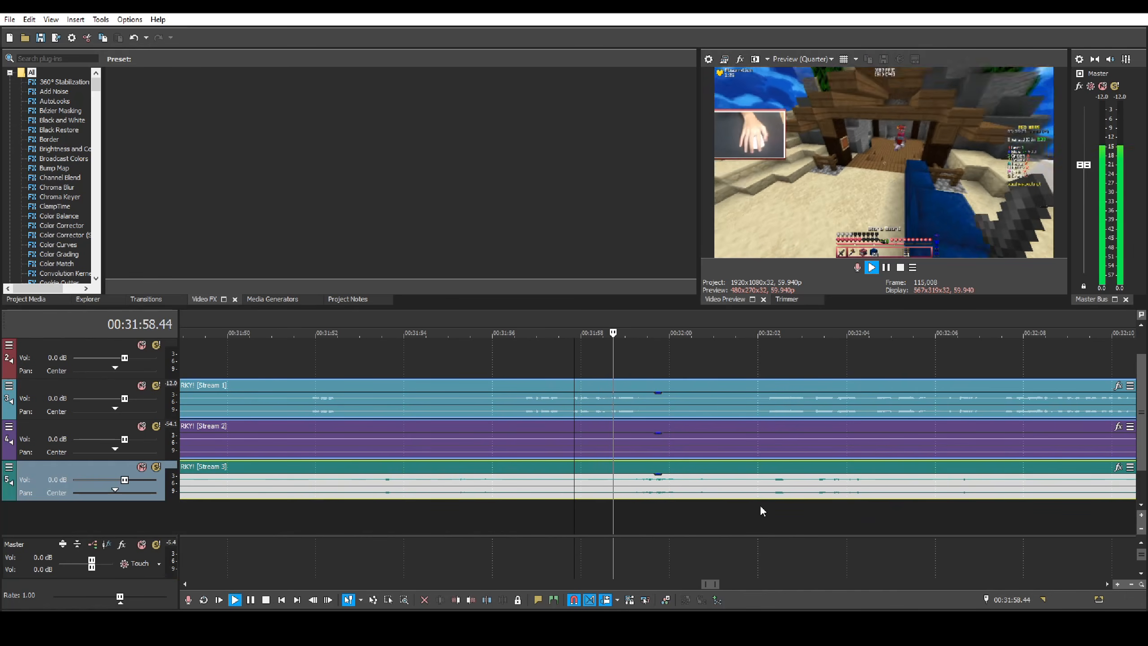
scroll(761, 505, "up", 3)
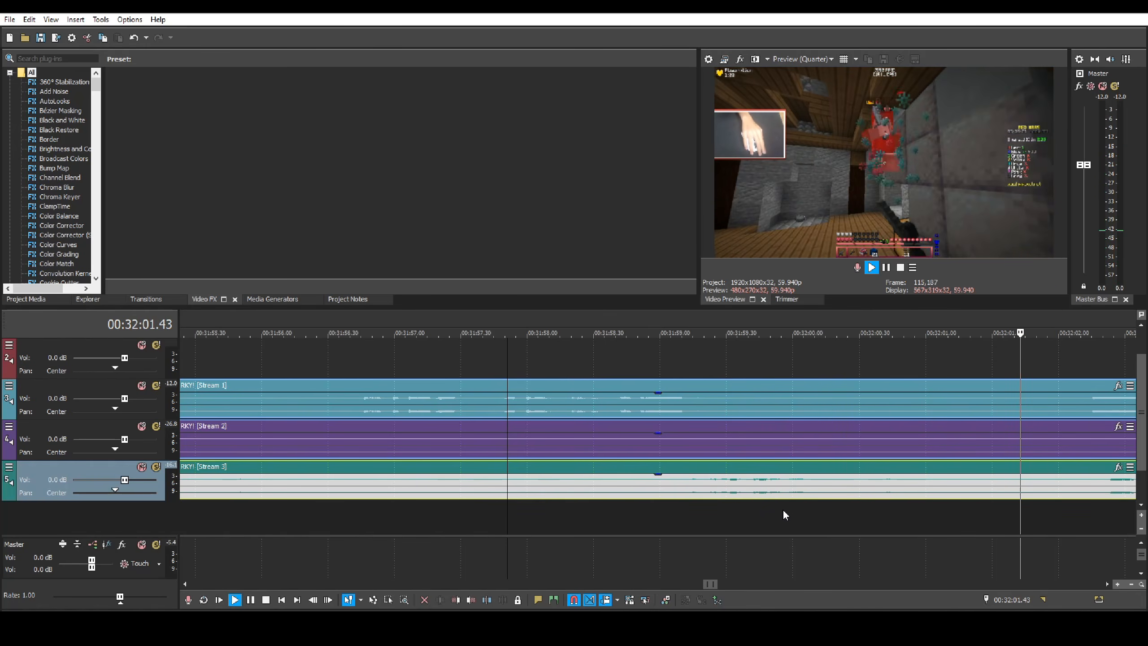
scroll(782, 515, "down", 2)
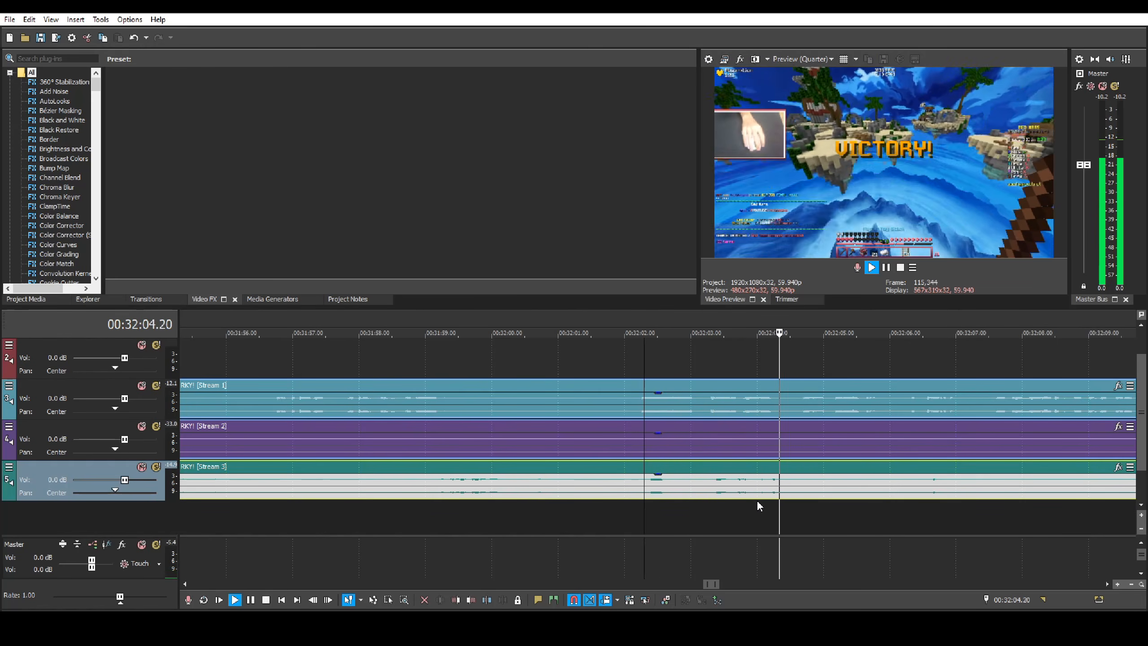
key("space")
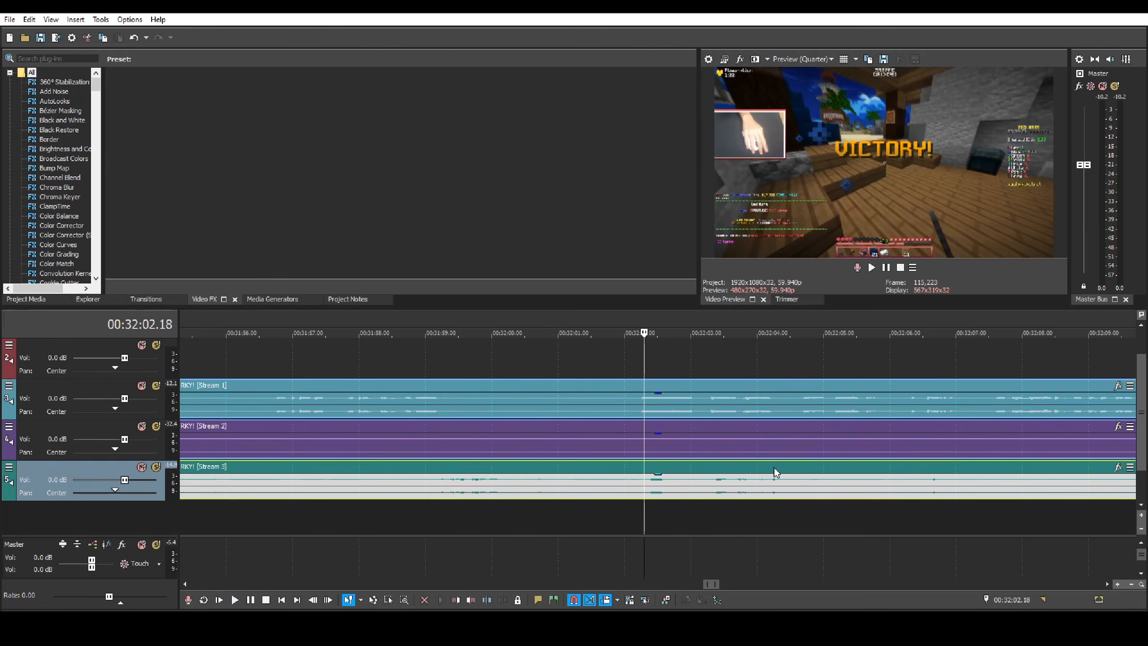
- Set the volume of audio track 5, which holds RKY! [Stream 3], to 2.1 dB
scroll(656, 486, "down", 2)
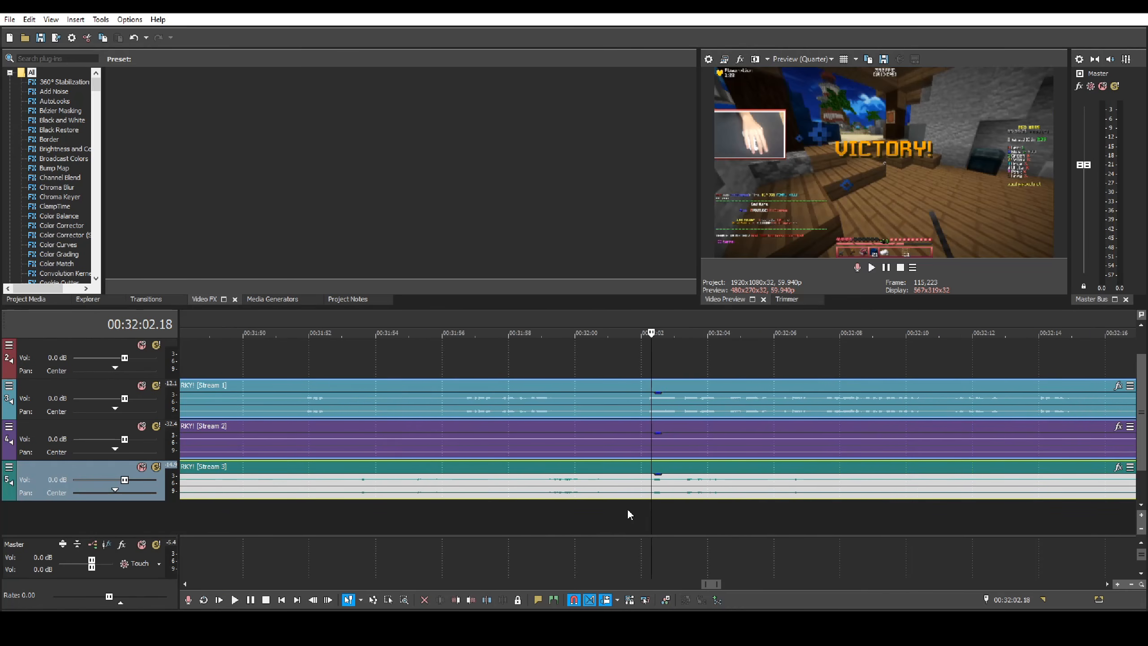
scroll(629, 514, "up", 2)
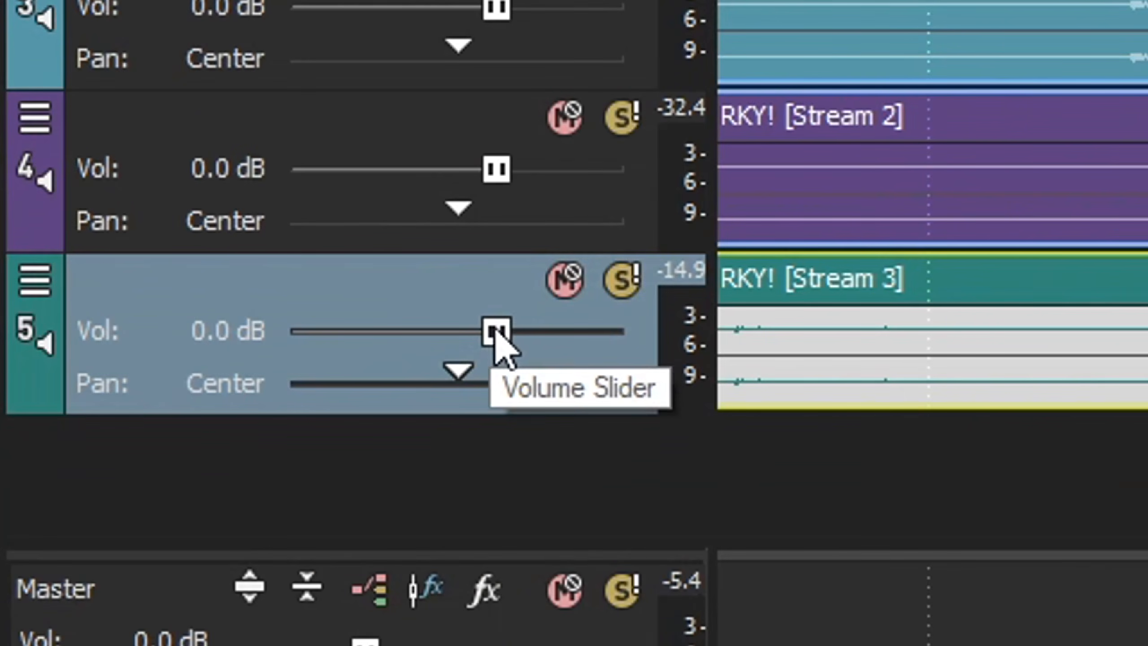
left_click_drag(125, 480, 134, 480)
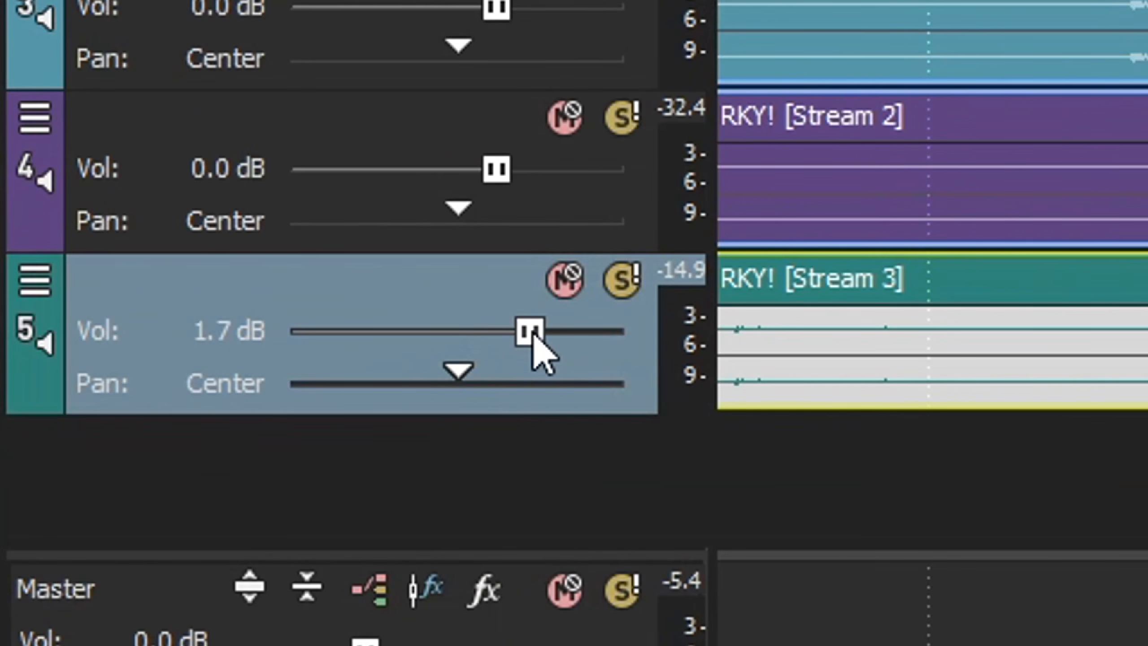
left_click_drag(534, 337, 547, 337)
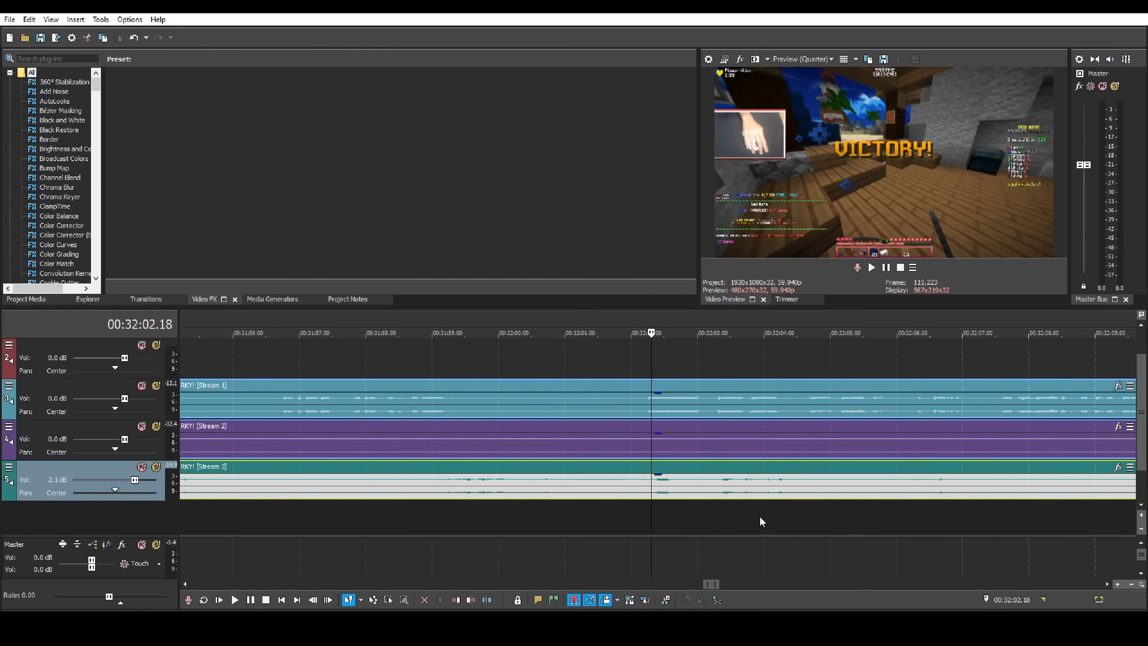
- Play the audio around 00:32:00 to check the new level of the Stream 3 voice
scroll(760, 516, "down", 1)
left_click(535, 503)
key("space")
scroll(687, 502, "up", 1)
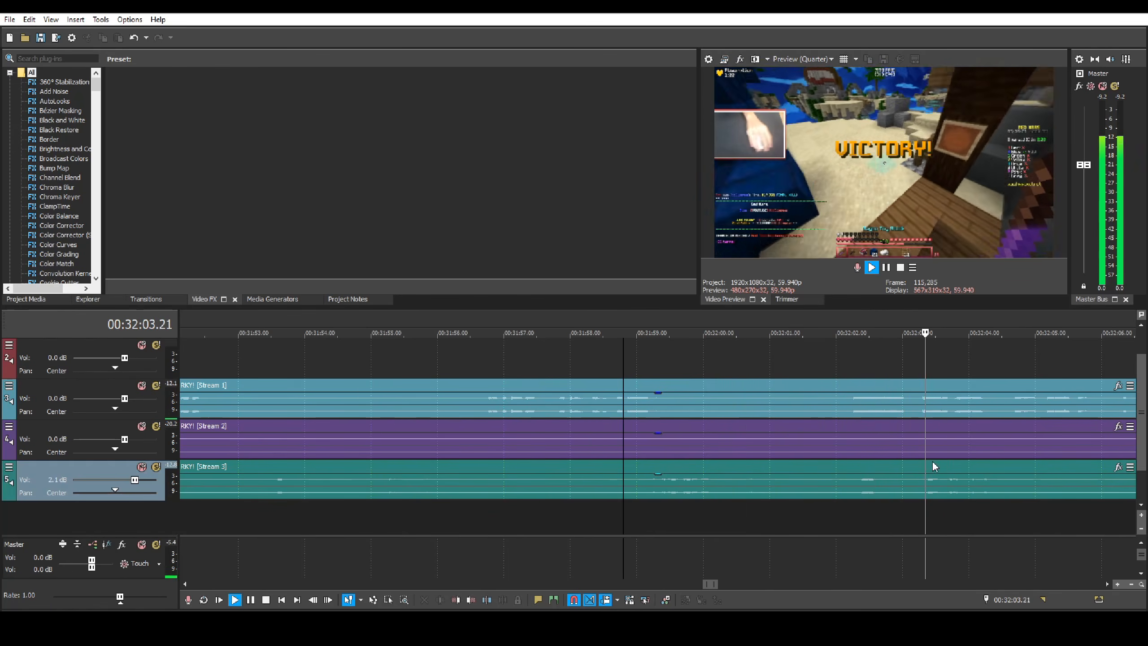
scroll(912, 466, "down", 2)
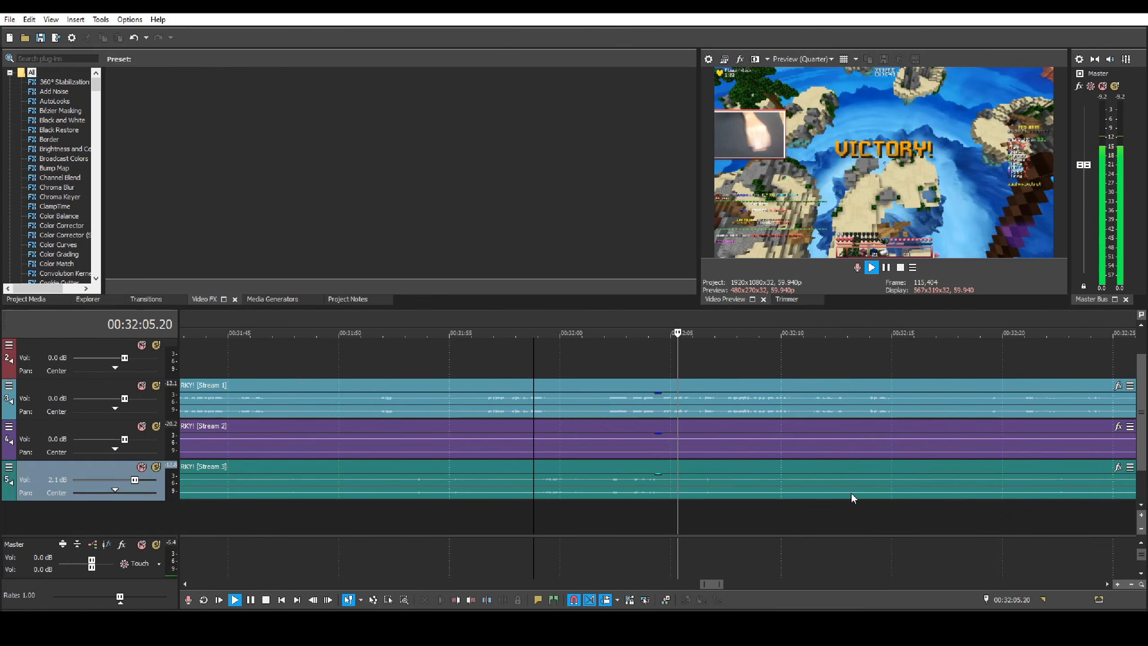
scroll(851, 493, "down", 2)
- Play the section just before the glimpse pov marker, from about 00:31:29, and watch the master levels
left_click(349, 486)
scroll(759, 506, "up", 3)
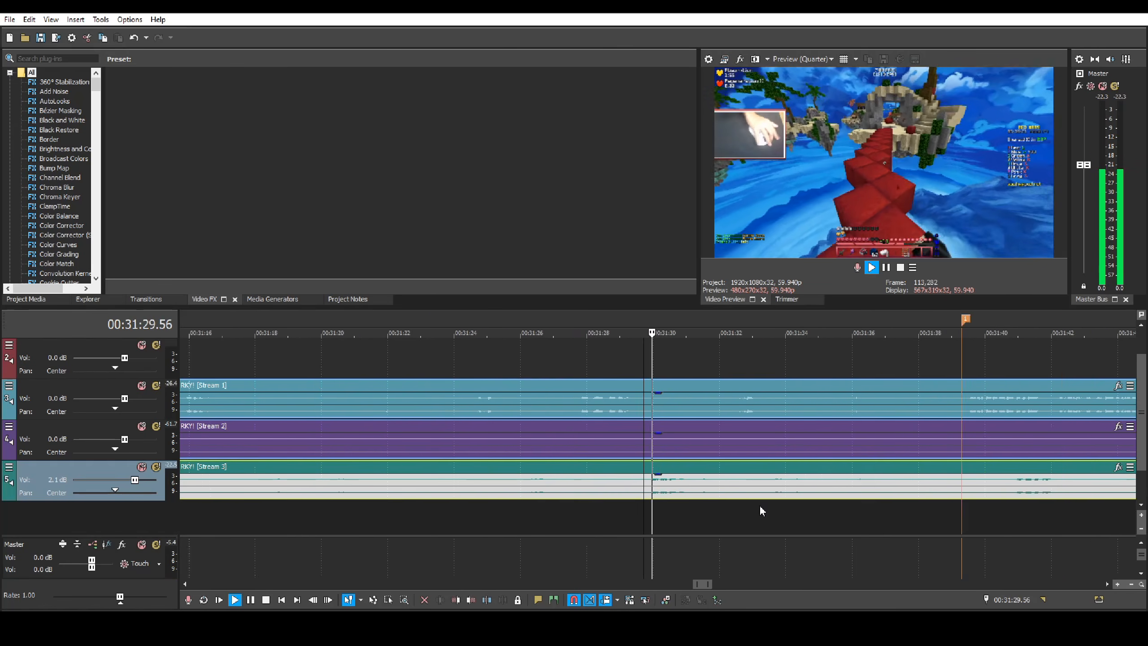
scroll(760, 510, "down", 2)
key("space")
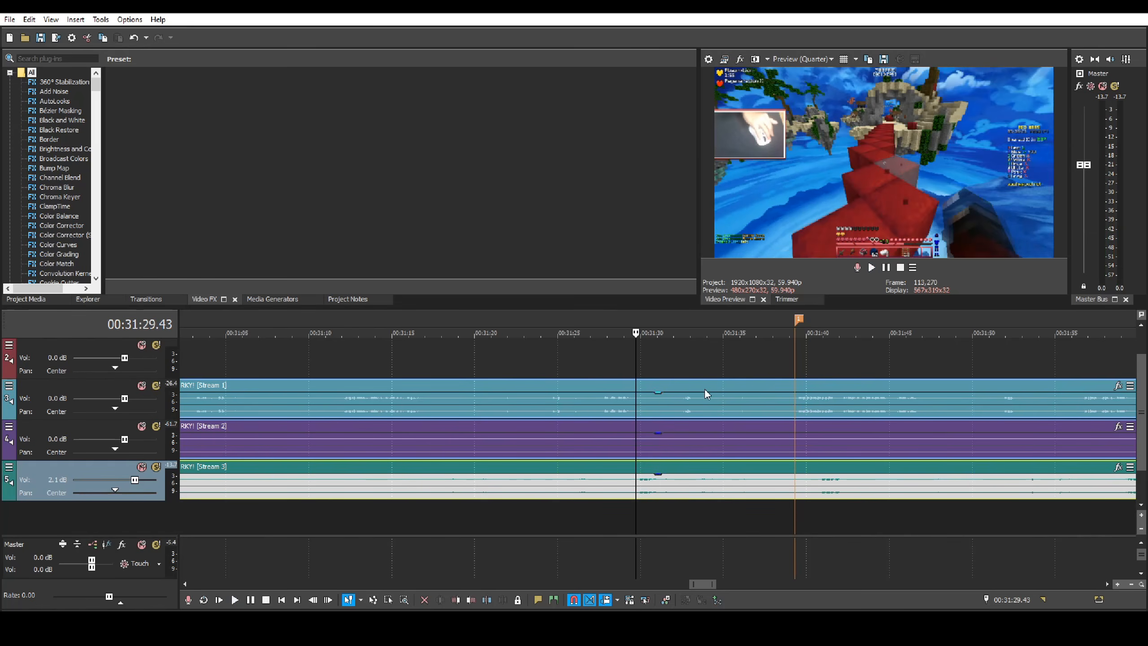
scroll(707, 394, "up", 2)
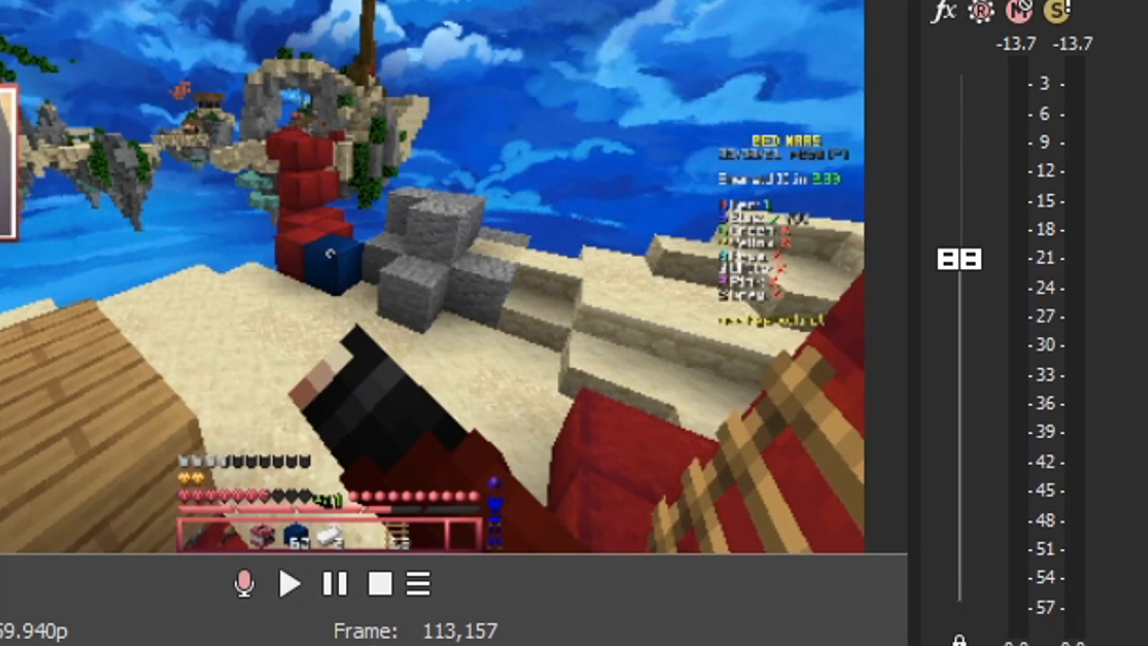
key("space")
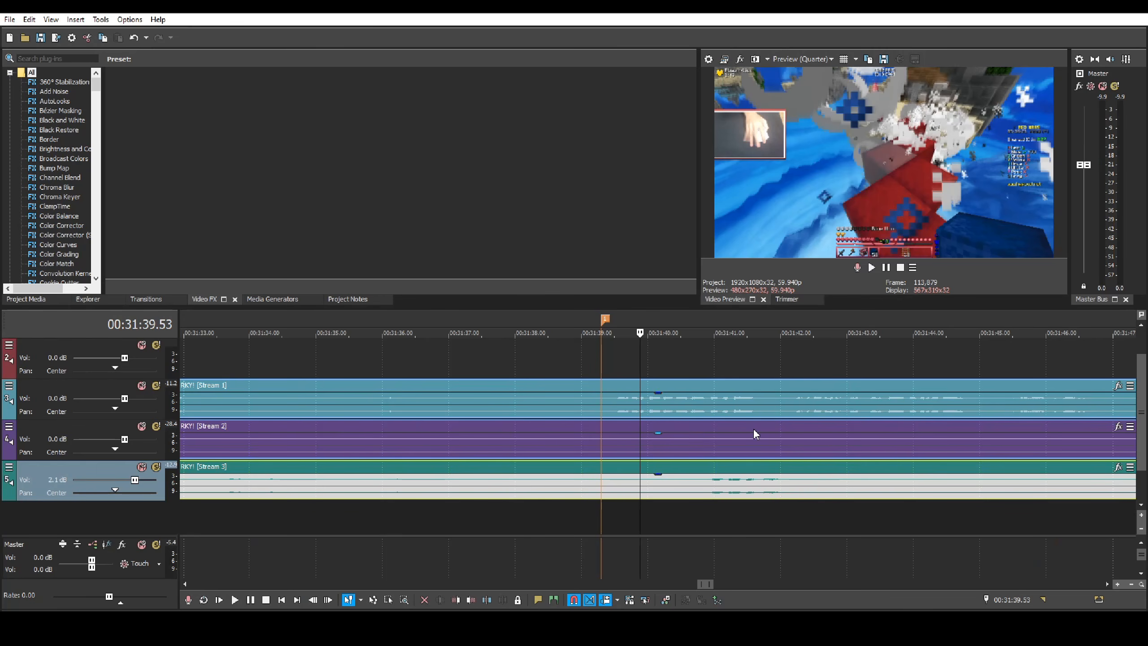
- Audition the game audio near 00:31:55 and set the volume of track 4, holding RKY! [Stream 2], to 0.9 dB
scroll(761, 432, "down", 4)
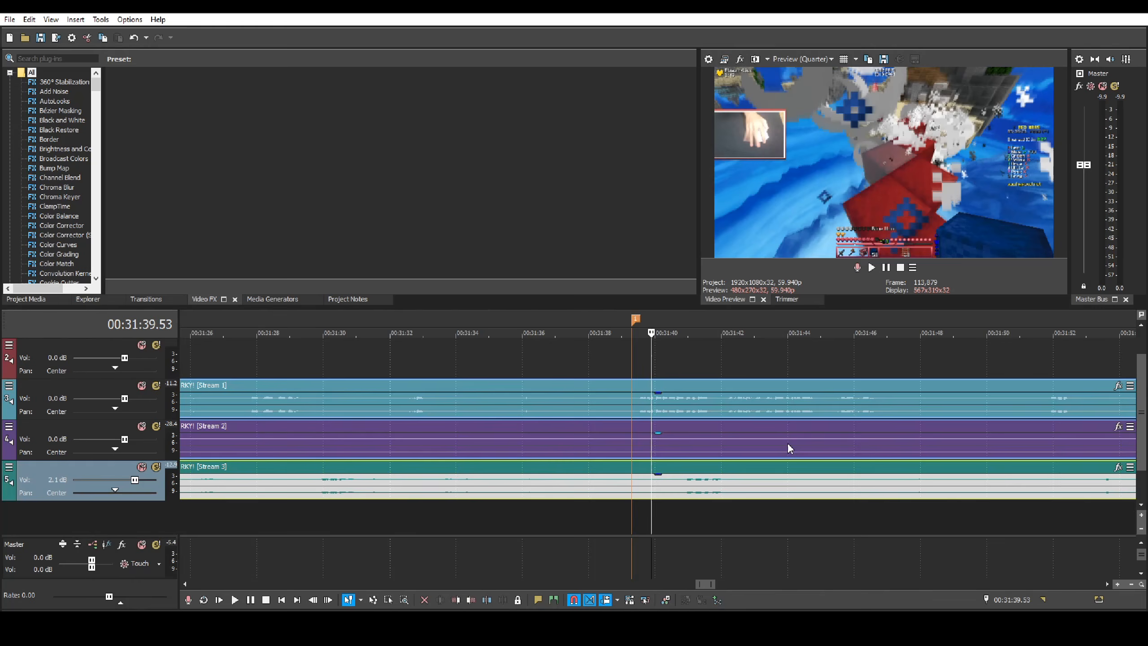
scroll(789, 445, "down", 4)
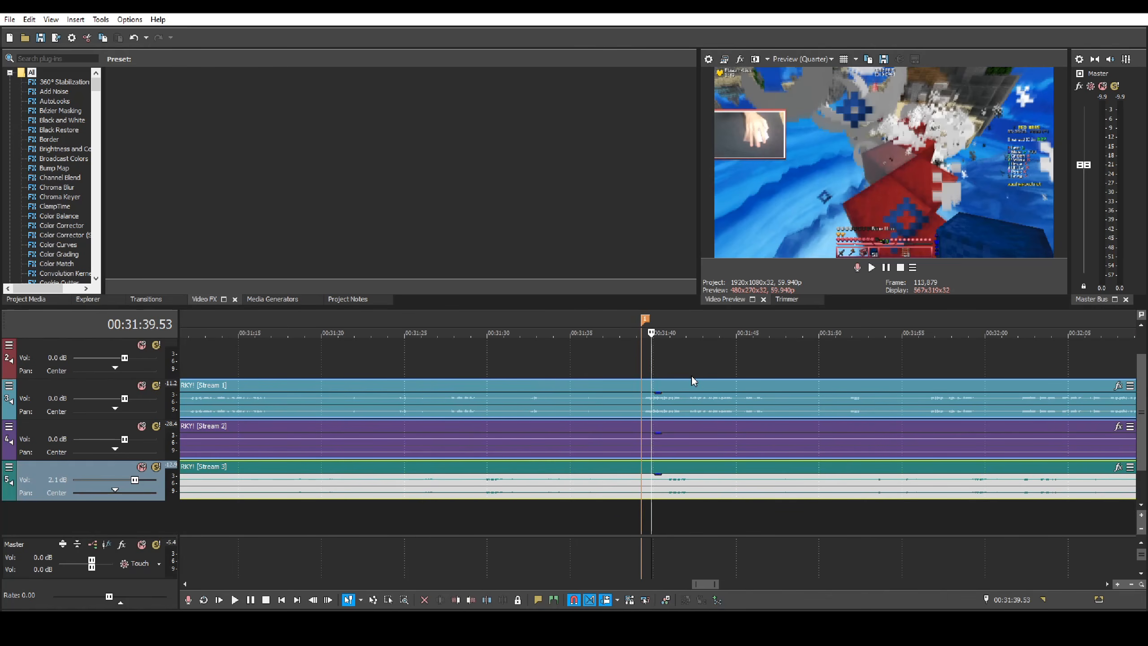
scroll(689, 367, "up", 5)
key("space")
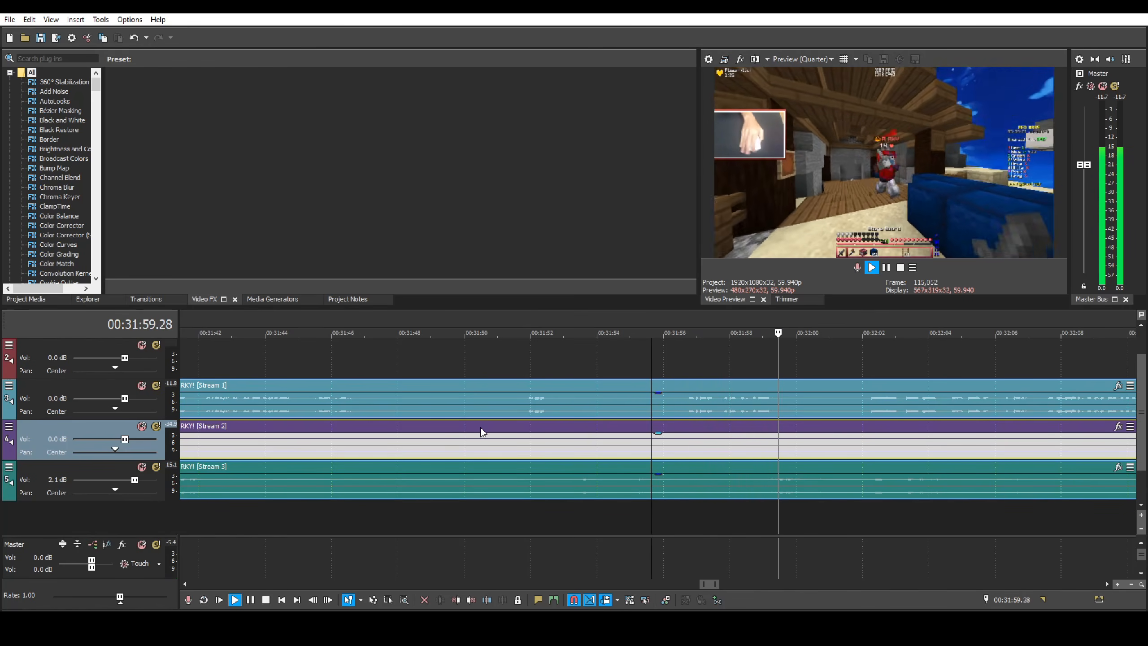
key("space")
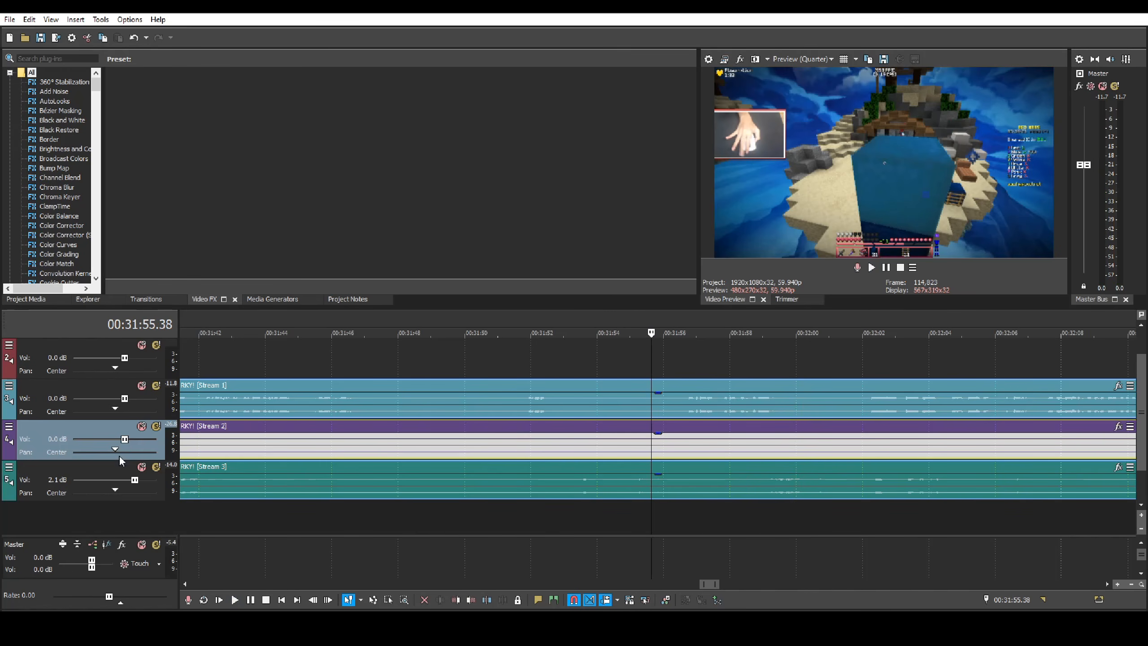
left_click_drag(127, 441, 130, 443)
key("space")
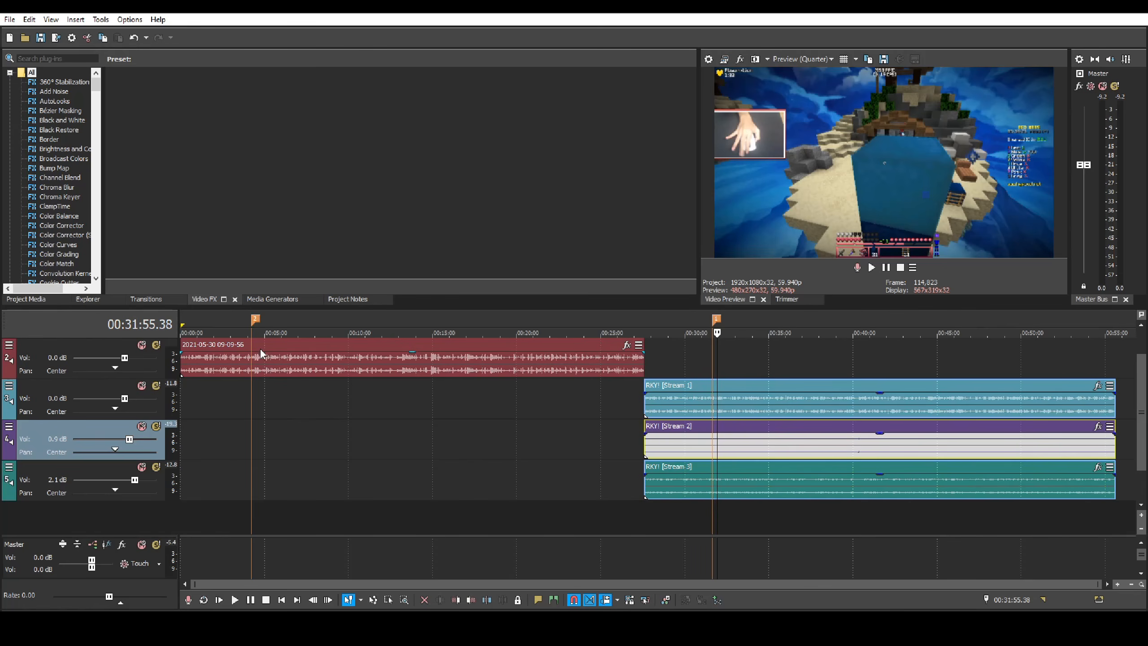
- Move the playback cursor back to the marker in the rky pov clip at 00:04:13.10
left_click(252, 364)
left_click_drag(1140, 408, 1141, 385)
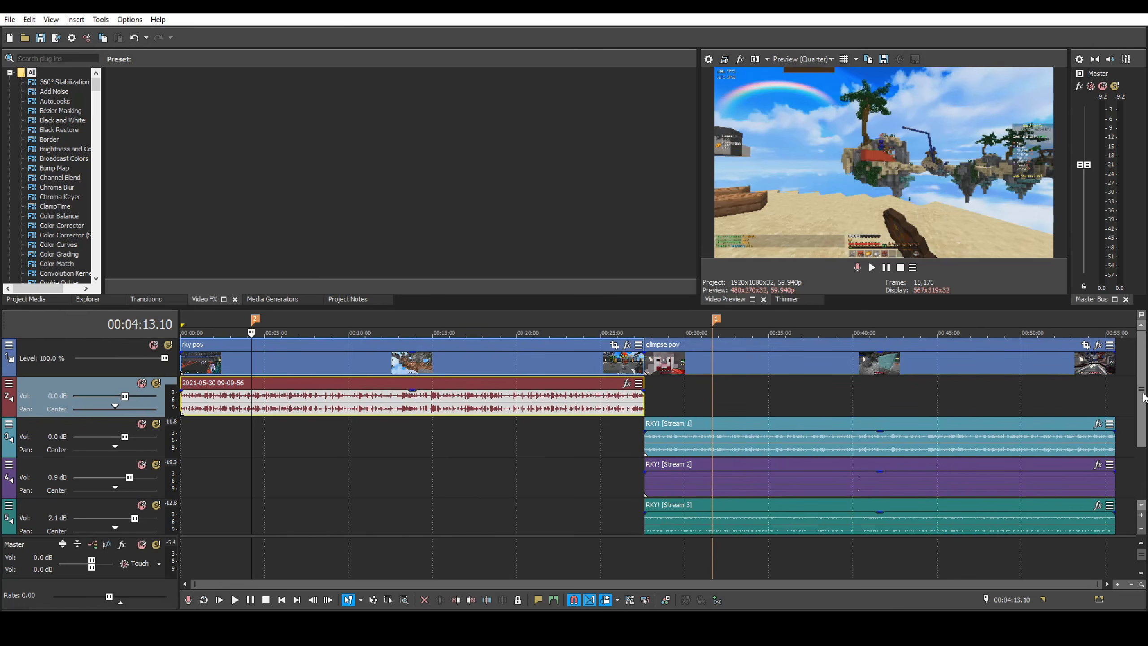
scroll(444, 398, "up", 4)
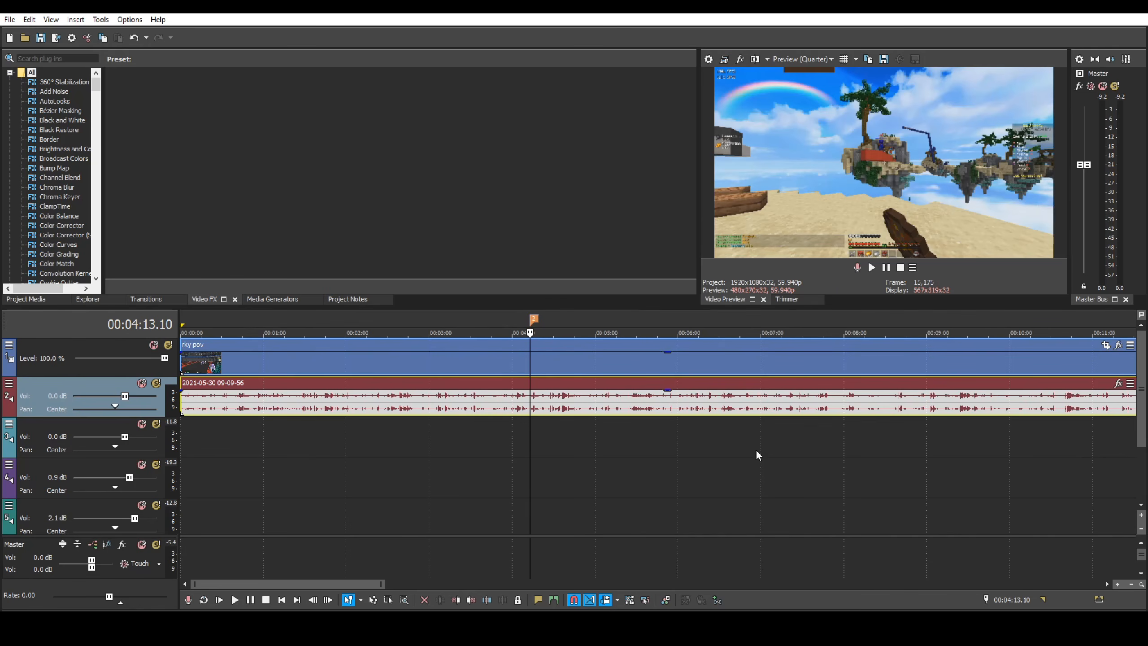
- Play the rky pov audio from the marker at 00:04:13.10 and watch the master levels
scroll(622, 466, "up", 3)
scroll(758, 481, "up", 6)
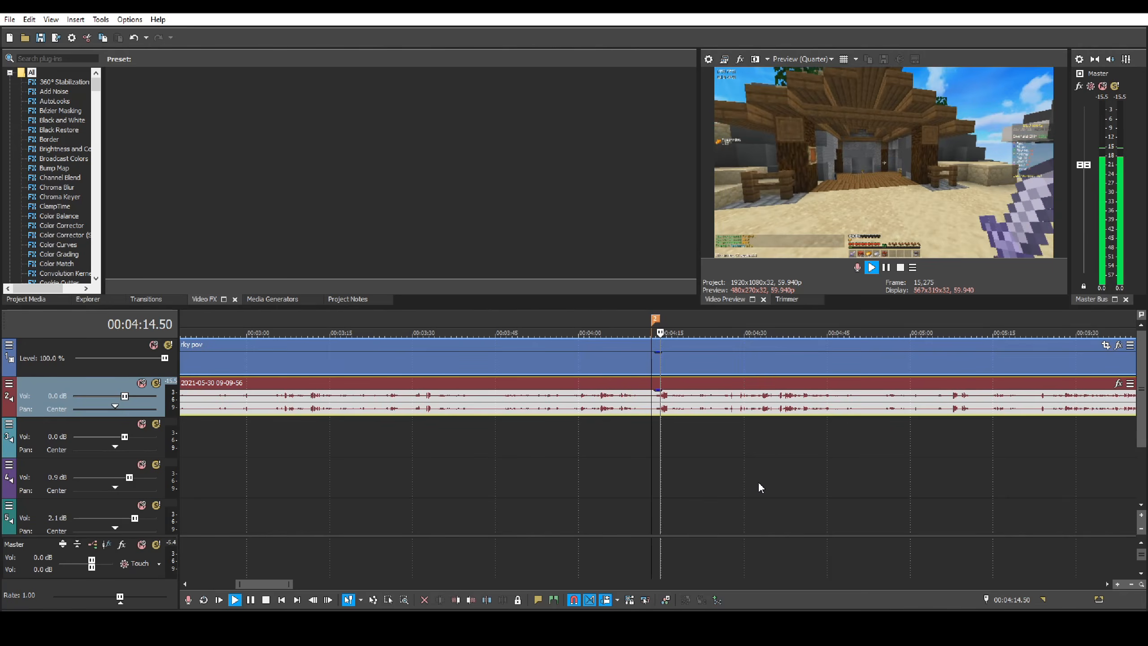
scroll(759, 483, "down", 4)
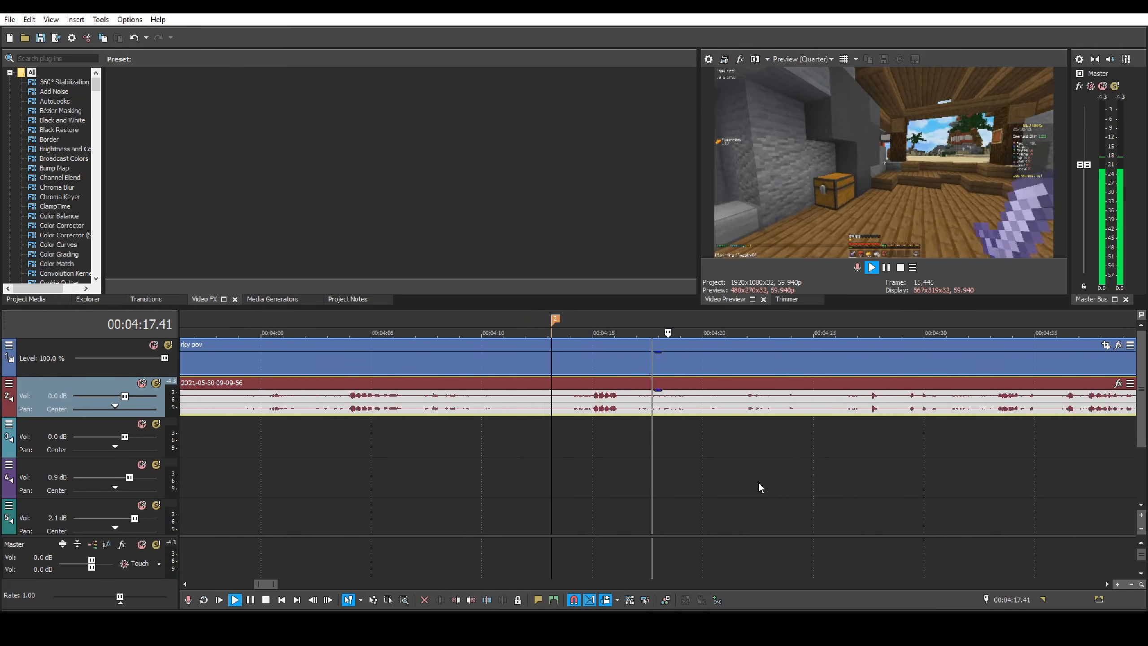
key("space")
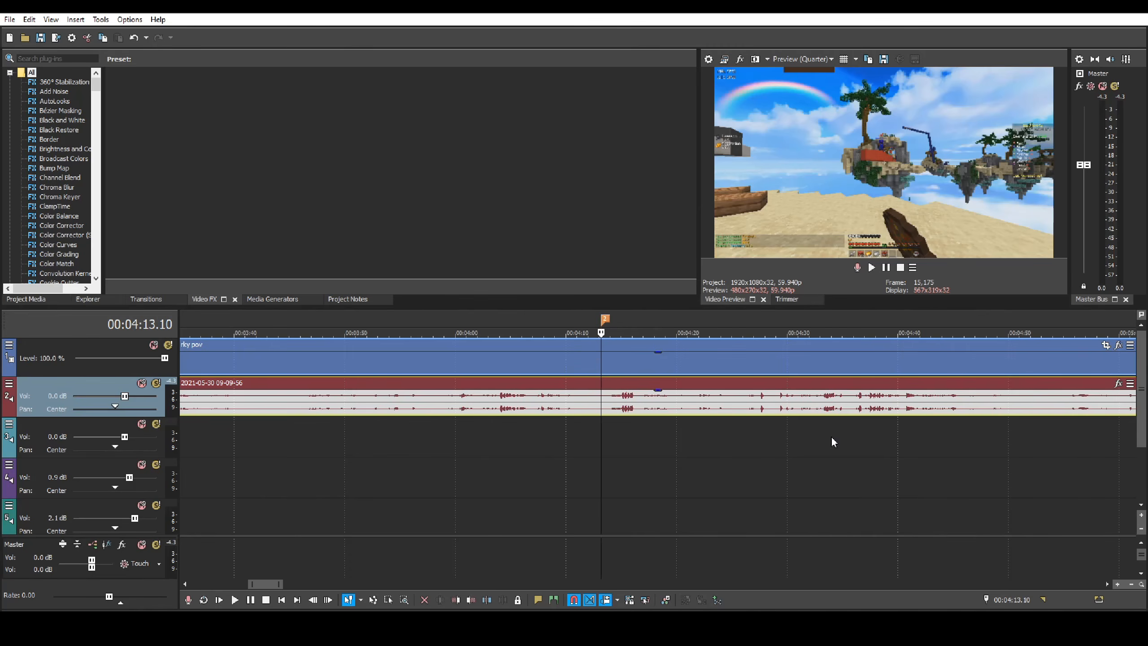
scroll(761, 441, "up", 4)
right_click(59, 394)
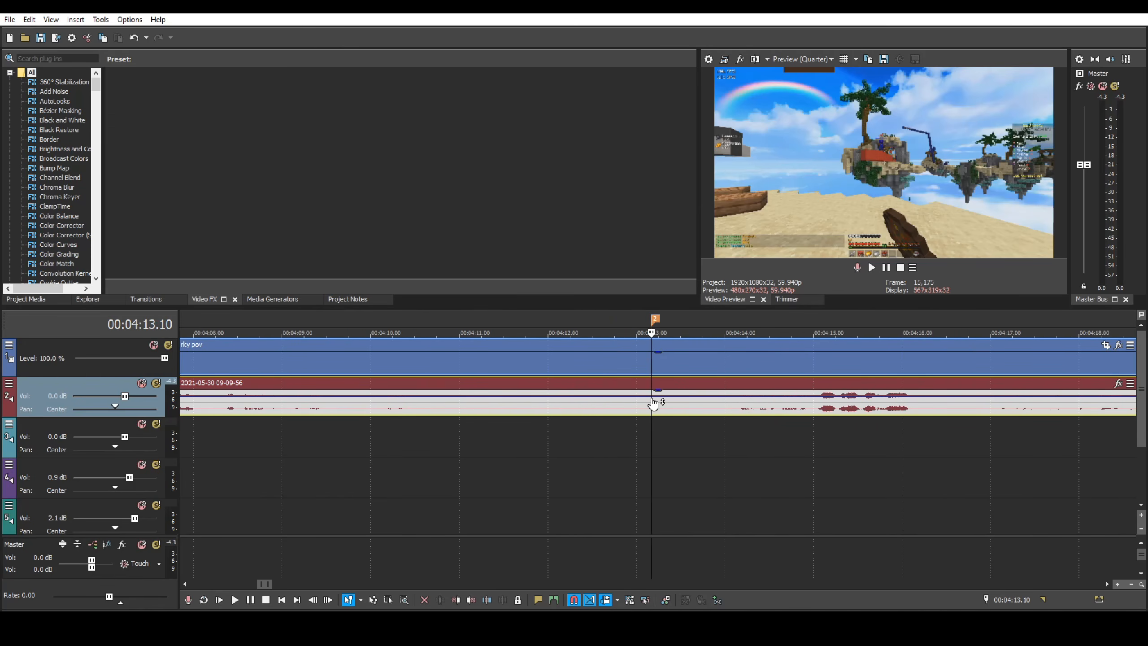
double_click(651, 396)
left_click_drag(668, 401, 642, 405)
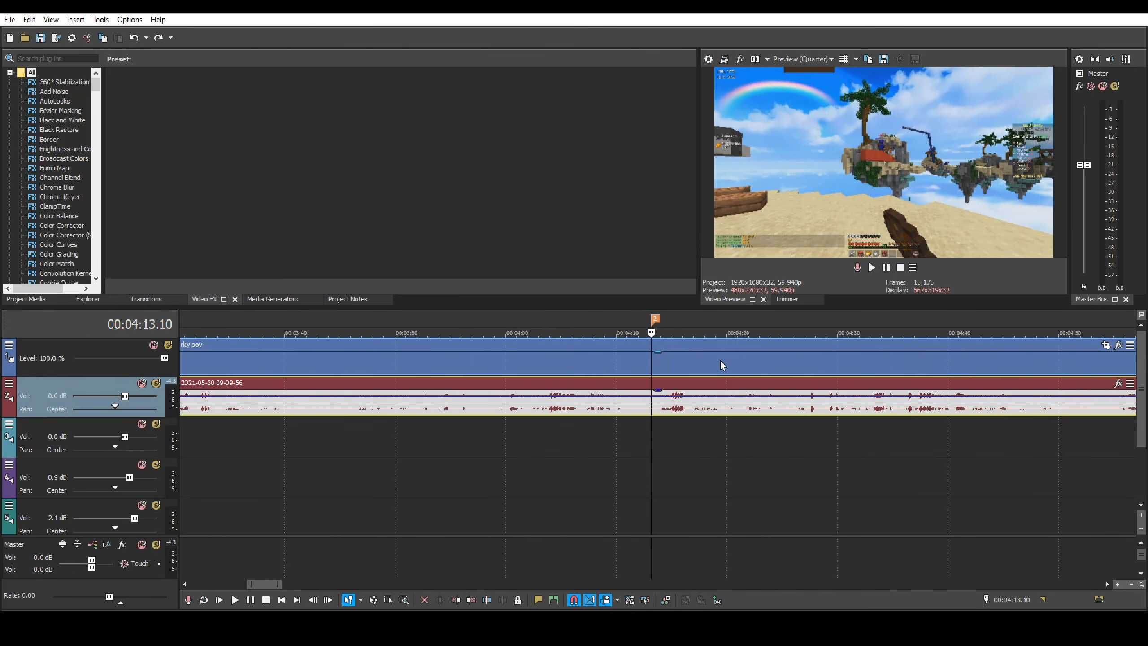
left_click(676, 357)
scroll(670, 381, "up", 3)
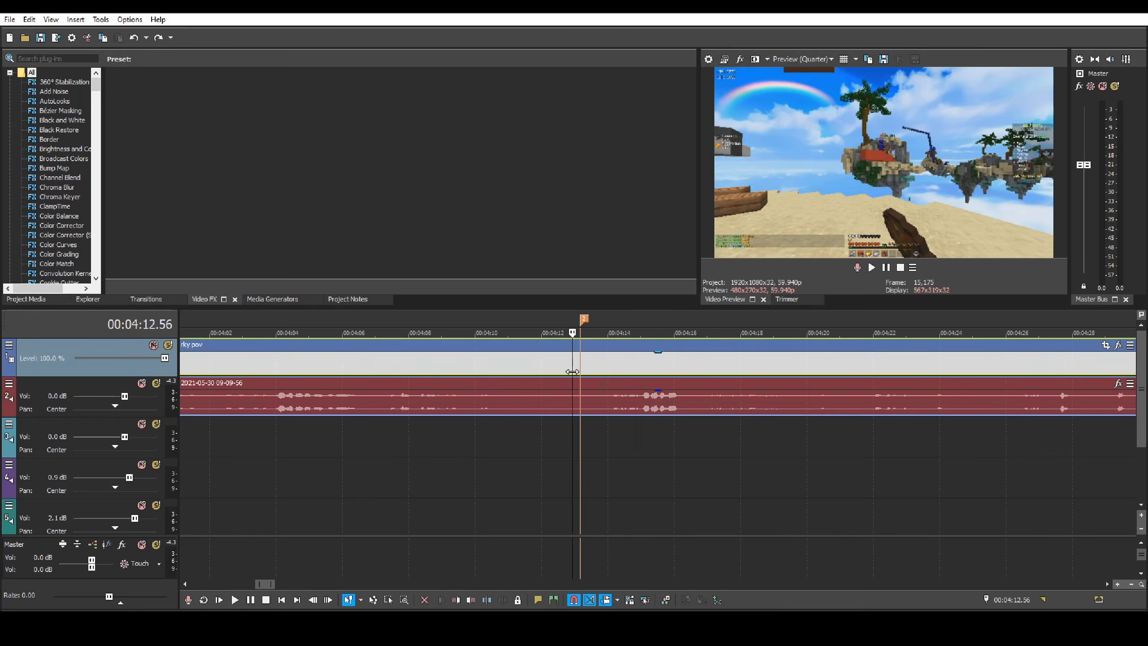
scroll(732, 432, "down", 3)
scroll(731, 432, "up", 3)
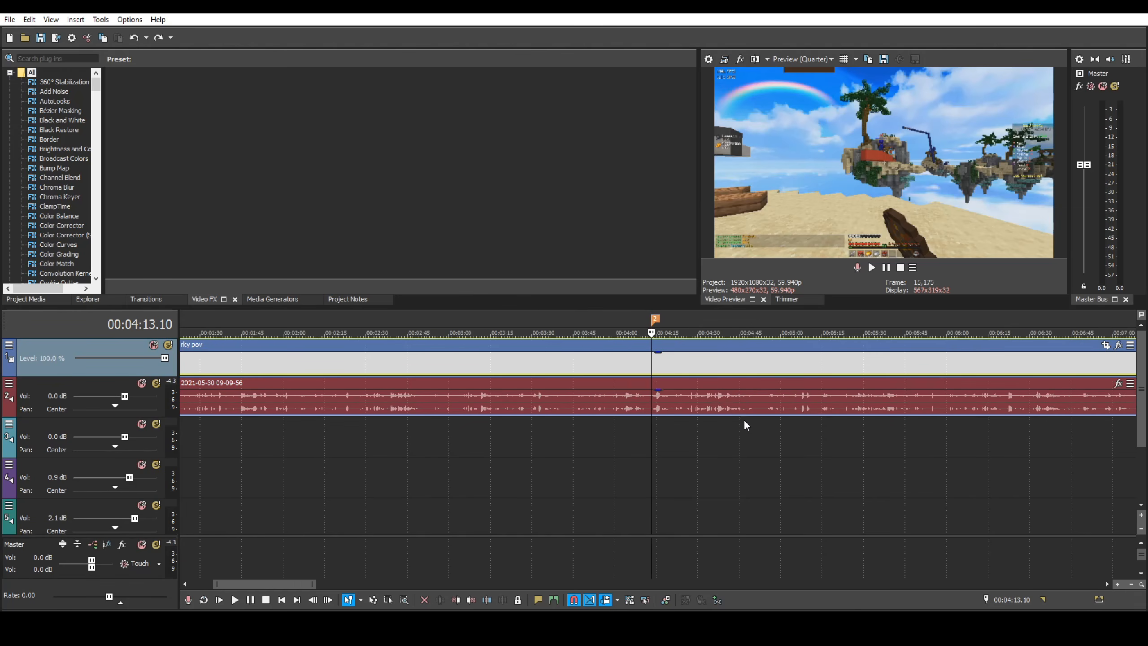
scroll(743, 420, "down", 8)
scroll(764, 423, "up", 8)
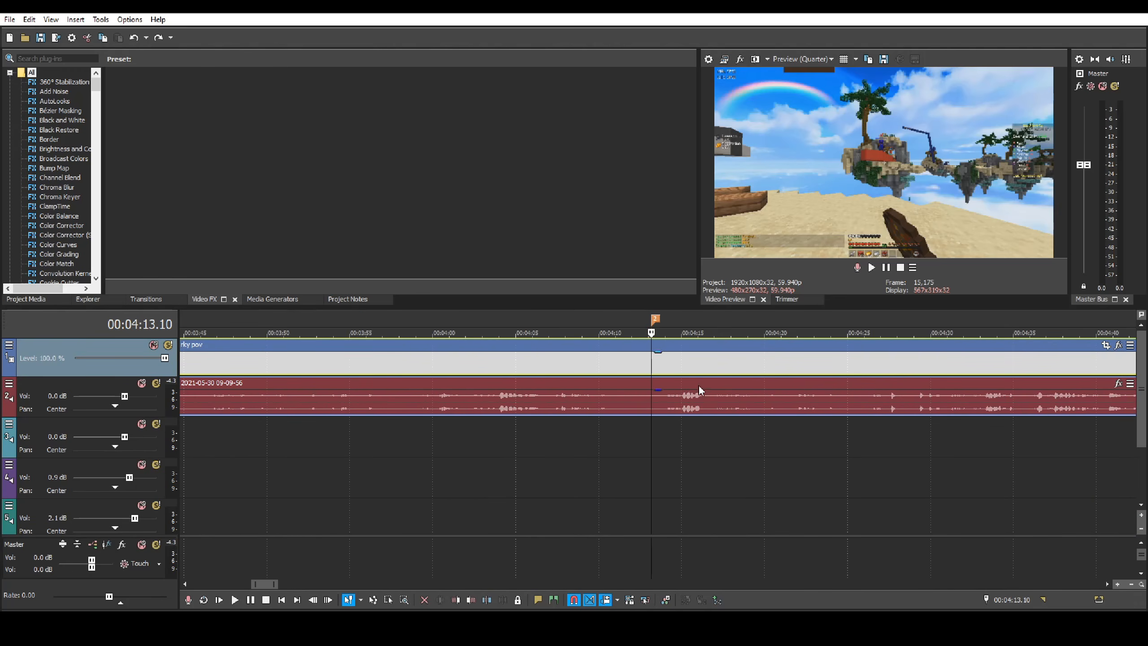
left_click(693, 402)
left_click_drag(692, 399, 692, 388)
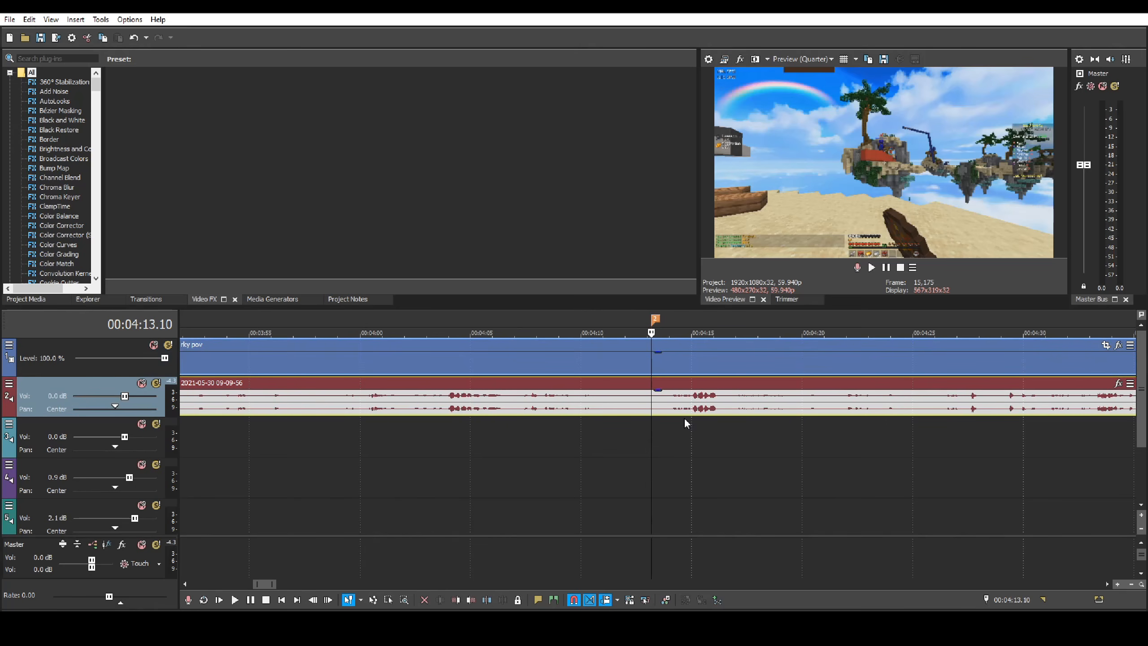
key("space")
scroll(737, 447, "down", 6)
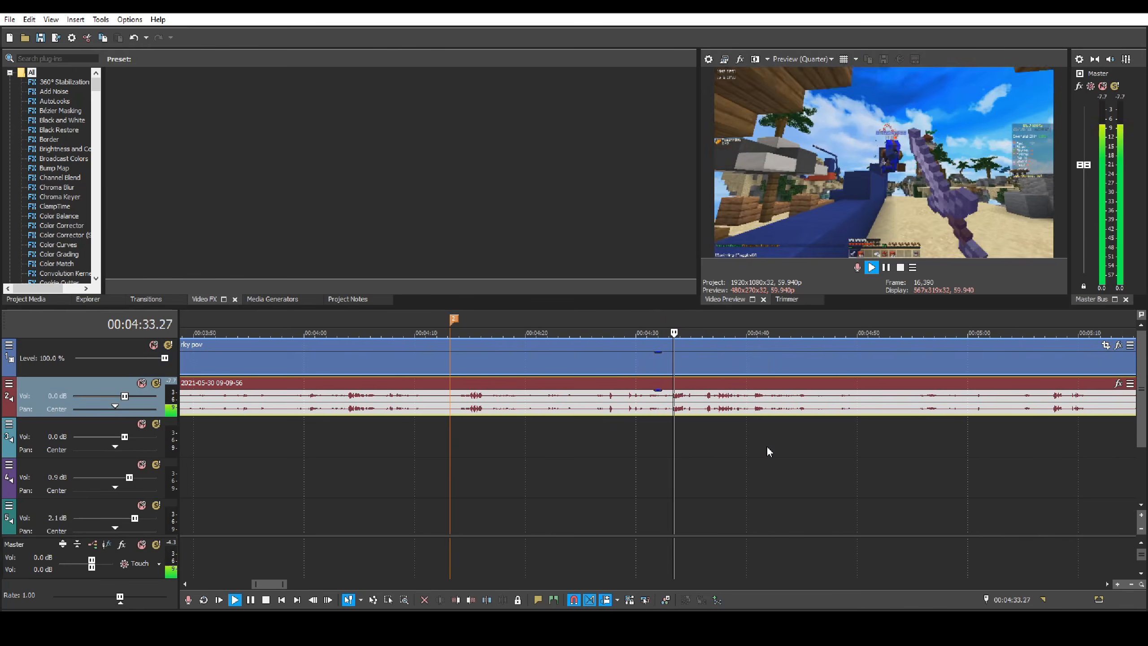
scroll(824, 445, "down", 3)
key("space")
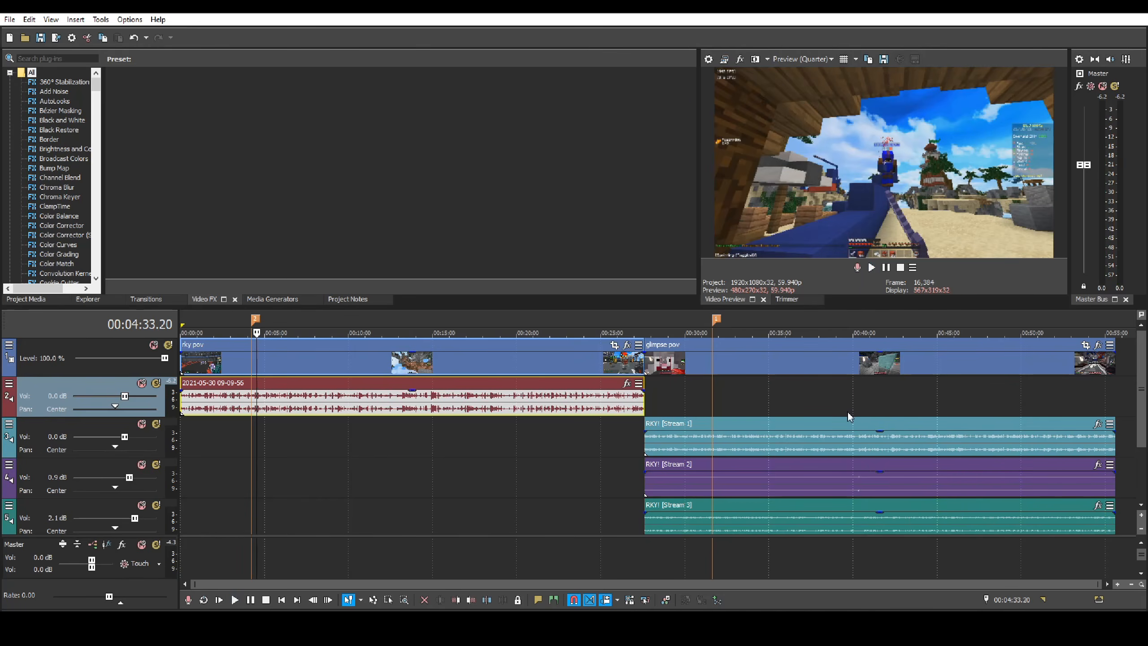
- Play several short sections of the glimpse pov audio between about 00:31:55 and 00:32:05 to compare its levels
left_click(736, 396)
scroll(765, 450, "up", 8)
key("space")
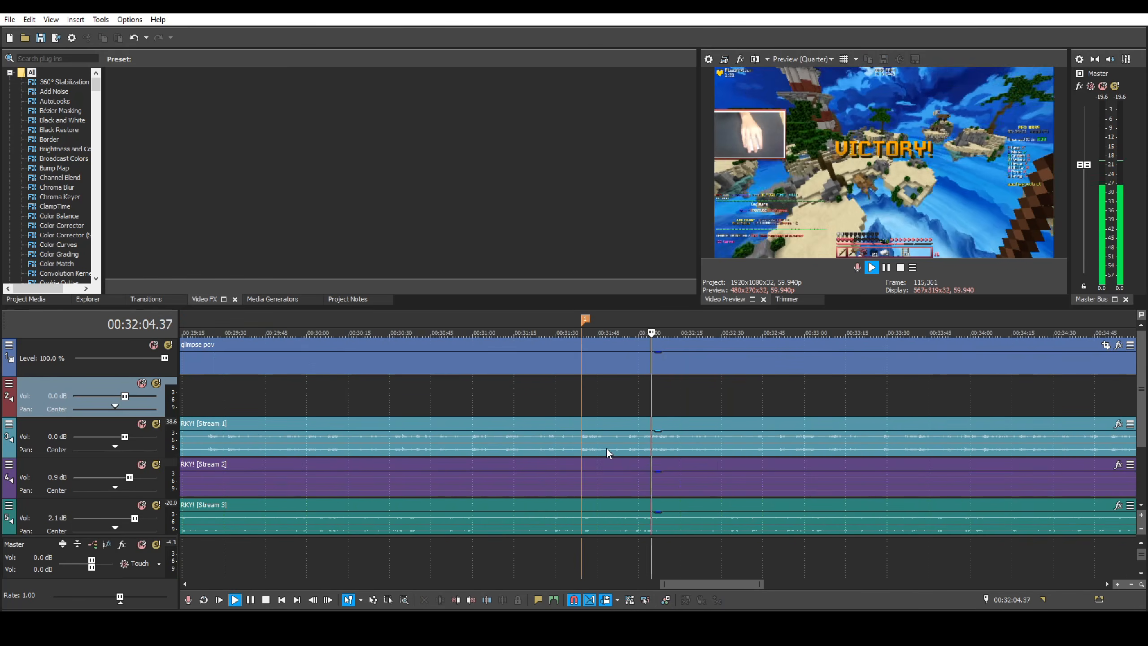
scroll(681, 443, "up", 4)
key("space")
left_click(518, 402)
left_click(551, 403)
scroll(706, 444, "up", 2)
key("space")
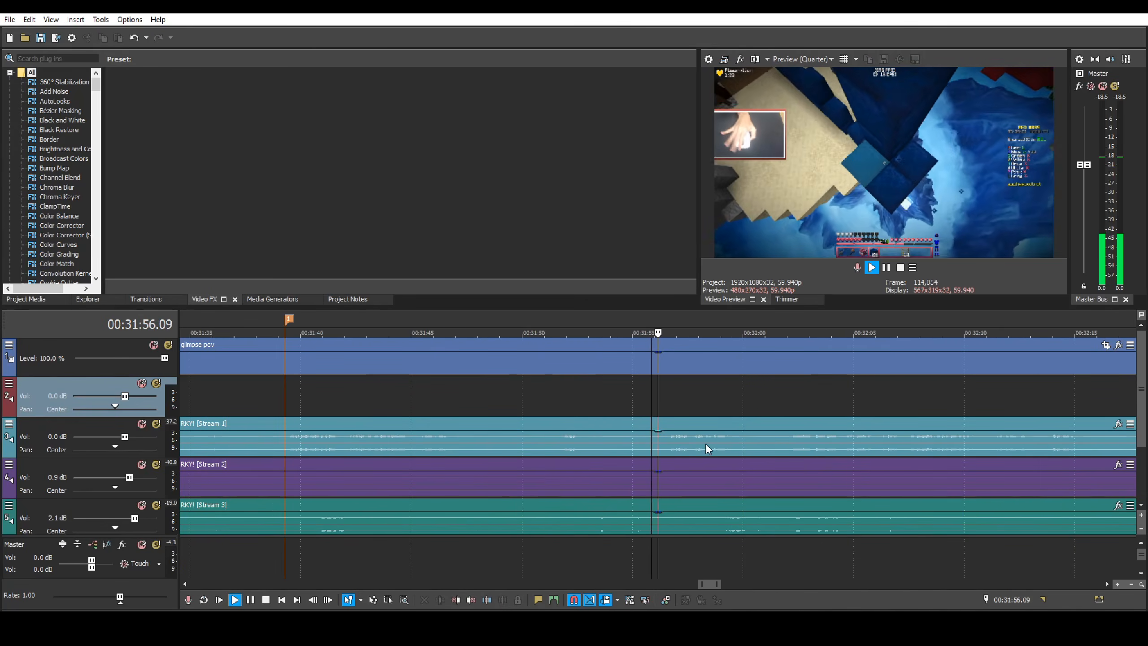
key("space")
left_click(718, 391)
key("space")
scroll(829, 441, "up", 3)
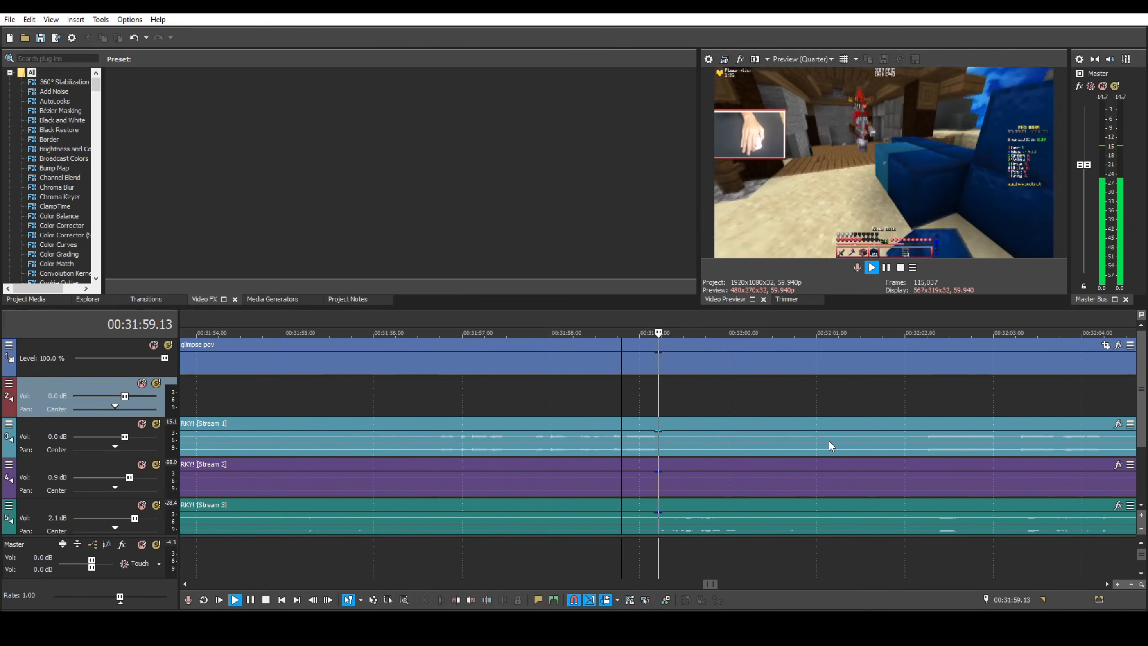
scroll(685, 397, "down", 9)
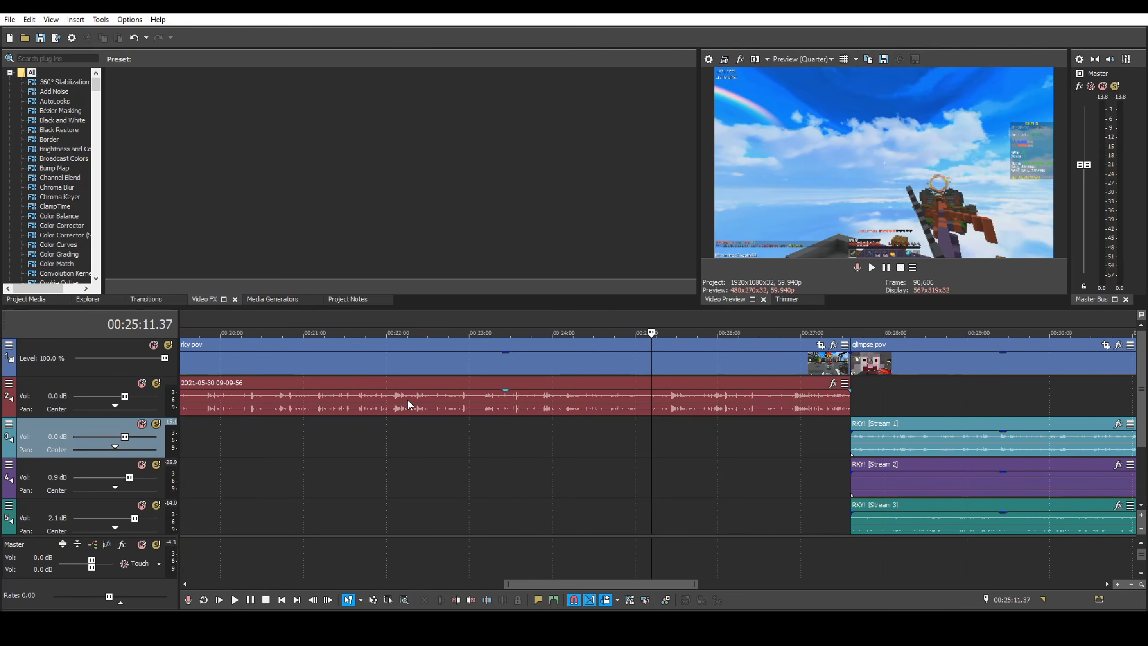
scroll(253, 358, "down", 5)
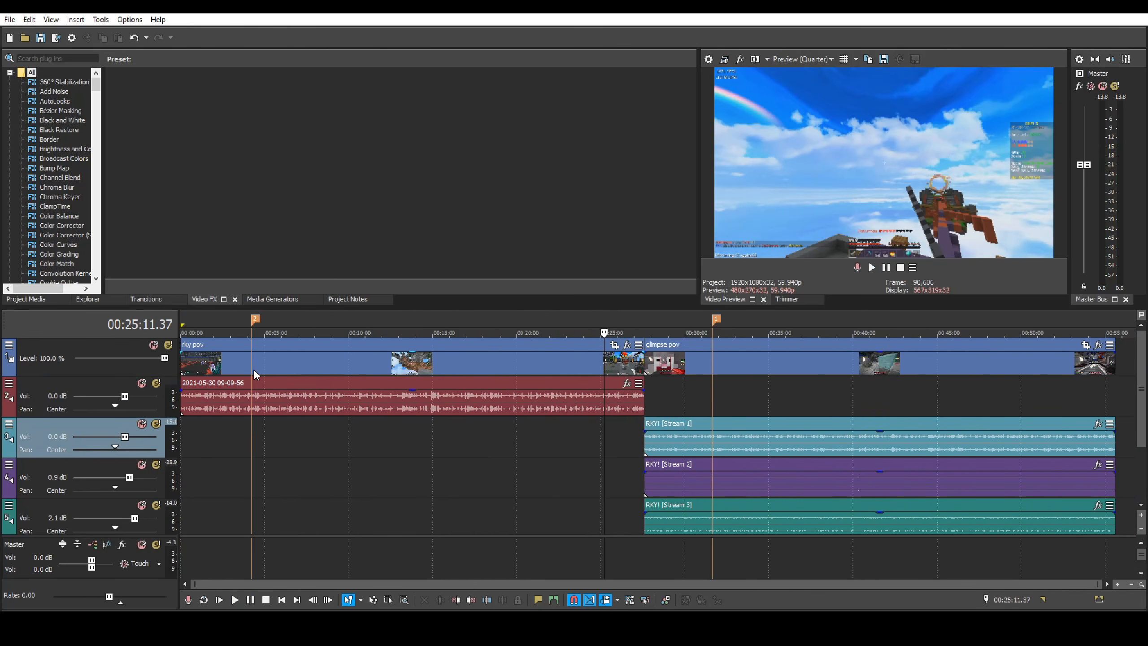
left_click(254, 370)
scroll(803, 476, "up", 6)
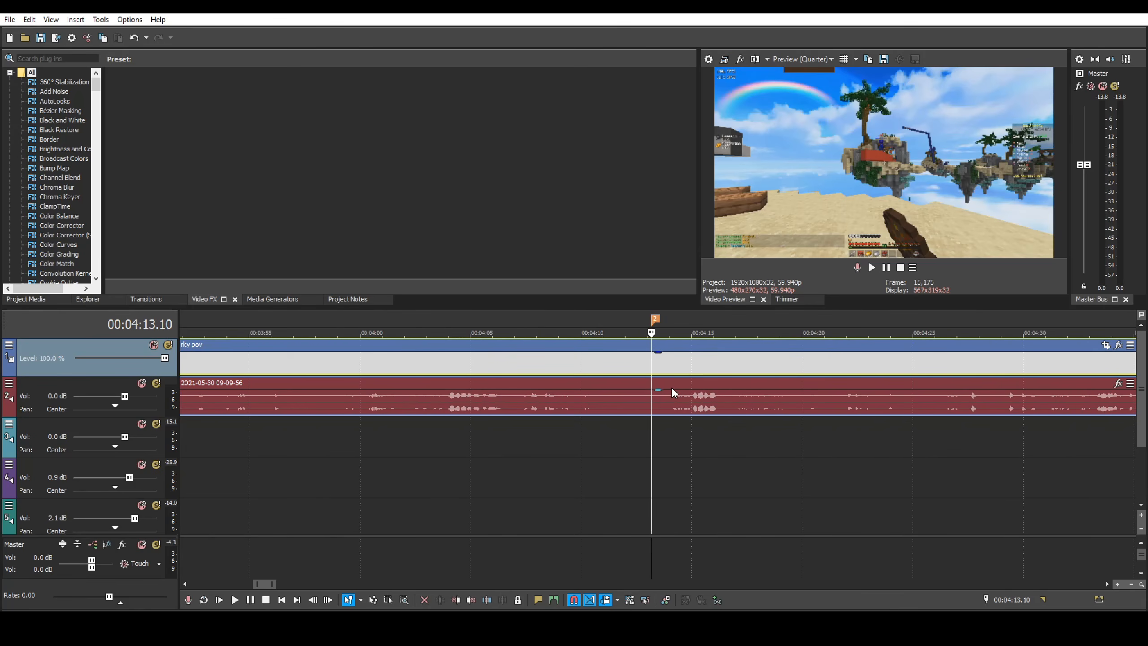
left_click_drag(672, 388, 675, 398)
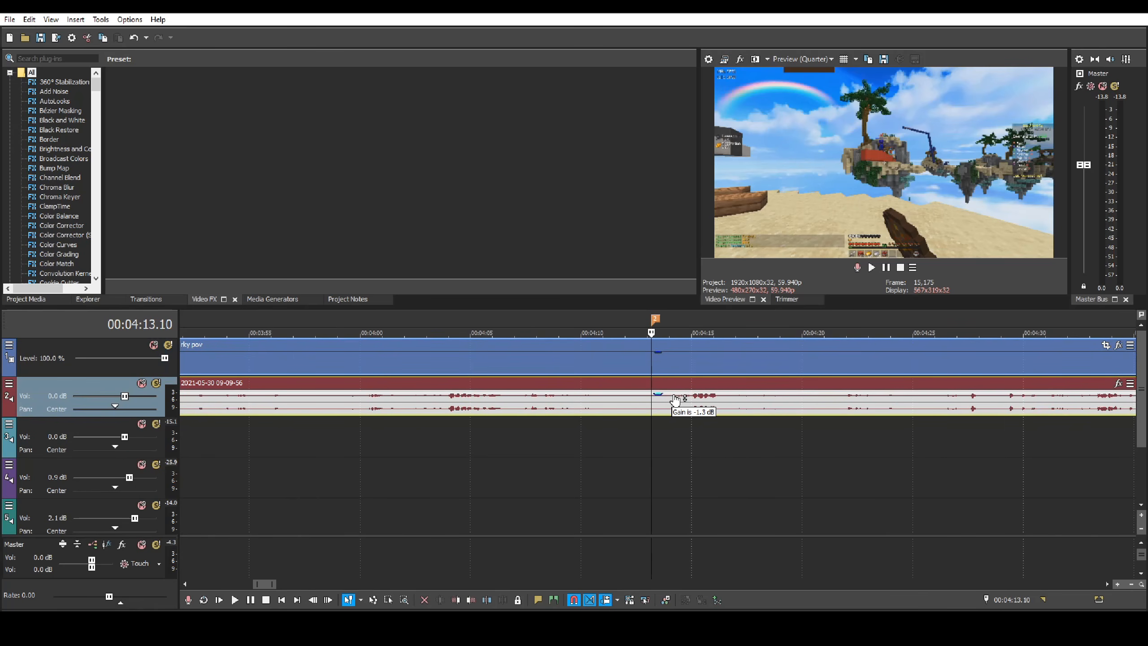
key("space")
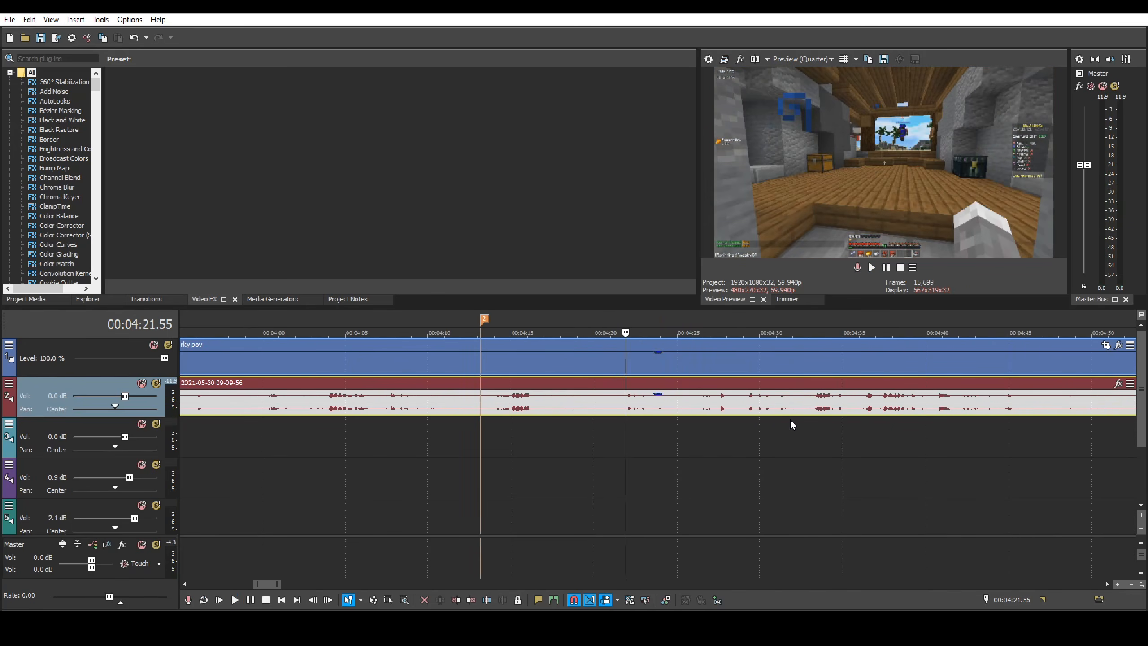
- Insert a new video track above the rky pov and glimpse pov clips
scroll(791, 420, "down", 10)
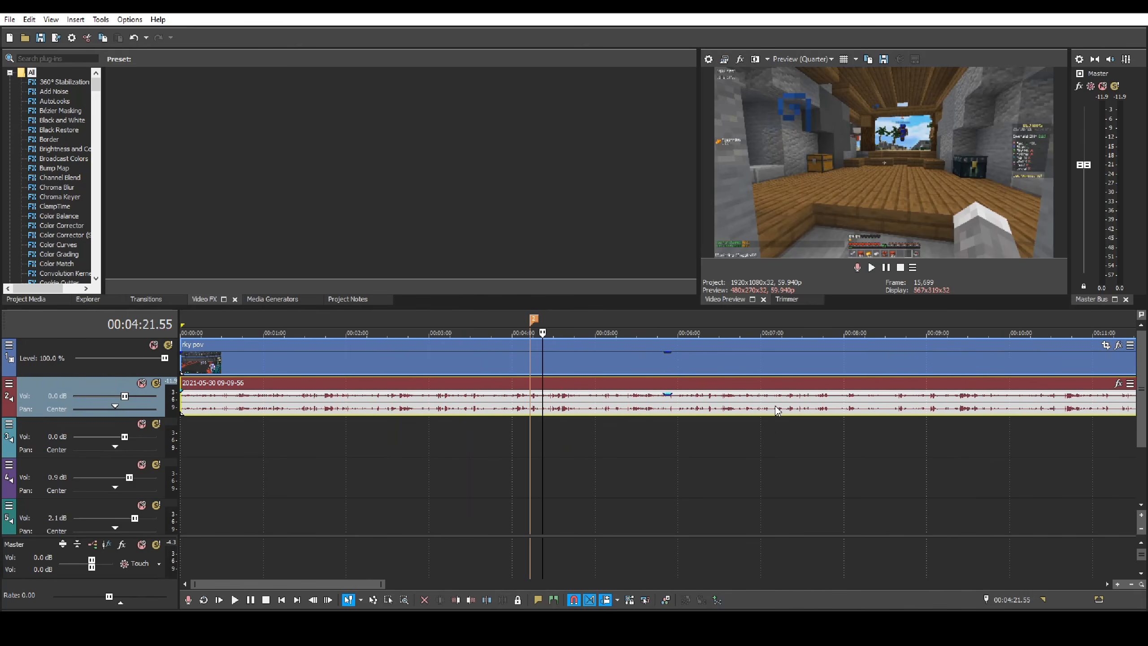
right_click(1129, 367)
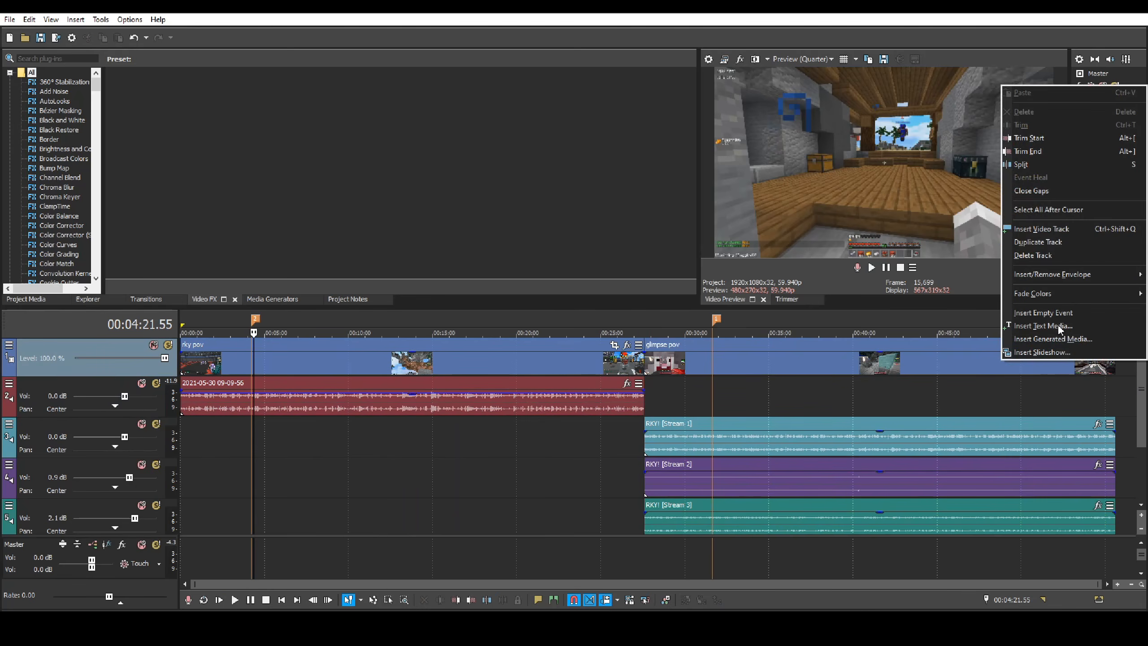
left_click(1049, 230)
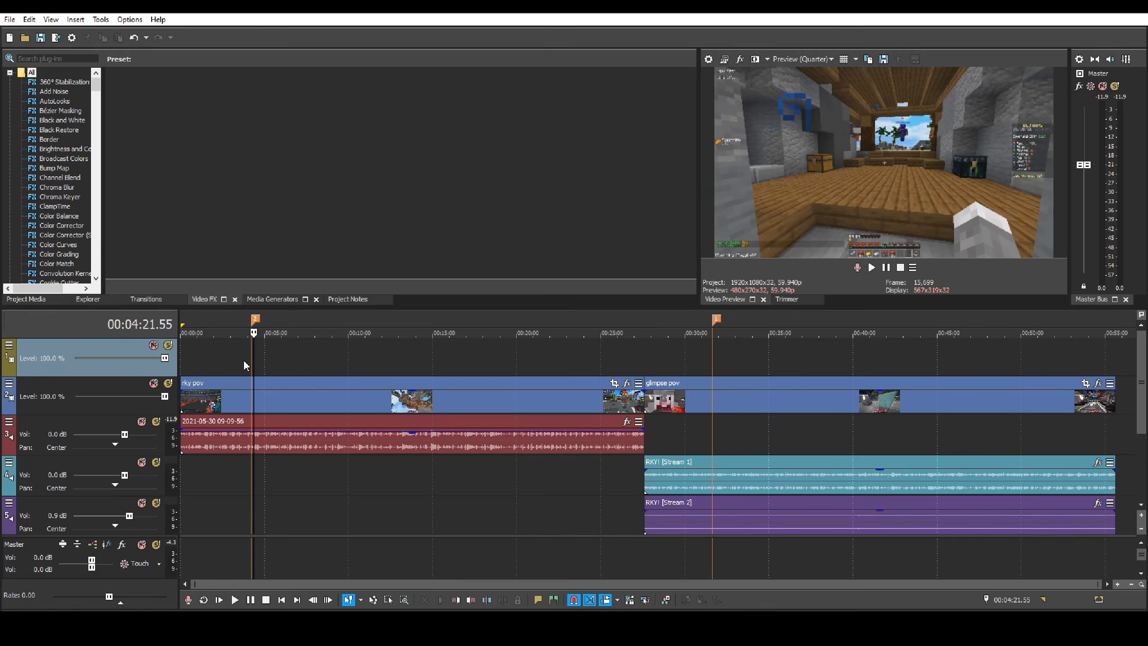
- Place the short indicator rky overlay on the new track and turn off automatic ripple editing
mouse_move(253, 361)
left_mouse_down()
mouse_move(243, 359)
mouse_move(261, 360)
left_mouse_up()
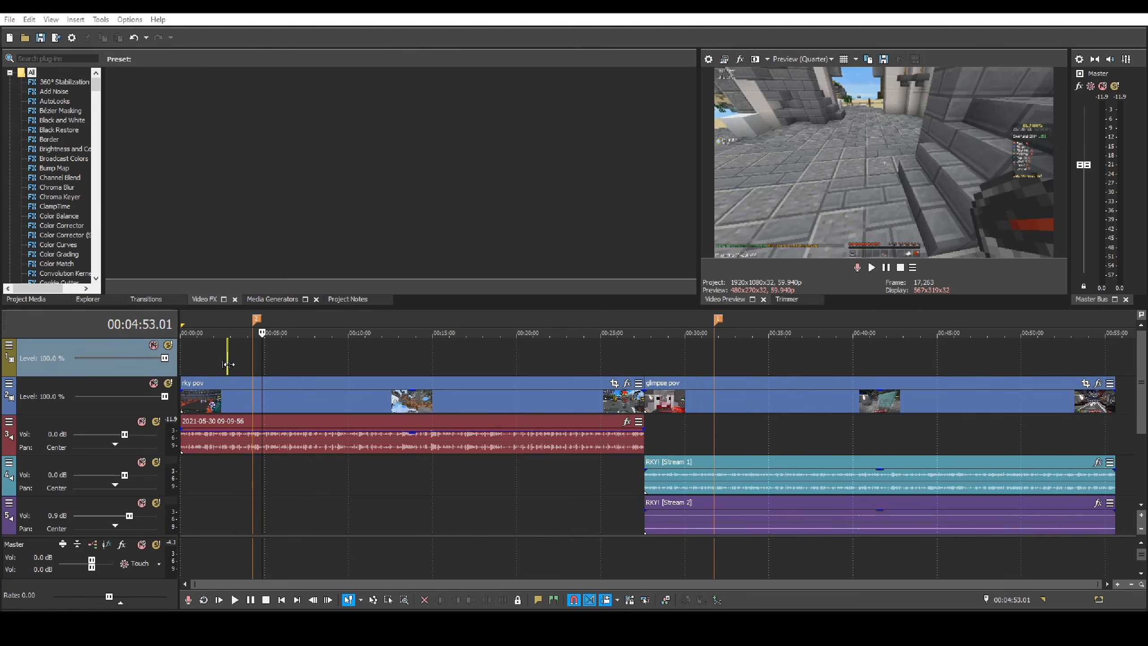
left_click(227, 370)
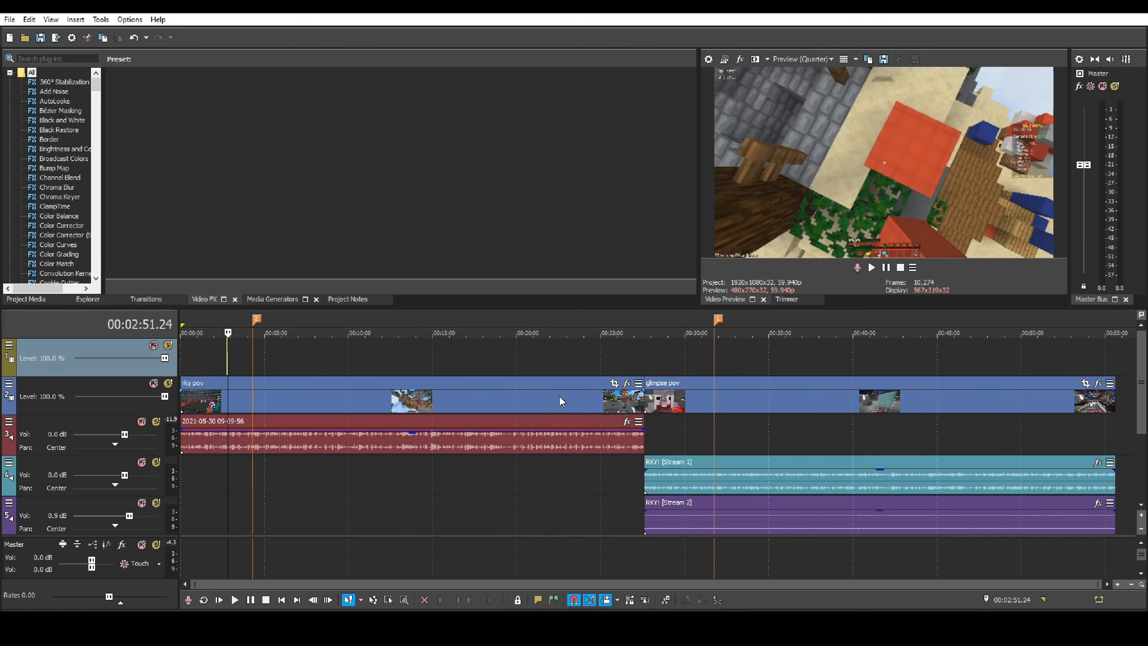
left_click(606, 601)
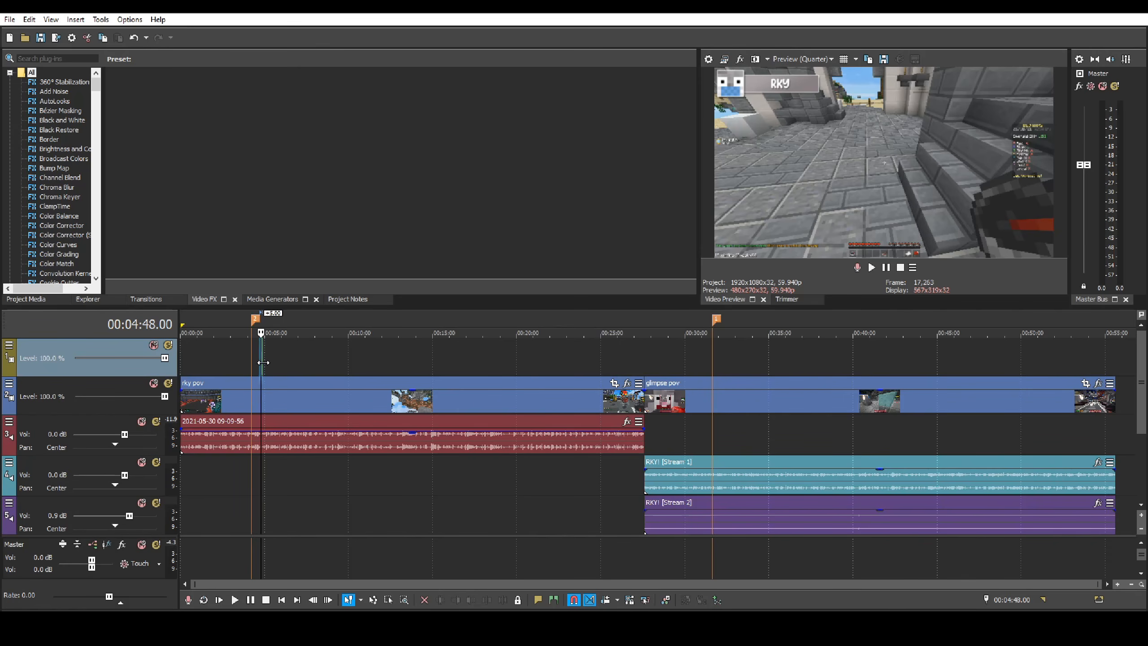
- Stretch the indicator rky overlay over the full length of the rky pov clip and scrub through it in the preview
left_click(262, 361)
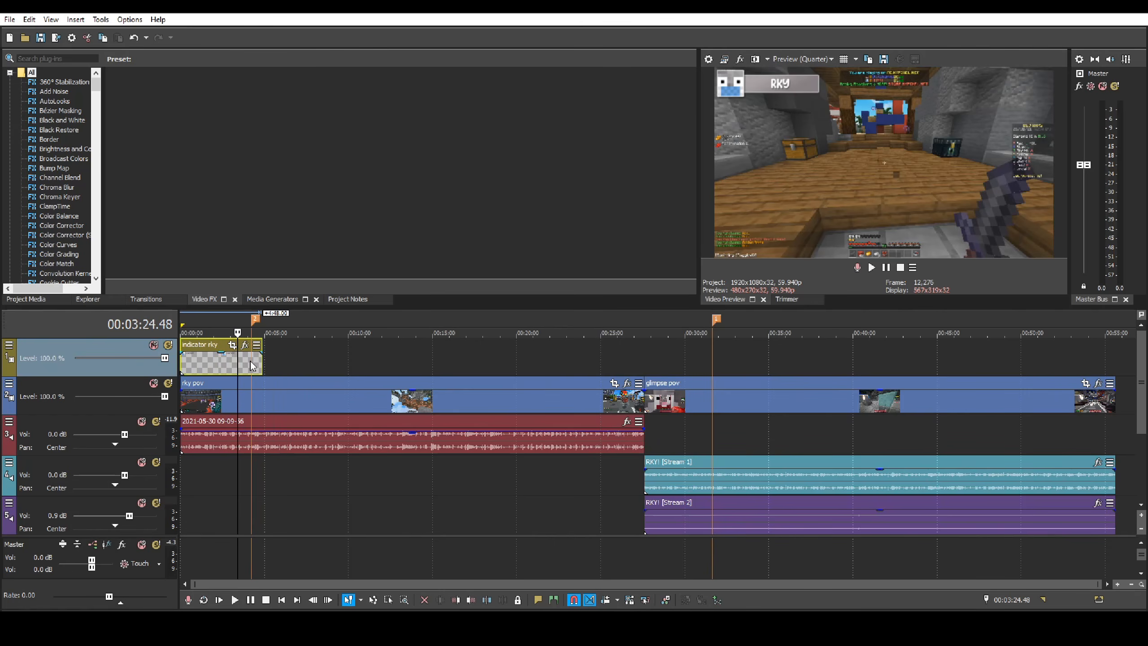
left_click_drag(263, 367, 644, 372)
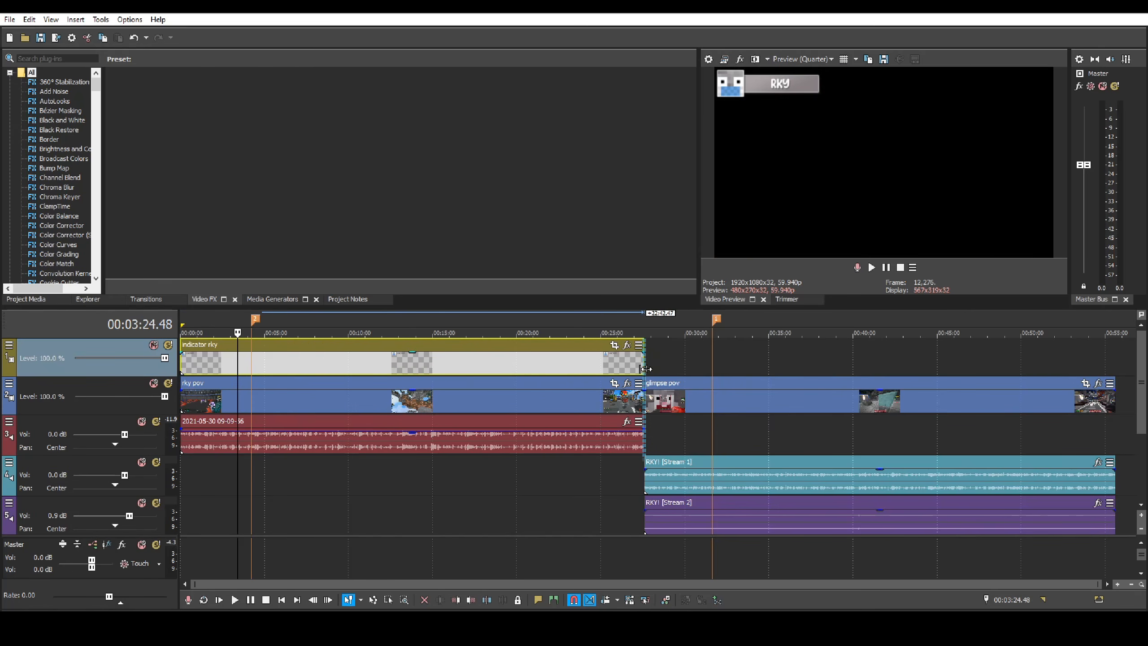
left_click(231, 362)
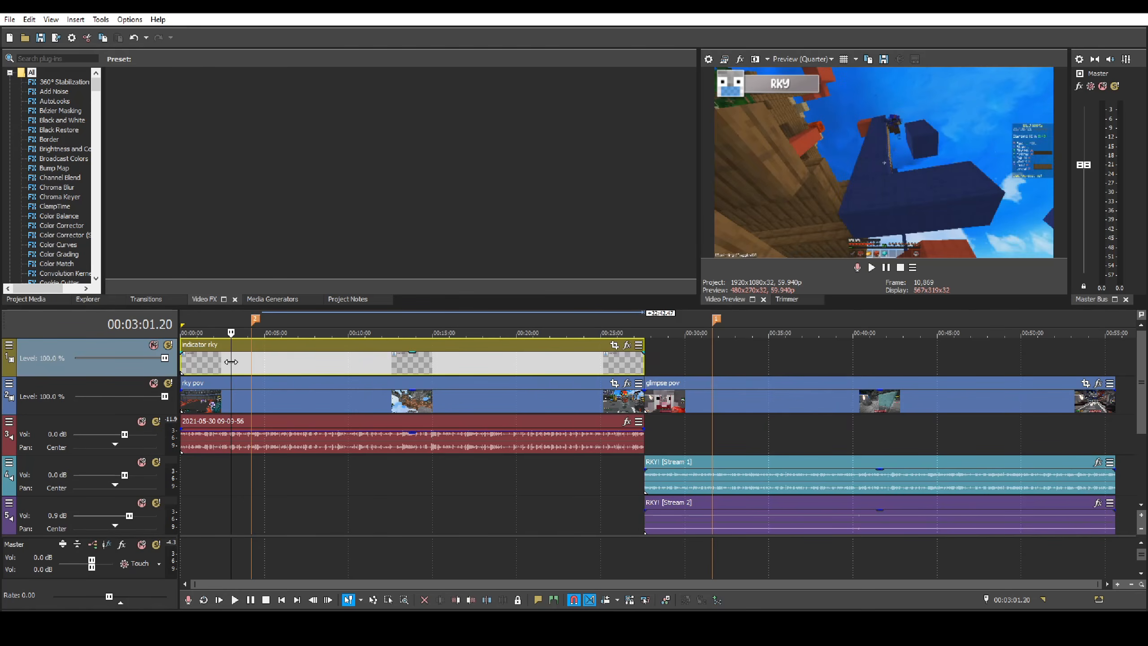
left_click_drag(231, 362, 563, 366)
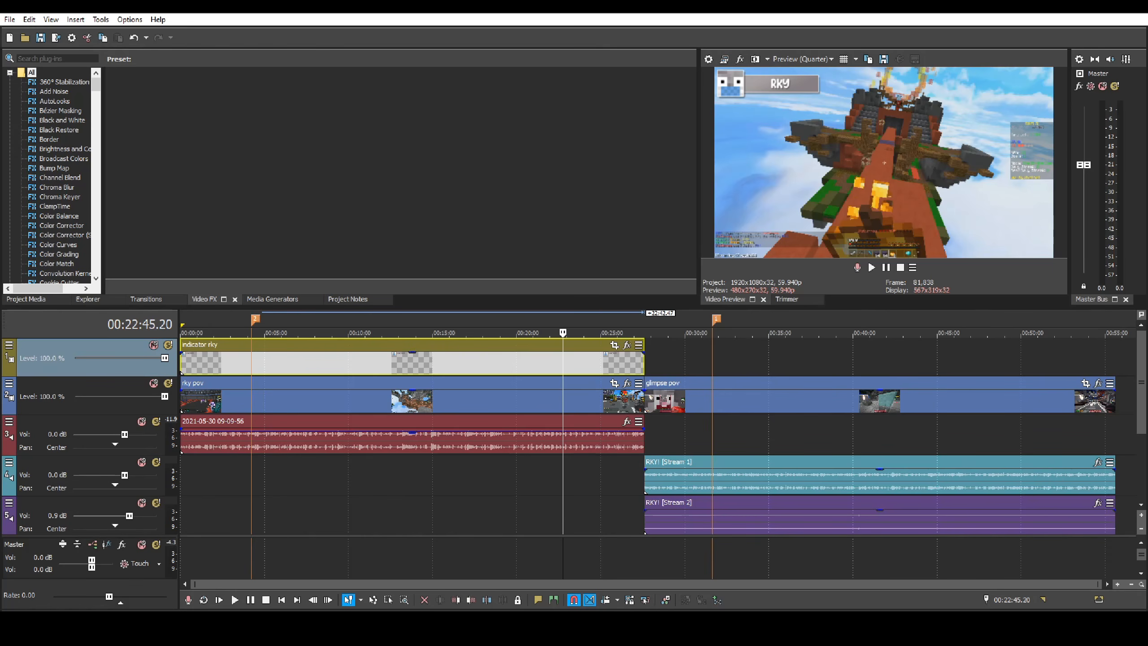
- Stretch the indicator glimpse overlay from the end of indicator rky to the end of the glimpse pov clip
left_click(650, 368)
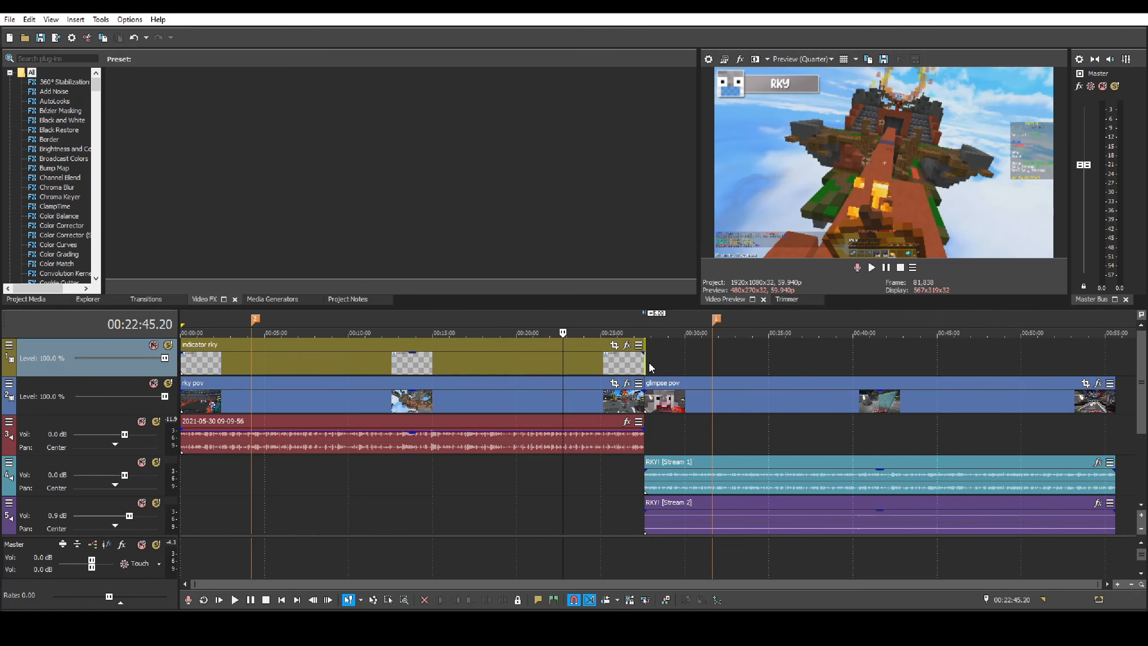
left_click_drag(644, 361, 1109, 384)
left_click(645, 368)
left_click(669, 367)
- Preview the indicator glimpse overlay at several points of the glimpse pov clip, finishing at the marker at 00:31:39.18
left_click(832, 369)
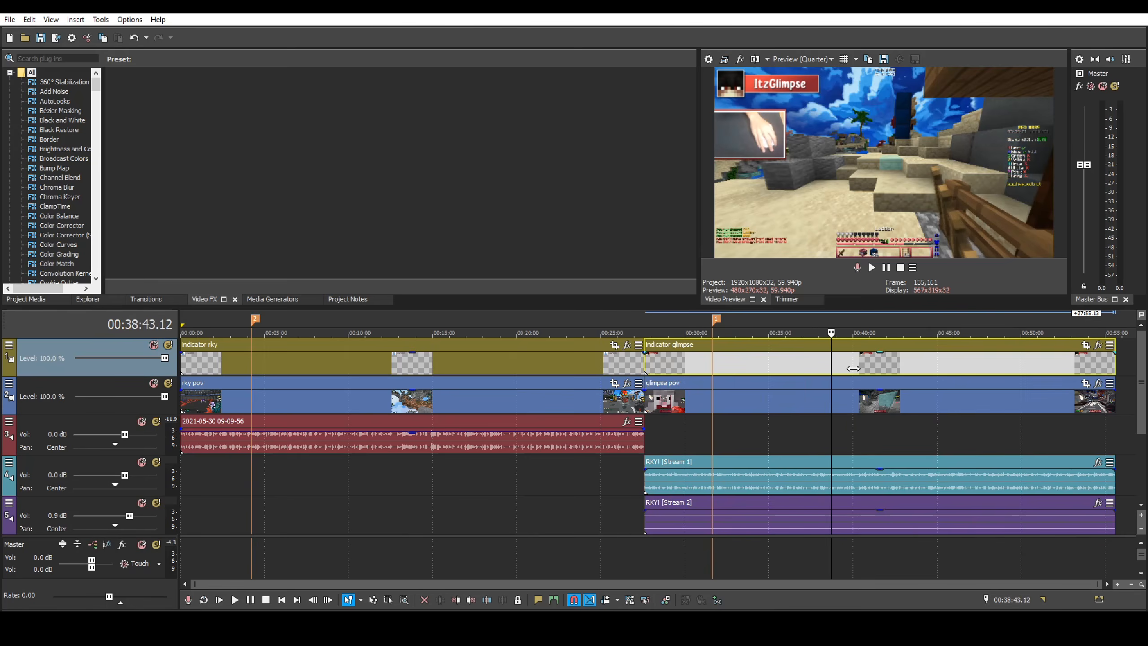
left_click(888, 370)
left_click(866, 371)
left_click(670, 370)
left_click(748, 371)
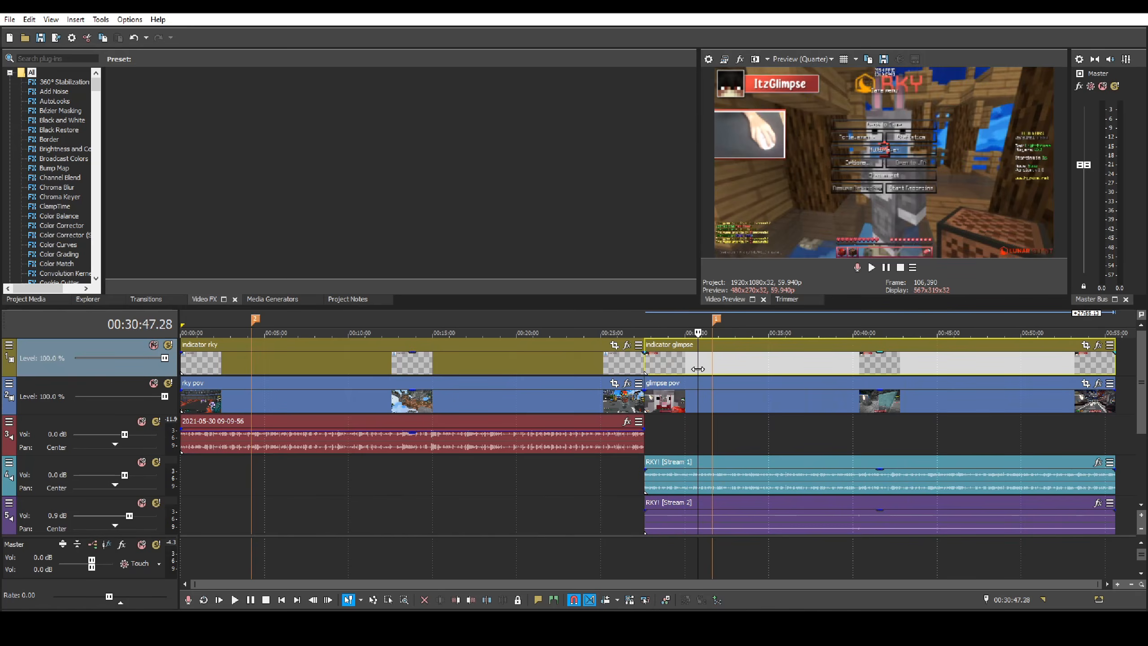
left_click(712, 371)
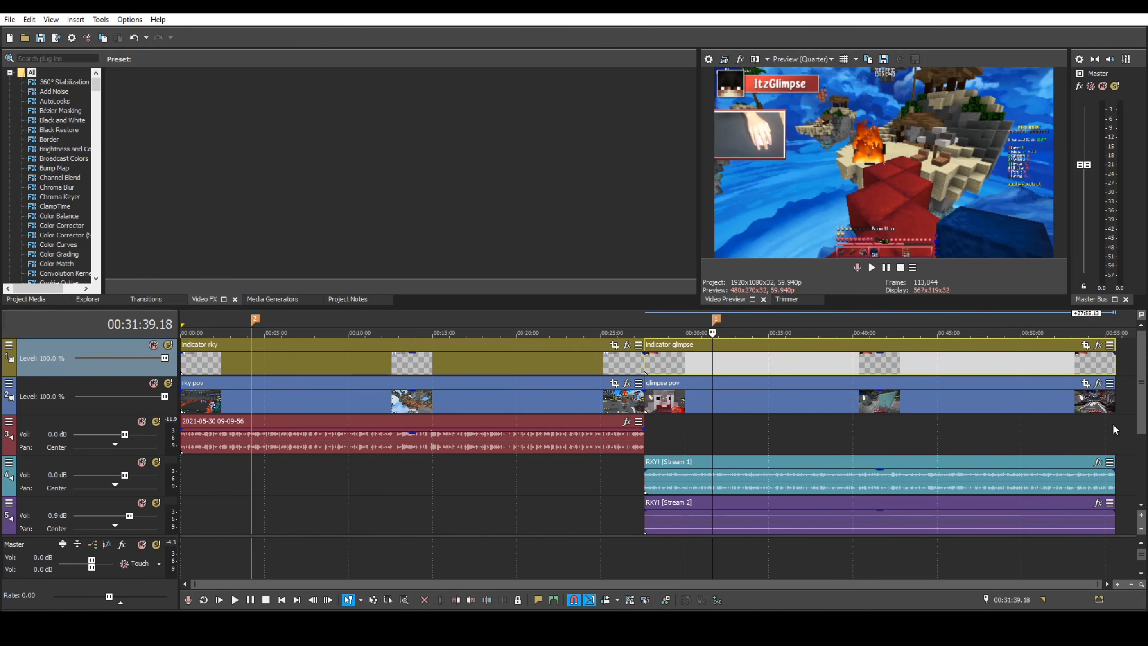
- Select the whole timeline range from 00:00:00.00 to 00:55:36.01 and open the project video properties
left_click_drag(1113, 424, 181, 58)
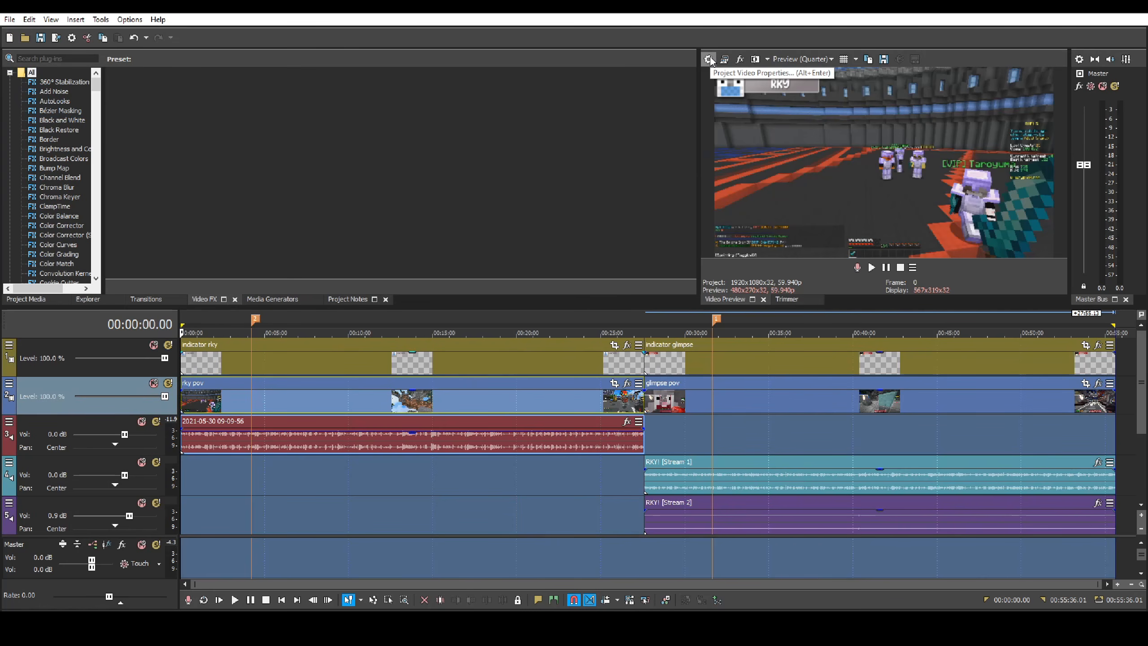
left_click(709, 59)
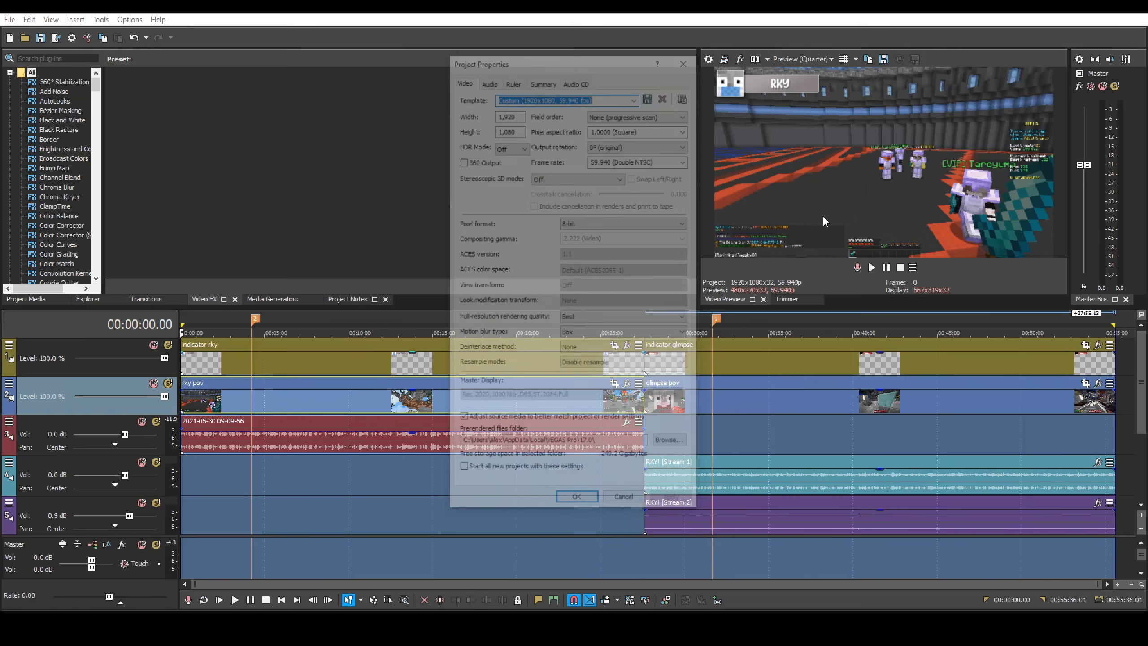
- Examine the Resample mode choices in the project's video properties
left_click(582, 364)
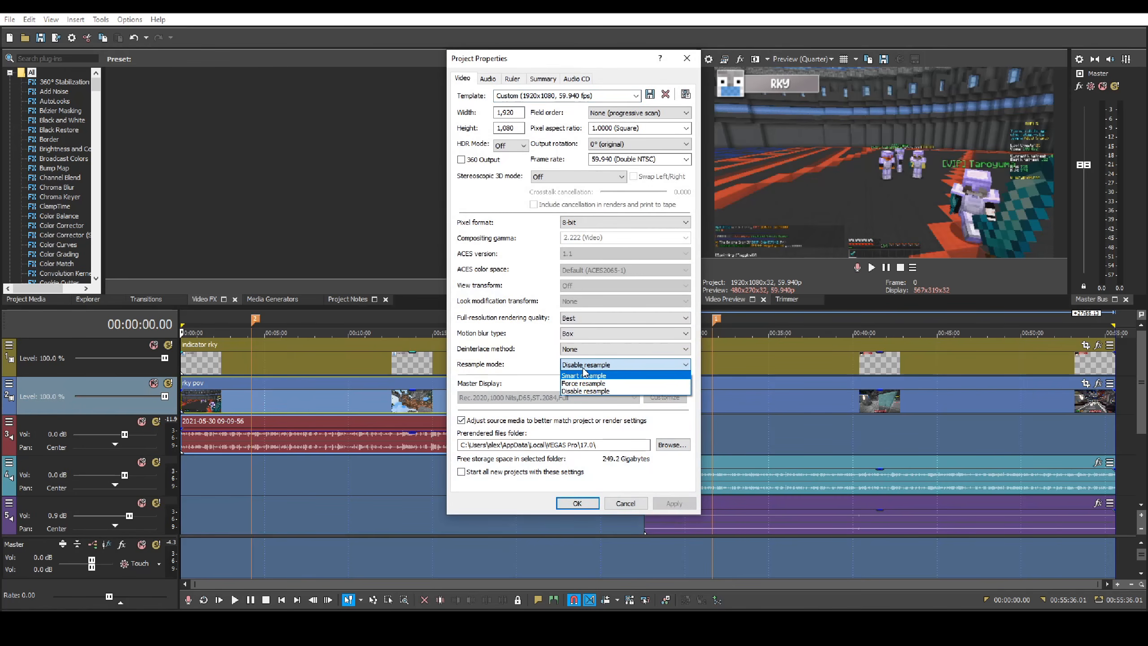
left_click(583, 375)
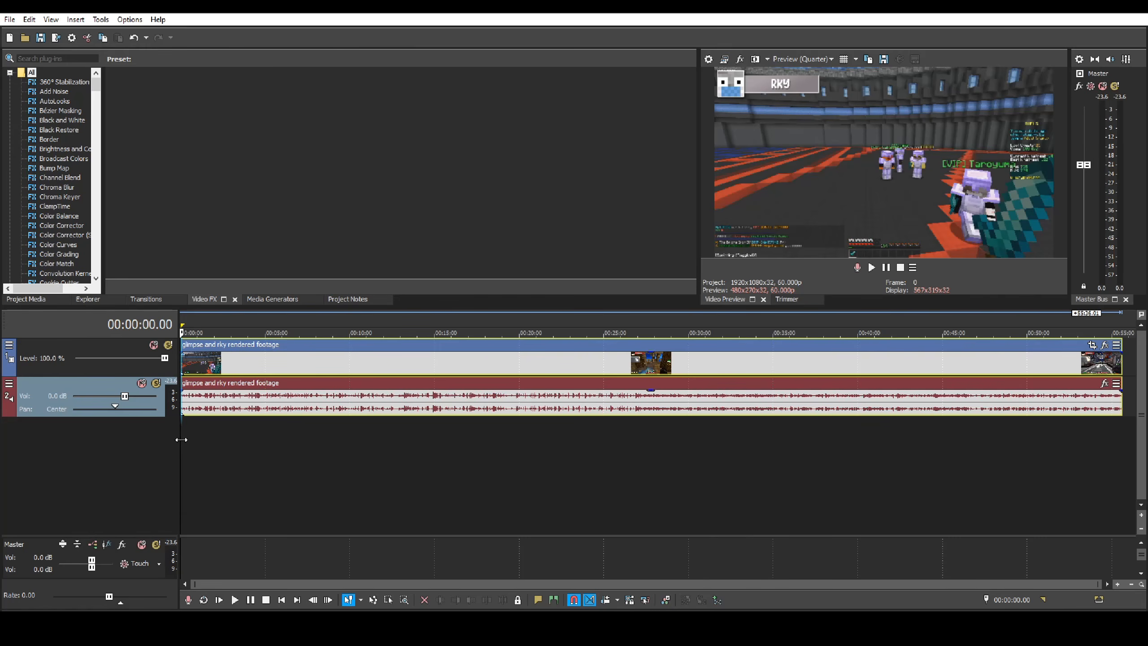
- Split the glimpse and rky rendered footage at 00:27:35.48, where the RKY view changes to the ItzGlimpse view
left_click_drag(181, 440, 691, 441)
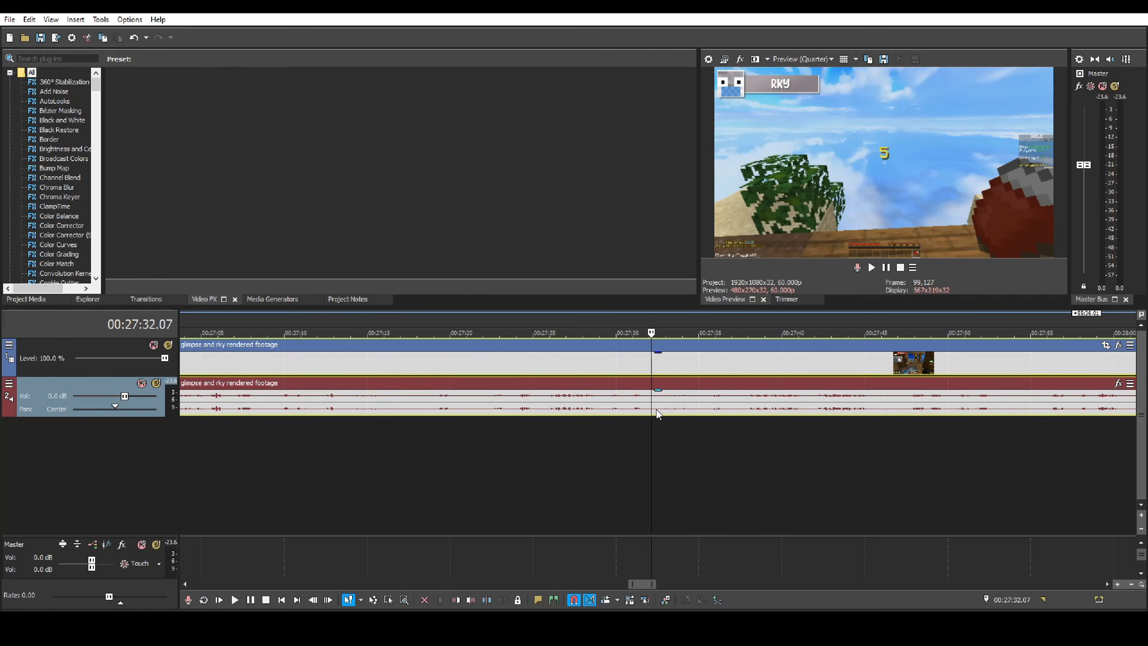
key("Right")
key("Right")
key("Right")
key("Right")
key("Right")
key("Right")
key("Right")
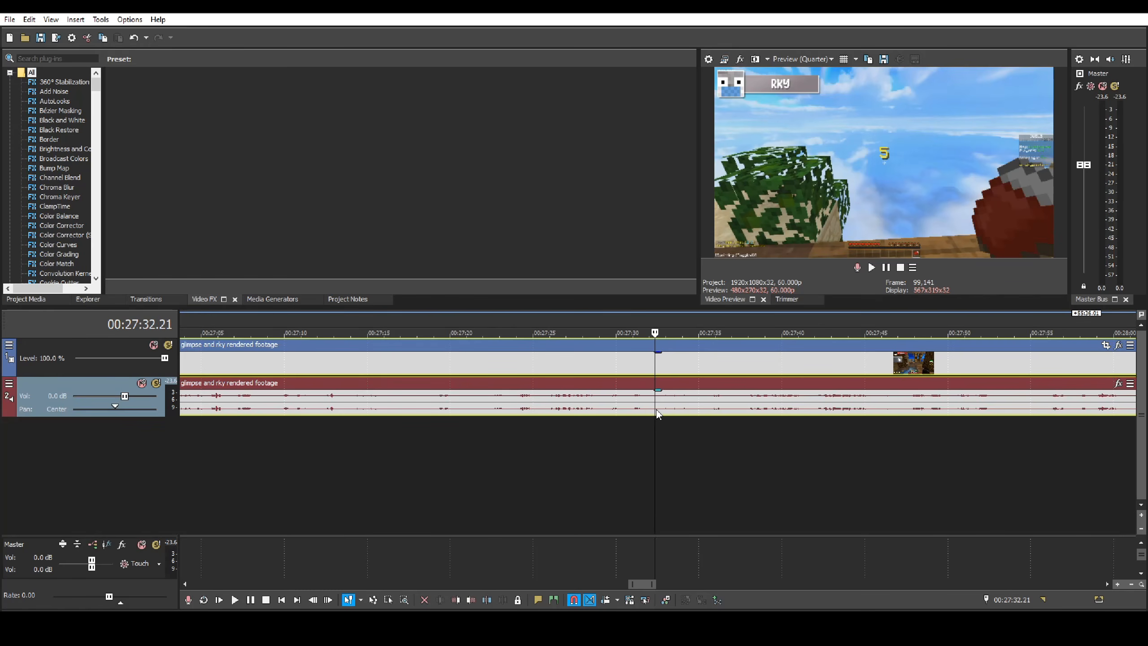
left_click_drag(653, 454, 710, 459)
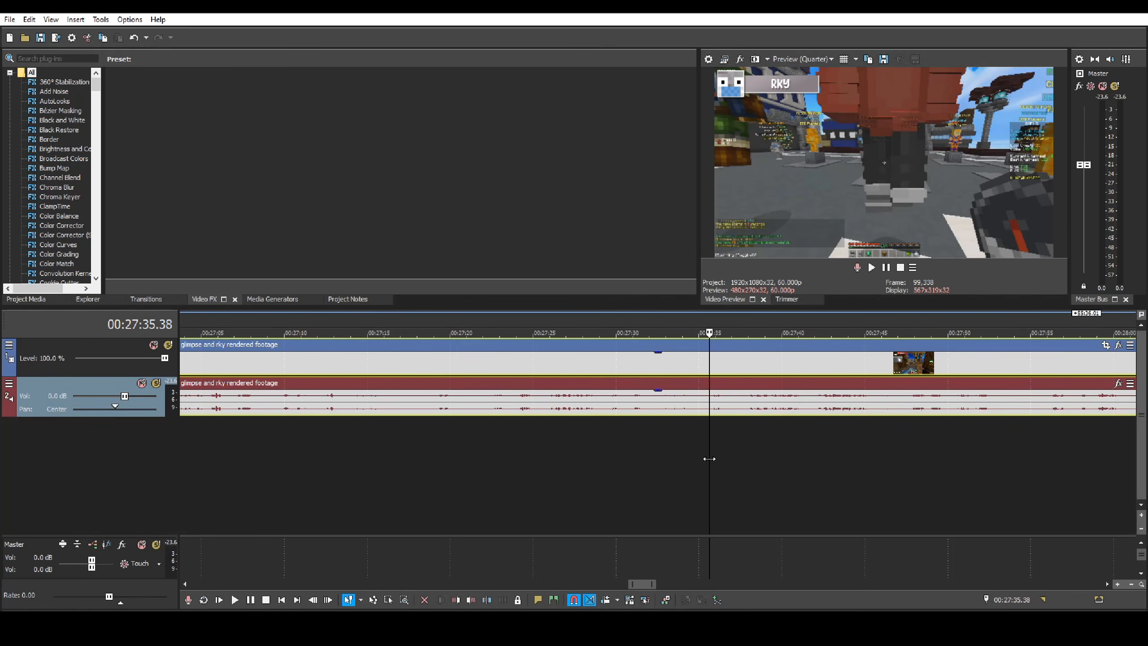
key("Right")
key("Right")
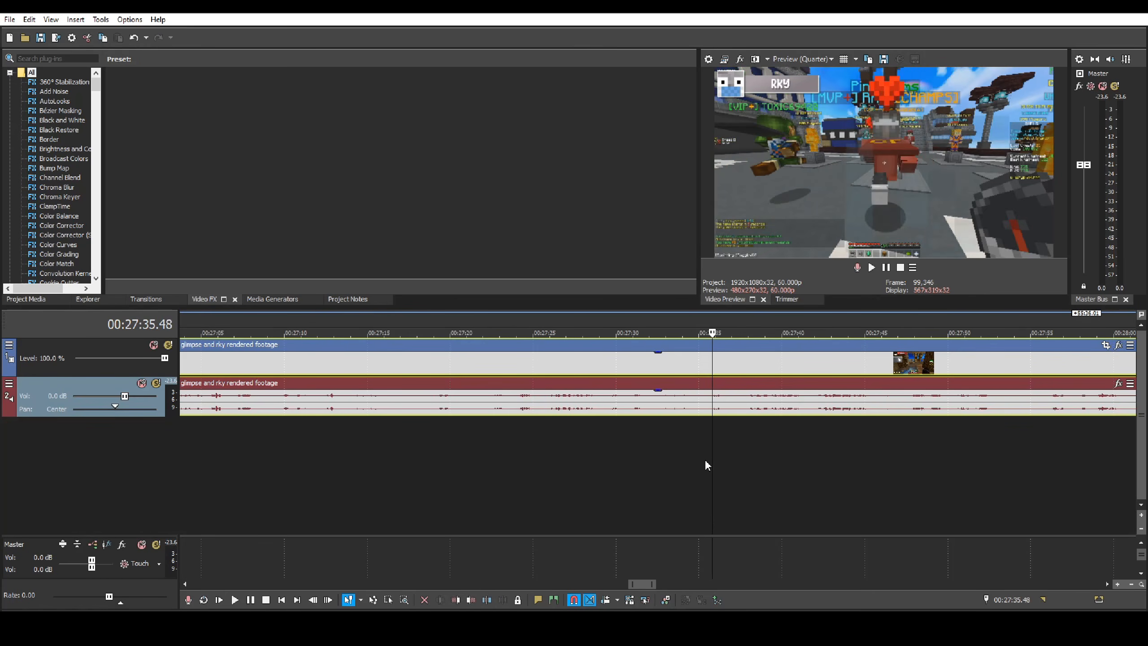
key("Left")
key("Right")
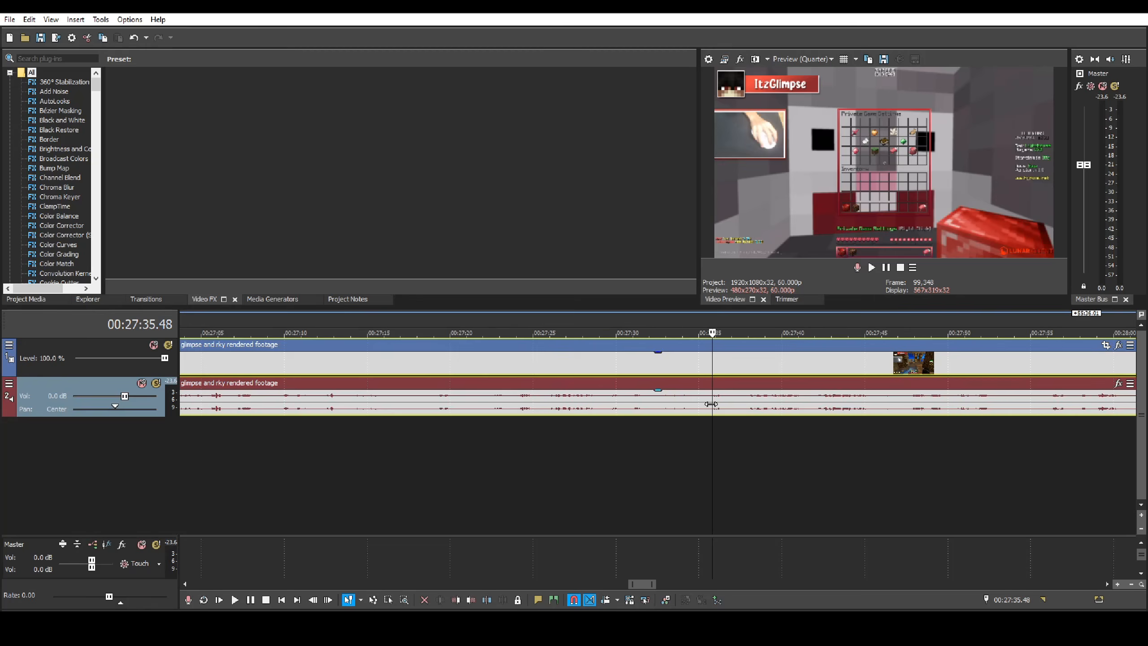
key("s")
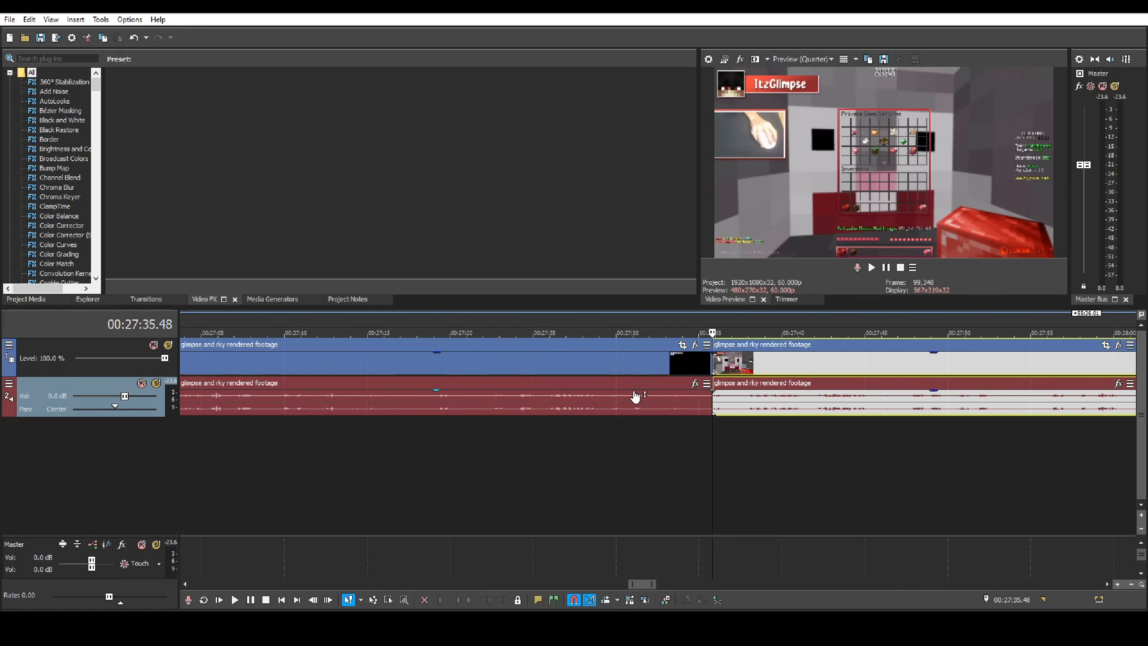
- Add one empty video track and one empty audio track to the timeline
right_click(725, 455)
left_click(743, 487)
right_click(743, 491)
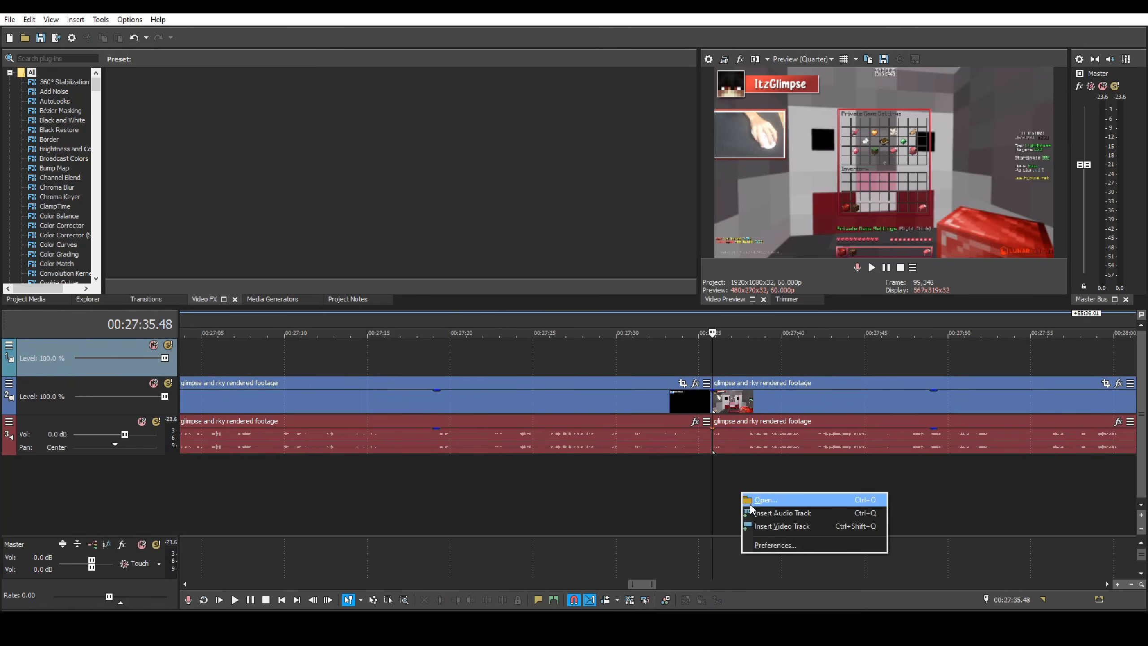
left_click(753, 507)
- Move the video and audio of the RKY half onto the new empty video and audio tracks
scroll(648, 488, "down", 4)
left_click(661, 394)
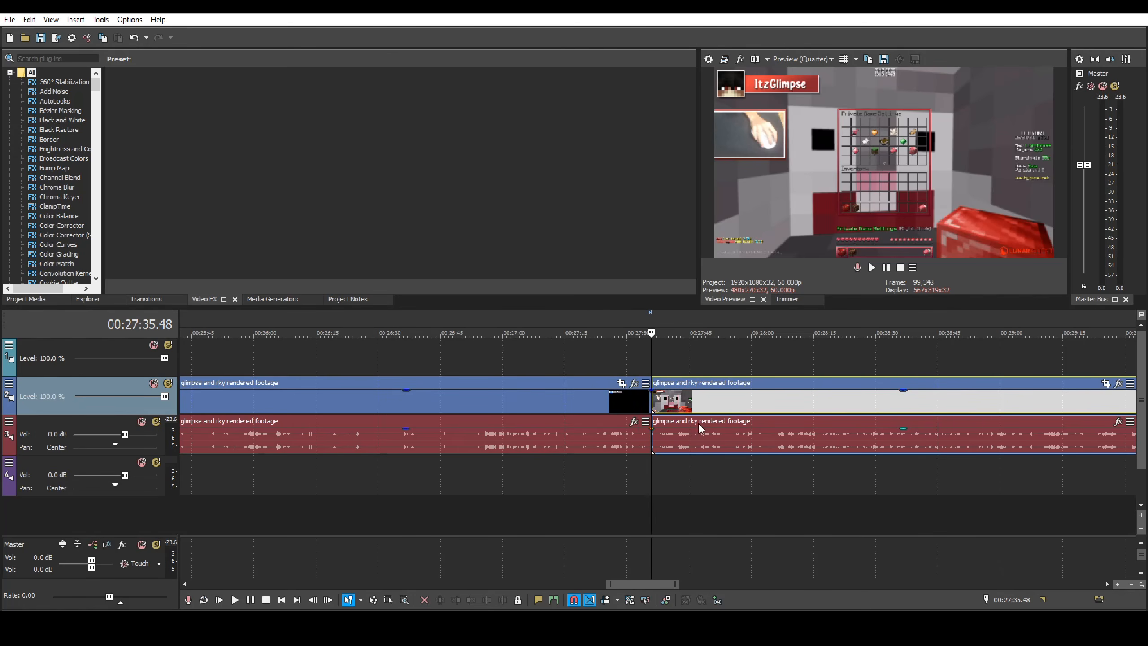
left_click_drag(628, 401, 636, 357)
left_click_drag(600, 446, 601, 487)
- Move the ItzGlimpse half to the start of the timeline beneath the RKY half and enlarge the audio waveforms
scroll(675, 478, "down", 8)
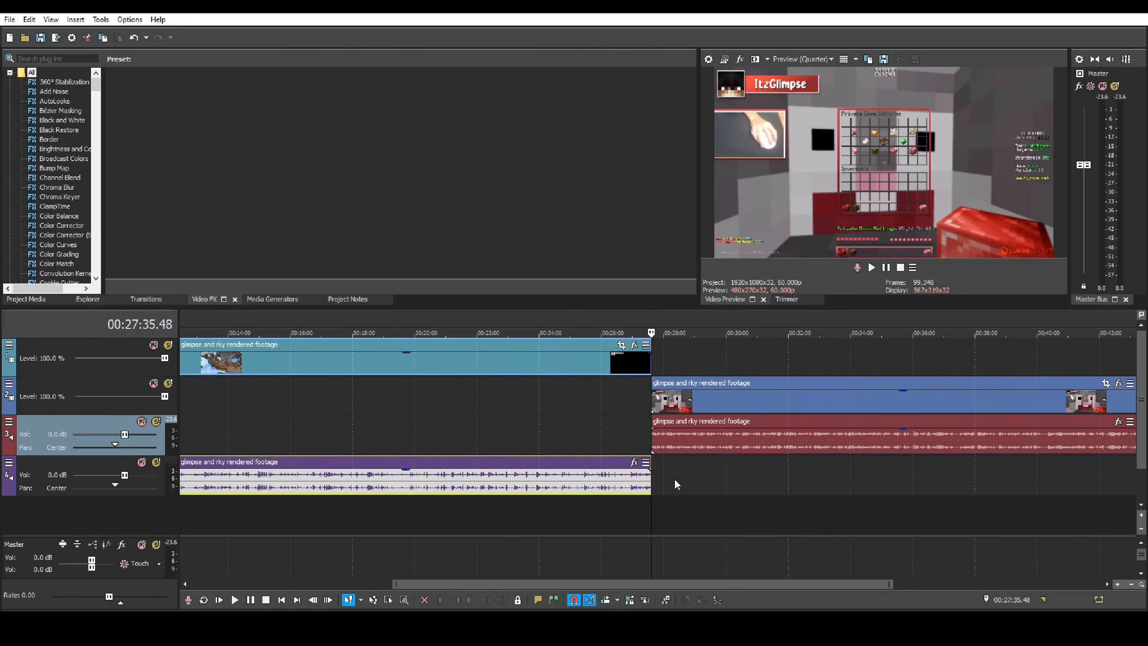
left_click_drag(762, 404, 152, 384)
key("ctrl+Home")
scroll(551, 501, "up", 6)
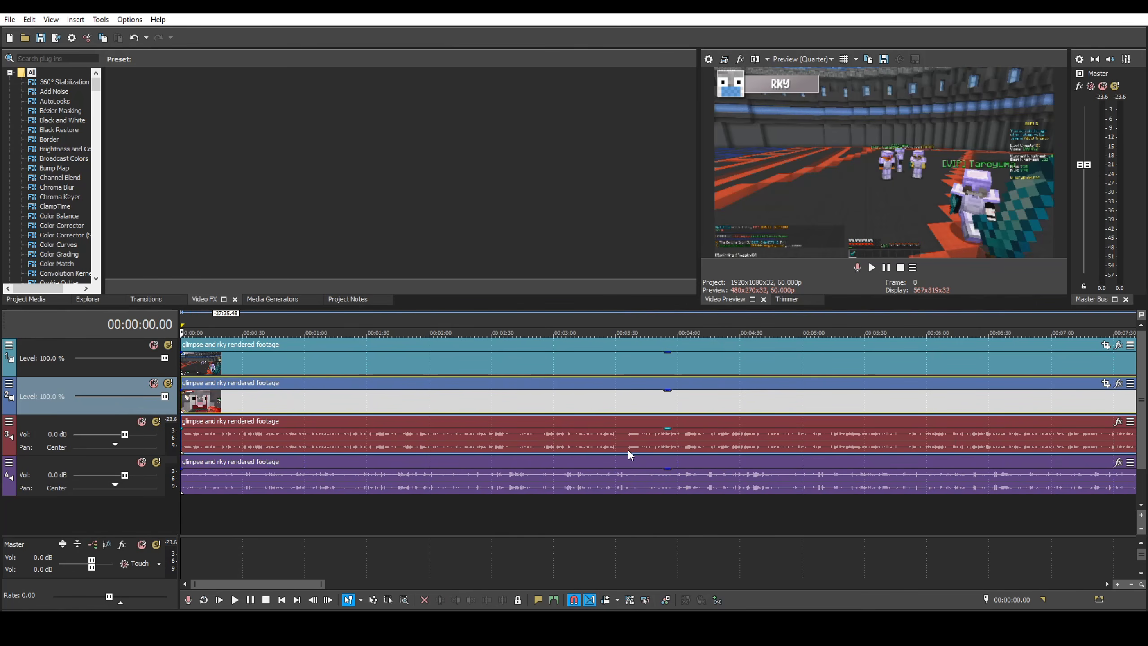
scroll(554, 440, "up", 4)
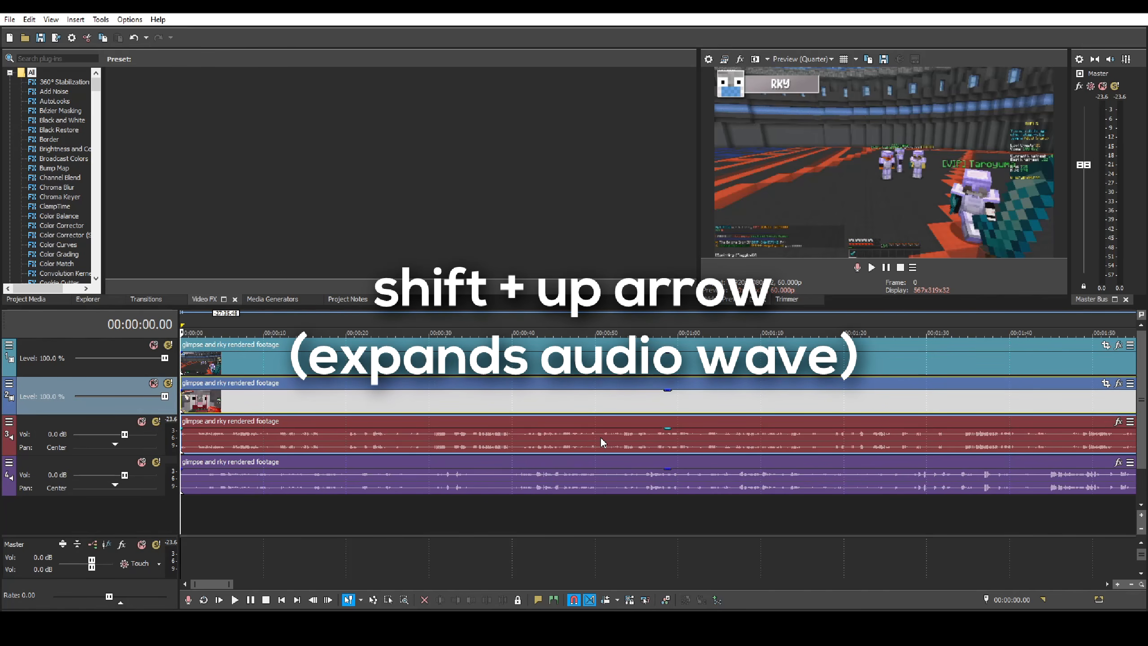
key("shift+Up")
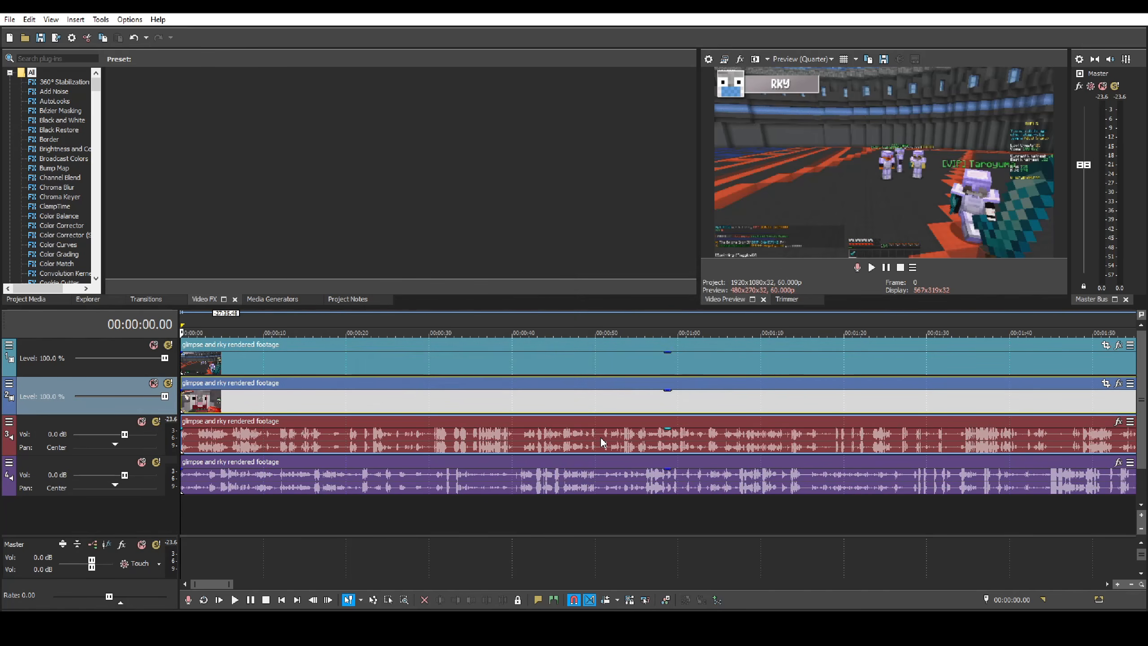
- Play the ItzGlimpse footage from 00:00:53.27 and place a marker at that point
left_click(534, 487)
left_click_drag(687, 506, 948, 580)
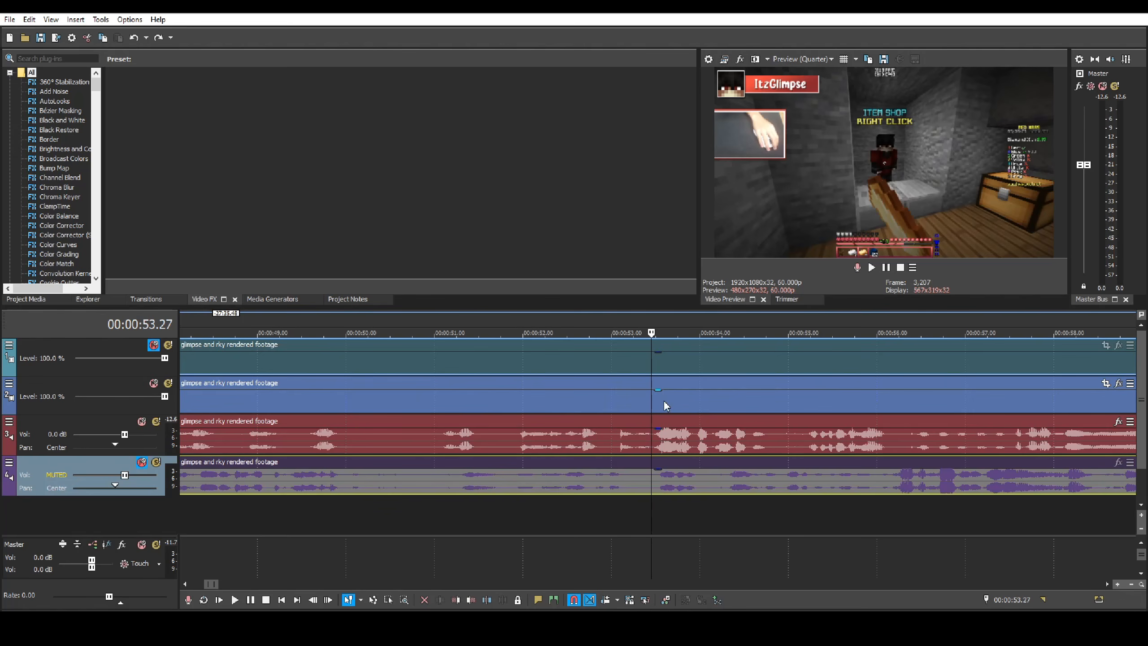
key("space")
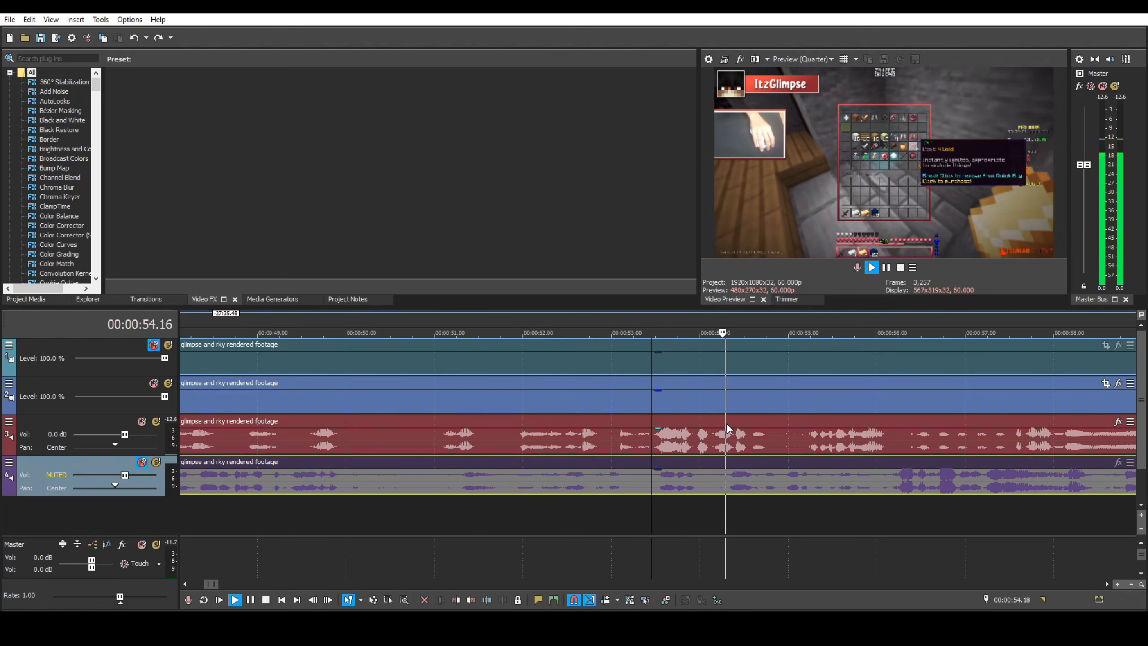
key("space")
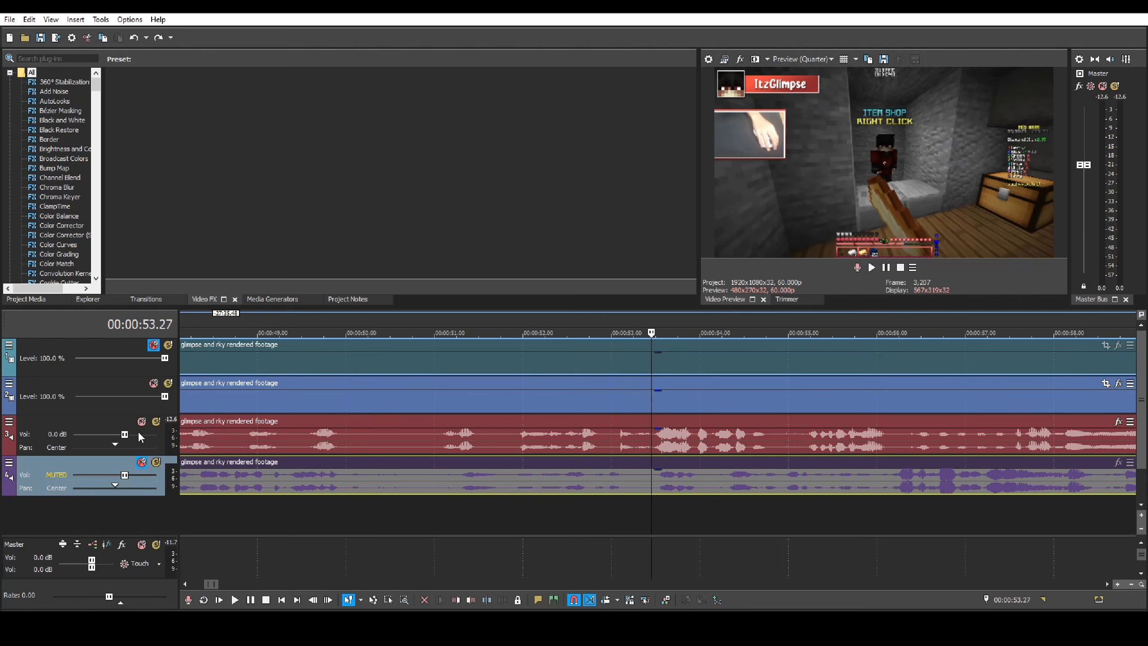
key("m")
- Mute the ItzGlimpse video and audio tracks and unmute the RKY video and audio tracks
left_click(153, 384)
left_click(142, 421)
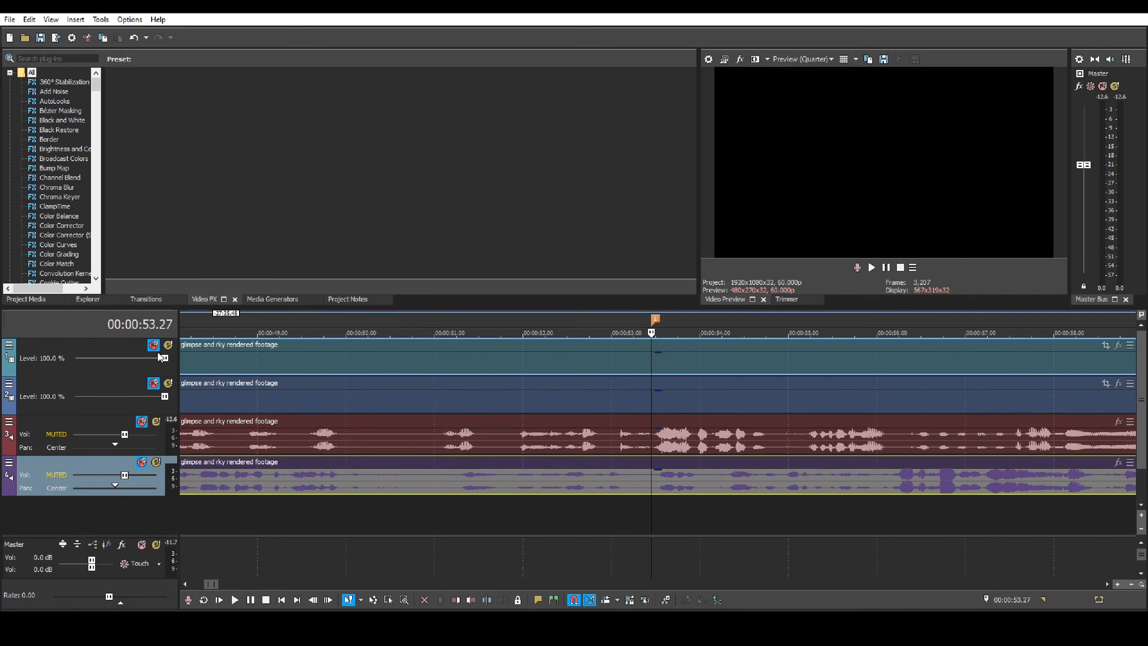
left_click(154, 344)
left_click(142, 462)
- Listen through the RKY footage for the speech matching the marker and split its video and audio at 00:01:03.55
scroll(462, 454, "down", 5)
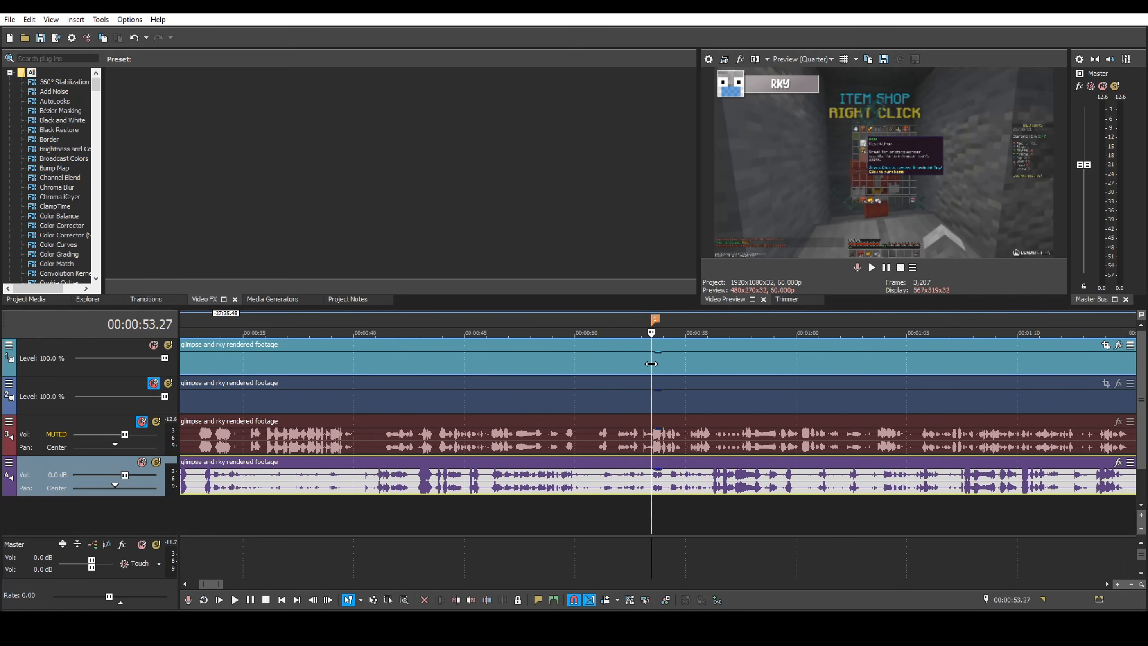
key("space")
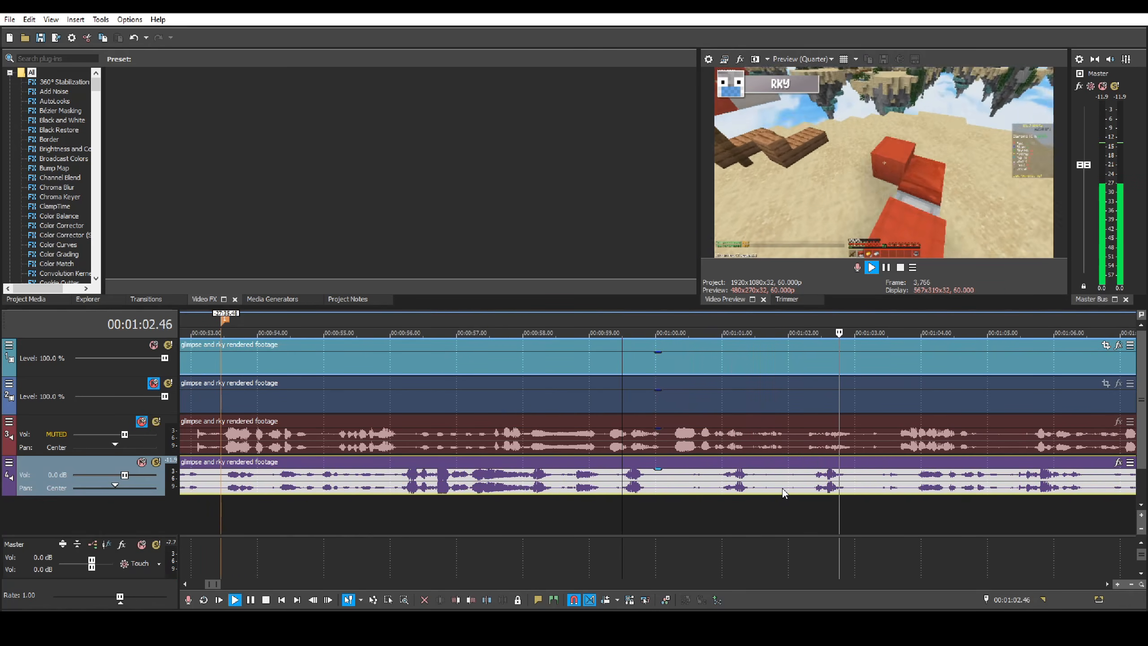
scroll(659, 495, "down", 2)
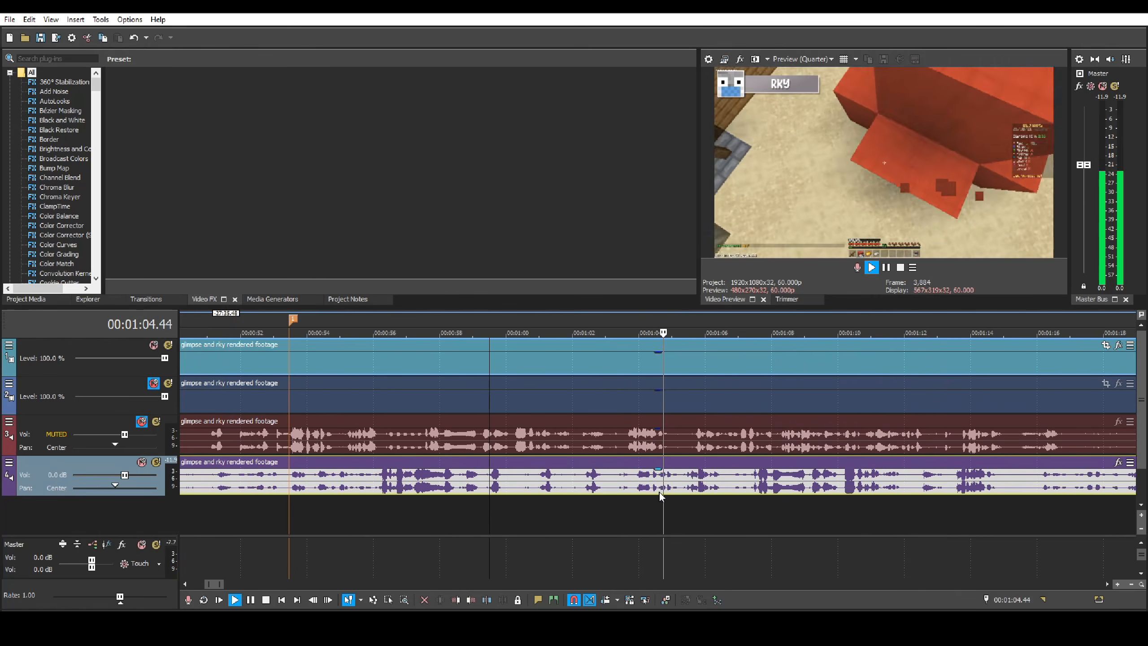
key("space")
left_click(587, 489)
scroll(586, 488, "up", 2)
left_click(748, 483)
scroll(748, 480, "down", 2)
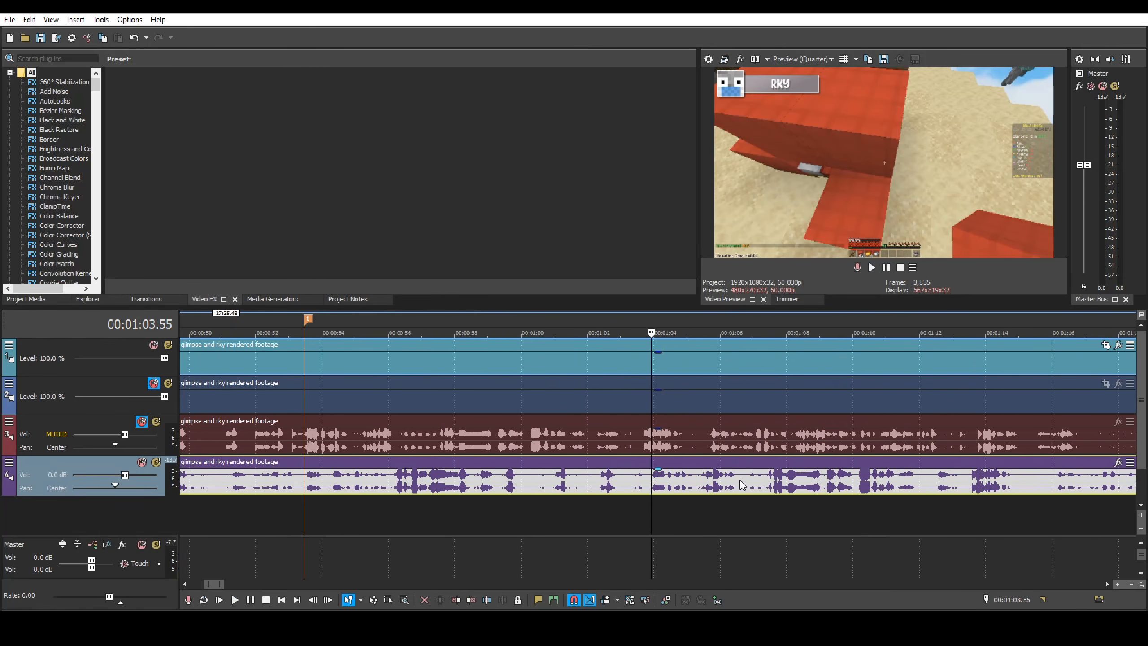
scroll(741, 484, "up", 3)
key("space")
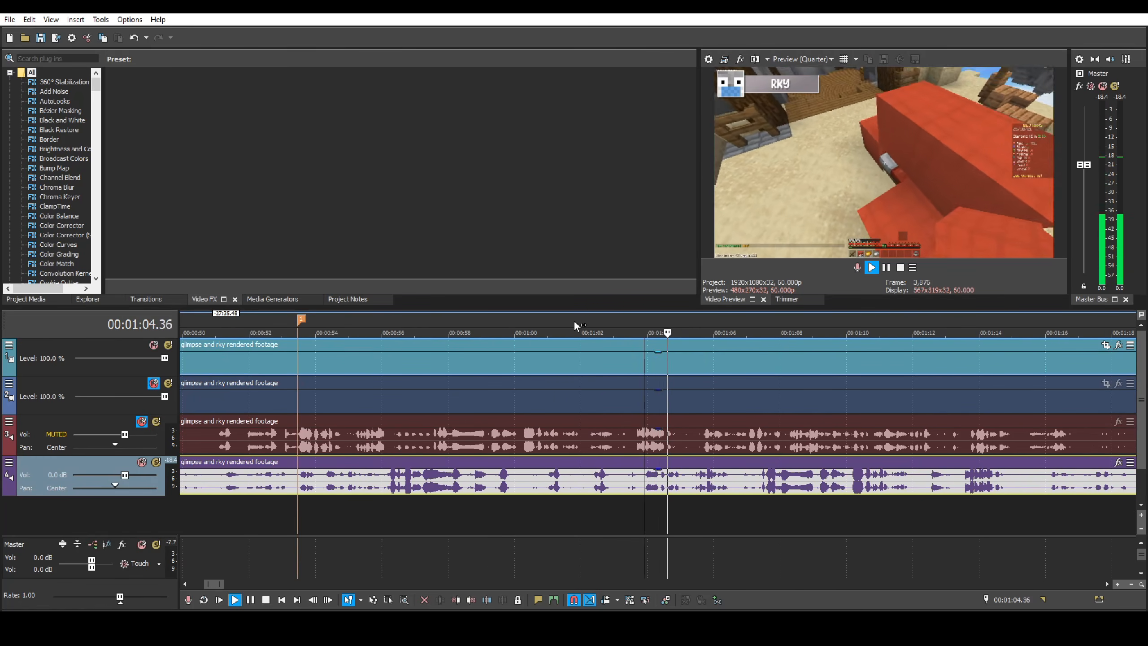
key("space")
scroll(674, 443, "down", 1)
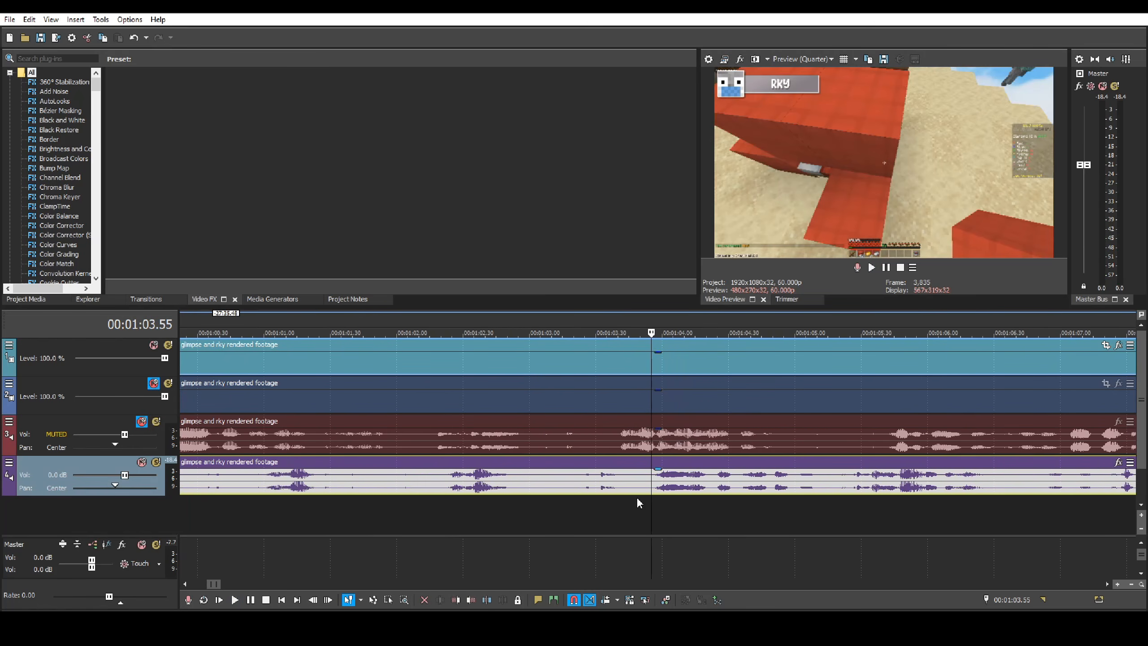
scroll(637, 500, "down", 4)
key("s")
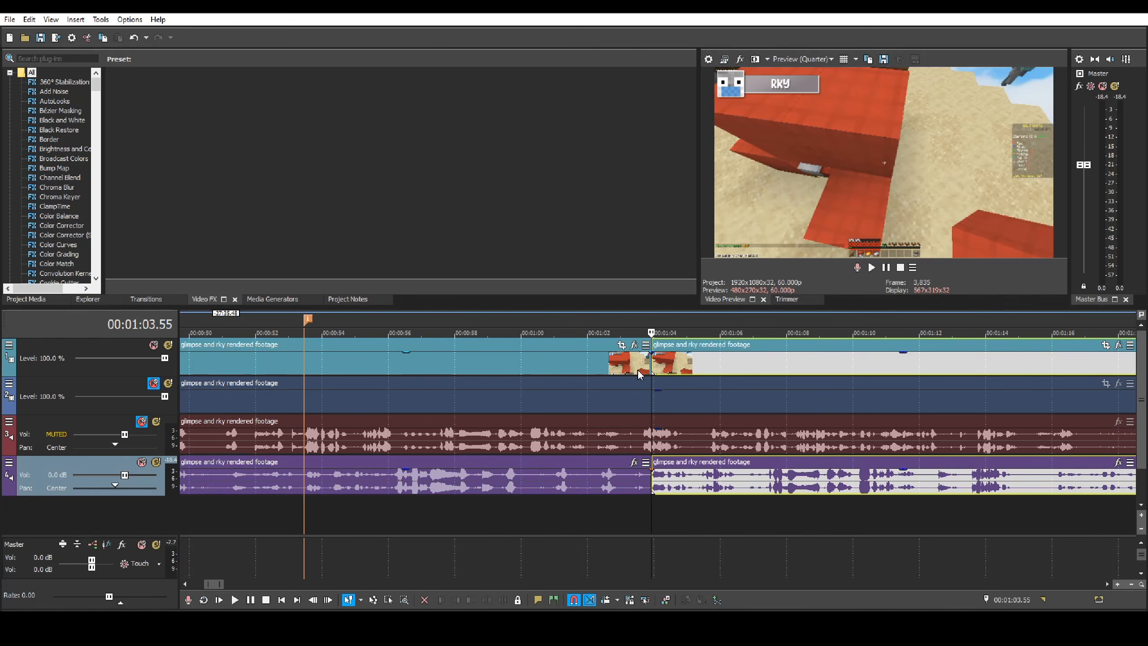
- Delete the RKY video and audio before the split
left_click(637, 370)
scroll(613, 475, "down", 5)
scroll(684, 406, "up", 5)
key("Delete")
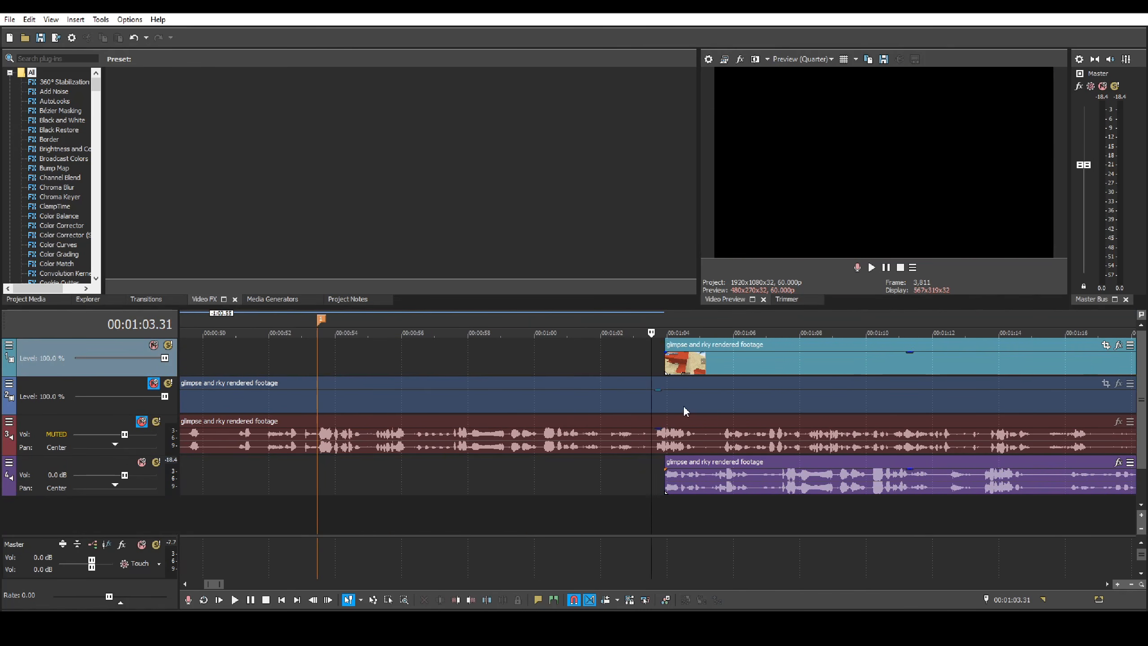
- Move the remaining RKY clip so that it starts at the marker at 00:00:53.27
left_click_drag(676, 367, 355, 365)
key("1")
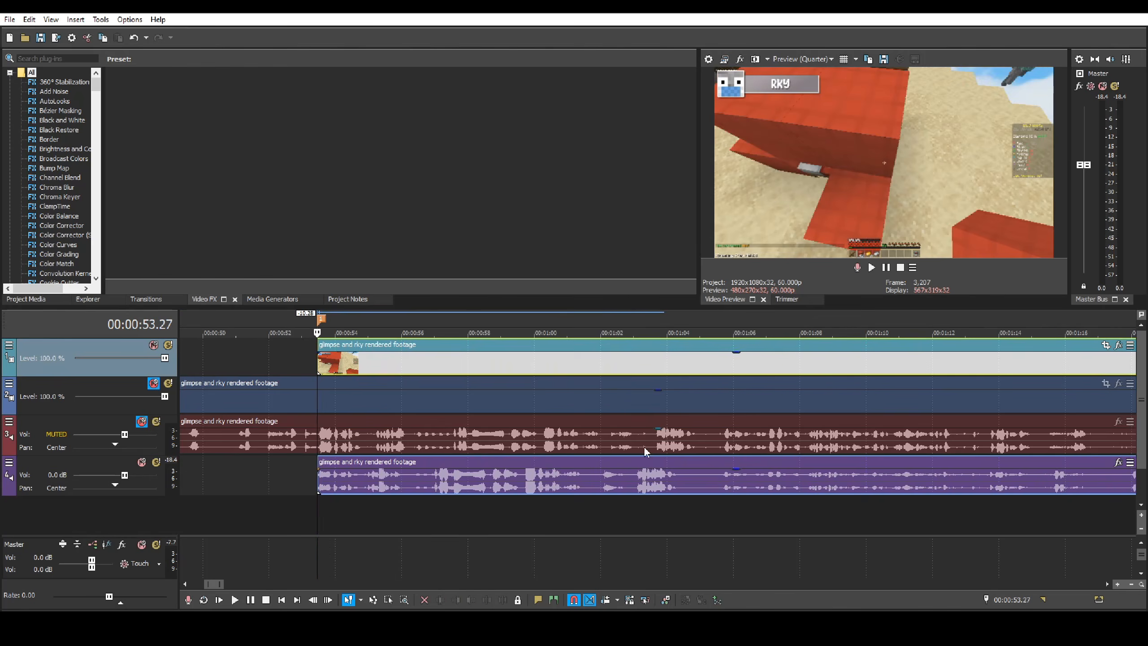
scroll(524, 473, "up", 6)
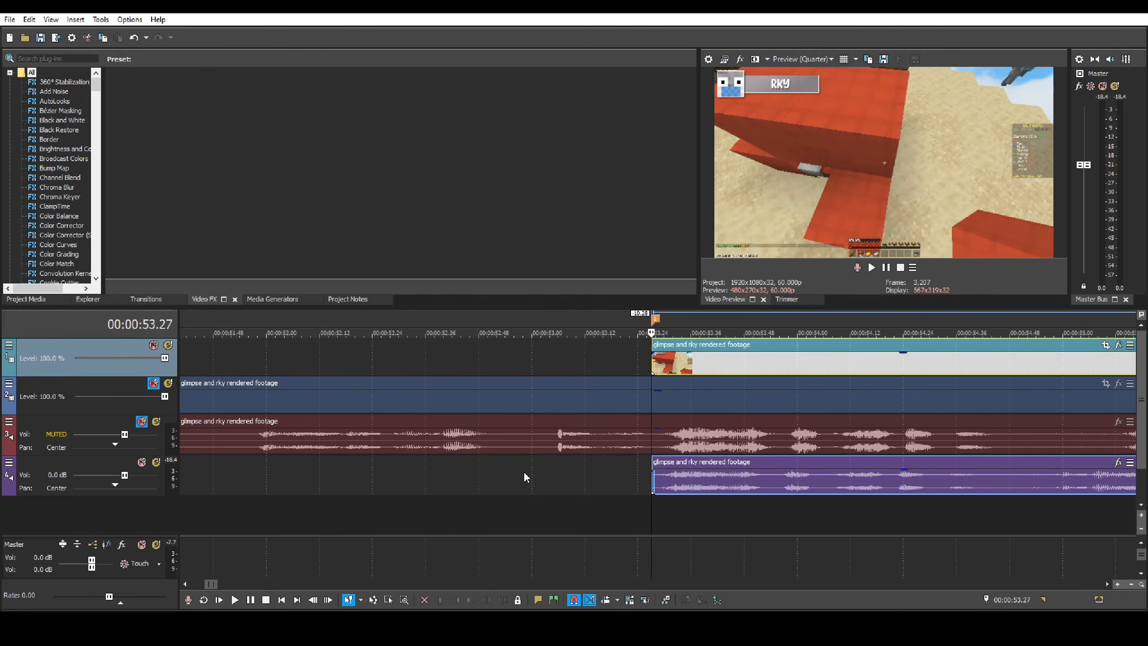
- Unmute the ItzGlimpse audio track and play both audio tracks together from the marker
left_click(142, 422)
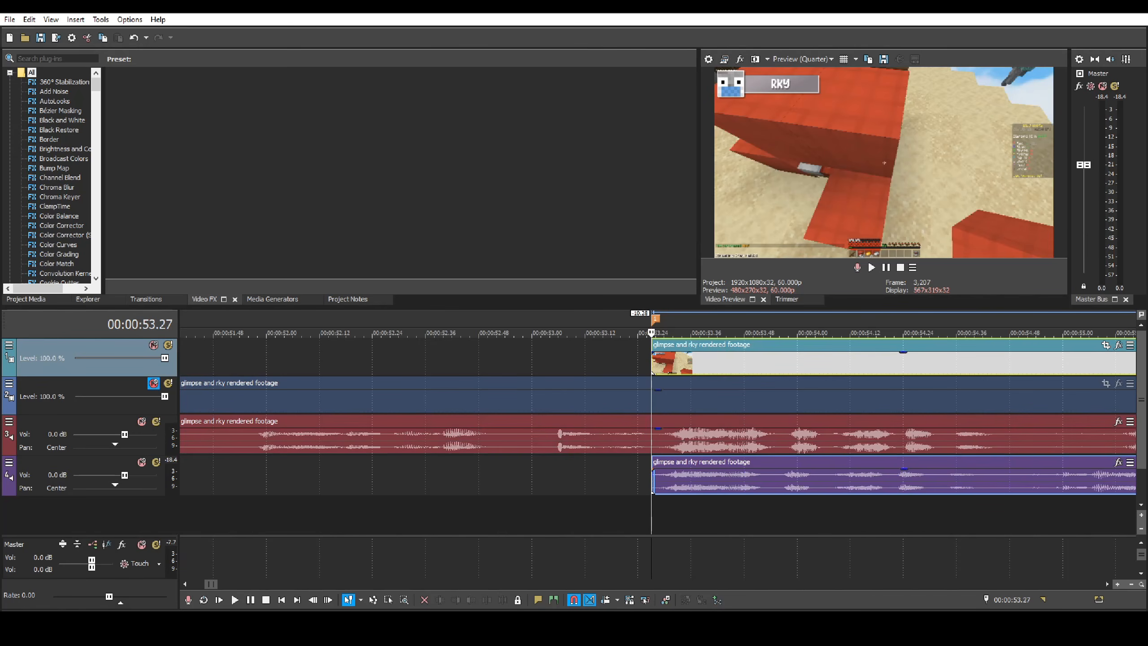
key("space")
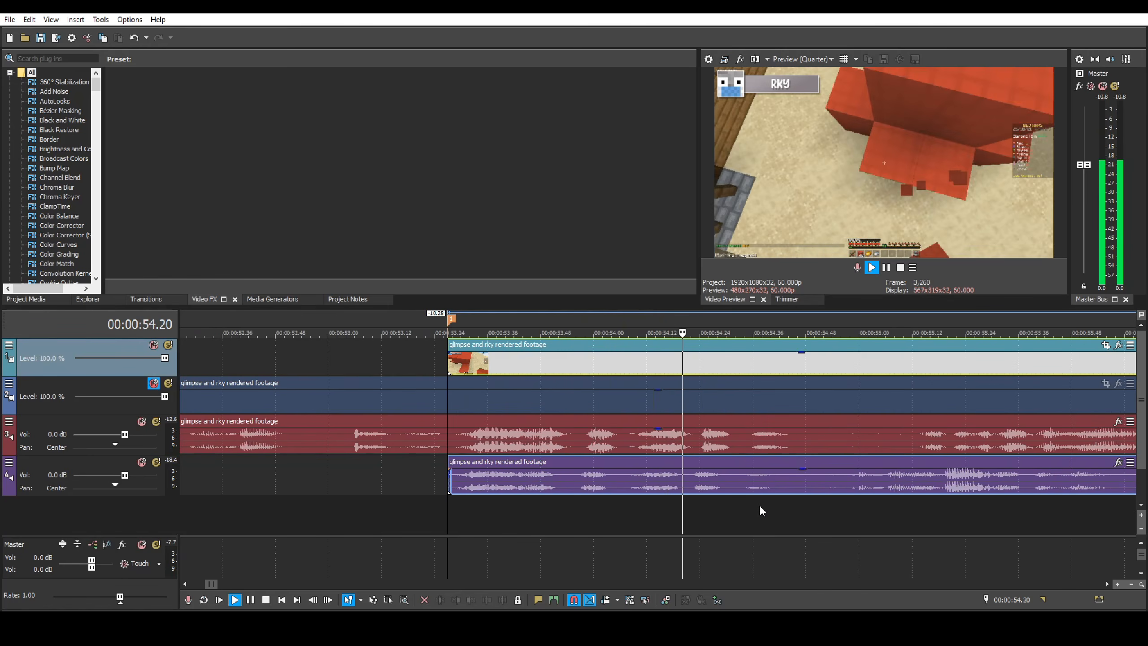
key("space")
- Shift the RKY clip slightly later to start at 00:00:53.29 and play both audio tracks from there
scroll(649, 506, "up", 1)
left_click_drag(713, 481, 732, 487)
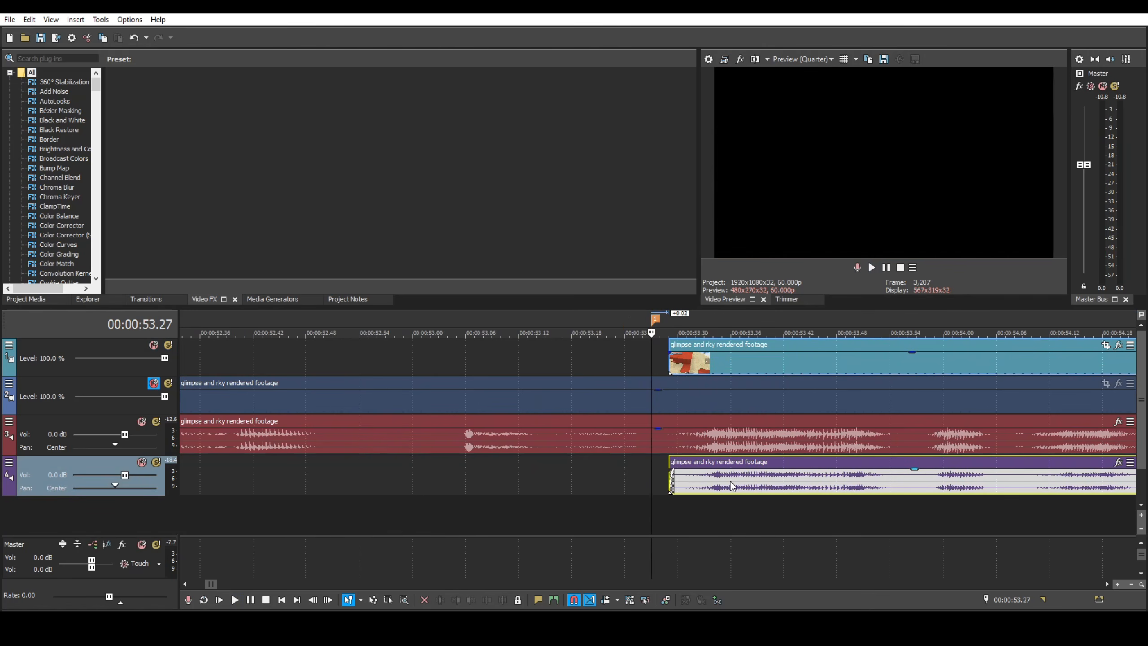
scroll(733, 491, "up", 2)
scroll(866, 490, "down", 2)
left_click(670, 502)
key("space")
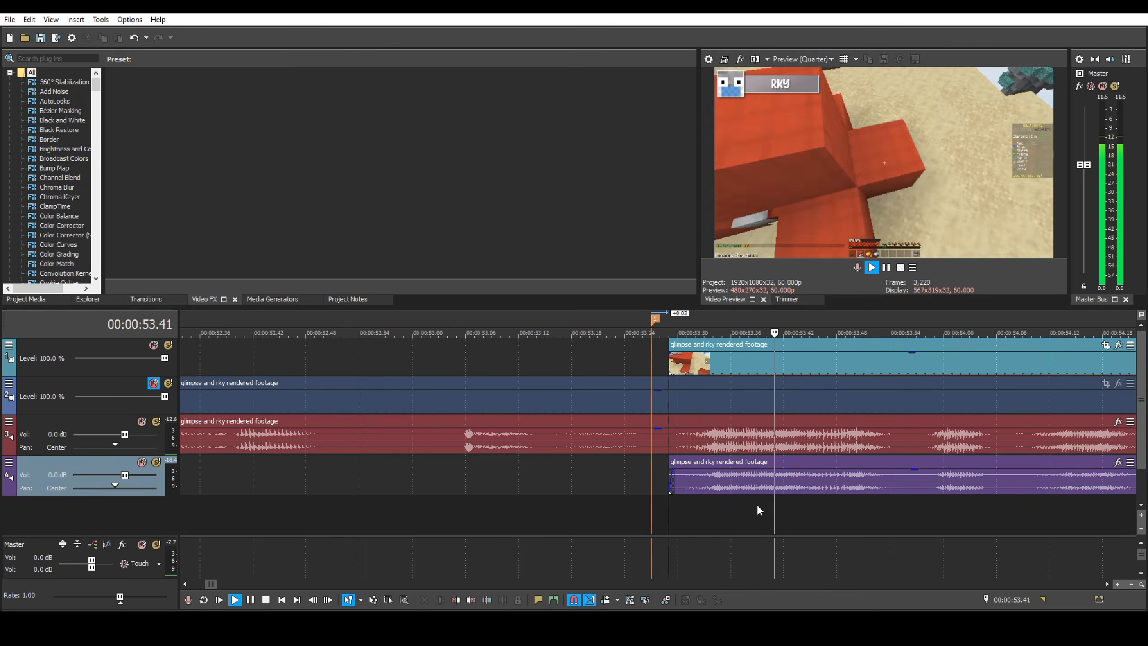
scroll(755, 507, "down", 3)
key("space")
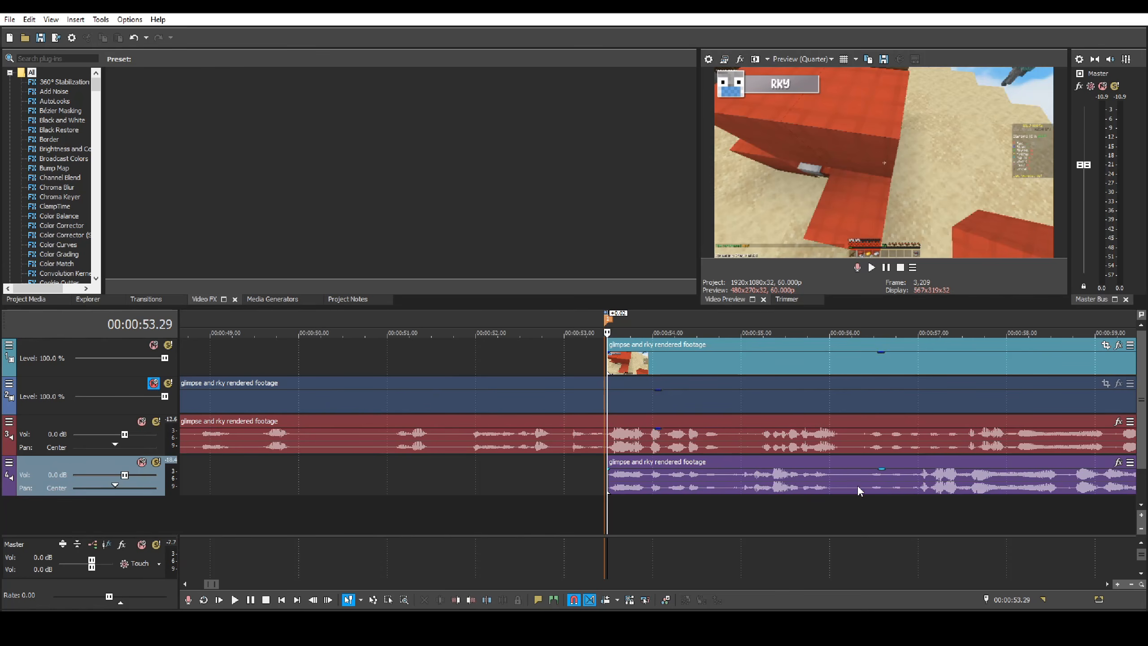
- Compare the two audio waveforms around 00:00:55.05 and play them together to check the sync
left_click(748, 489)
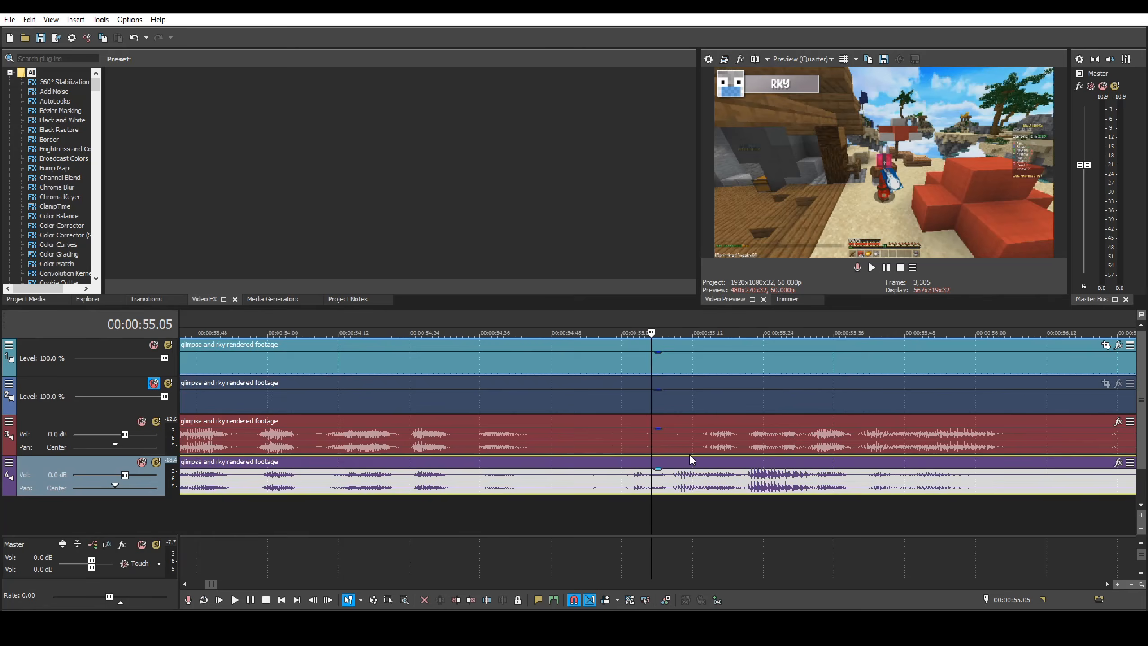
left_click_drag(653, 364, 510, 403)
key("space")
key("space")
scroll(648, 415, "down", 6)
scroll(622, 378, "down", 3)
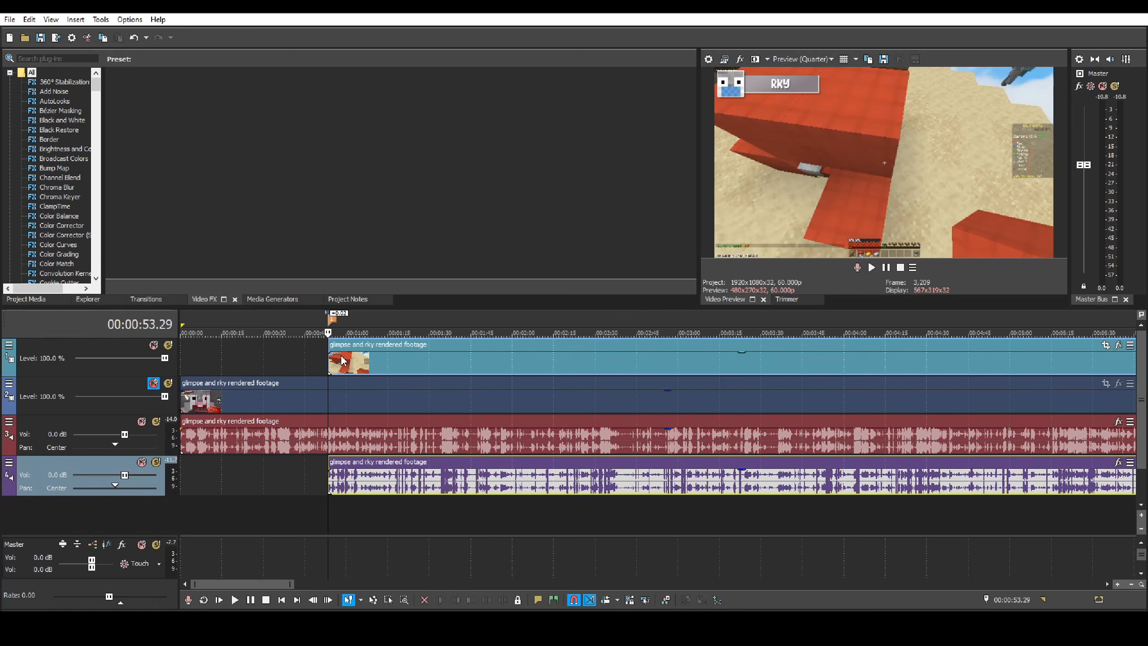
- Remove the ItzGlimpse footage before 00:00:53.29 and move both synced clips to the start of the timeline
scroll(584, 374, "up", 3)
right_click(628, 320)
left_click(650, 360)
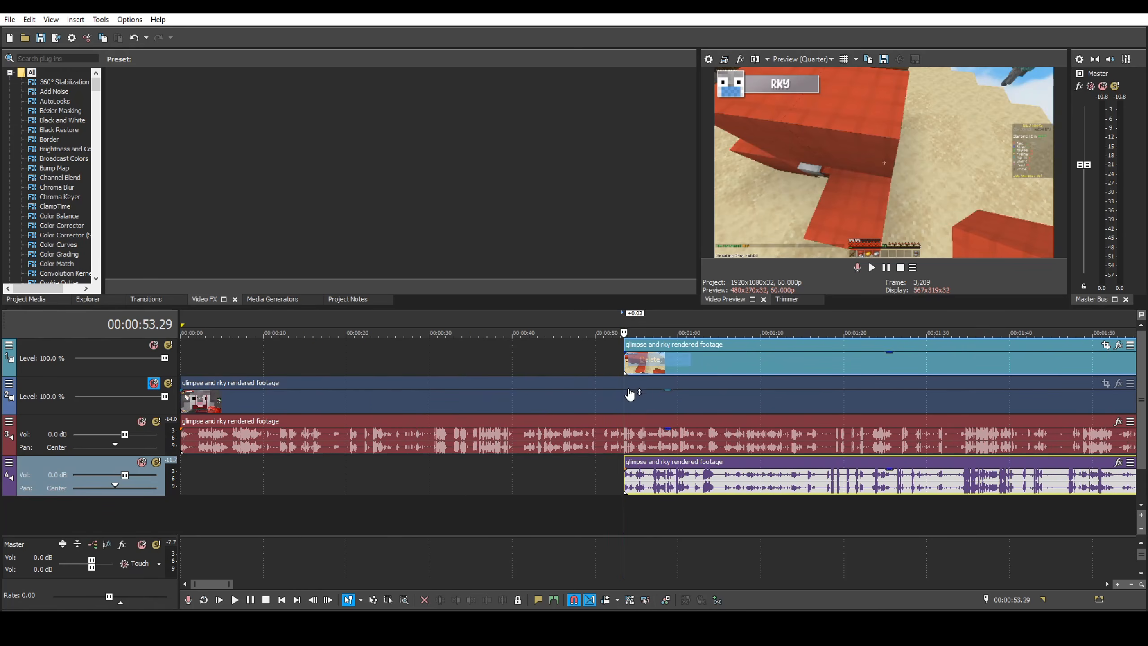
scroll(407, 384, "down", 5)
left_click_drag(251, 358, 181, 358)
left_click(263, 371)
scroll(289, 389, "up", 3)
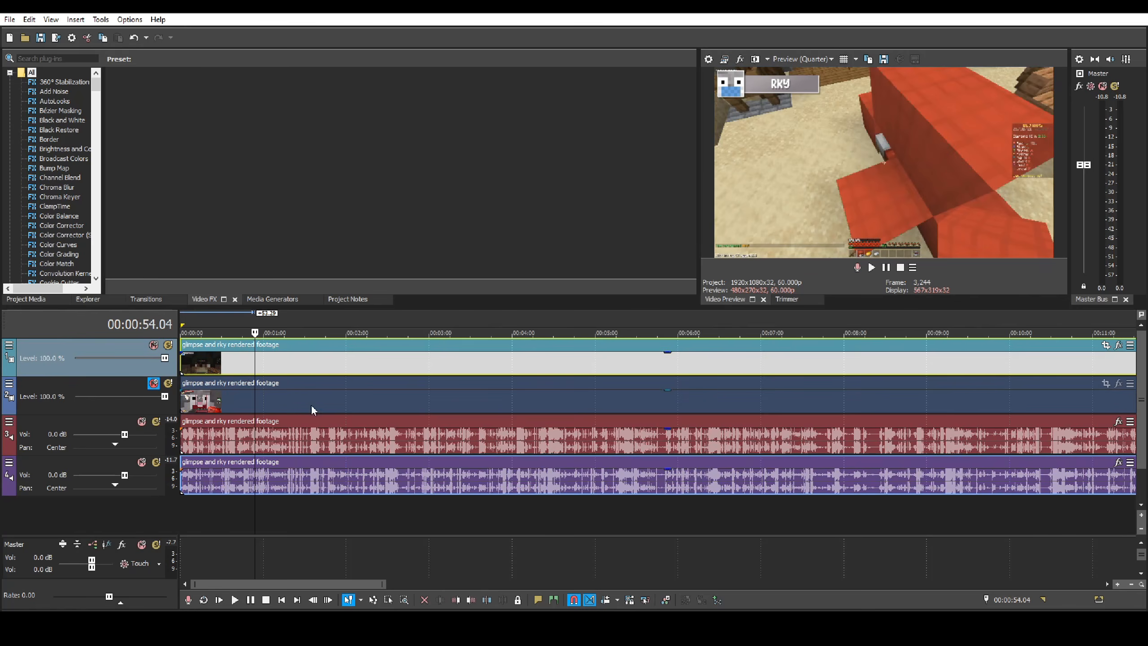
- Mute the RKY video and audio tracks, unmute the ItzGlimpse video track, and go to about 00:00:43.03
left_click(401, 385)
left_click(442, 377)
left_click(505, 377)
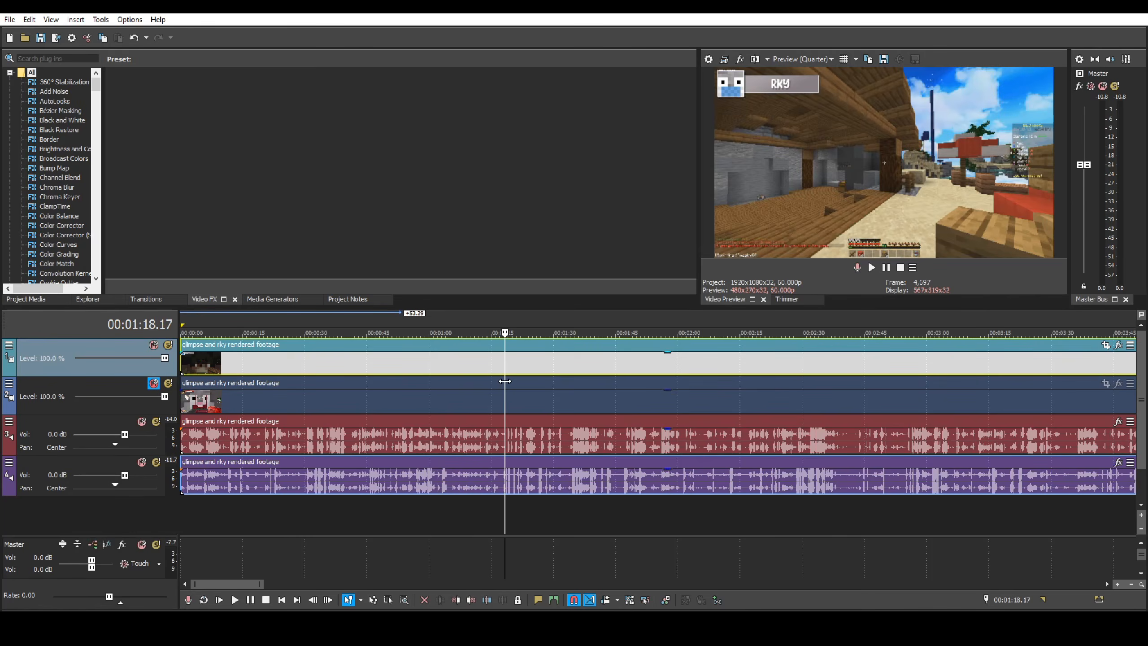
left_click(441, 377)
left_click(363, 376)
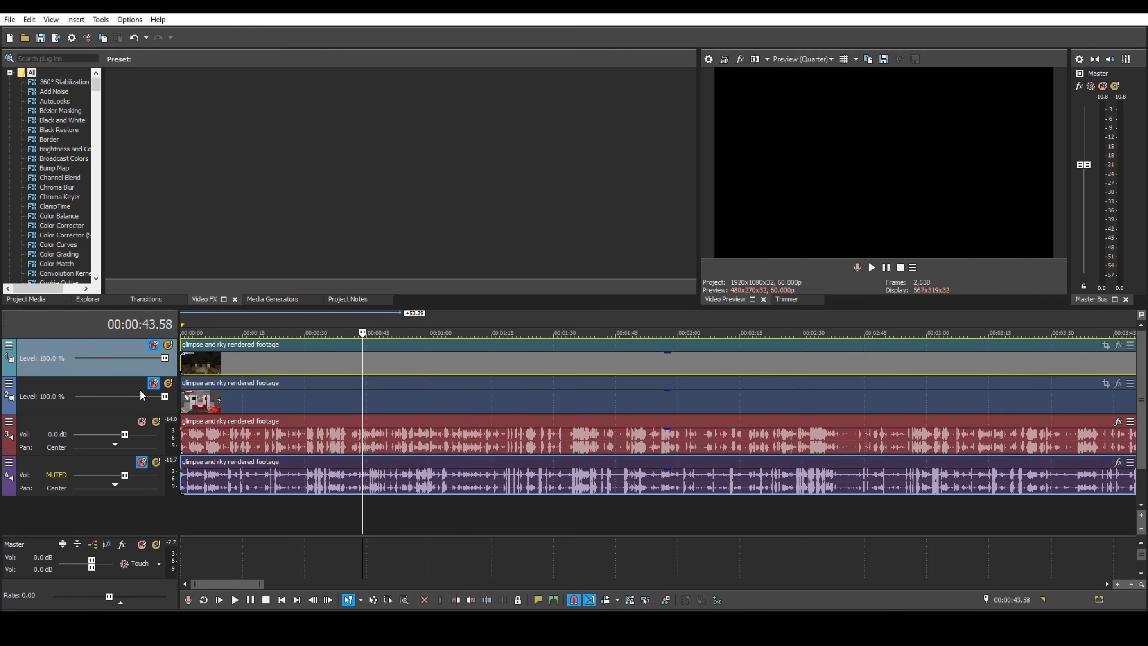
left_click(151, 384)
left_click_drag(362, 400, 354, 406)
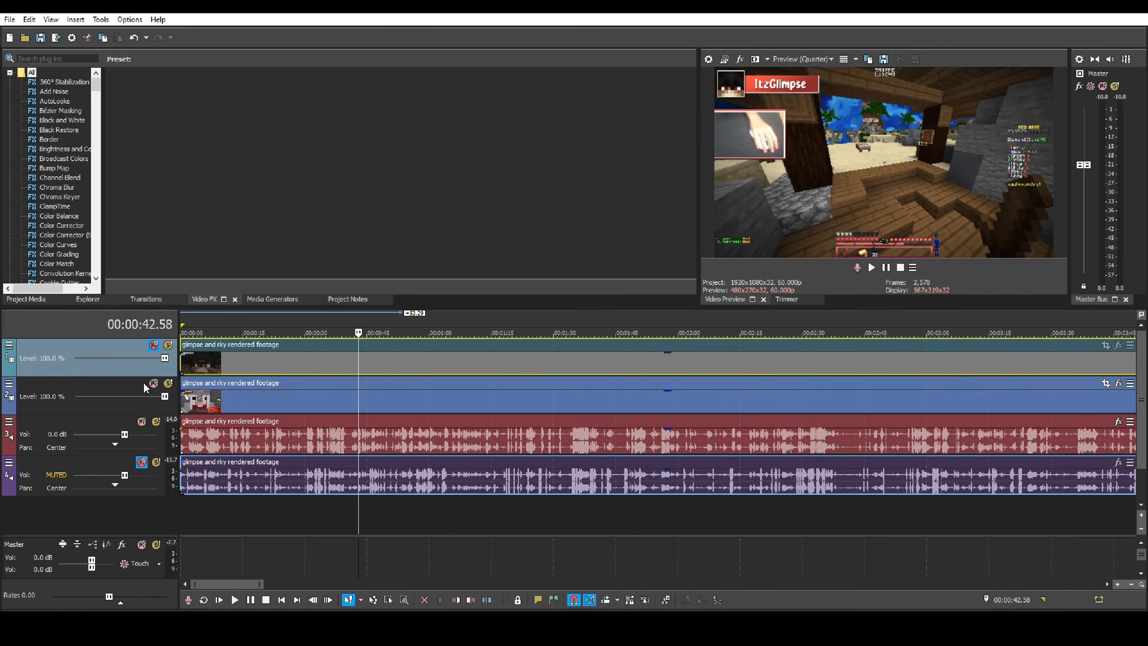
scroll(506, 475, "up", 5)
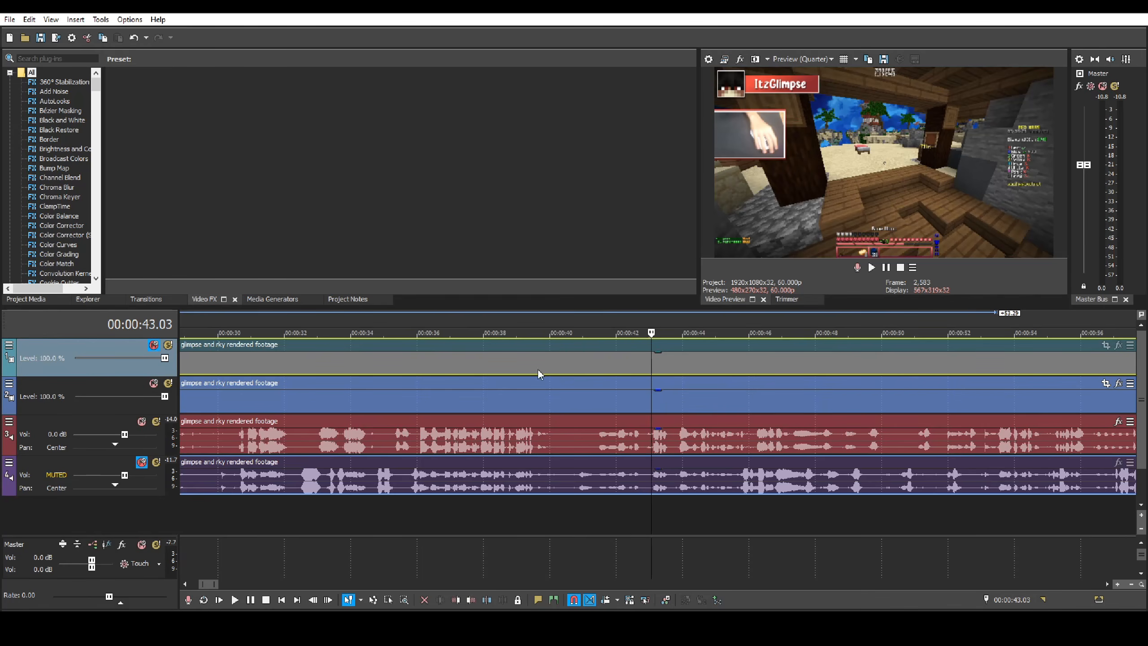
- Insert a new audio track, lower its volume to -24.4 dB, and add a second empty audio track below it
right_click(573, 505)
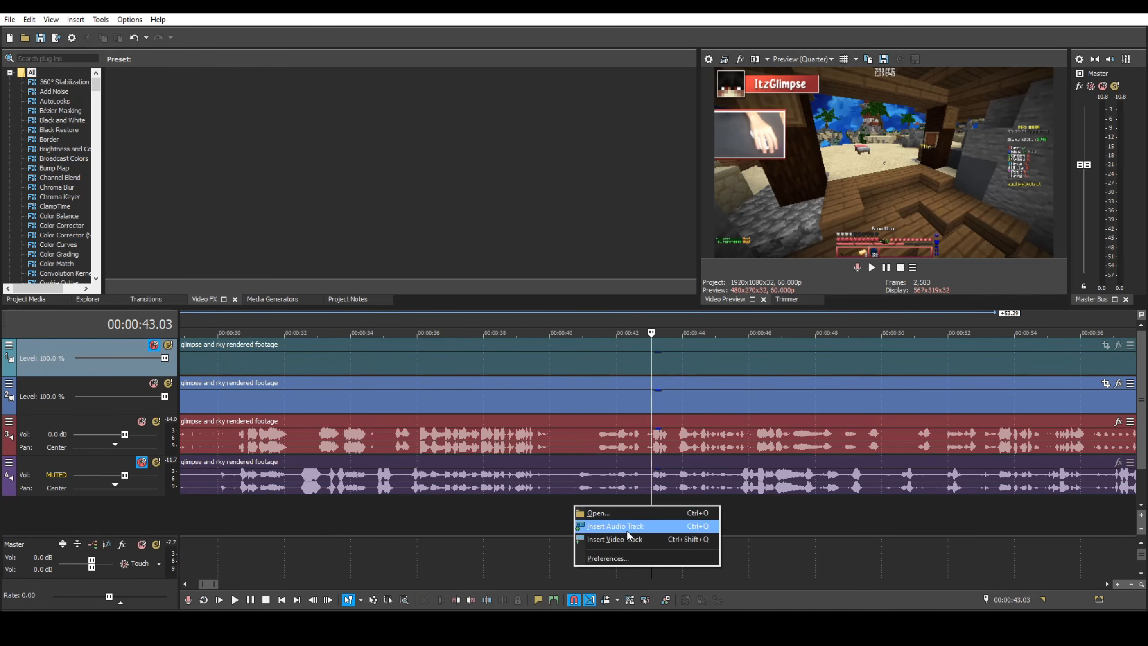
left_click(627, 526)
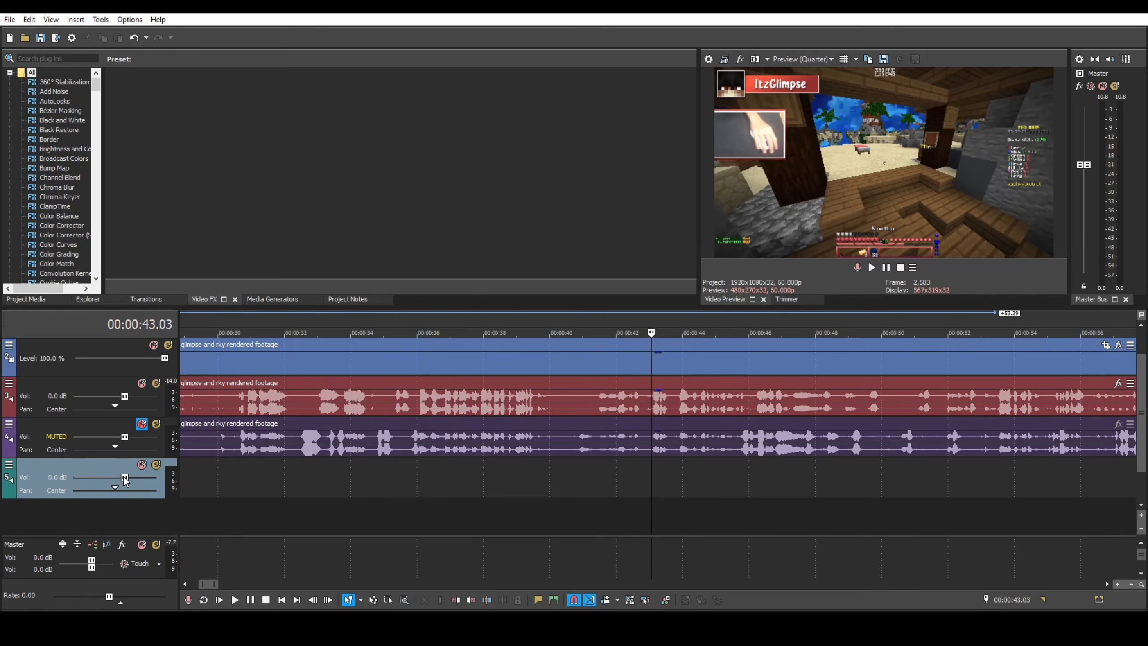
left_click_drag(124, 477, 91, 479)
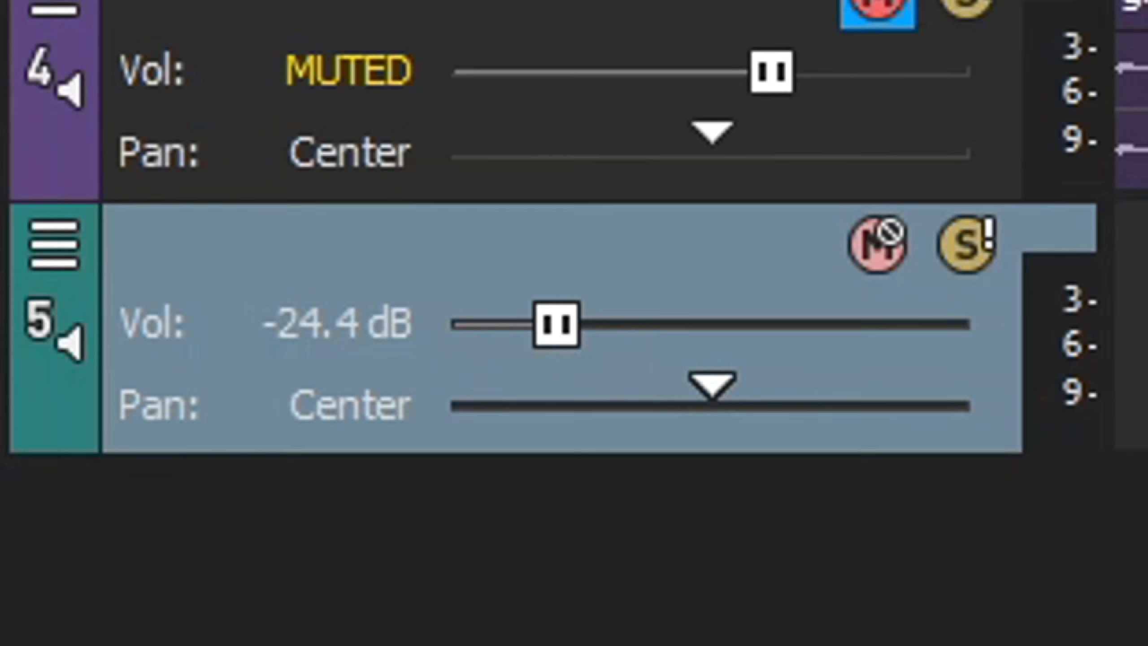
right_click(587, 508)
left_click(827, 536)
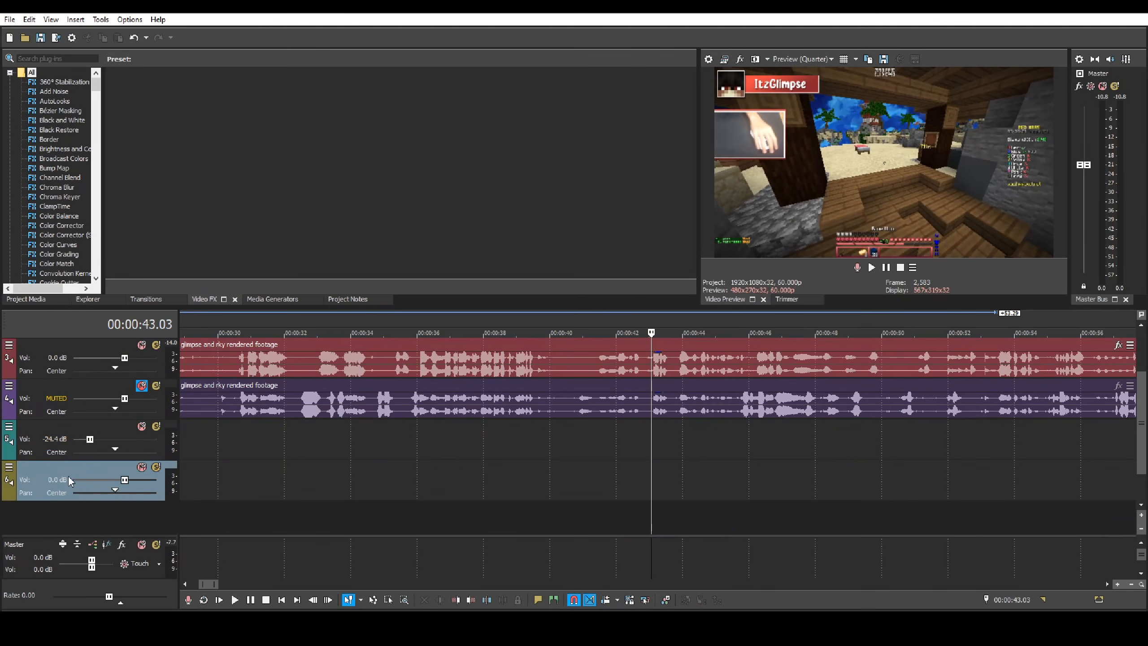
- Insert an empty video track above the RKY video track and undo the insertion
scroll(85, 380, "up", 2)
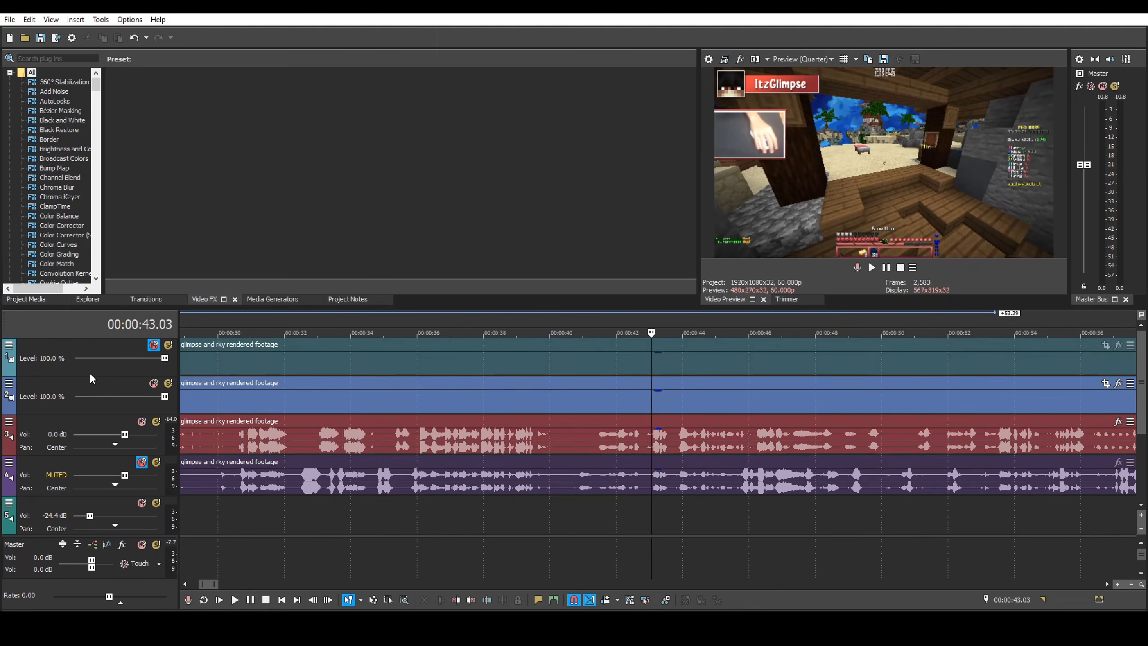
right_click(69, 349)
left_click(91, 376)
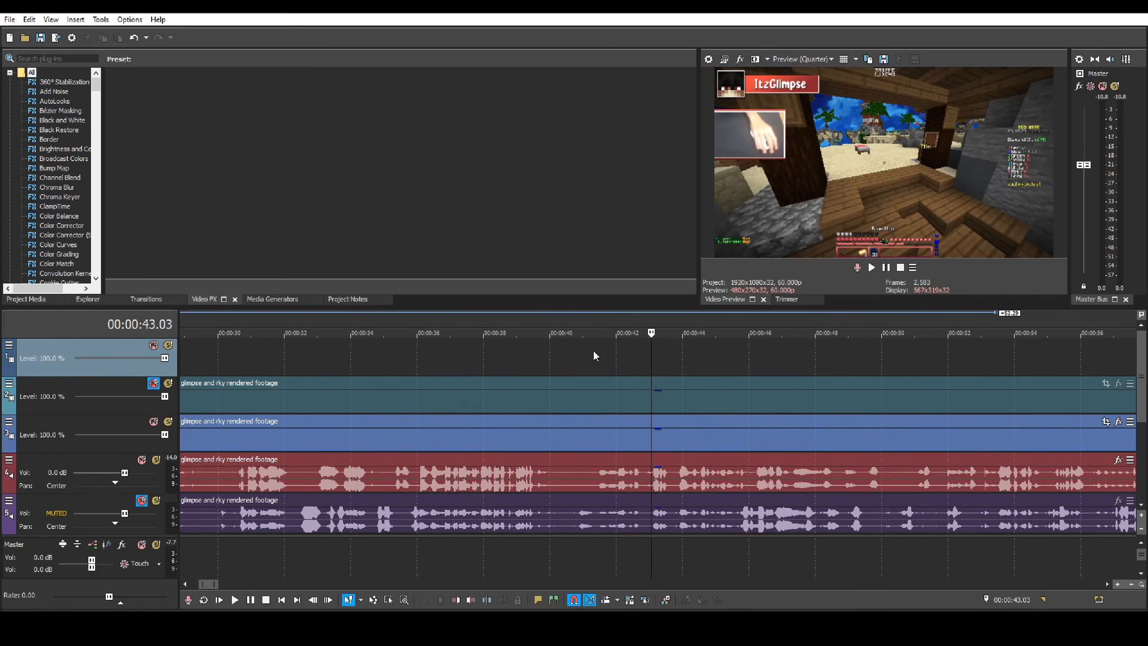
key("ctrl+z")
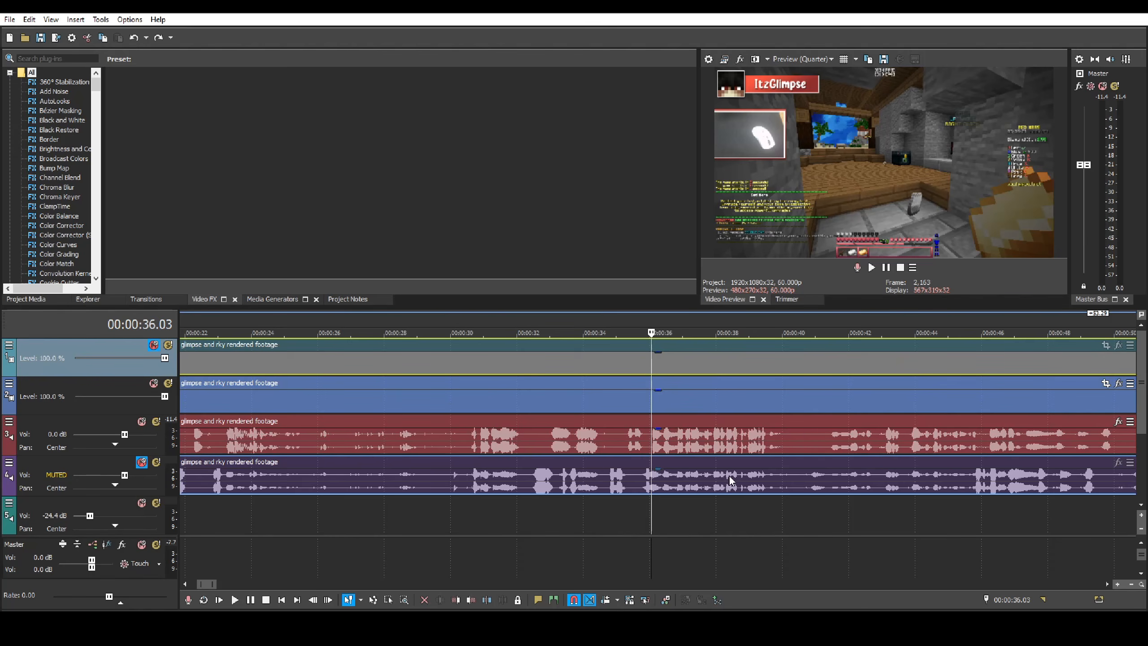
- Play the ItzGlimpse footage from 00:00:36.03 to check it as the opening moment
scroll(754, 450, "up", 2)
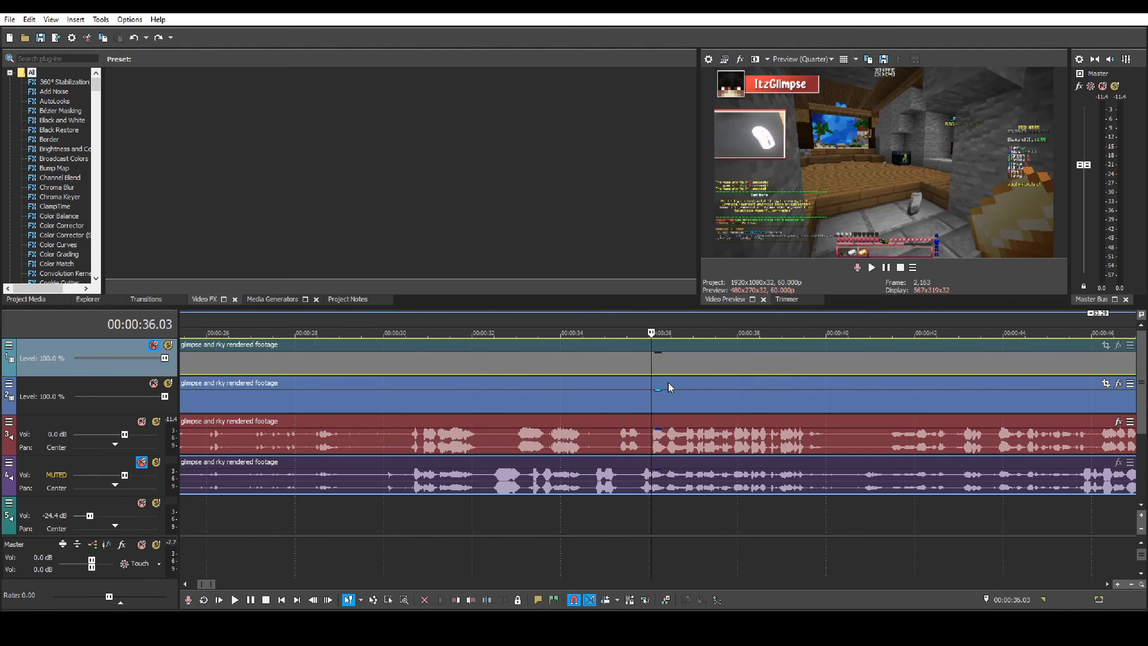
scroll(673, 382, "up", 3)
key("space")
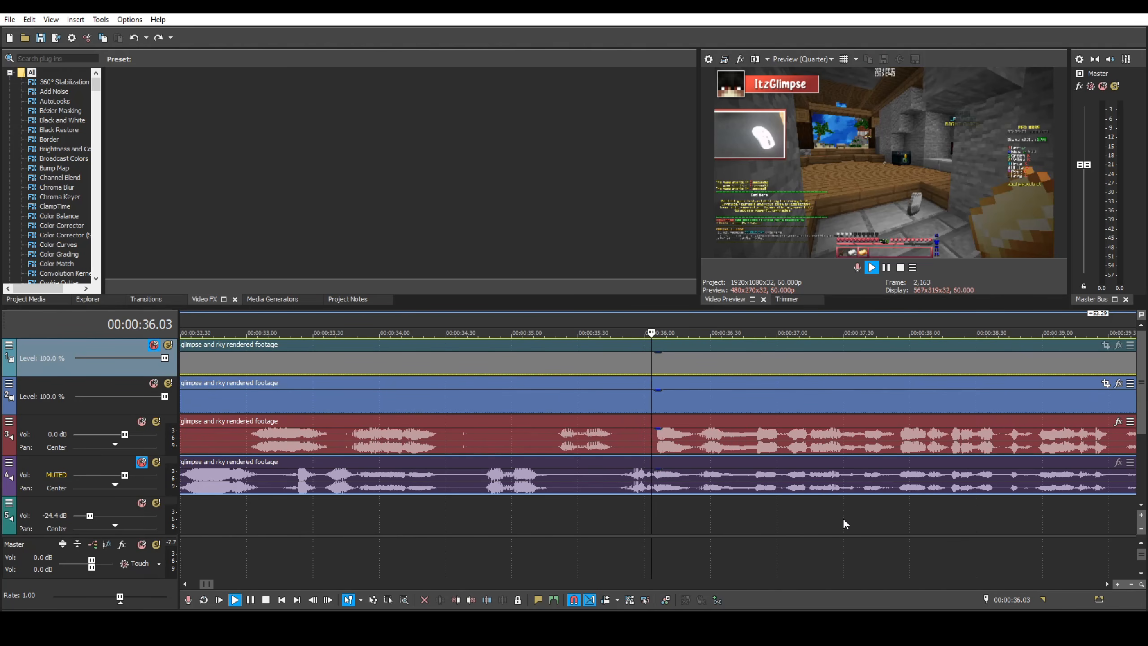
scroll(839, 482, "down", 4)
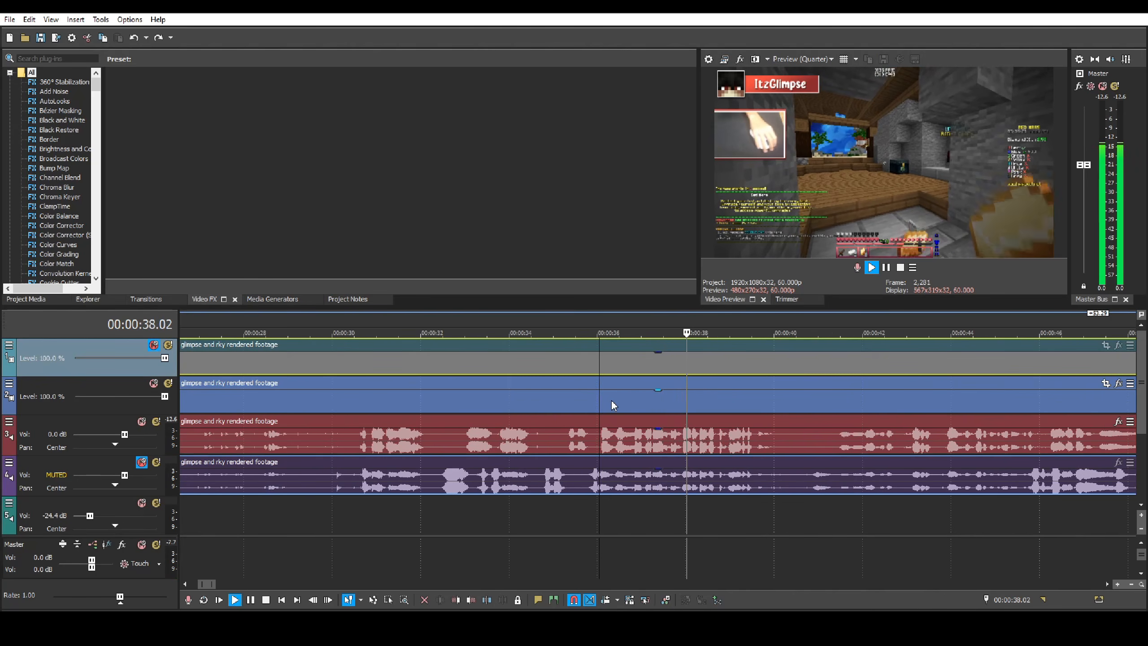
key("space")
scroll(670, 395, "up", 3)
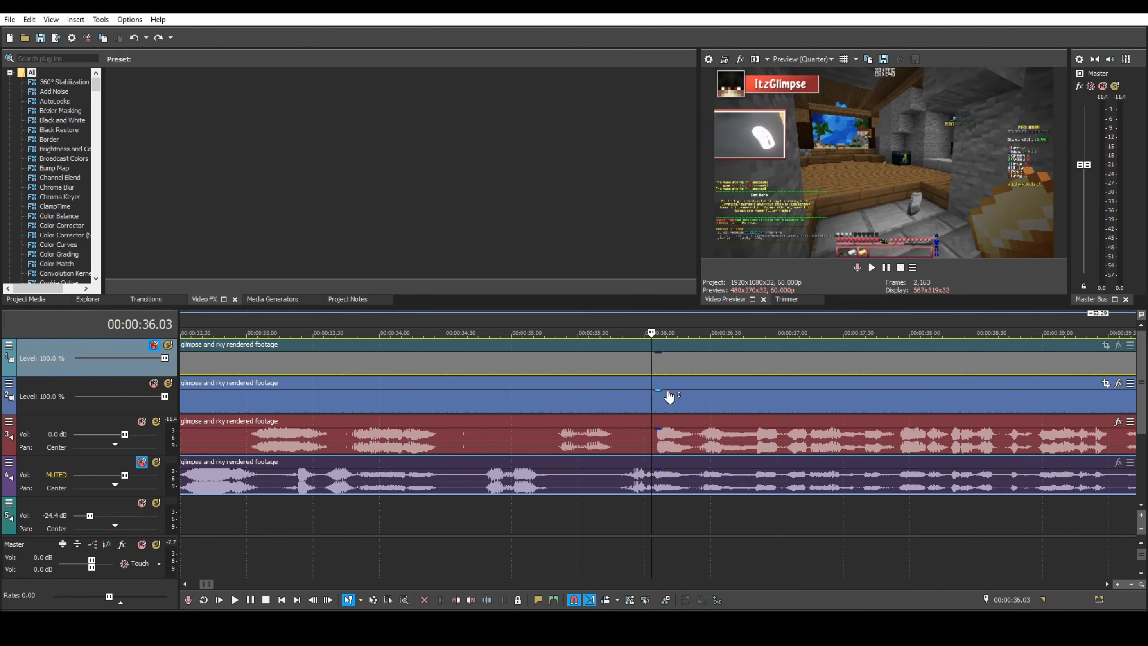
- Split both players' clips with their audio at 00:00:36.03 and delete everything before the cut
key("s")
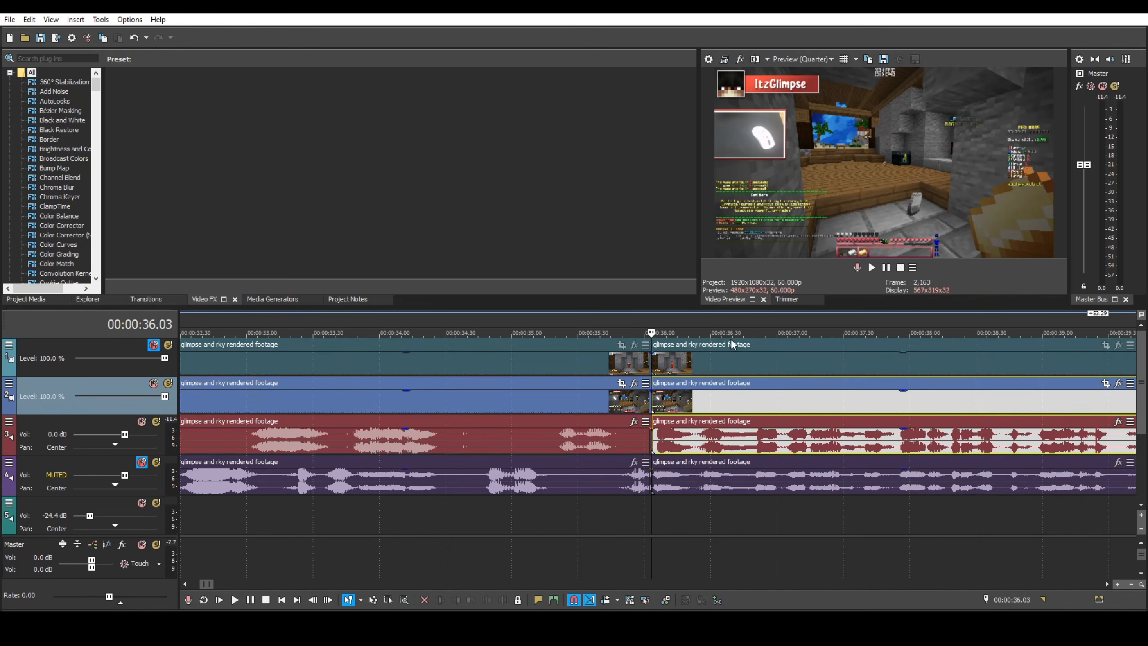
scroll(536, 369, "down", 3)
left_click(645, 367)
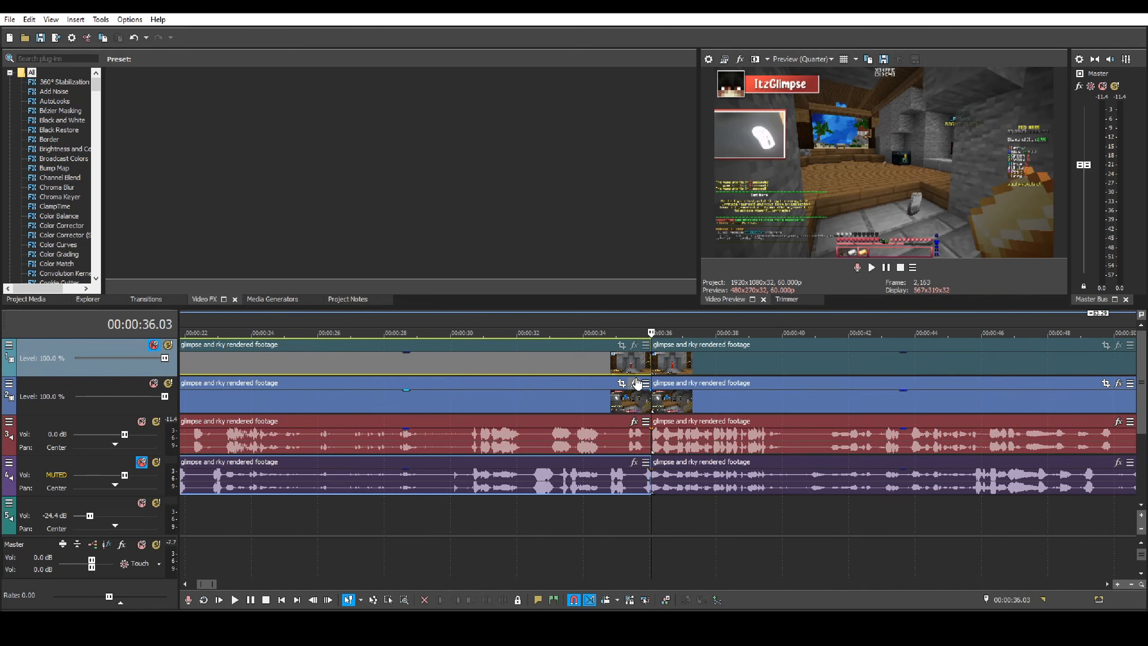
key("Delete")
left_click(618, 397)
key("Delete")
- Move the remaining clips of both players together to start at 00:00:00.00
scroll(562, 420, "down", 4)
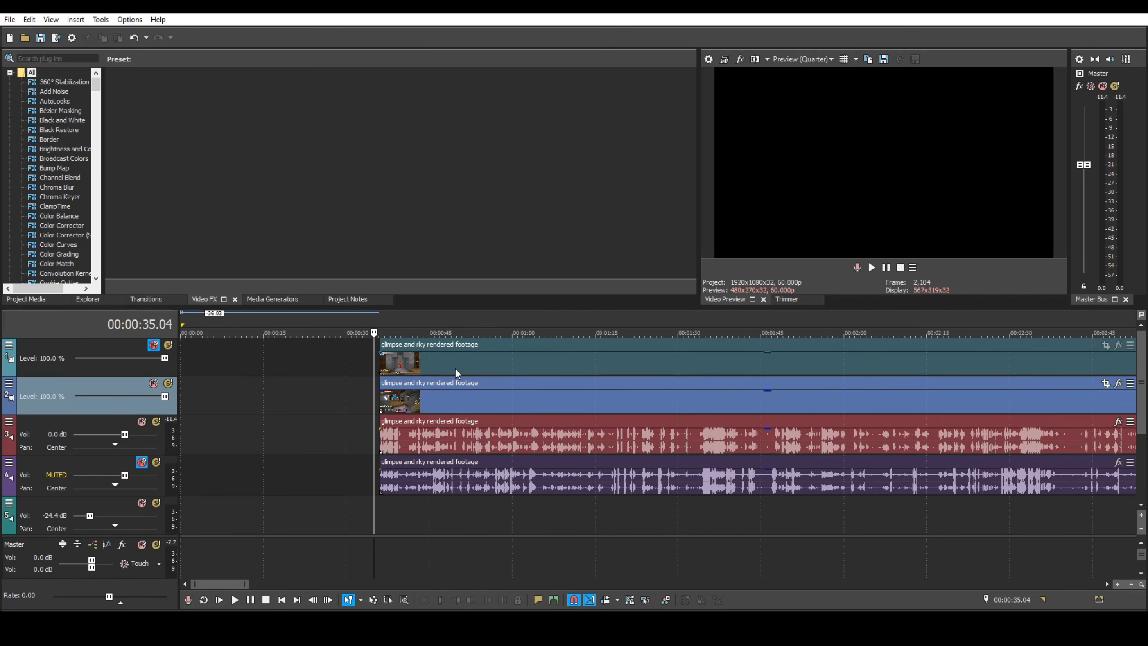
left_click_drag(452, 369, 189, 373)
left_click(182, 366)
scroll(715, 474, "up", 5)
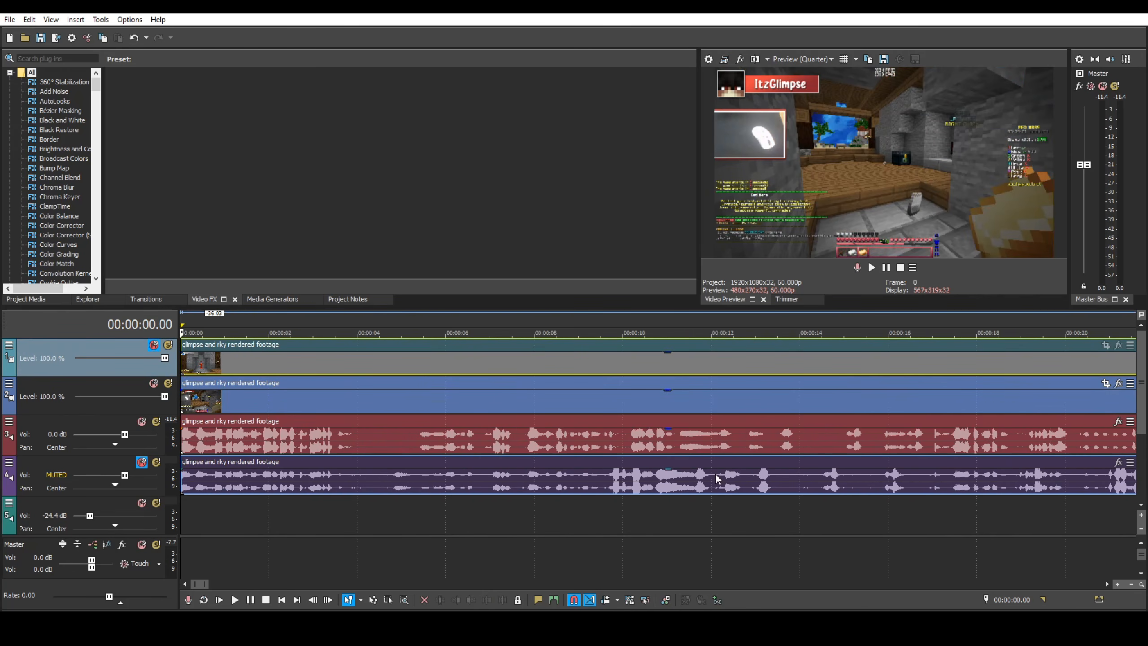
- Split both players' clips at 00:00:03.53 and delete the RKY video and audio before the cut
scroll(416, 454, "up", 2)
key("space")
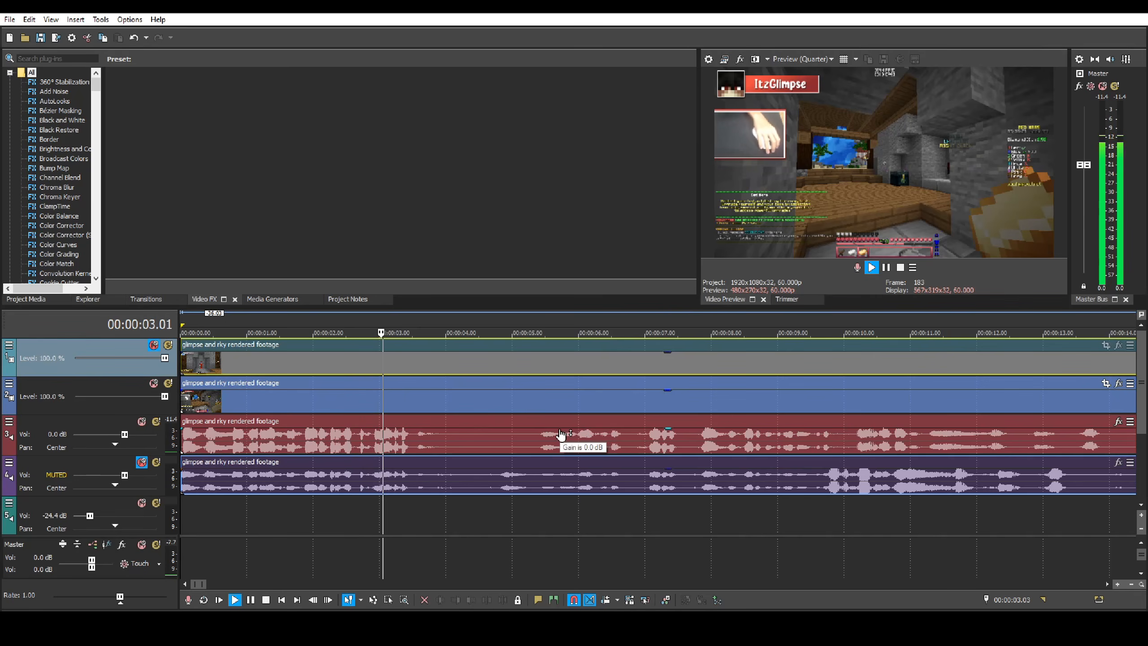
key("space")
scroll(569, 414, "up", 3)
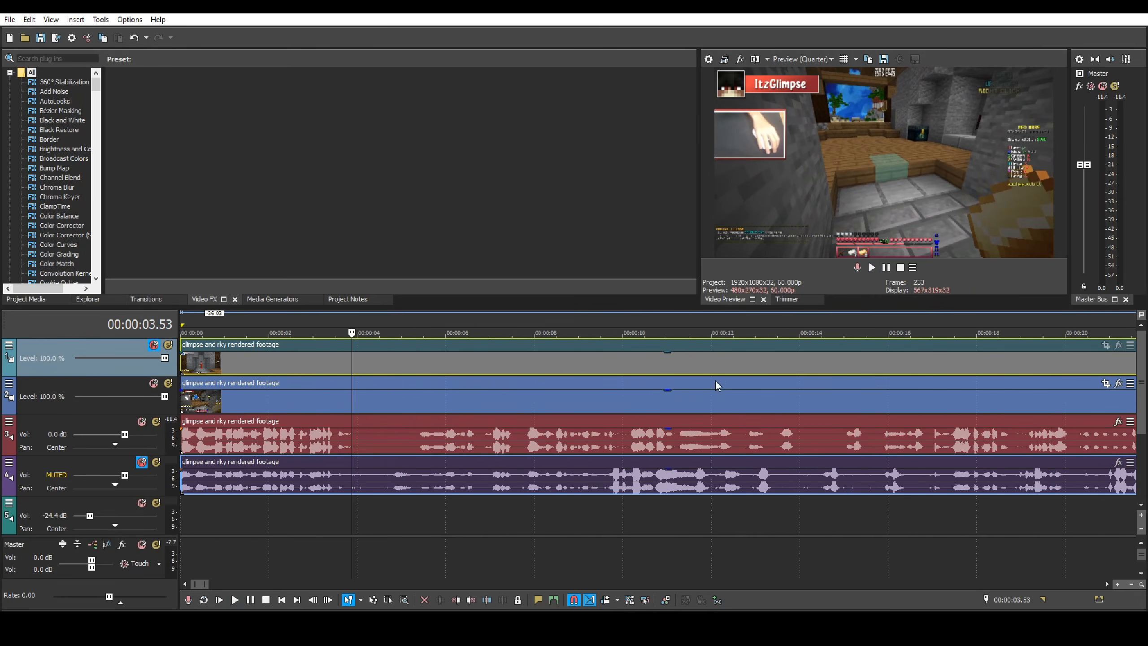
key("s")
left_click(652, 400)
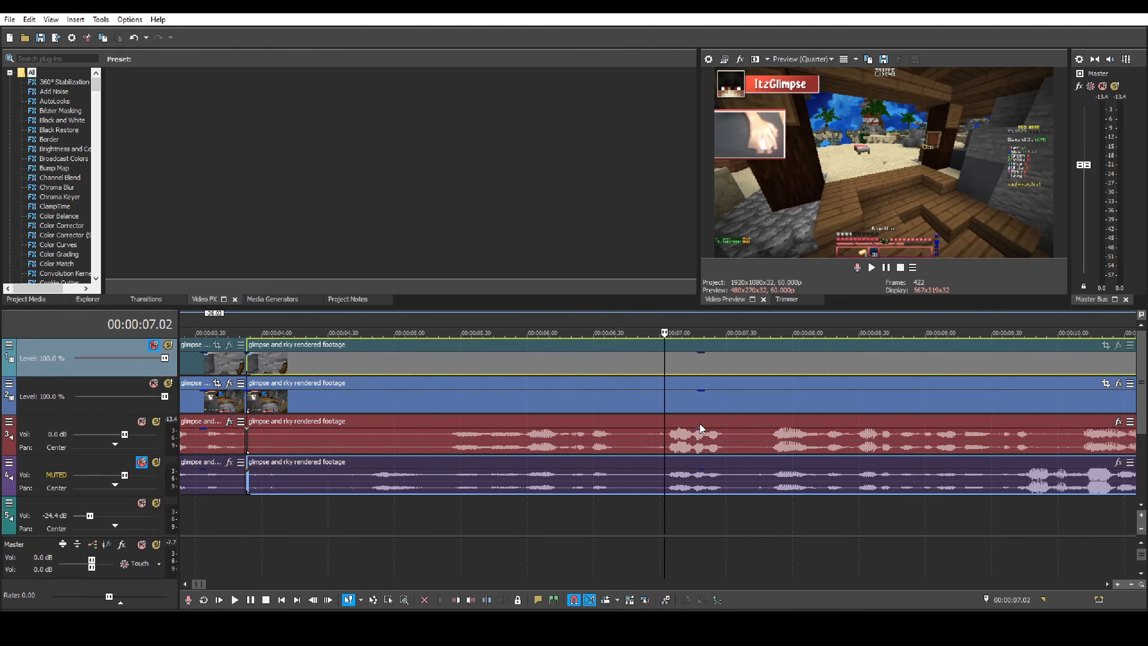
key("s")
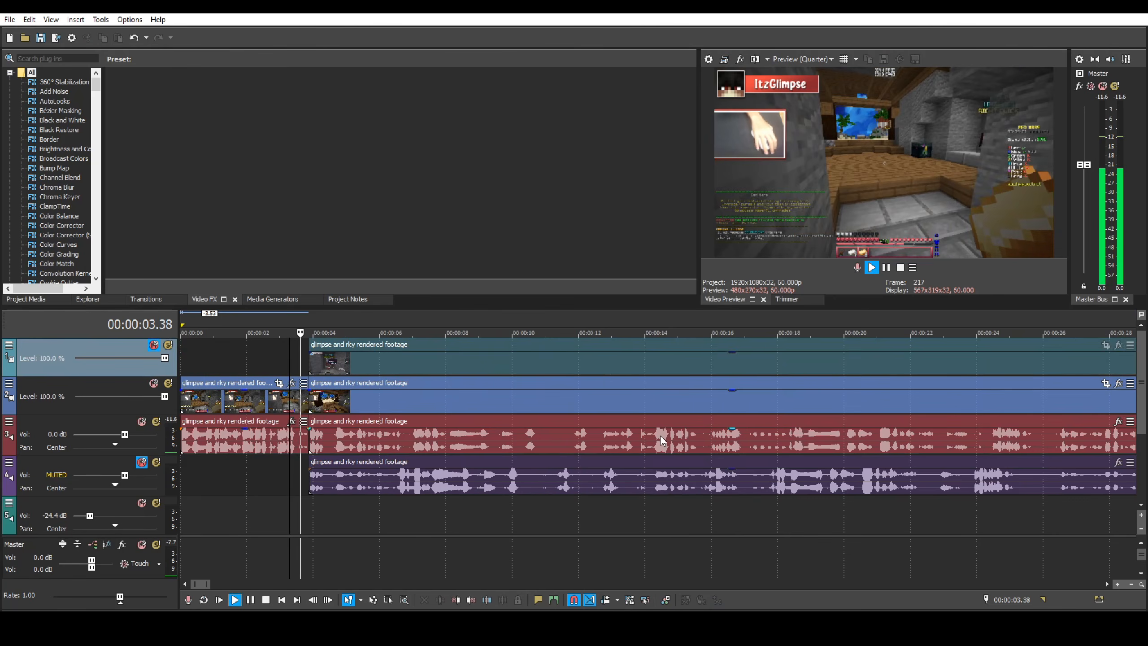
- Play the ItzGlimpse footage across the cut and inspect the audio waveforms around 00:00:06.40
scroll(663, 437, "up", 3)
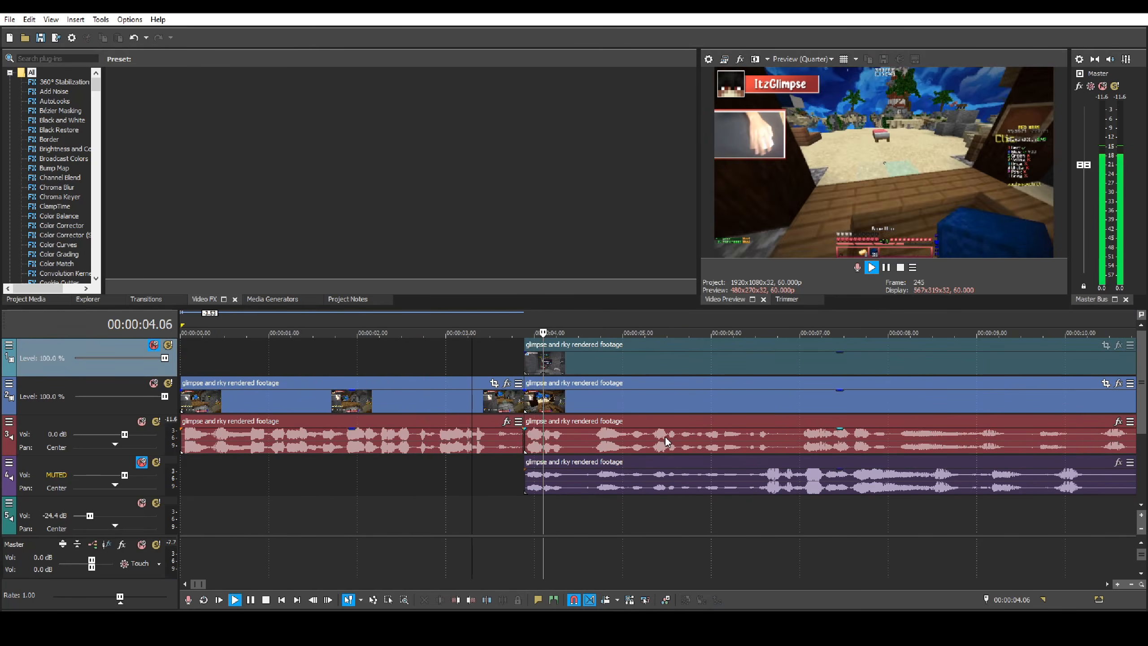
scroll(670, 440, "down", 3)
scroll(678, 438, "up", 2)
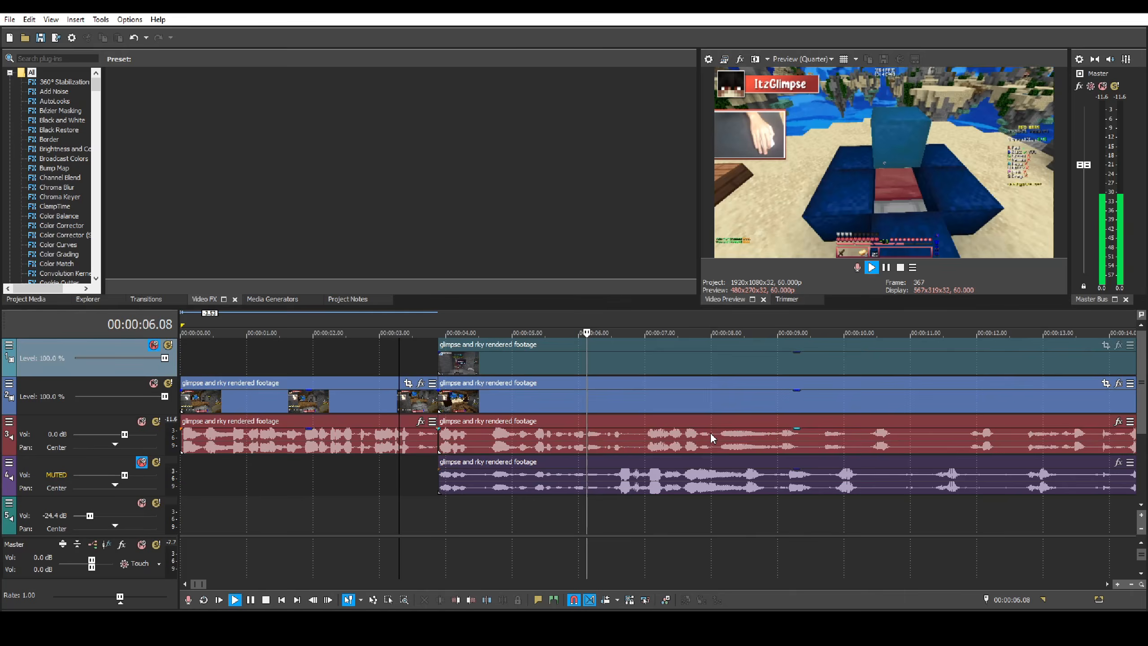
scroll(589, 441, "up", 3)
key("Return")
scroll(598, 467, "down", 4)
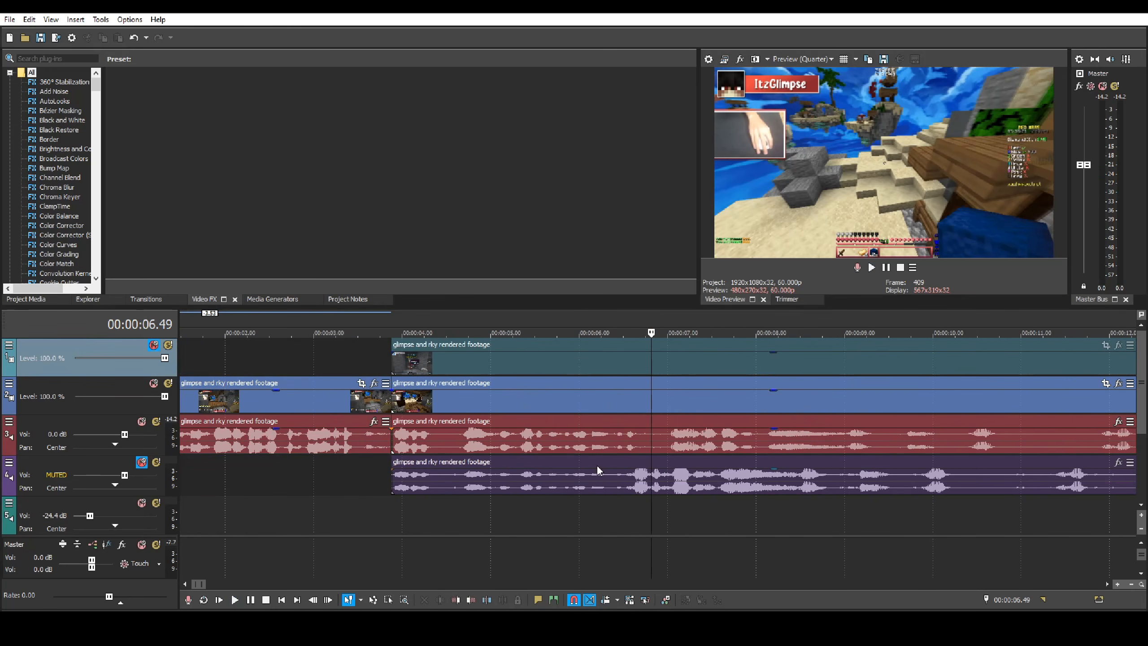
left_click(635, 355)
scroll(359, 413, "up", 4)
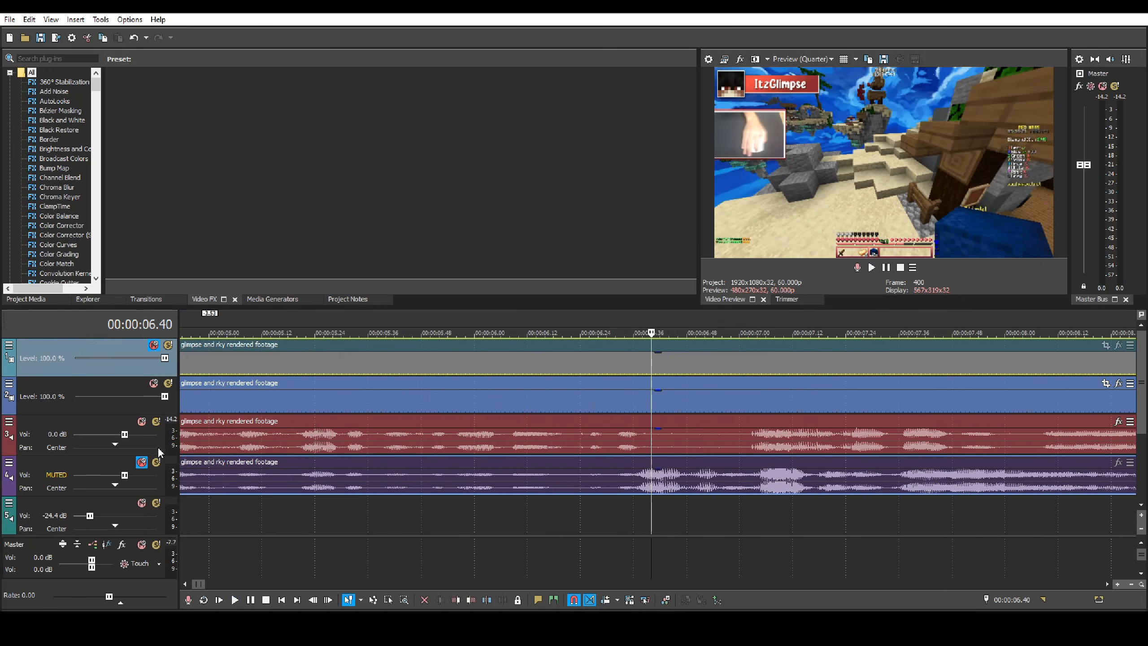
- Swap the audio mutes to listen to RKY's sound from 00:00:06.40, and restore the ItzGlimpse audio with RKY muted
left_click(141, 422)
left_click(142, 463)
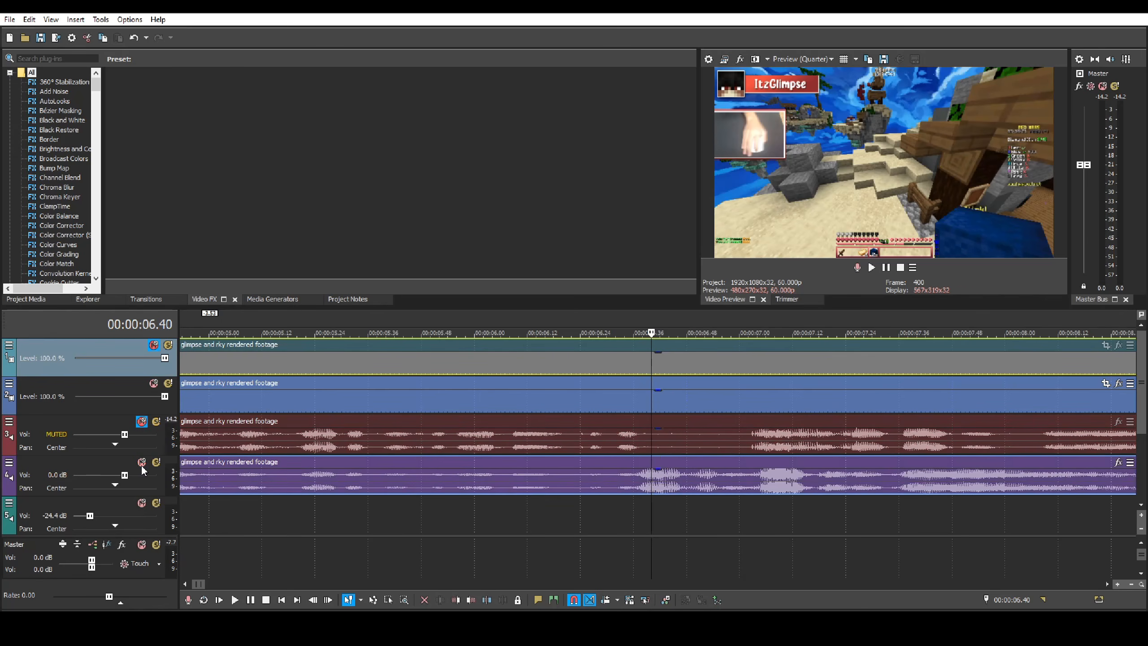
key("space")
key("space")
left_click(630, 398)
left_click(141, 462)
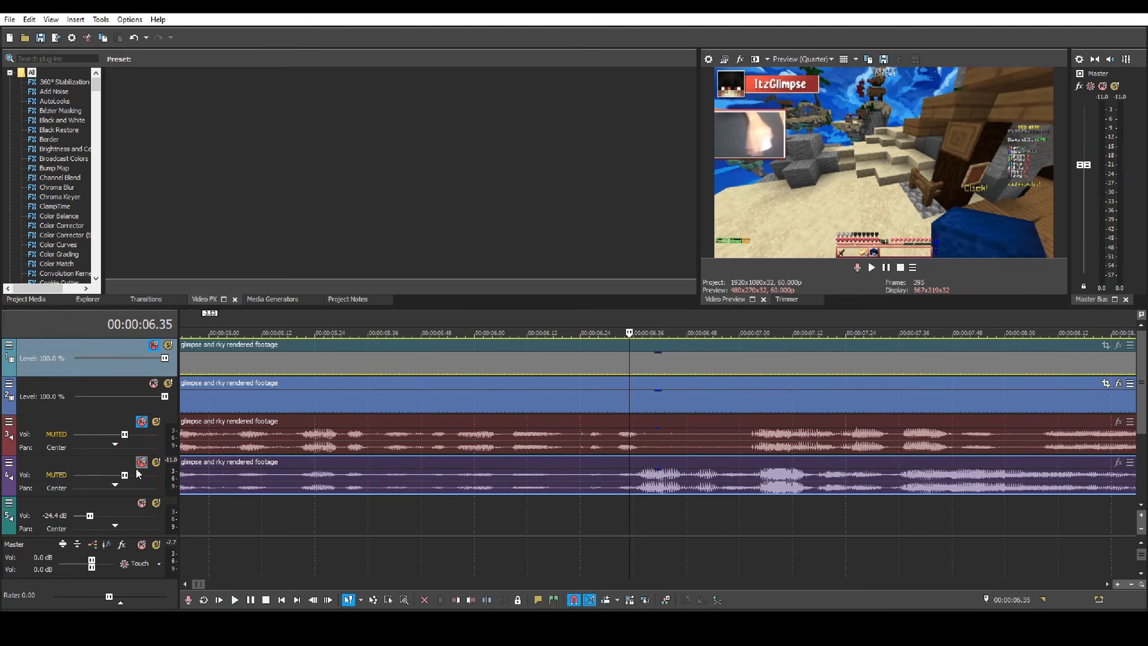
left_click(141, 422)
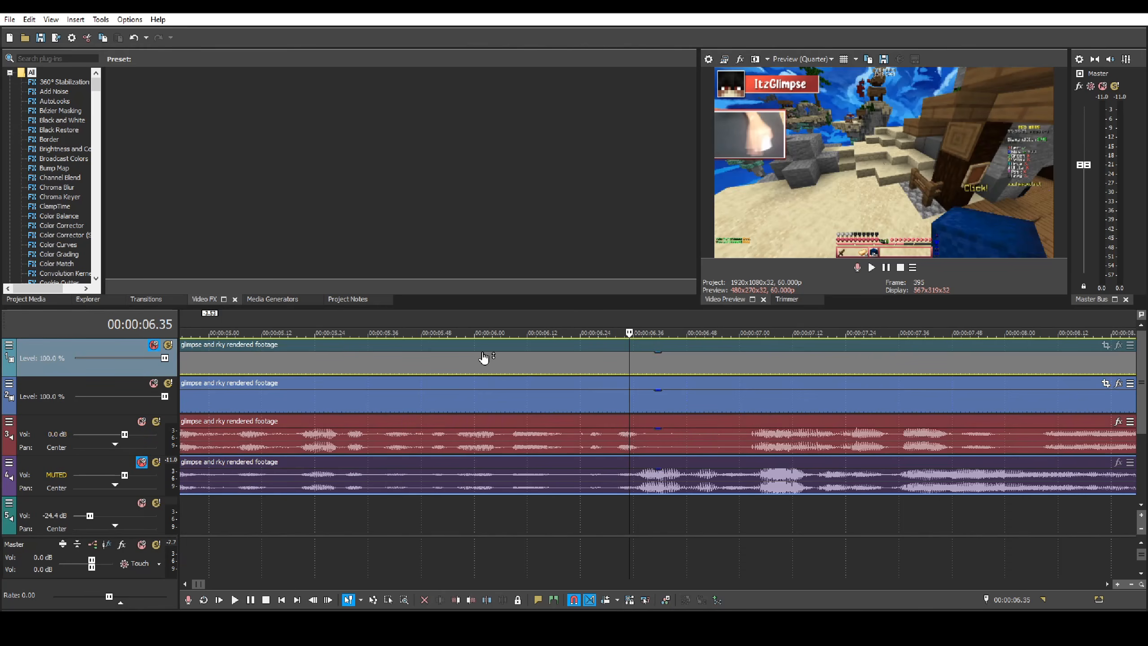
- Split both players' video and audio clips at 00:00:06.24 and play the footage from the cut
left_click(581, 398)
scroll(595, 491, "down", 5)
scroll(642, 342, "up", 6)
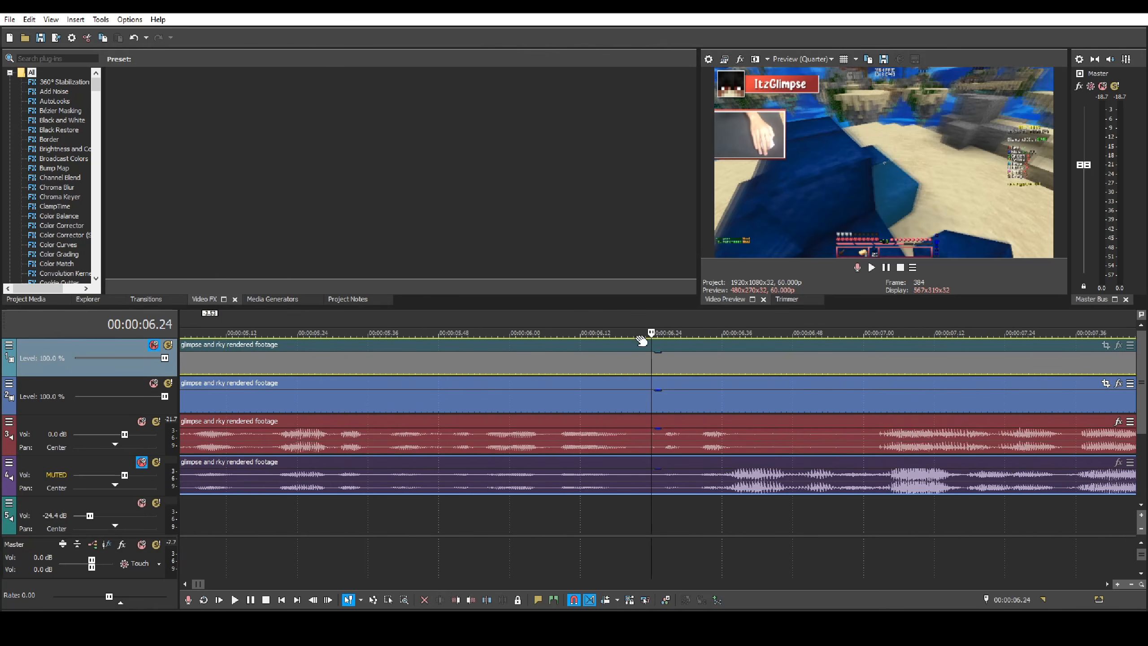
key("s")
left_click(650, 410)
key("s")
scroll(479, 477, "down", 4)
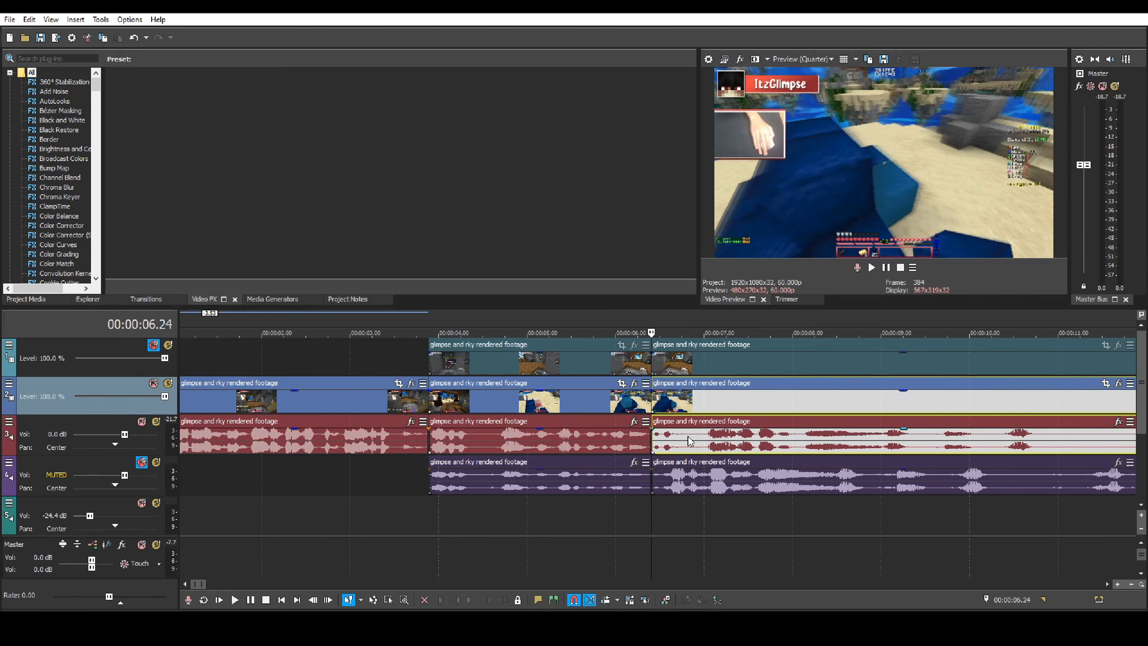
key("space")
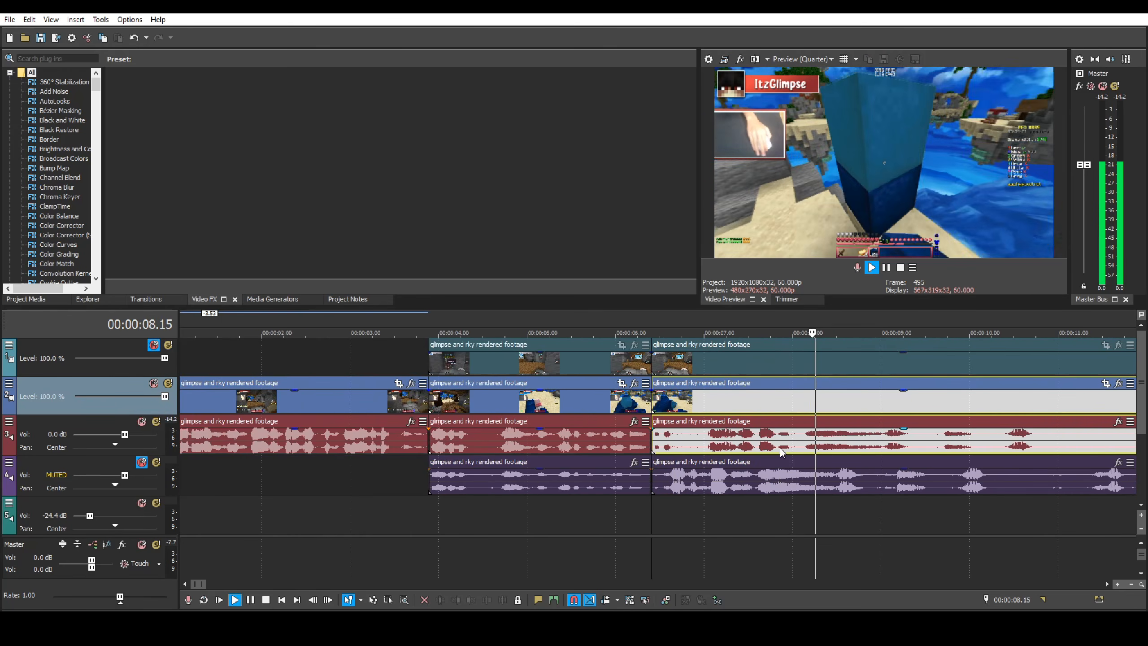
- Play the ItzGlimpse footage past the last cut and split both players' video and audio clips at 00:00:12.29
scroll(746, 484, "up", 3)
scroll(743, 474, "down", 5)
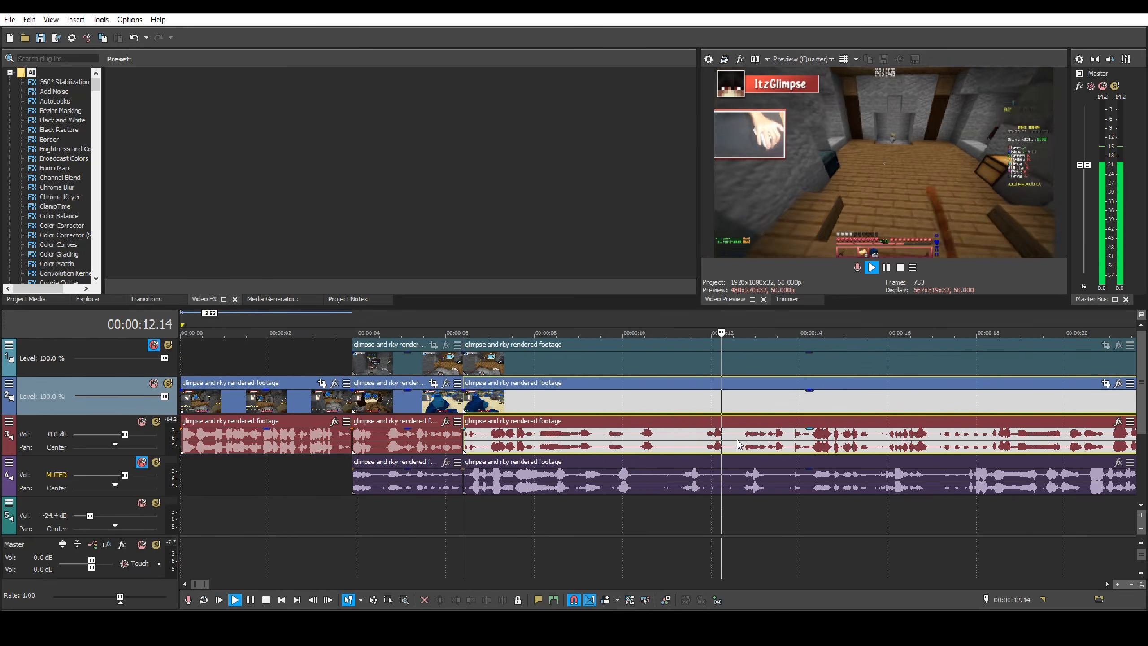
scroll(723, 452, "up", 2)
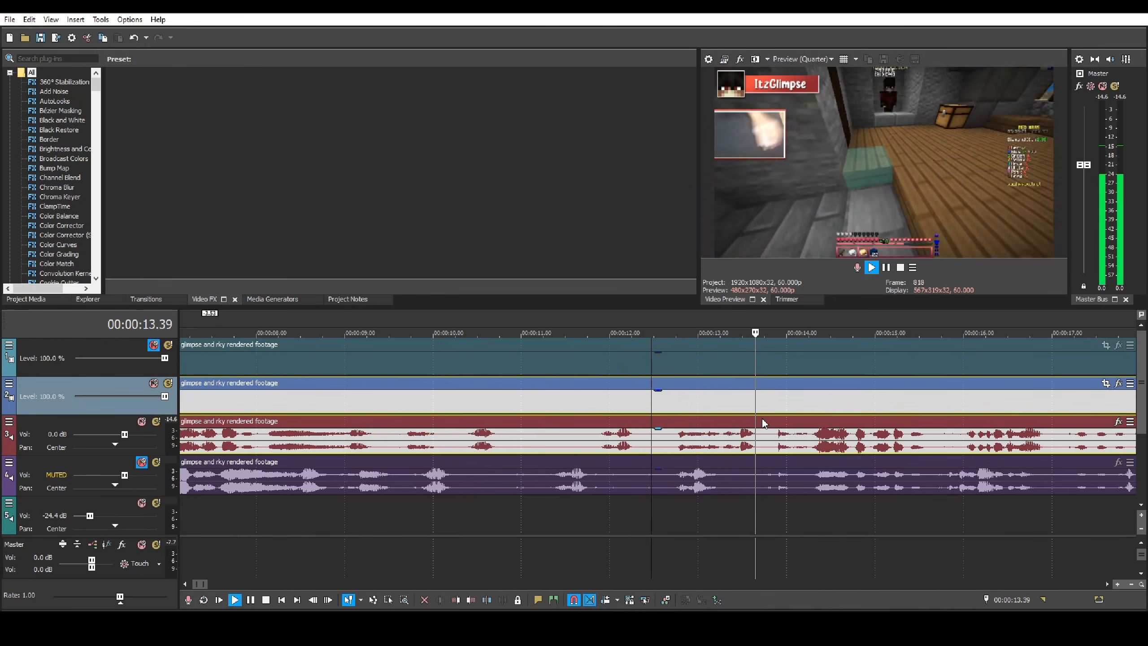
key("space")
scroll(707, 379, "up", 1)
left_click(621, 382)
left_click(624, 358)
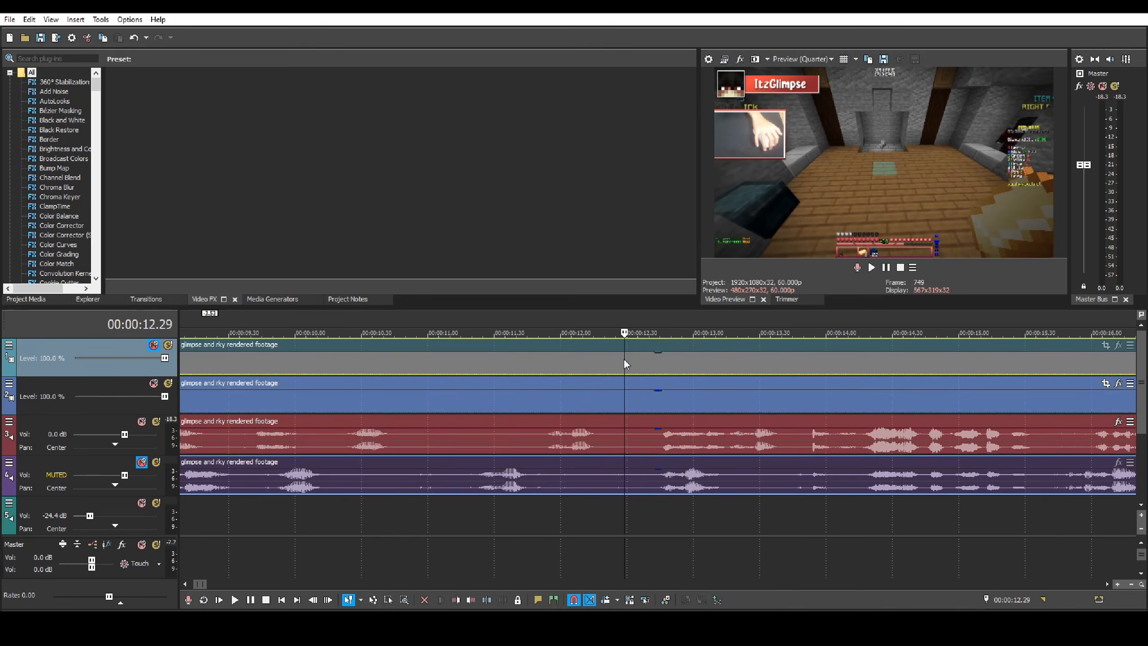
key("s")
scroll(825, 398, "down", 3)
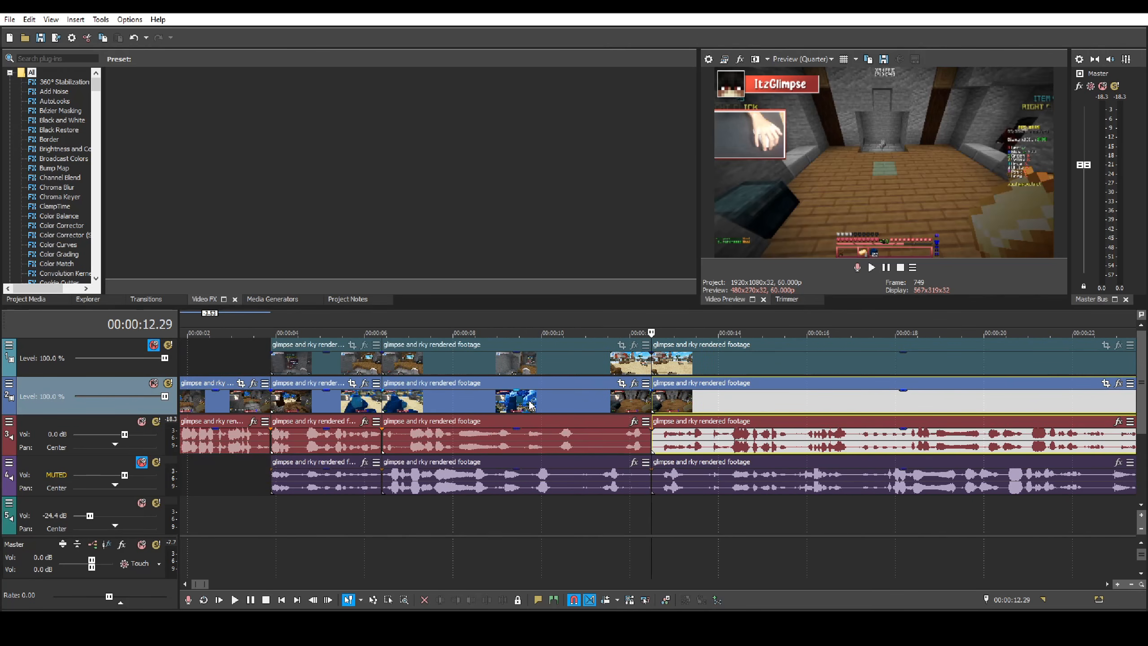
- Delete the ItzGlimpse clip between 00:00:06.24 and 00:00:12.29 and move the RKY video and audio into its place
left_click(384, 373)
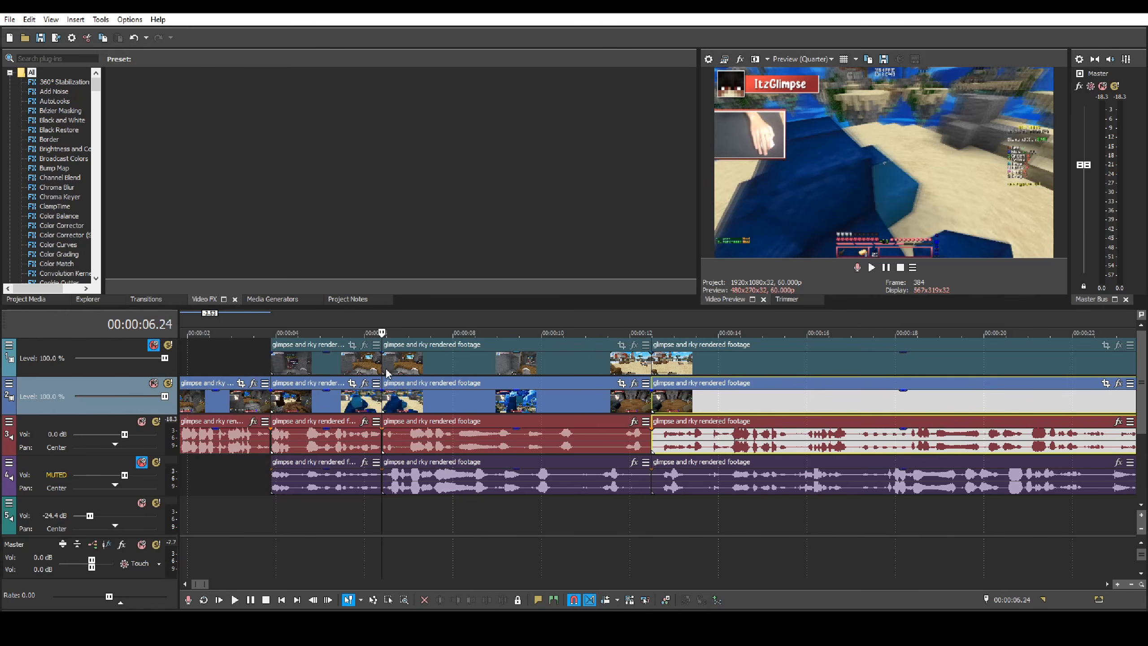
left_click(649, 359)
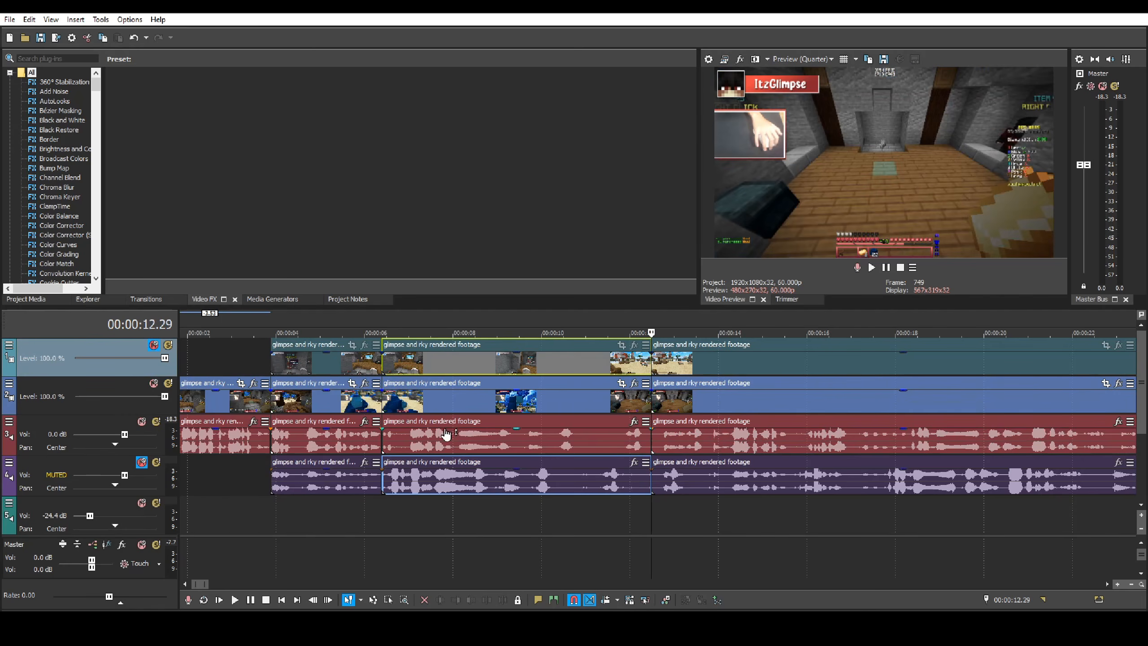
left_click(460, 400)
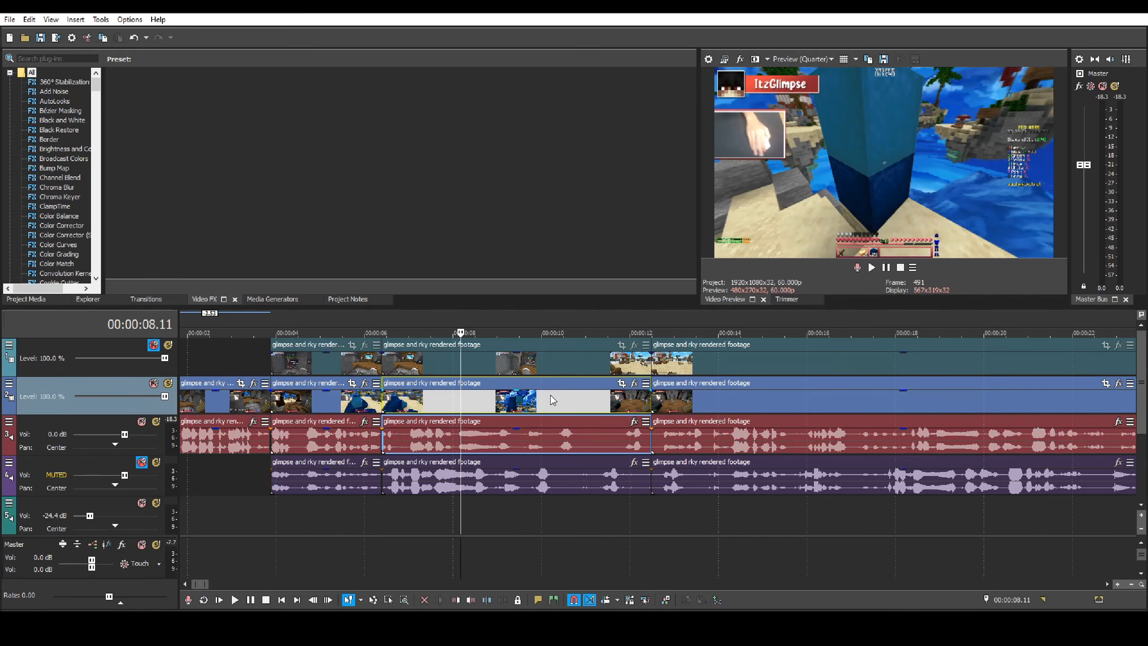
key("Delete")
left_click_drag(489, 367, 479, 495)
left_click_drag(494, 406, 491, 438)
left_click_drag(489, 431, 479, 404)
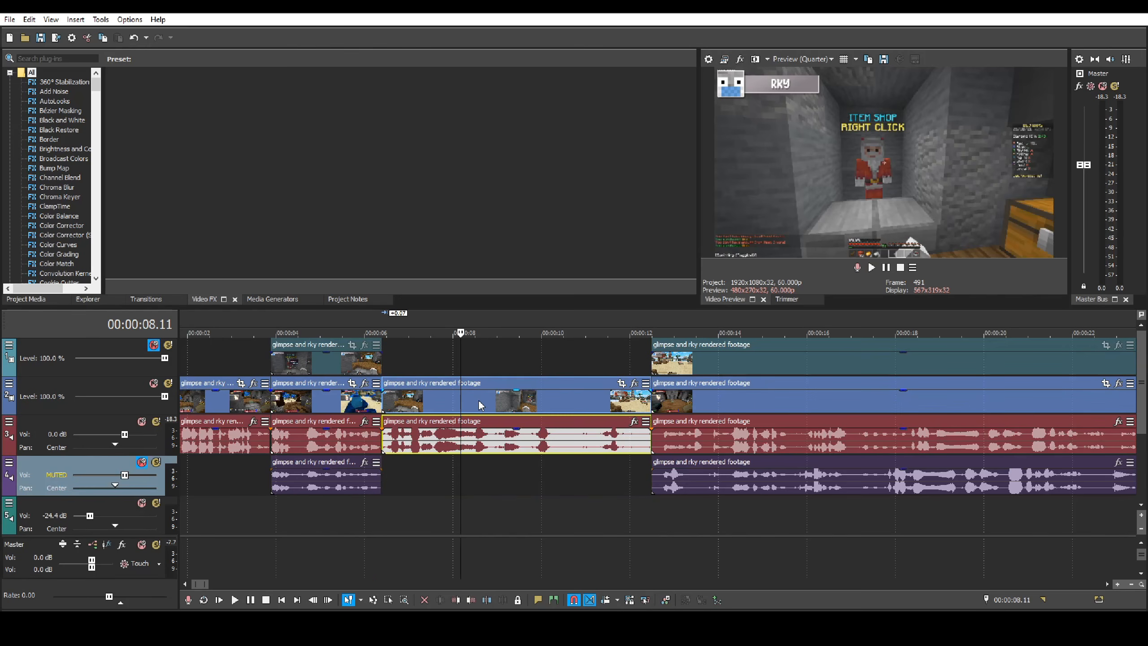
left_click_drag(459, 360, 381, 373)
scroll(536, 397, "up", 3)
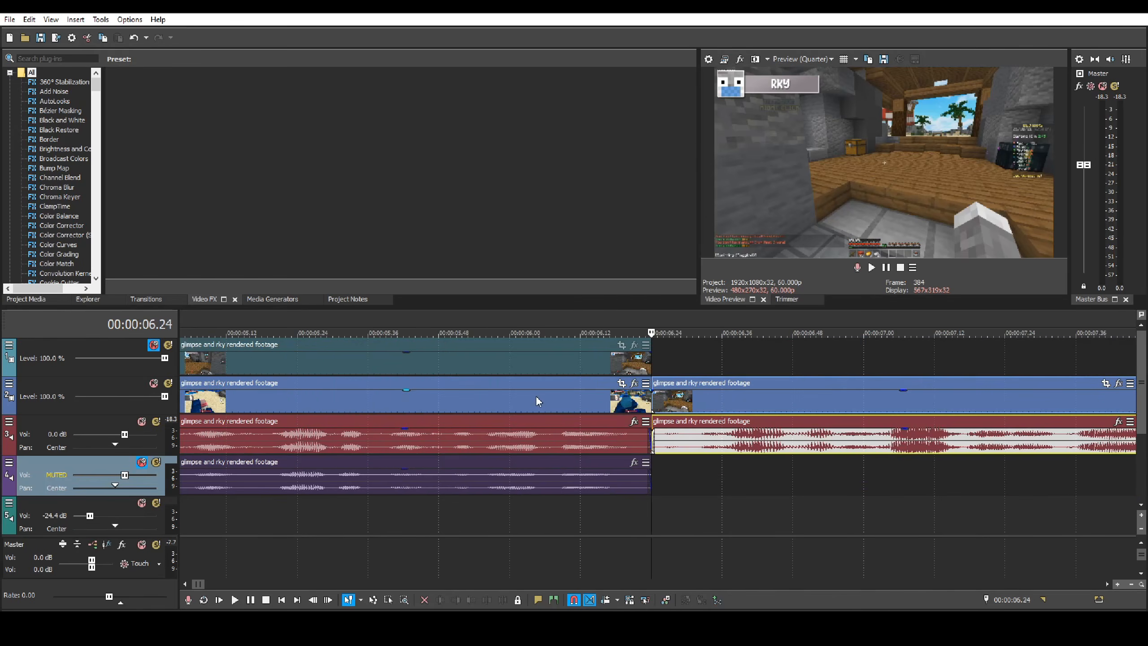
- Play the edit from 00:00:03.53 through the RKY section to check both view changes
left_click(409, 396)
scroll(646, 446, "down", 2)
left_click(499, 405)
key("space")
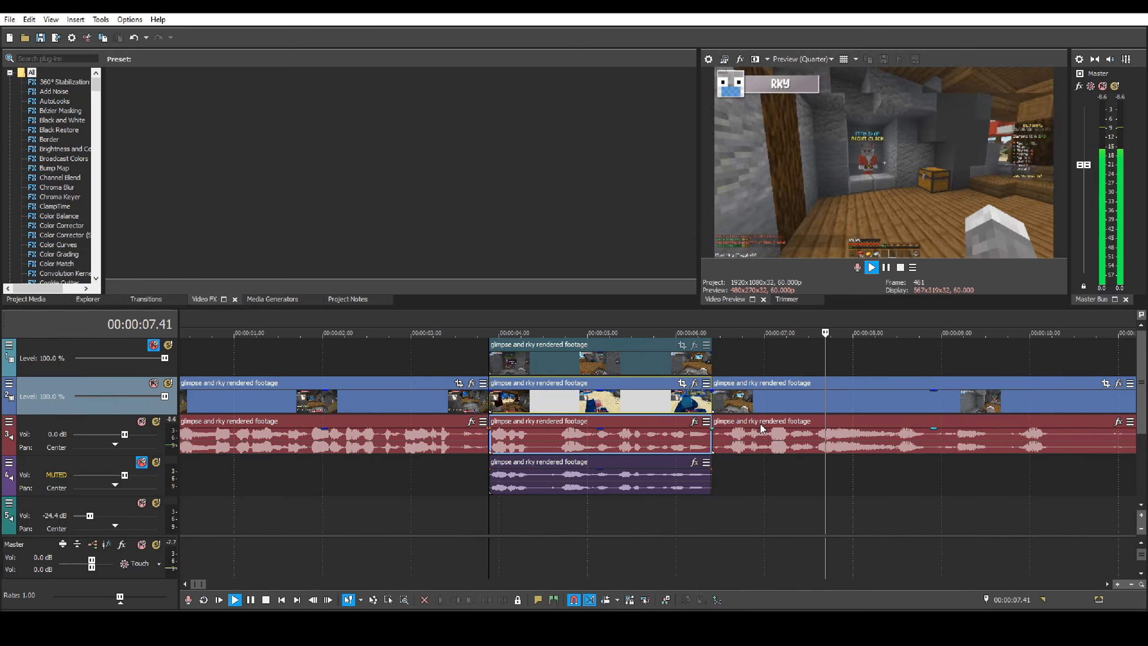
scroll(789, 448, "down", 3)
scroll(789, 449, "up", 3)
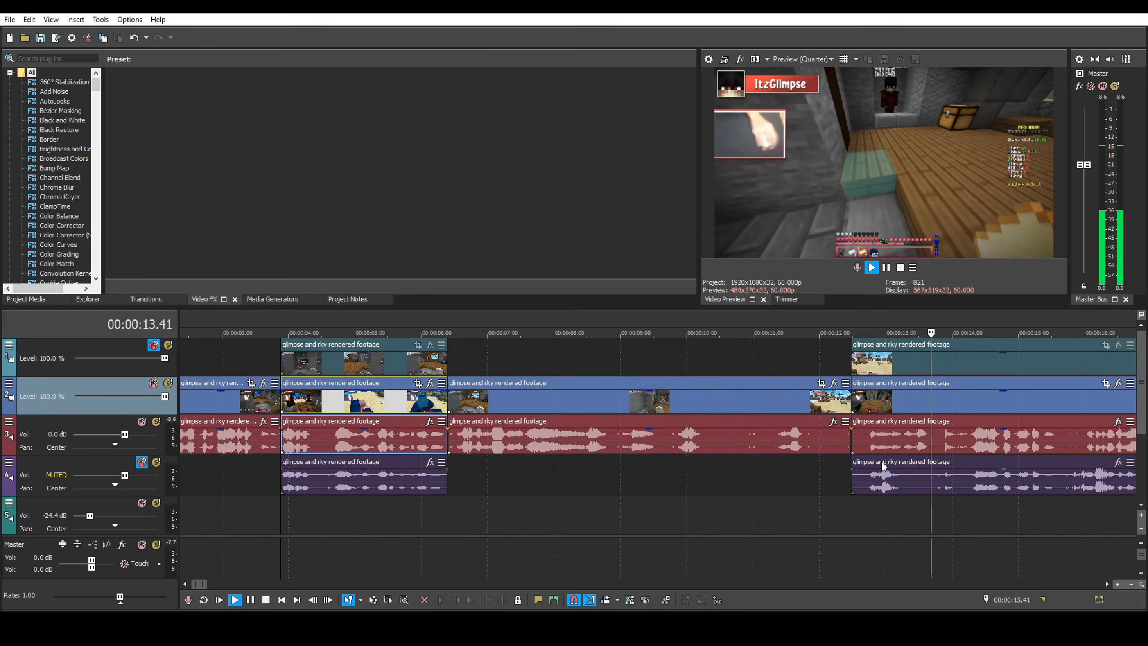
- Split both players' video and audio clips at 00:00:15.42
scroll(810, 447, "down", 2)
scroll(810, 447, "up", 4)
key("Return")
left_click(702, 363)
key("s")
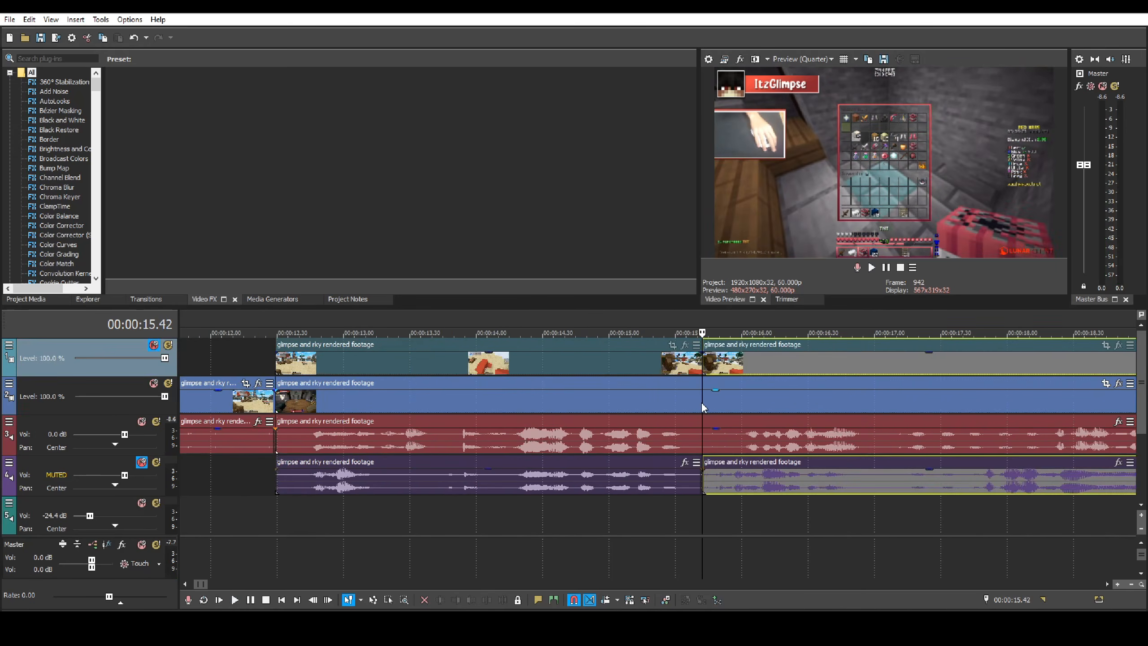
left_click(702, 402)
key("s")
- Scrub through the RKY section between 00:00:06.24 and 00:00:12.29, then play the footage after the cut at 00:00:15.42
scroll(679, 425, "down", 5)
left_click(428, 358)
scroll(651, 413, "up", 3)
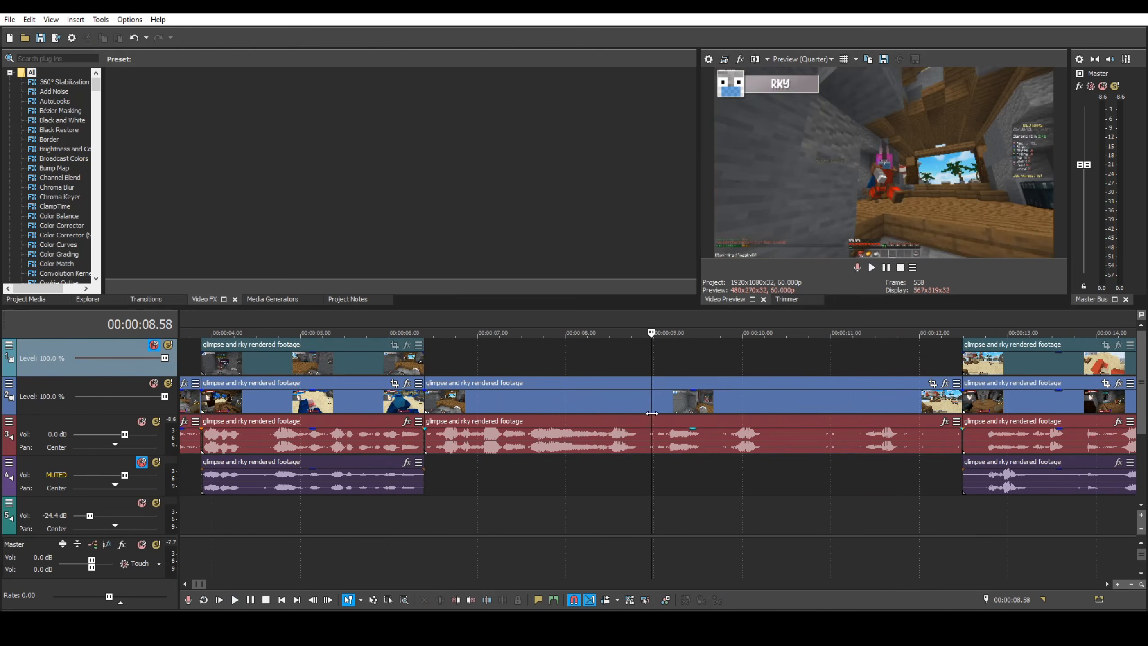
left_click_drag(739, 368, 713, 368)
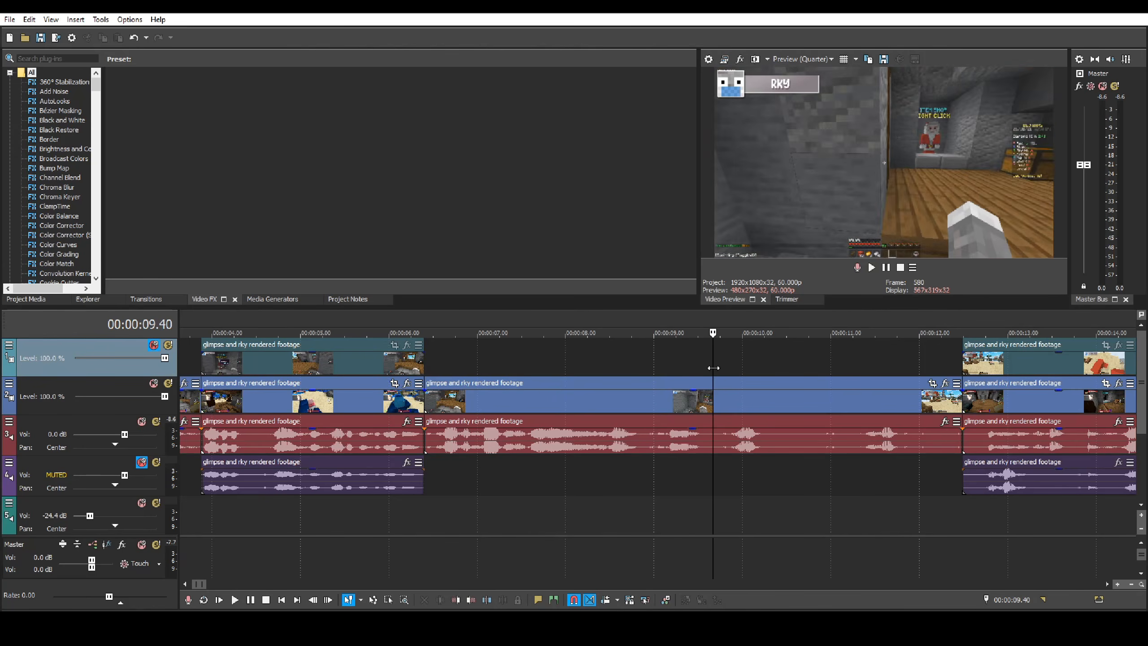
left_click_drag(779, 393, 915, 468)
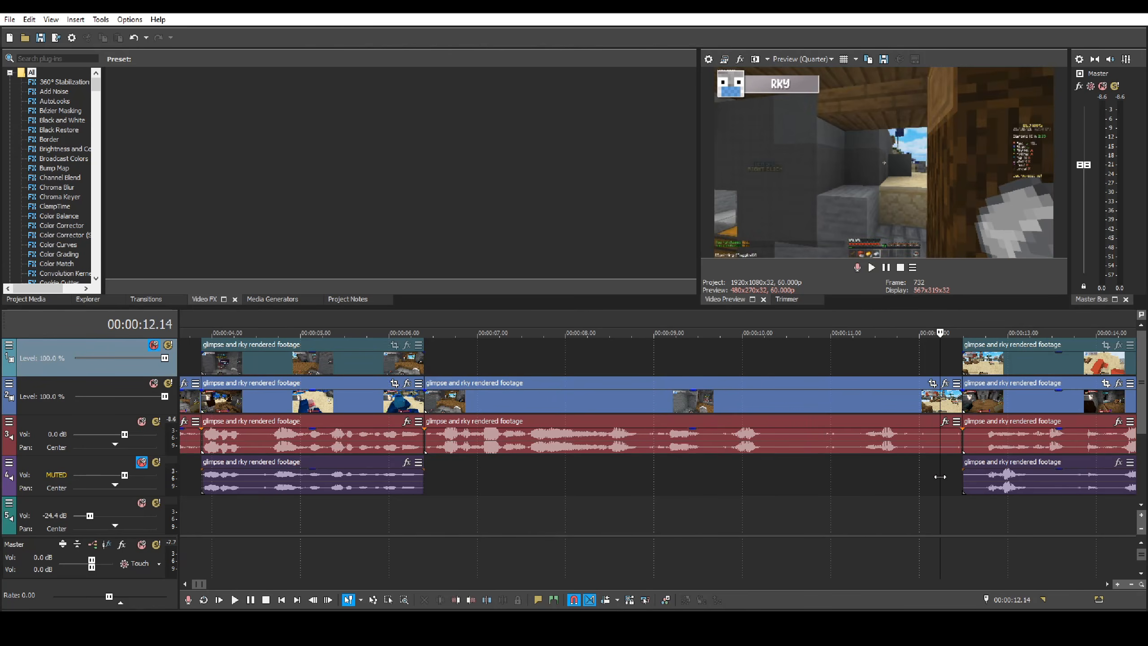
scroll(823, 466, "down", 3)
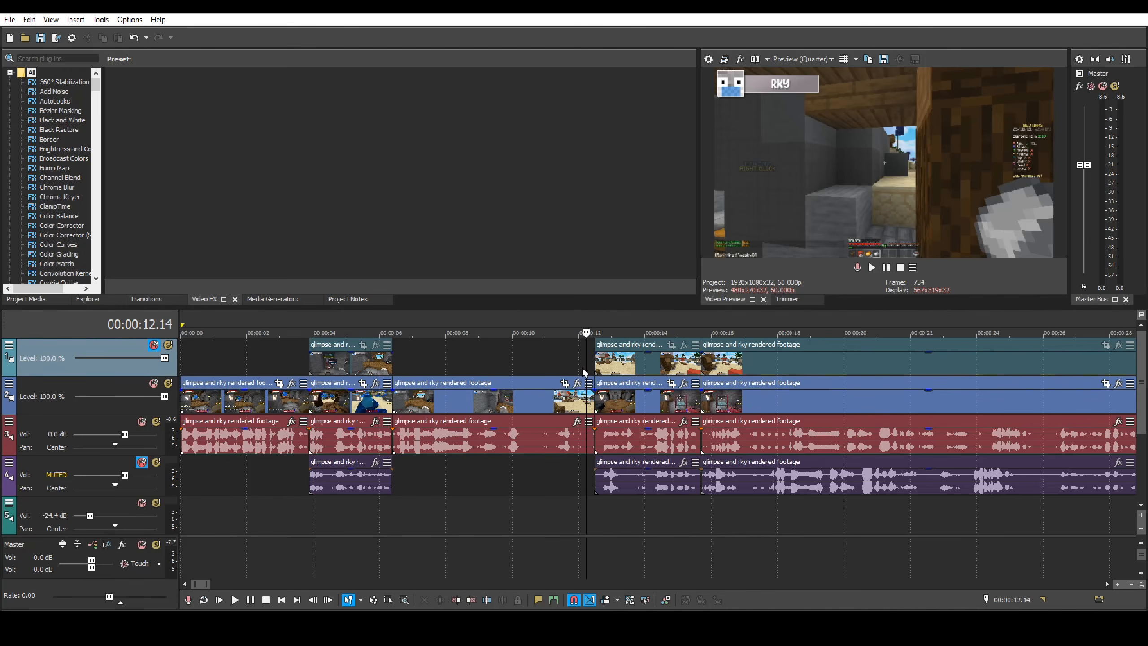
left_click(400, 371)
left_click(446, 373)
left_click(262, 371)
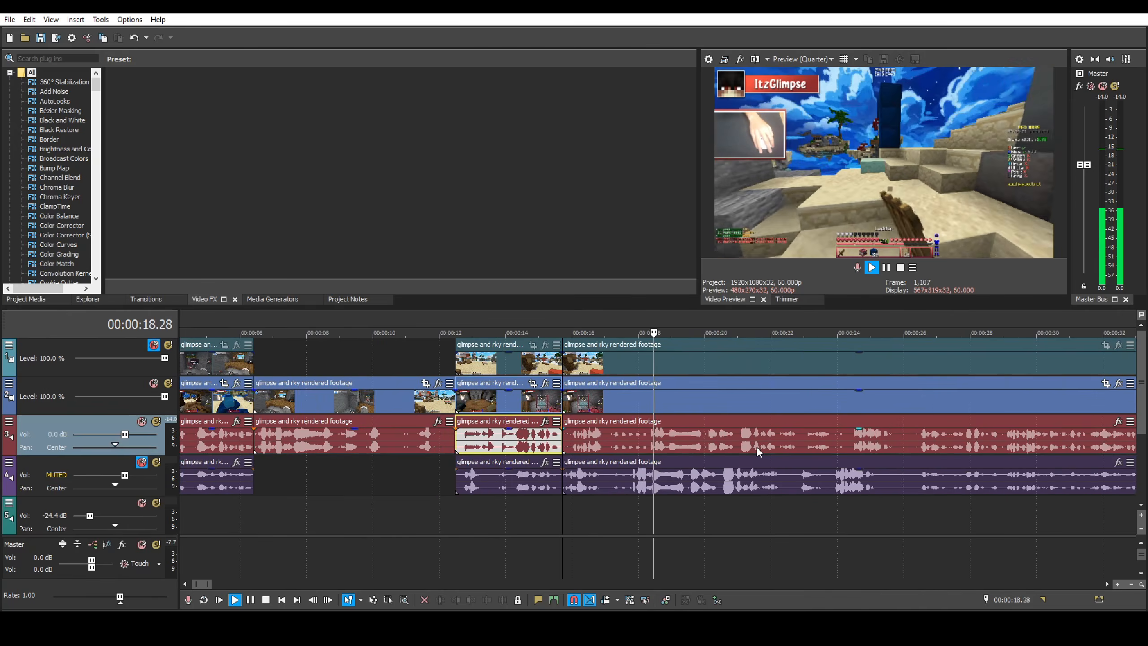
- Try to split the RKY clips at 00:00:17.47 and undo the split
scroll(791, 446, "up", 3)
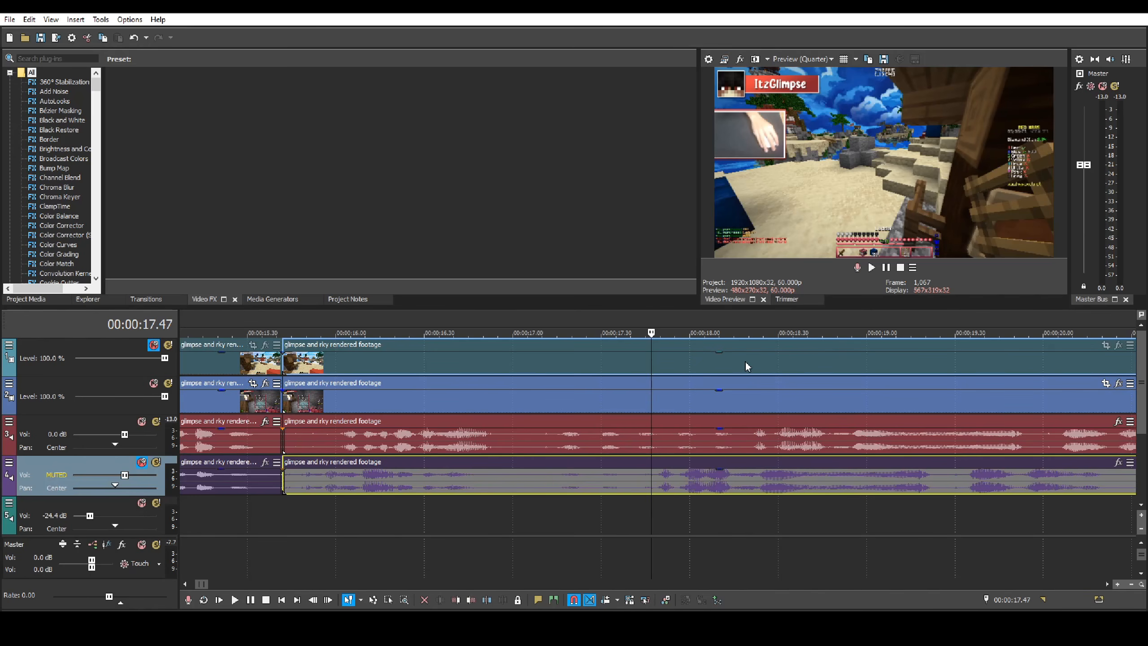
key("s")
left_click(650, 403)
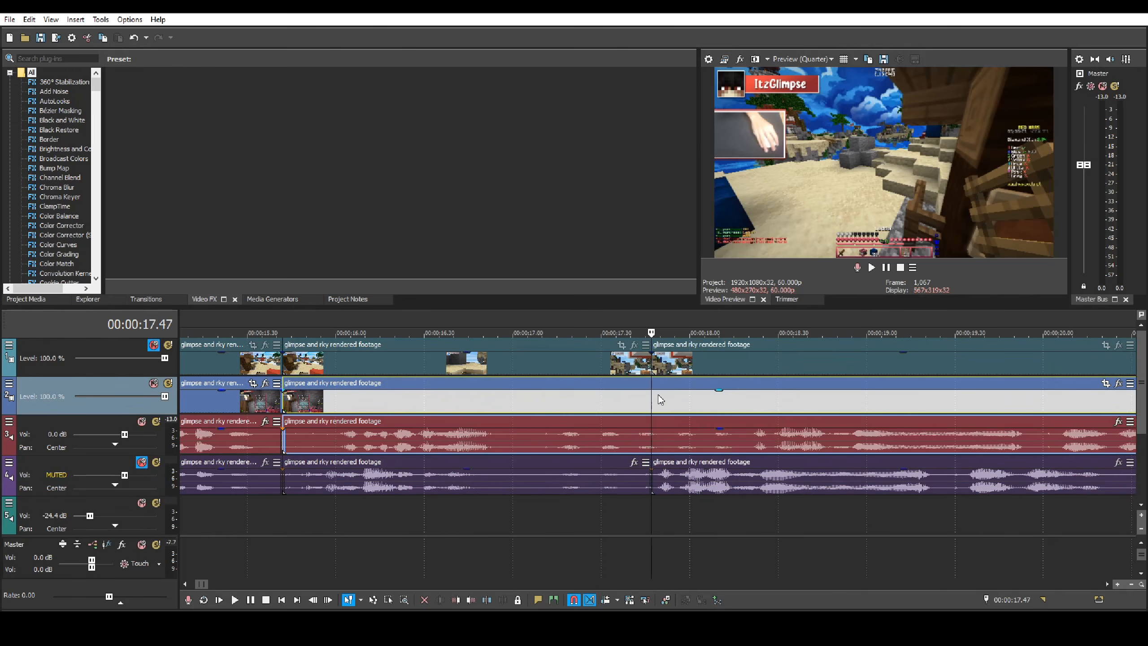
key("ctrl+z")
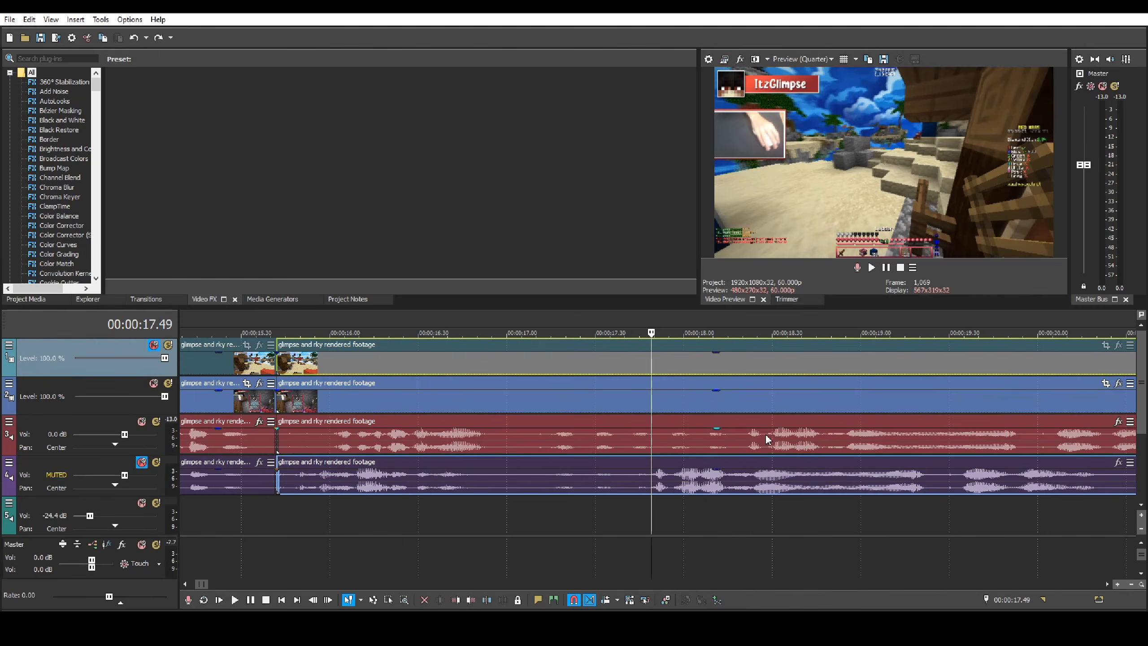
- Replay the footage around 00:00:18 and split both players' video and audio clips at 00:00:17.49
left_click(748, 441)
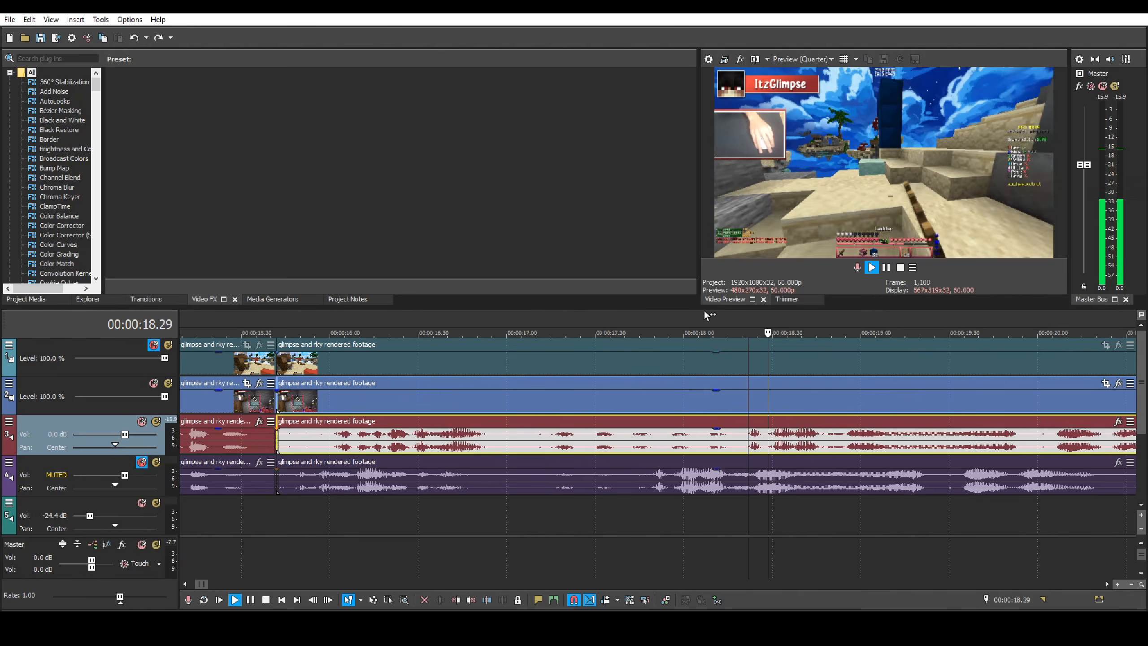
scroll(720, 443, "up", 2)
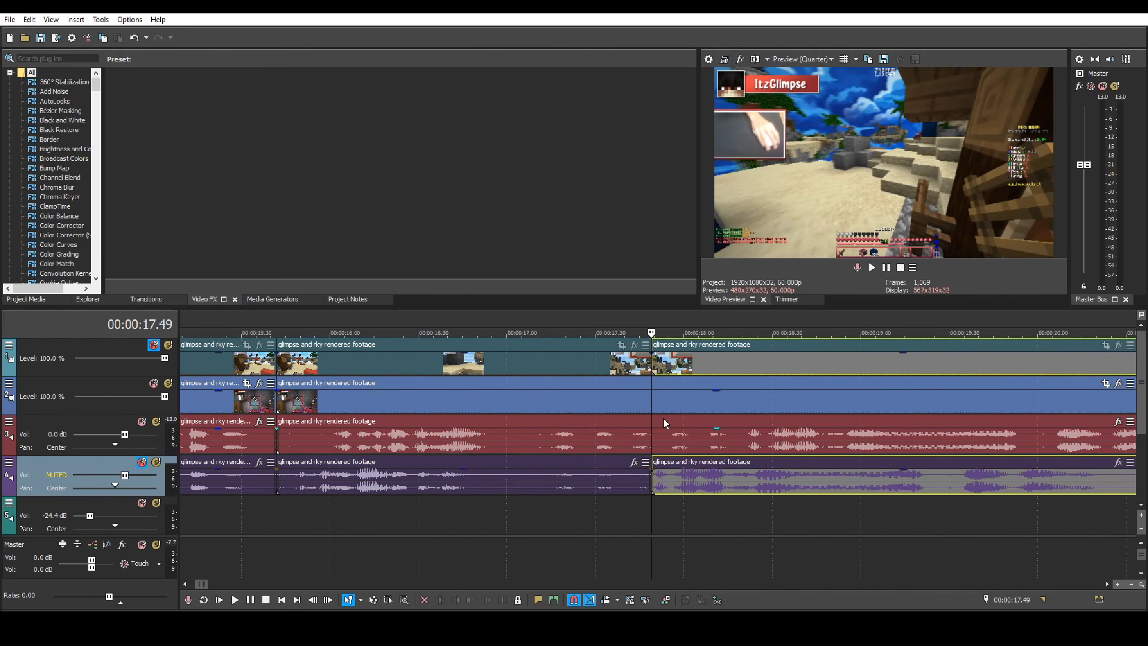
left_click(663, 417)
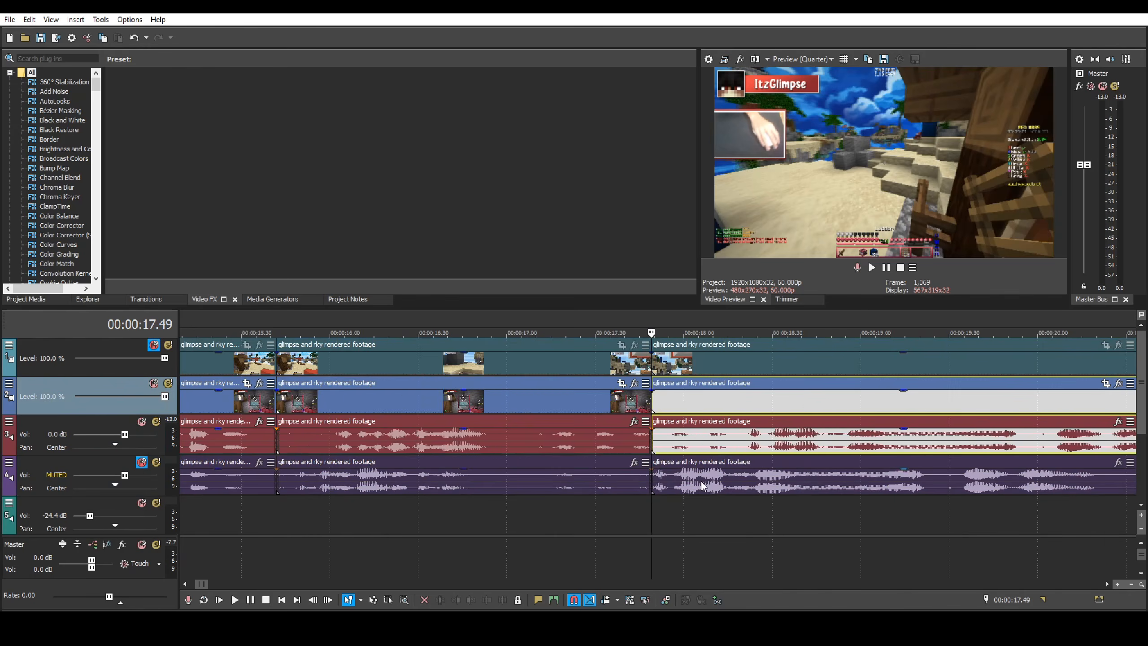
- Play on from the cut at 00:00:17.49 and split both players' video and audio clips at 00:00:22.53
scroll(701, 481, "down", 4)
key("space")
scroll(741, 508, "up", 5)
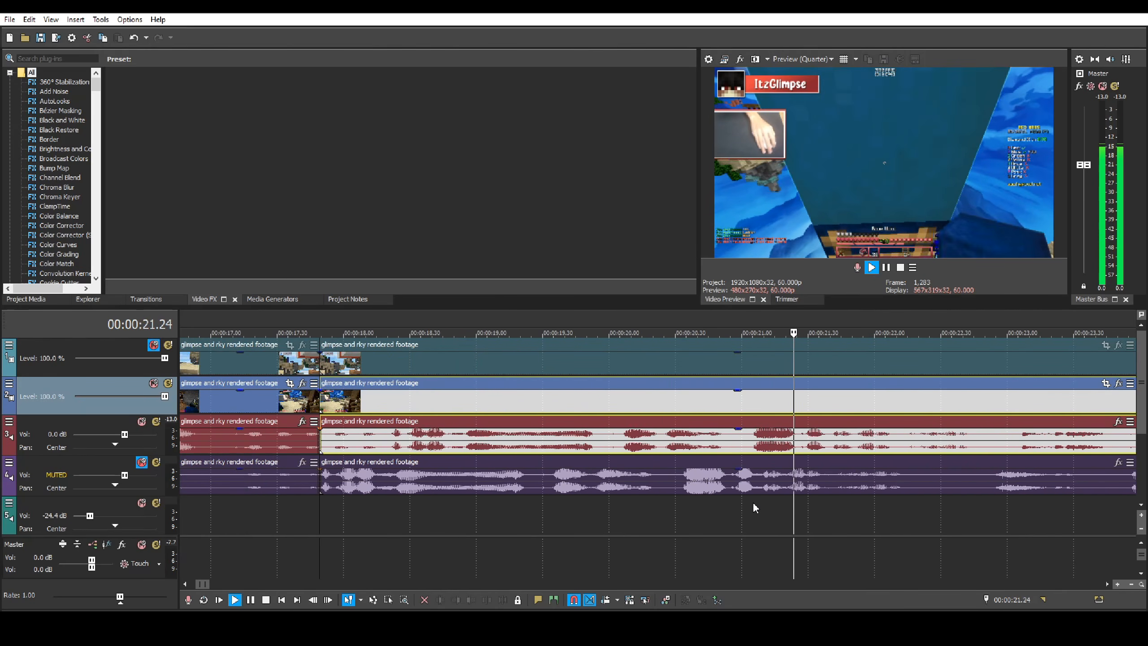
scroll(746, 493, "down", 2)
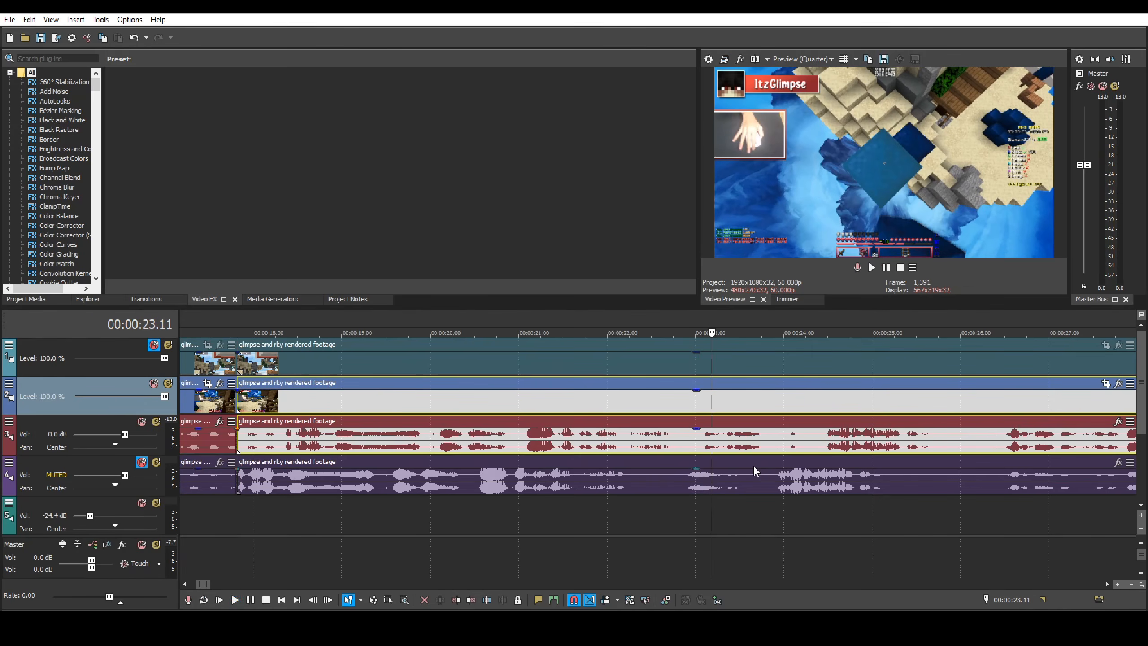
left_click(685, 371)
key("space")
key("s")
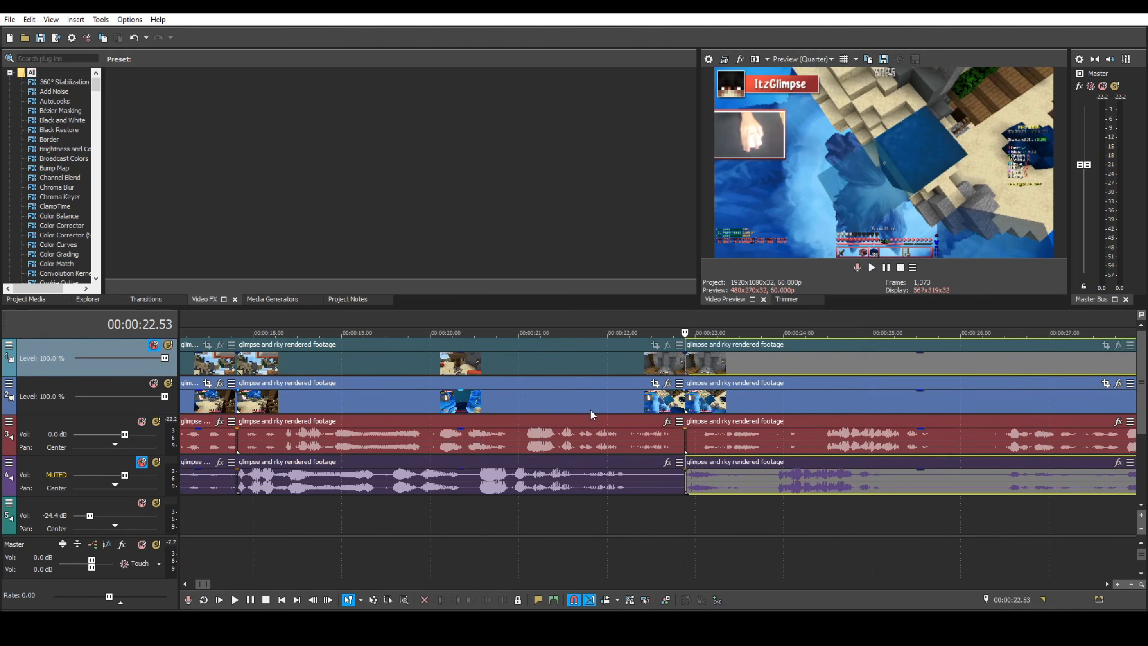
- Replace the ItzGlimpse video and audio between 00:00:17.49 and 00:00:22.53 with the RKY clip, aligned to the preceding cut
left_click(590, 409)
left_click_drag(485, 361, 500, 414)
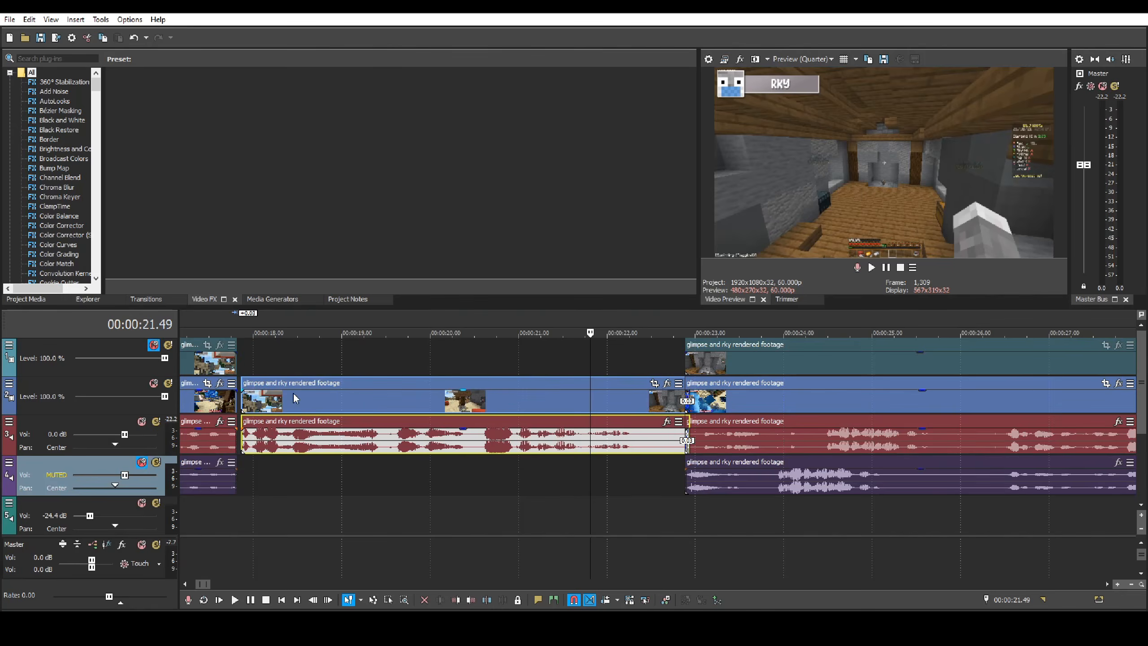
left_click(270, 404)
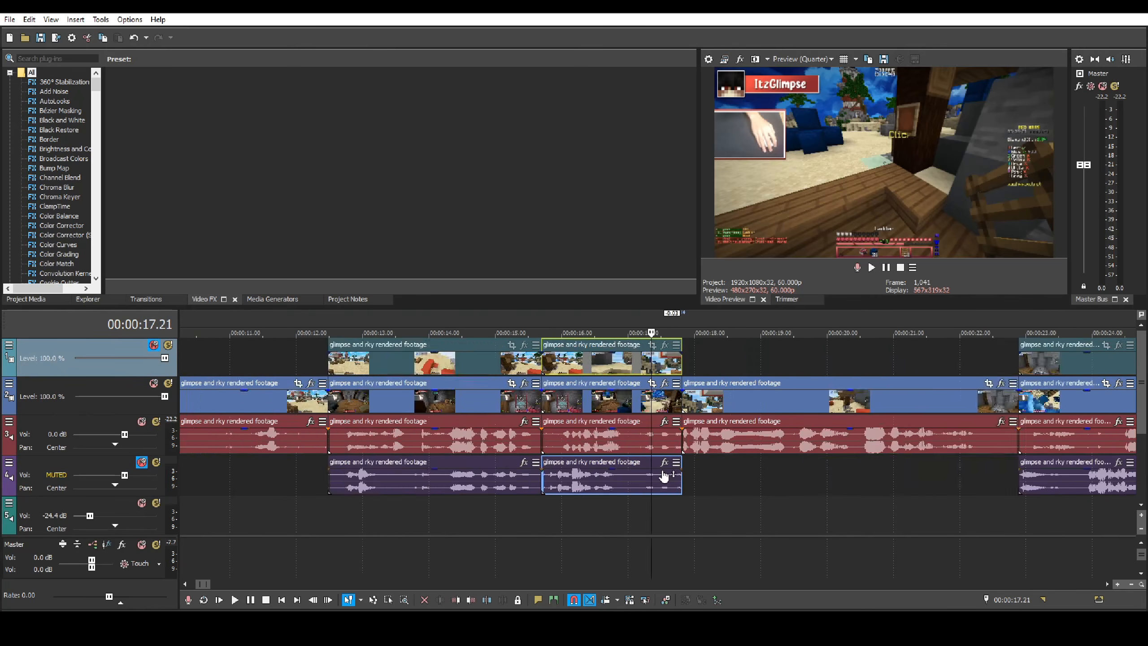
- Delete both players' video and audio clips between 00:00:15.42 and 00:00:17.49
mouse_move(557, 434)
left_mouse_down()
mouse_move(583, 434)
mouse_move(557, 434)
left_mouse_up()
scroll(736, 442, "up", 3)
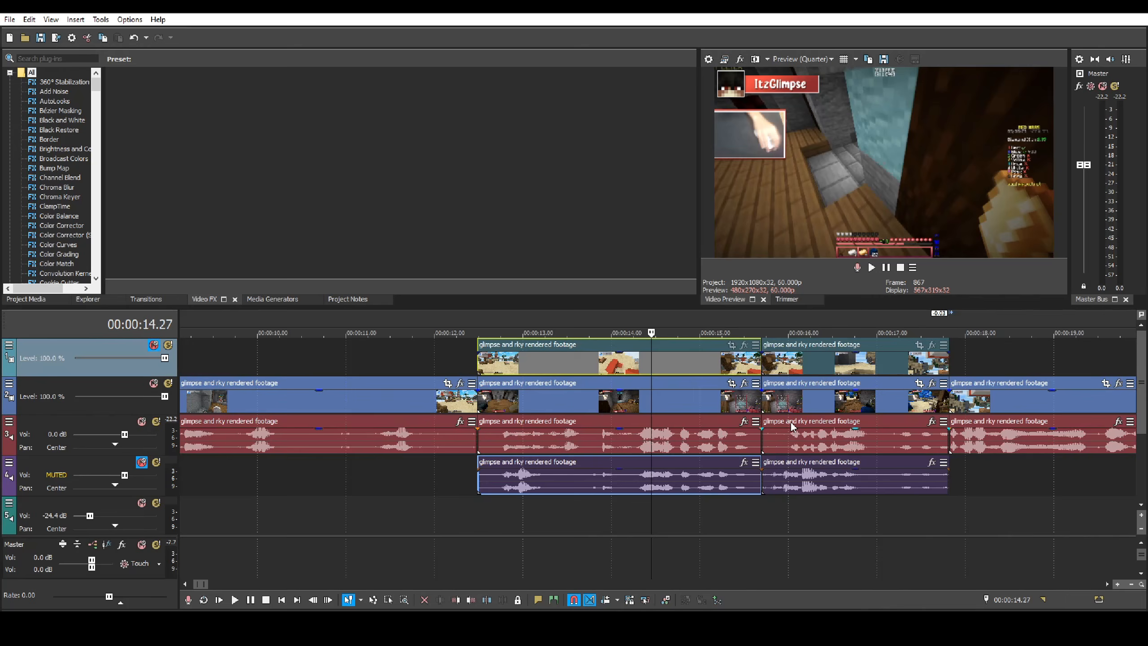
left_click(813, 375)
key("Delete")
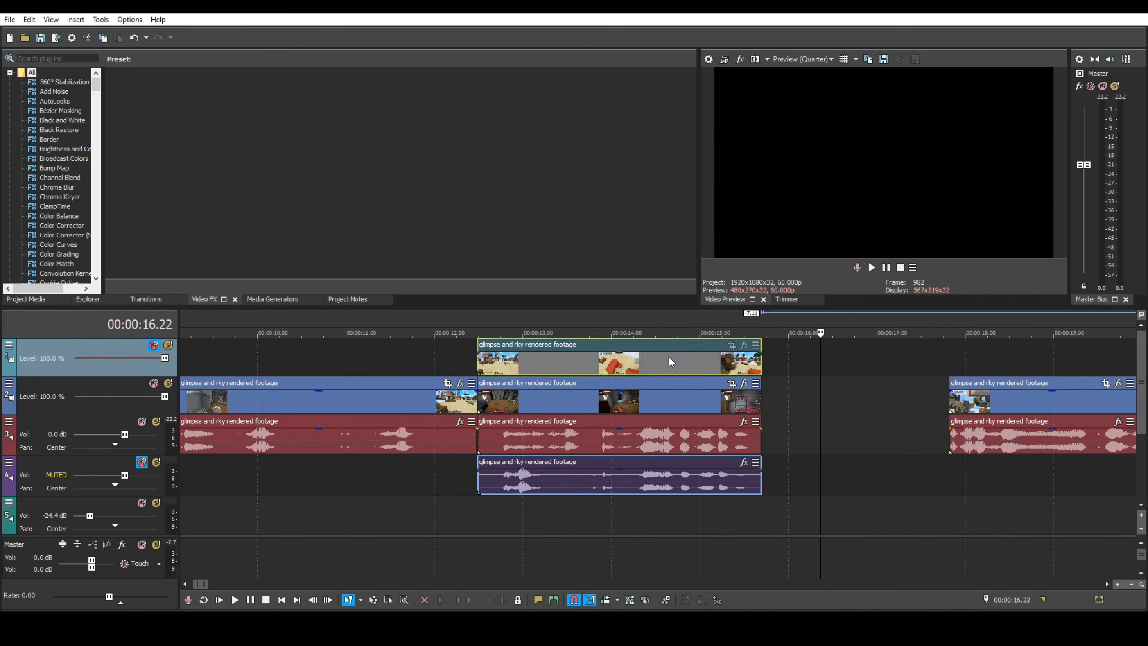
key("Return")
scroll(752, 436, "down", 5)
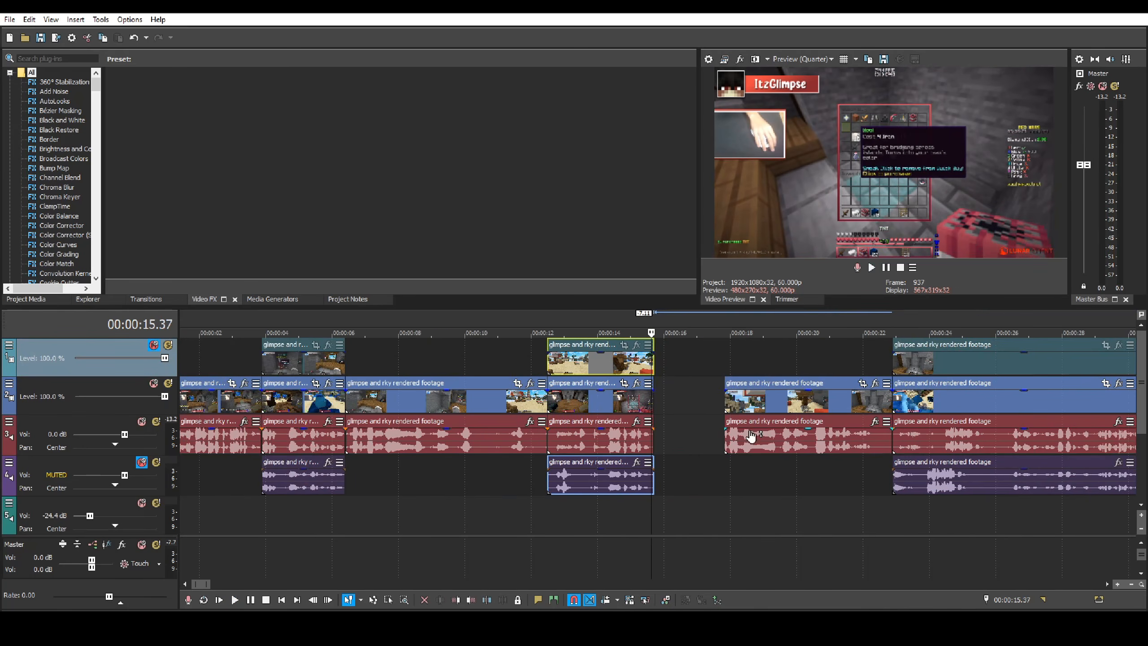
- Shift the following clips back to 00:00:15.42 to close the gap, and delete the RKY clip above the preceding ItzGlimpse section
left_click(768, 407)
left_click(956, 369, "ctrl")
left_click_drag(957, 368, 886, 370)
left_click(640, 367)
key("Delete")
- Play through the cut at 00:00:15.42, split the RKY section at 00:00:20.14 and delete the part after it
key("Return")
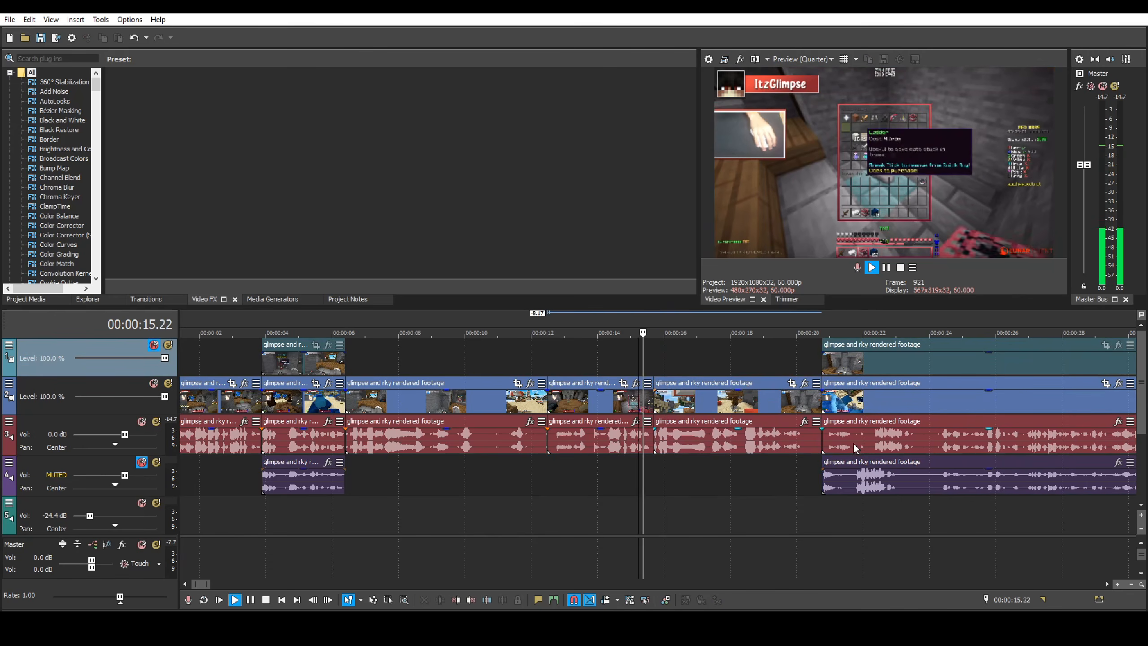
scroll(795, 463, "up", 3)
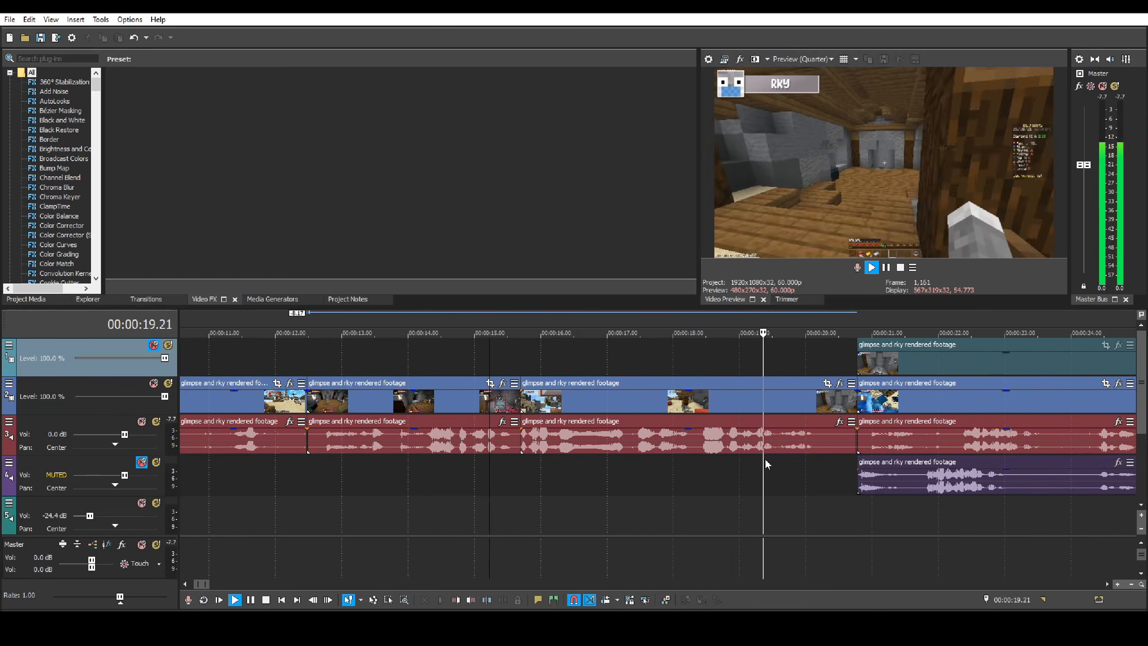
key("Return")
left_click(674, 447)
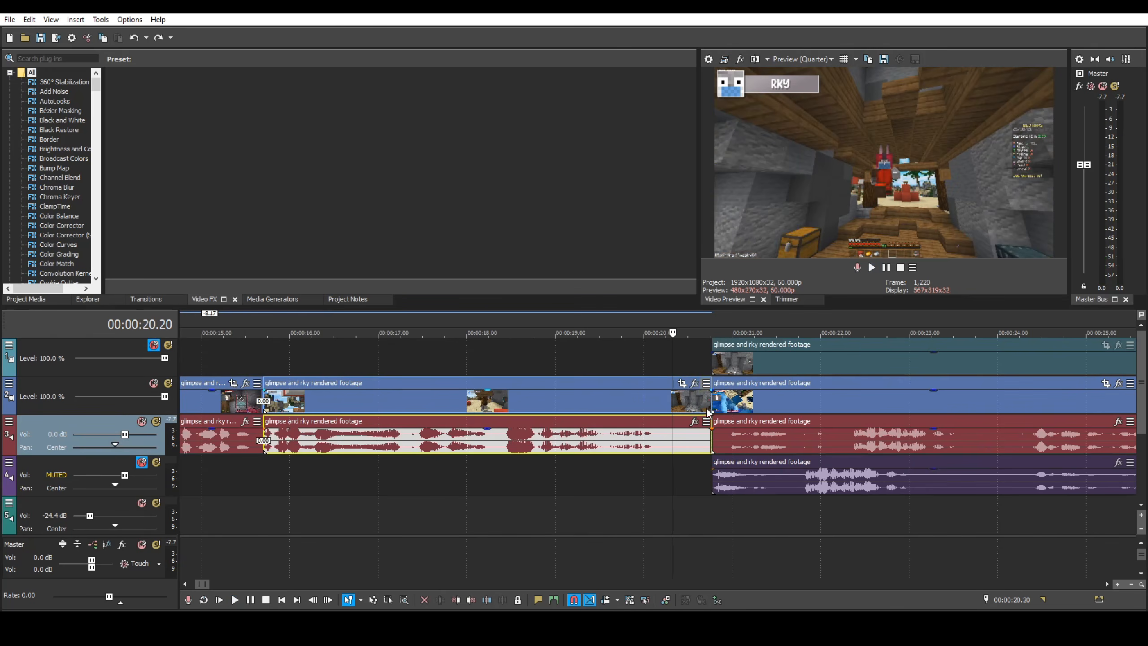
scroll(648, 442, "up", 4)
mouse_move(650, 443)
left_mouse_down()
mouse_move(671, 445)
mouse_move(628, 445)
left_mouse_up()
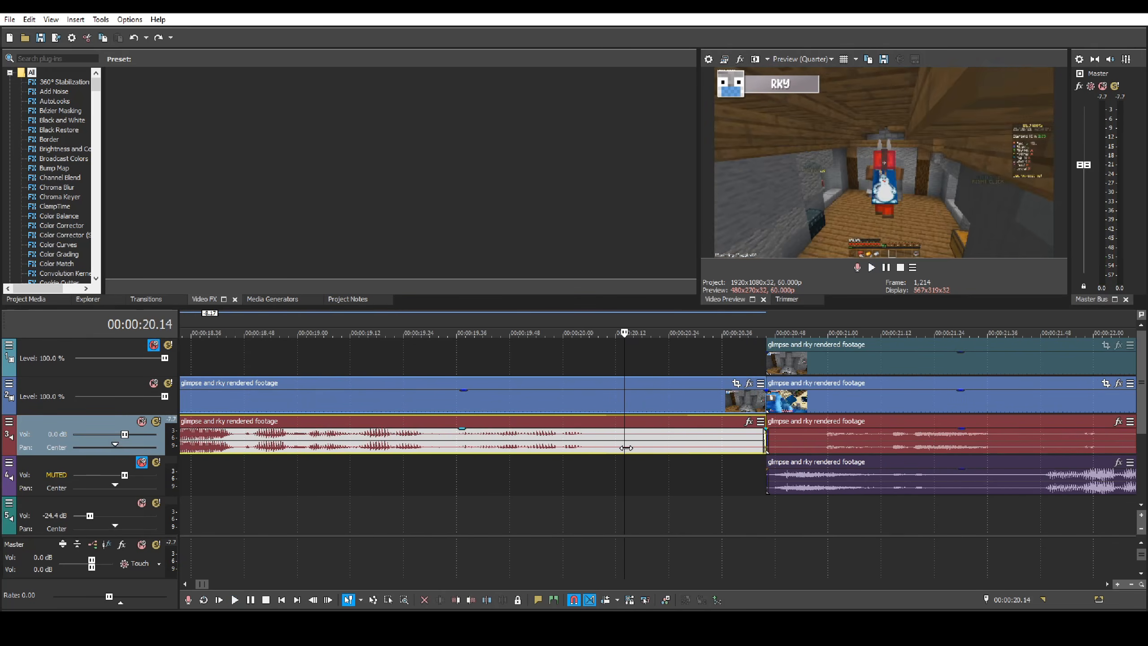
key("s")
scroll(628, 446, "down", 4)
key("Delete")
- Shift both players' remaining video and audio clips back to 00:00:20.14 to close the gap
left_click(718, 399)
left_click(682, 367)
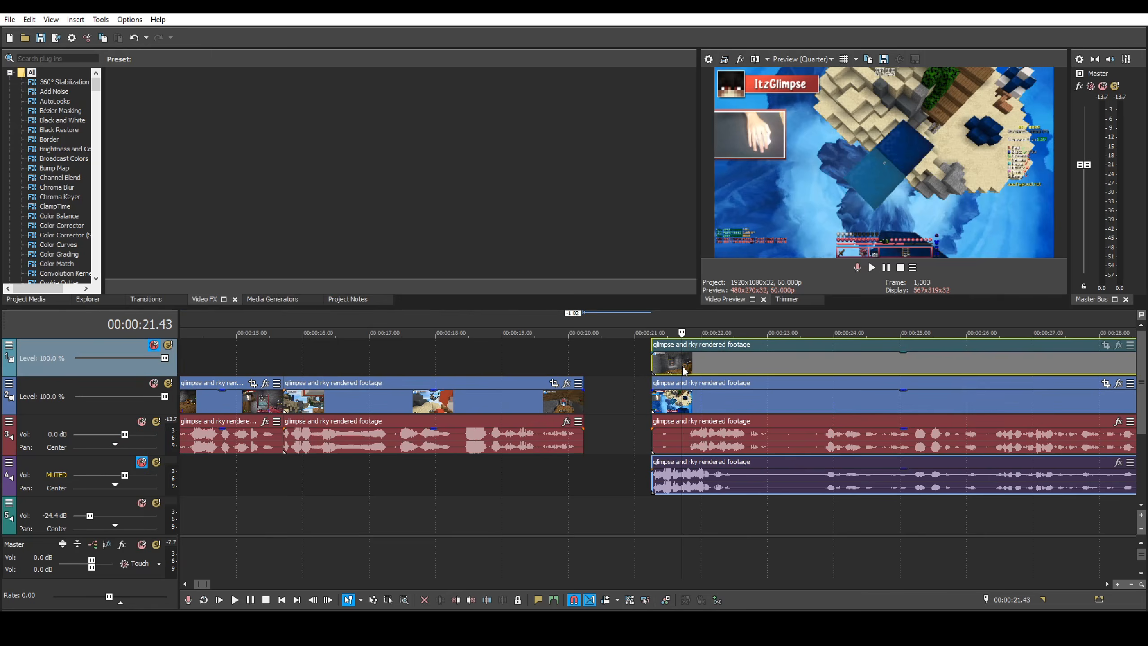
left_click(679, 410, "ctrl")
left_click_drag(703, 368, 640, 363)
left_click(586, 356)
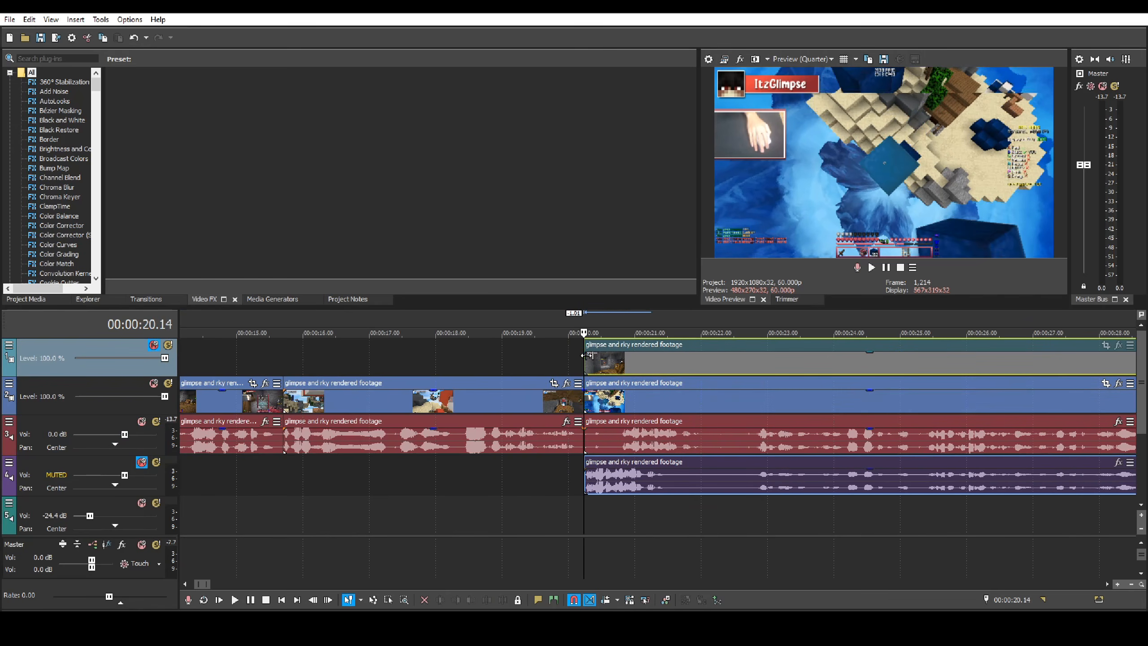
- Split both players' clips at about 00:00:22 and replace the ItzGlimpse video and audio from 00:00:20.14 with the RKY clip
key("space")
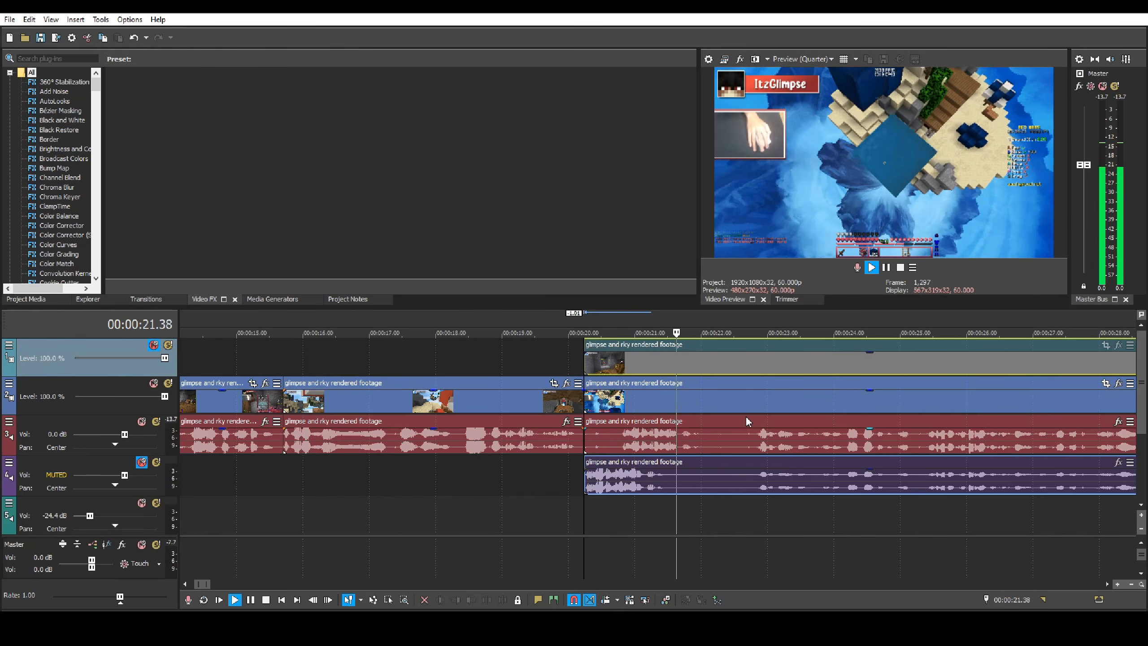
key("s")
left_click(674, 407)
key("Delete")
left_click_drag(669, 368, 665, 410)
left_click_drag(659, 473, 656, 432)
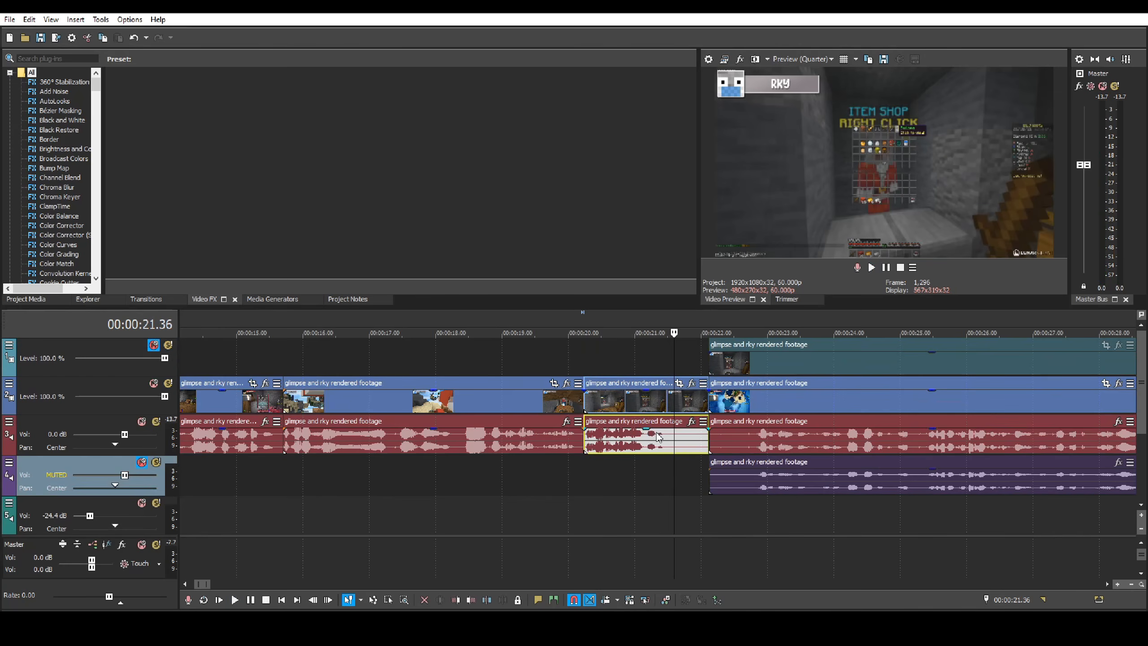
- Play the new RKY section, trim its end to 00:00:21.33 and shift the following clips back to close the gap
left_click(540, 362)
key("space")
scroll(806, 444, "up", 1)
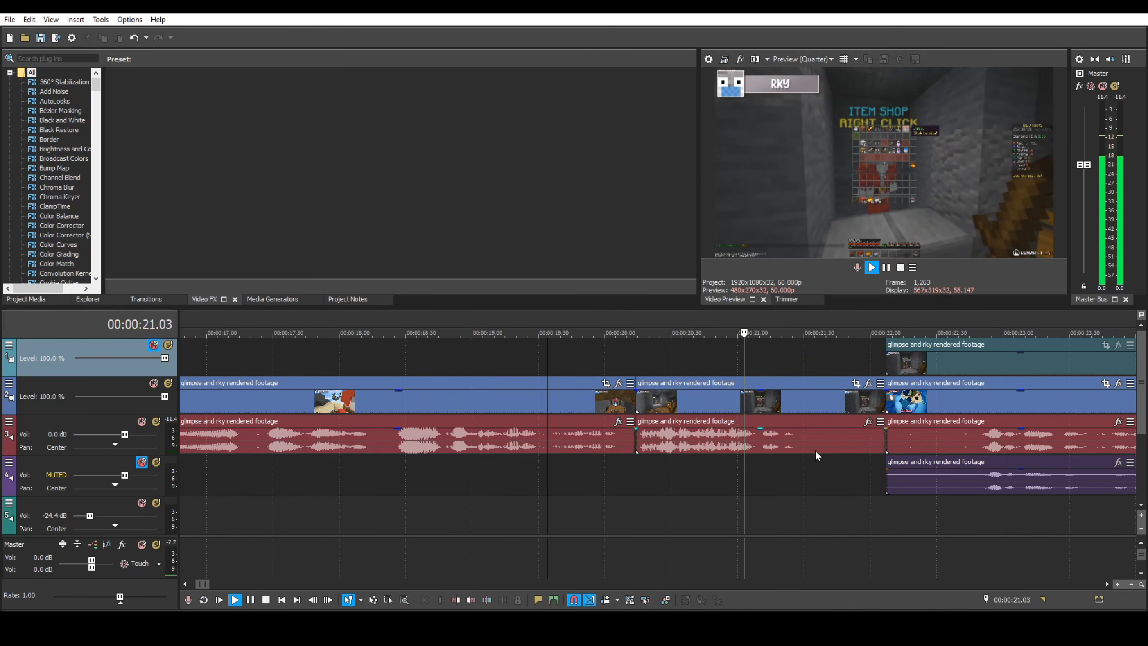
key("Return")
left_click(809, 447)
key("d")
scroll(788, 463, "down", 1)
scroll(715, 445, "up", 1)
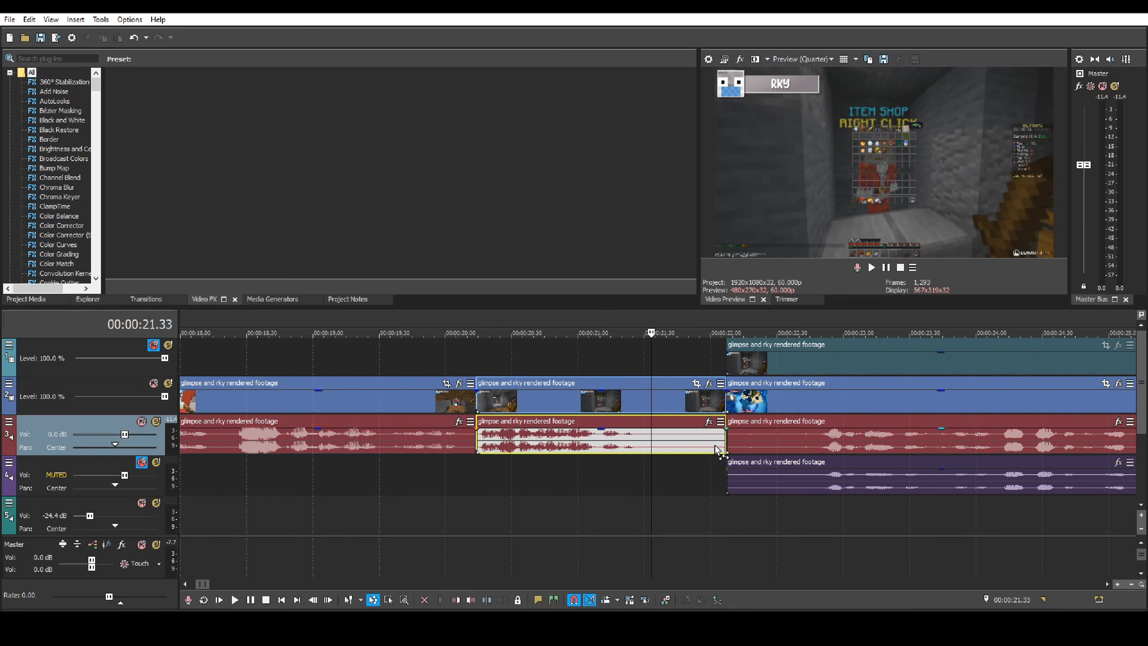
key("d")
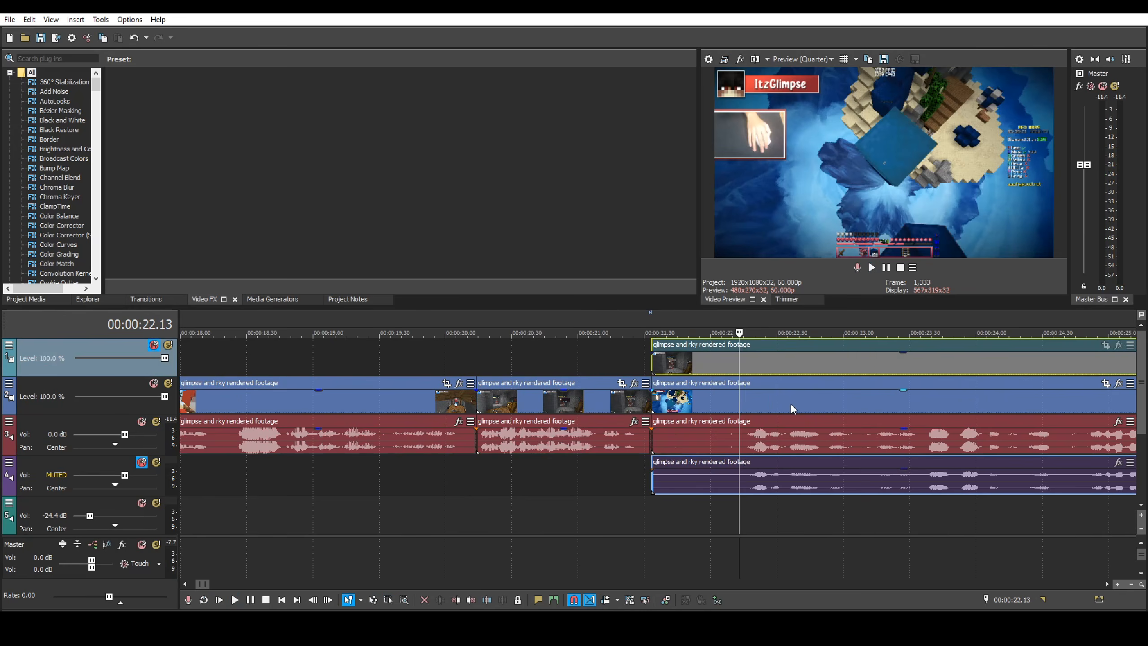
- Play on from the cut at 00:00:21.33 and split both players' video and audio clips at 00:00:24.49
scroll(768, 402, "up", 1)
scroll(678, 409, "down", 1)
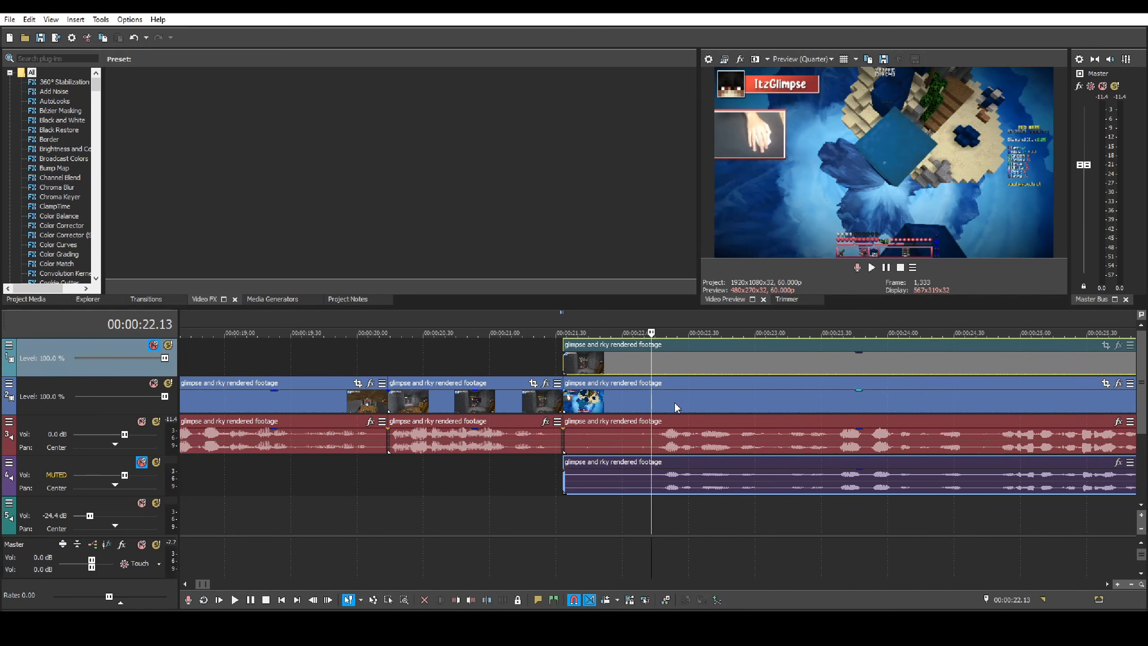
left_click_drag(675, 402, 736, 370)
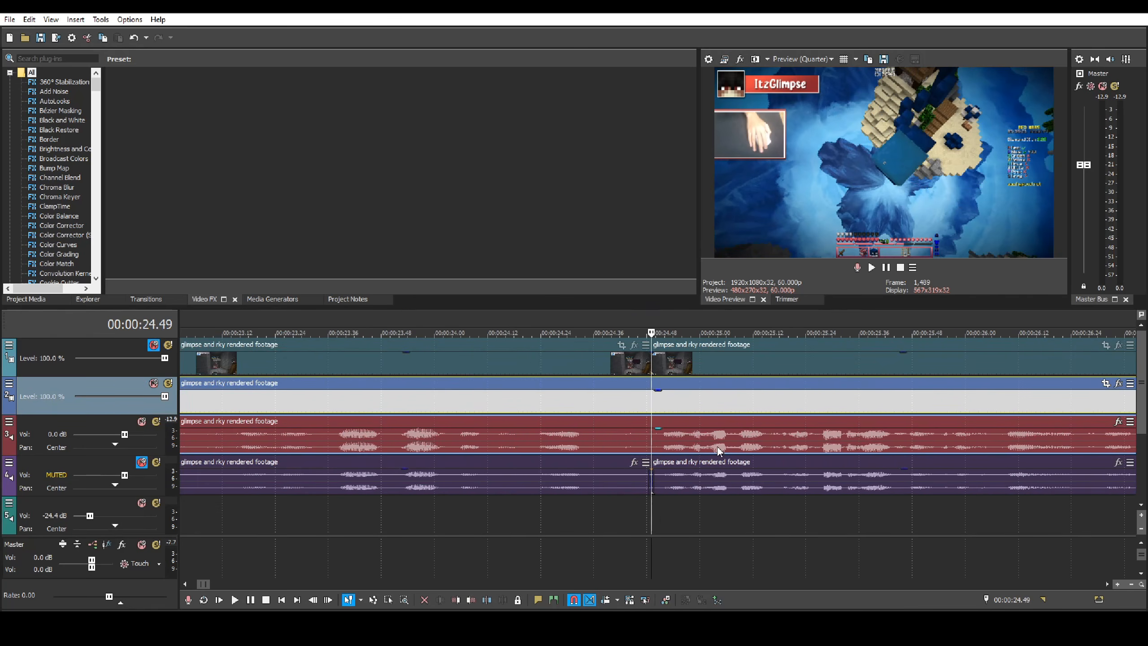
key("space")
scroll(764, 340, "down", 5)
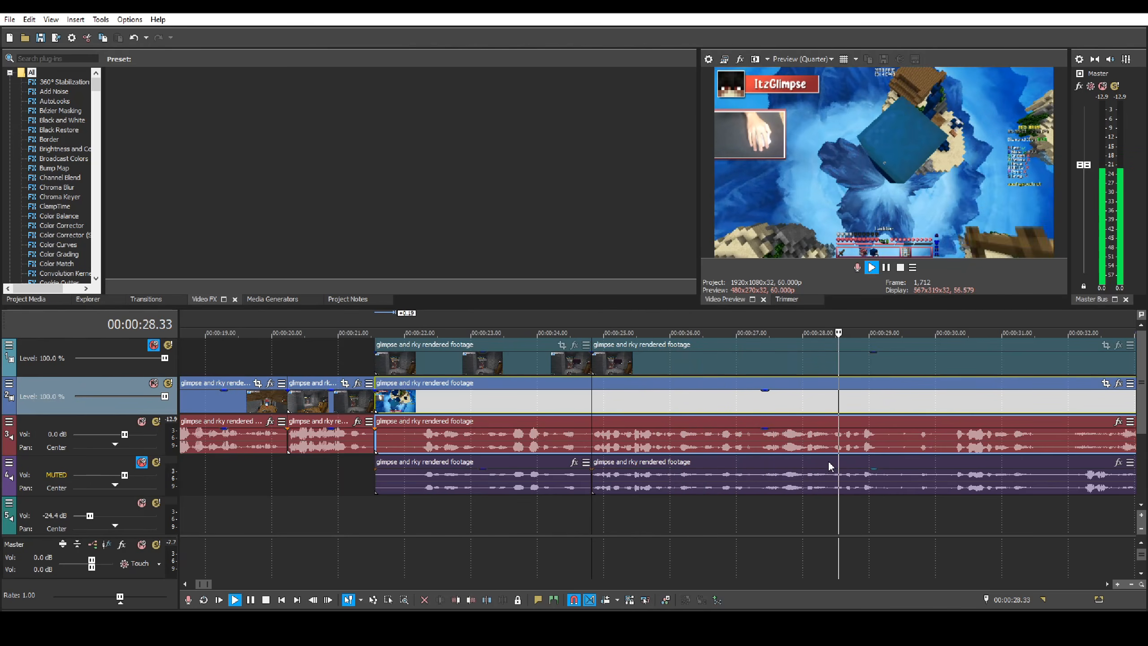
key("space")
key("s")
- Delete both players' video and audio clips between 00:00:21.33 and 00:00:24.49
left_click(567, 403)
key("Delete")
left_click(535, 370)
key("Delete")
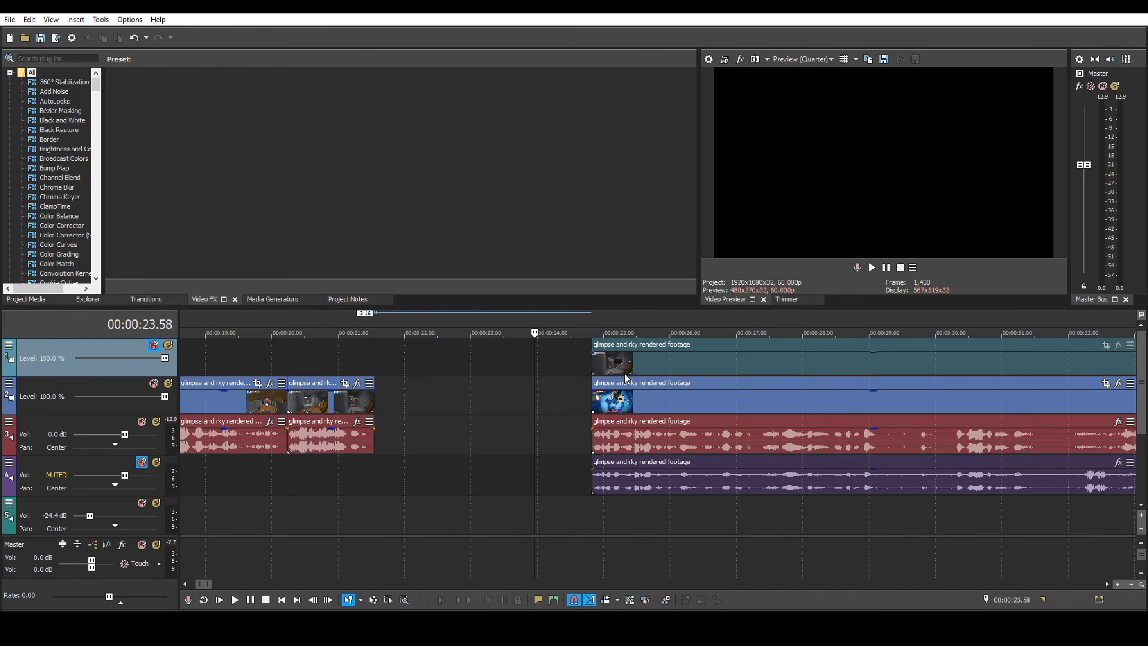
- Shift both players' following video and audio clips back to 00:00:21.33 to close the gap
left_click(624, 372)
left_click(646, 382, "ctrl")
left_click_drag(646, 381, 429, 381)
- Play on from the cut at 00:00:21.33 and examine the following ItzGlimpse section for further cut points
key("space")
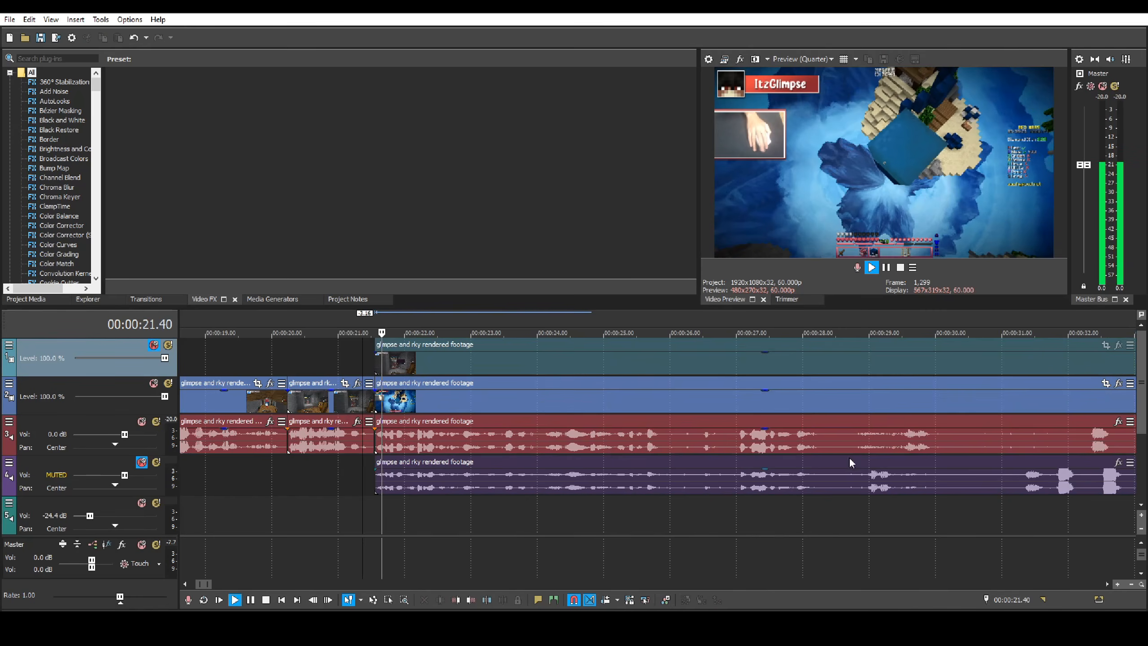
scroll(716, 477, "up", 4)
scroll(717, 478, "down", 4)
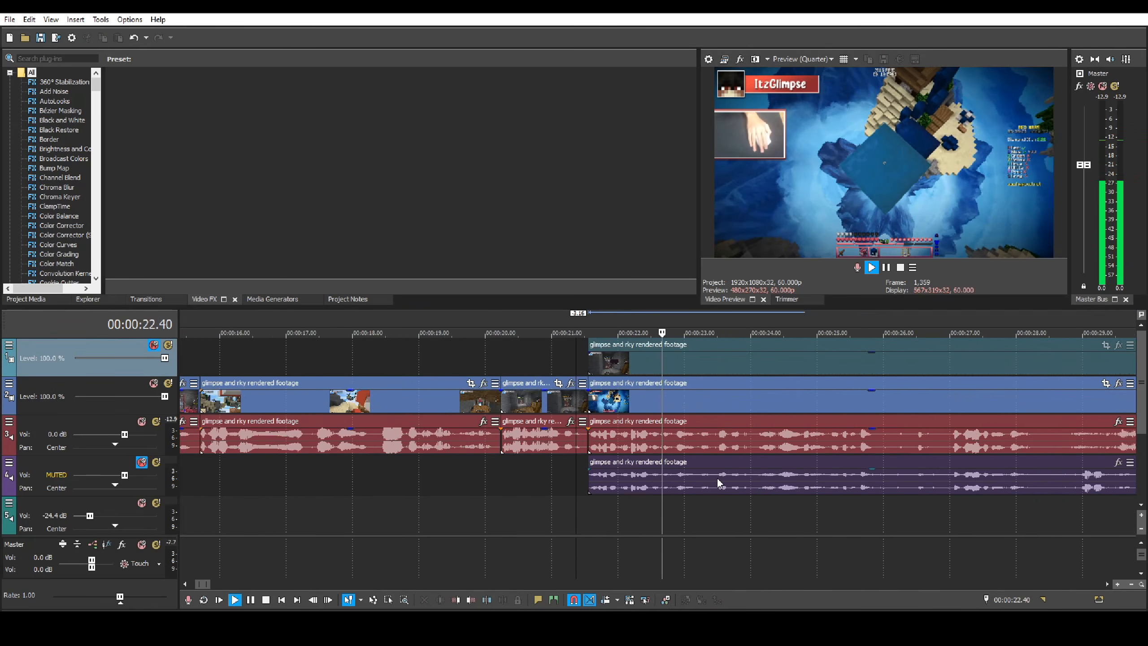
scroll(756, 493, "up", 4)
scroll(758, 491, "down", 4)
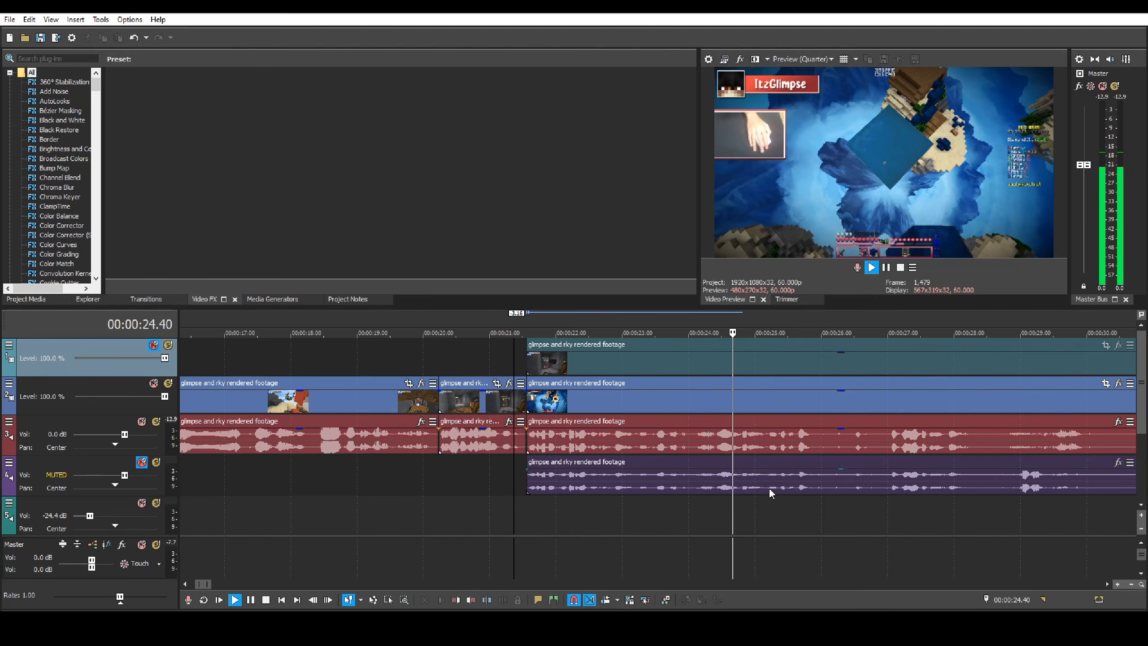
scroll(769, 489, "down", 4)
scroll(769, 488, "up", 4)
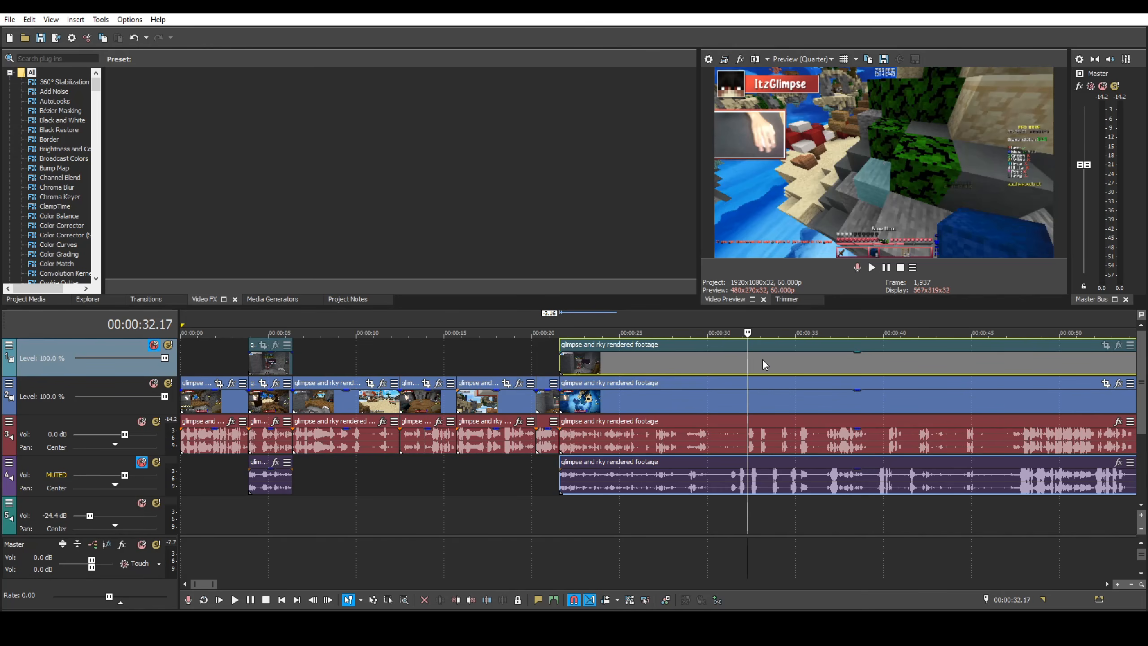
- Add the Dangerous Action music to the empty fifth track, starting at the beginning of the project
key("ctrl+Home")
scroll(465, 455, "up", 6)
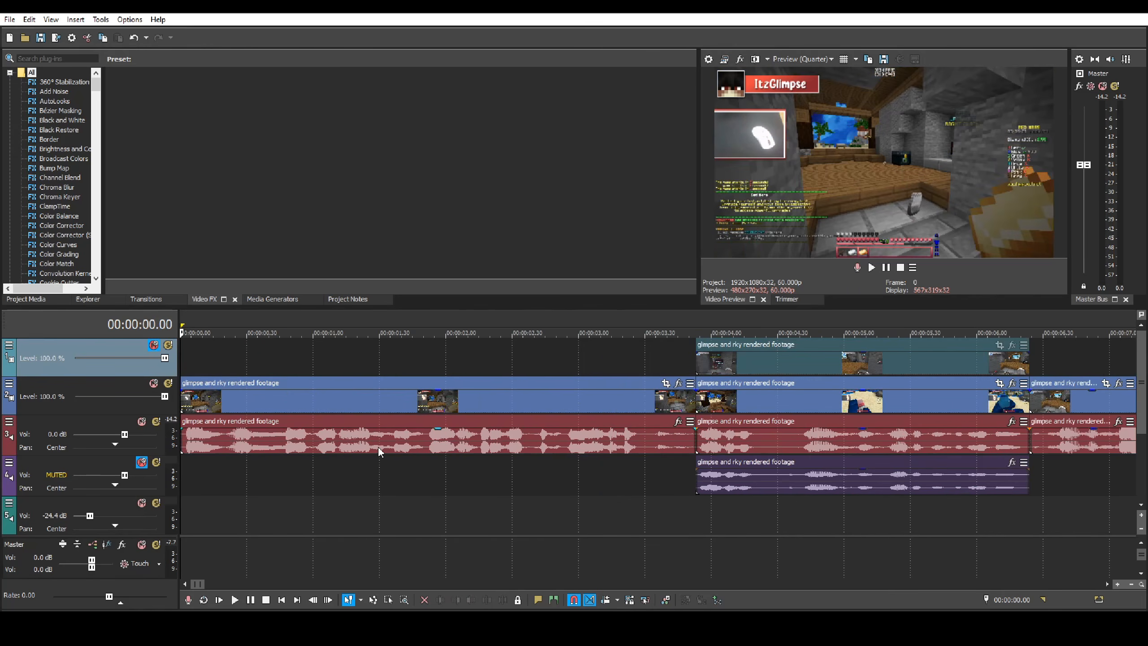
scroll(321, 506, "down", 4)
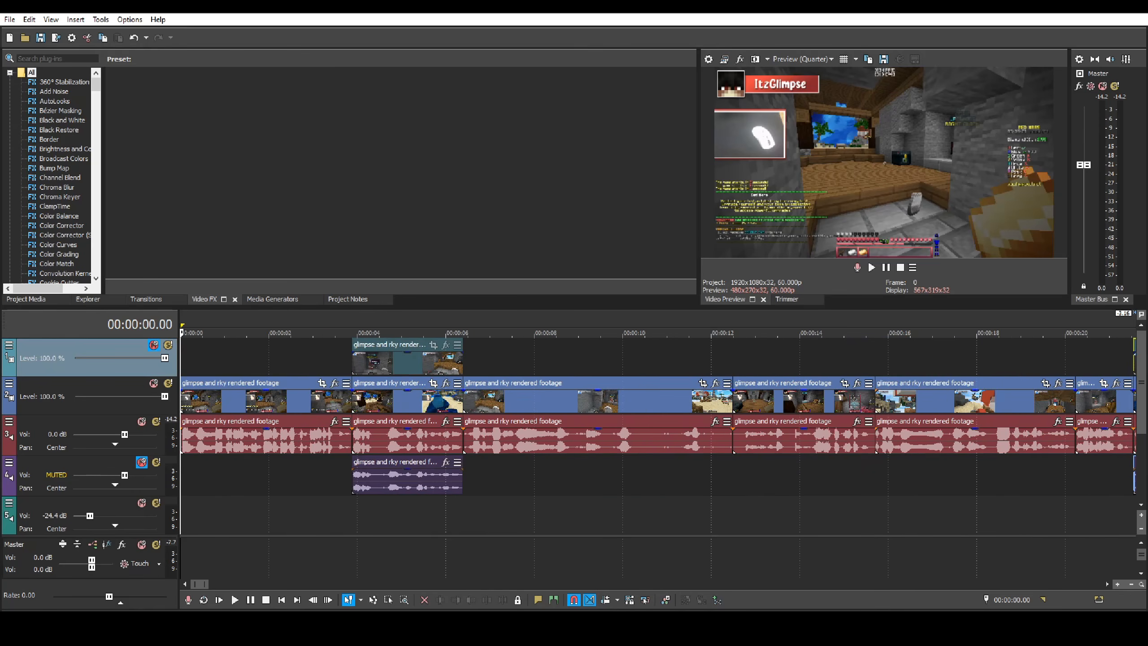
key("alt+Tab")
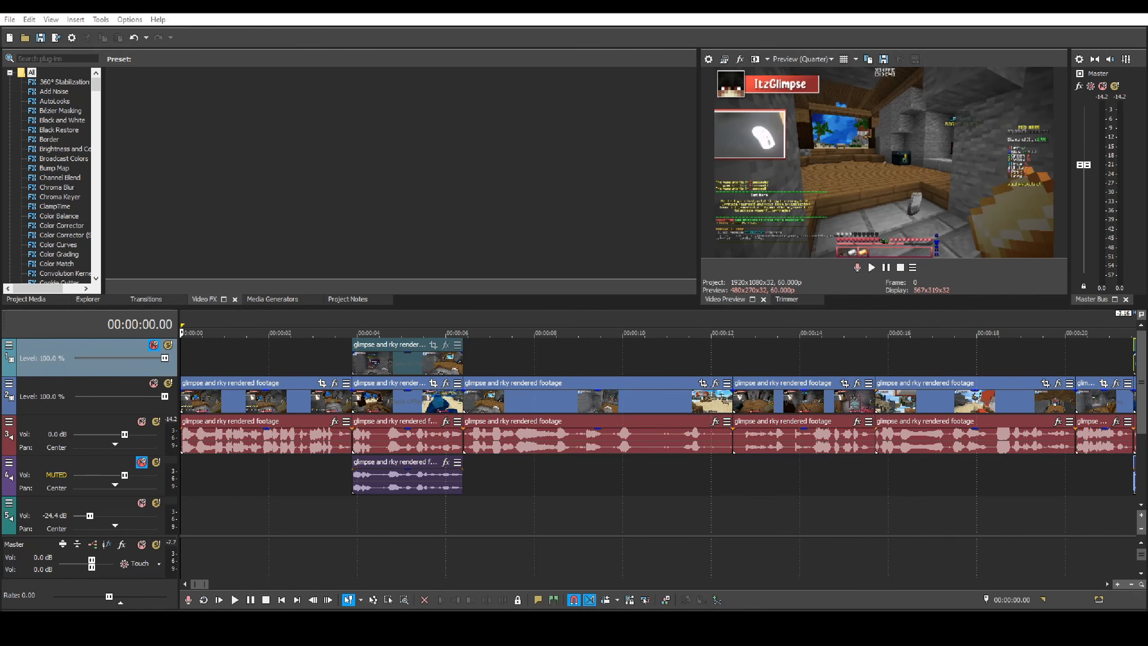
left_click_drag(215, 535, 183, 498)
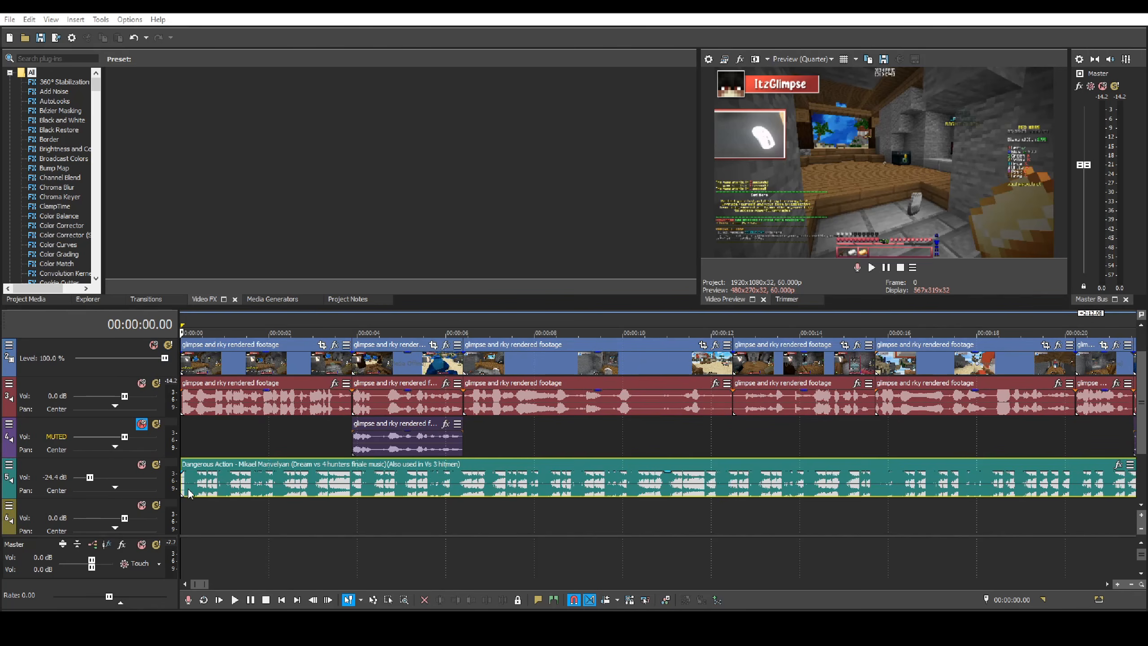
left_click(184, 484)
- Play the opening sections to judge how the Dangerous Action music fits the edited gameplay
scroll(225, 468, "up", 4)
key("space")
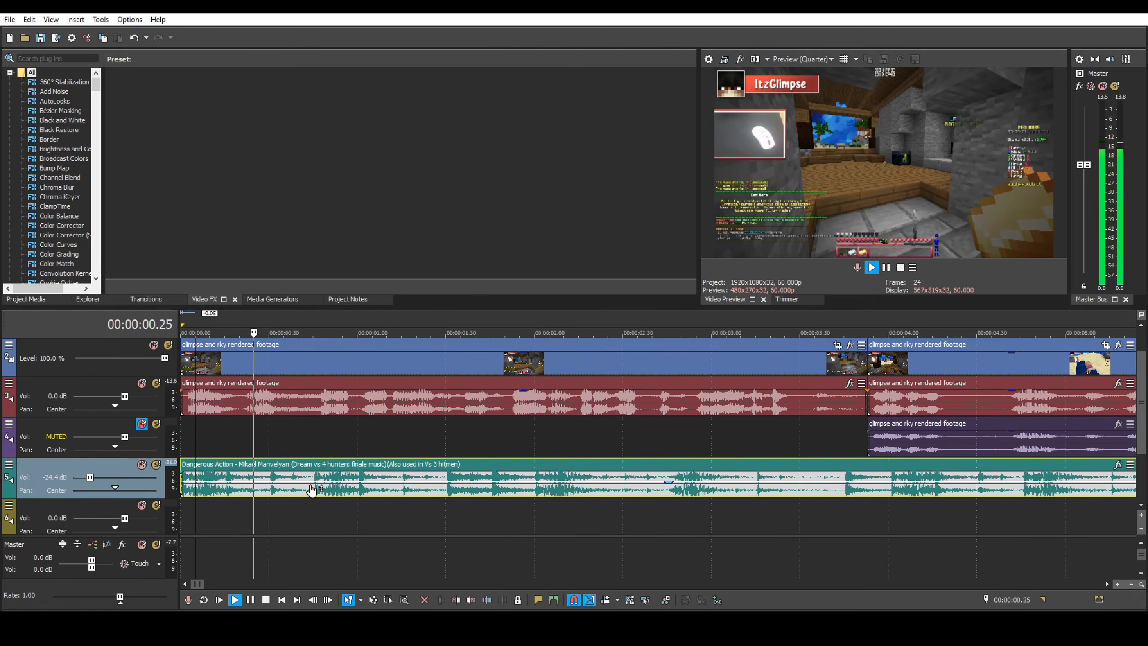
scroll(402, 488, "down", 5)
scroll(548, 500, "up", 2)
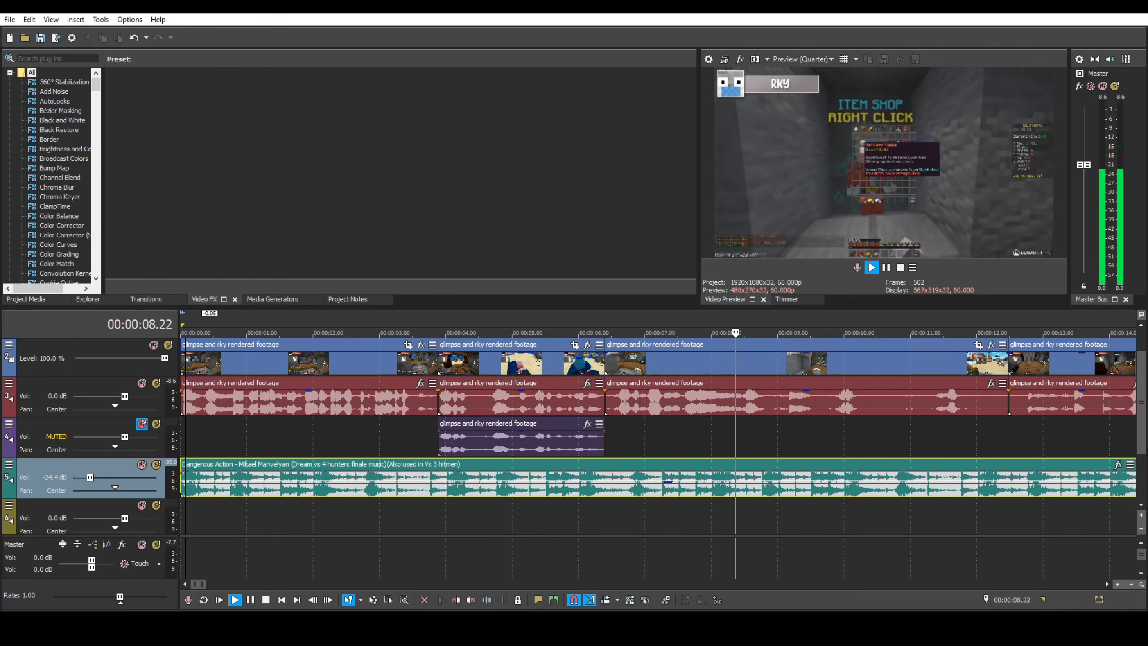
scroll(768, 495, "down", 2)
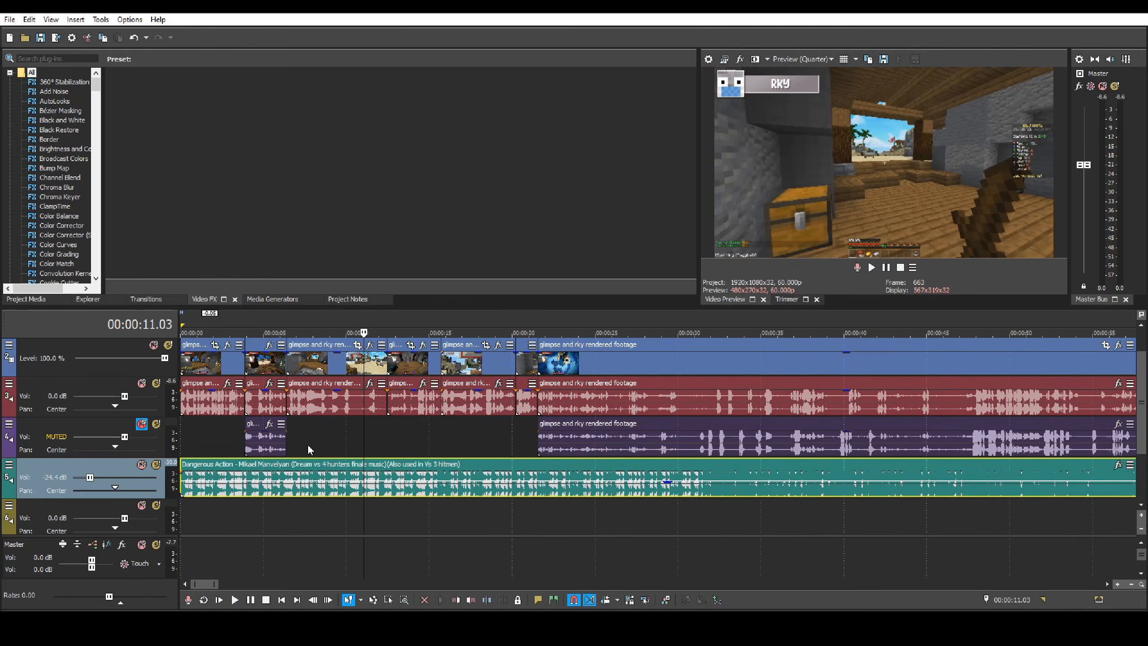
- Replace the Dangerous Action music on the fifth track with Snap Swing, starting at the beginning of the project
scroll(364, 438, "up", 1)
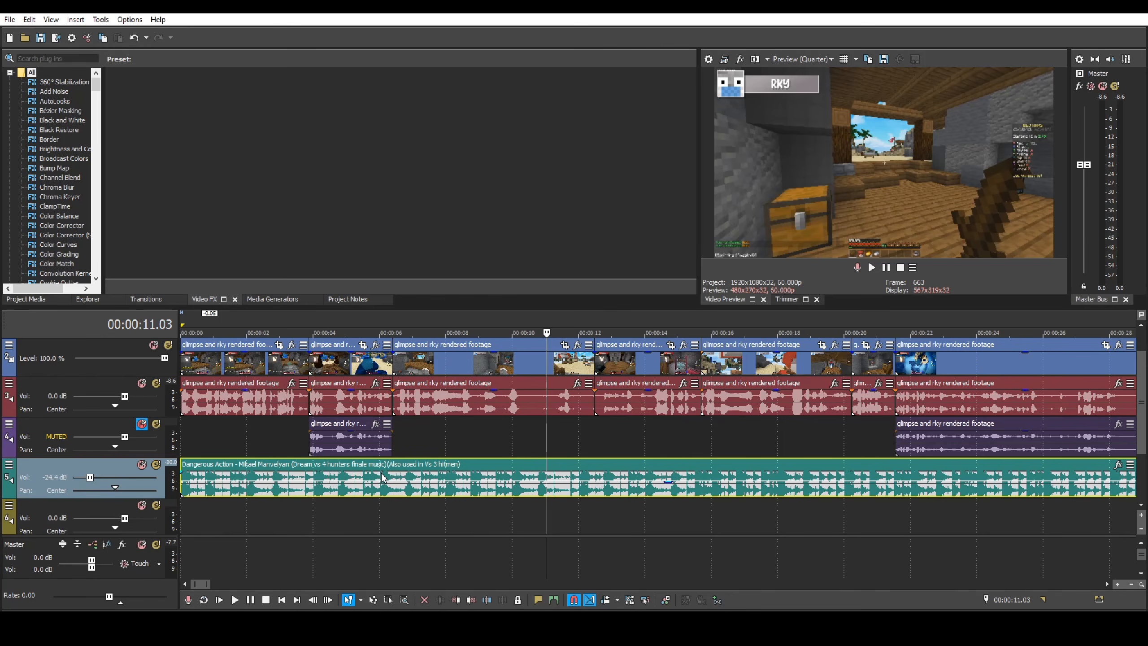
left_click(400, 478)
key("Delete")
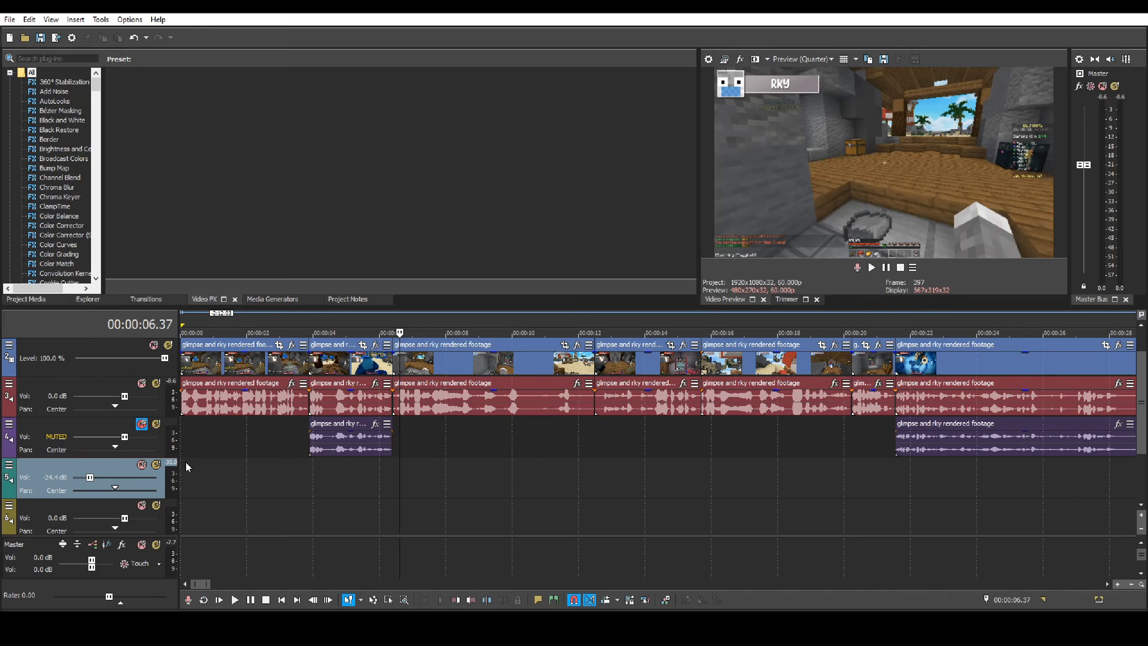
left_click_drag(400, 474, 118, 455)
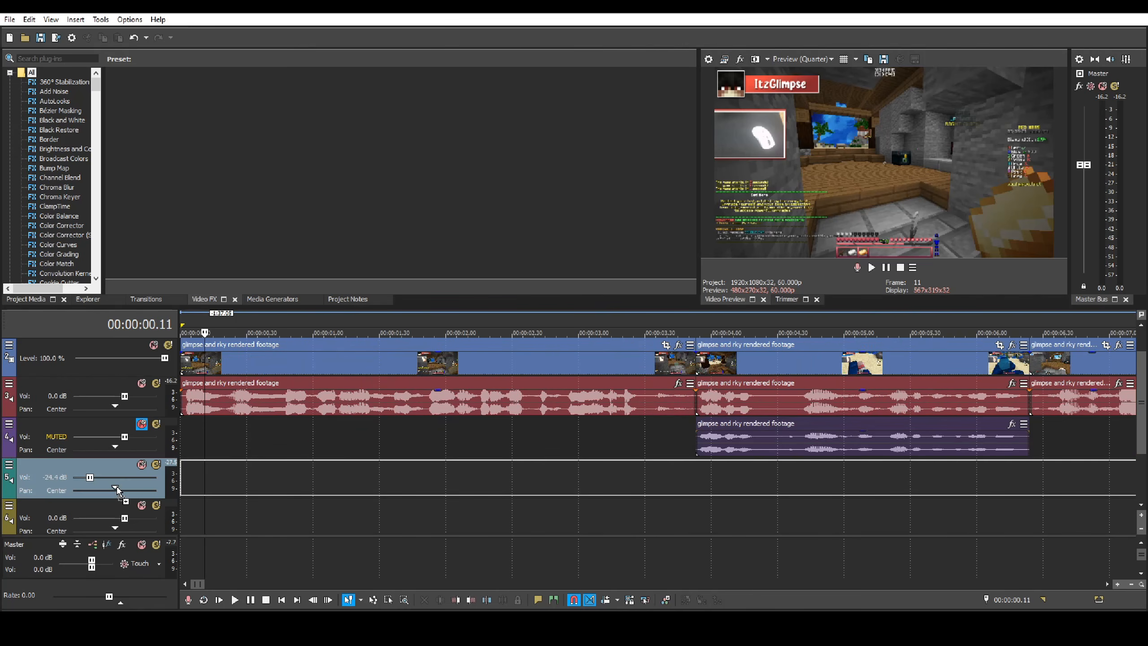
left_click_drag(118, 492, 195, 490)
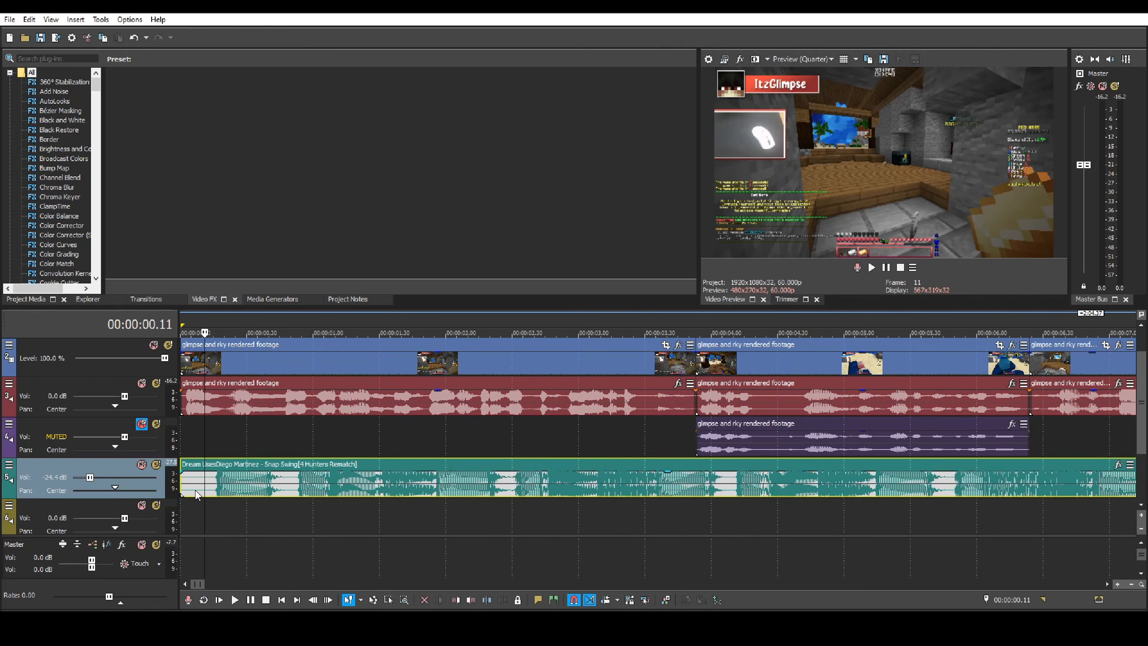
- Play the opening with the Snap Swing music and reduce the displayed waveform height of the audio tracks
scroll(209, 485, "down", 4)
key("space")
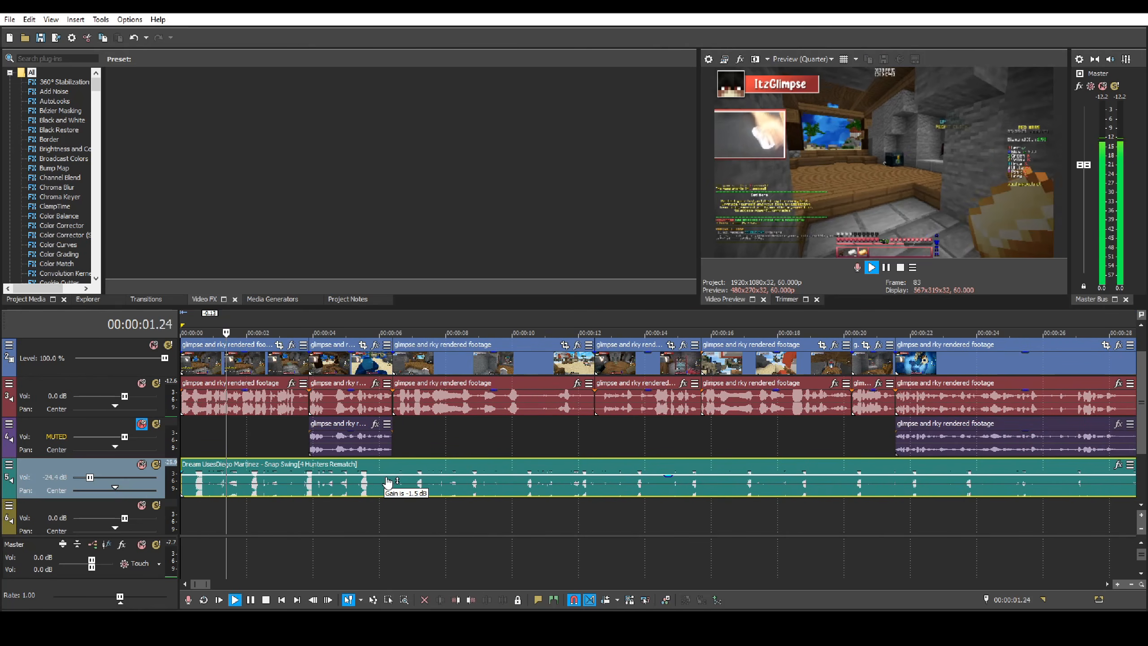
key("shift+Down")
key("shift+Down")
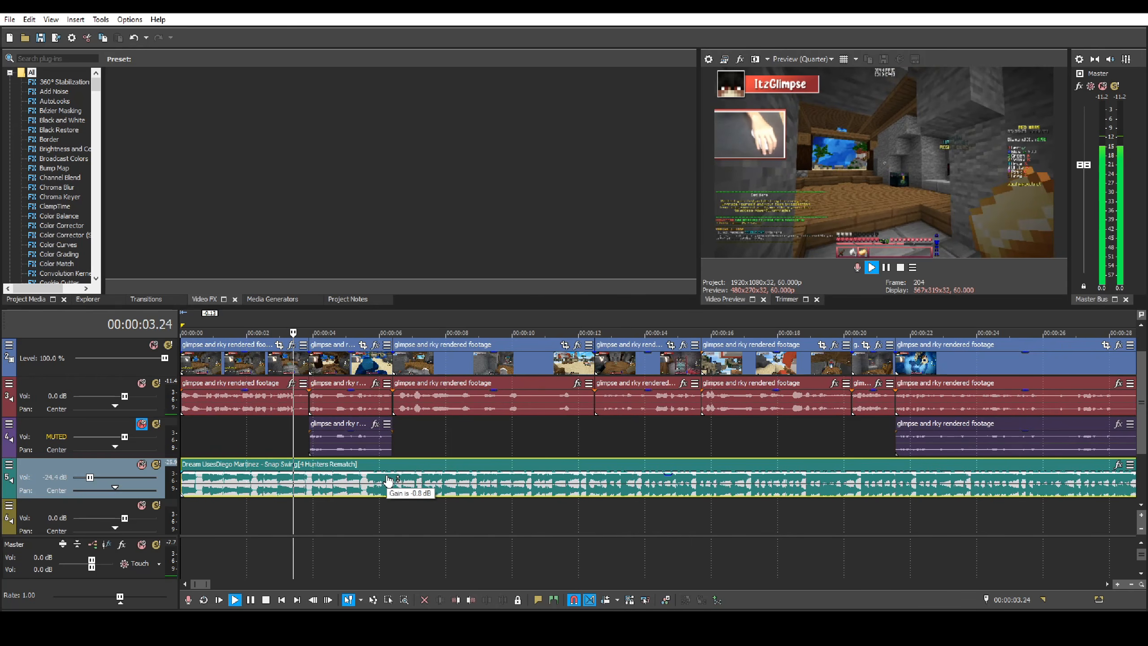
- Examine the music cuts against the gameplay sections and move to 00:00:14.12, after the short Snap Swing clip
scroll(468, 434, "up", 3)
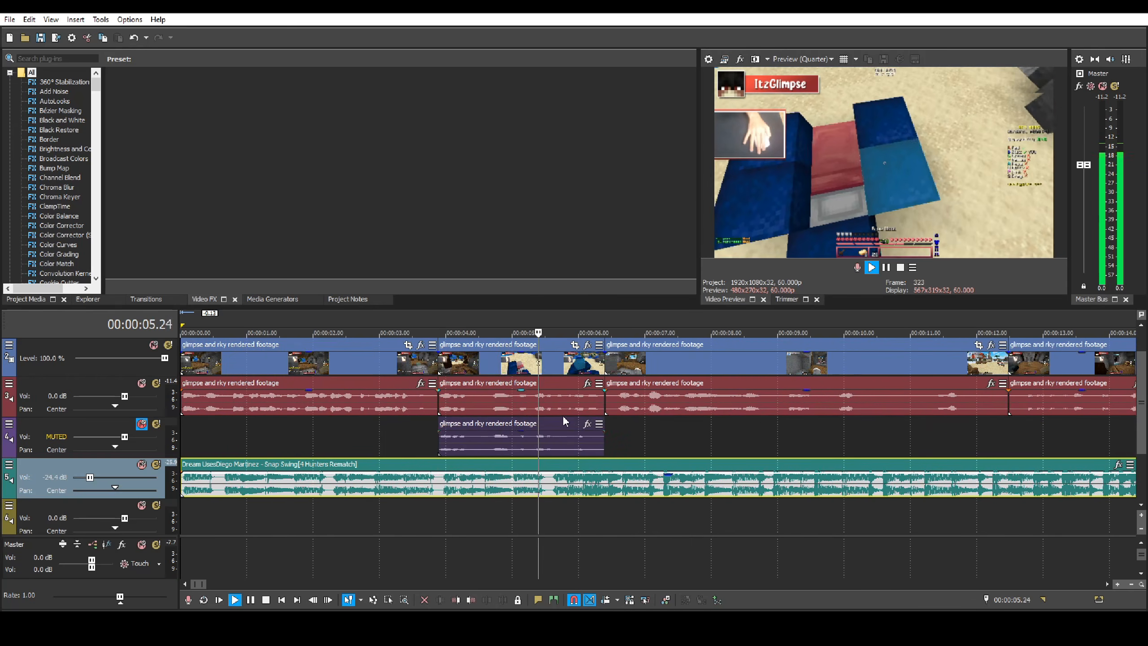
scroll(633, 471, "down", 1)
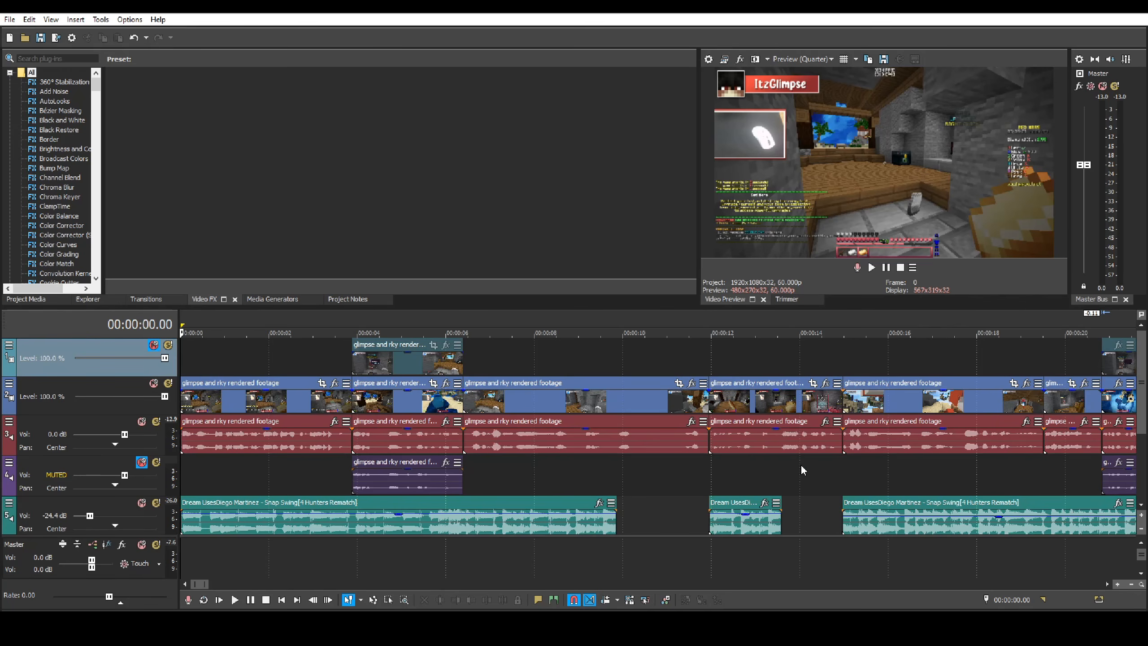
left_click(810, 363)
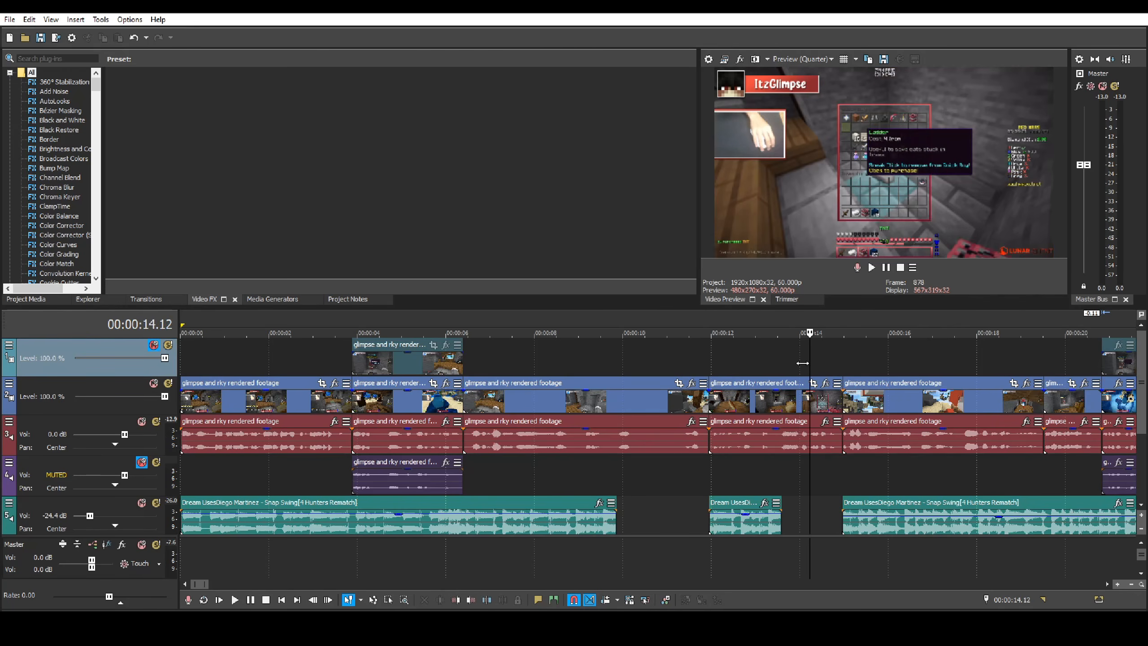
- Play the edit from the beginning to hear how the Snap Swing music cuts in and out
key("ctrl+Home")
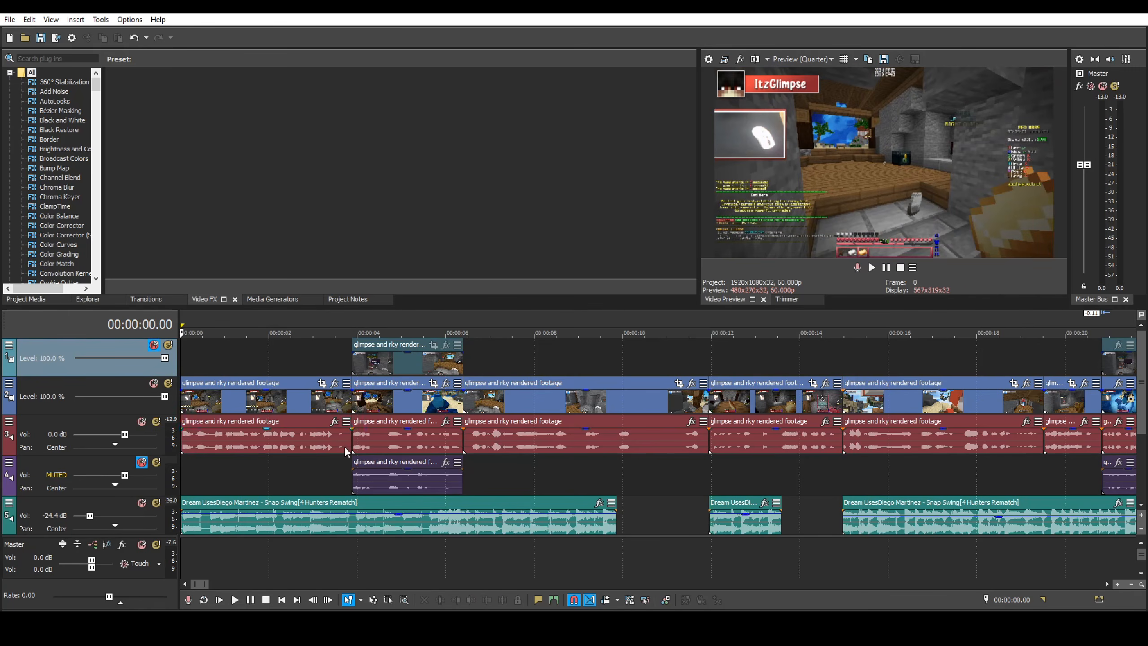
key("space")
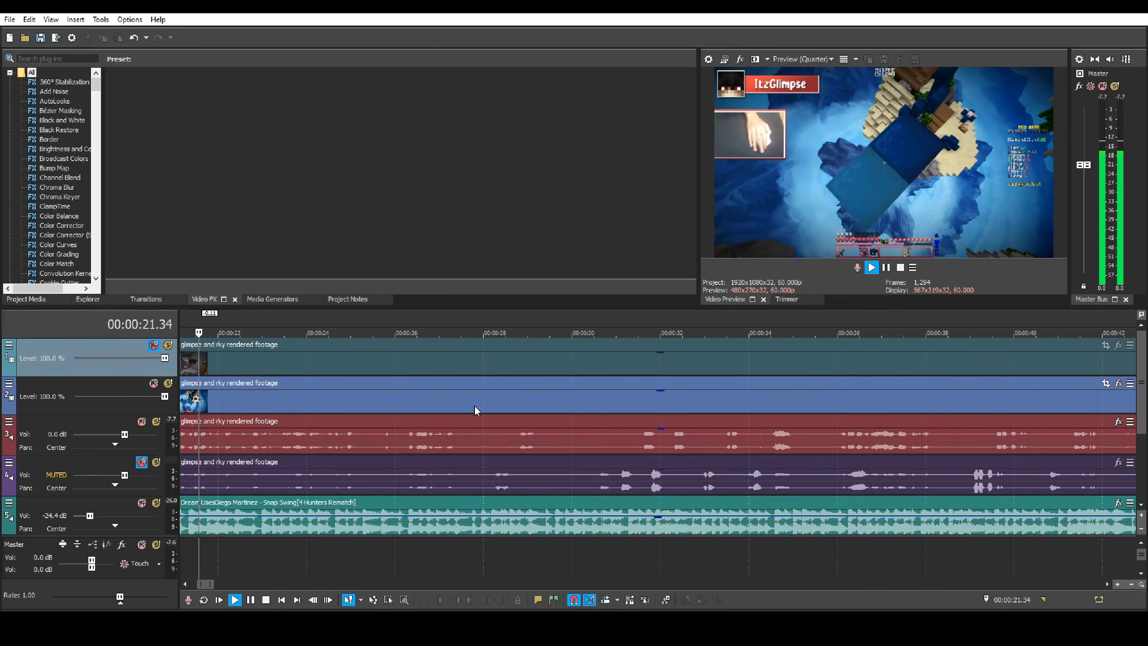
scroll(477, 475, "down", 4)
scroll(577, 486, "up", 3)
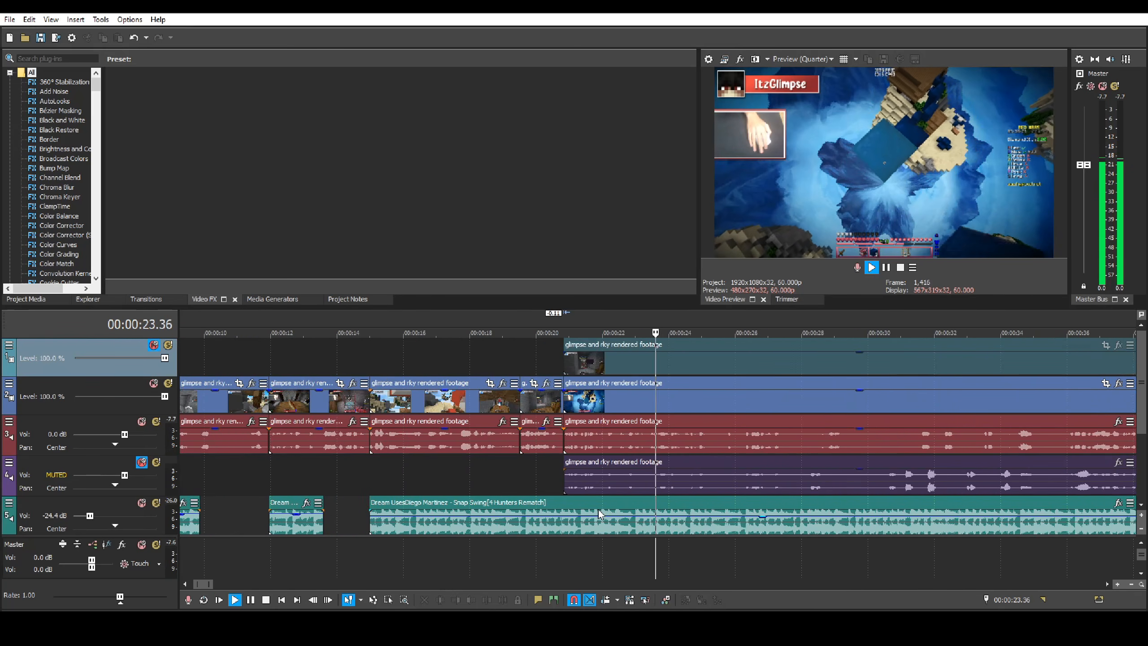
key("space")
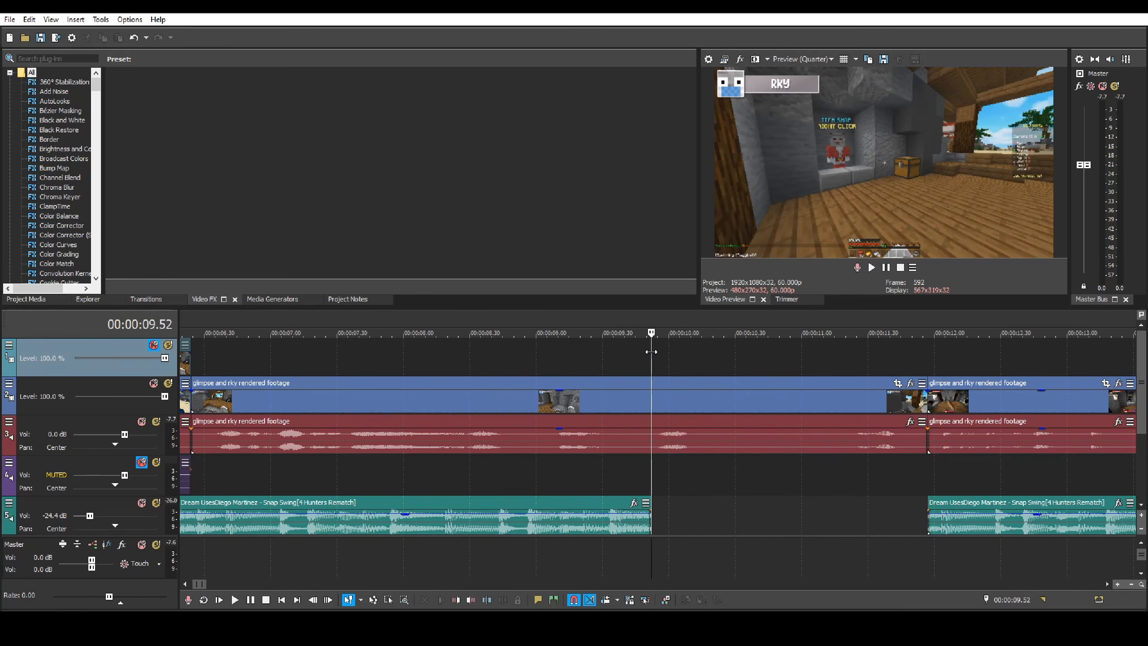
- Scrub through the gap after the first Snap Swing clip and the section around 00:00:13.04 to compare the music cuts with the gameplay
left_click(724, 373)
left_click_drag(723, 373, 900, 389)
scroll(822, 465, "down", 4)
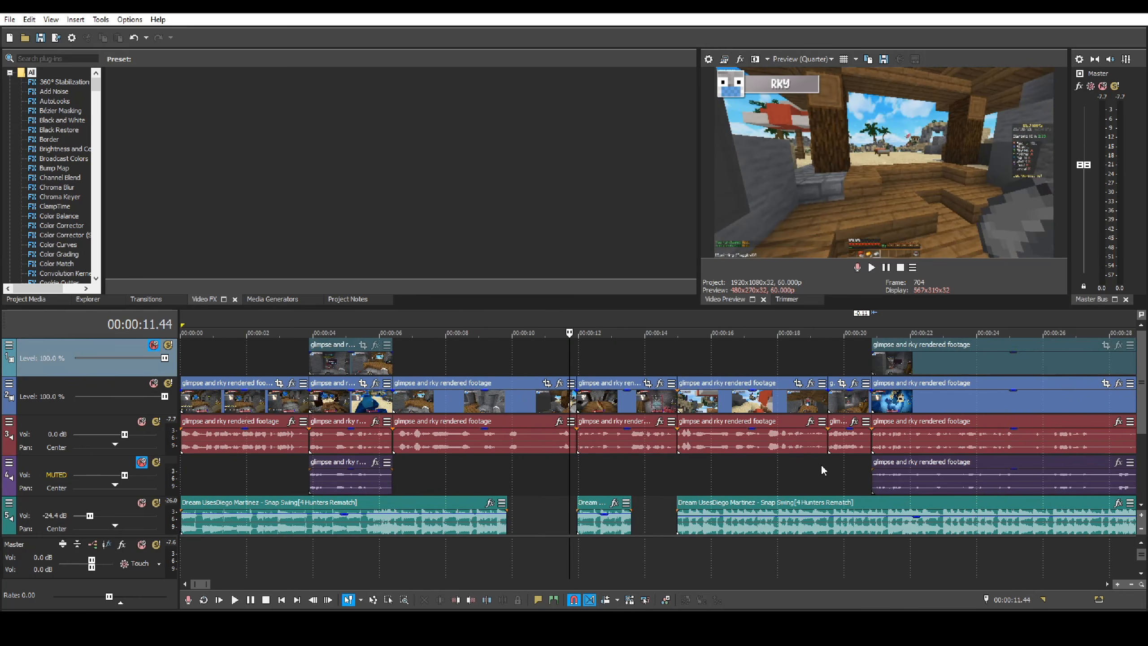
left_click_drag(573, 358, 614, 357)
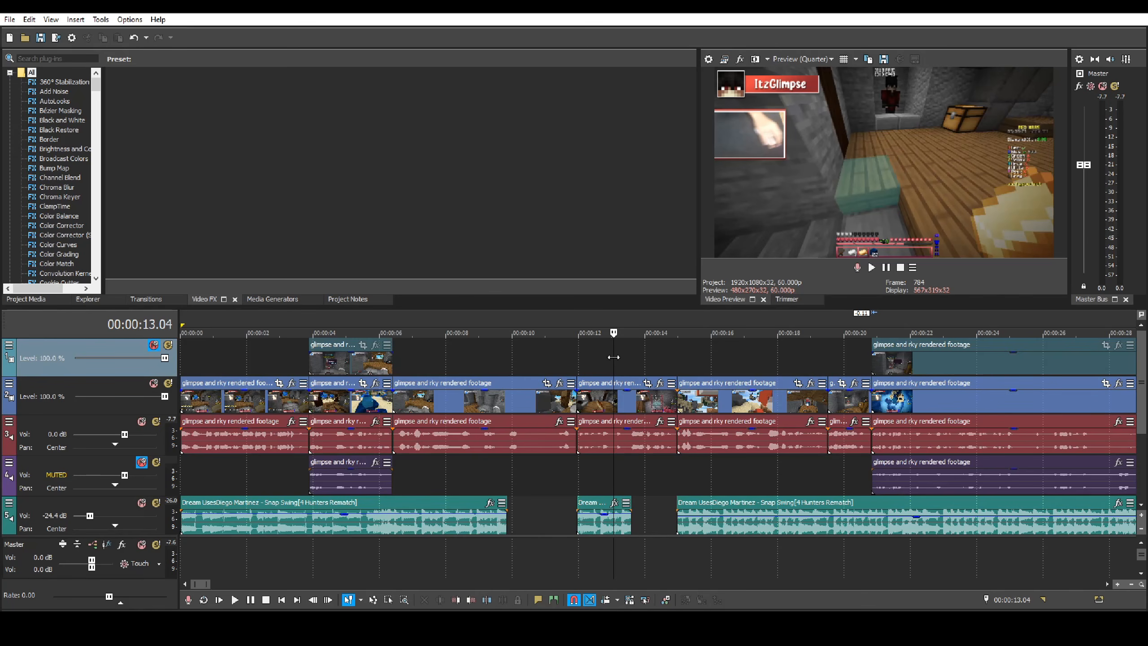
mouse_move(613, 357)
left_mouse_down()
mouse_move(577, 358)
mouse_move(598, 357)
left_mouse_up()
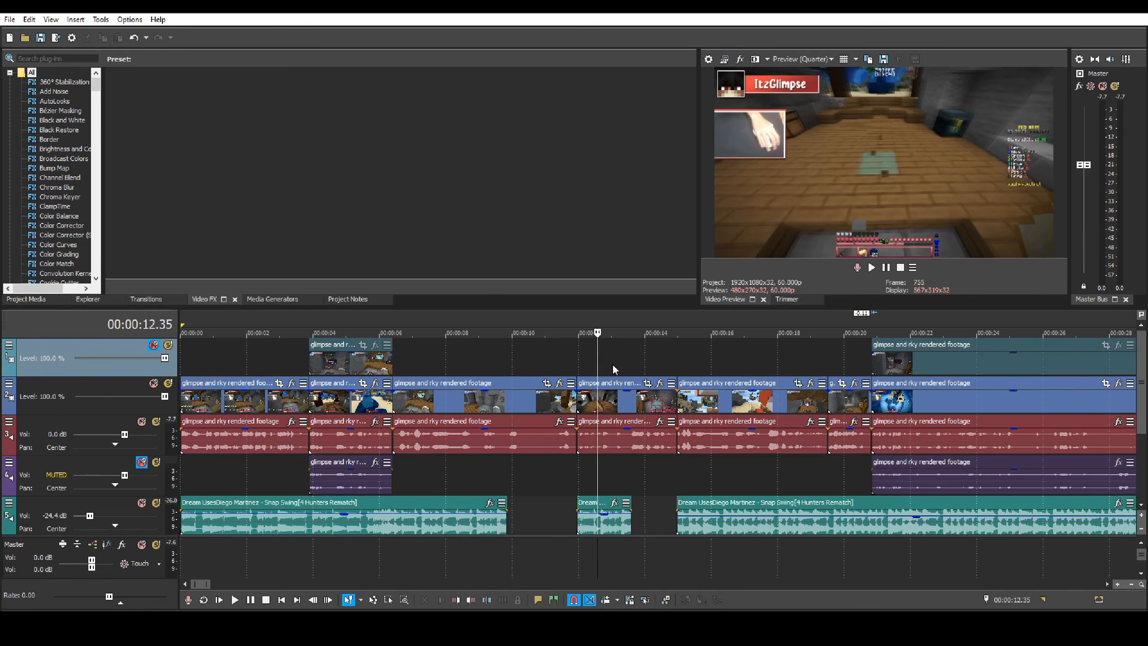
left_click(503, 480)
scroll(643, 480, "up", 2)
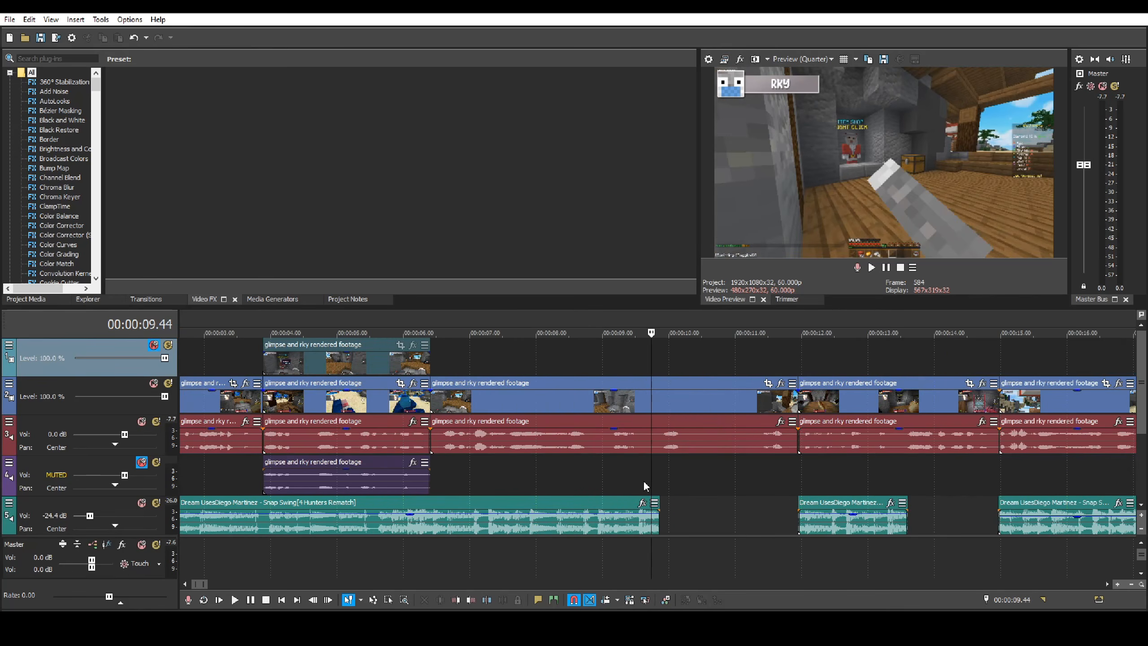
- Try to extend the first Snap Swing clip from 00:00:09.52 across the gap before the short music clip
left_click(658, 528)
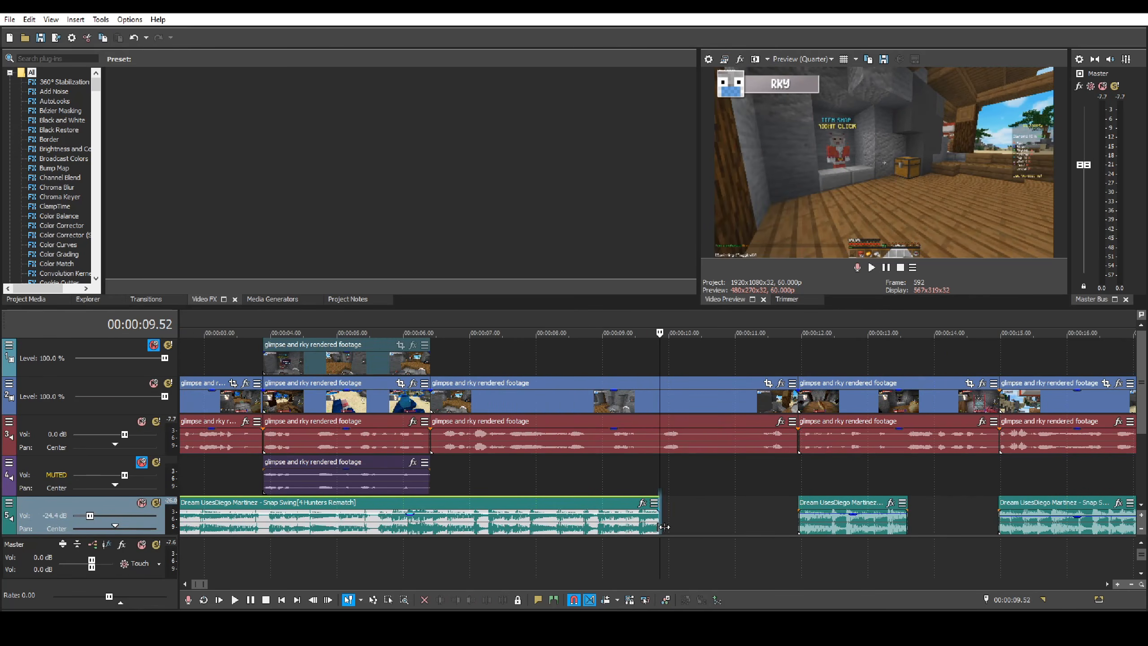
key("s")
left_click_drag(660, 527, 825, 527)
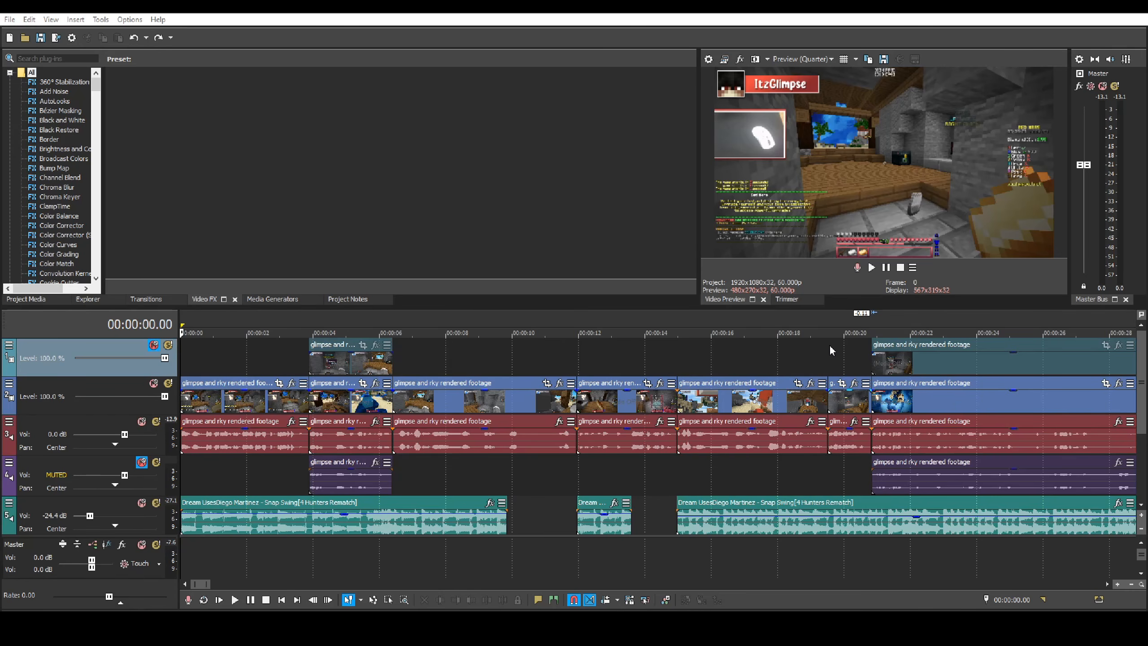
- Add a volume envelope to the third track, which holds the gameplay audio
right_click(62, 447)
mouse_move(165, 318)
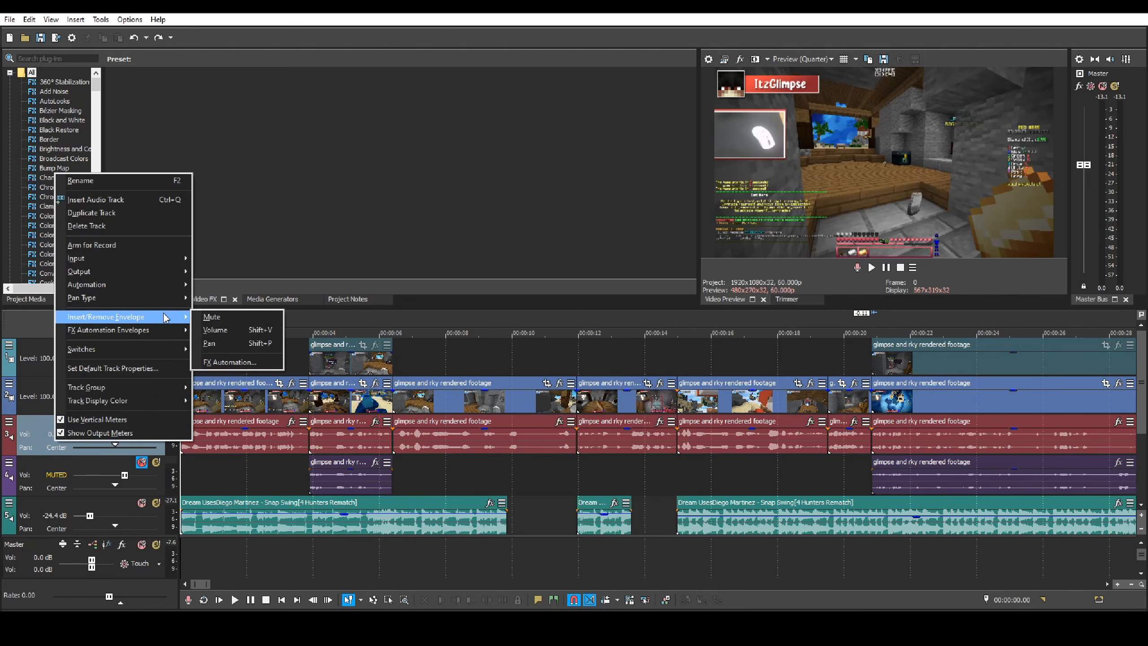
left_click(216, 330)
- Place volume points on the third track at 00:00:20.50 and 00:00:20.54, and raise the gameplay volume from the cut onward
left_click(877, 368)
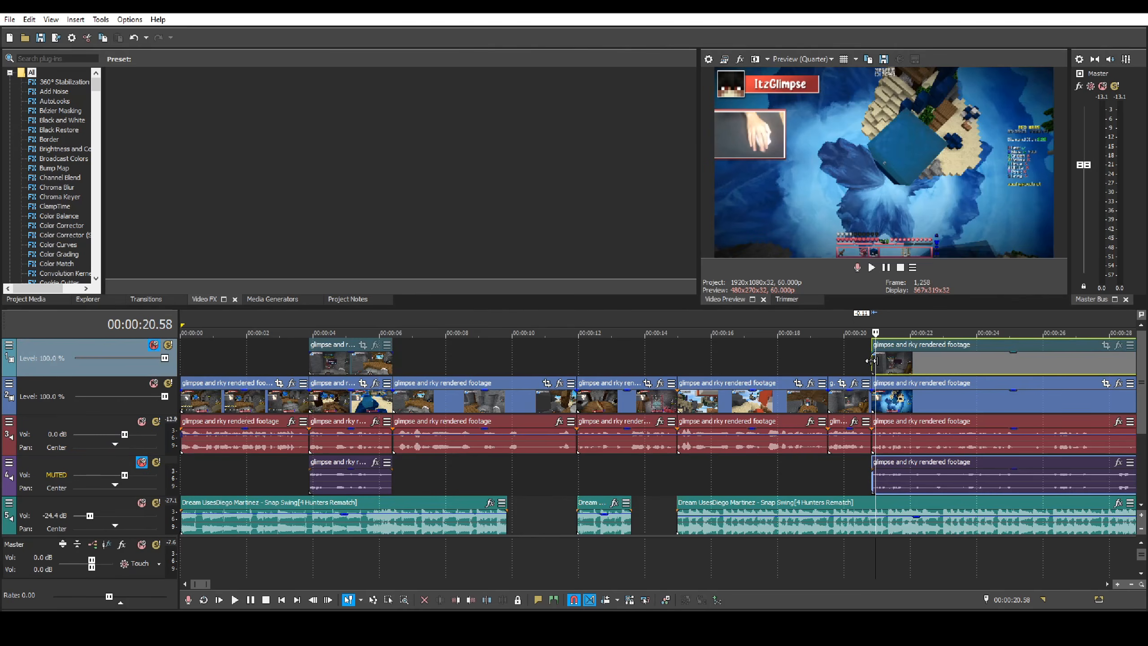
scroll(943, 476, "up", 4)
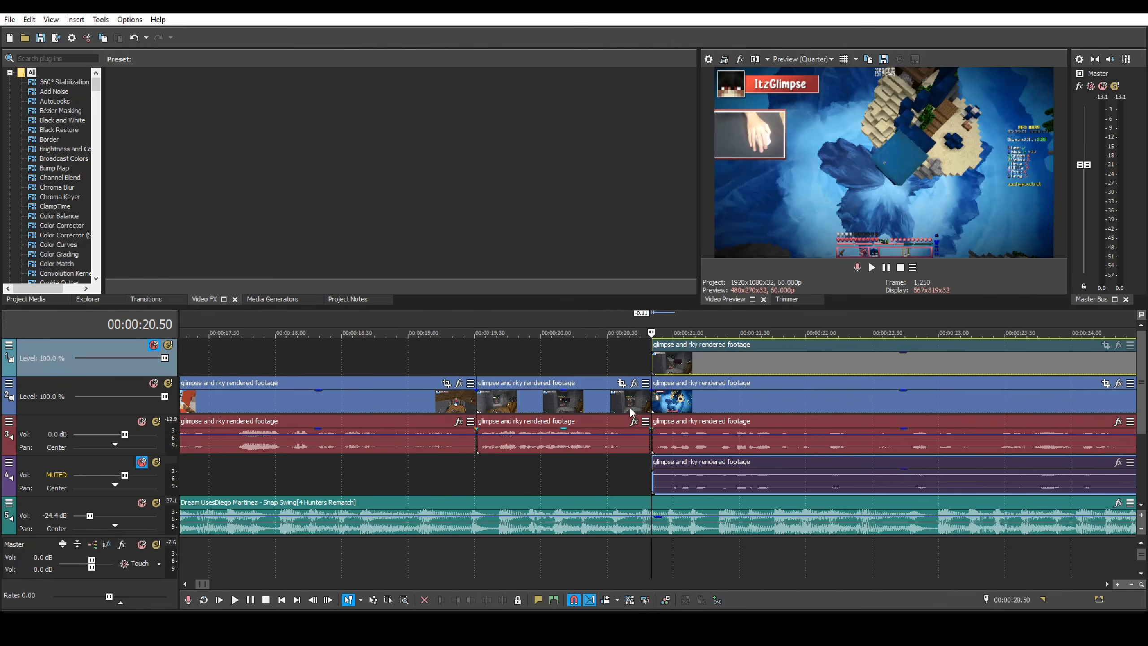
scroll(833, 449, "down", 3)
scroll(775, 410, "up", 3)
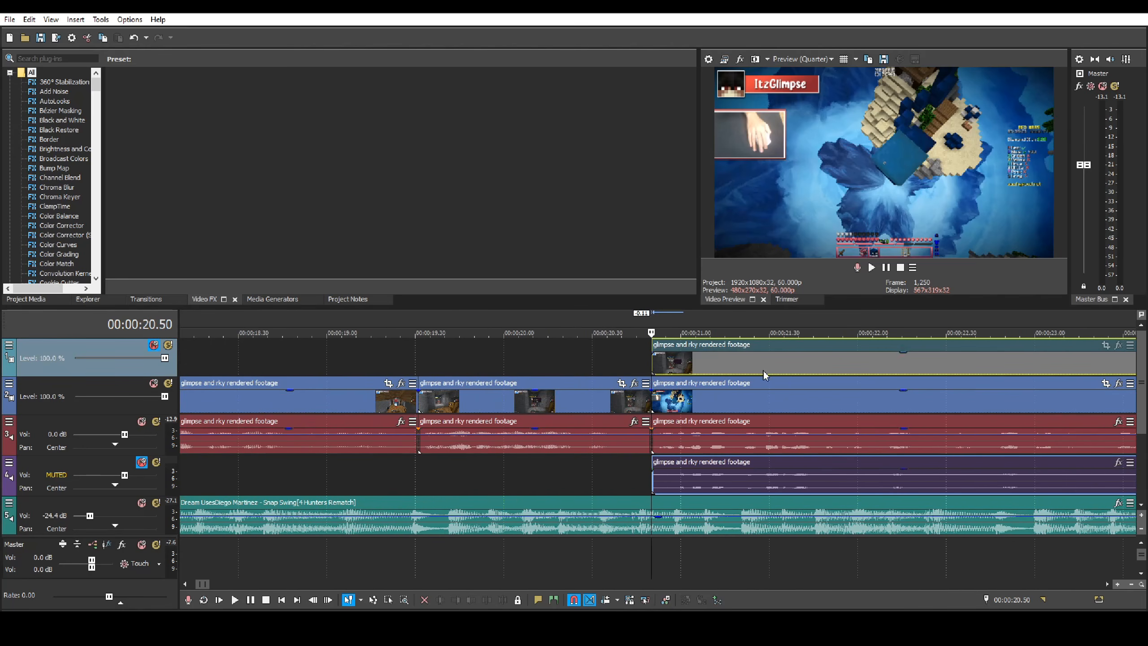
scroll(768, 418, "up", 3)
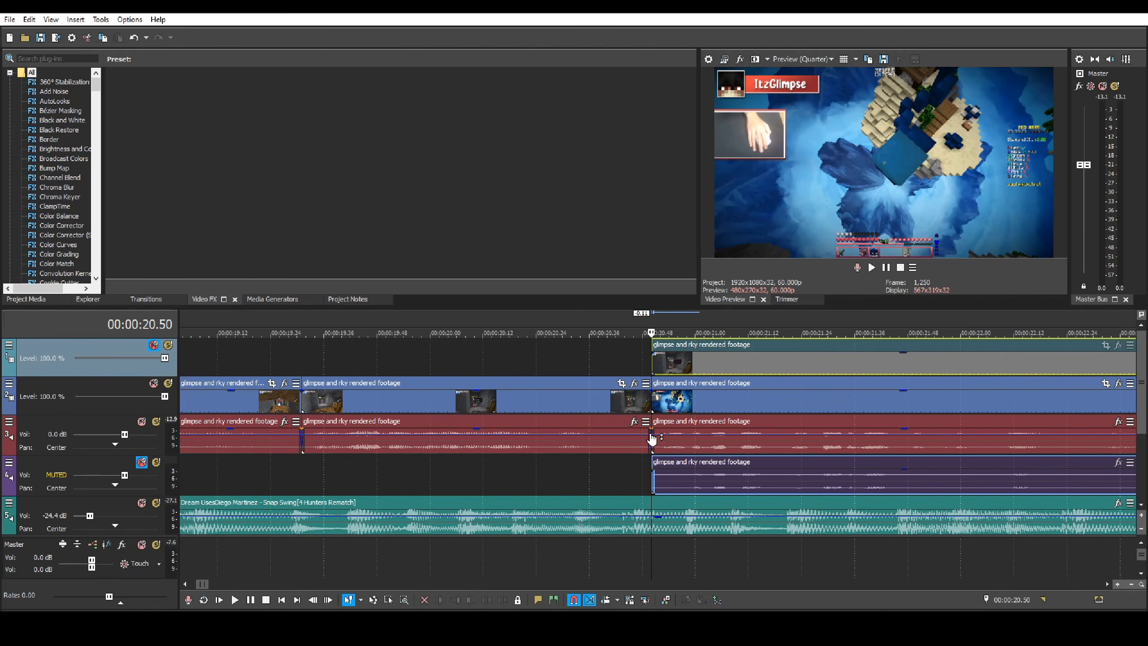
key("ctrl+z")
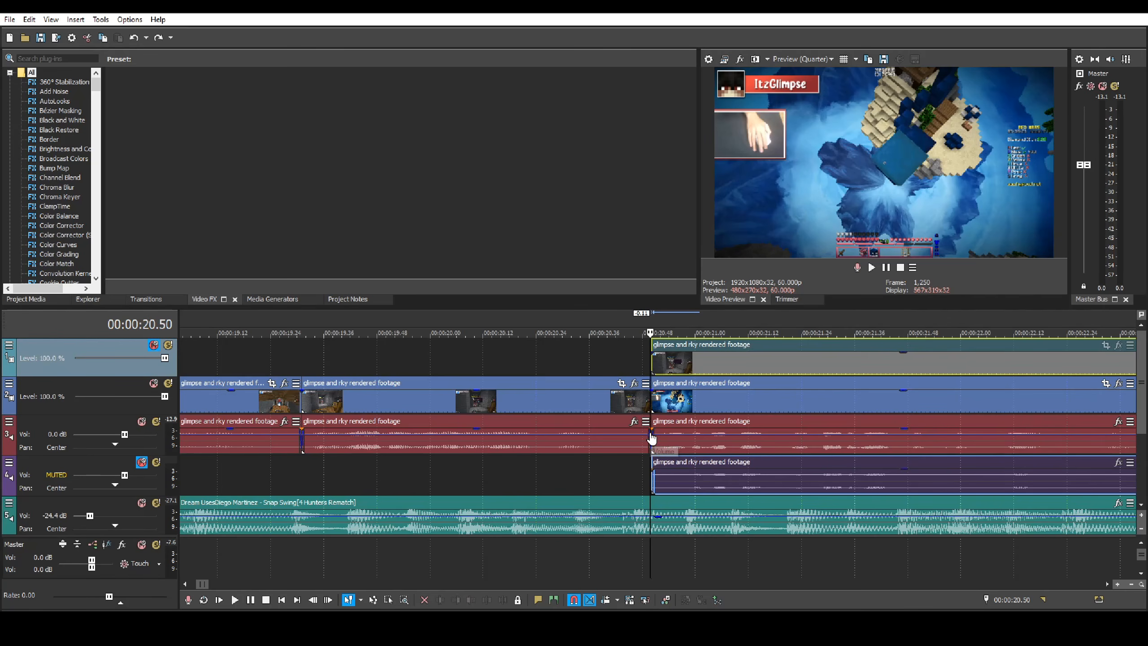
key("ctrl+y")
key("ctrl+z")
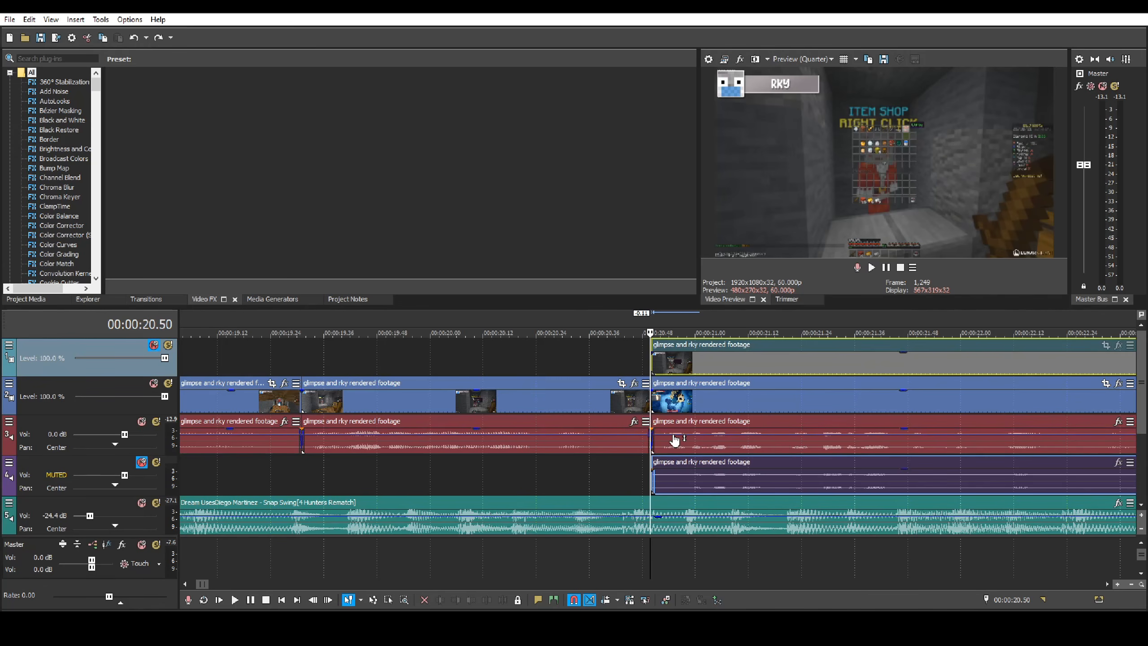
left_click(670, 440)
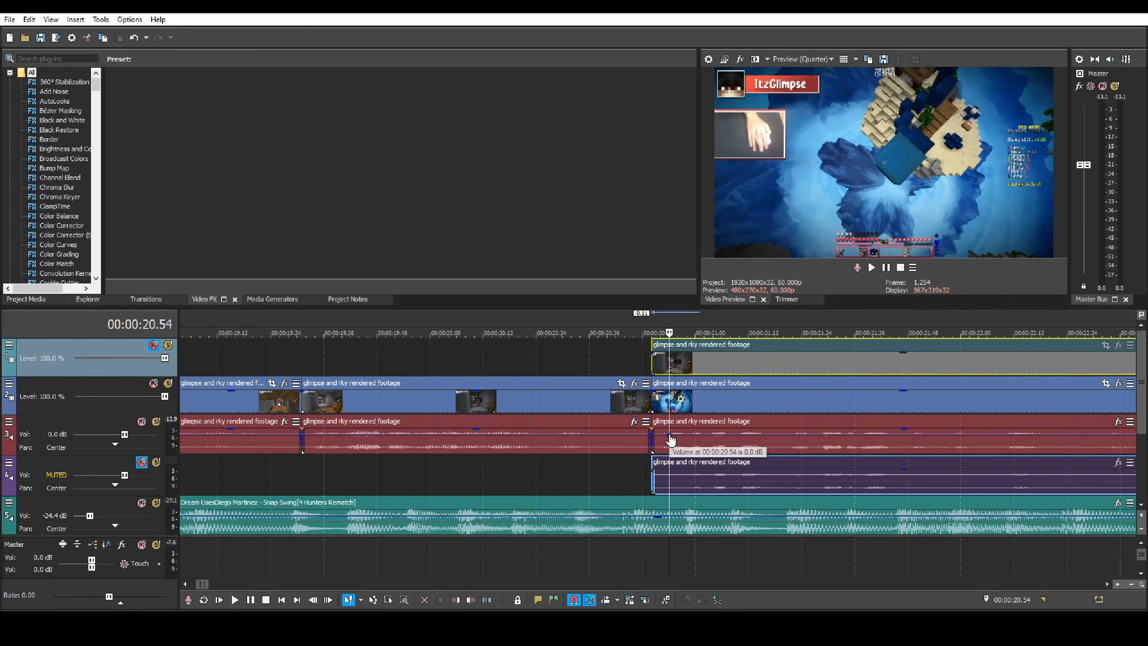
left_click_drag(670, 438, 639, 432)
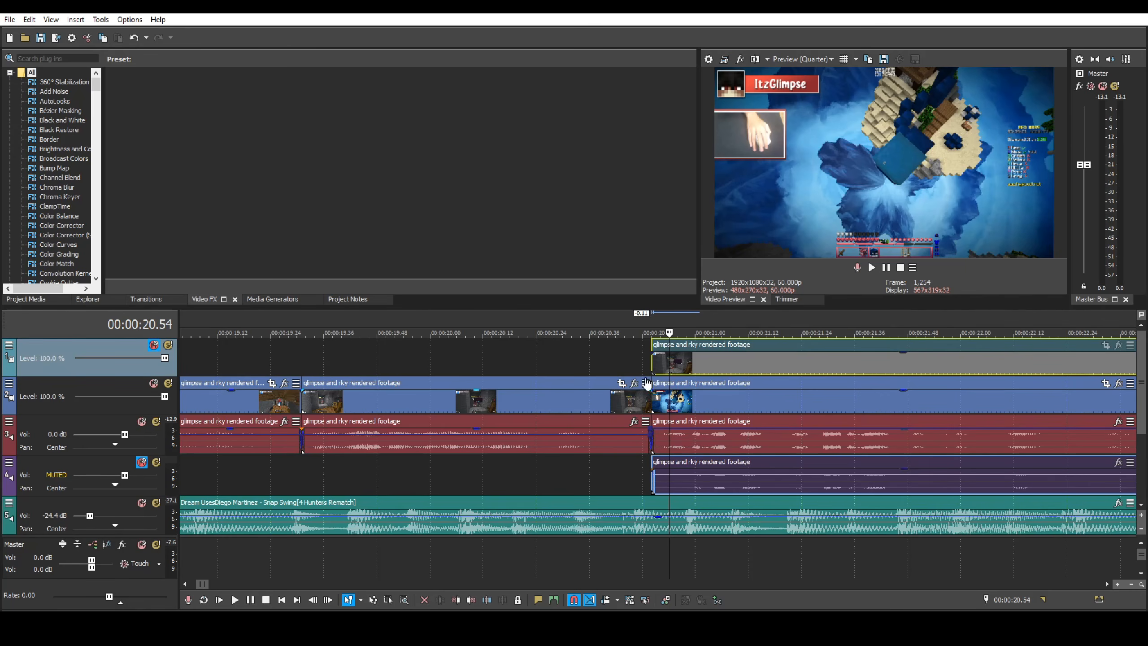
- Play the section from the cut near 00:00:20.50 to about 00:00:29.29 to judge the adjusted gameplay volume
left_click(639, 360)
key("space")
scroll(800, 407, "down", 3)
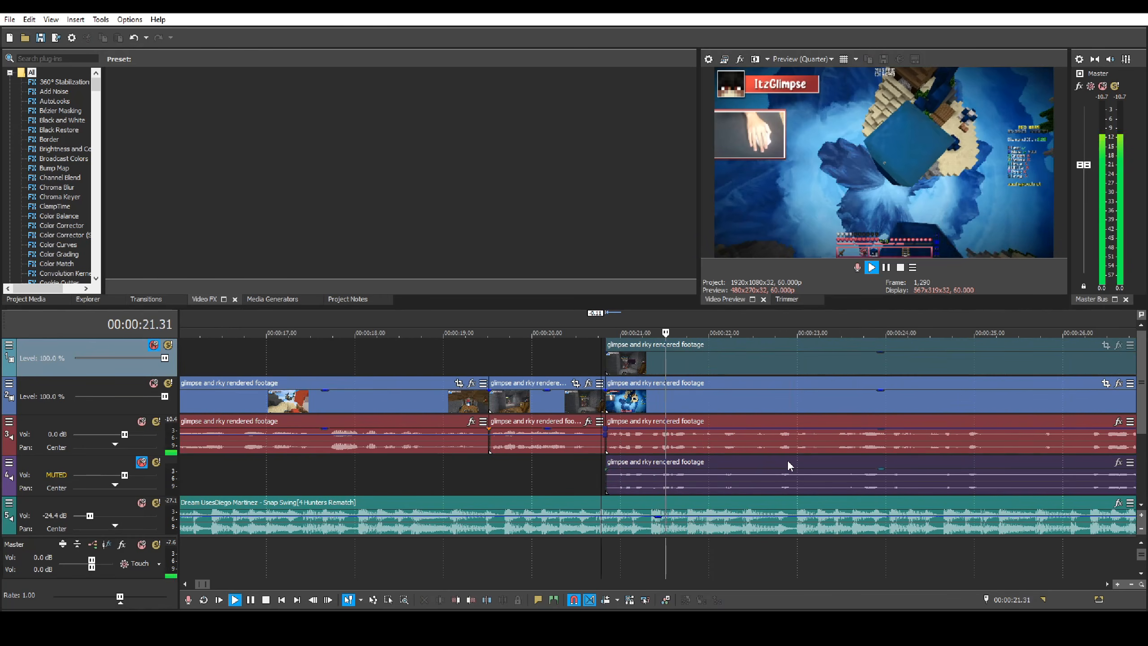
scroll(766, 454, "down", 2)
scroll(766, 454, "up", 4)
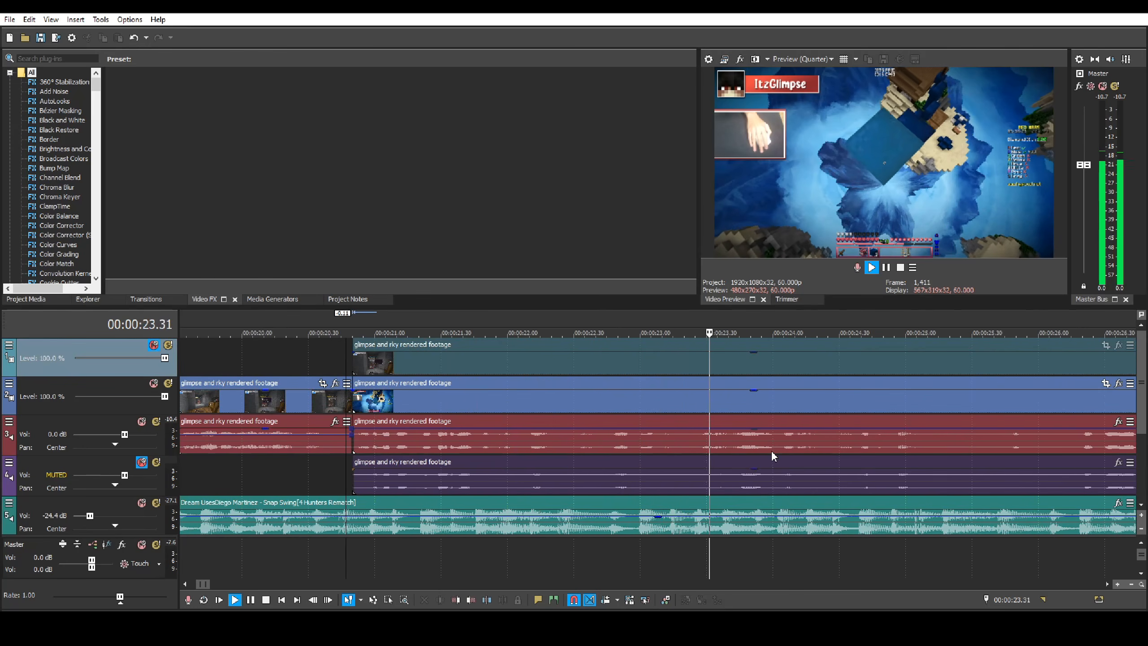
scroll(772, 450, "down", 2)
scroll(771, 451, "up", 2)
scroll(771, 451, "down", 2)
scroll(772, 451, "up", 2)
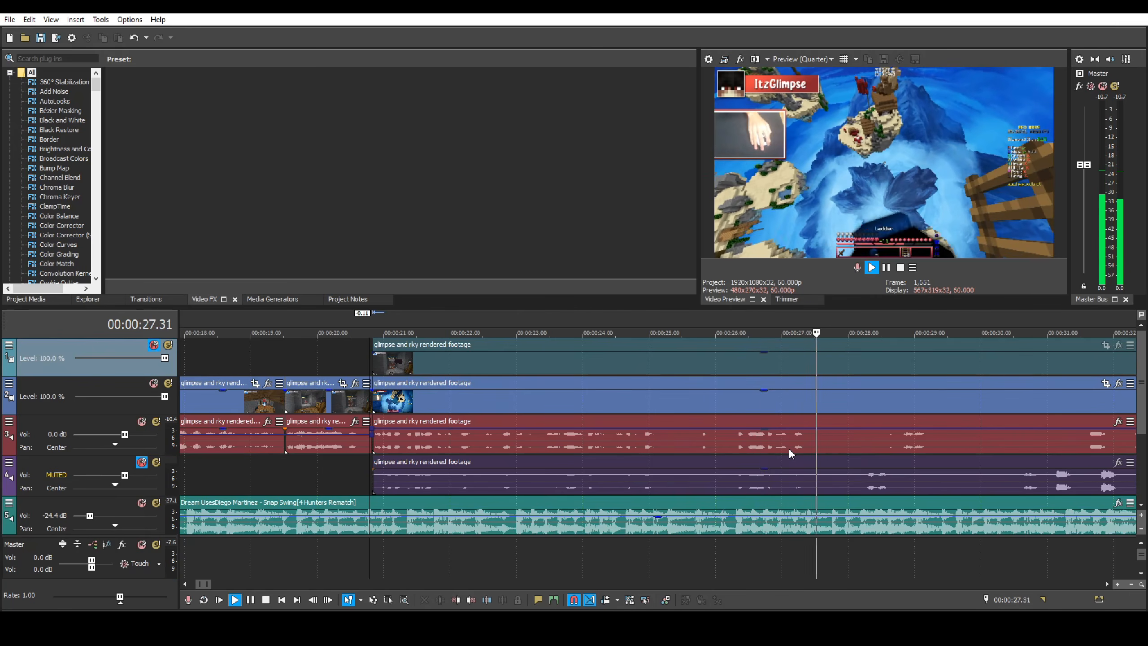
key("Return")
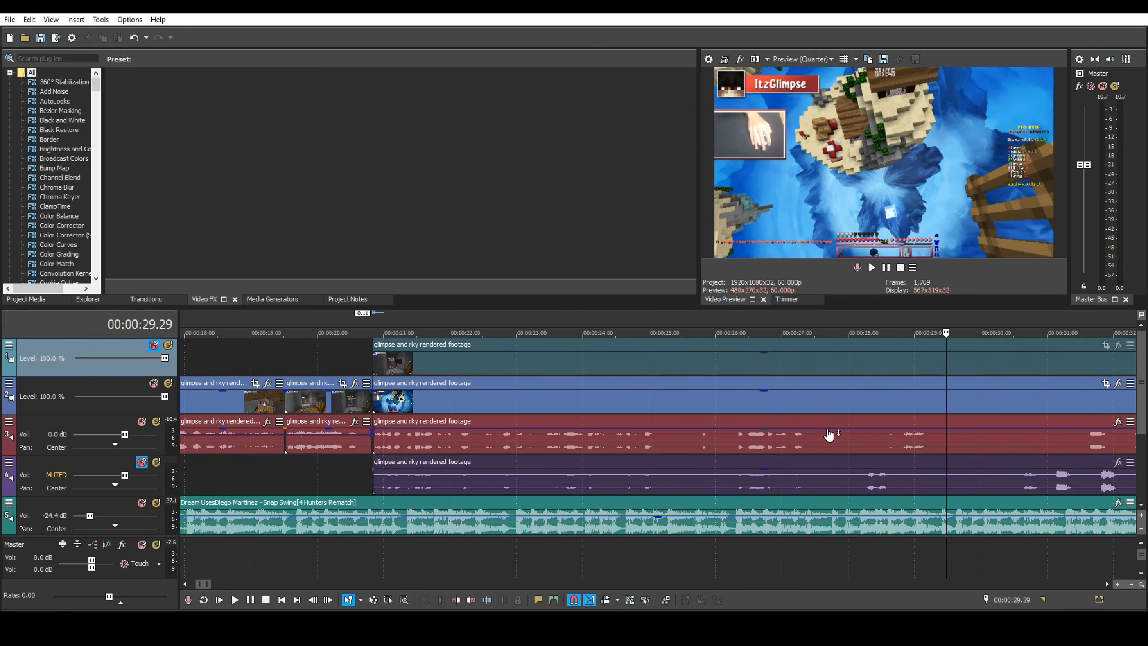
- Add volume points on the third track at 00:00:27.29 and 00:00:27.34, and lower the gameplay volume after them
left_click(784, 398)
scroll(587, 398, "down", 1)
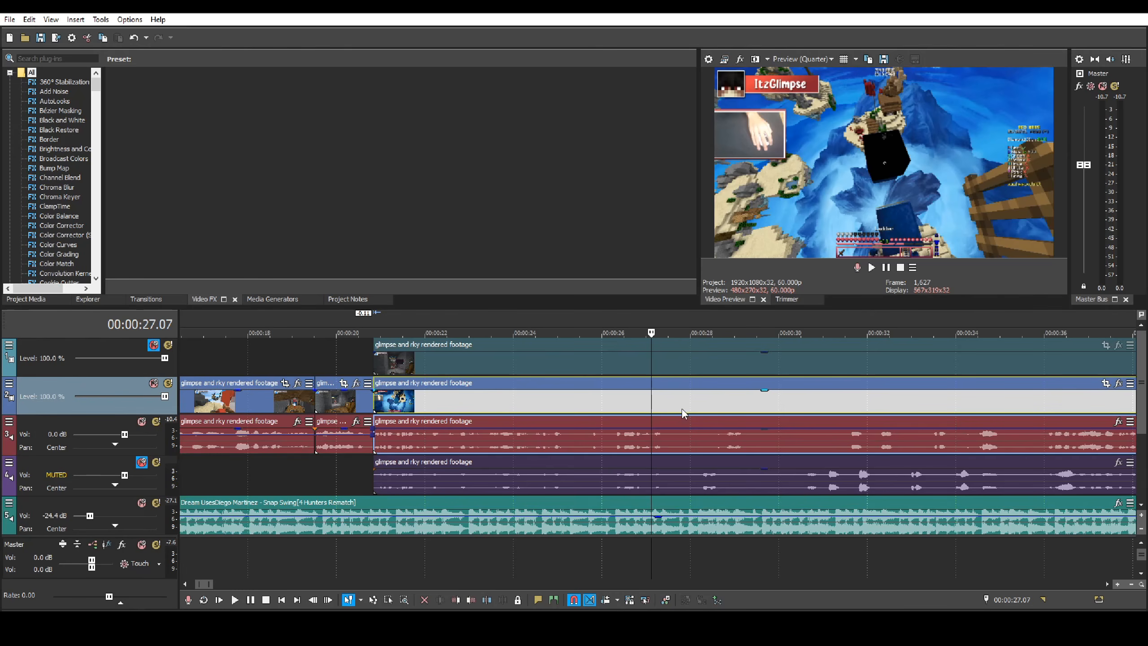
scroll(683, 414, "up", 2)
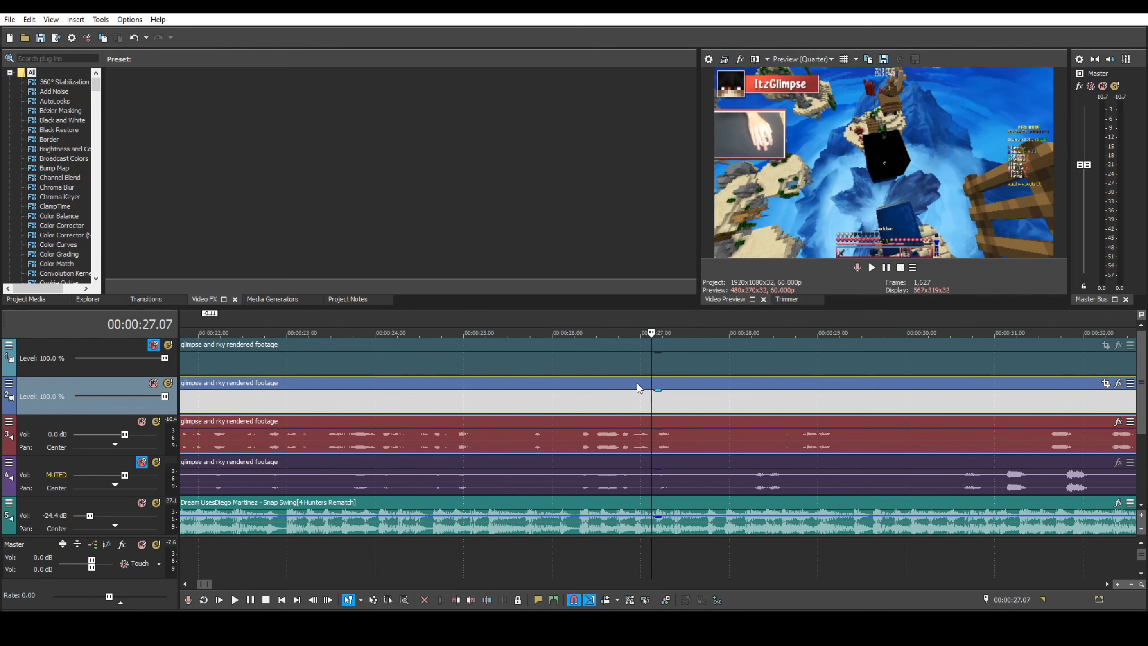
left_click(688, 408)
scroll(700, 411, "up", 3)
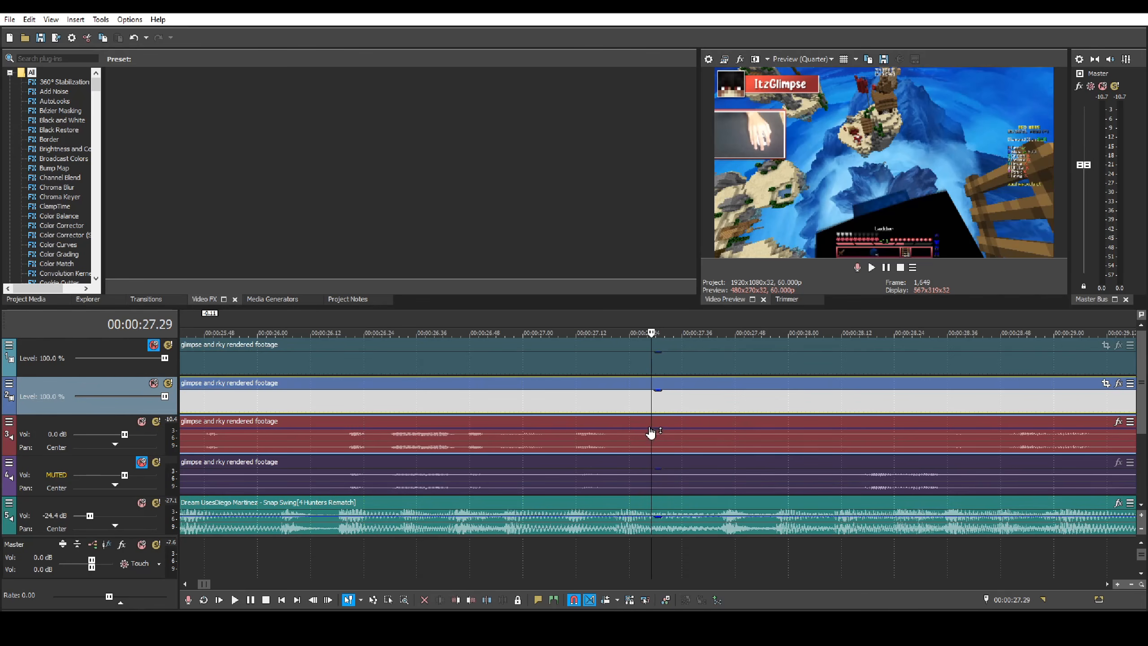
key("Left")
double_click(671, 429)
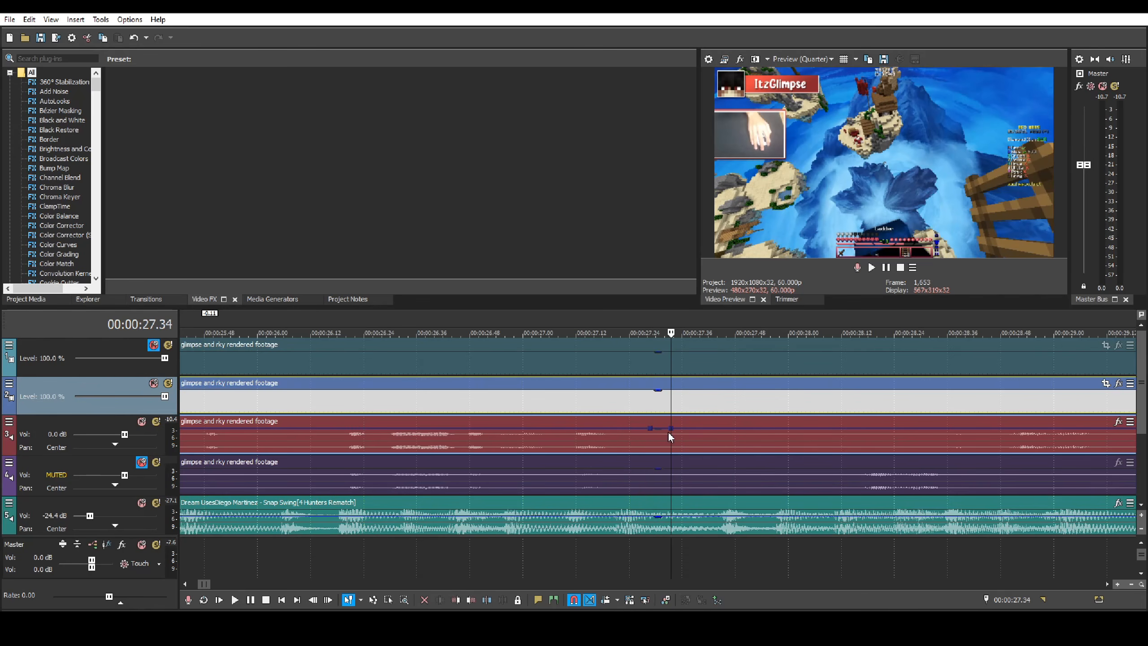
left_click_drag(675, 434, 634, 441)
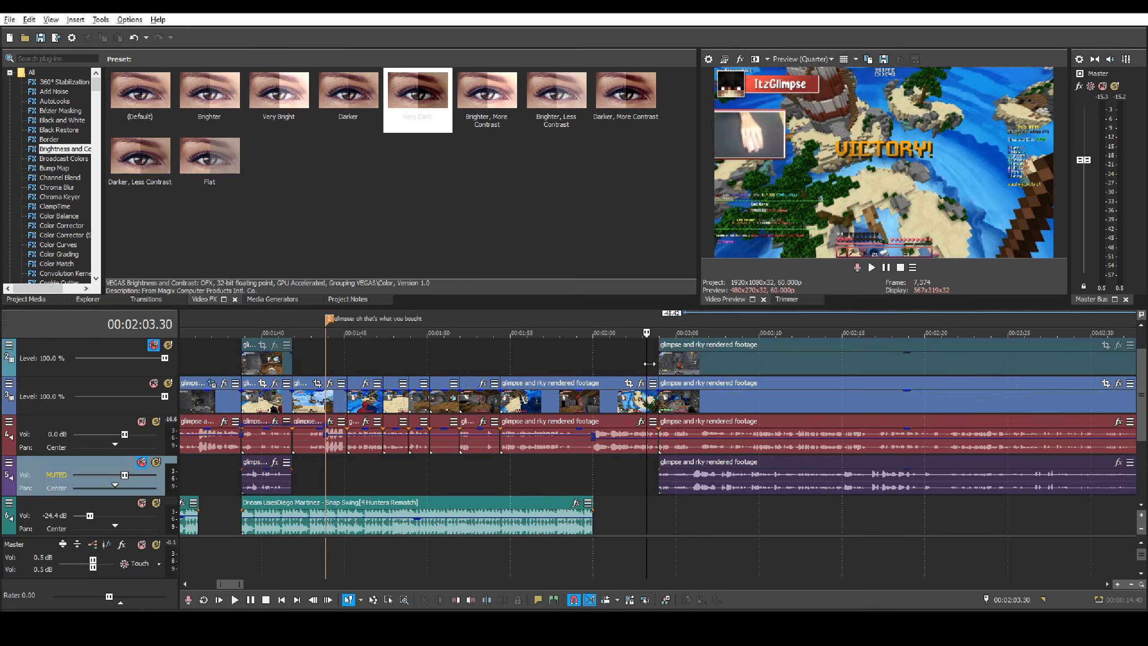
- Examine and play the Whoosh Sound Effects clip at the transition after the victory scene, starting from 00:02:03.30
scroll(658, 427, "up", 4)
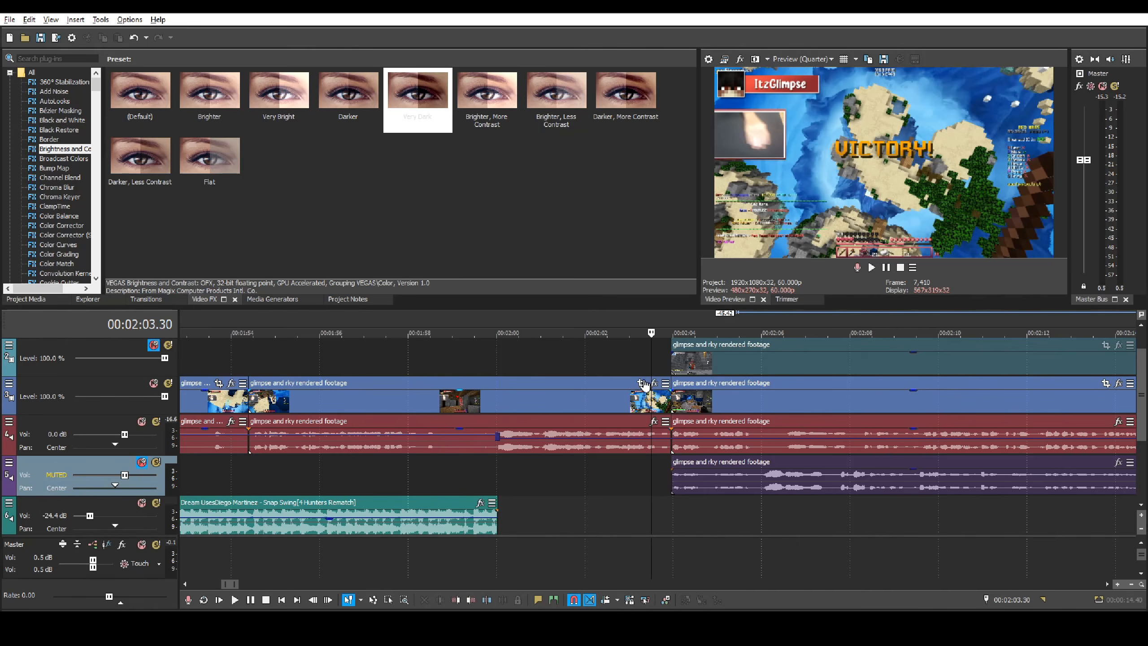
mouse_move(652, 369)
left_mouse_down()
mouse_move(619, 365)
mouse_move(716, 365)
mouse_move(653, 365)
left_mouse_up()
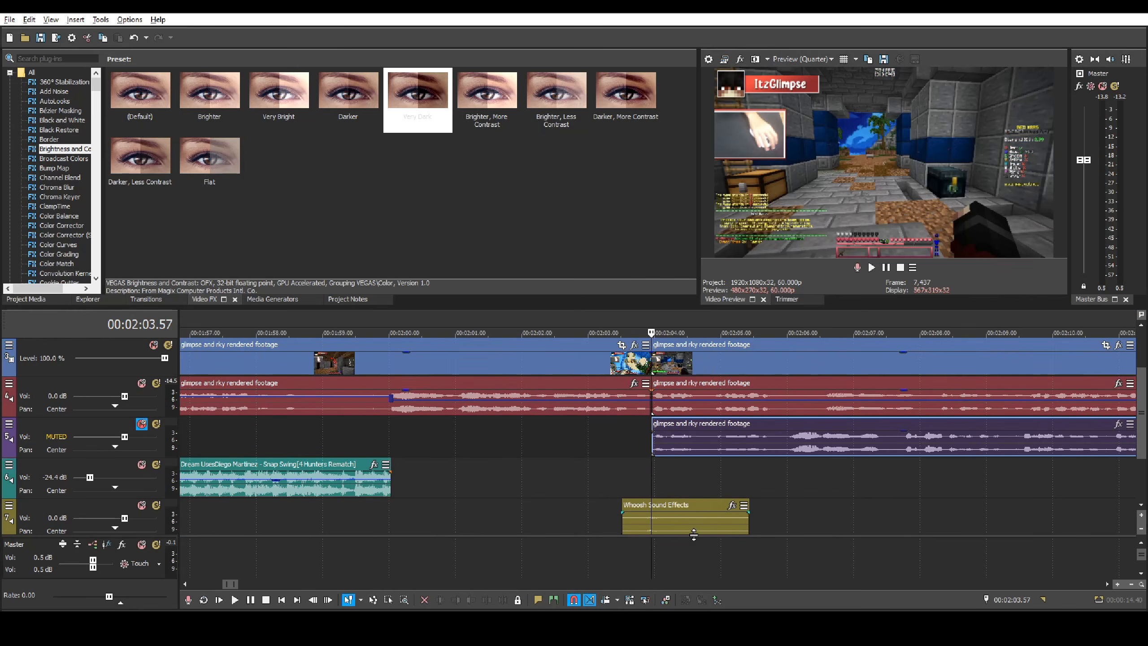
scroll(690, 531, "up", 1)
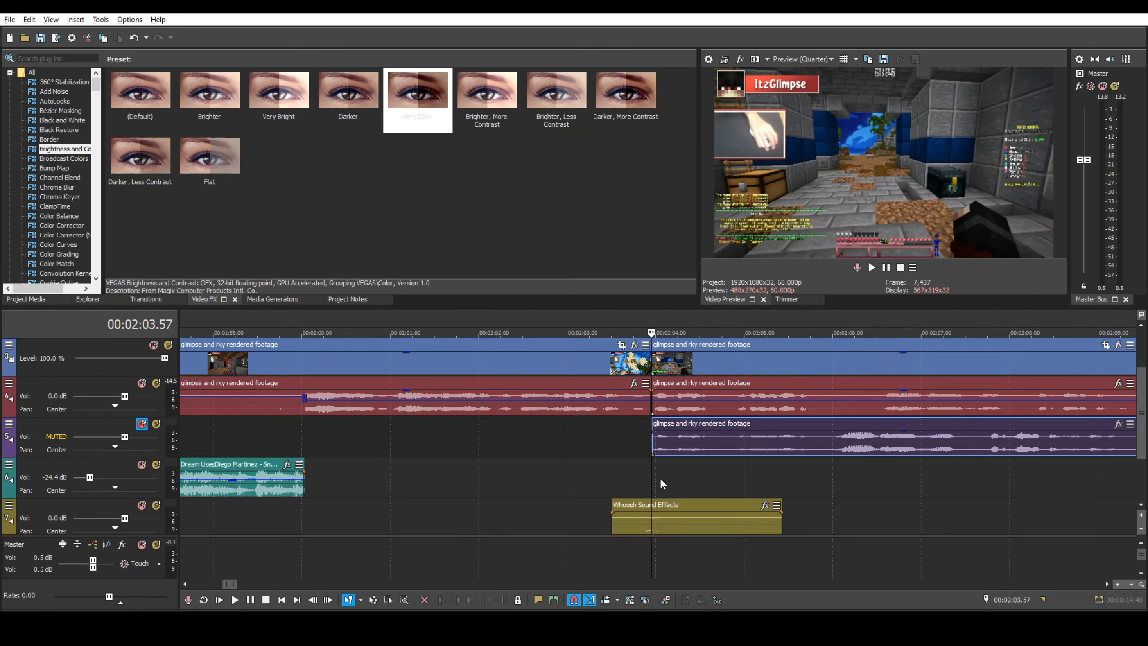
left_click(629, 485)
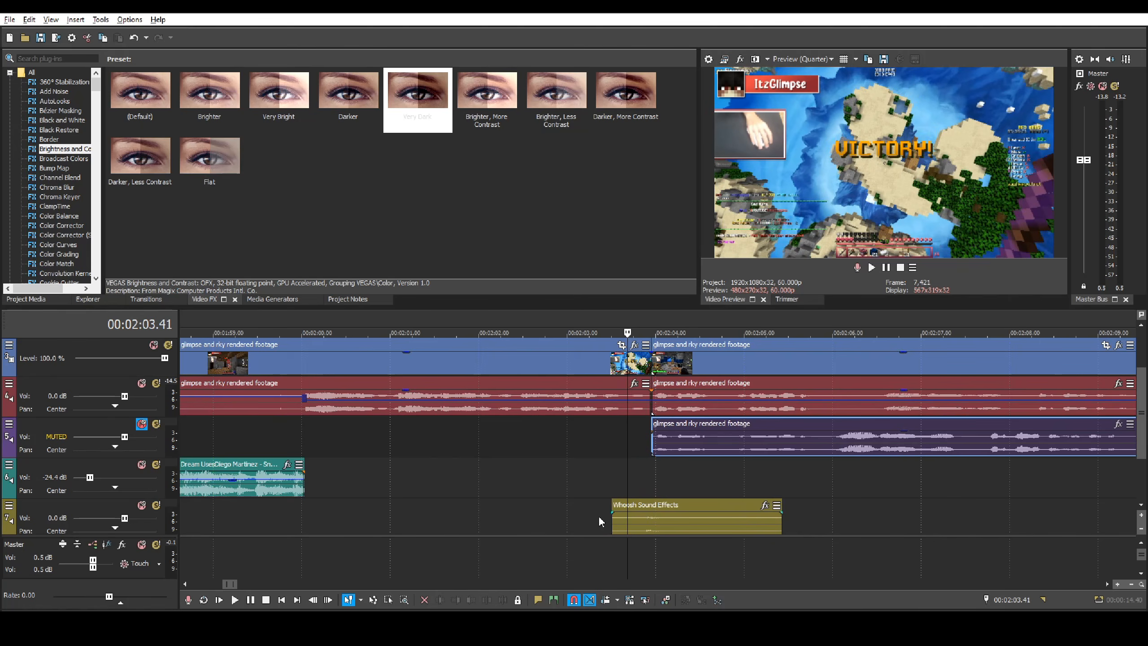
left_click(614, 508)
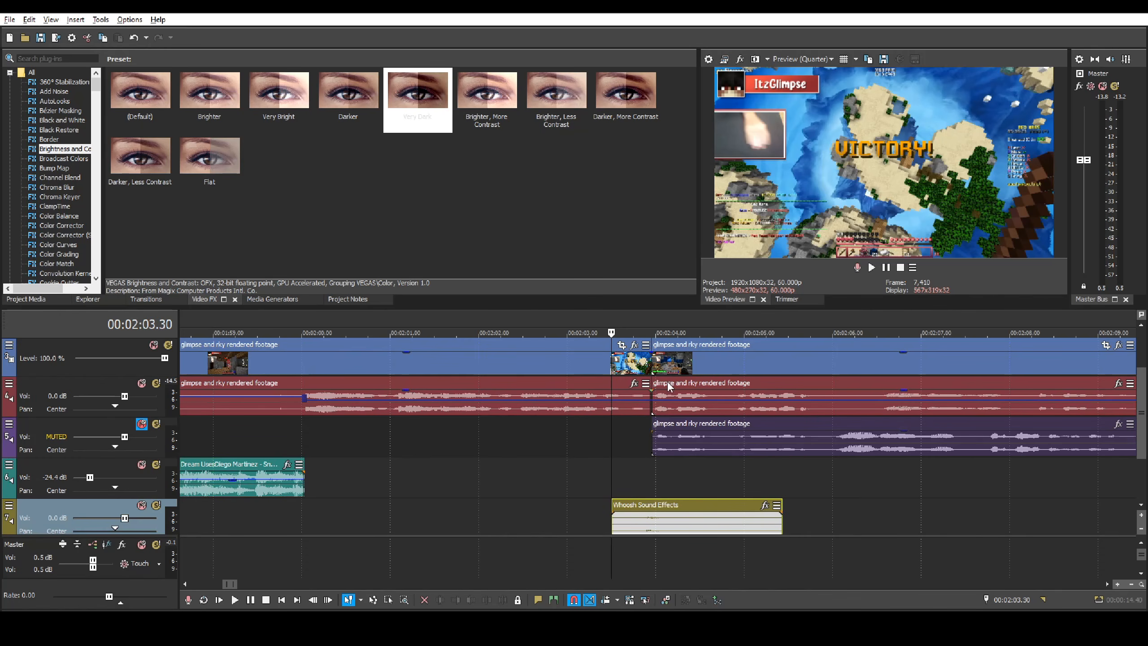
key("space")
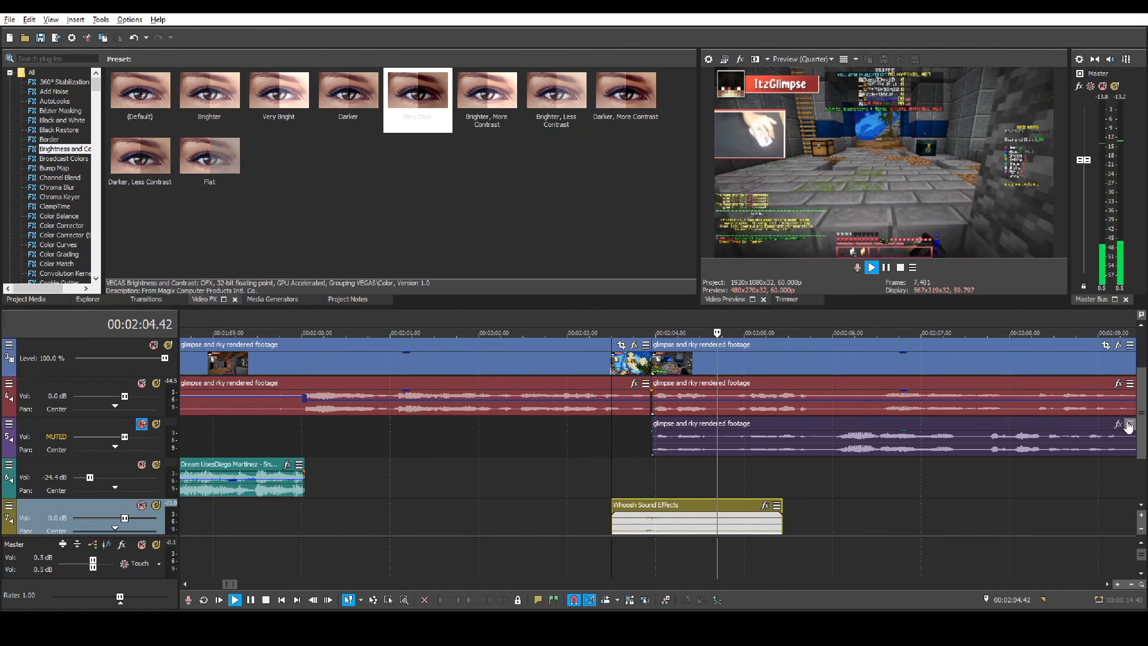
scroll(1144, 426, "up", 1)
key("space")
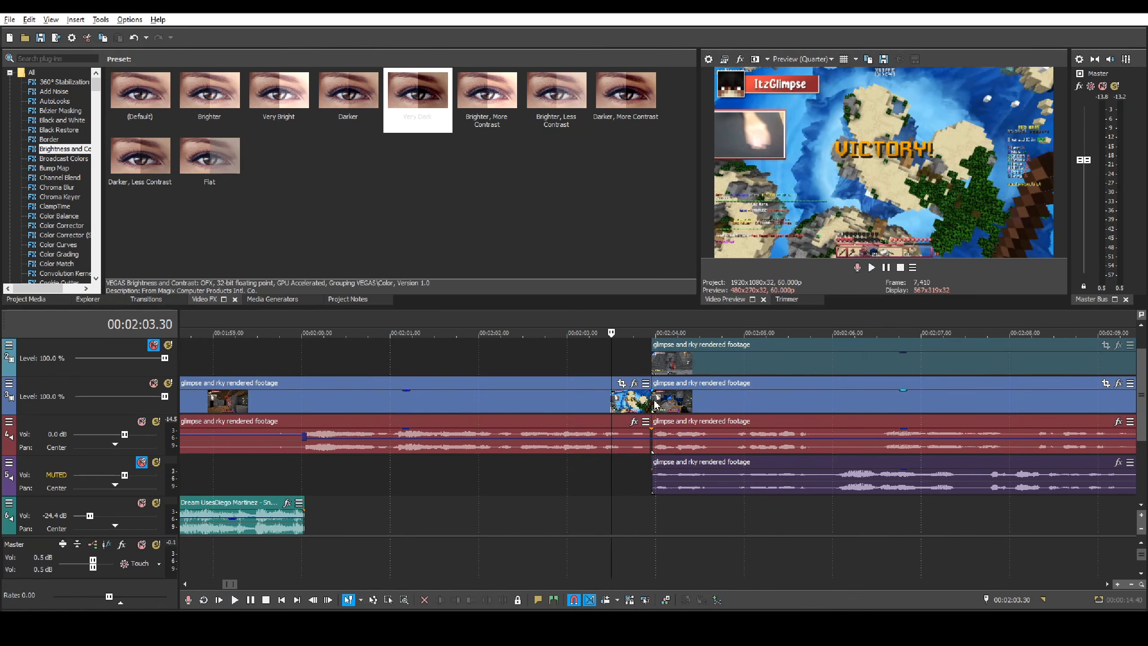
- Split the gameplay video and its audio at 00:02:03.21, shortly before the cut that ends the victory scene
scroll(660, 400, "up", 3)
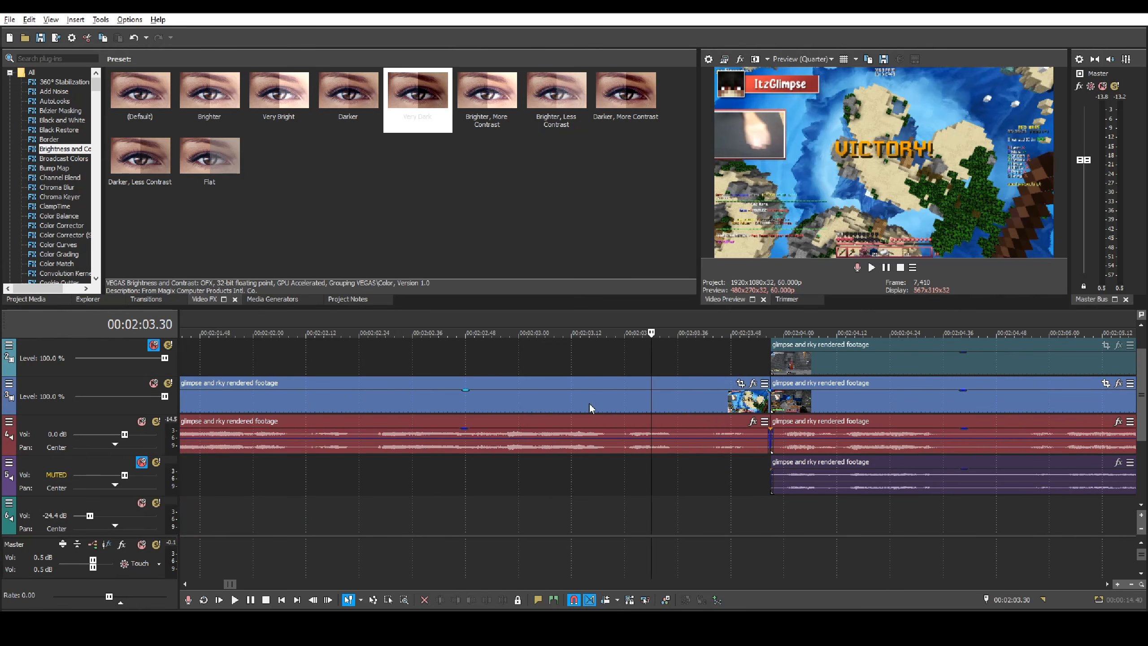
scroll(345, 399, "down", 2)
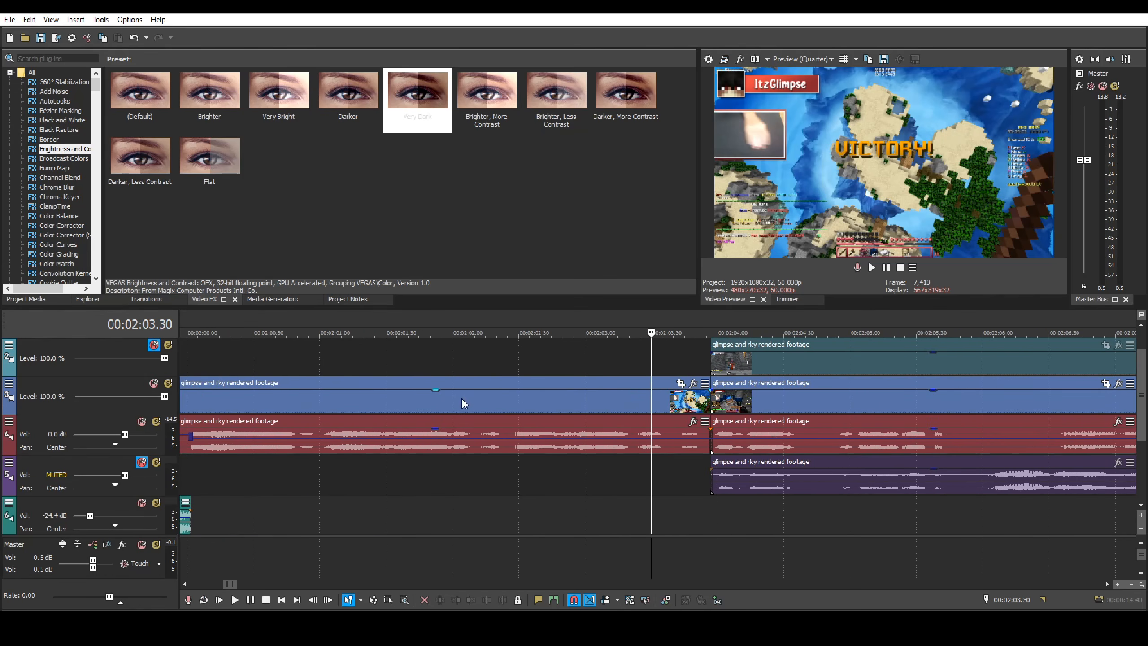
left_click(640, 423)
scroll(640, 423, "up", 3)
left_click(640, 407)
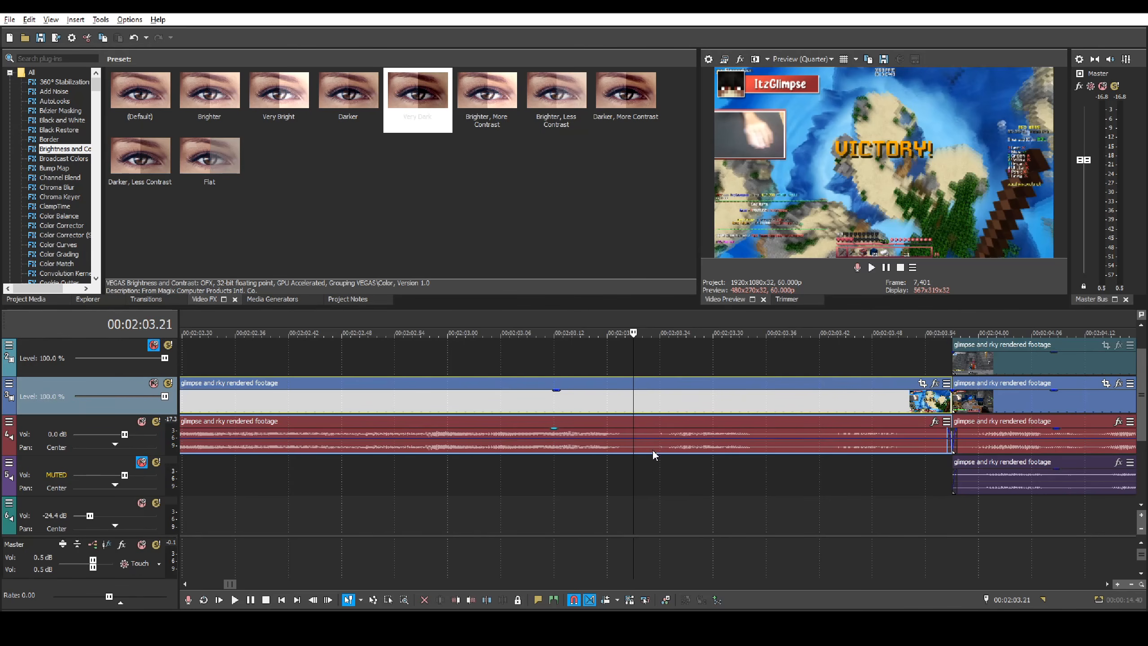
key("space")
key("space")
key("s")
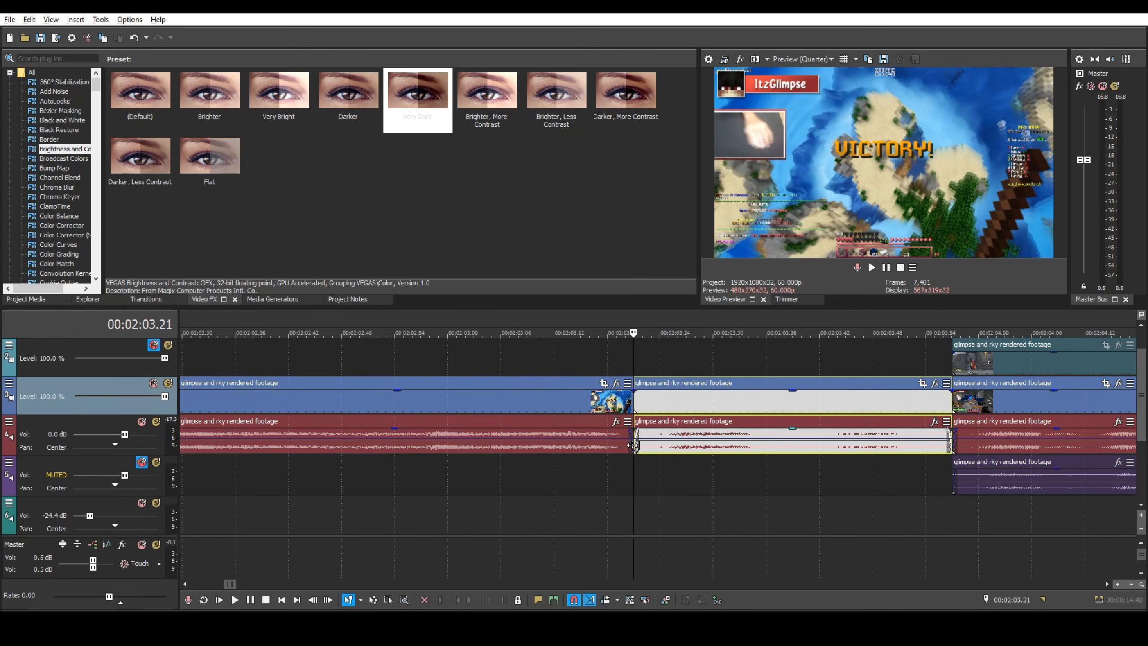
left_click(633, 445)
scroll(634, 445, "down", 4)
left_click(673, 425)
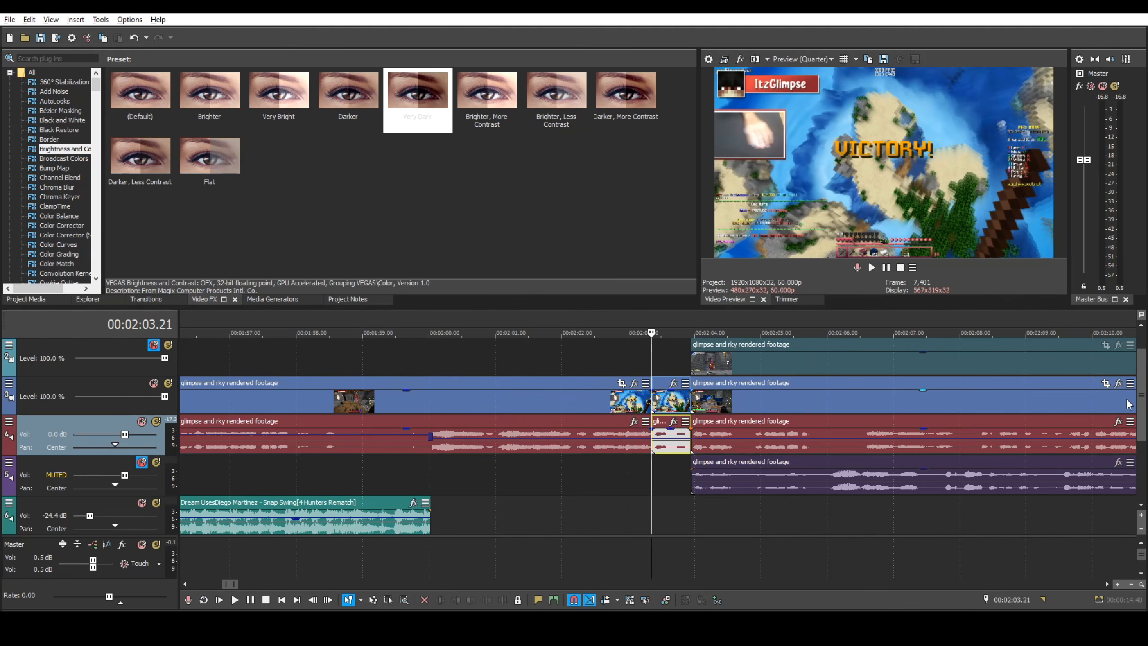
- Apply the "usual blurmocurves" filter package to the short victory segment just before the cut
scroll(784, 456, "up", 3)
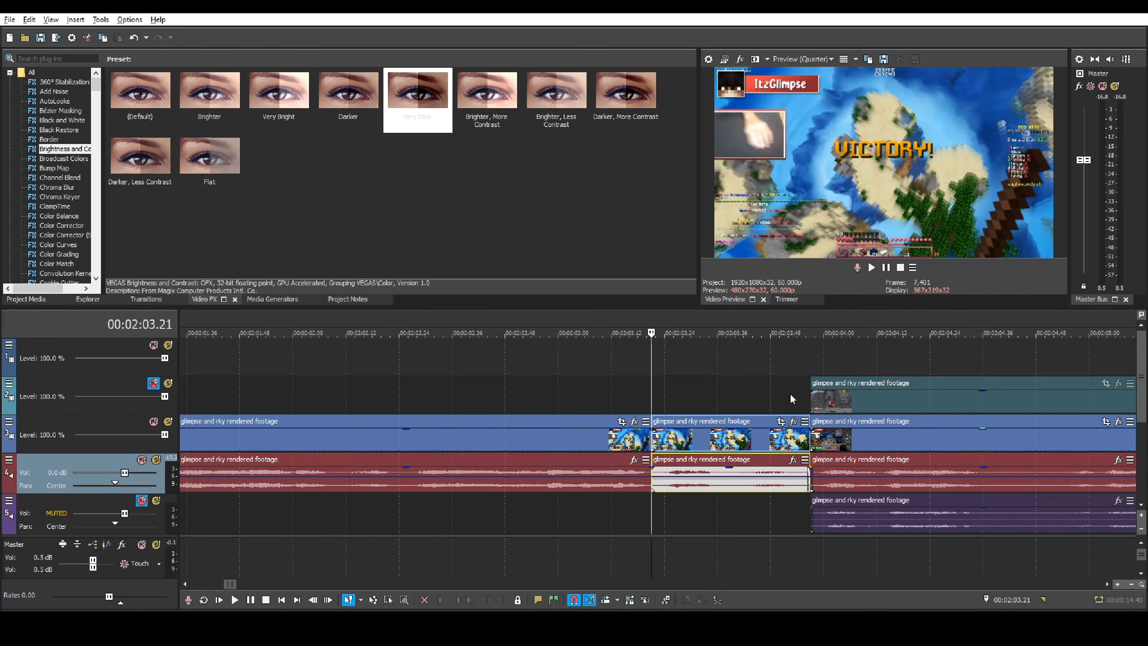
left_click(1141, 504)
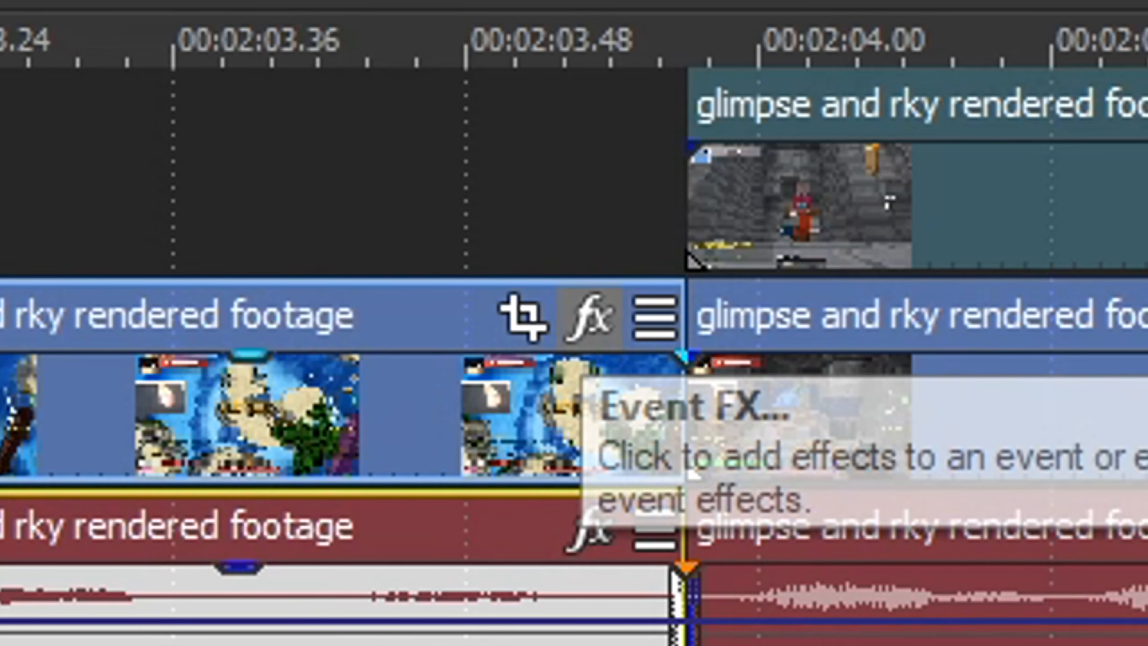
left_click(590, 315)
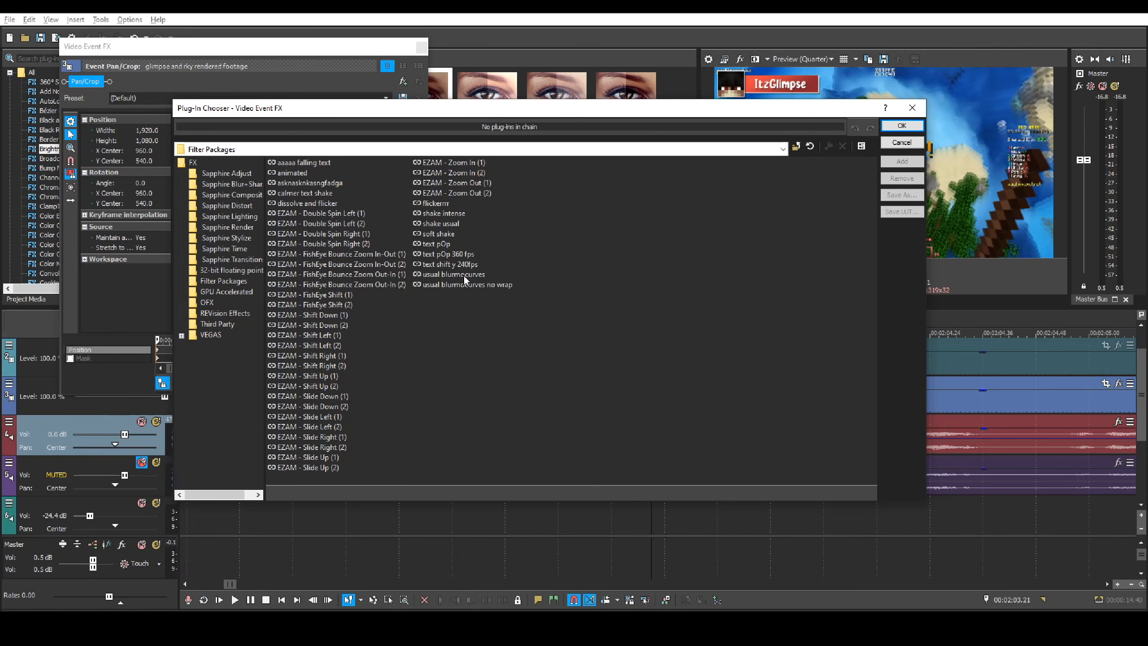
left_click(445, 276)
left_click(899, 126)
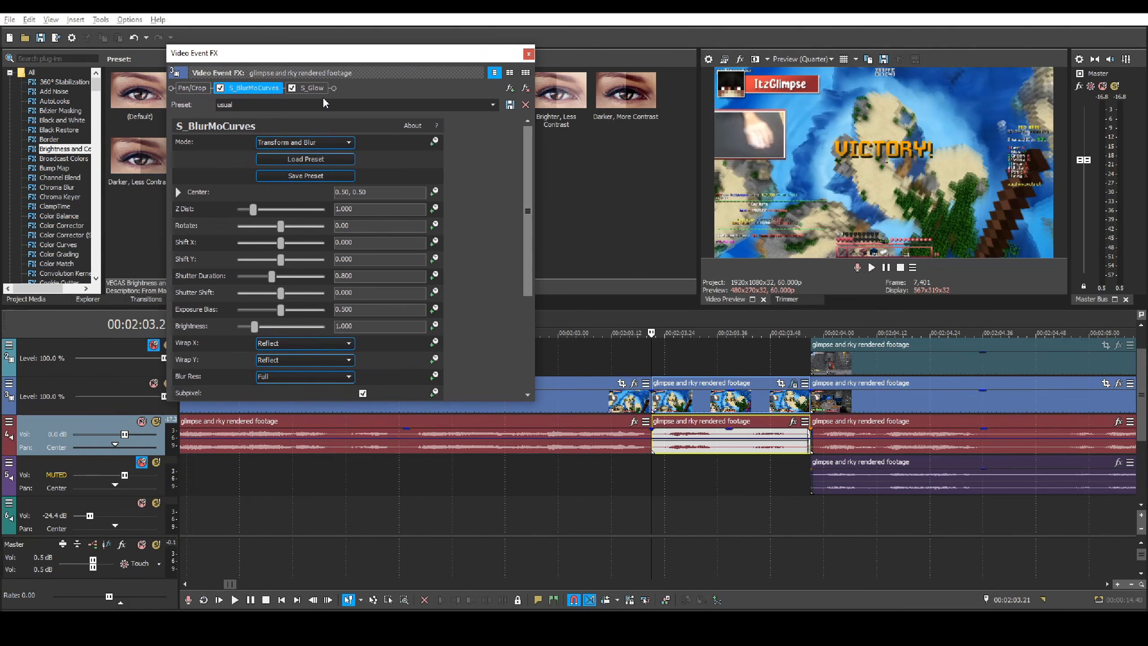
- Compare the victory segment with S_Glow switched off and on, and return to the S_BlurMoCurves settings
left_click(309, 90)
left_click(292, 88)
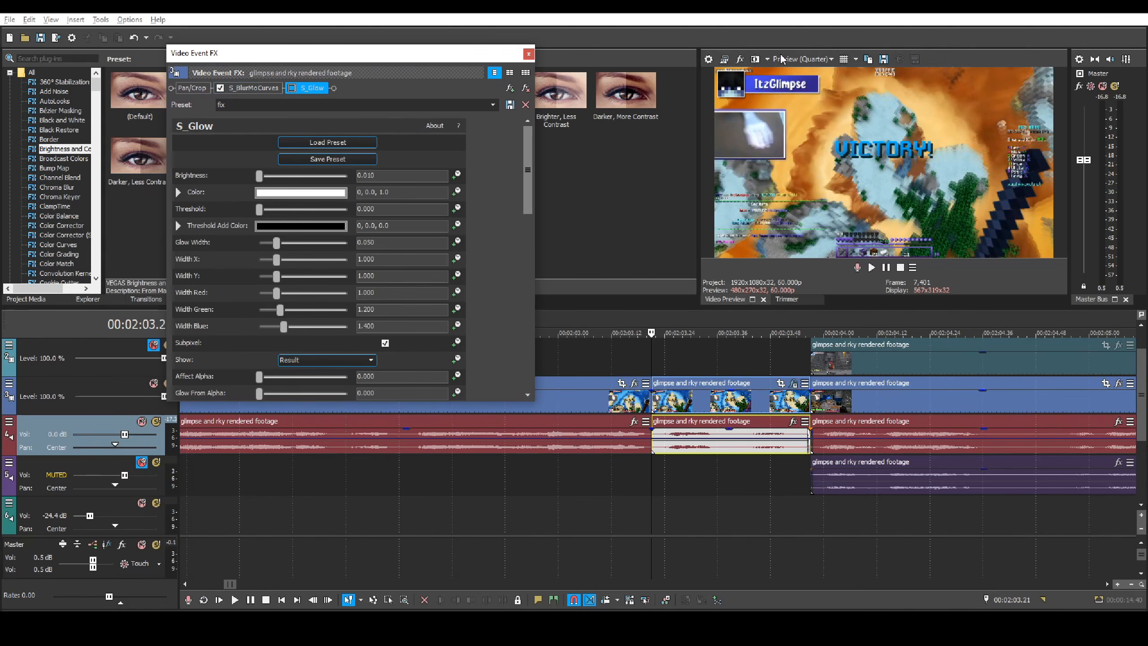
left_click(292, 89)
left_click(278, 89)
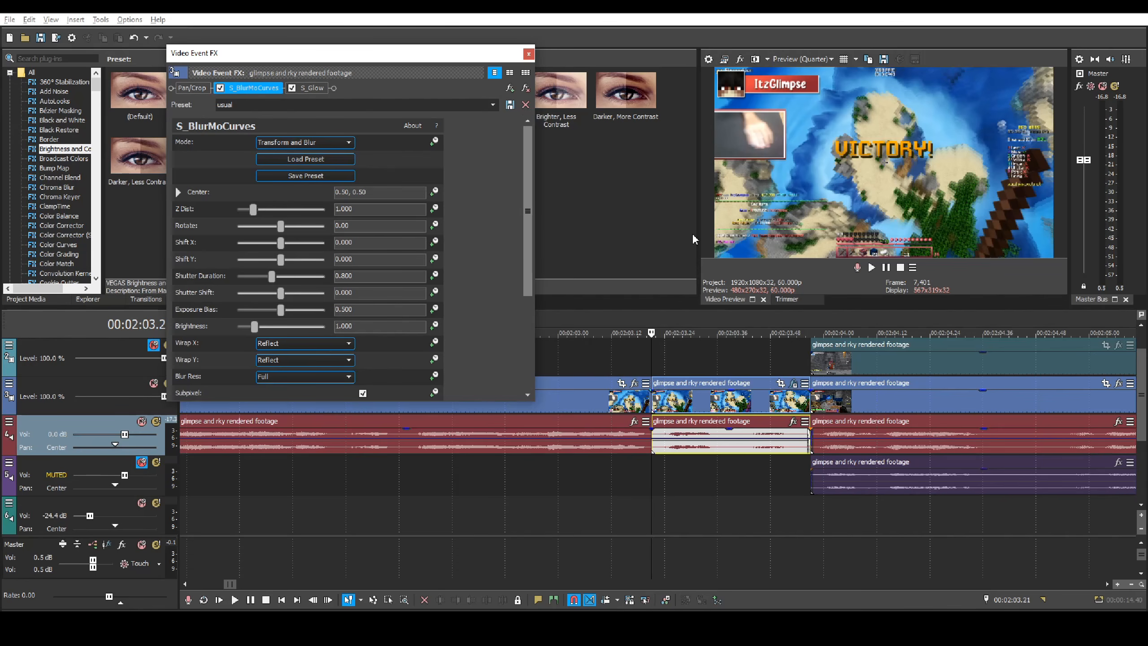
- Animate Shift X in S_BlurMoCurves on the victory segment, with a keyframe at value 0 at 00:00:00.29
left_click_drag(652, 332, 781, 333)
scroll(818, 398, "up", 2)
key("space")
key("space")
scroll(768, 423, "down", 2)
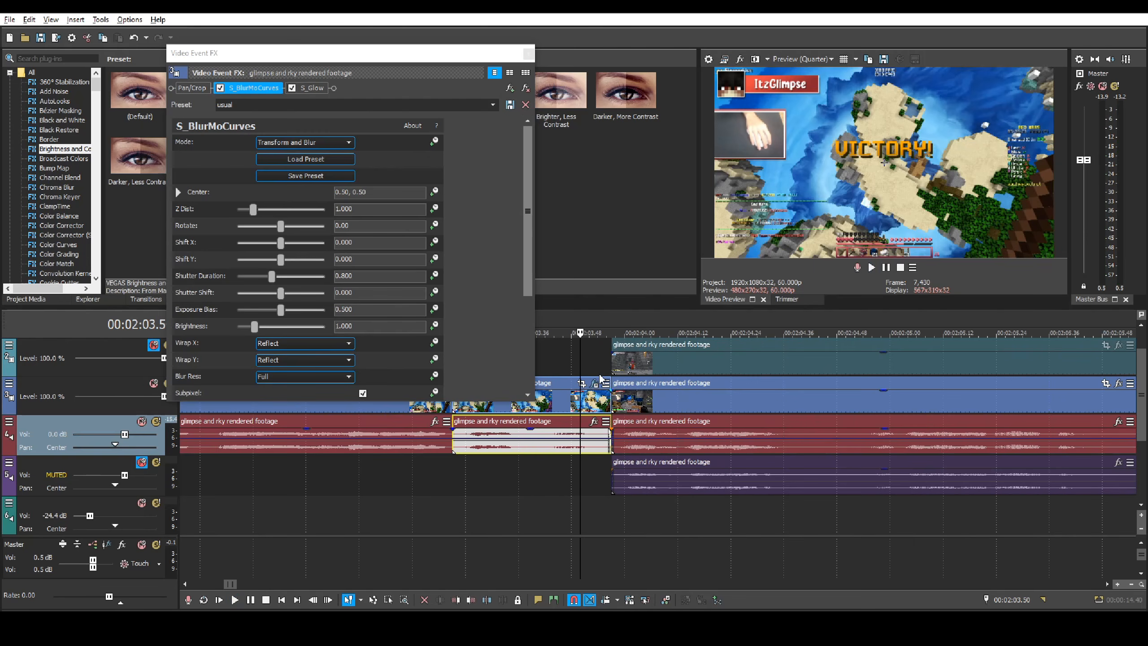
left_click(580, 364)
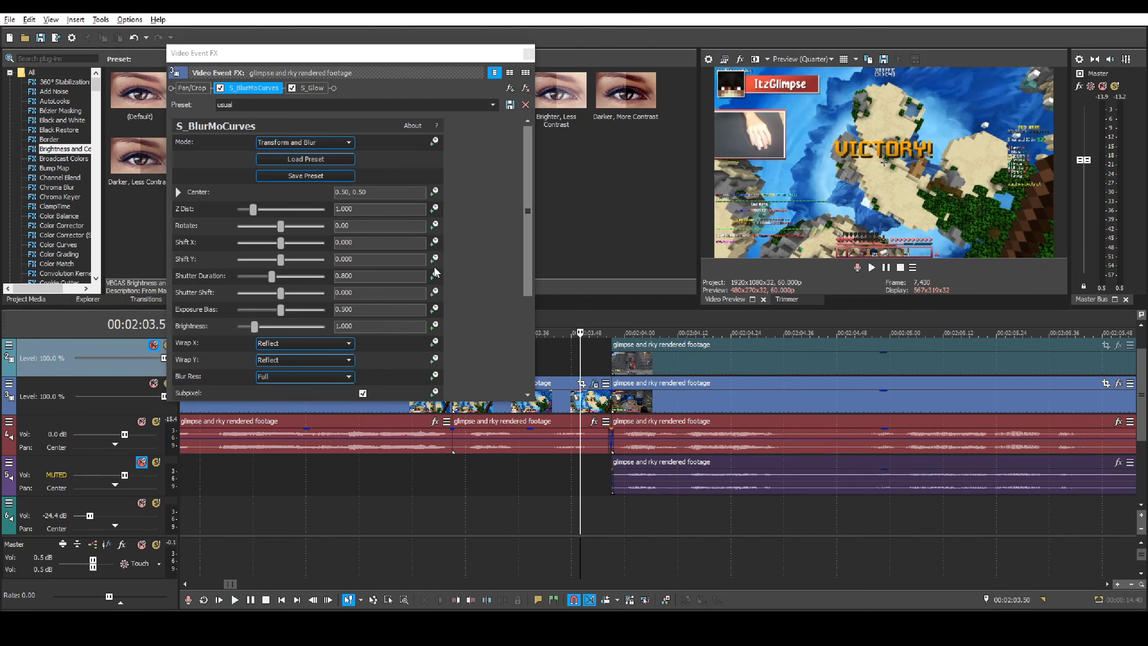
left_click(481, 266)
left_click(359, 549)
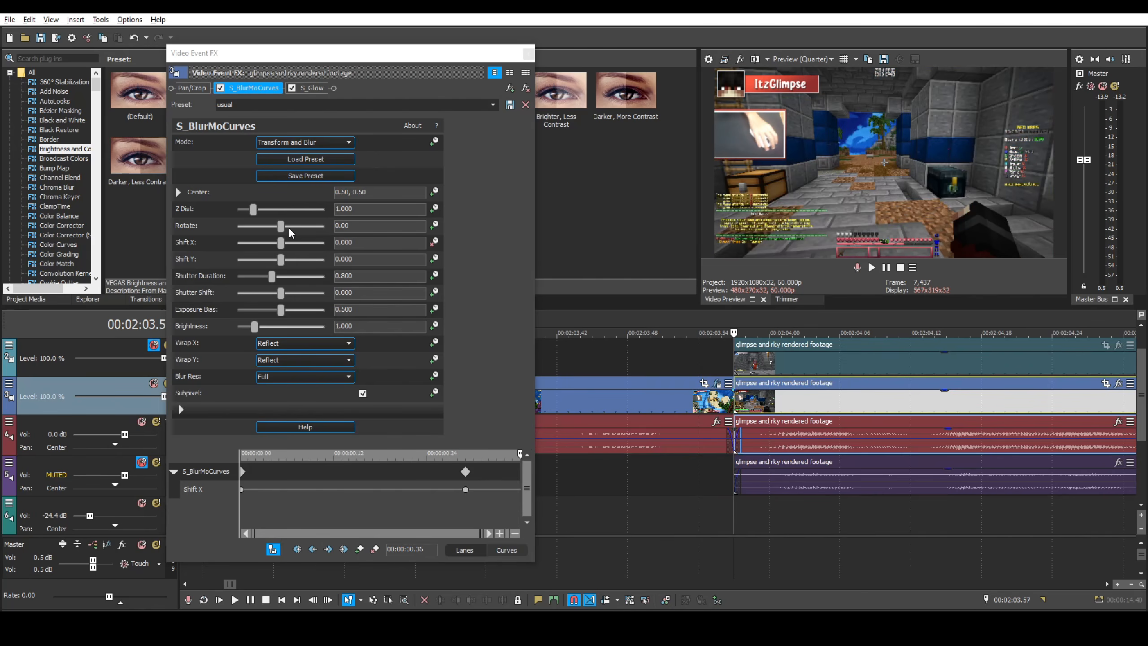
- Set Shift X to -0.500 at 00:00:00.36, the segment's end, and change the 00:00:00.29 keyframe to Slow Fade
left_click(281, 242)
left_click_drag(282, 244, 237, 244)
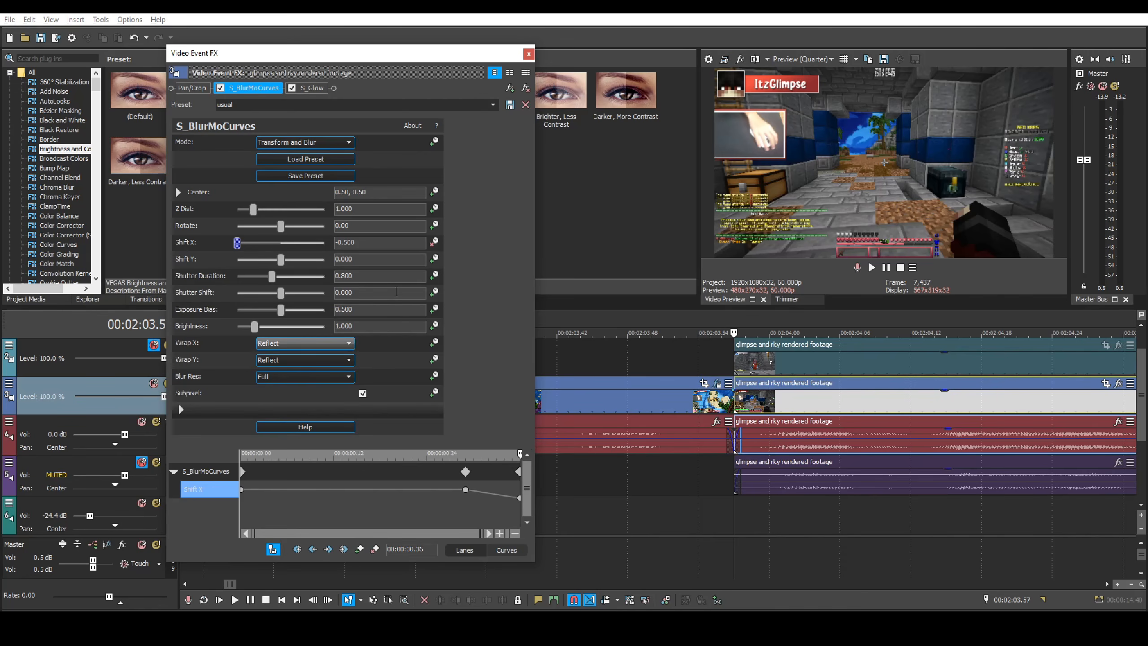
left_click(465, 489)
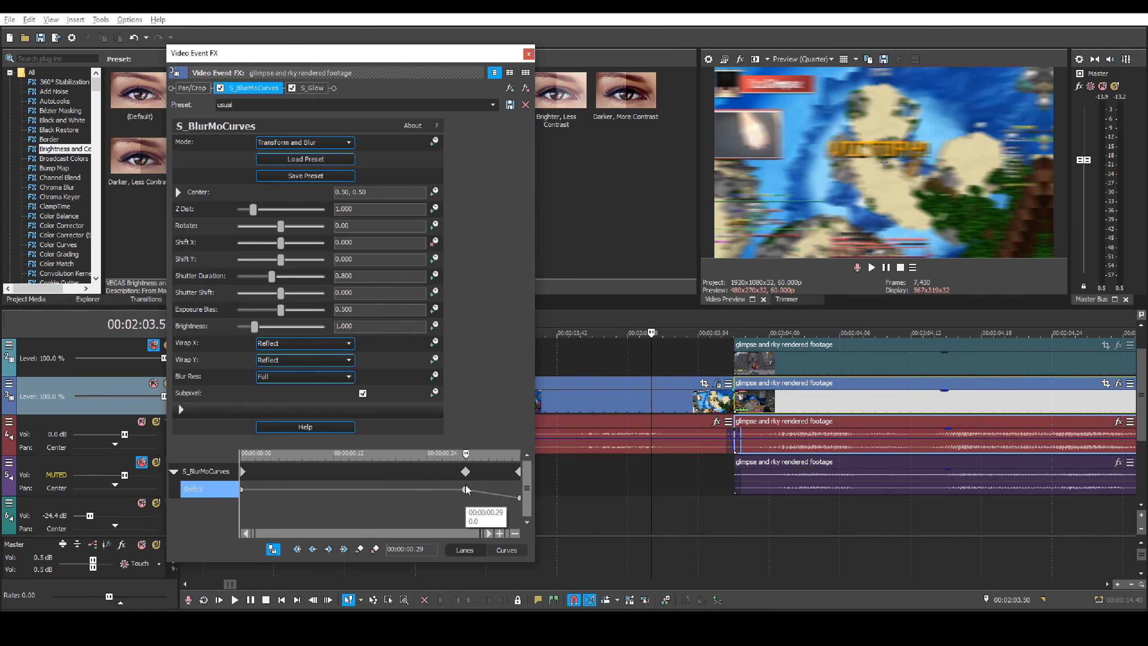
right_click(466, 490)
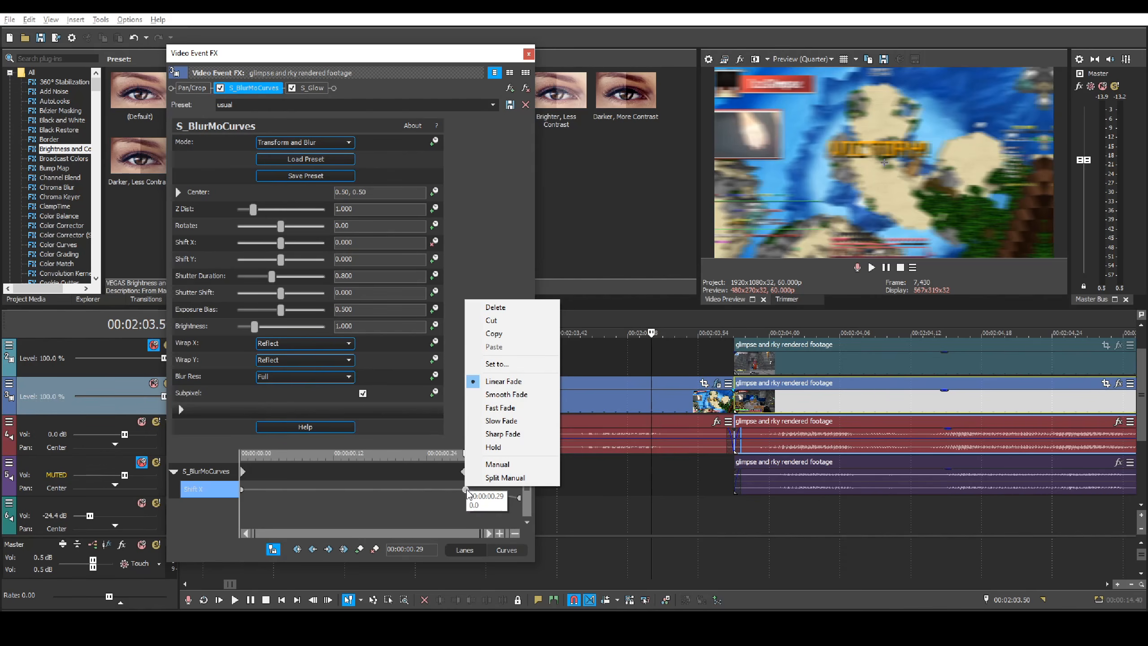
left_click(498, 426)
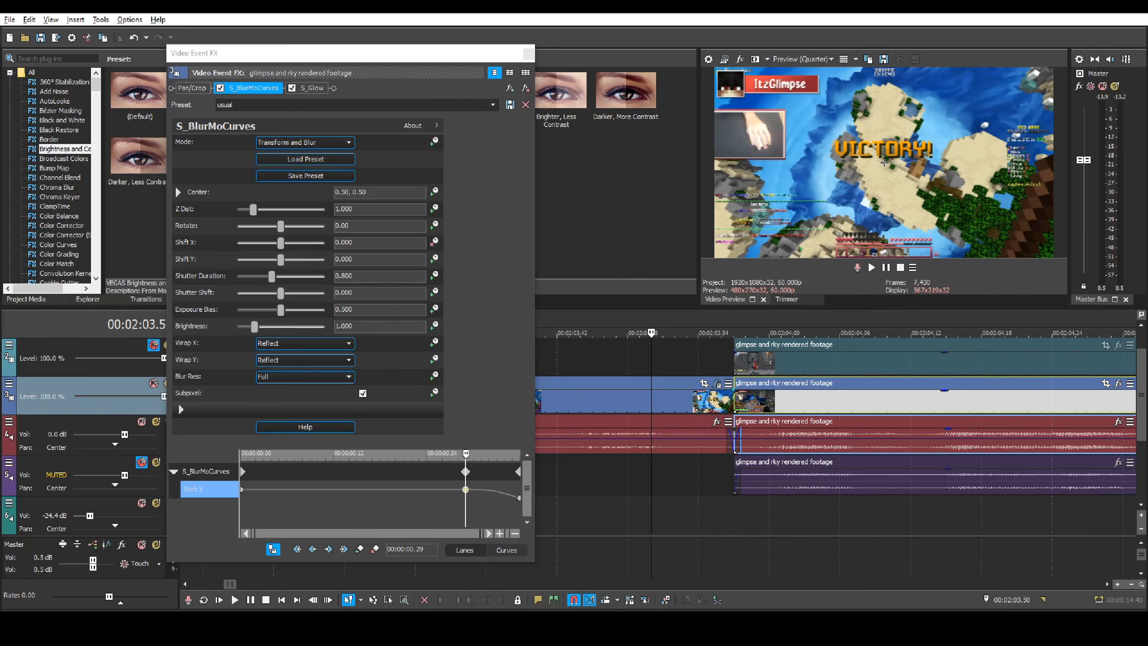
- Play back the horizontal shift at the end of the victory segment and close its effect settings
key("space")
key("space")
key("space")
key("space")
left_click(740, 406)
left_click(528, 53)
scroll(708, 460, "down", 2)
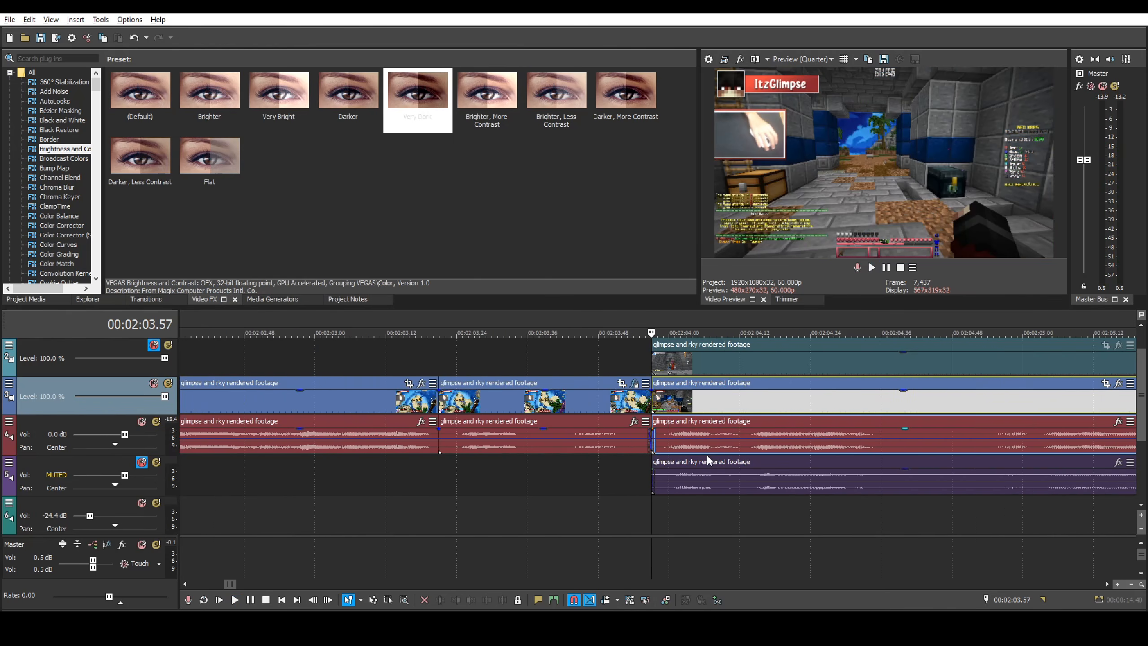
- Play on from the cut and split the following gameplay clip and its audio at 00:02:06.01
key("space")
scroll(814, 448, "down", 3)
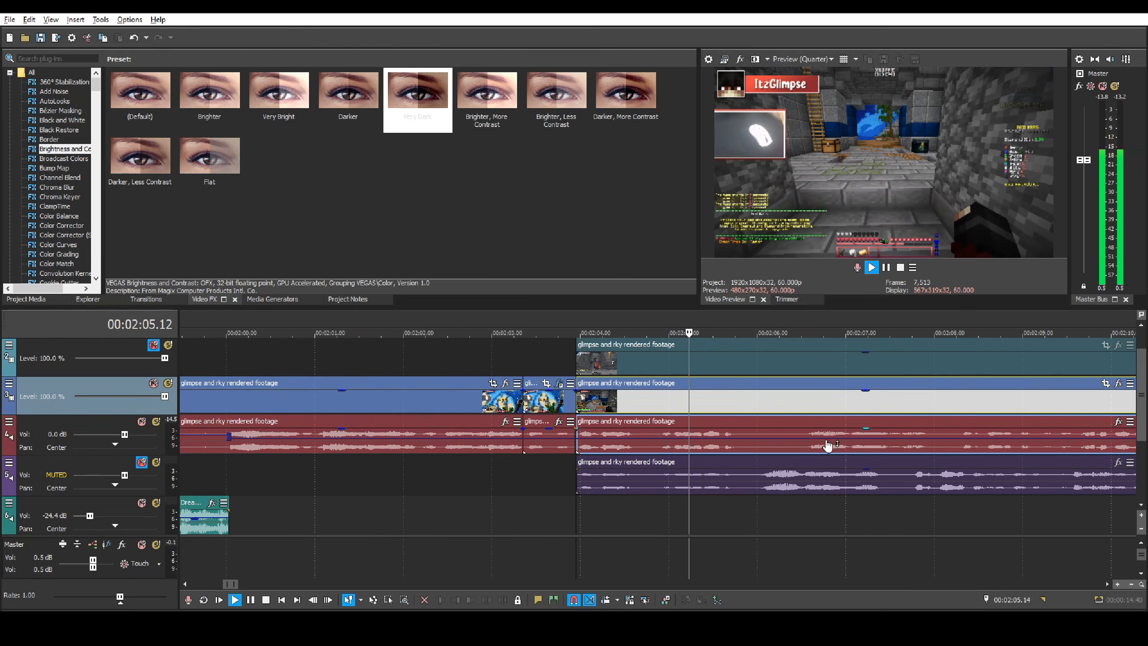
key("Return")
key("s")
scroll(703, 453, "up", 3)
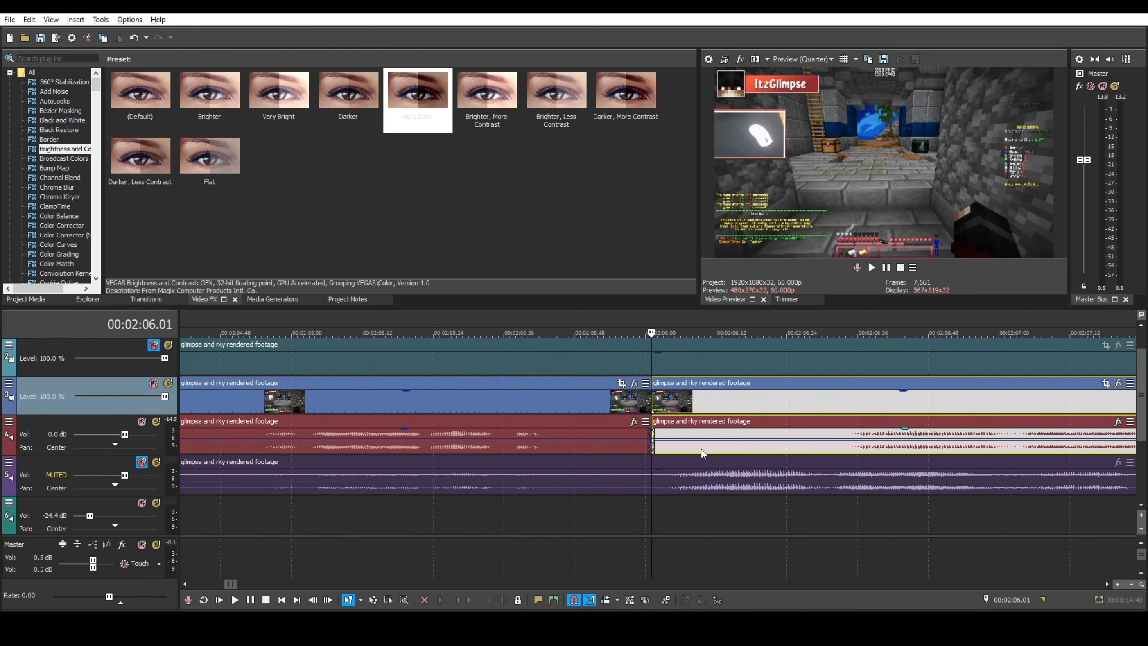
left_click(648, 448)
left_click(653, 446)
scroll(678, 447, "down", 3)
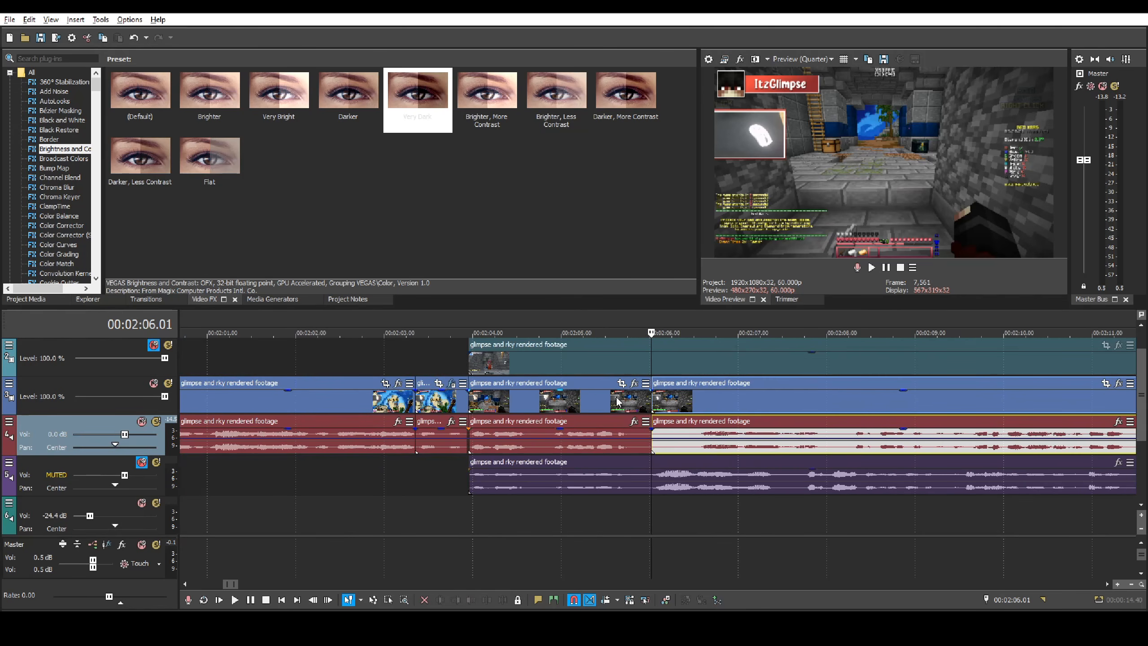
- Apply the "usual blurmocurves" filter package to the video segment between 00:02:03.57 and 00:02:06.01
scroll(779, 495, "up", 2)
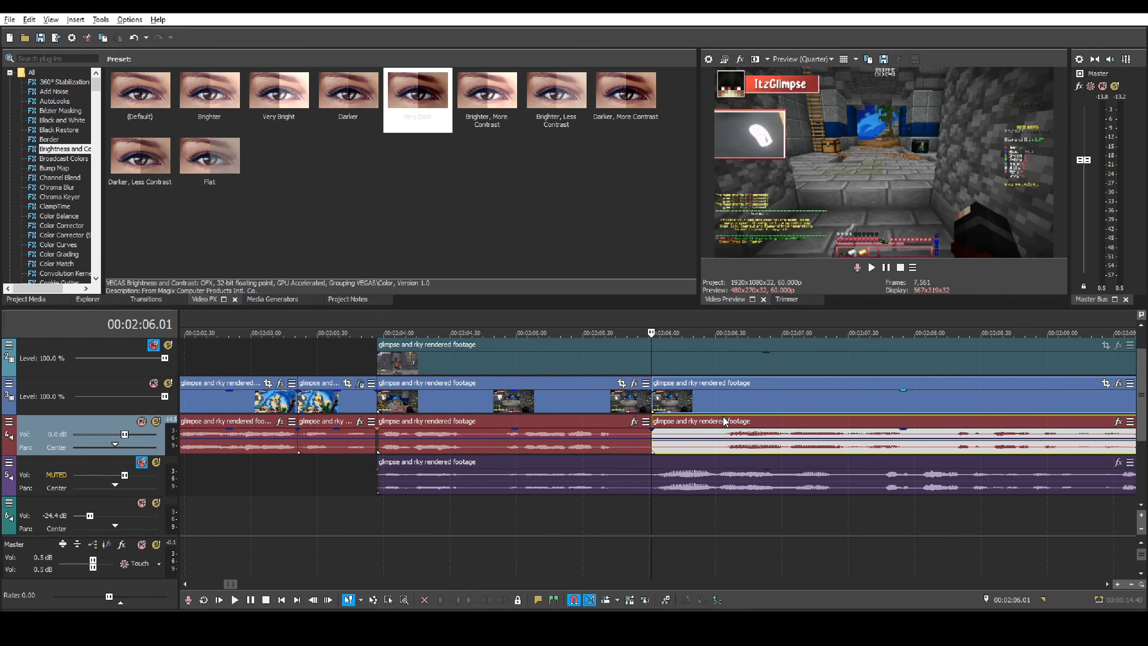
left_click(378, 396)
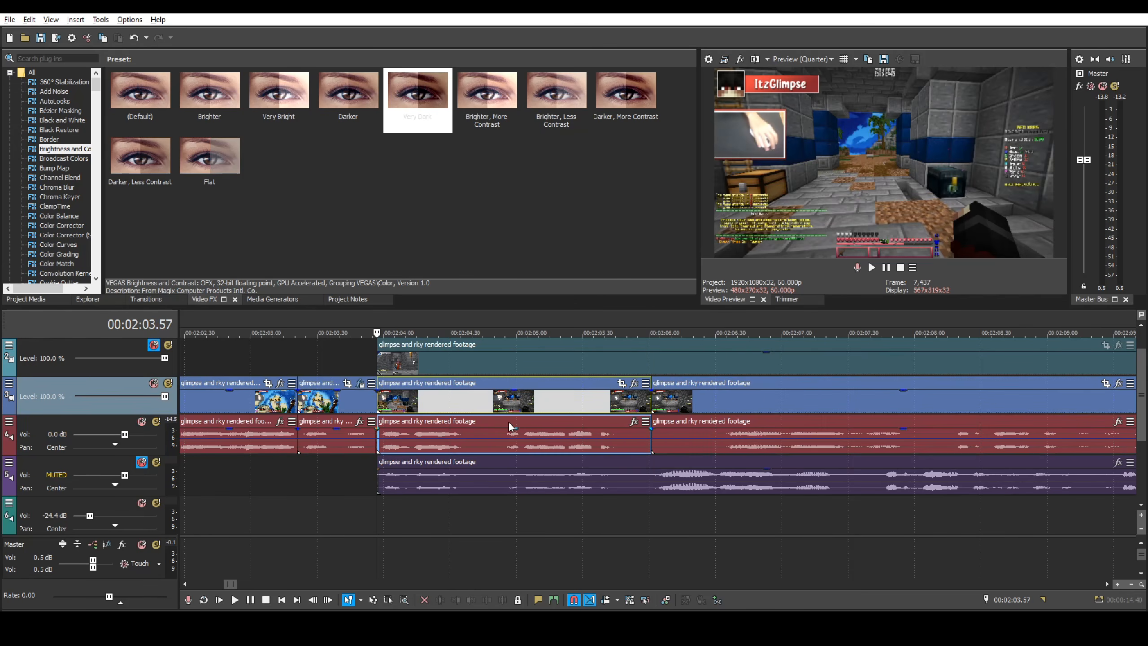
left_click(634, 384)
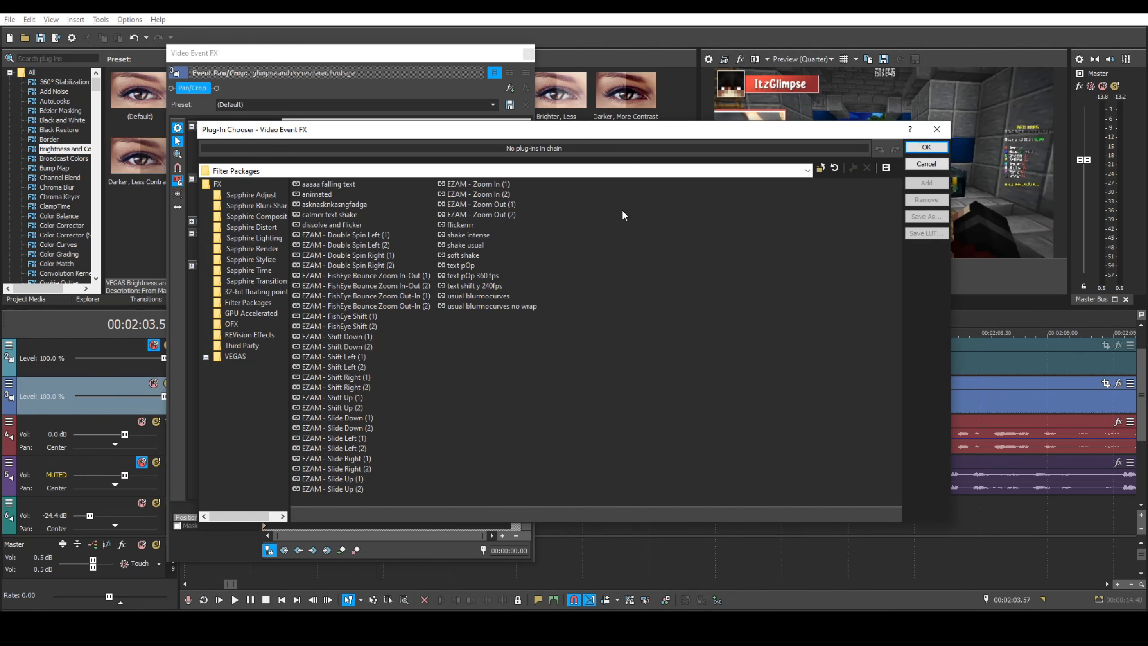
left_click(470, 296)
left_click(927, 182)
left_click(926, 147)
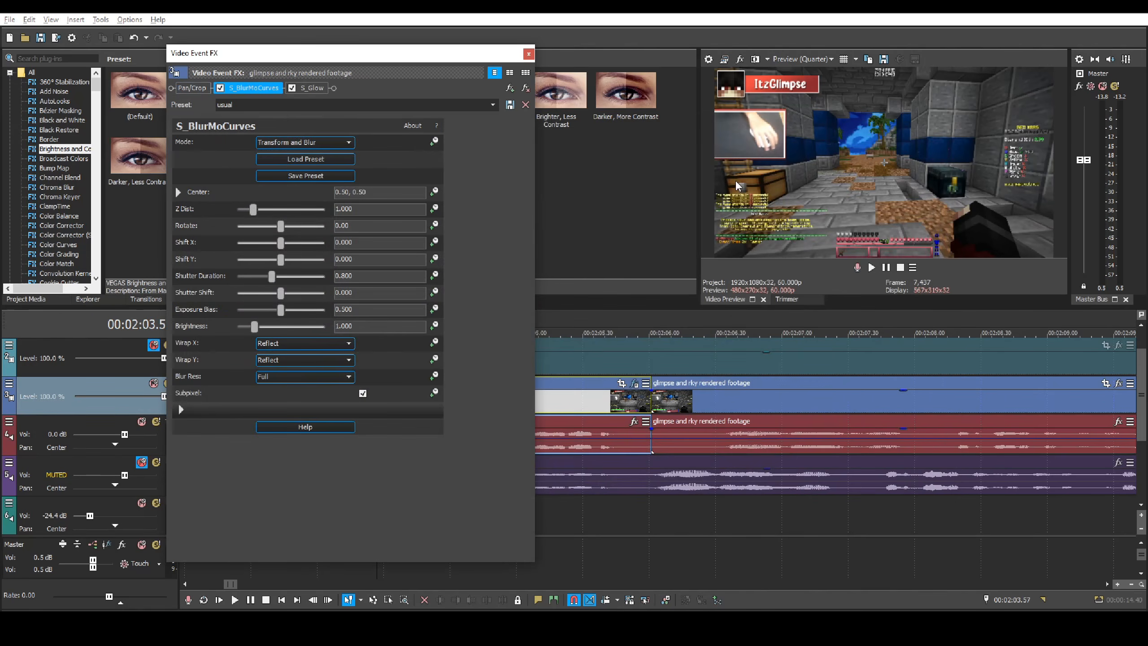
- Animate Shift X in S_BlurMoCurves on this segment and set it to 0.500 at the segment's start
left_click_drag(306, 55, 190, 49)
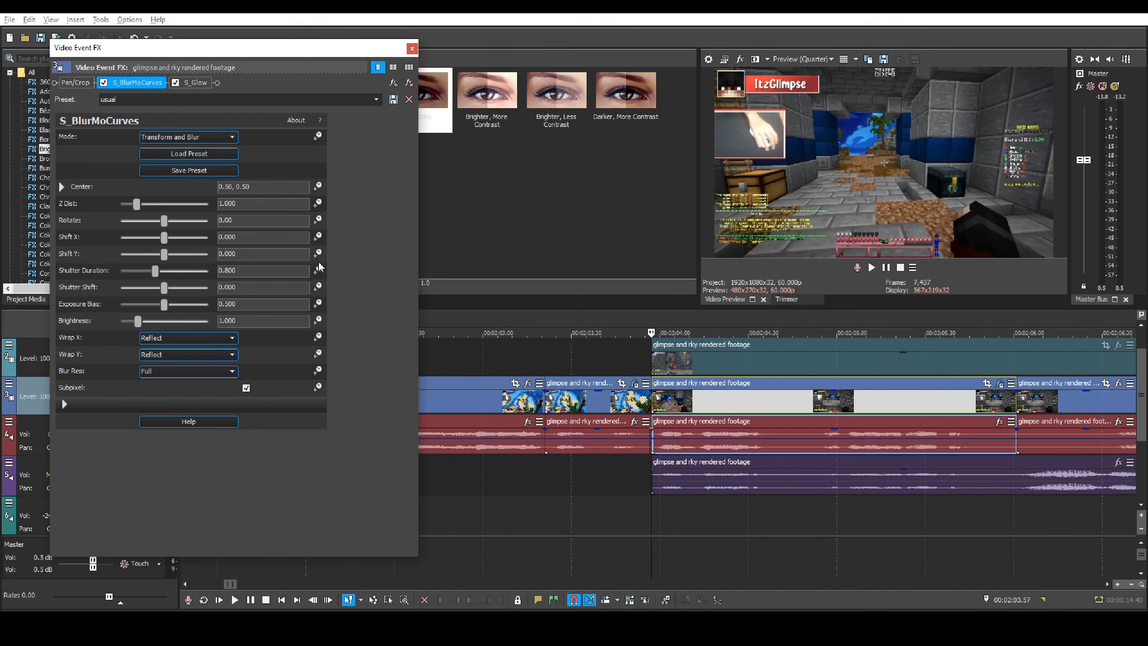
left_click(318, 236)
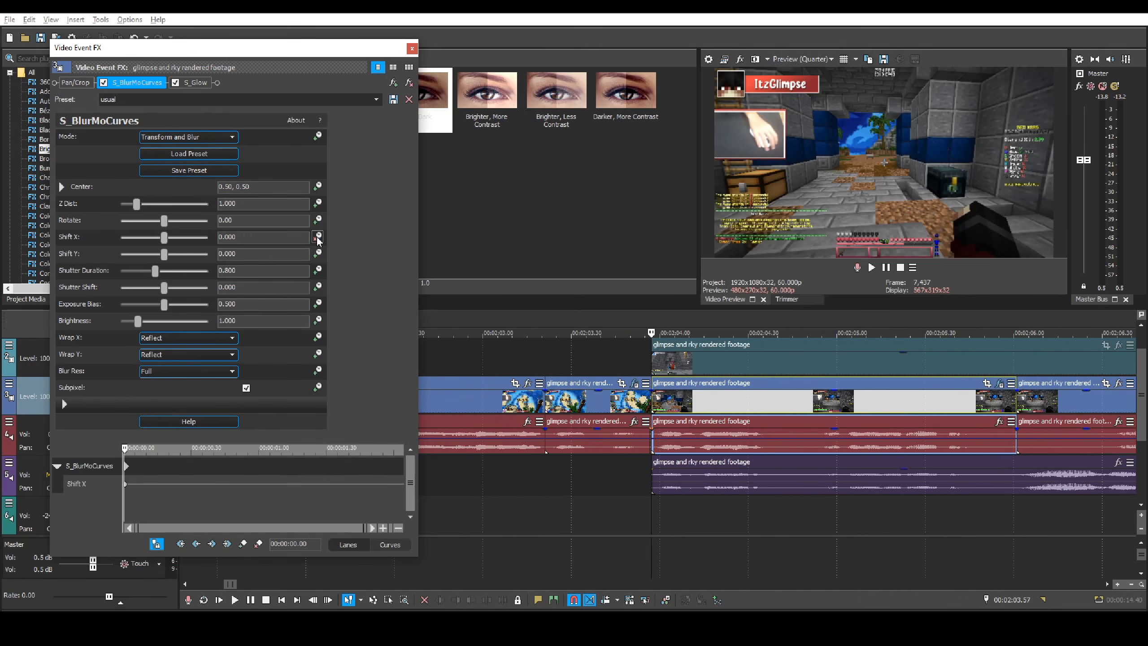
left_click_drag(164, 241, 276, 240)
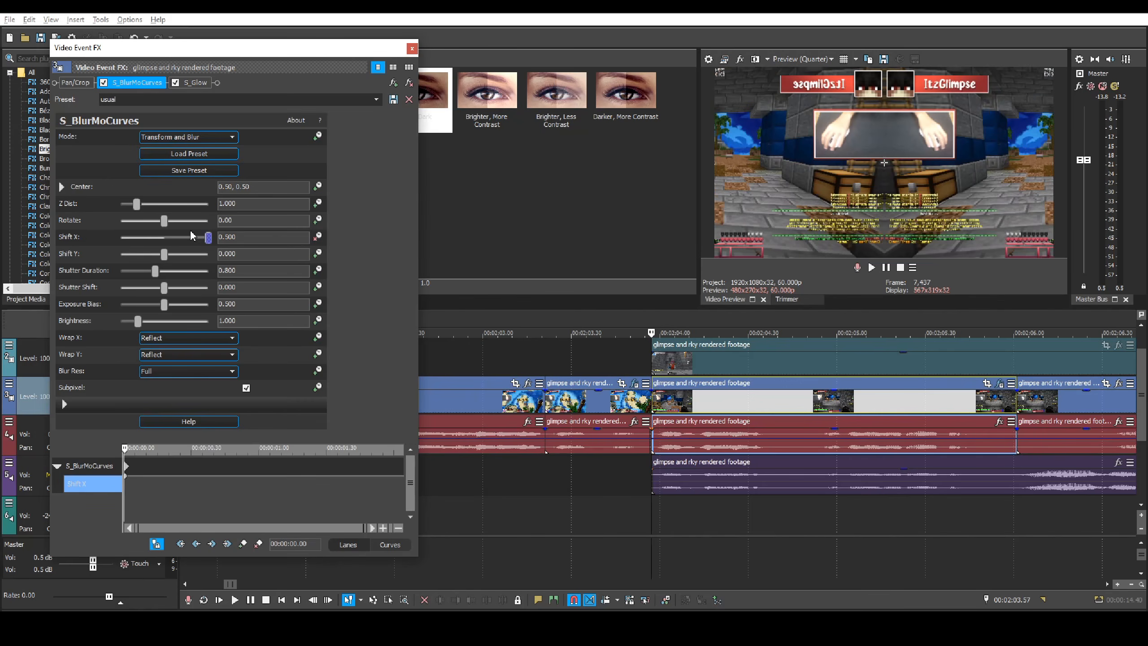
- Set Shift X back to 0 at 00:00:00.14 within the segment, at 00:02:04.11 on the timeline
left_click(736, 25)
key("space")
key("space")
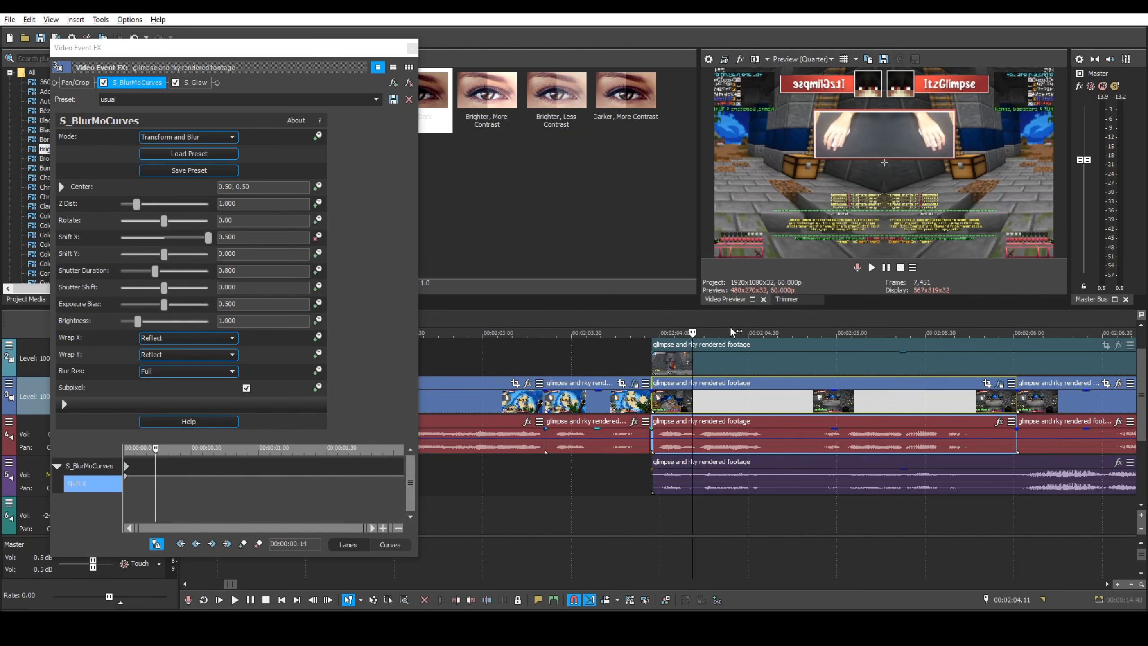
key("Left")
key("Right")
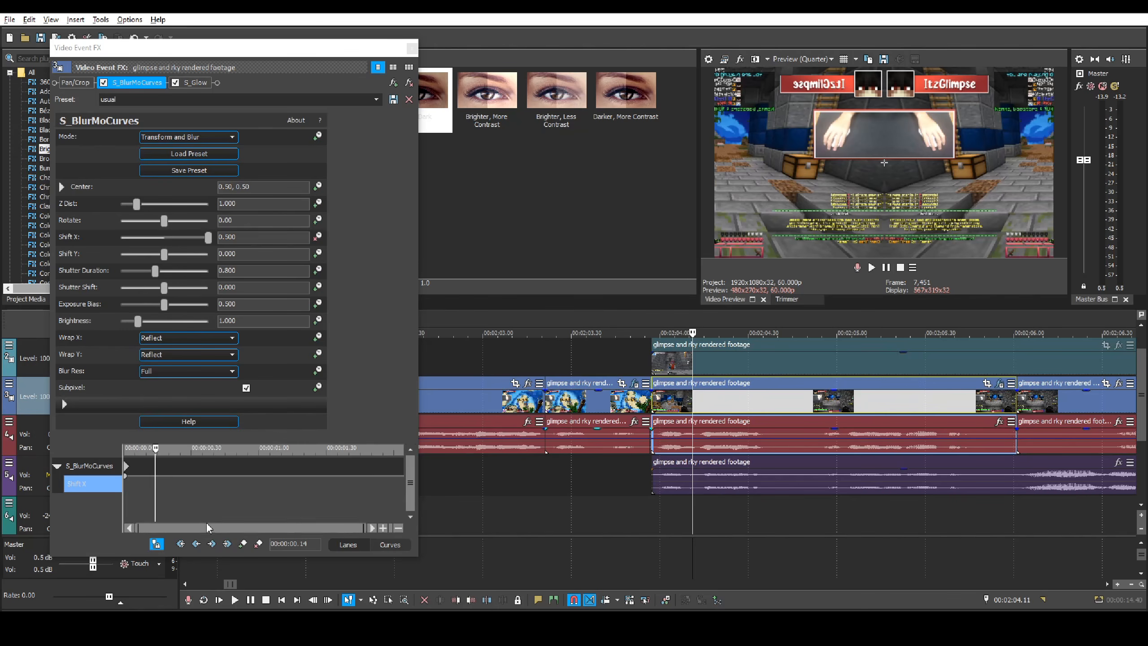
scroll(213, 500, "up", 3)
left_click(163, 543)
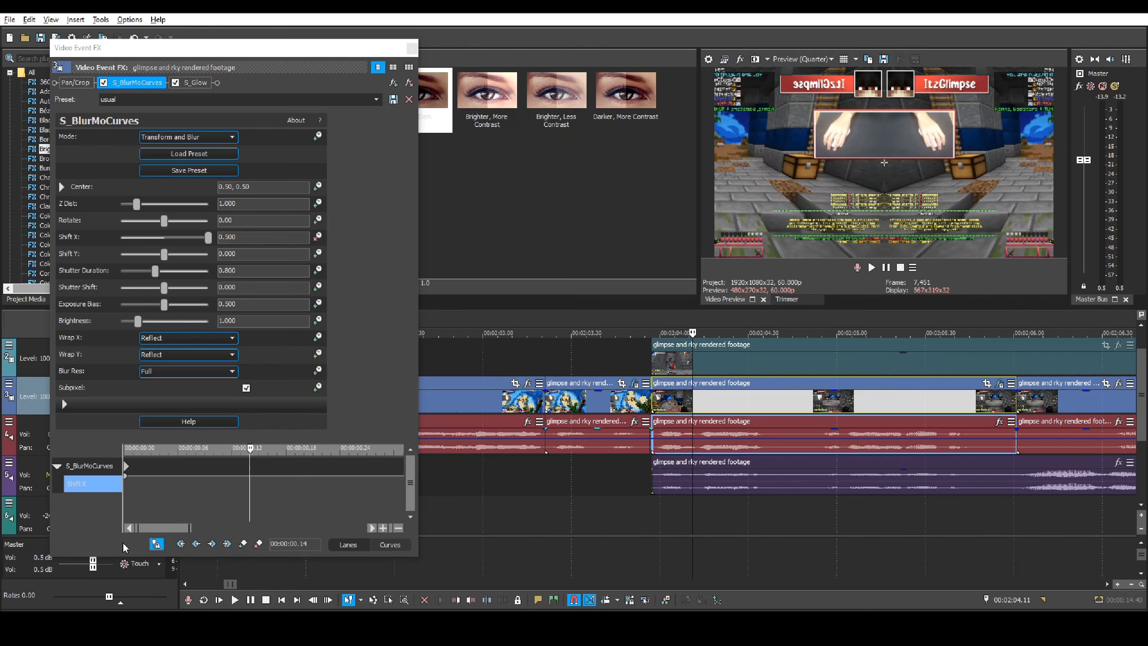
type("0")
key("Return")
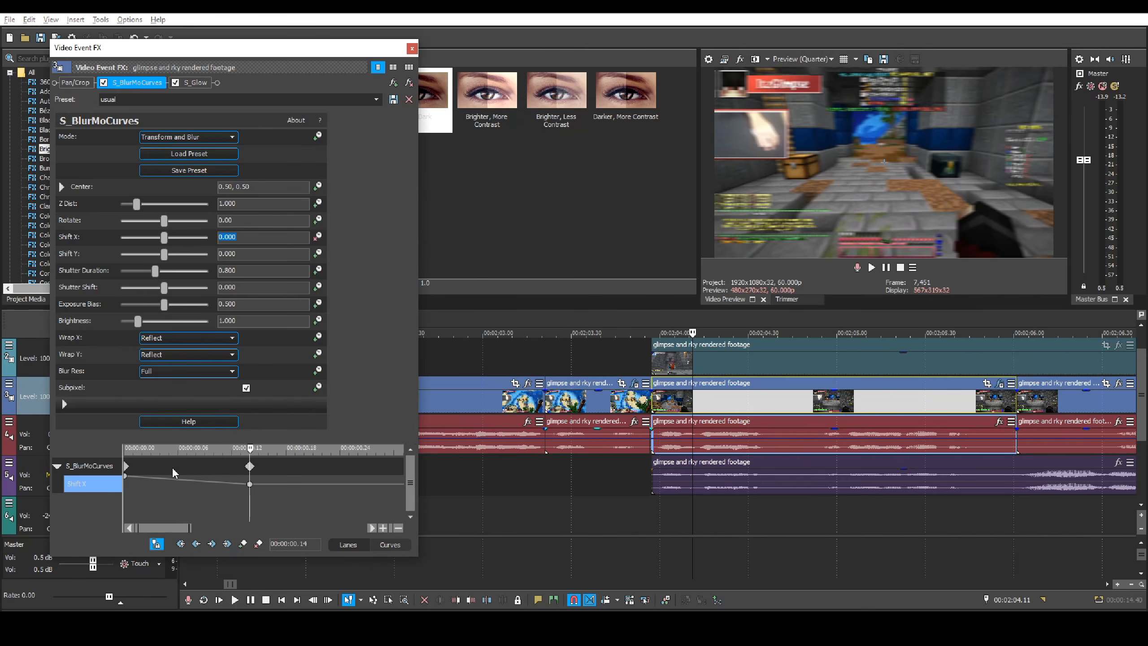
- Change the Shift X keyframe at the segment's start to Fast Fade
scroll(174, 474, "down", 5)
left_click(126, 476)
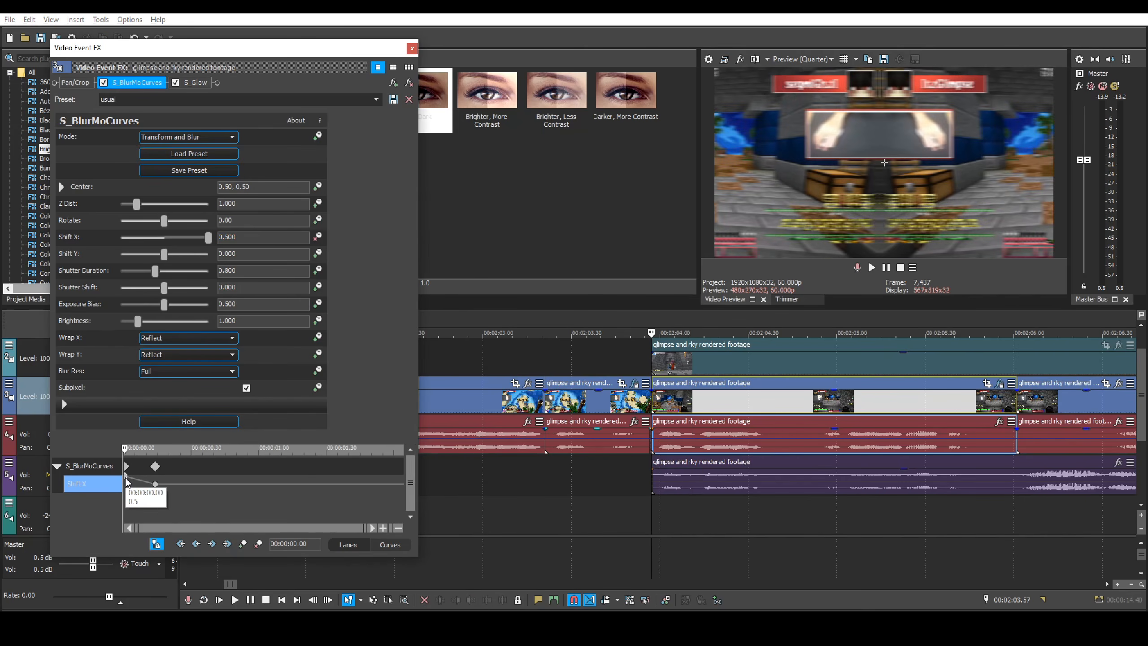
right_click(126, 480)
left_click(161, 399)
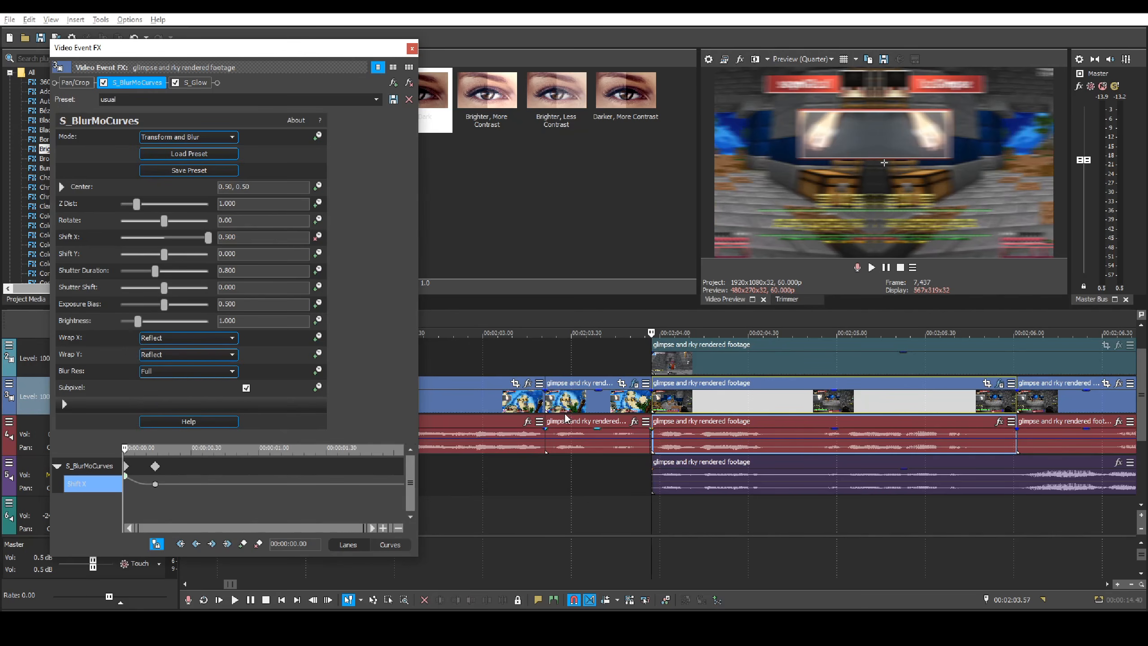
- Play back the blur transition around the cut at 00:02:03.57, then close the segment's effect settings
left_click_drag(593, 353, 728, 349)
key("space")
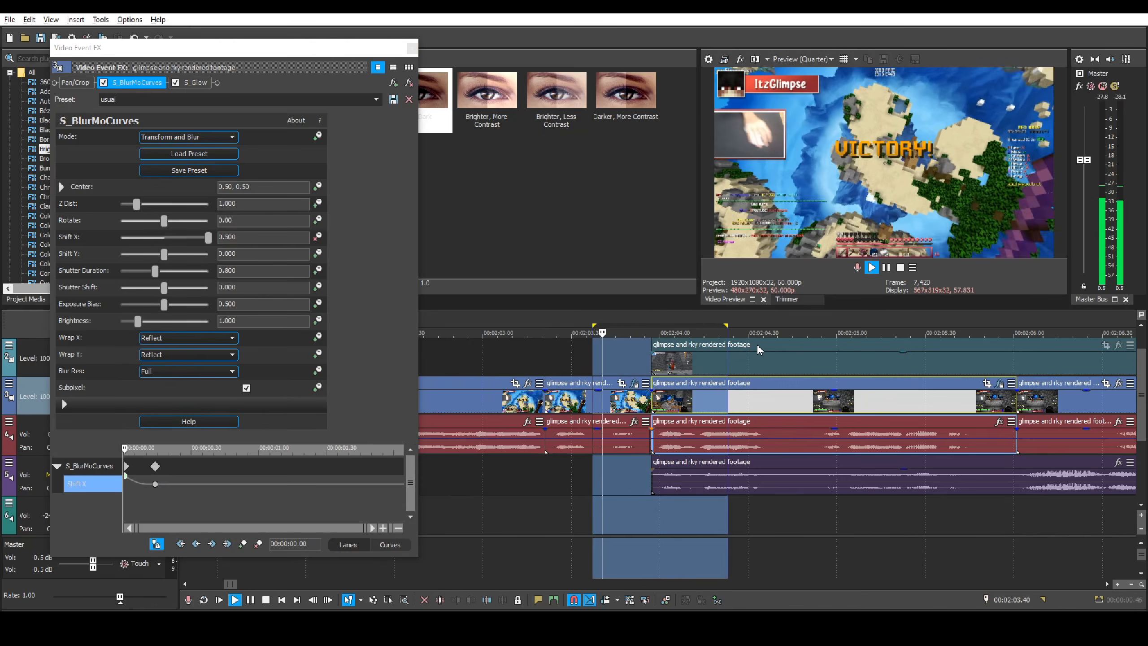
left_click(536, 360)
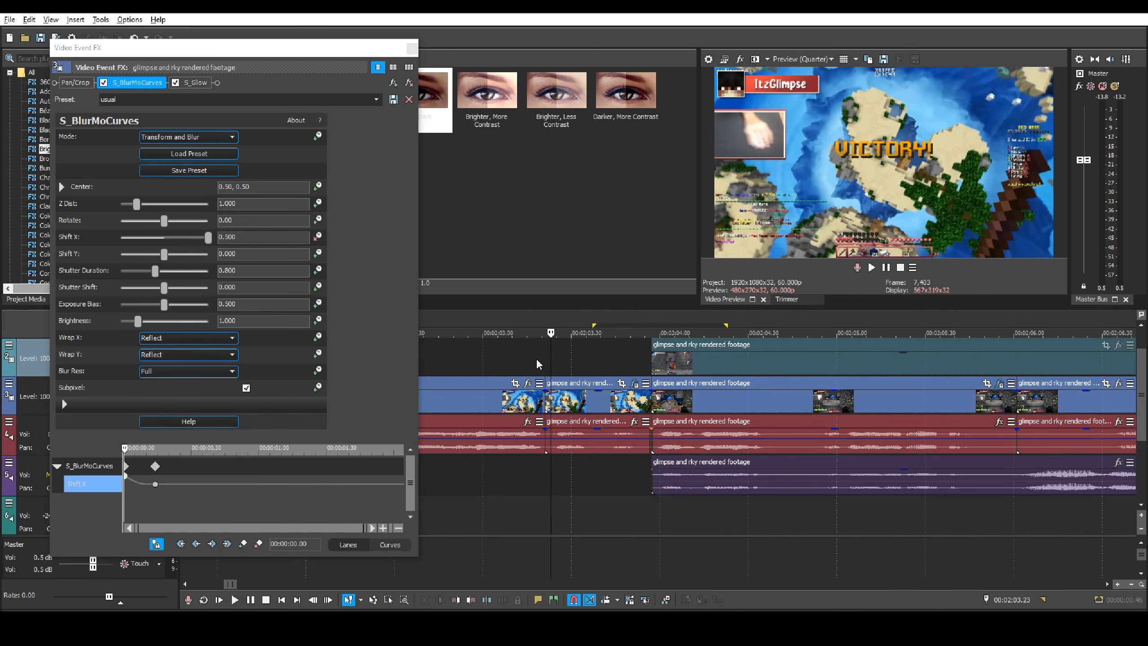
key("space")
scroll(644, 388, "down", 3)
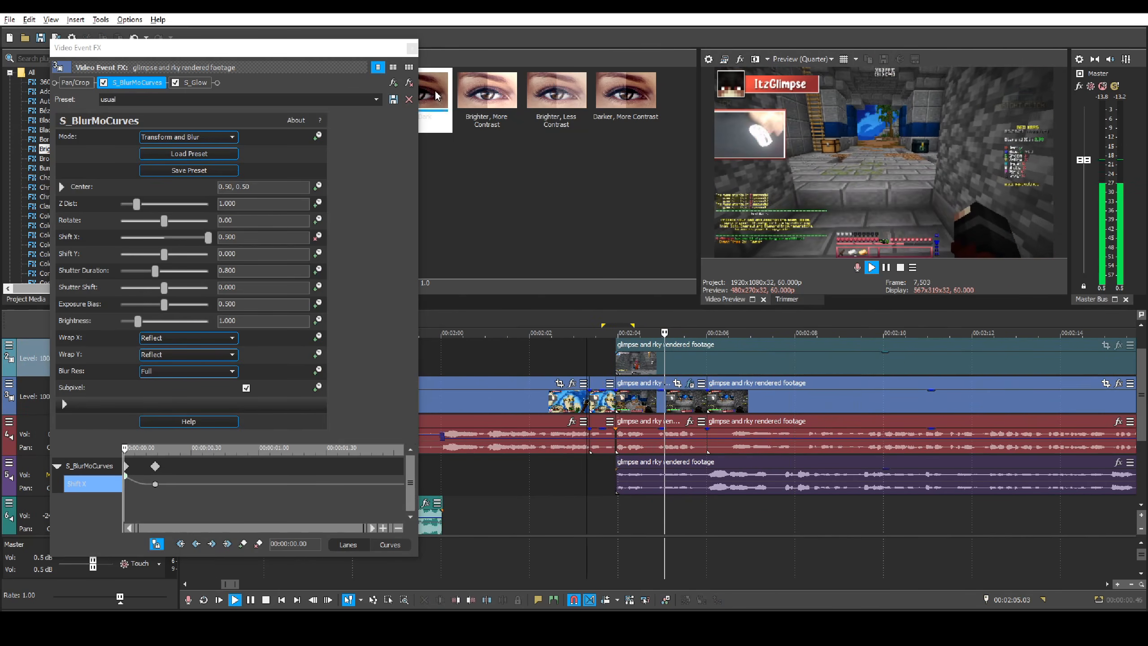
left_click(412, 48)
key("Return")
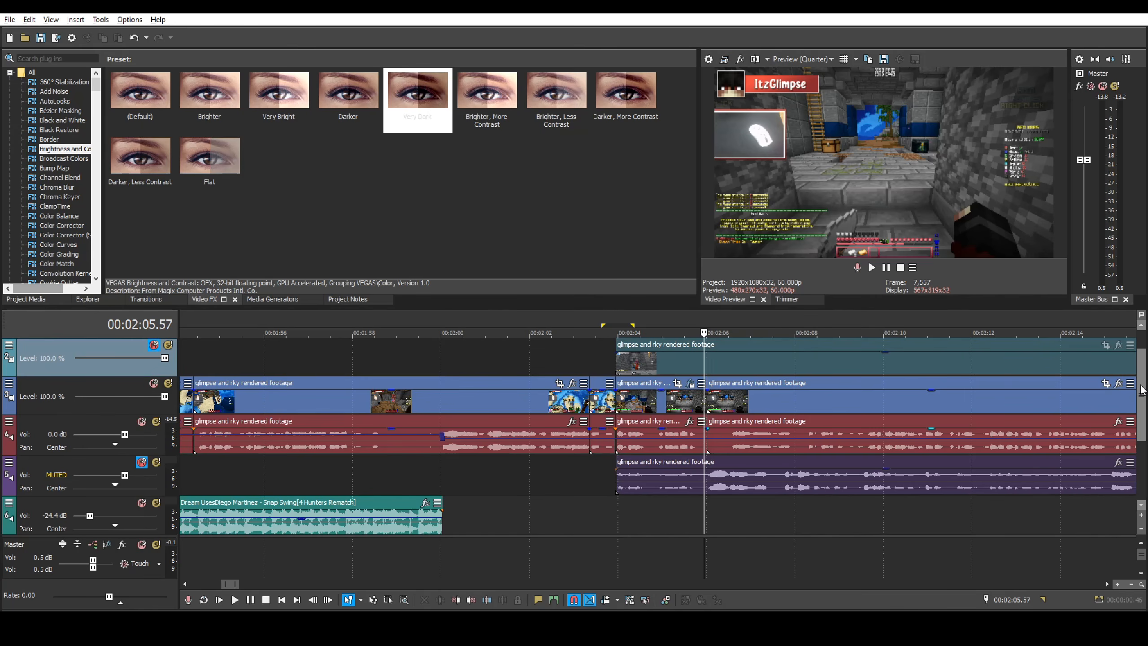
- Place the Round 2 title clip on the empty top video track, starting at 00:02:03.57
scroll(1143, 389, "up", 1)
scroll(1142, 389, "down", 2)
scroll(1143, 389, "up", 2)
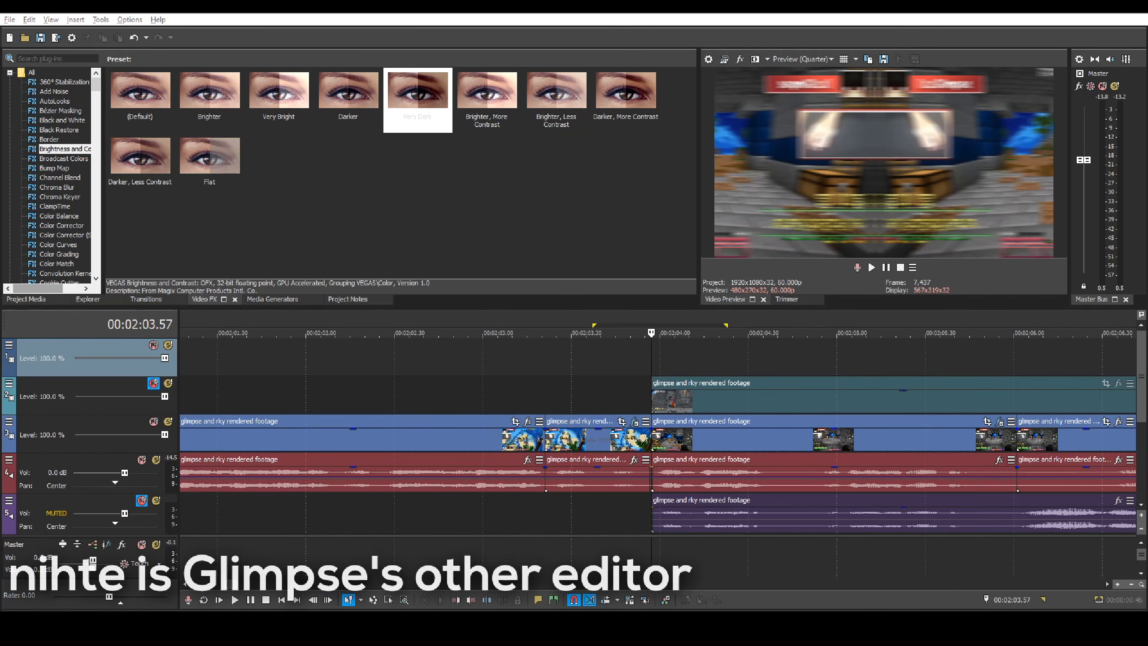
mouse_move(662, 367)
left_mouse_down()
mouse_move(654, 375)
mouse_move(656, 364)
left_mouse_up()
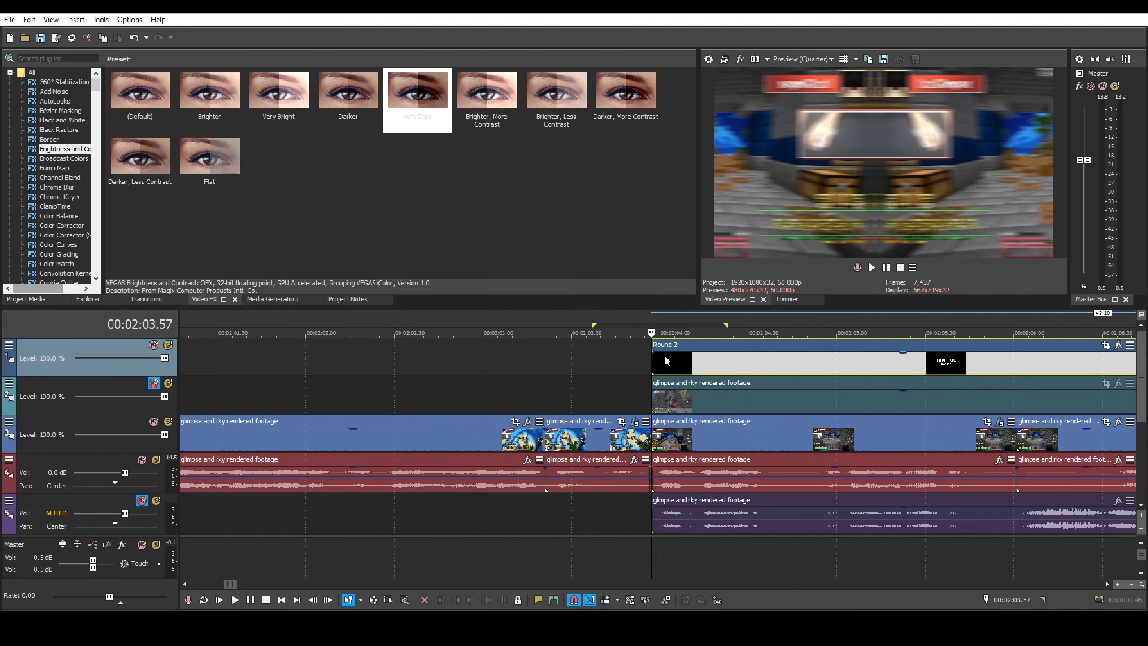
- Set the alpha channel of the Round 2 clip's media to Straight (unmatted)
scroll(660, 367, "down", 3)
right_click(687, 364)
left_click(715, 608)
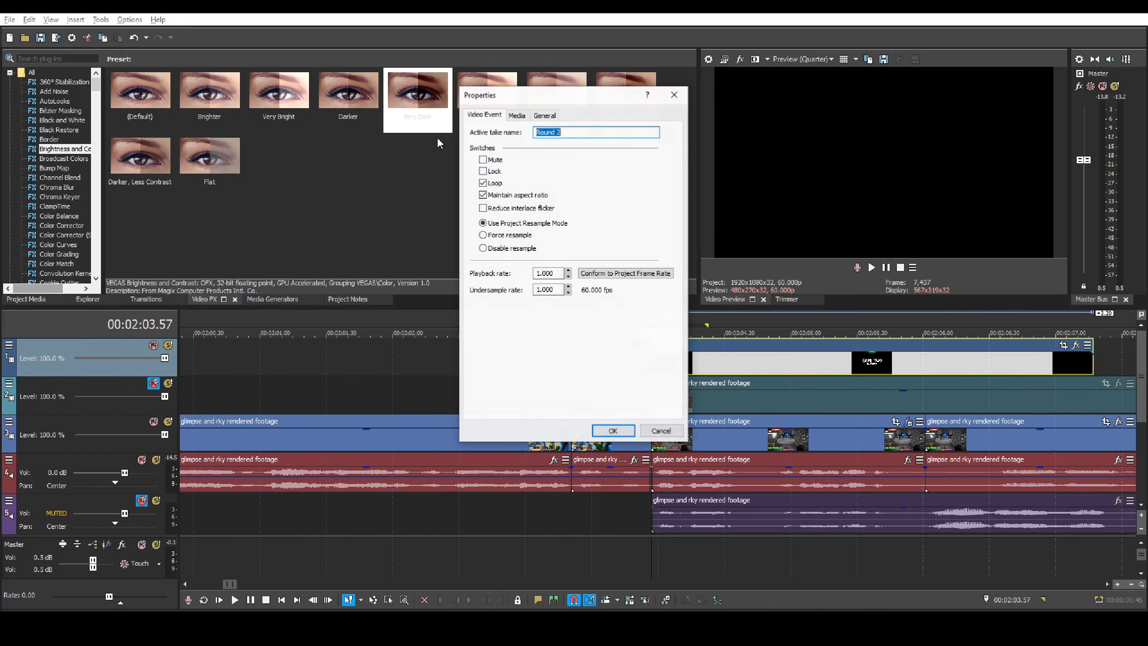
left_click(516, 114)
left_click(583, 328)
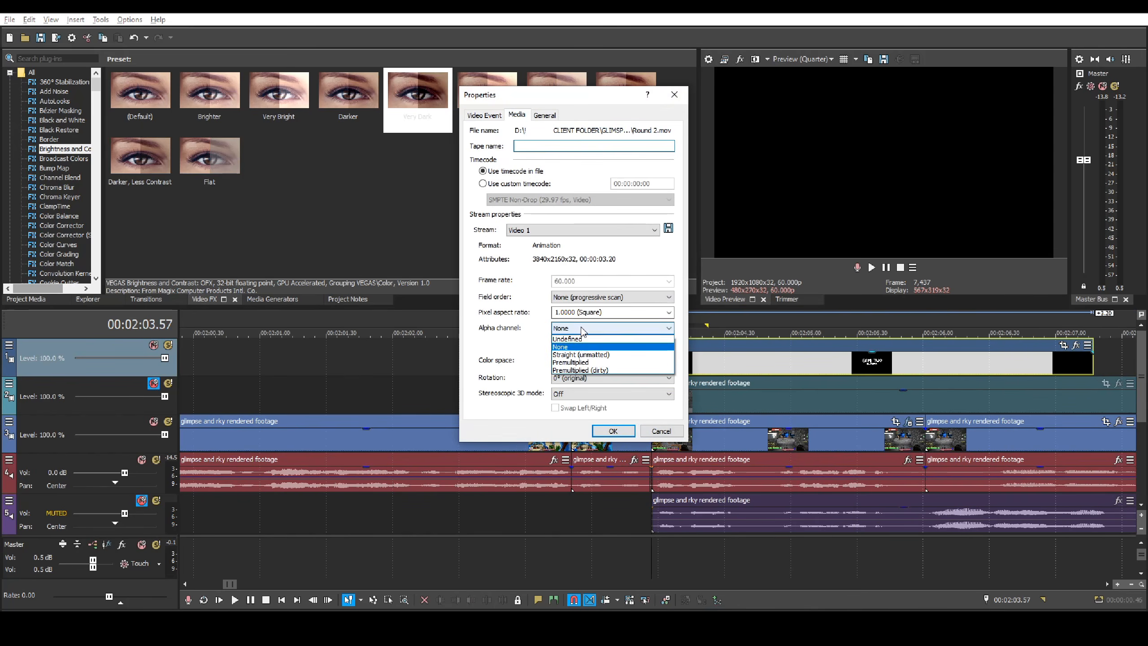
left_click(588, 355)
left_click(608, 432)
- Set the Round 2 clip's playback rate to 2 and trim its end to half the original length
left_click(671, 362)
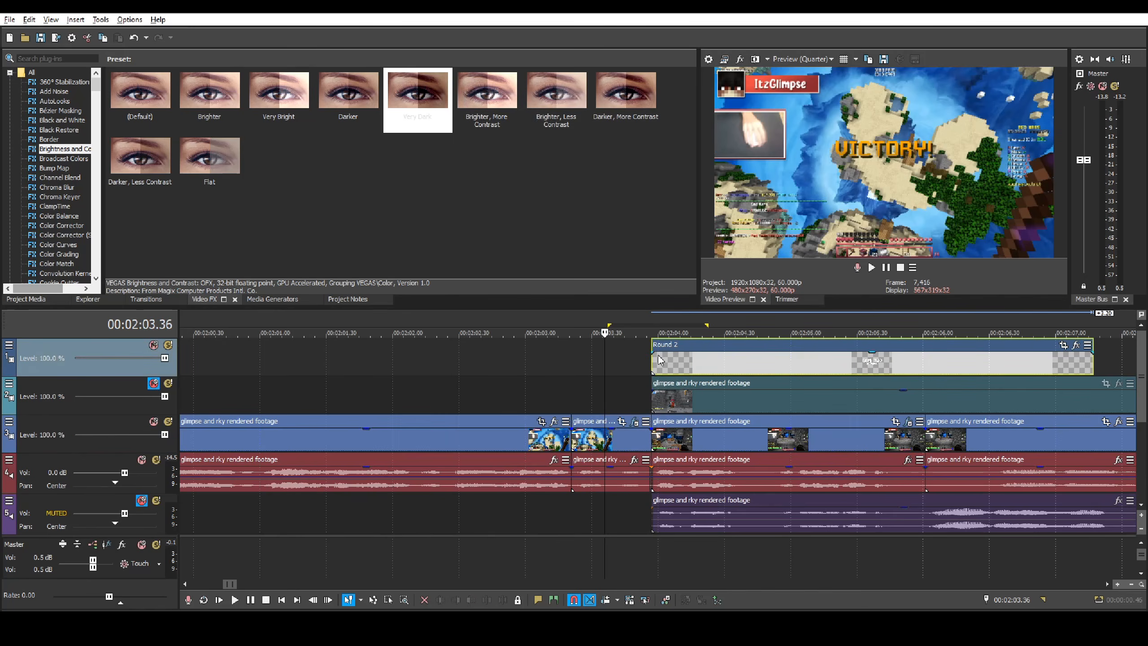
mouse_move(671, 360)
left_mouse_down()
mouse_move(925, 355)
mouse_move(652, 347)
left_mouse_up()
right_click(774, 358)
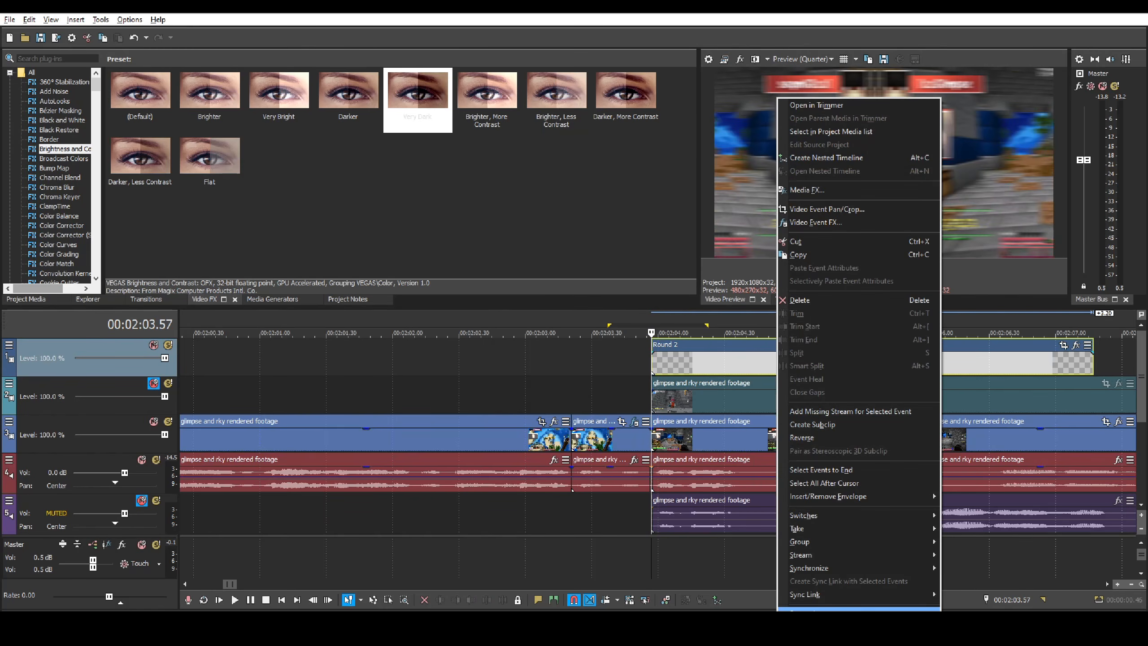
left_click(805, 600)
double_click(544, 273)
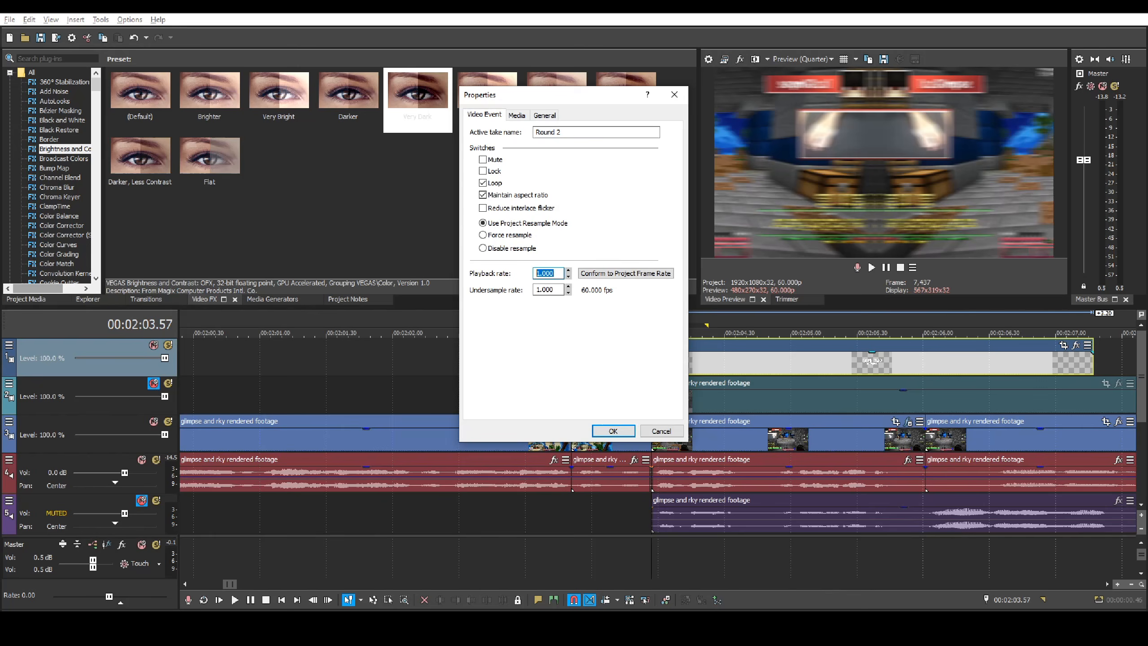
type("2")
left_click(614, 431)
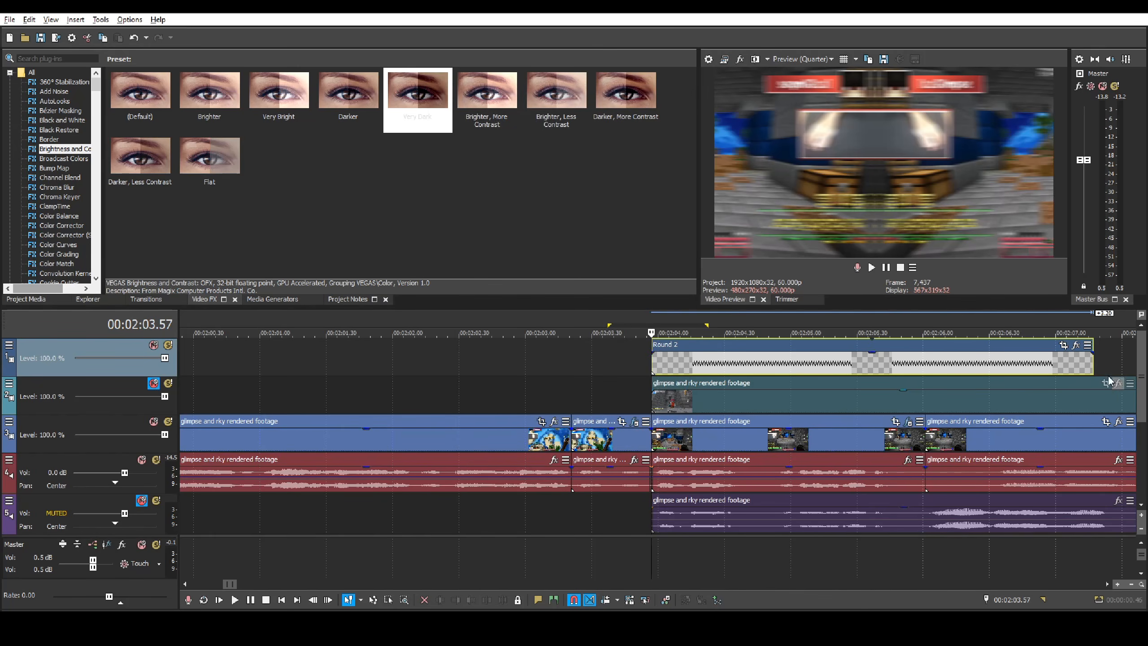
left_click_drag(1093, 362, 871, 362)
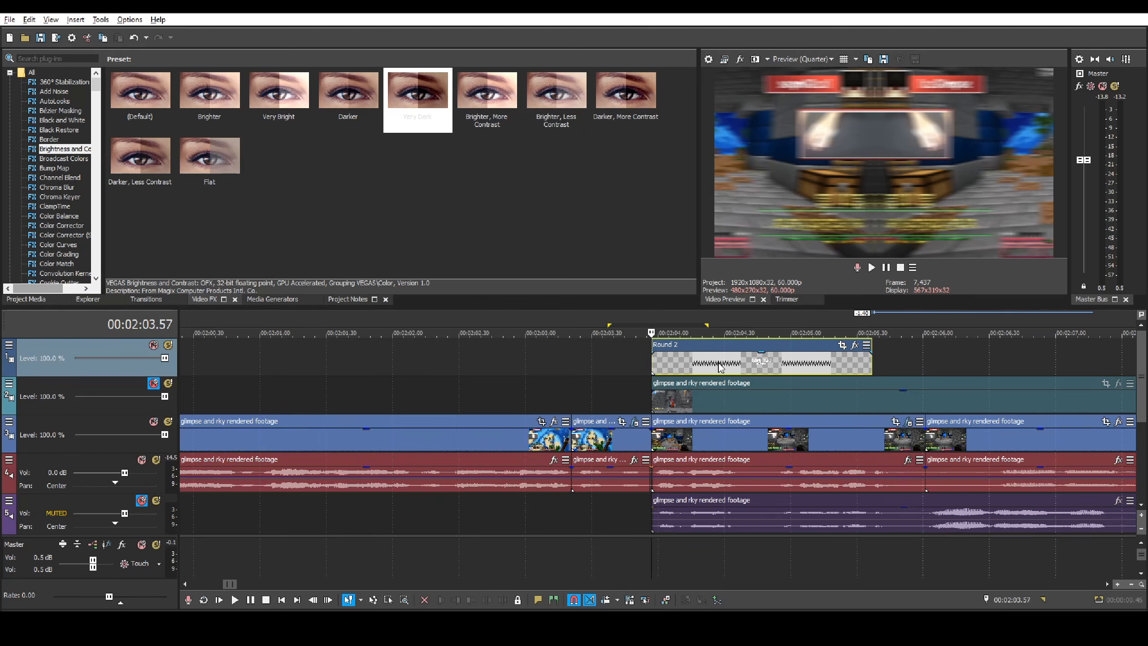
- Play and scrub through the Round 2 title to review how it animates over the gameplay
key("space")
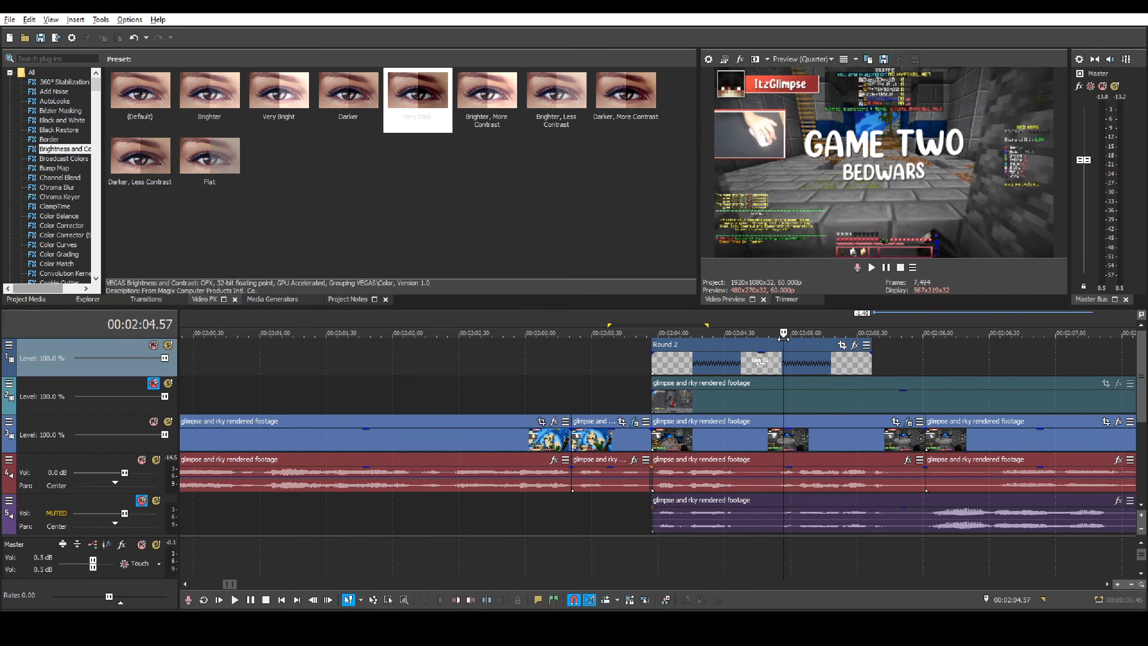
left_click_drag(784, 339, 811, 357)
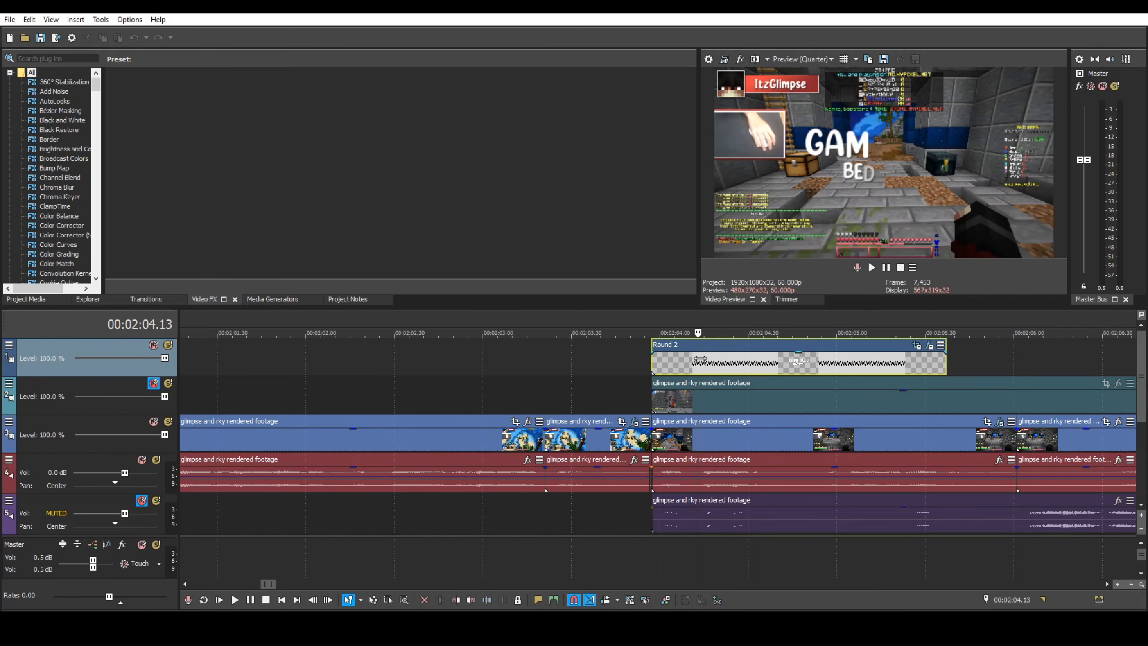
left_click_drag(701, 359, 843, 368)
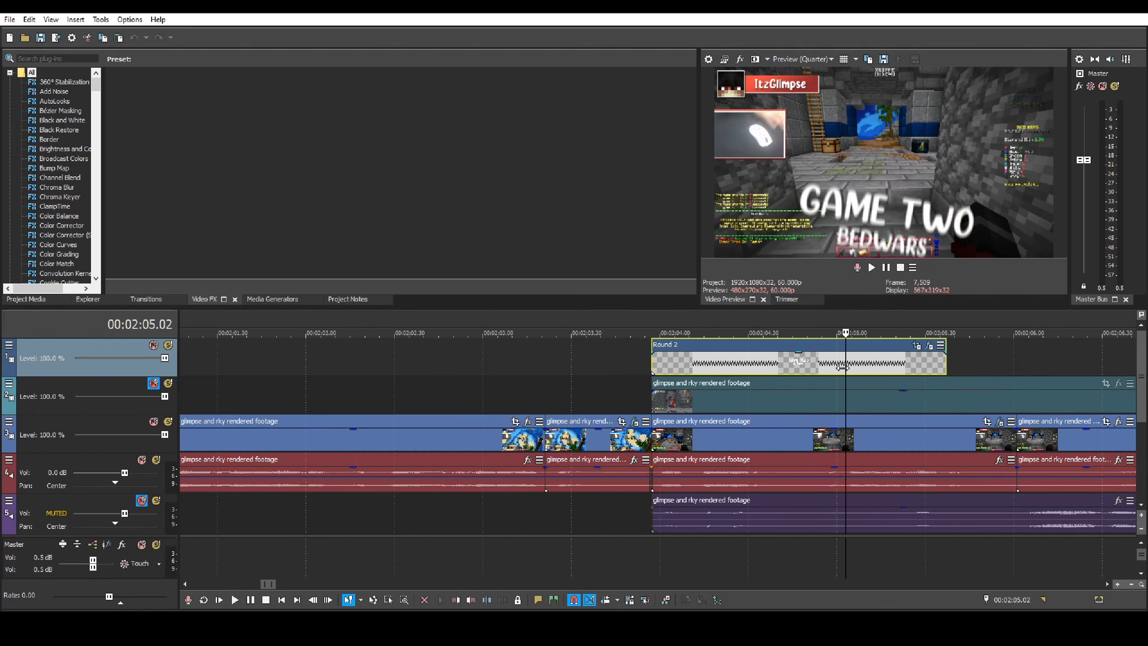
- Open the Round 2 clip's Pan/Crop settings and examine the position keyframe at the clip's start
left_click(916, 346)
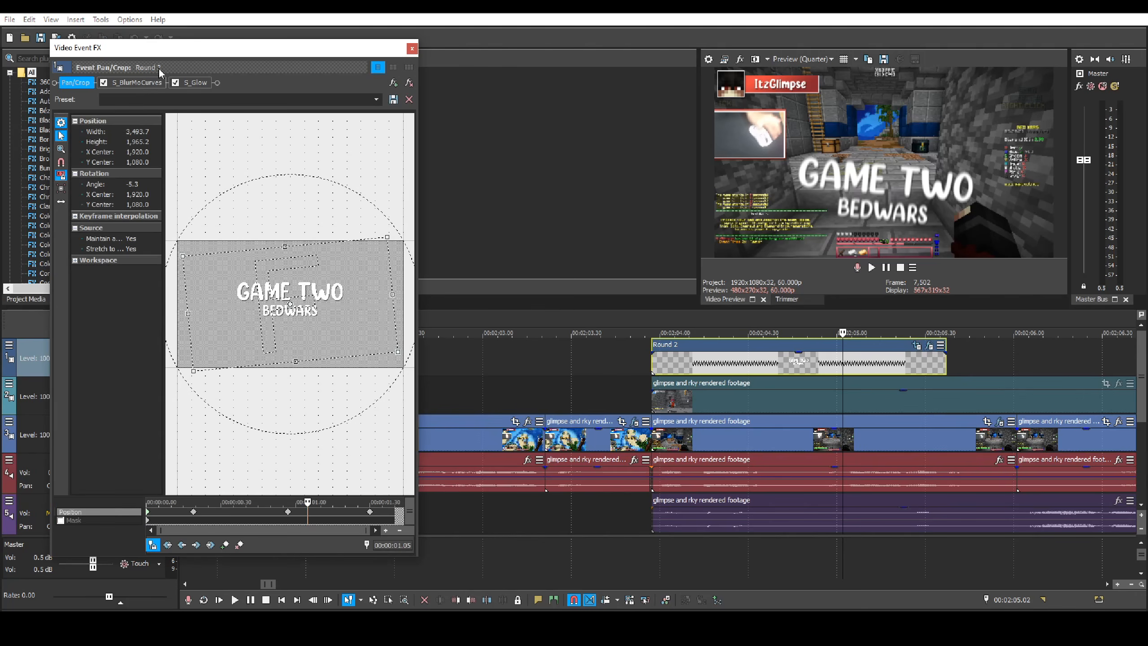
left_click_drag(52, 43, 107, 37)
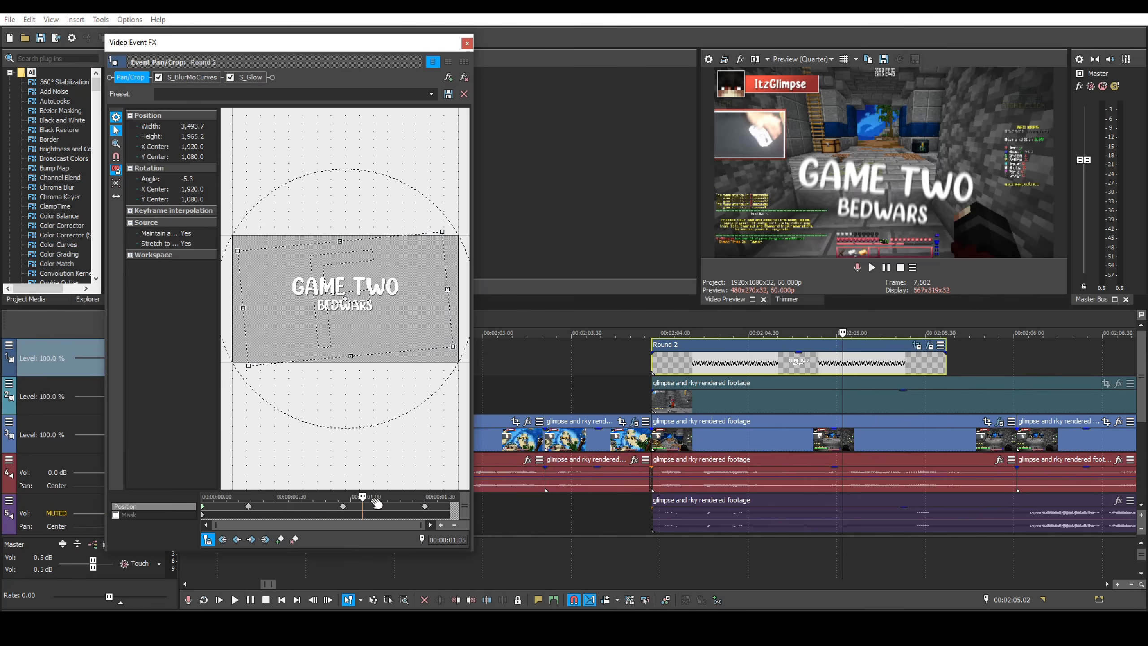
left_click(203, 511)
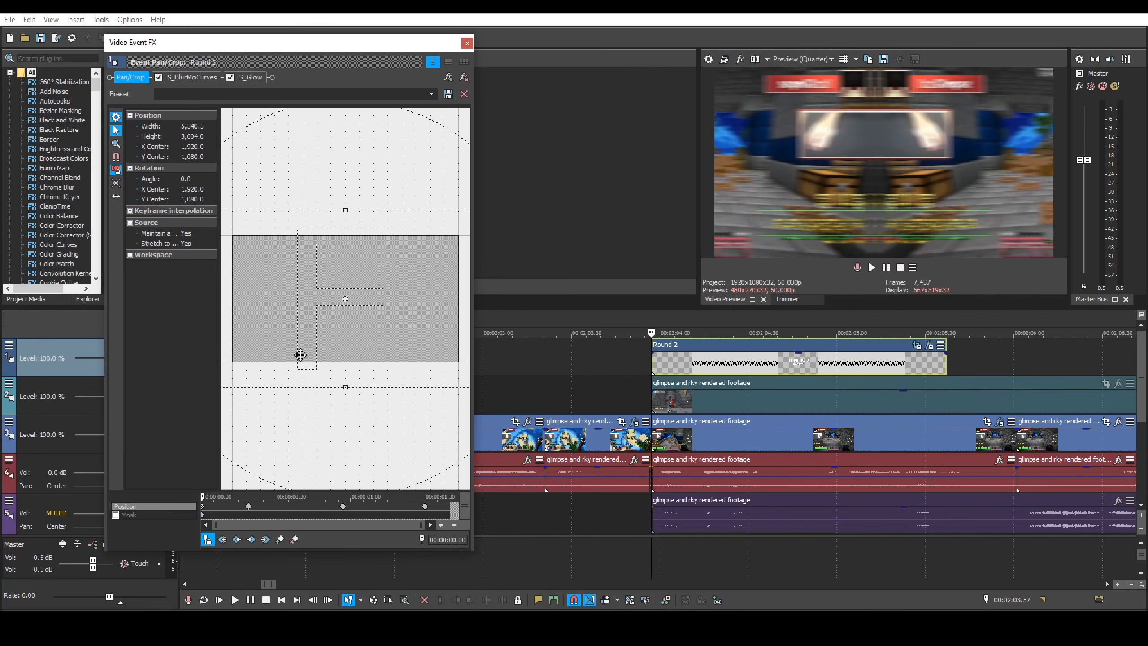
scroll(357, 340, "down", 2)
scroll(271, 295, "up", 1)
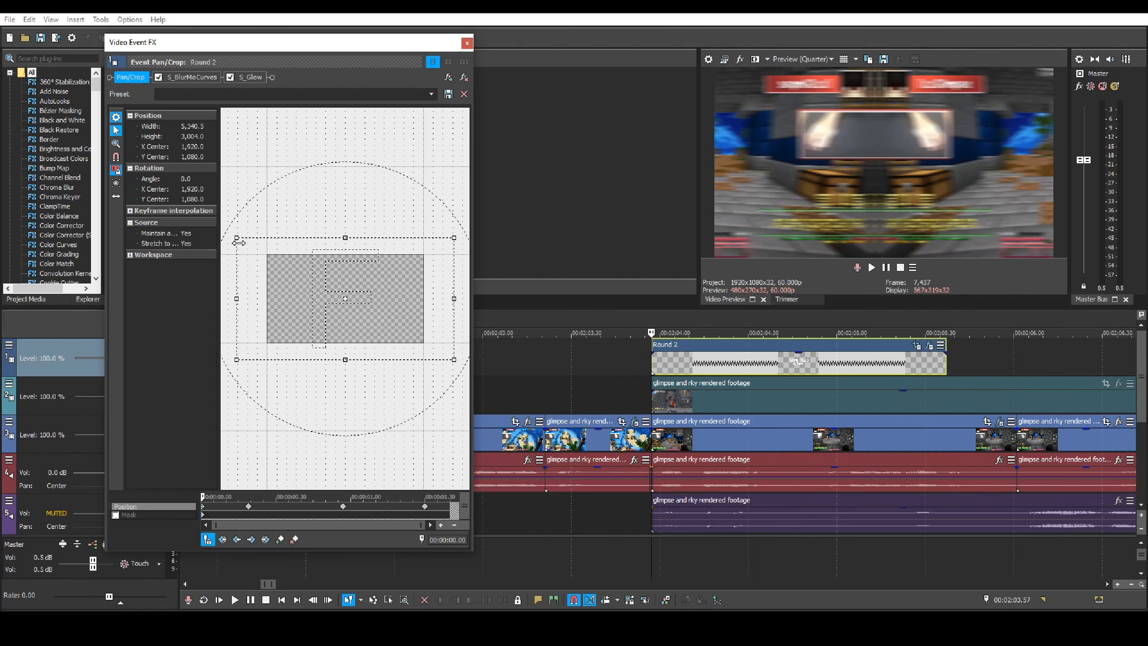
- Review the Pan/Crop position keyframes of the Round 2 title event from its start to the last keyframe
mouse_move(235, 237)
left_mouse_down()
mouse_move(238, 226)
mouse_move(251, 238)
mouse_move(241, 232)
left_mouse_up()
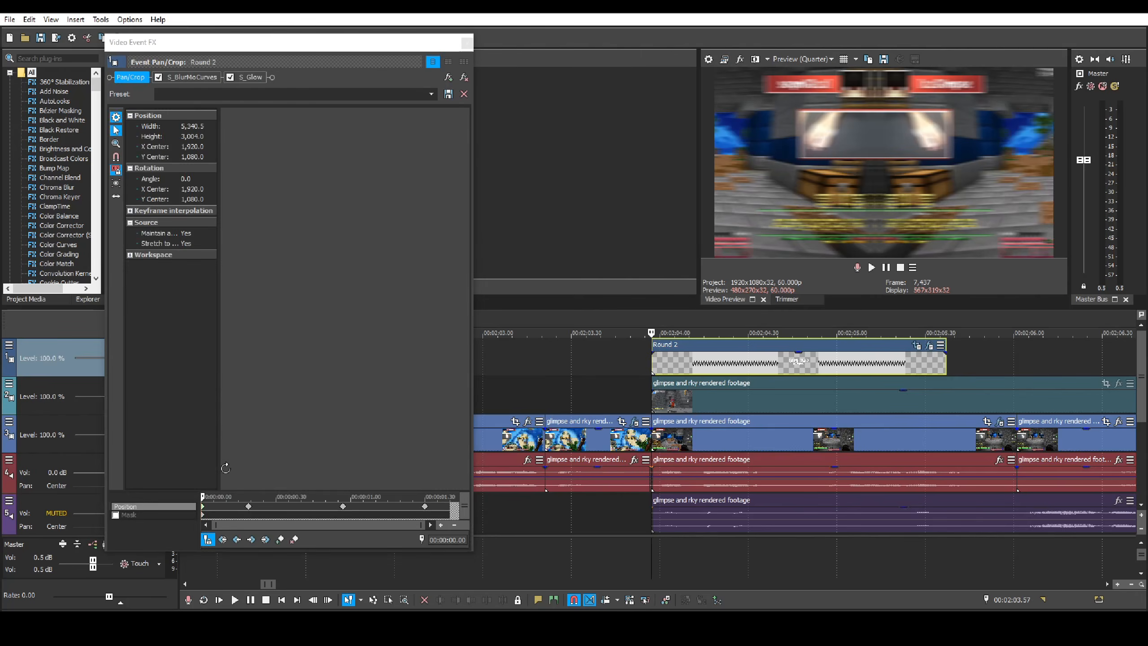
left_click_drag(203, 495, 241, 497)
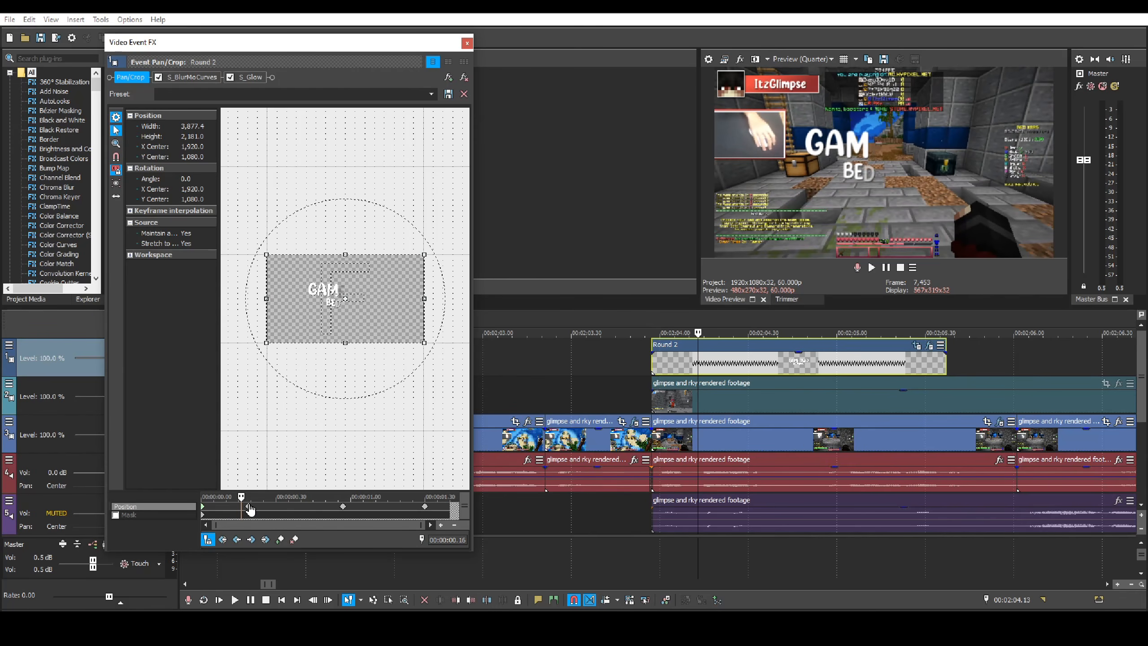
left_click(248, 506)
left_click_drag(248, 496, 335, 499)
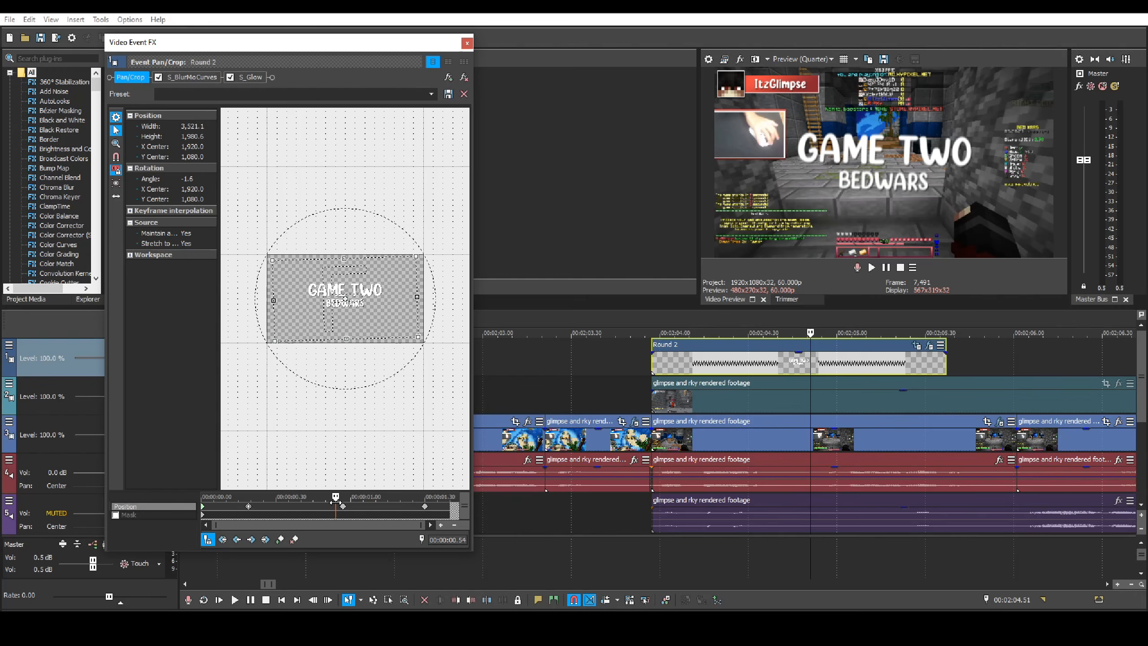
scroll(359, 358, "up", 1)
scroll(358, 343, "up", 1)
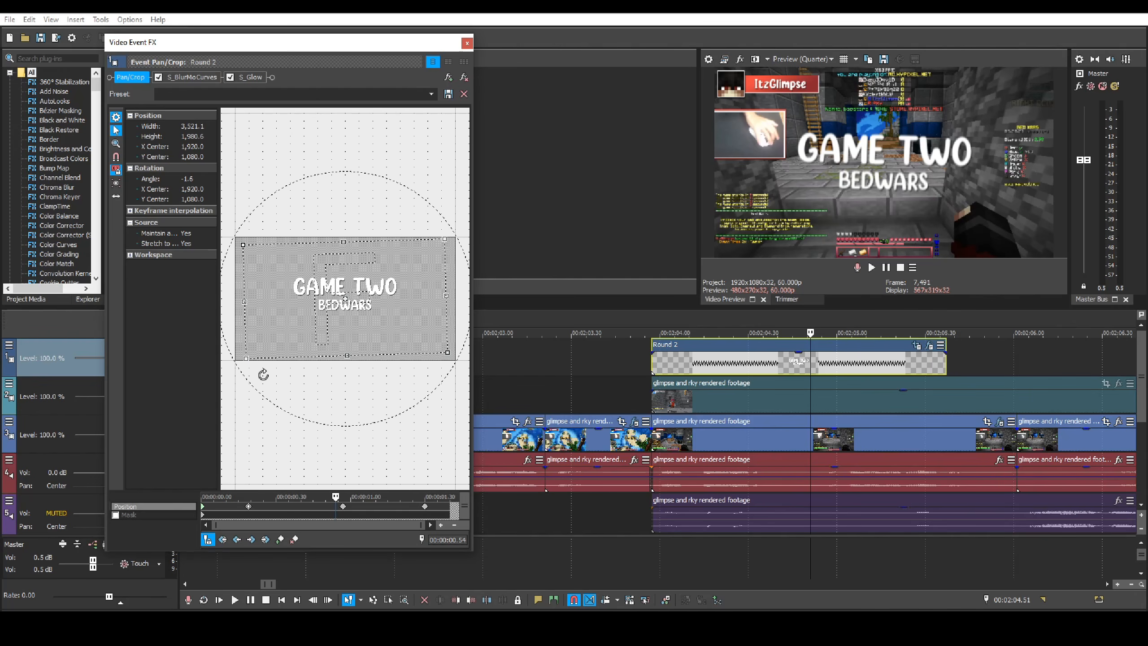
left_click_drag(336, 498, 341, 498)
left_click(343, 507)
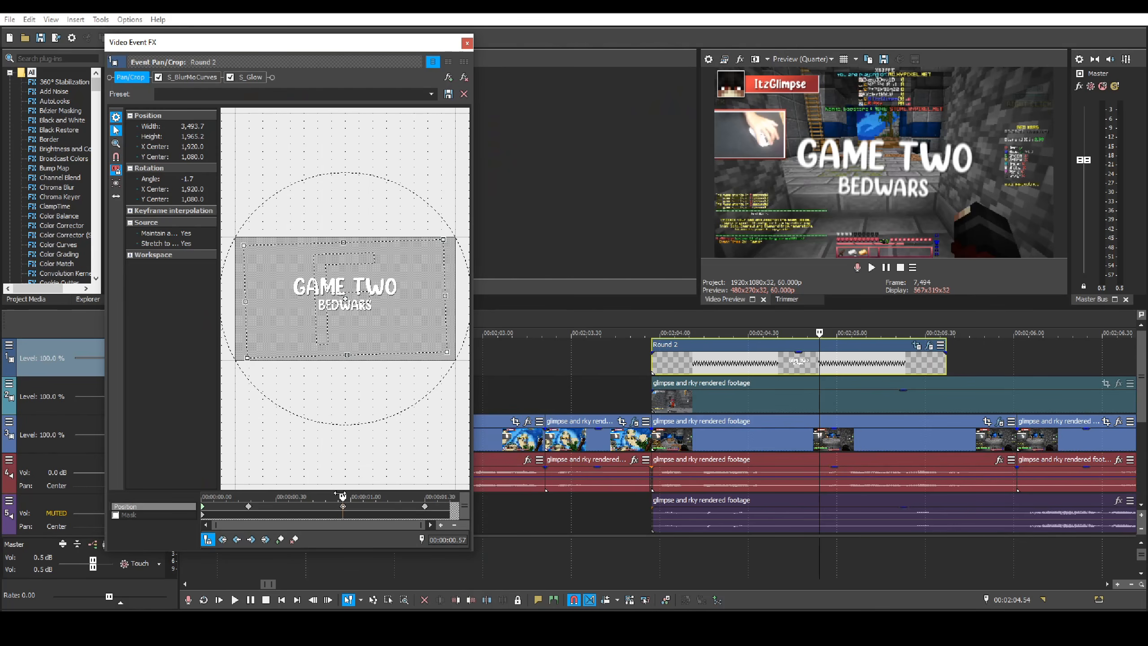
mouse_move(340, 493)
left_mouse_down()
mouse_move(307, 484)
mouse_move(353, 486)
left_mouse_up()
left_click(425, 508)
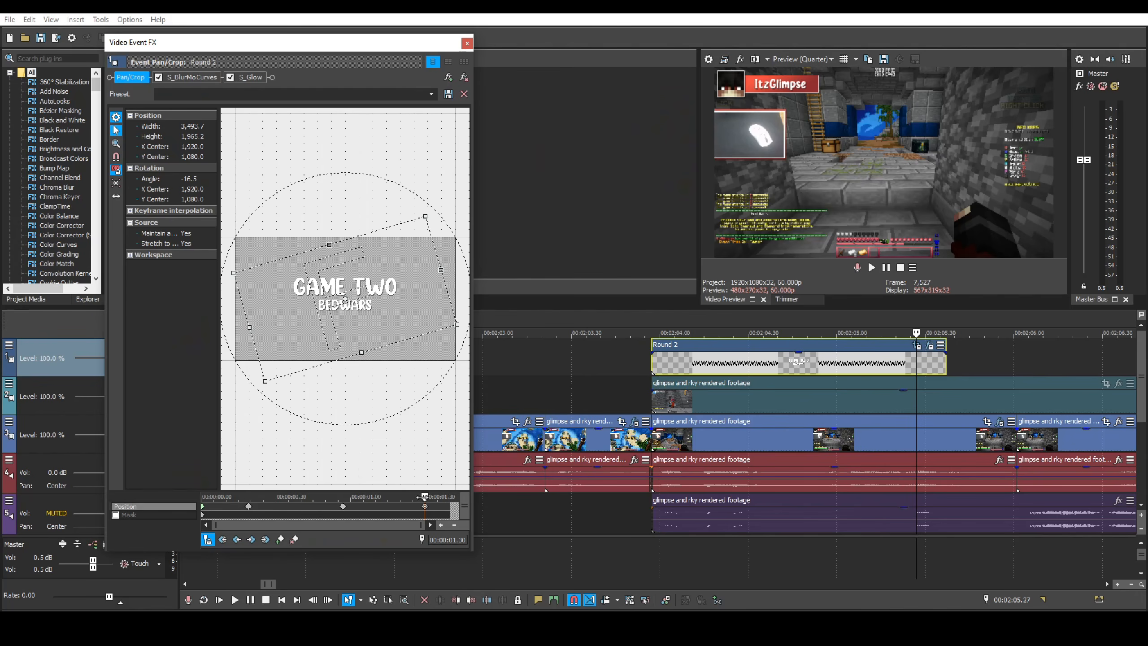
left_click_drag(421, 498, 328, 498)
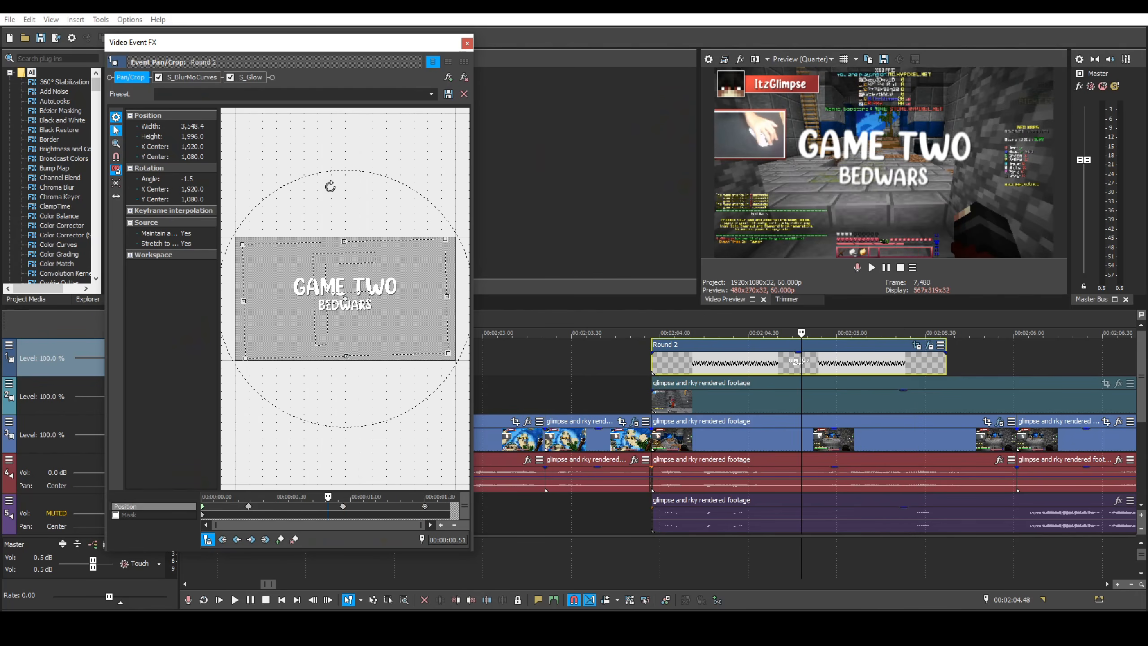
- Examine the S_BlurMoCurves keyframes of the Round 2 event, including its Shift Y curve and the last keyframe
left_click(932, 349)
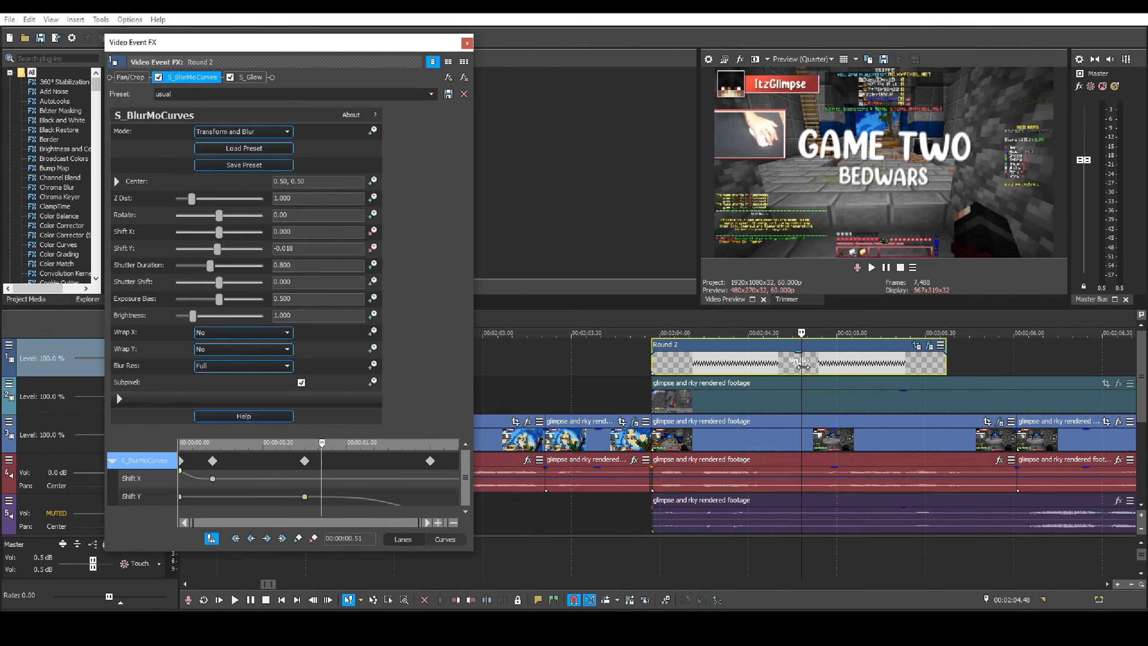
left_click_drag(208, 444, 302, 447)
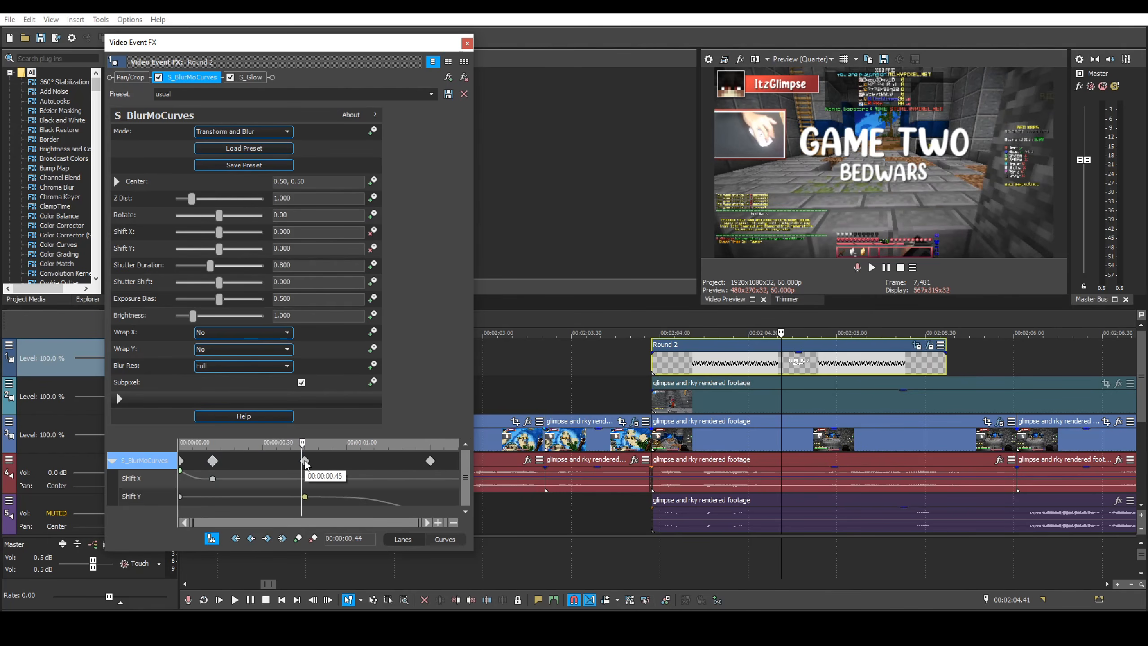
left_click(305, 461)
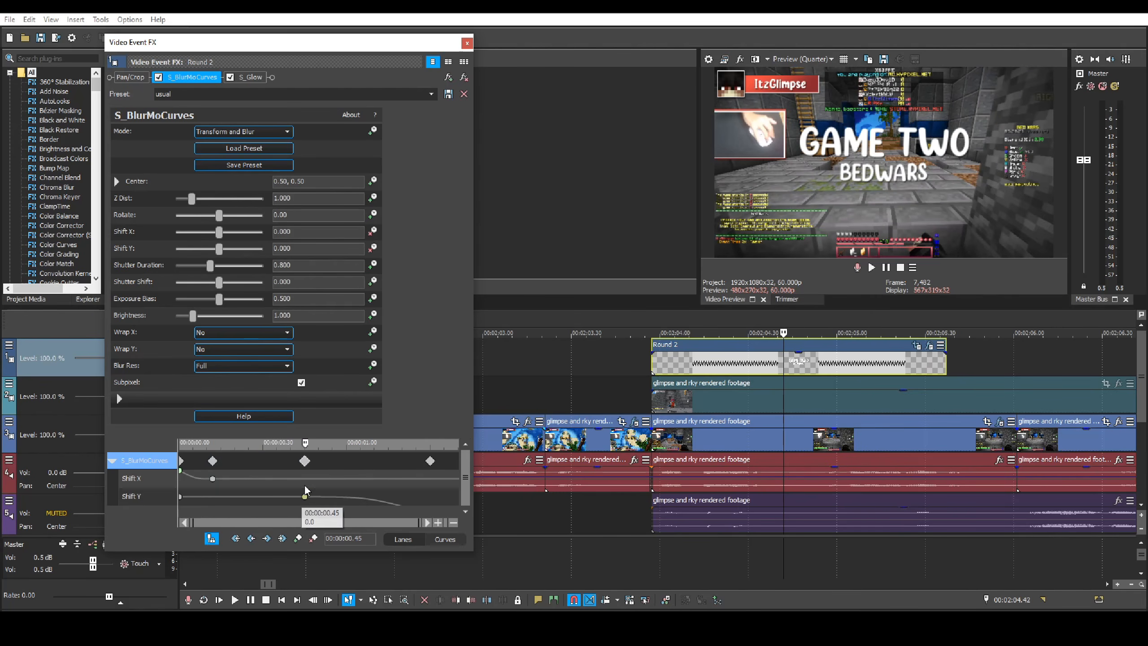
left_click(307, 443)
left_click_drag(320, 444, 339, 444)
left_click(432, 462)
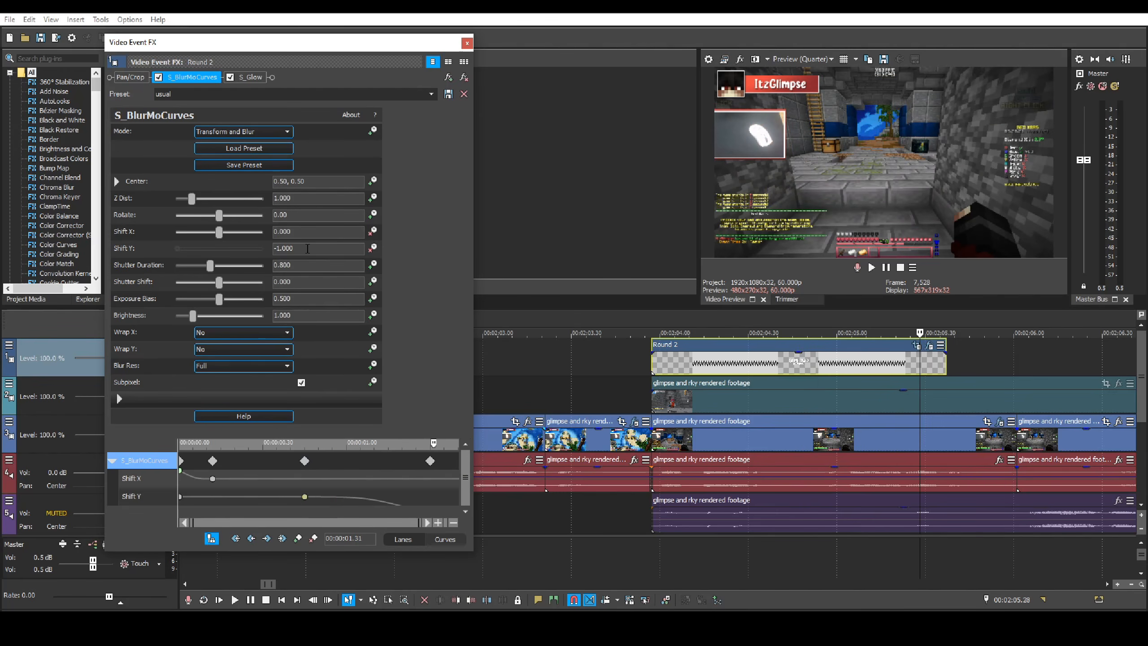
left_click(305, 497)
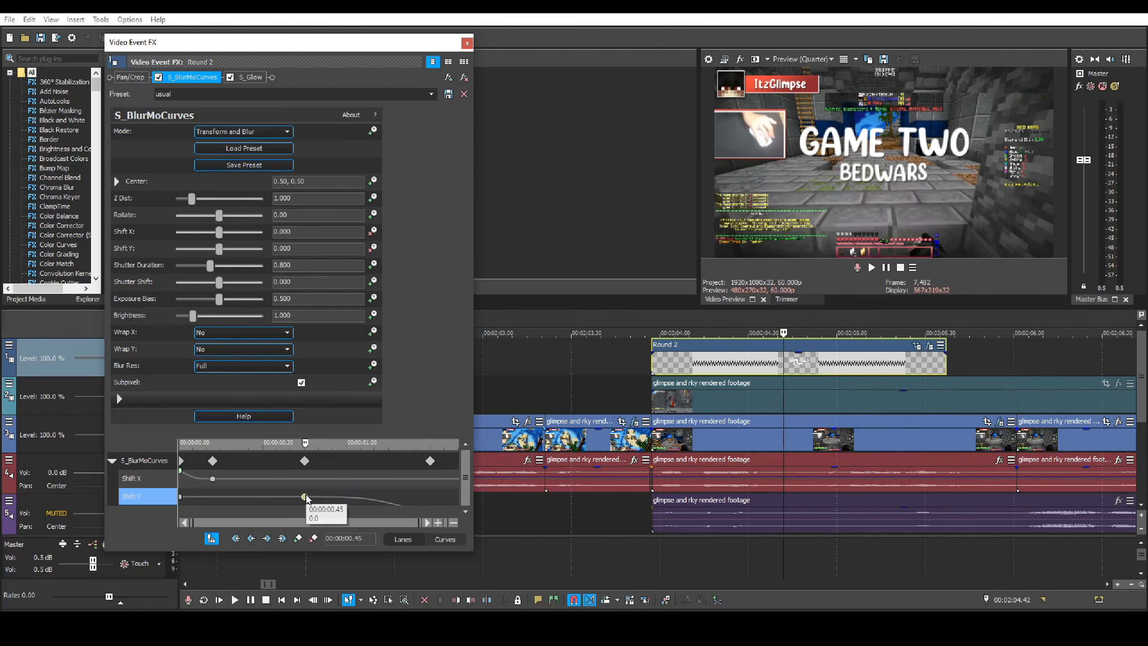
right_click(304, 497)
left_click(306, 502)
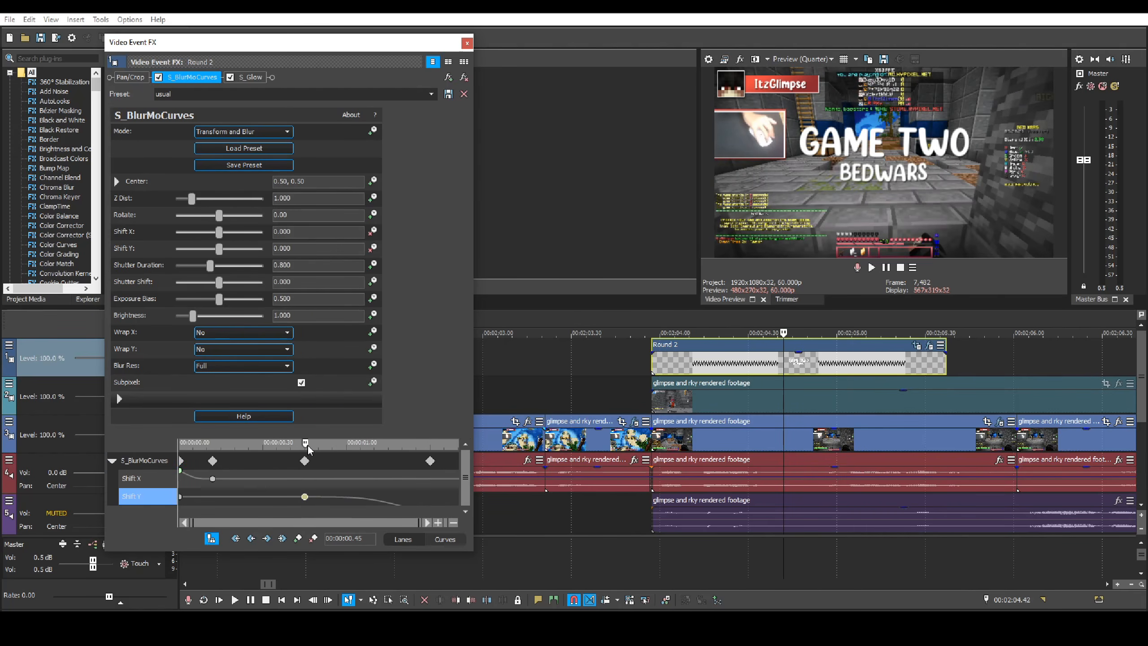
left_click_drag(306, 444, 376, 441)
- Return to the Round 2 event's Pan/Crop settings and preview the title animation from the start of the event
left_click(130, 77)
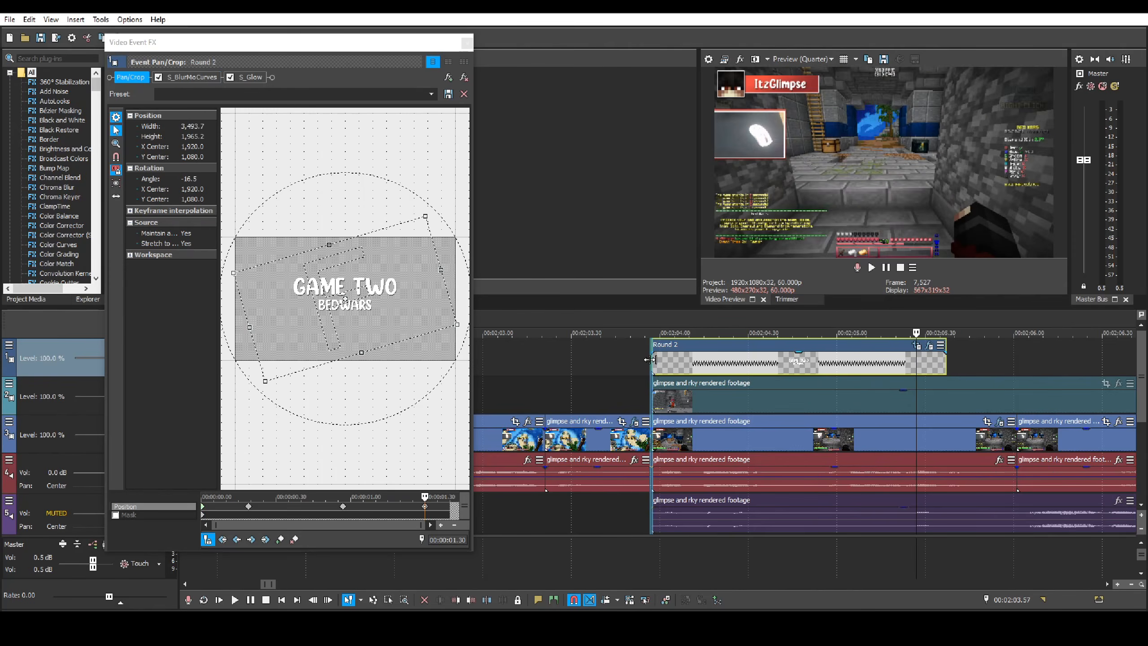
key("space")
key("space")
left_click(723, 365)
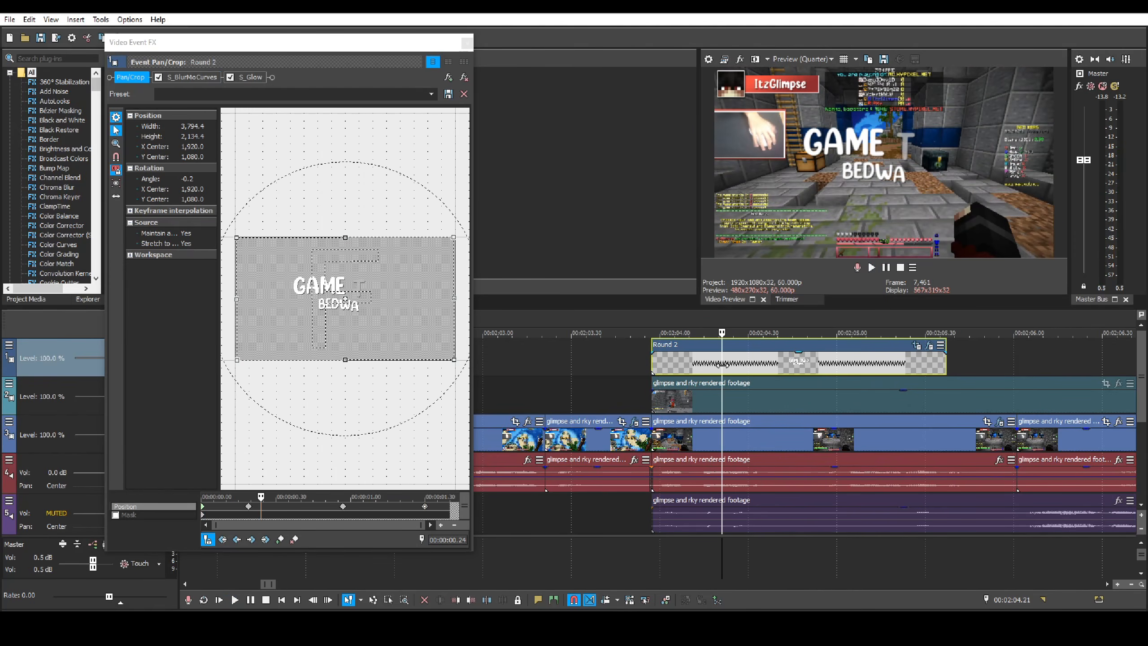
left_click_drag(723, 366, 758, 365)
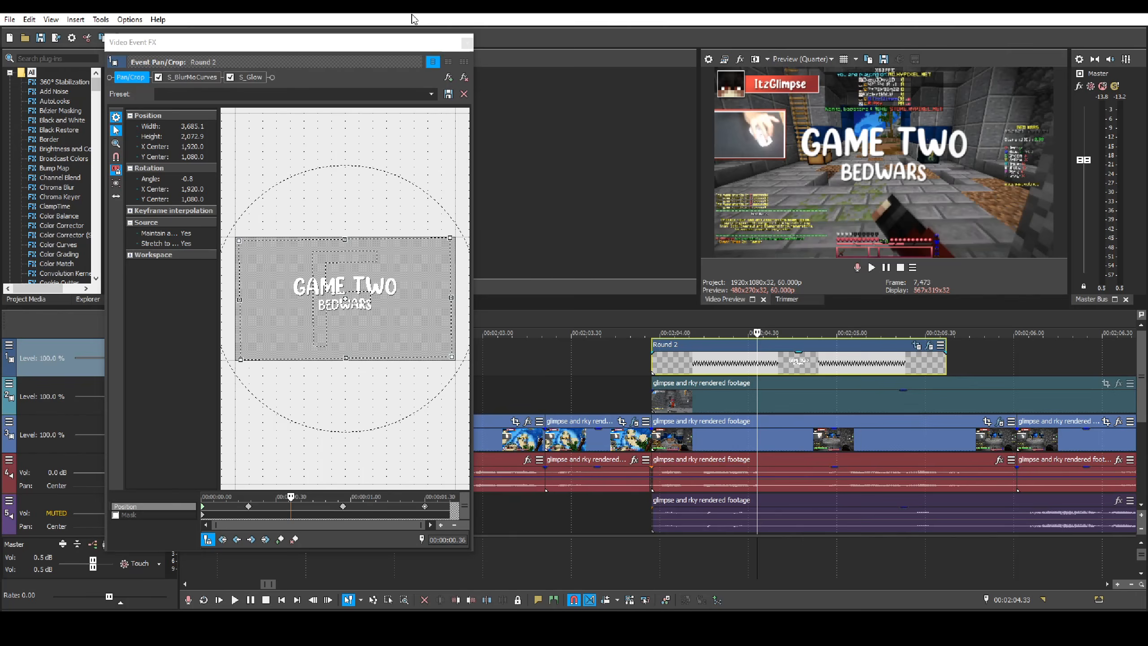
- Close the effect settings, switch to the titles project, and play the time range of the GAME SIX BEDWARS title
left_click(467, 43)
scroll(664, 439, "down", 2)
scroll(664, 439, "up", 2)
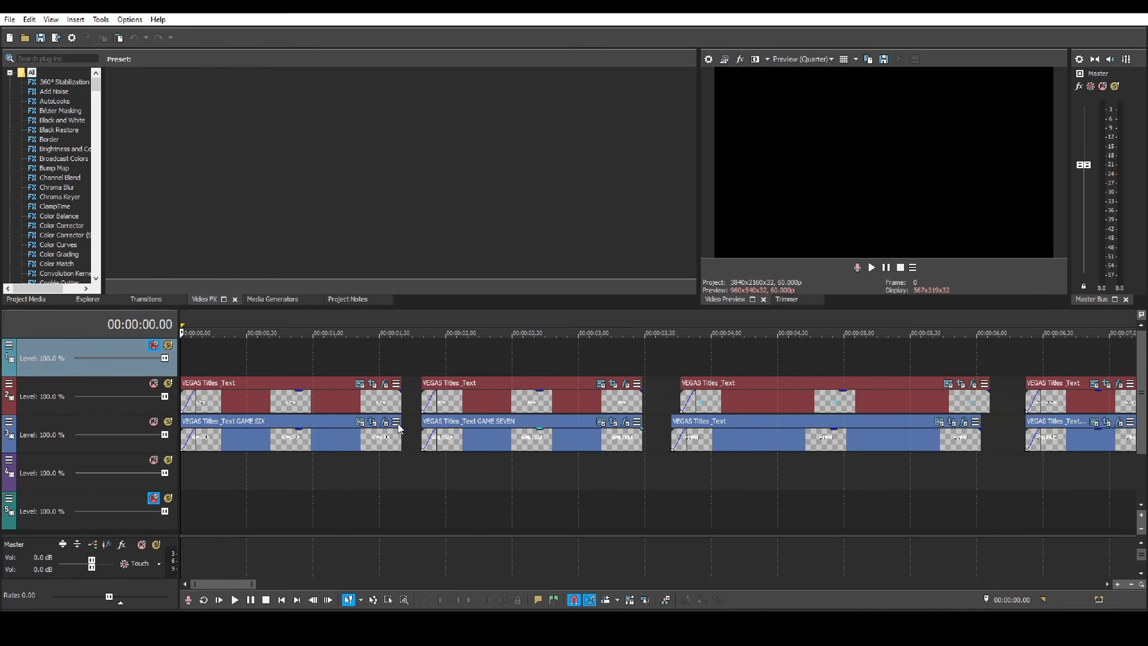
scroll(187, 385, "up", 1)
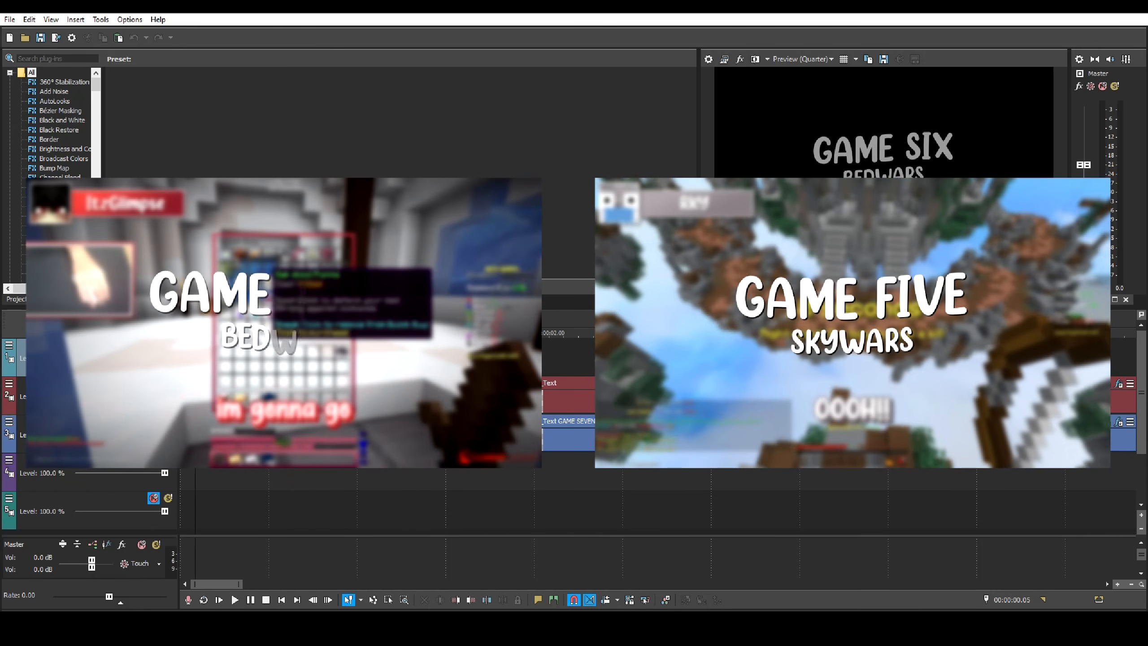
key("space")
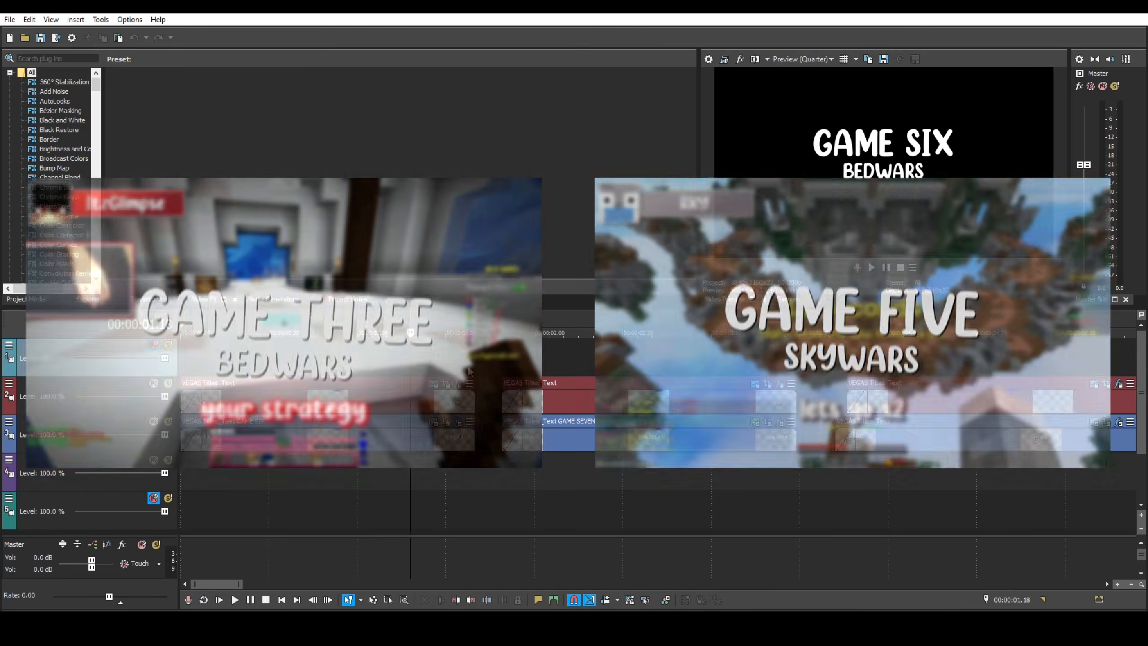
left_click_drag(475, 362, 182, 360)
key("space")
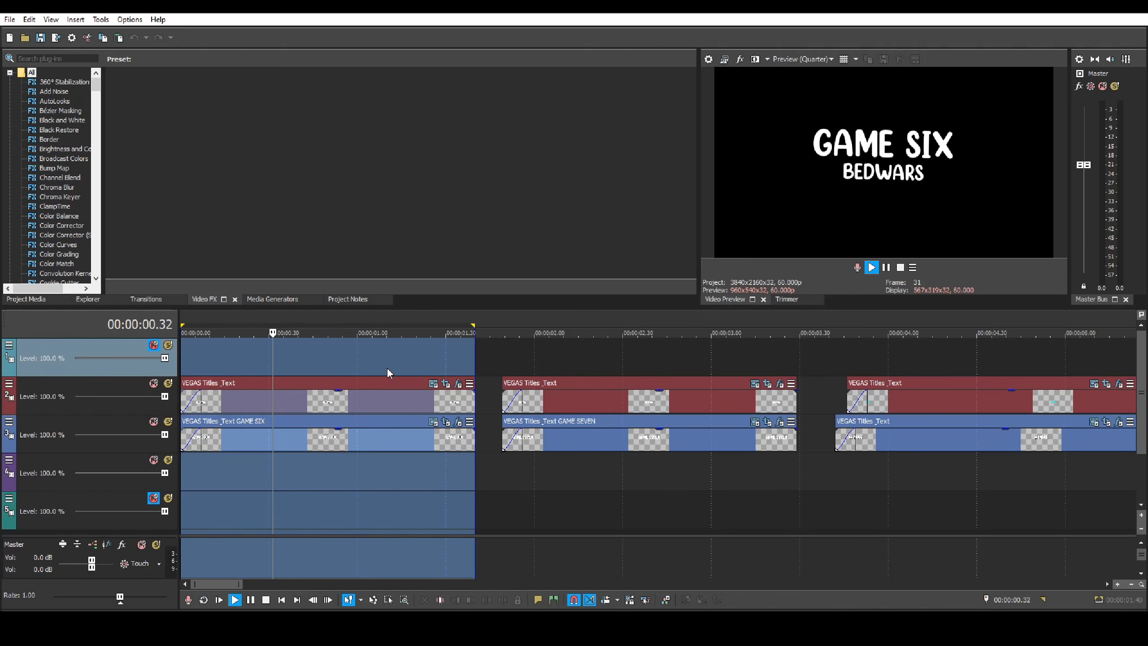
key("space")
- Examine the Wave effect's settings and keyframes on the first BEDWARS text event
left_click(458, 383)
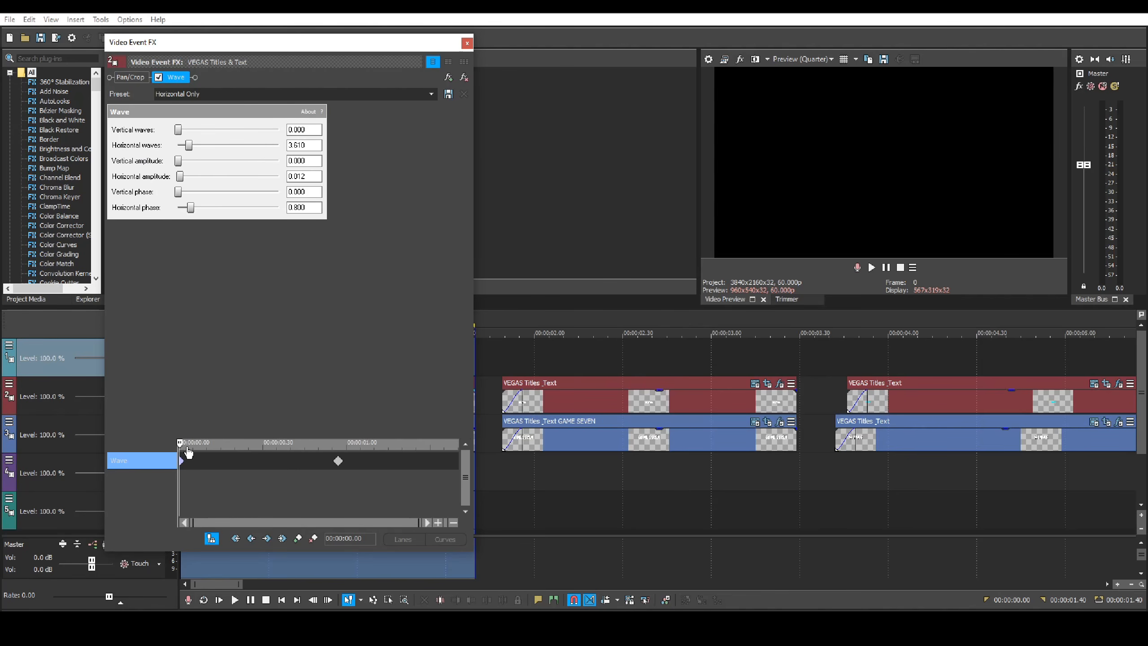
left_click_drag(181, 446, 140, 425)
left_click(342, 466)
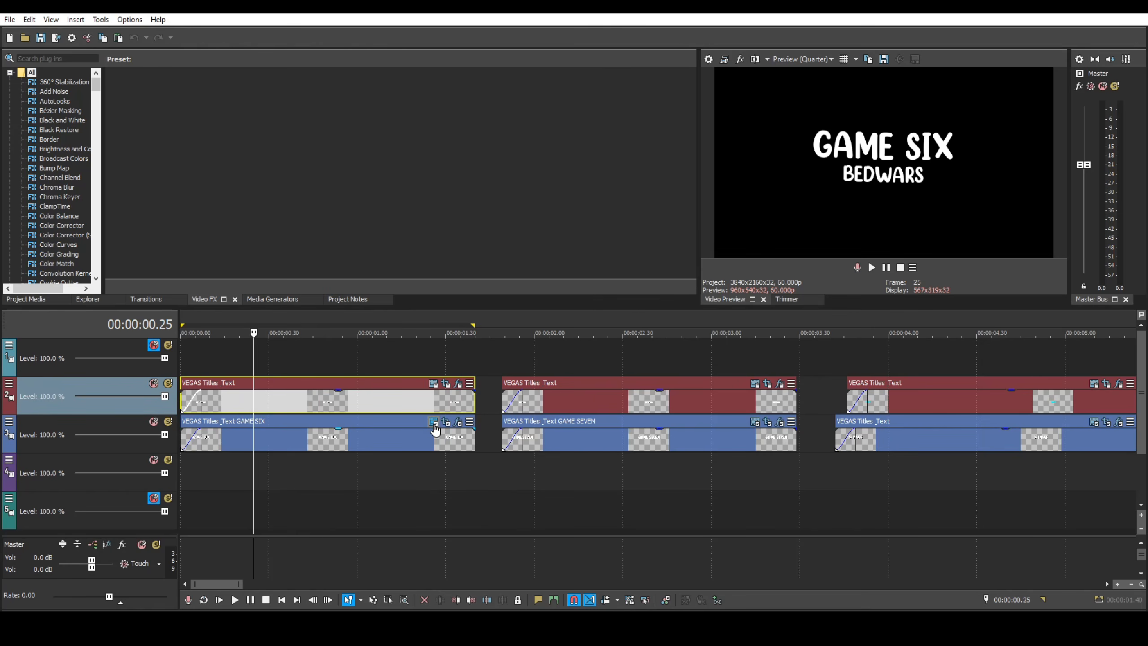
- Examine the Titles & Text settings of the GAME SIX and BEDWARS text events
left_click(434, 424)
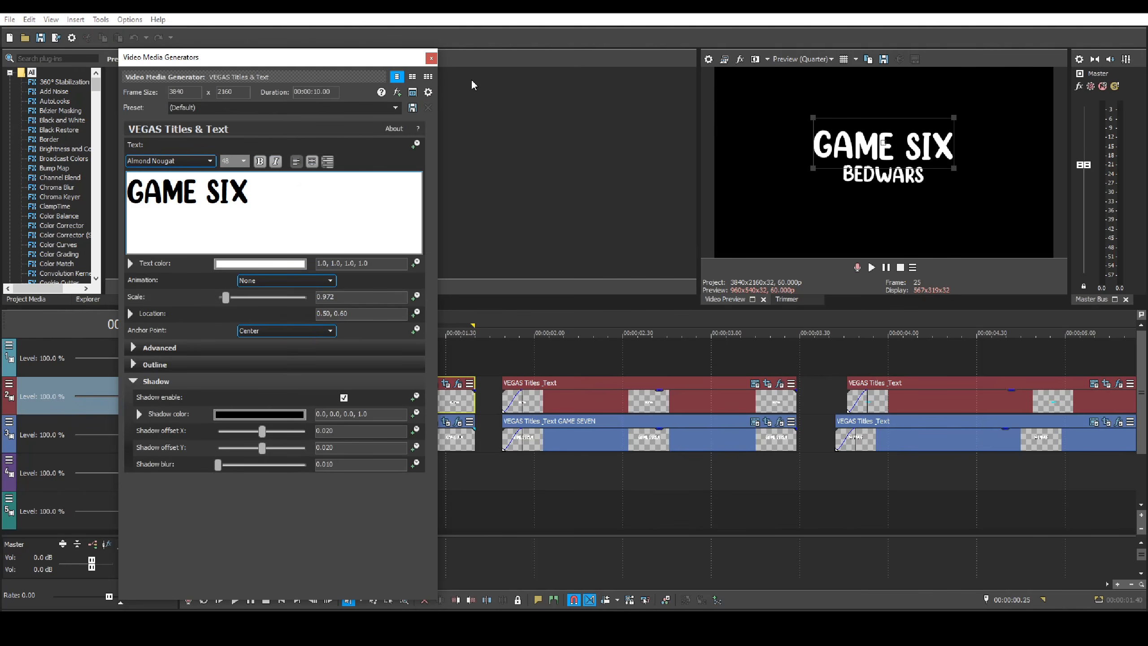
left_click(430, 59)
left_click(434, 385)
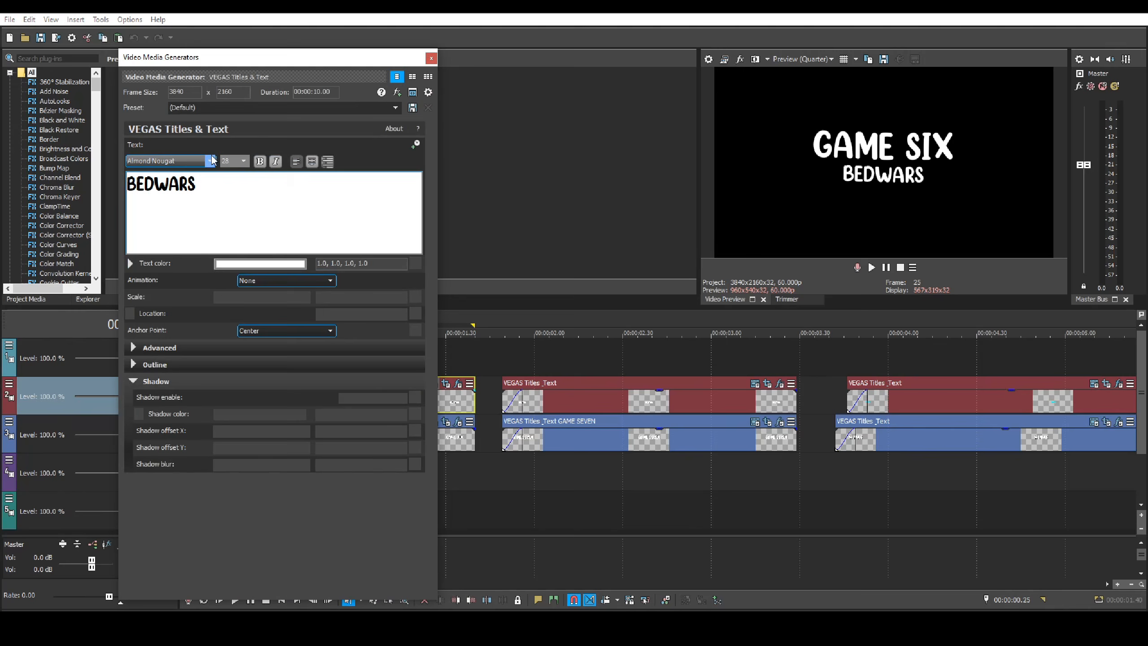
left_click(204, 192)
left_click(430, 58)
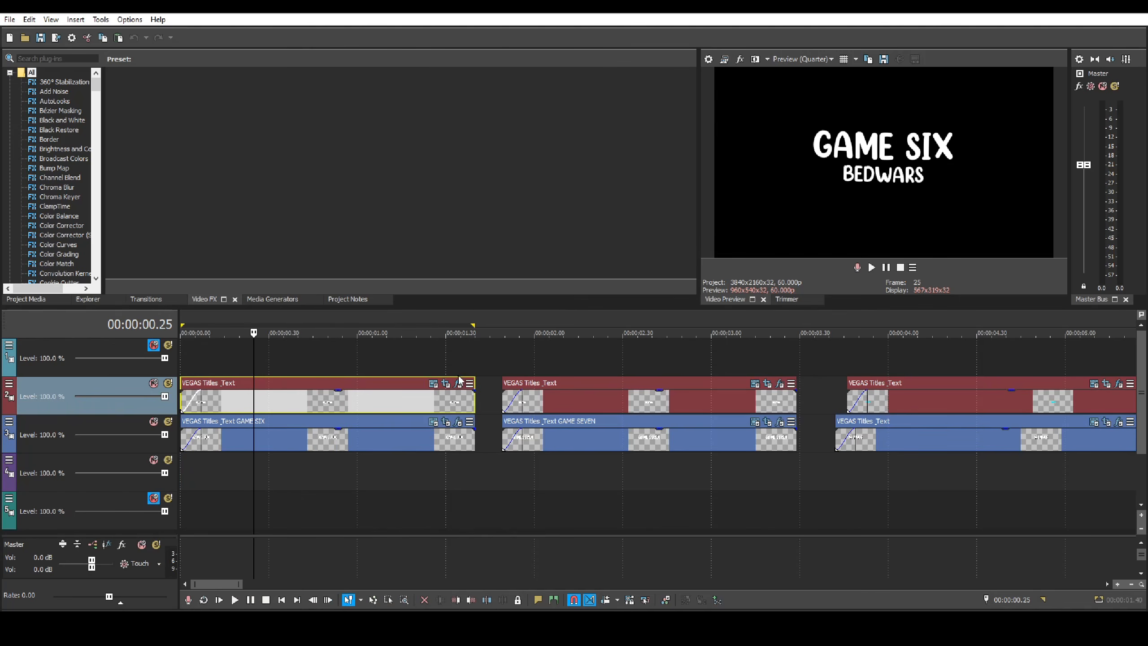
left_click_drag(254, 369, 1023, 423)
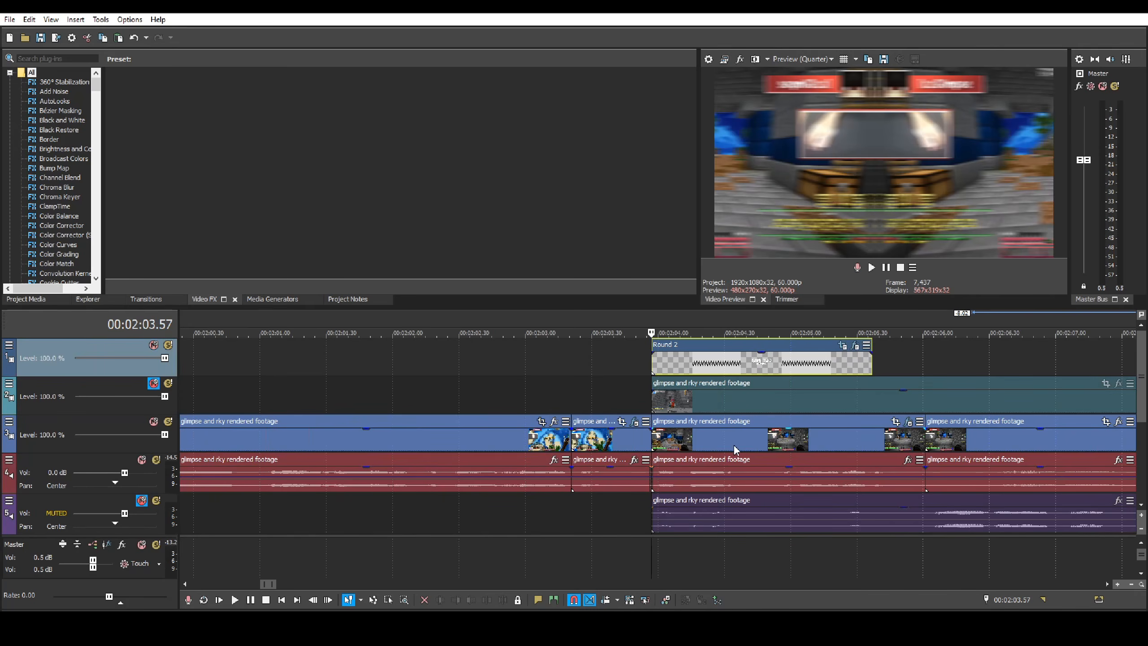
- Switch to the gameplay project and examine the Gaussian Blur keyframes on the footage clip beneath the Round 2 title
right_click(733, 445)
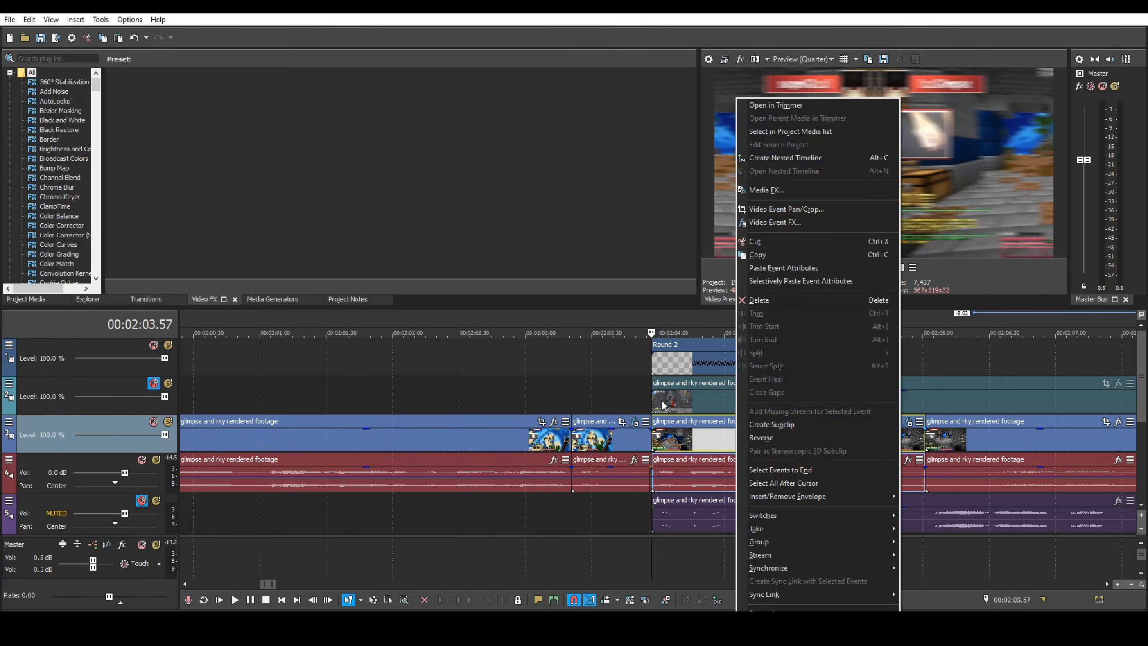
left_click(647, 439)
left_click(680, 440)
mouse_move(679, 365)
left_mouse_down()
mouse_move(783, 364)
mouse_move(698, 364)
left_mouse_up()
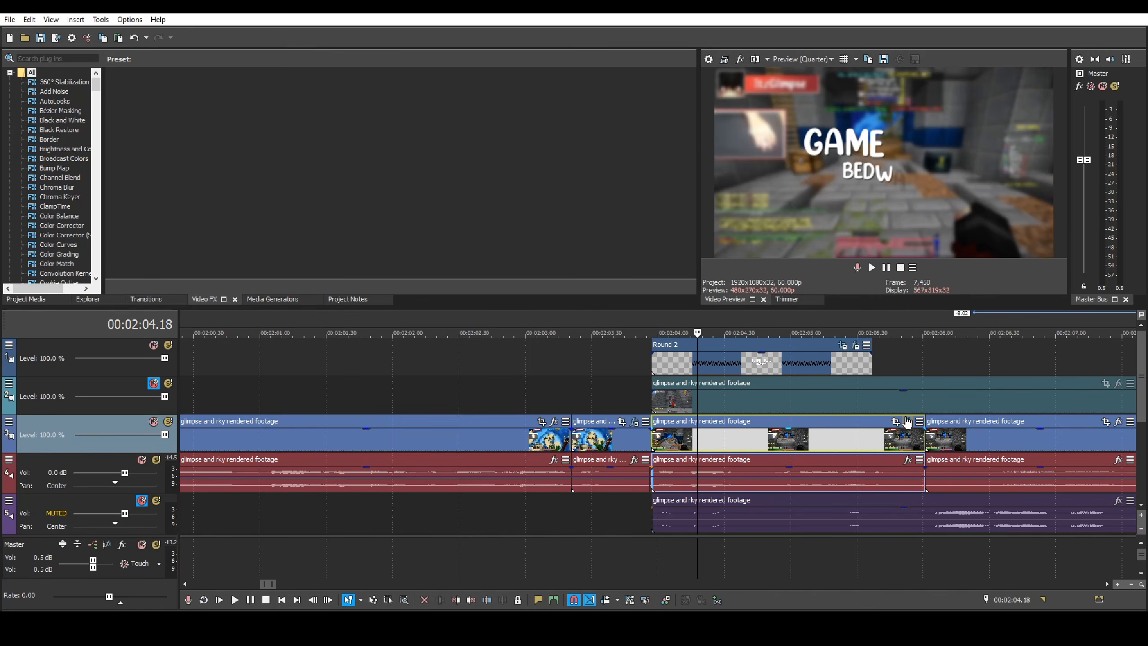
left_click(908, 422)
left_click(305, 83)
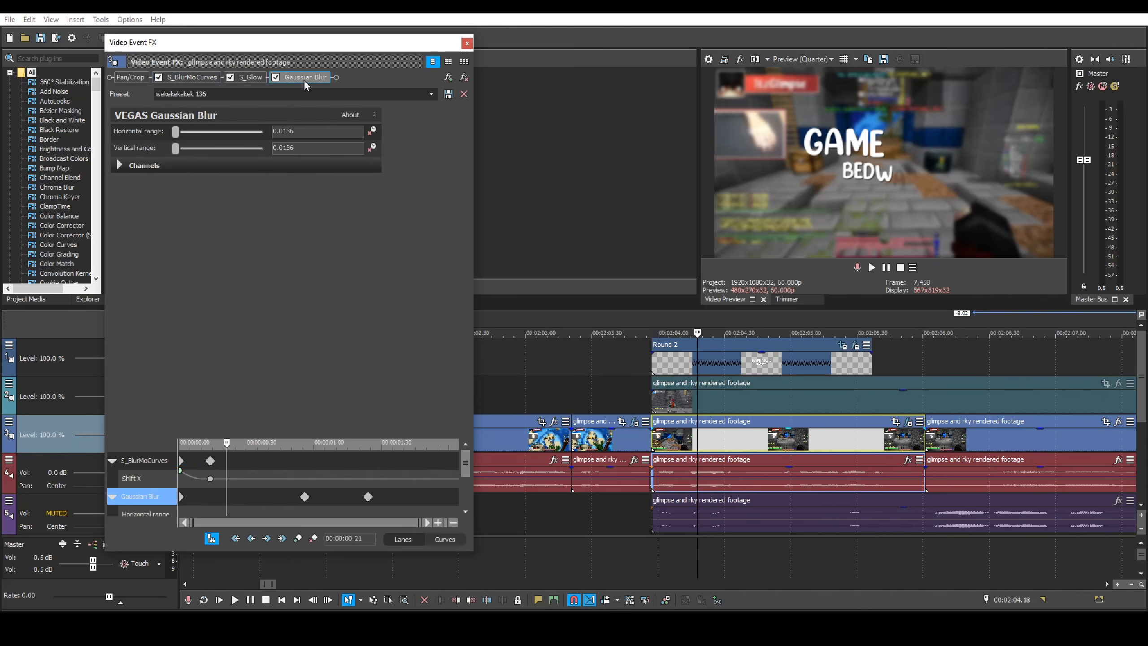
scroll(374, 501, "down", 2)
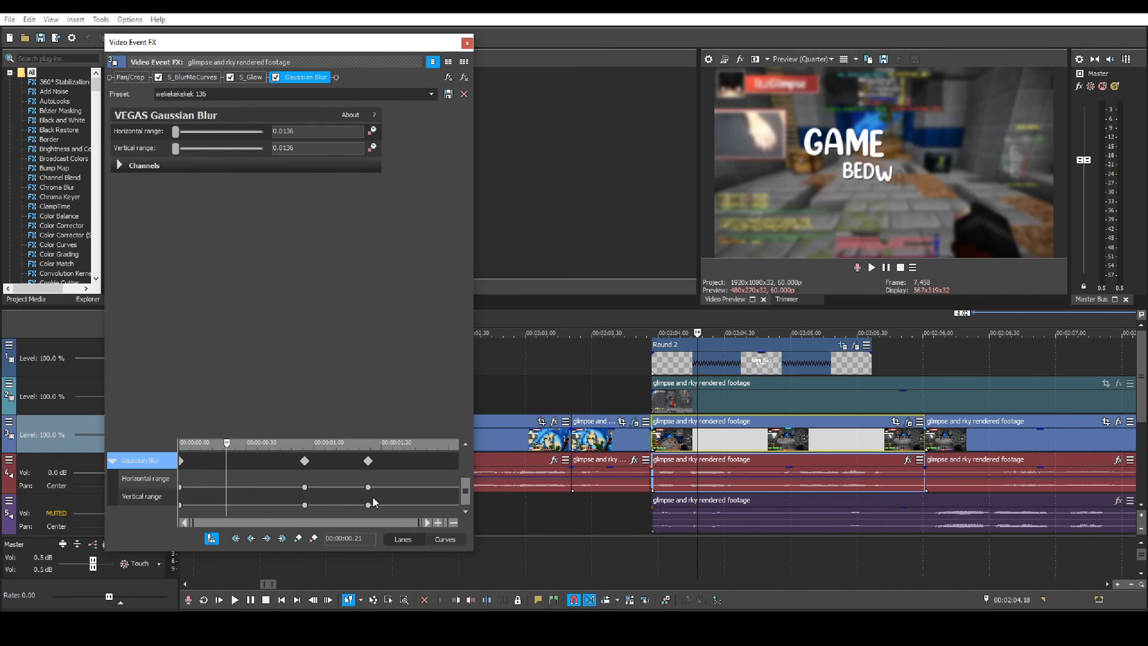
- Close the effect settings and locate Gaussian Blur in the video effects list to view its presets
left_click(467, 43)
left_click(50, 225)
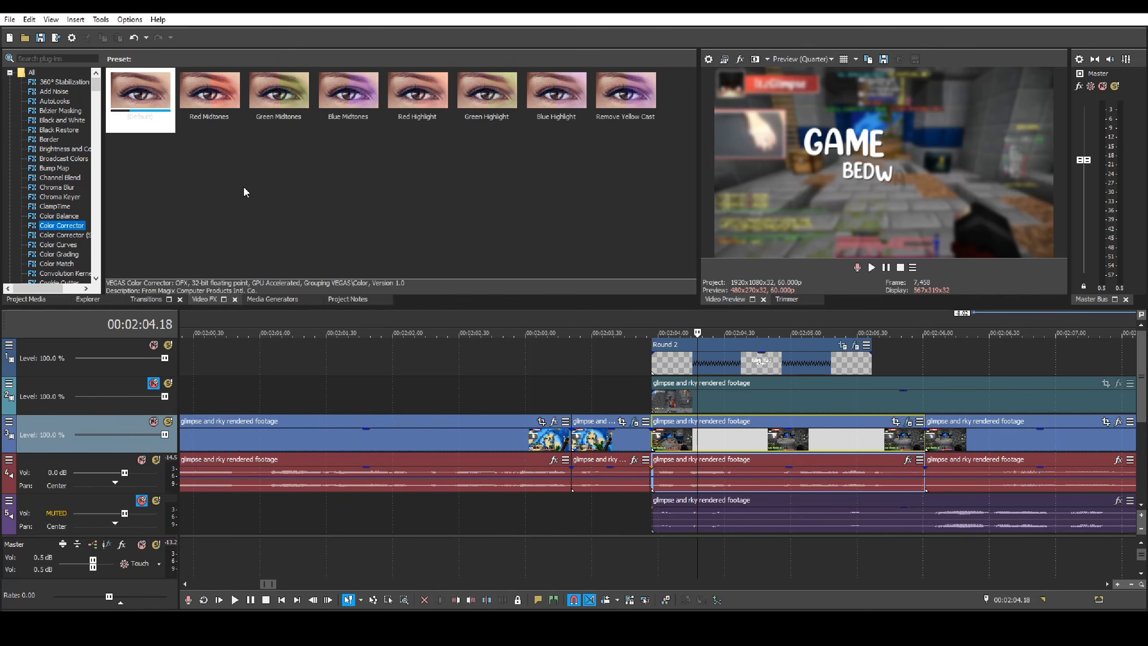
key("g")
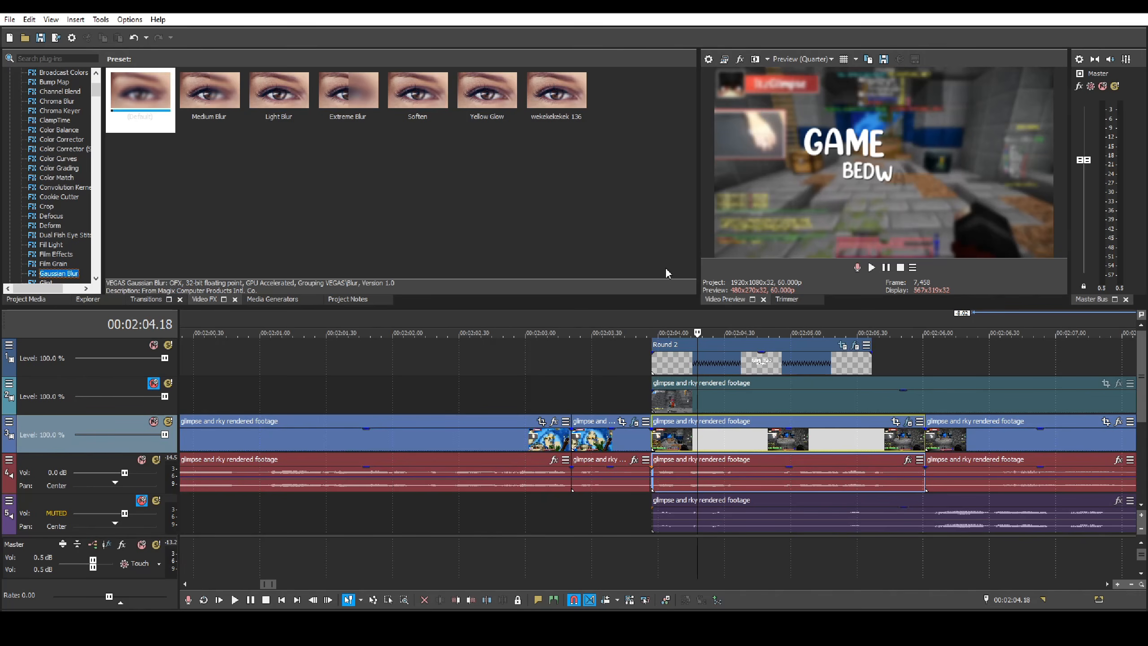
- Review the footage clip's Gaussian Blur ranges at its second and third keyframes
left_click_drag(279, 45, 342, 49)
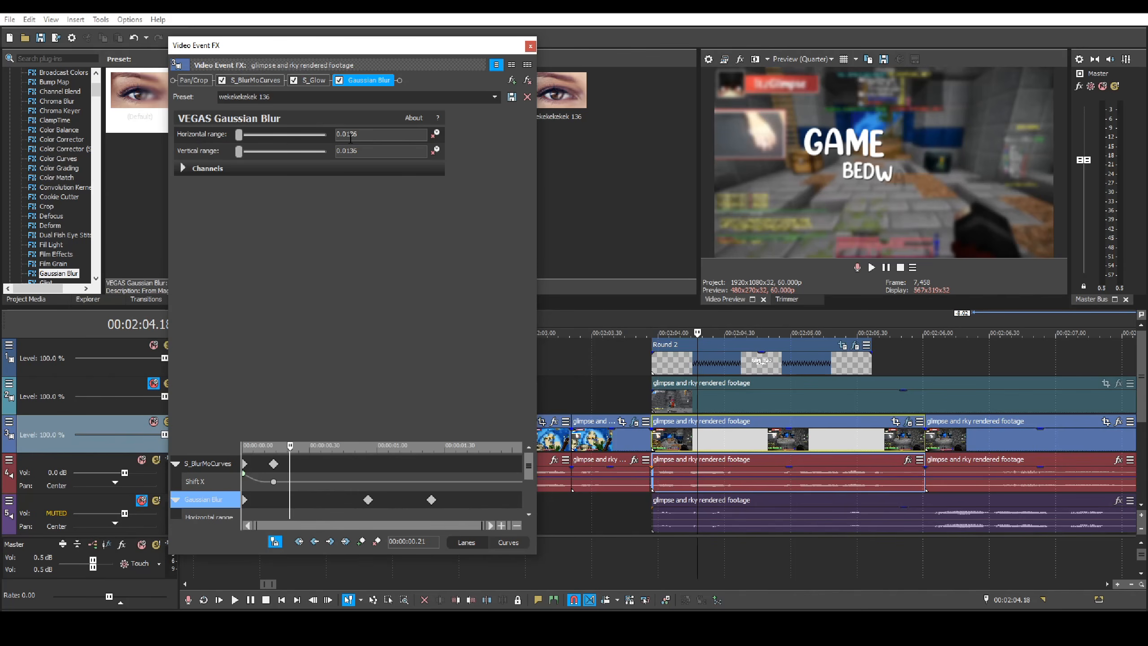
left_click_drag(290, 447, 316, 426)
left_click(372, 501)
left_click(372, 499)
left_click(435, 501)
- Preview the WINNER title event over its blurred footage near the end of the timeline
key("space")
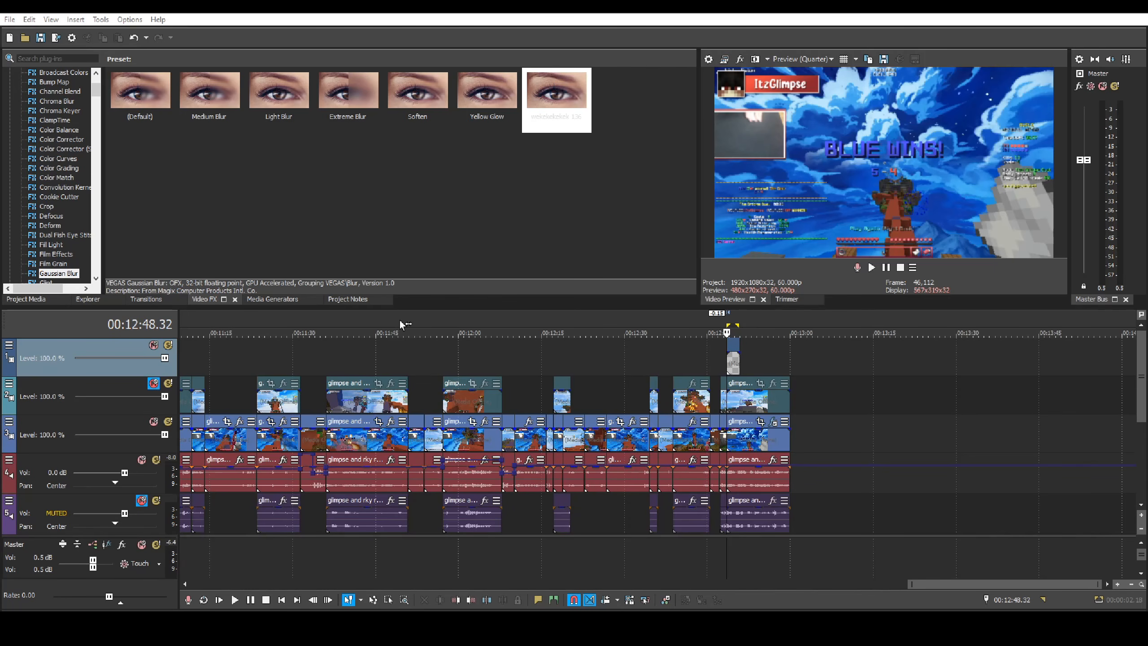
scroll(764, 390, "up", 3)
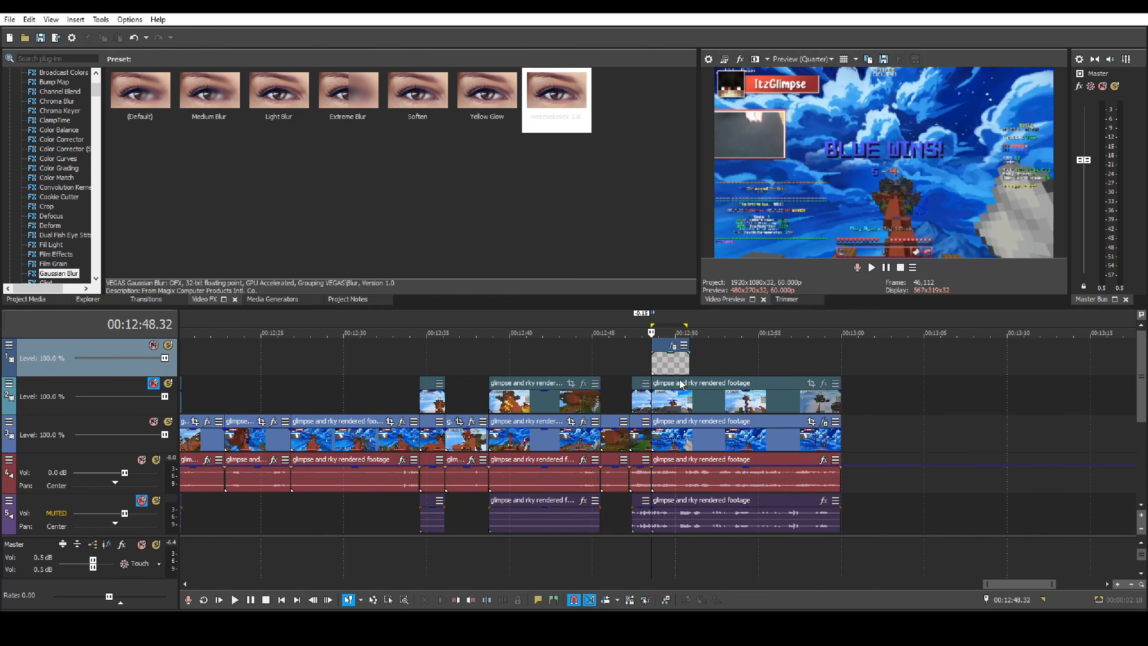
scroll(683, 455, "up", 3)
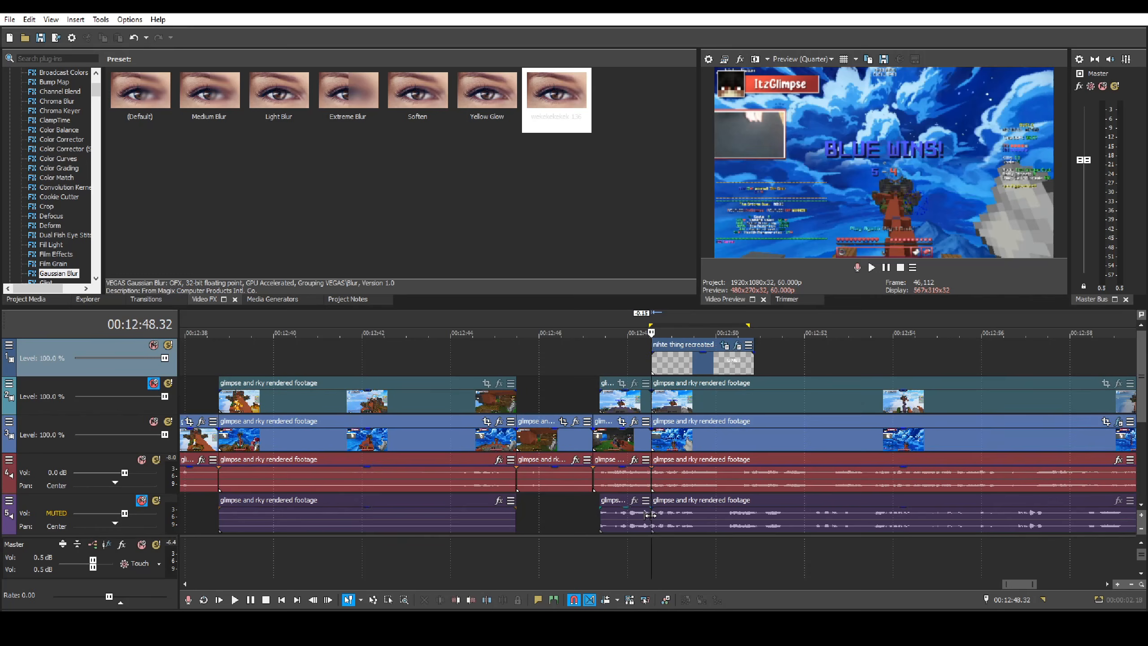
left_click(669, 367)
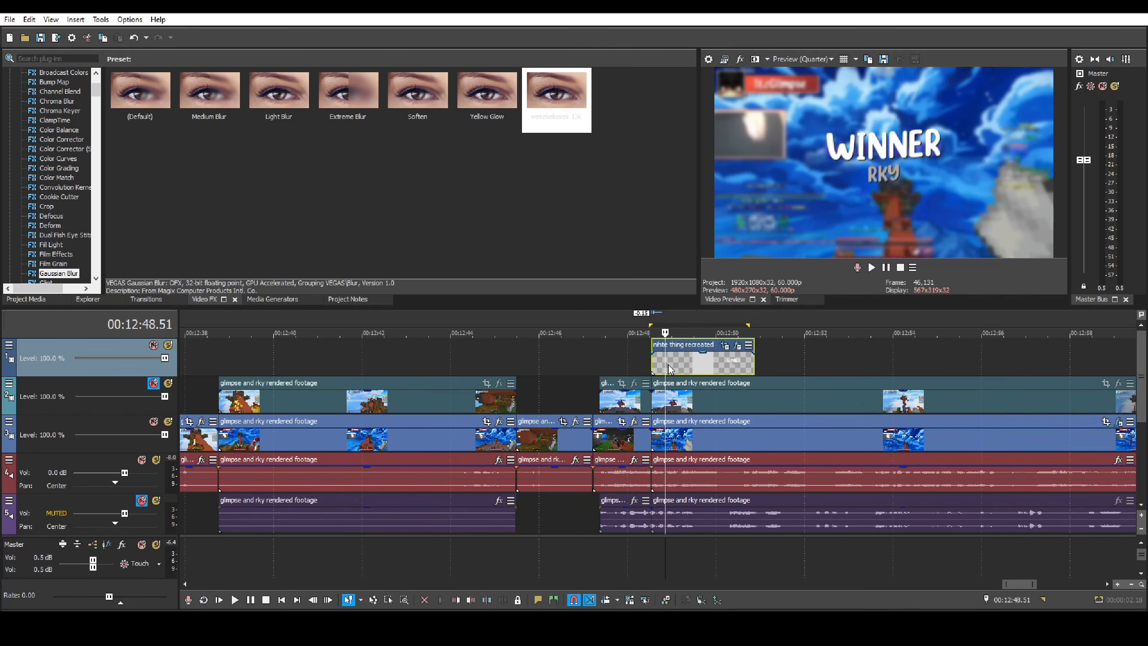
mouse_move(666, 363)
left_mouse_down()
mouse_move(728, 363)
mouse_move(682, 363)
left_mouse_up()
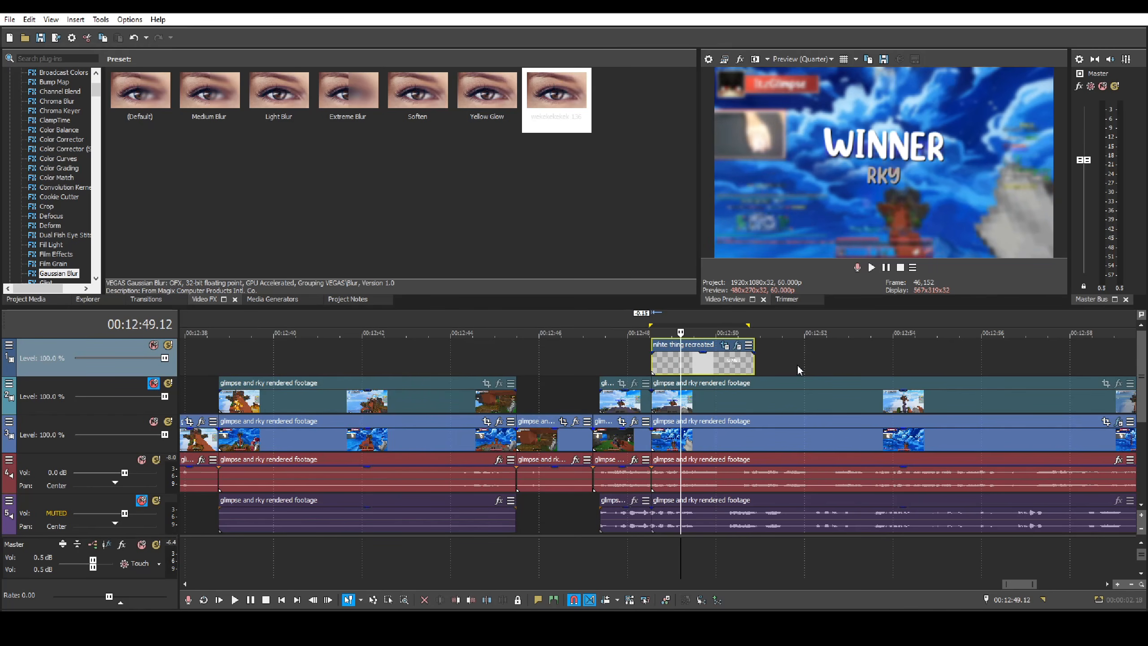
- Delete the second video track together with all of its events
scroll(621, 437, "down", 5)
left_click_drag(971, 584, 147, 547)
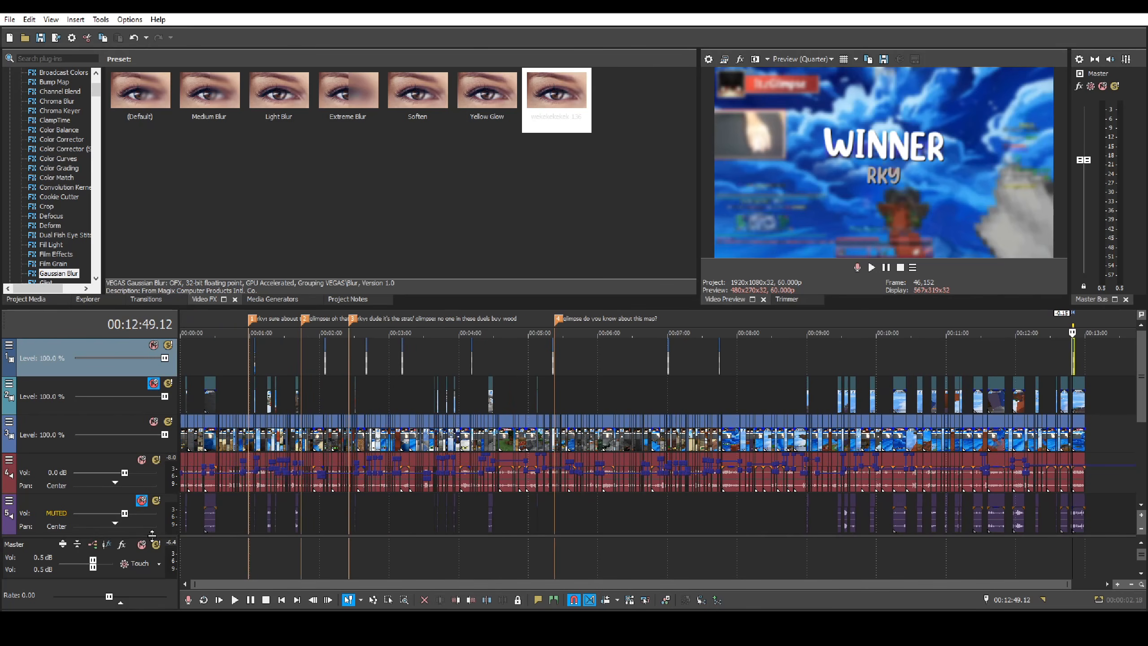
right_click(83, 386)
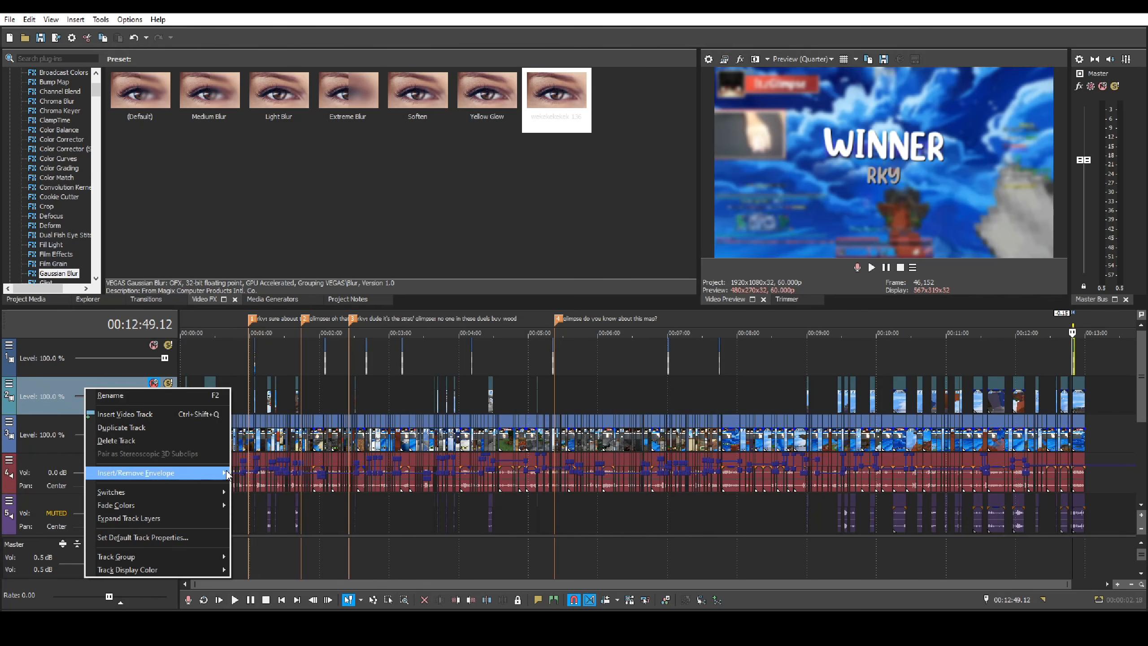
left_click(145, 441)
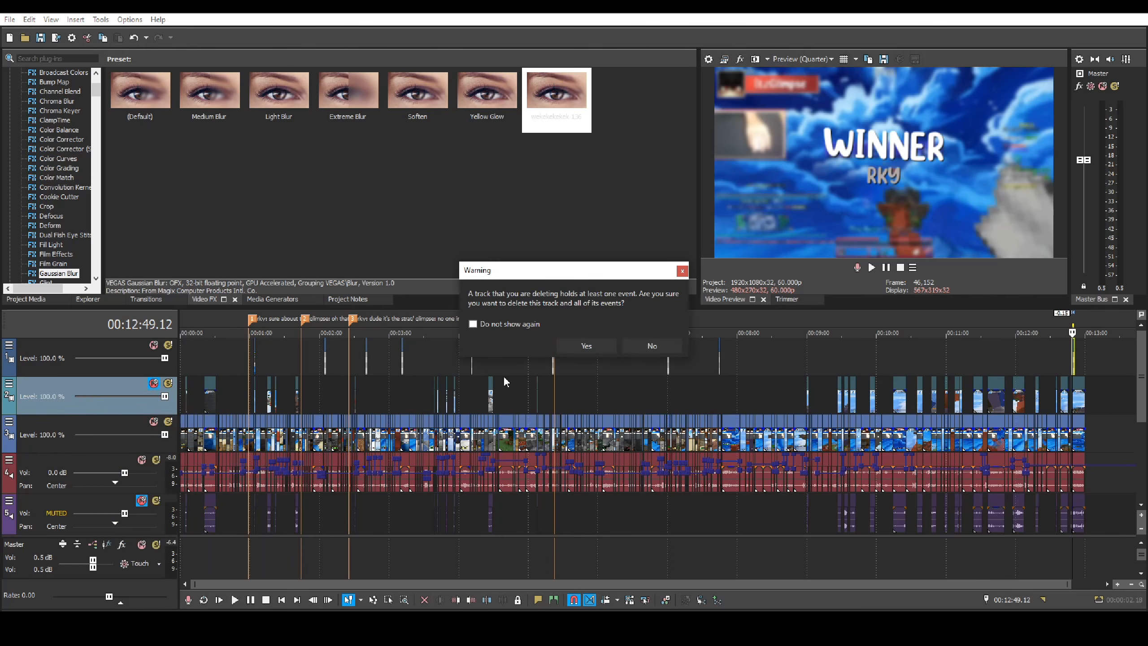
left_click(596, 345)
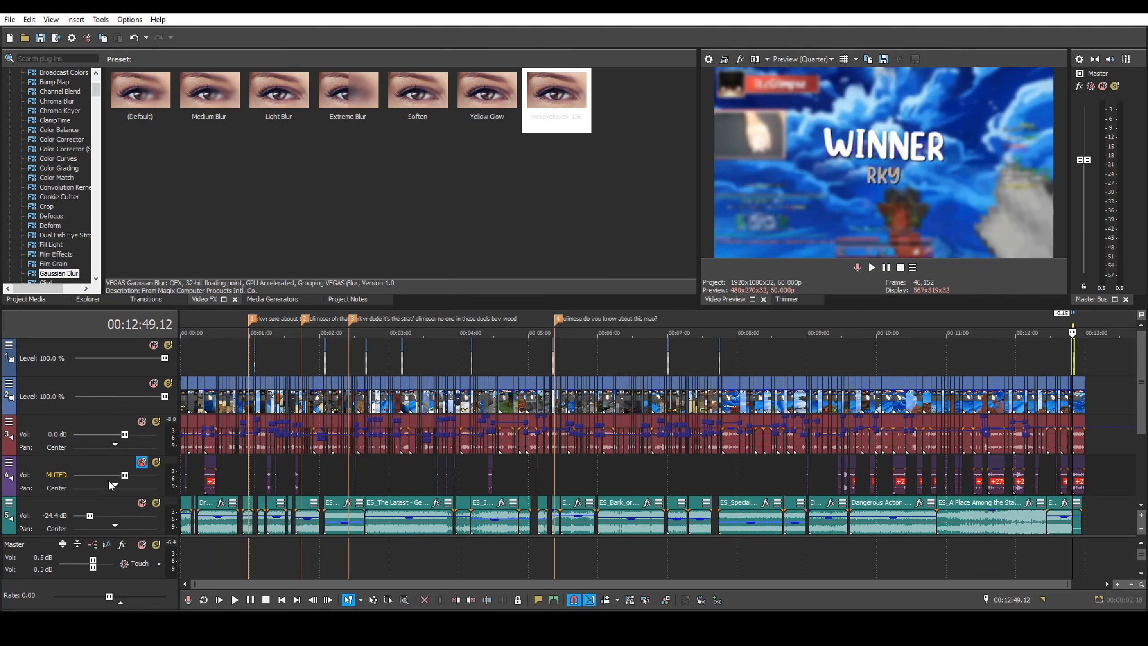
- Delete the muted purple audio track beneath the main footage audio together with its events
right_click(86, 477)
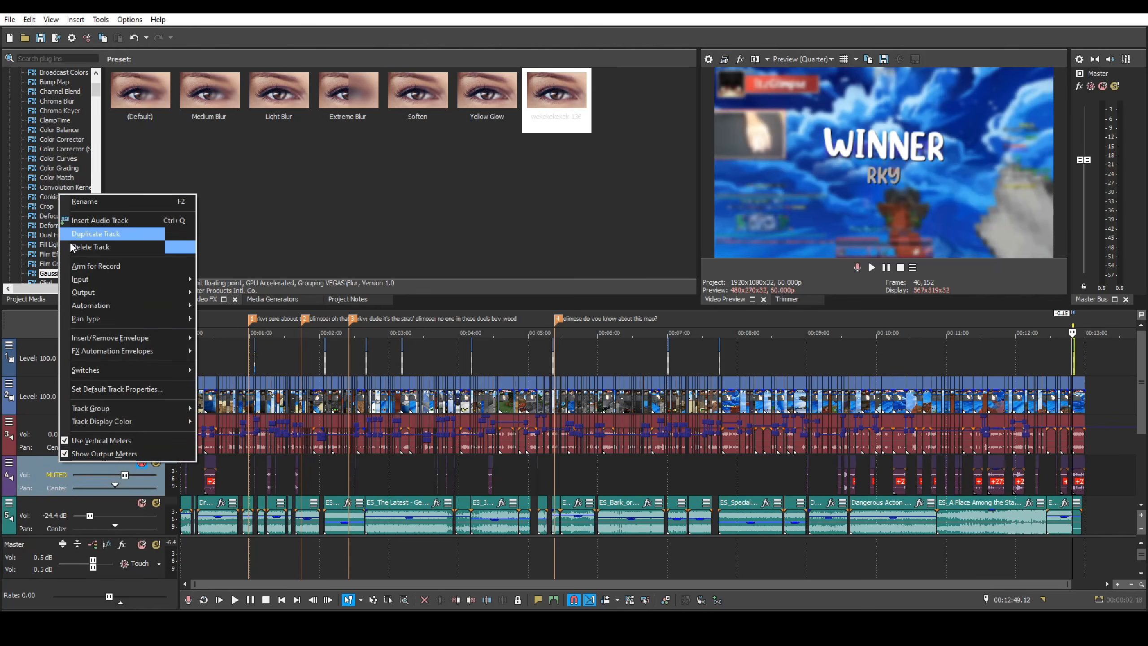
left_click(91, 247)
left_click(587, 345)
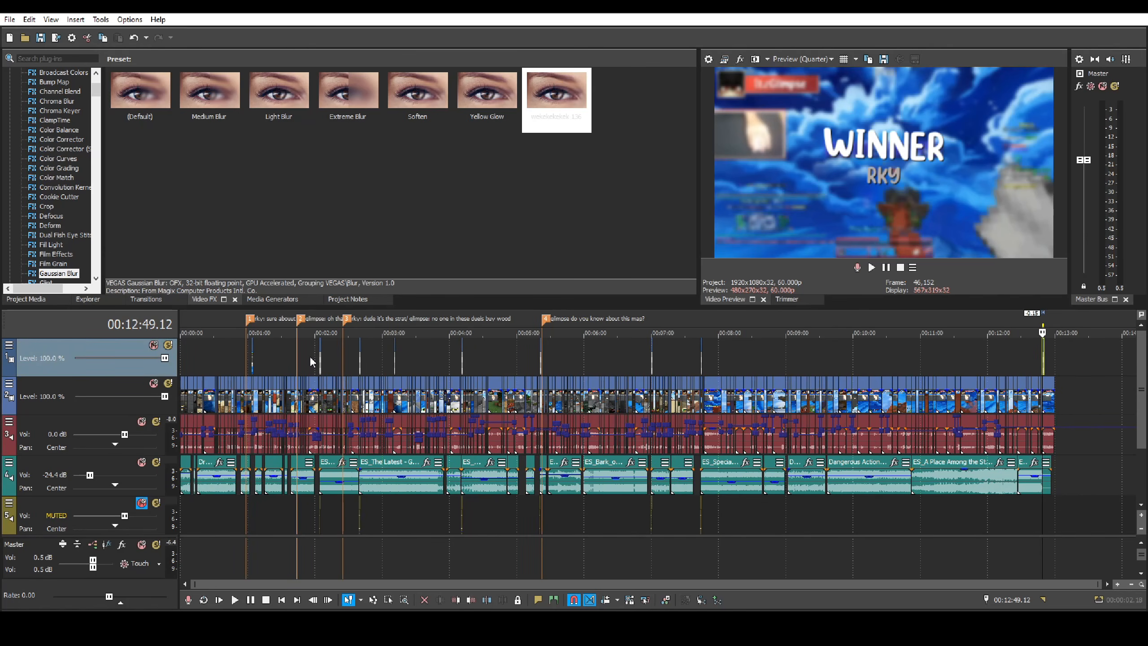
- Preview the GAME TWO and GAME THREE title events on the first track over the blurred gameplay
left_click(317, 361)
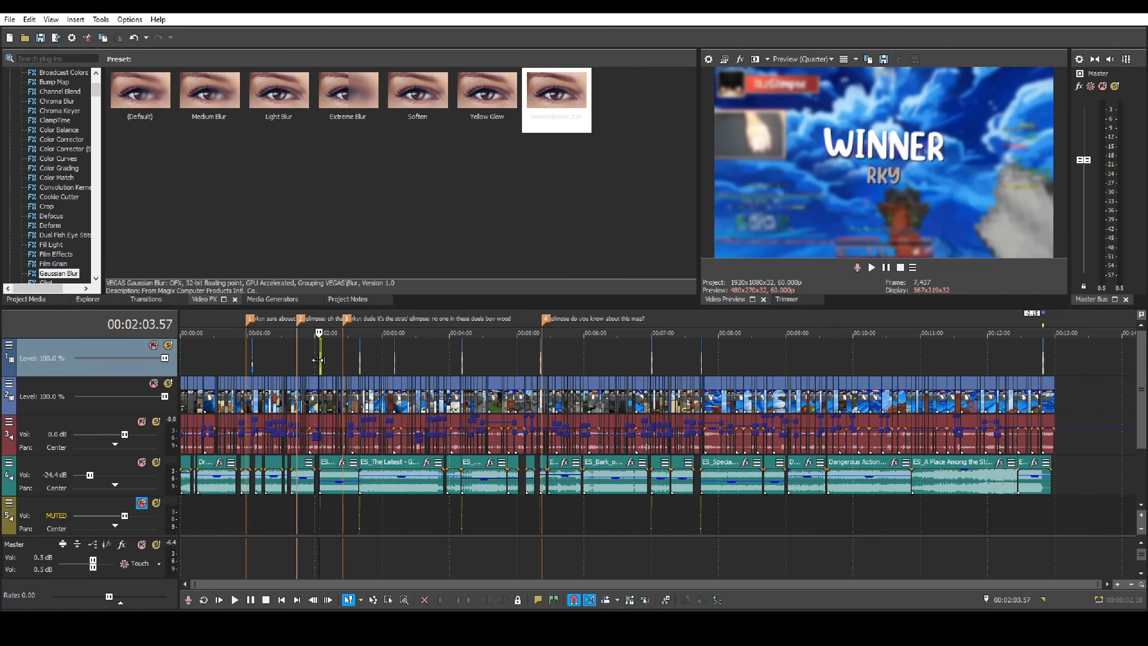
scroll(623, 377, "up", 10)
left_click(679, 396)
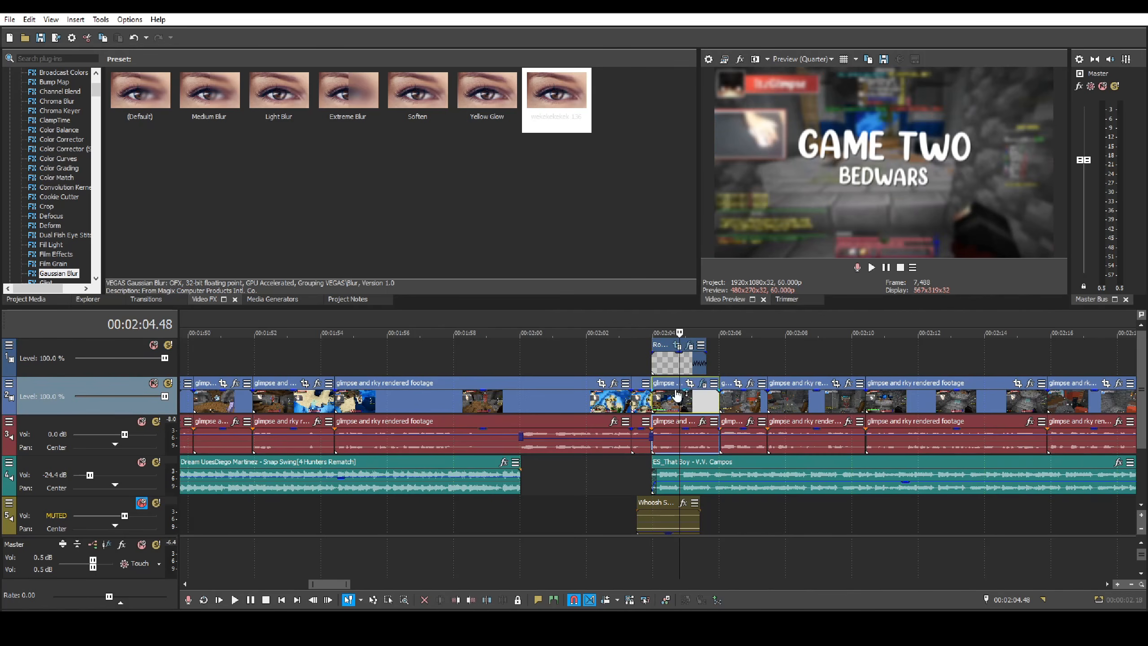
scroll(678, 365, "down", 5)
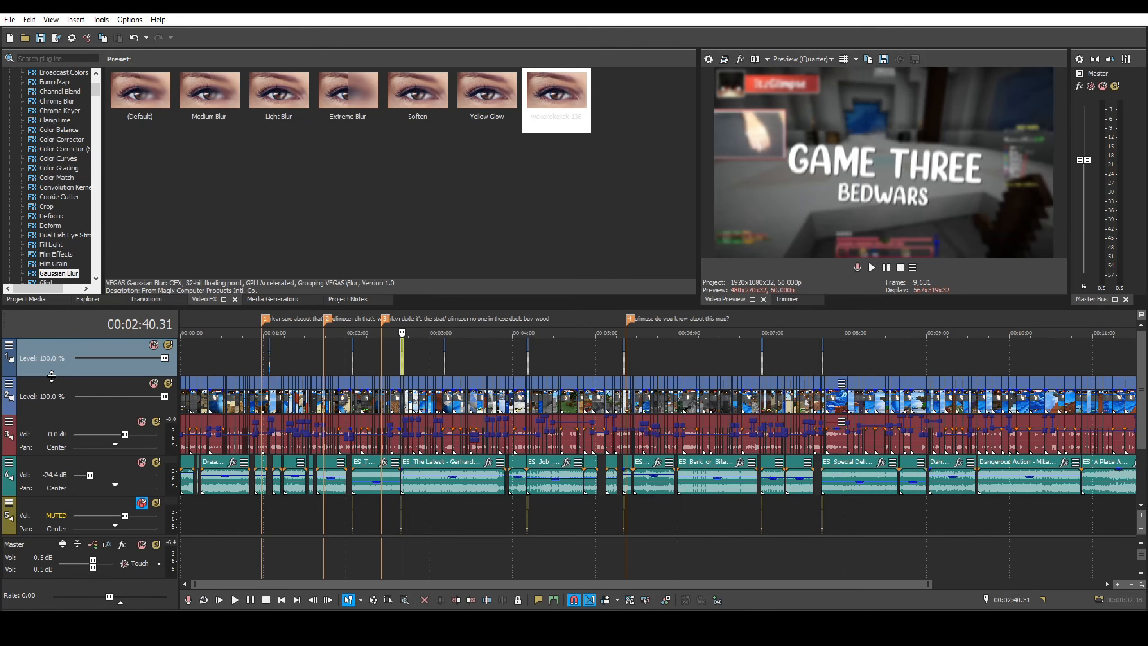
scroll(660, 433, "down", 2)
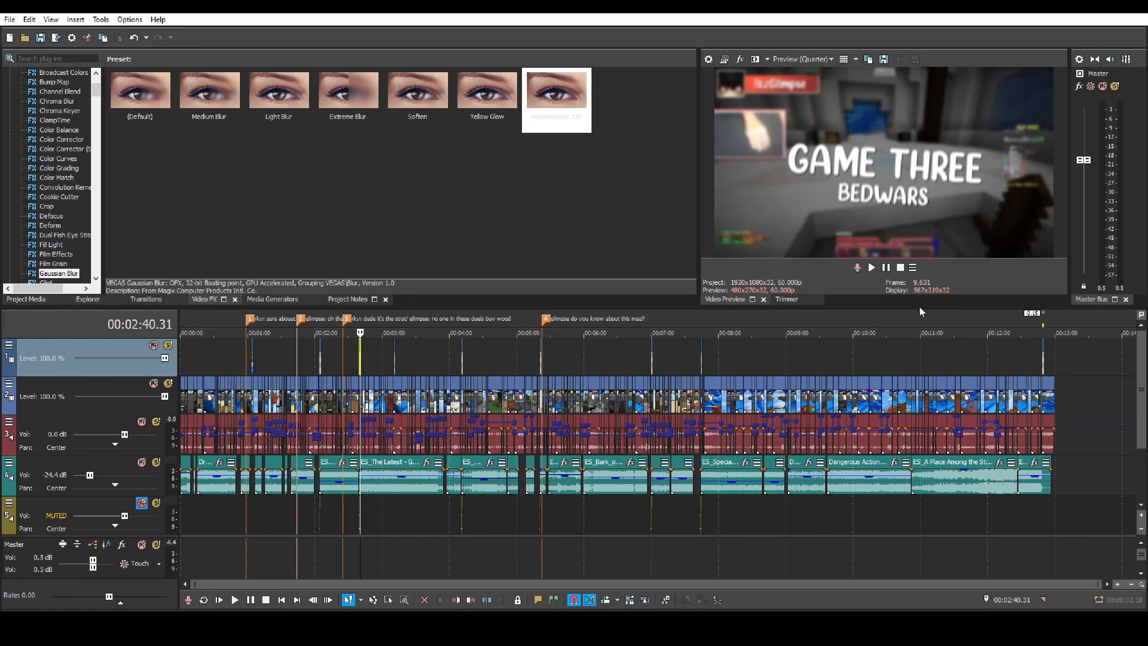
- Insert three empty video tracks between the title track and the gameplay footage track
right_click(71, 383)
left_click(102, 408)
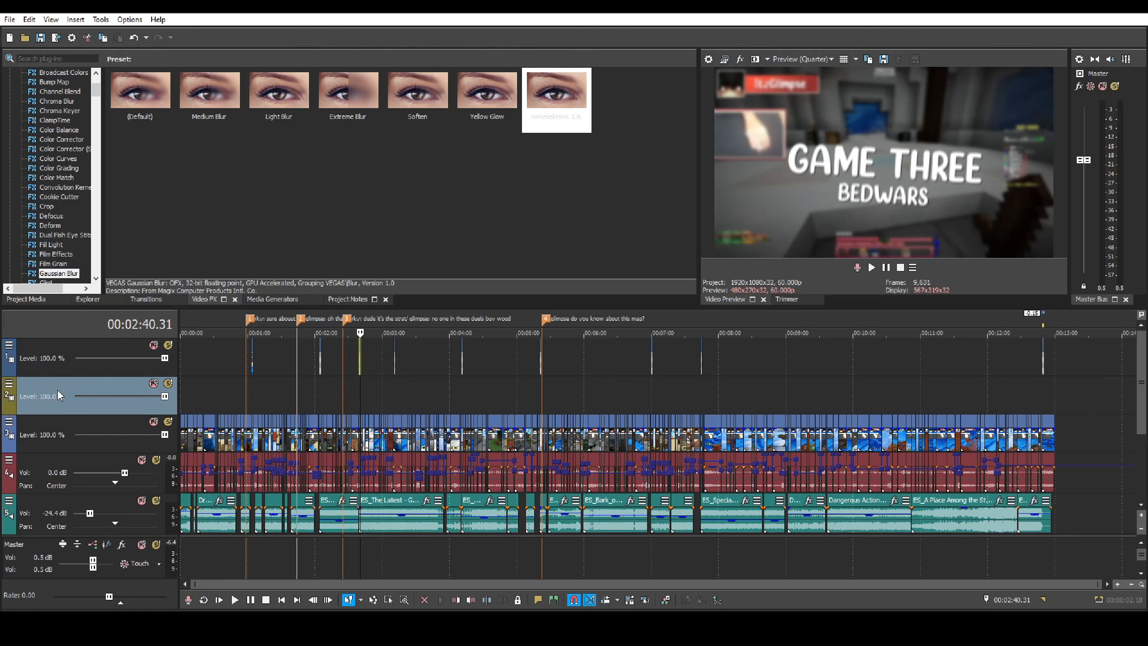
right_click(59, 382)
left_click(75, 407)
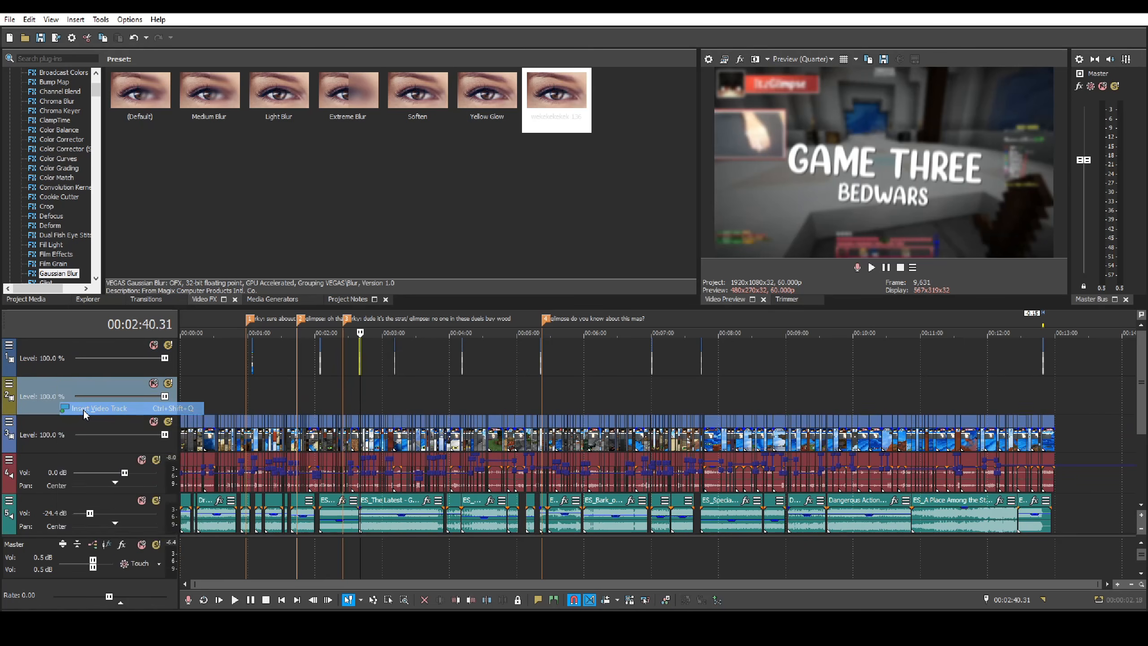
right_click(80, 391)
left_click(103, 418)
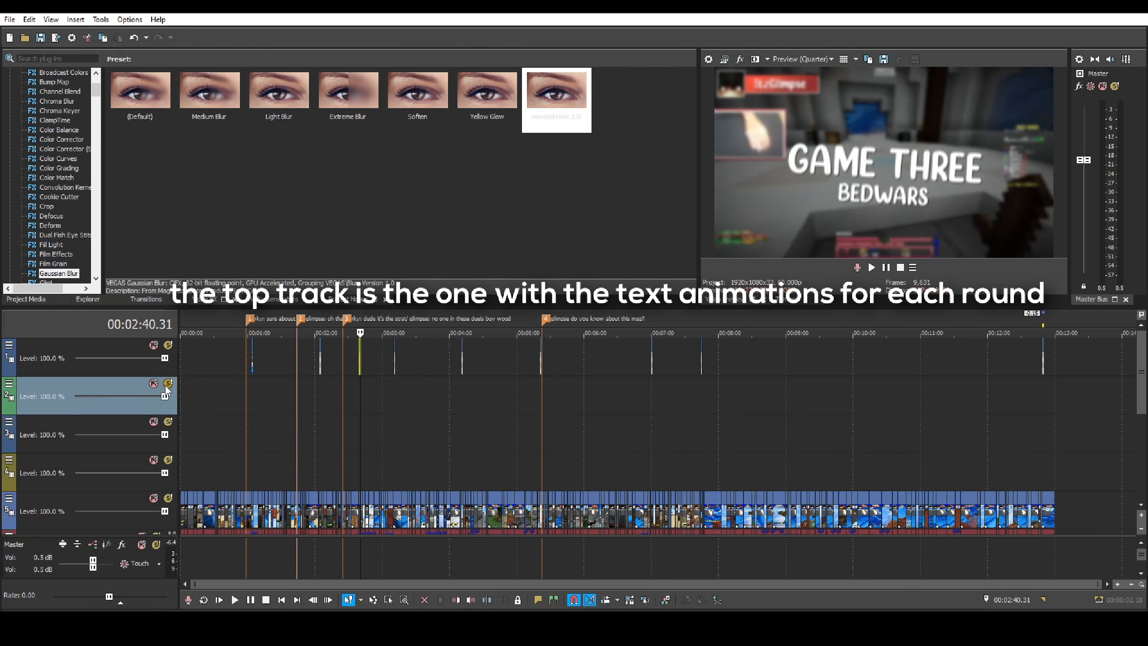
- Return to the start of the timeline and reduce the height of the lower tracks
key("ctrl+Home")
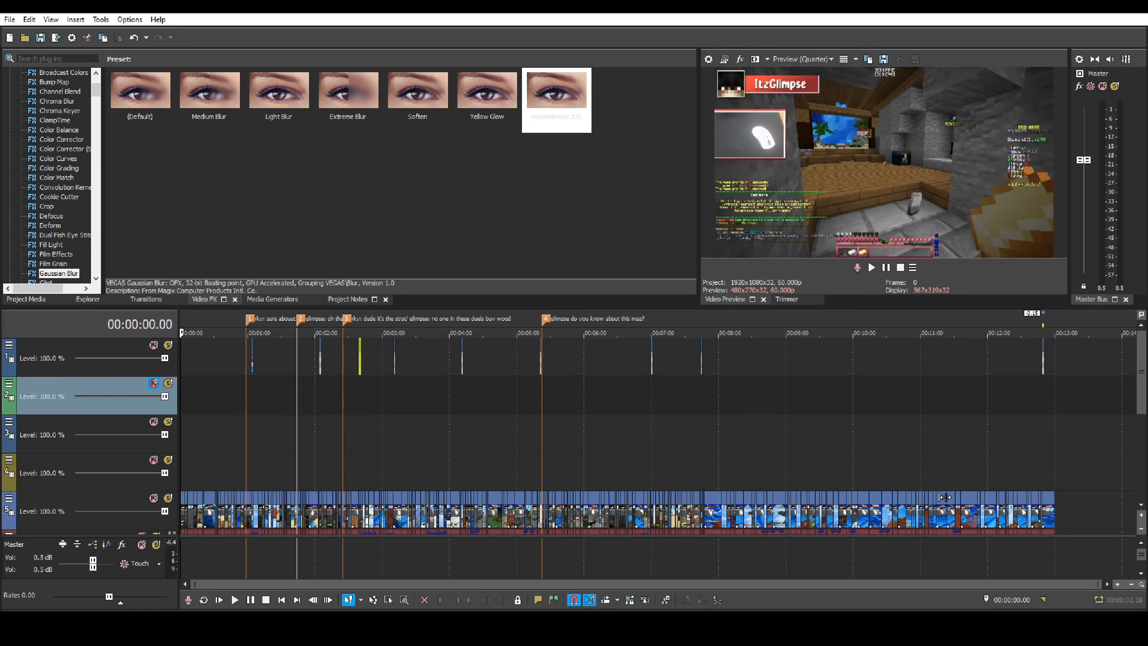
scroll(944, 497, "down", 3)
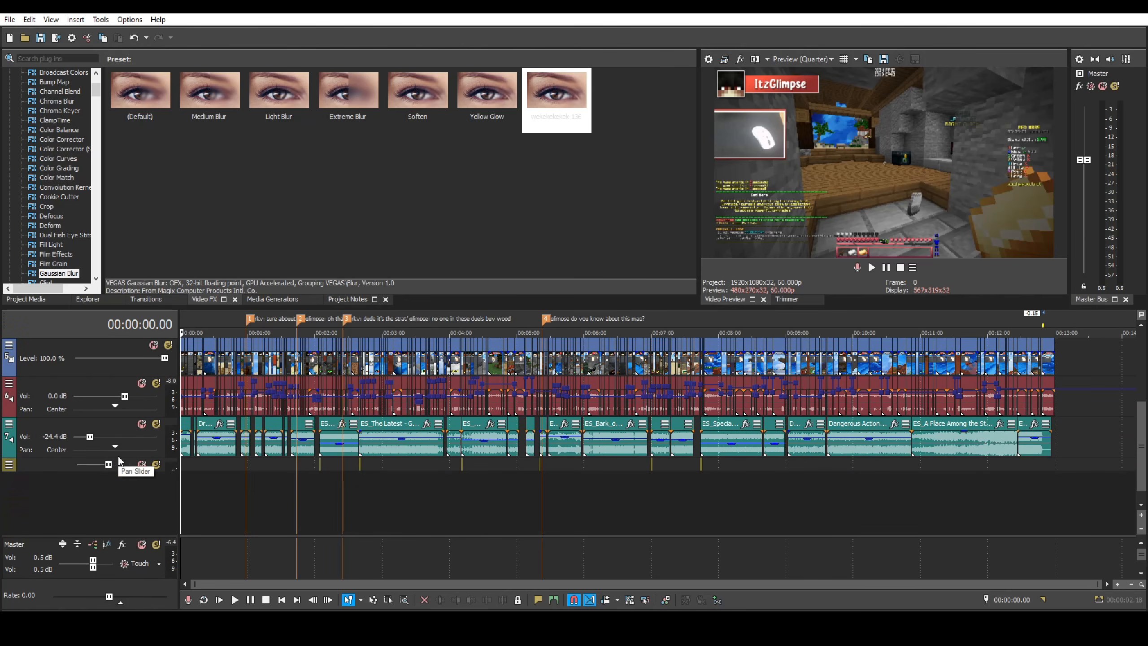
left_click_drag(121, 457, 124, 413)
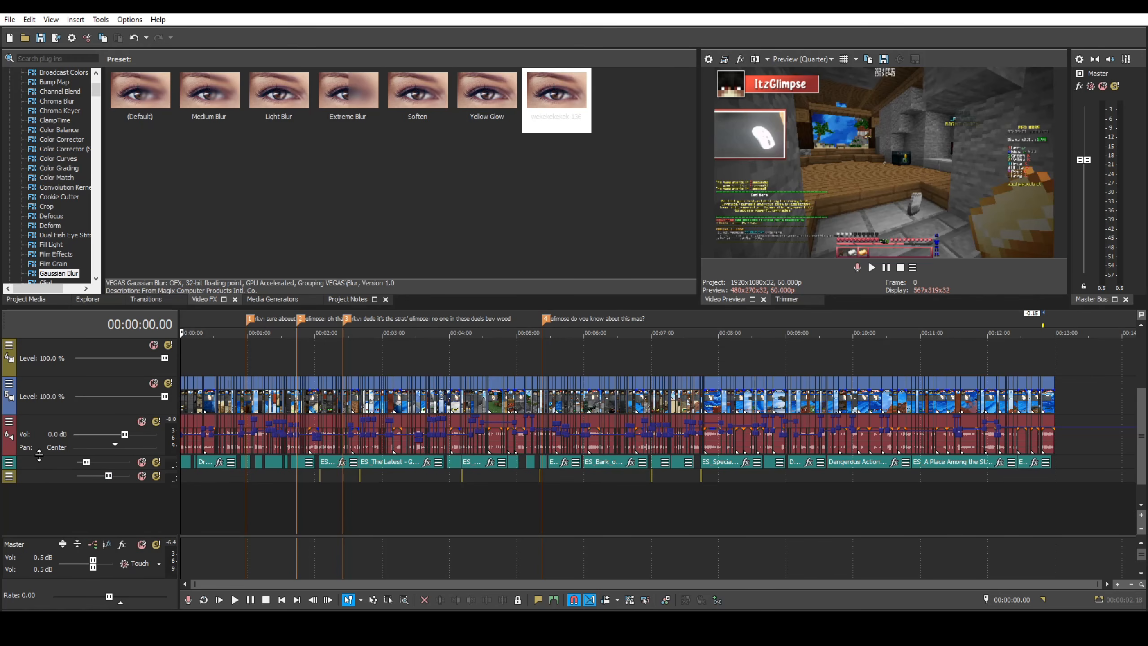
- Add a Titles & Text event with the glimpse subtitle preset at the start of the fourth track
scroll(81, 216, "down", 10)
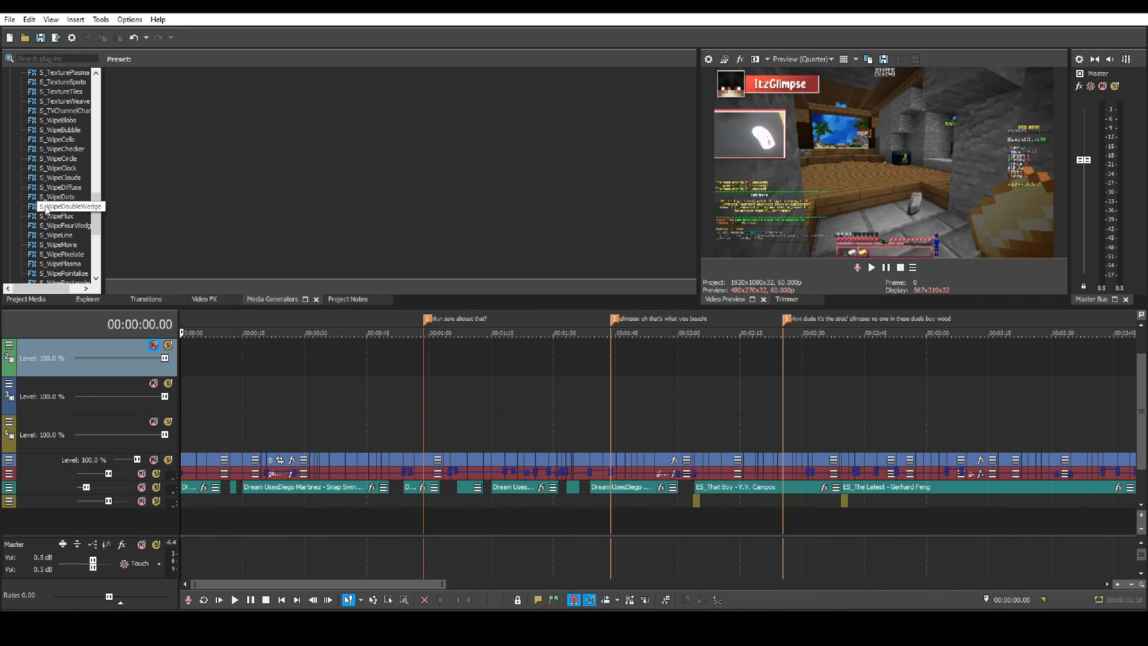
scroll(48, 213, "down", 7)
left_click(61, 188)
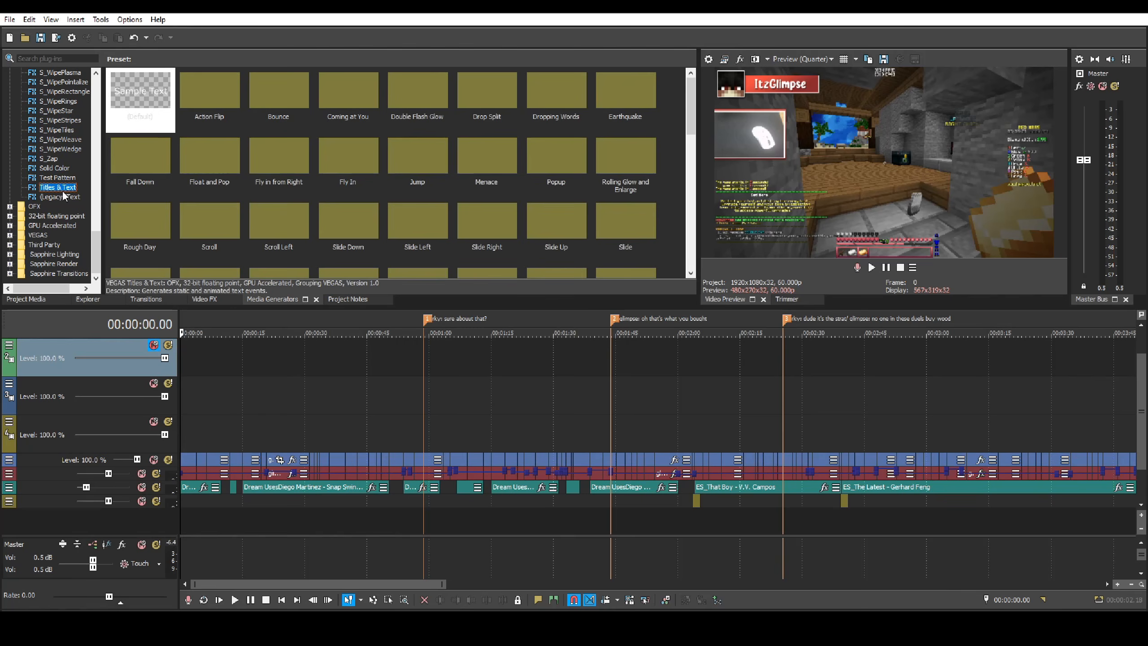
scroll(390, 245, "down", 1)
left_click_drag(140, 165, 183, 429)
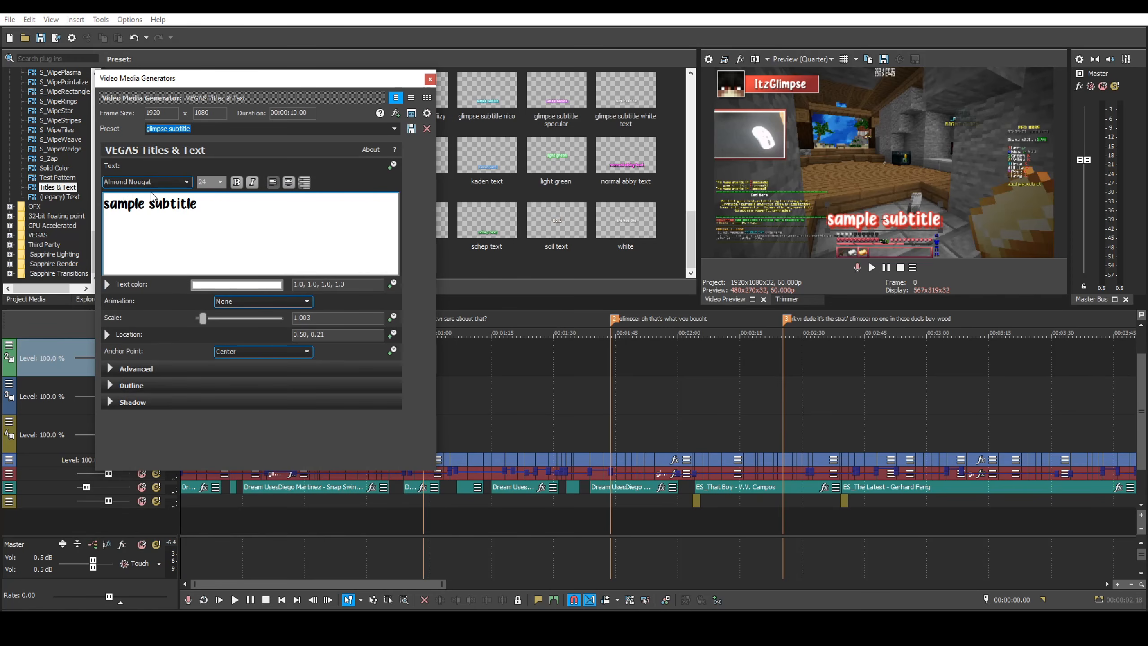
- Examine the font, outline and shadow settings of the sample subtitle, and close its generator settings
left_click(166, 185)
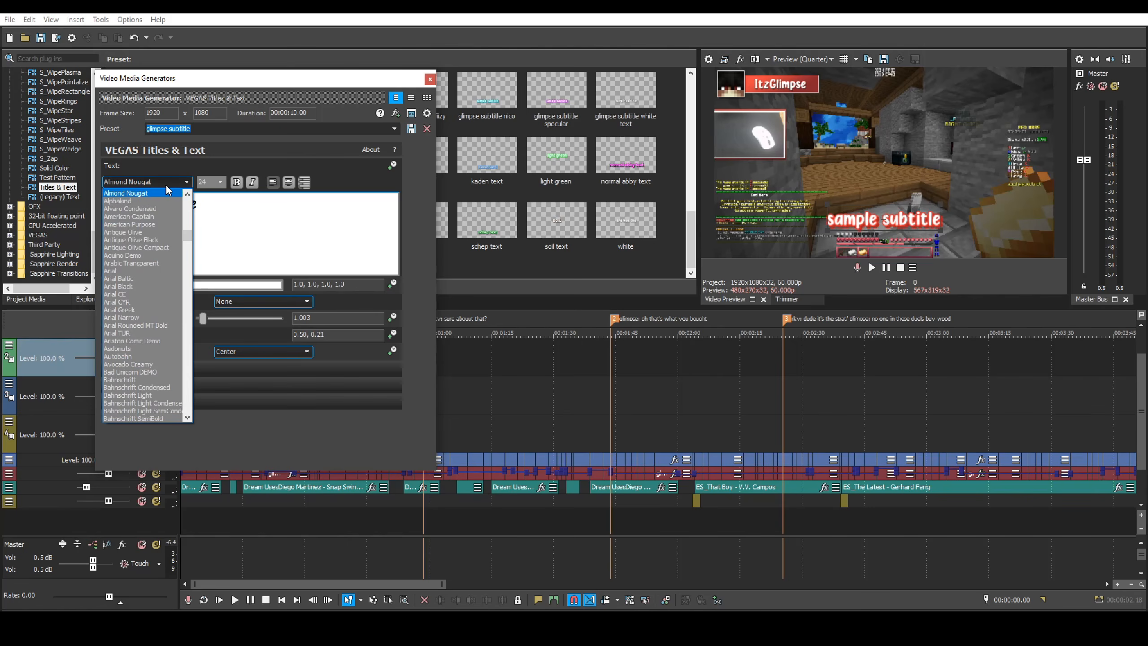
left_click(500, 300)
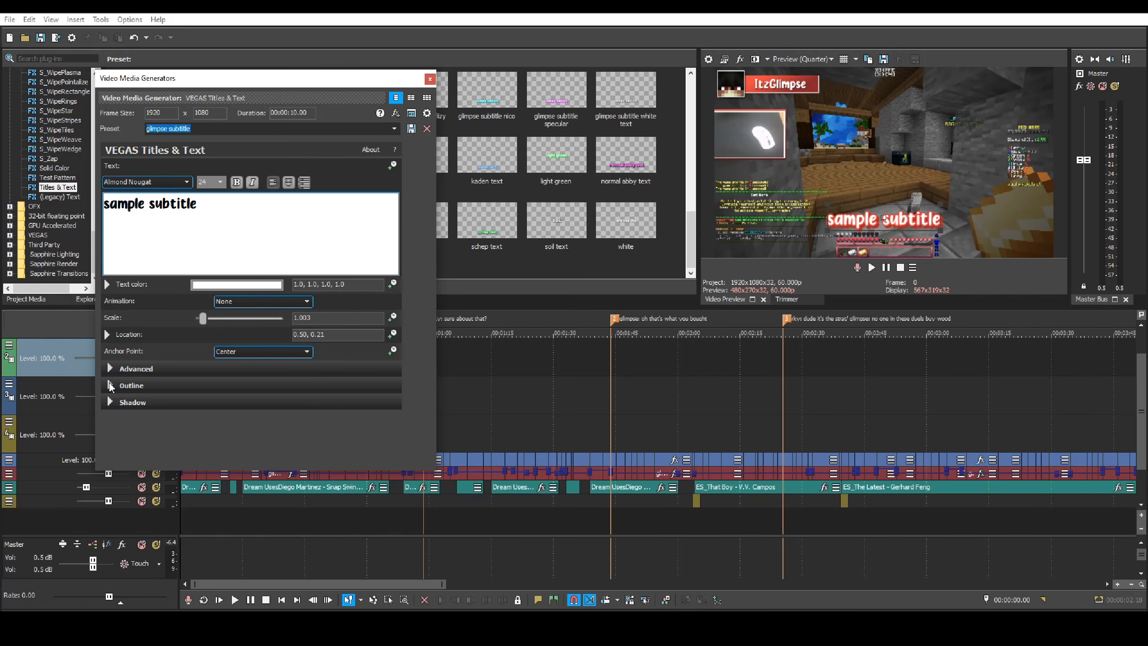
left_click(110, 385)
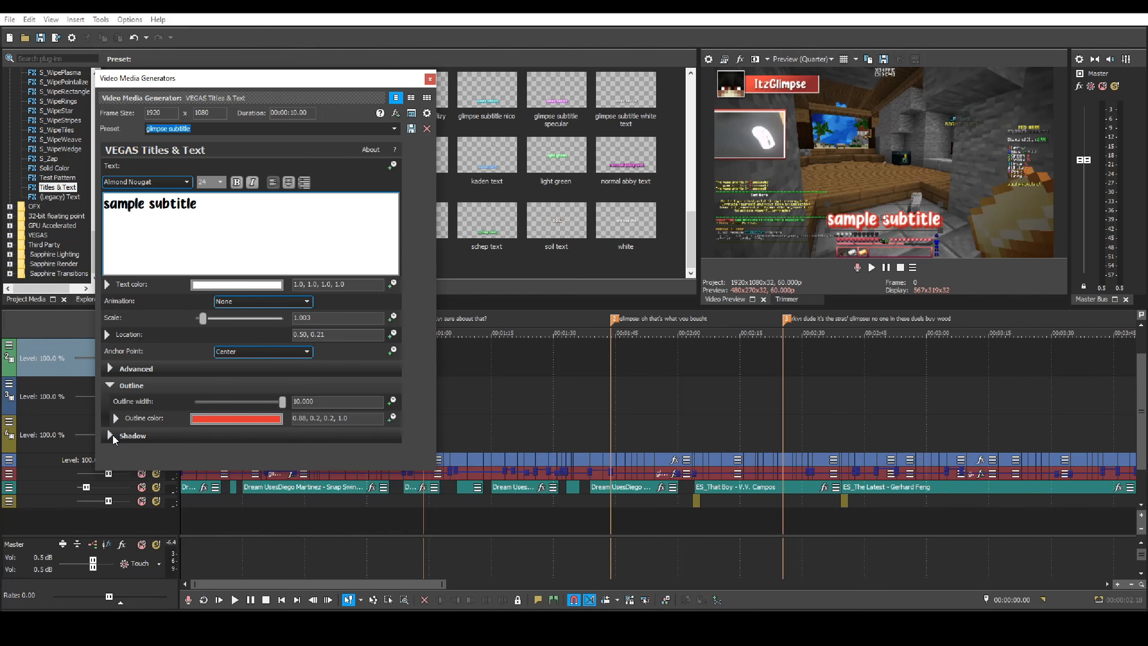
left_click(111, 435)
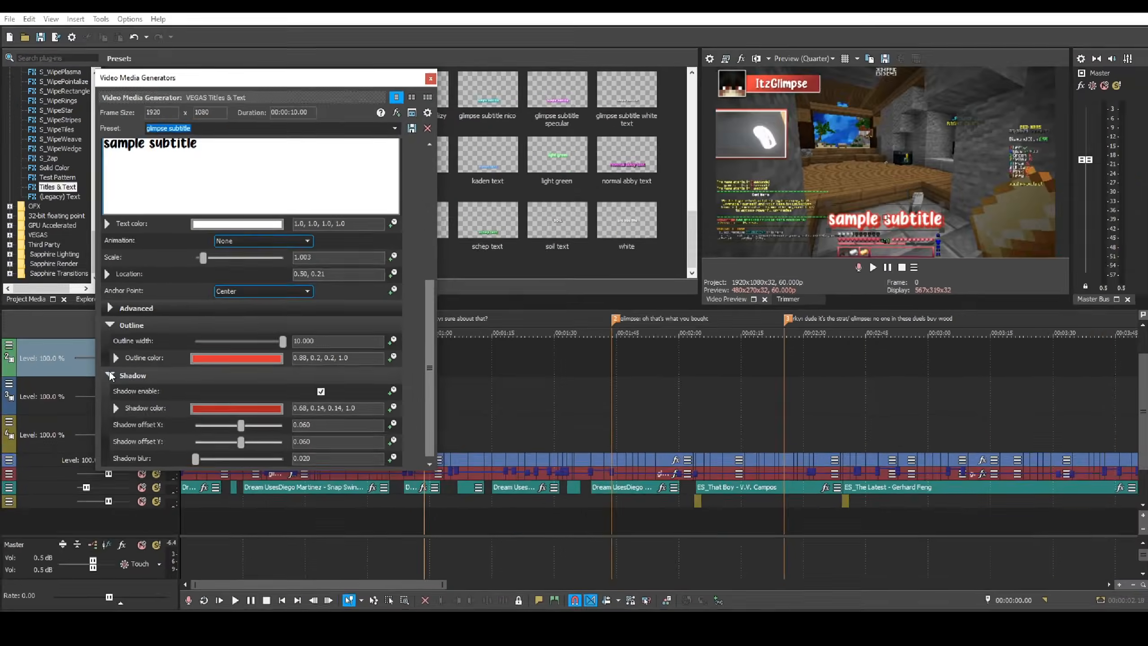
left_click(205, 404)
left_click(110, 385)
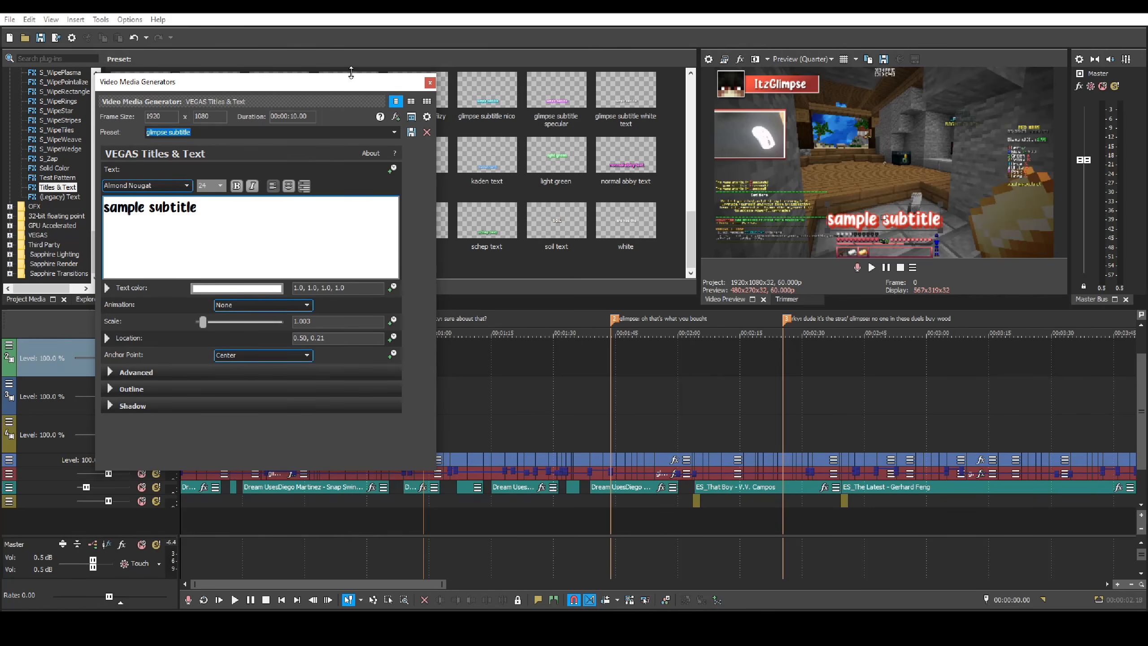
left_click_drag(271, 78, 458, 75)
left_click(616, 76)
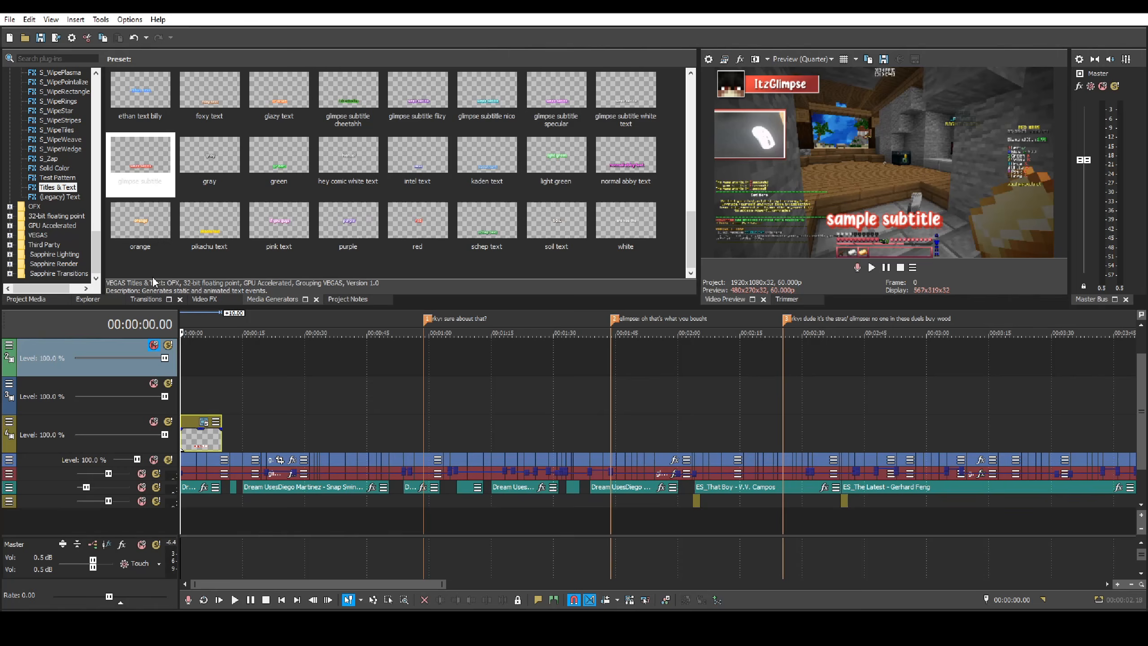
- Add another glimpse subtitle event at 00:00:14.59 on the third track with gray outline 0.56, 0.55, 0.56 and dark gray shadow 0.38, 0.34, 0.36
left_click_drag(140, 156, 169, 396)
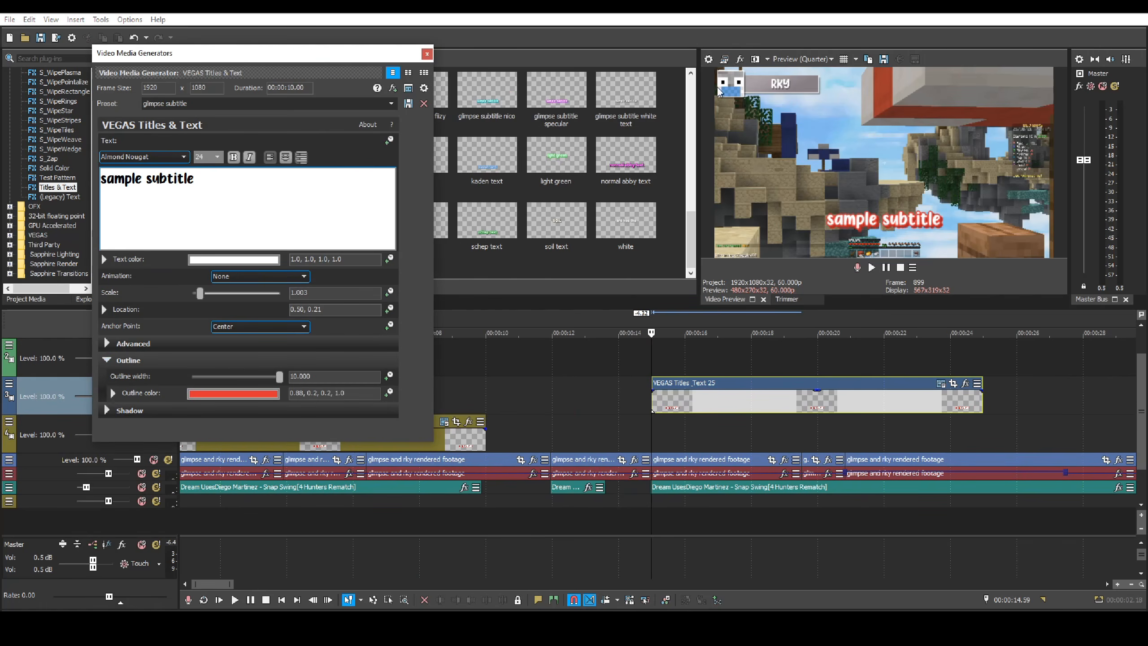
left_click(259, 400)
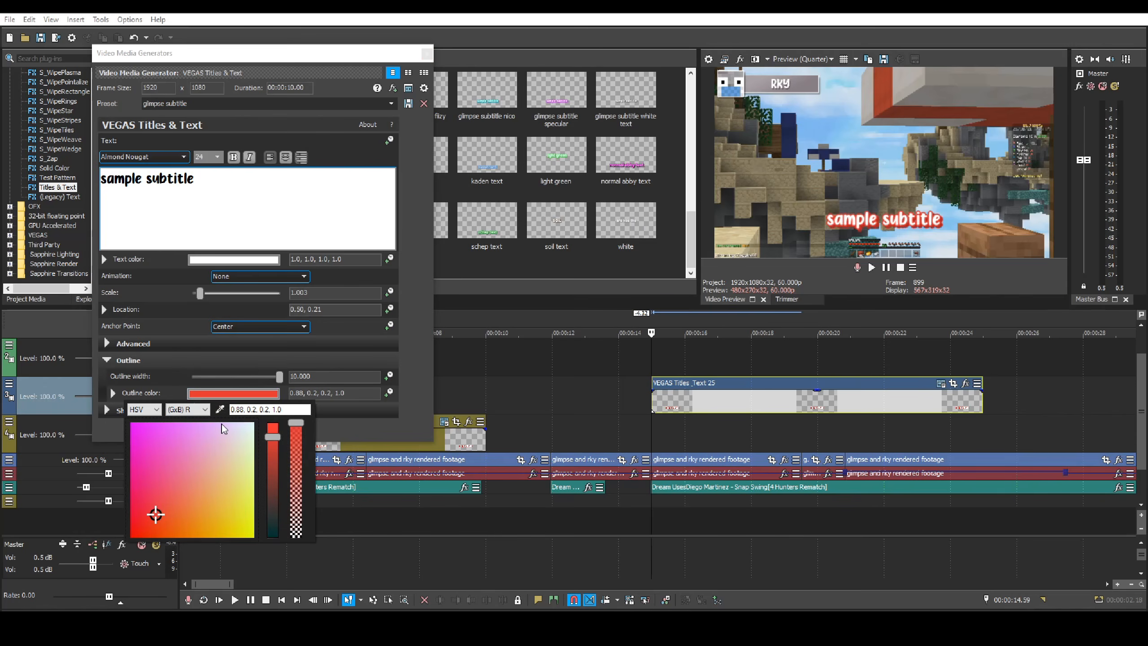
left_click(754, 78)
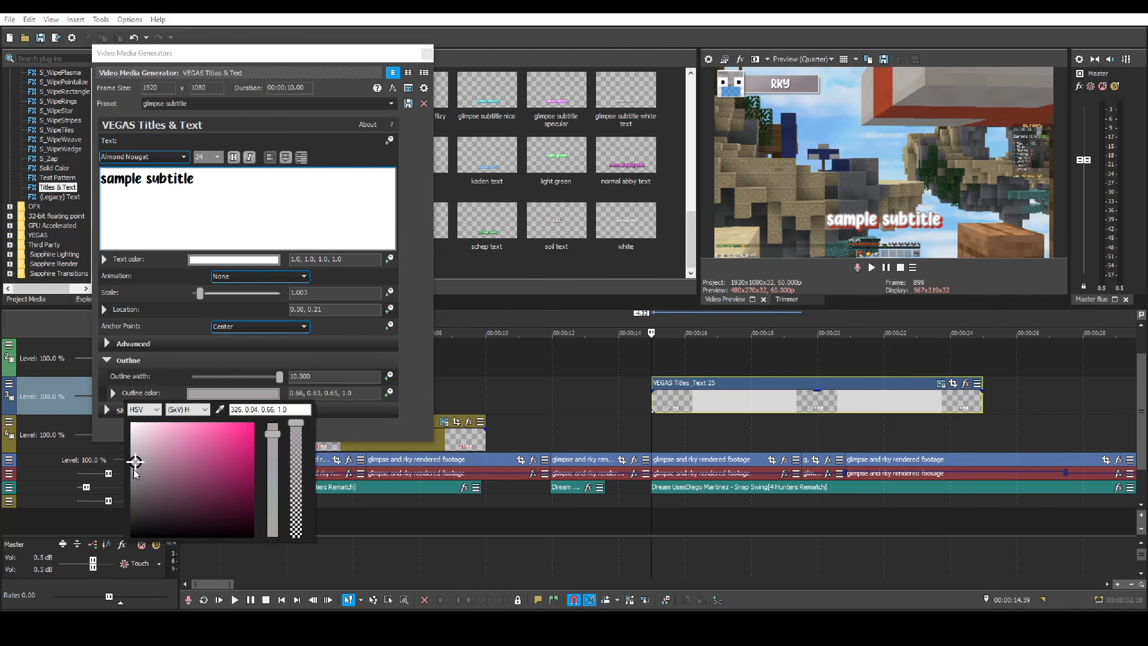
left_click_drag(136, 462, 134, 473)
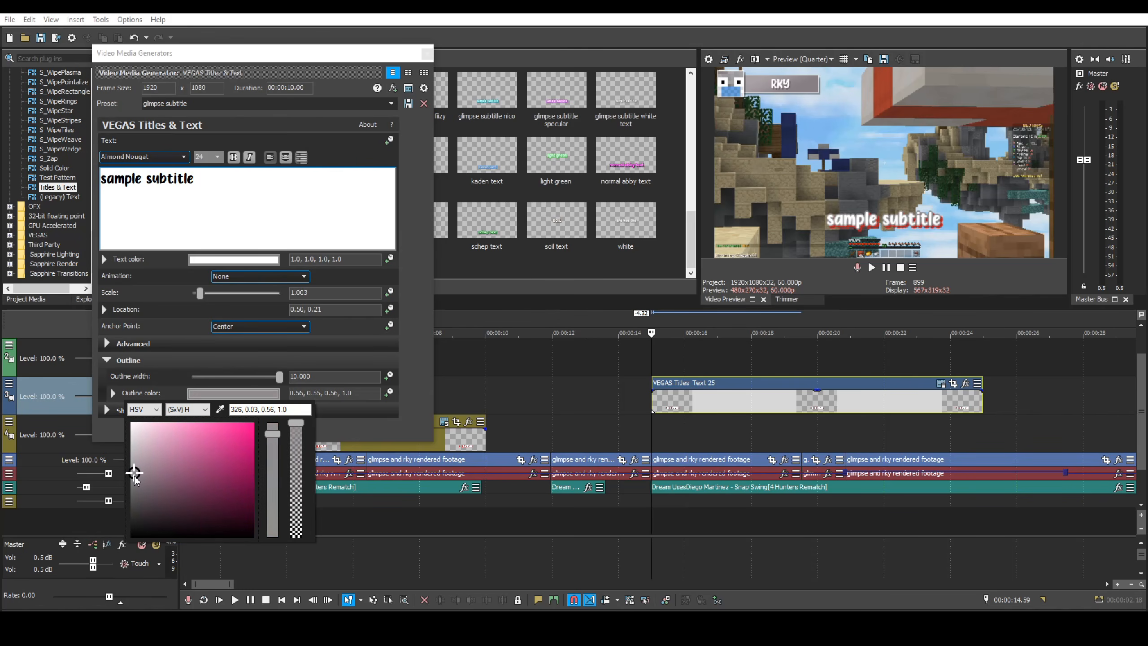
left_click(159, 355)
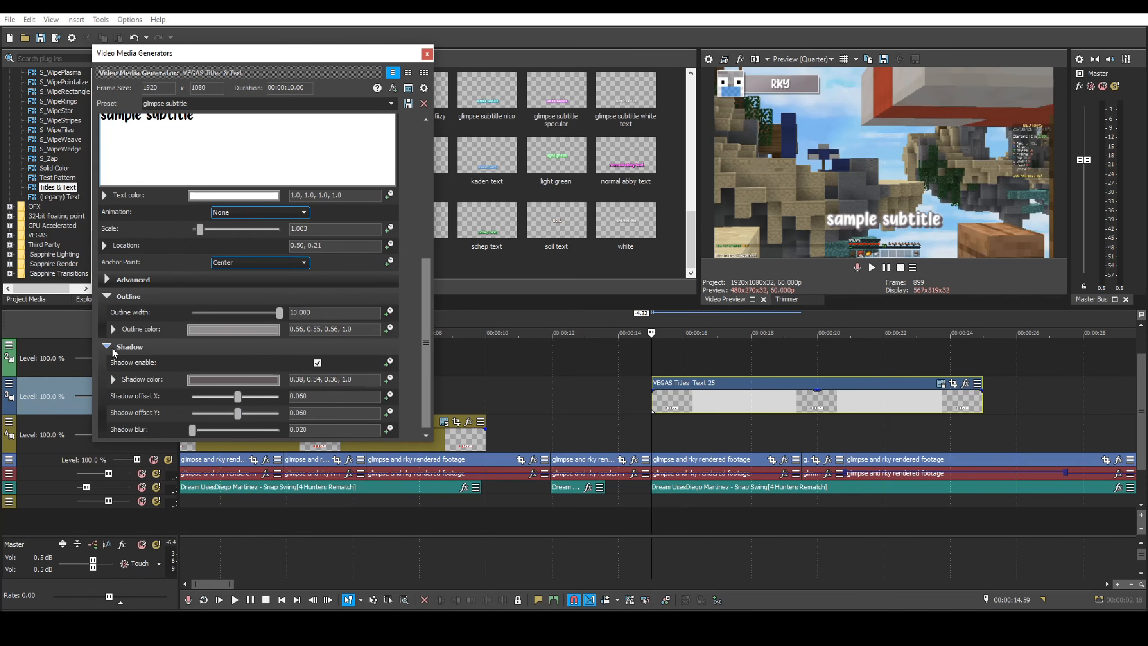
- Close the gray-outlined subtitle's generator settings and check where the footage ends on the whole timeline
scroll(257, 253, "up", 3)
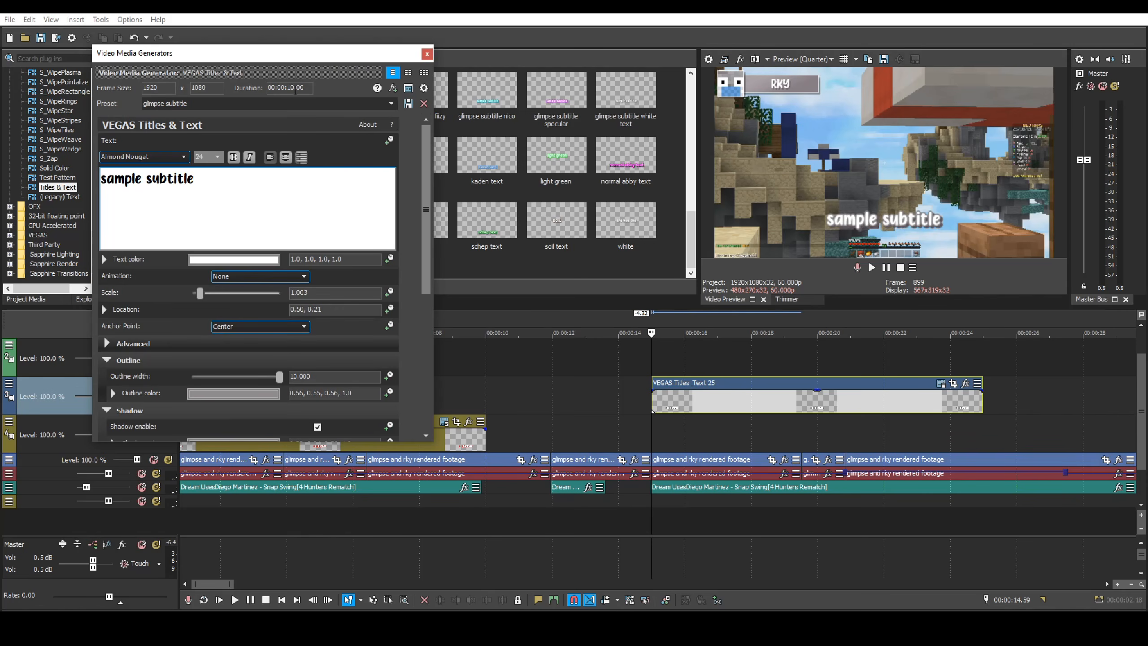
left_click(426, 54)
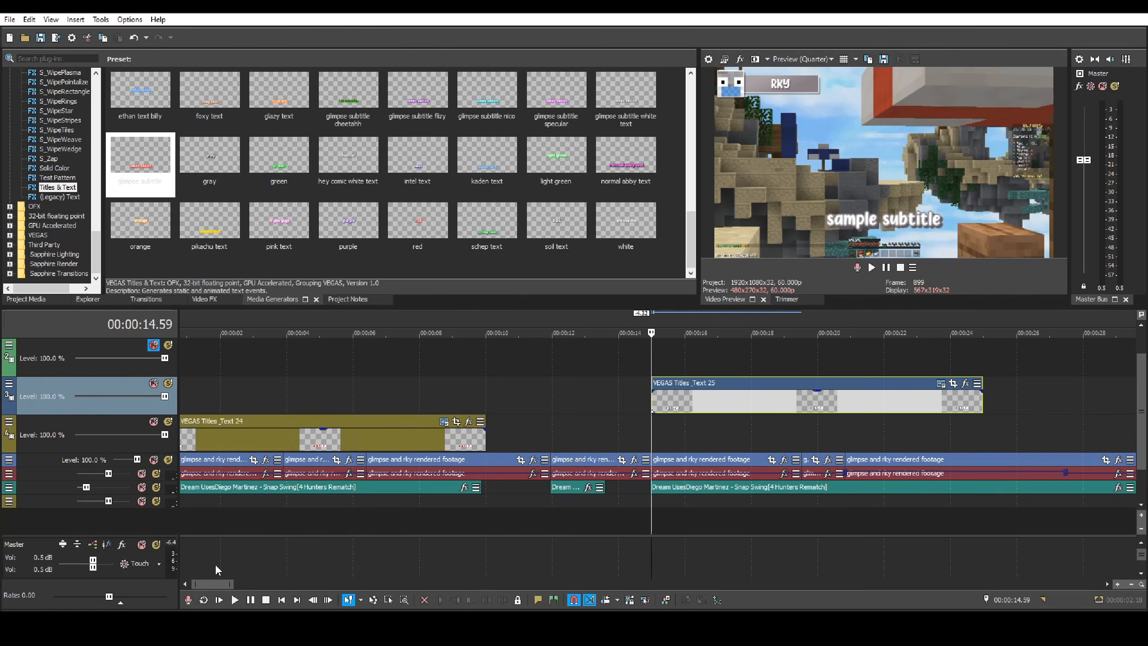
scroll(959, 505, "down", 10)
scroll(959, 506, "down", 2)
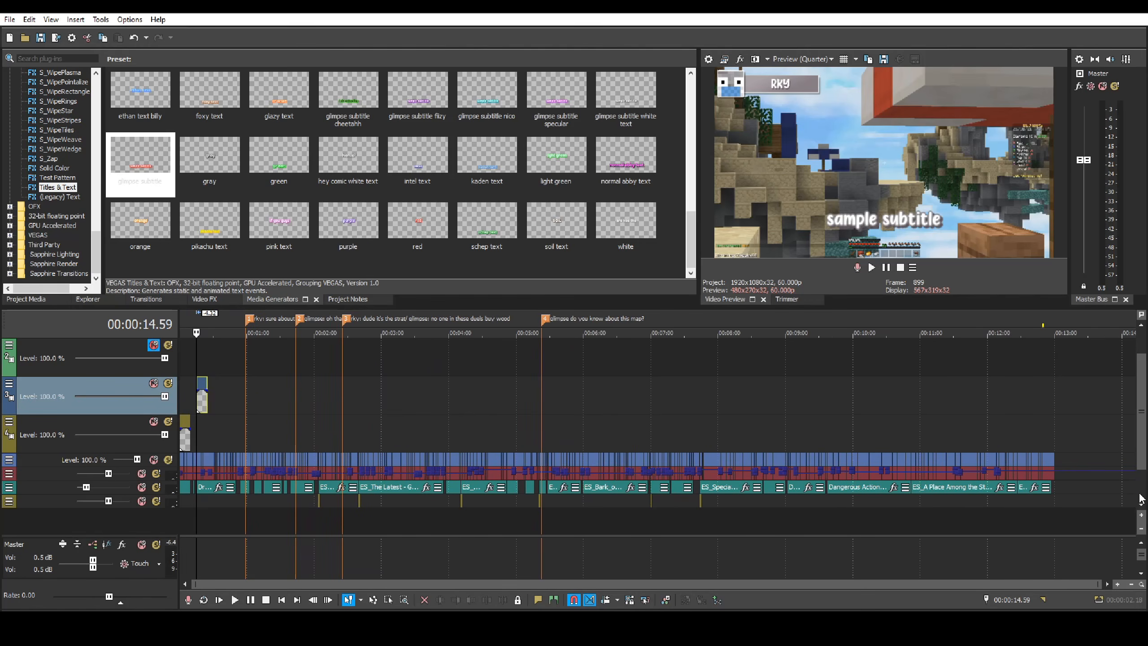
left_click(1055, 440)
scroll(503, 520, "up", 8)
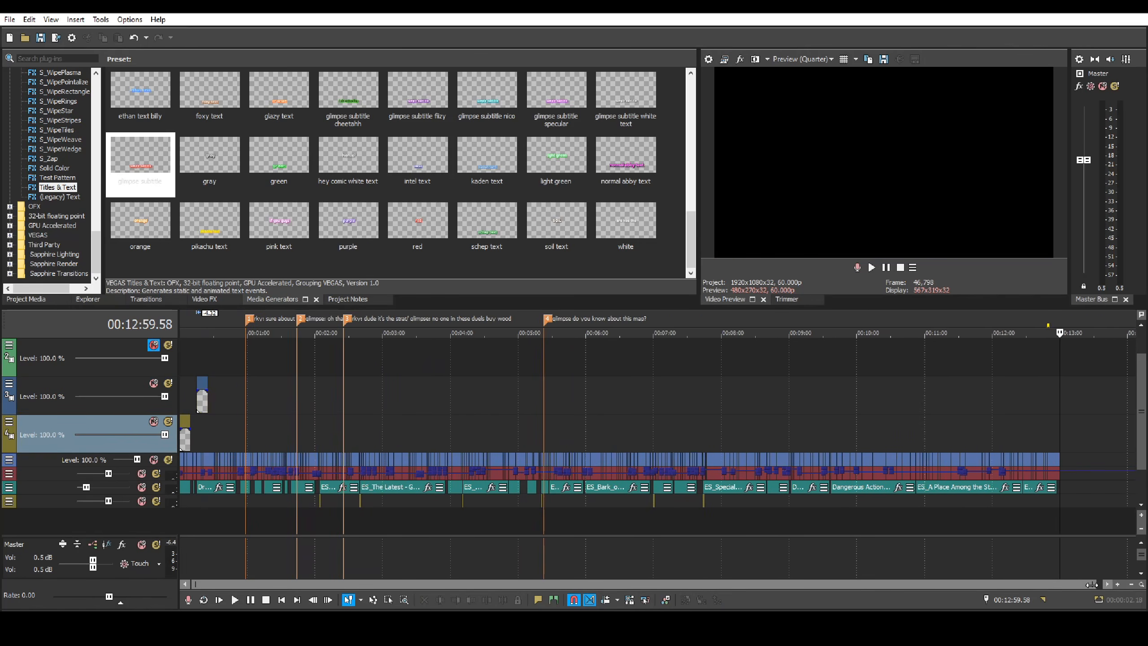
- Return to the timeline start and enter 13 as the minutes of the red-outlined subtitle's generator duration
left_click(185, 438)
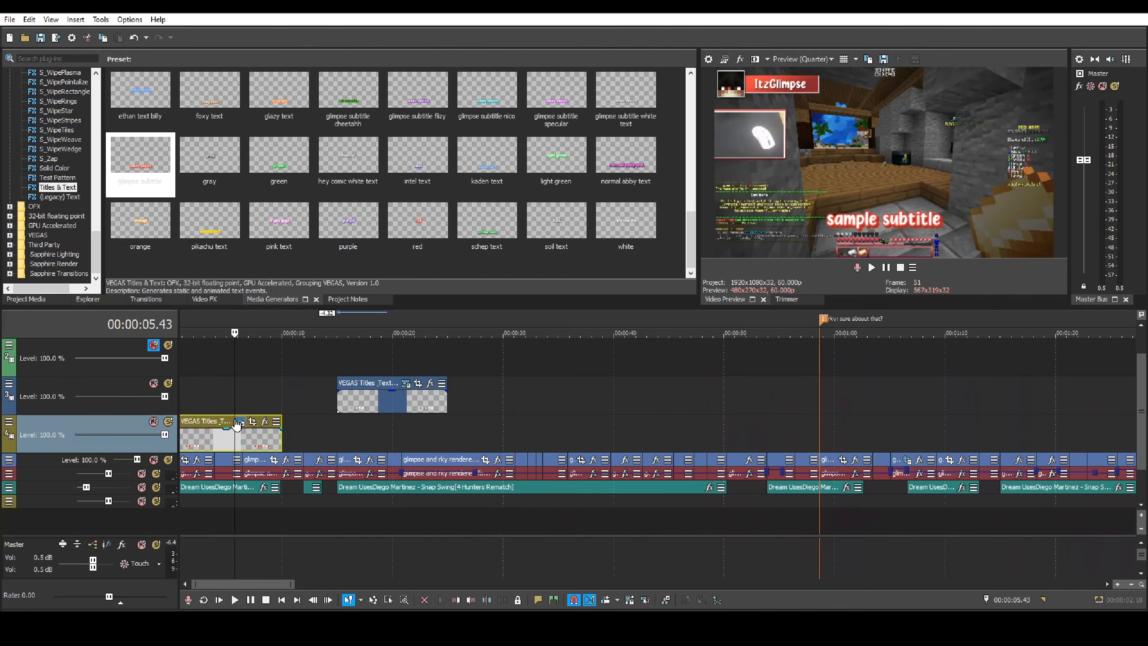
left_click(184, 435)
key("w")
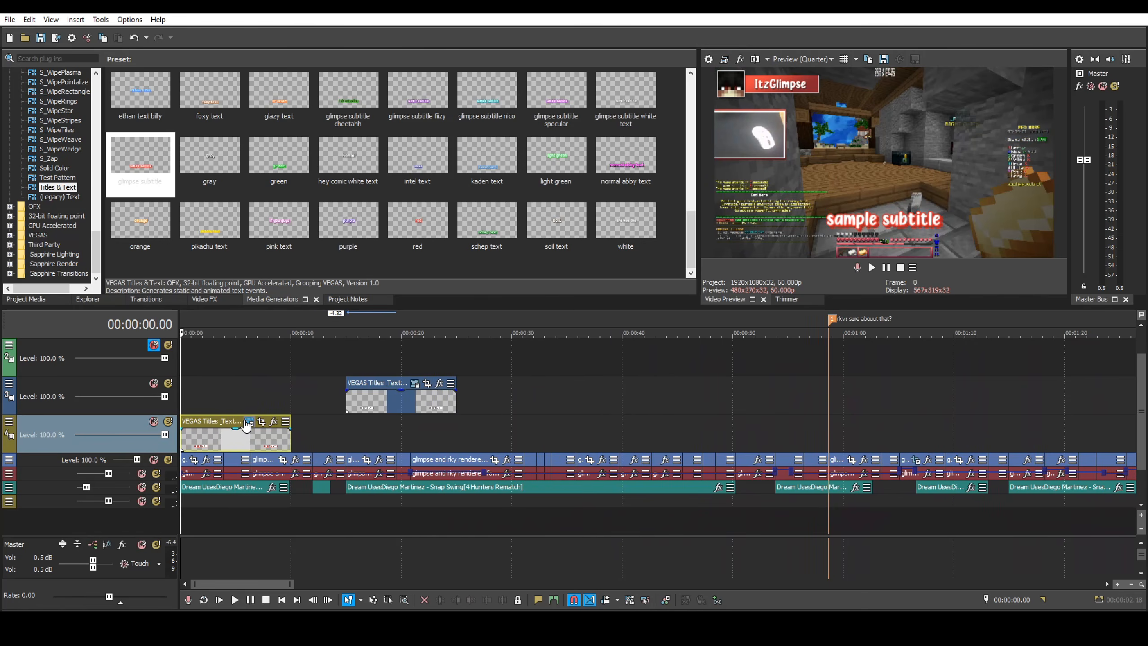
left_click(247, 422)
left_click(285, 87)
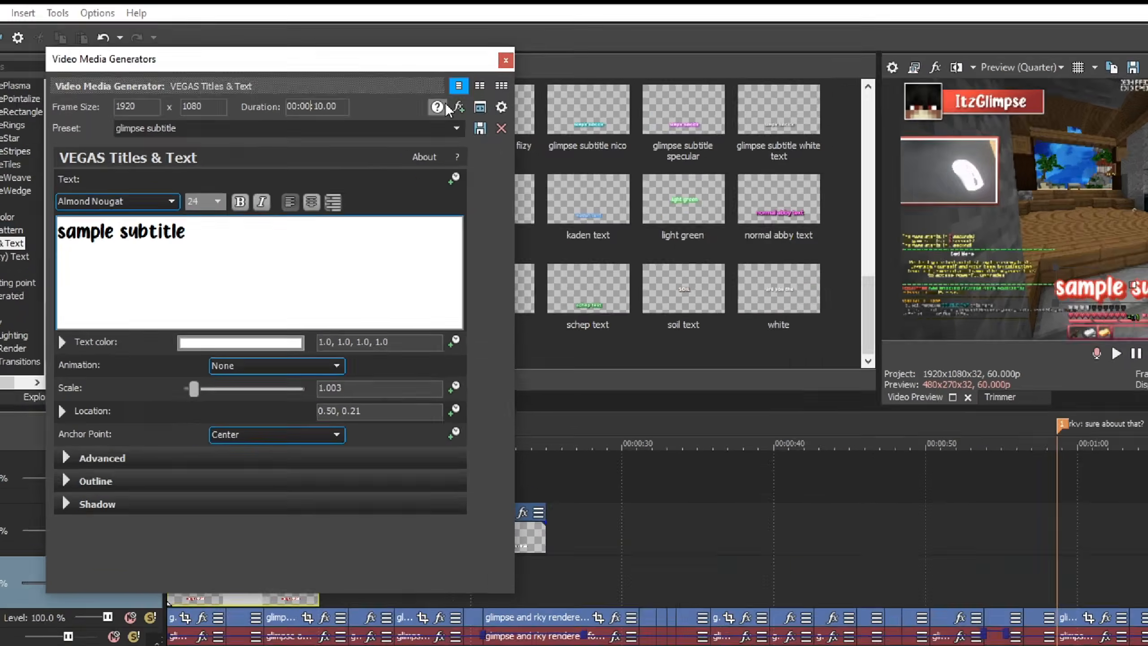
key("BackSpace")
key("BackSpace")
type("13")
key("Return")
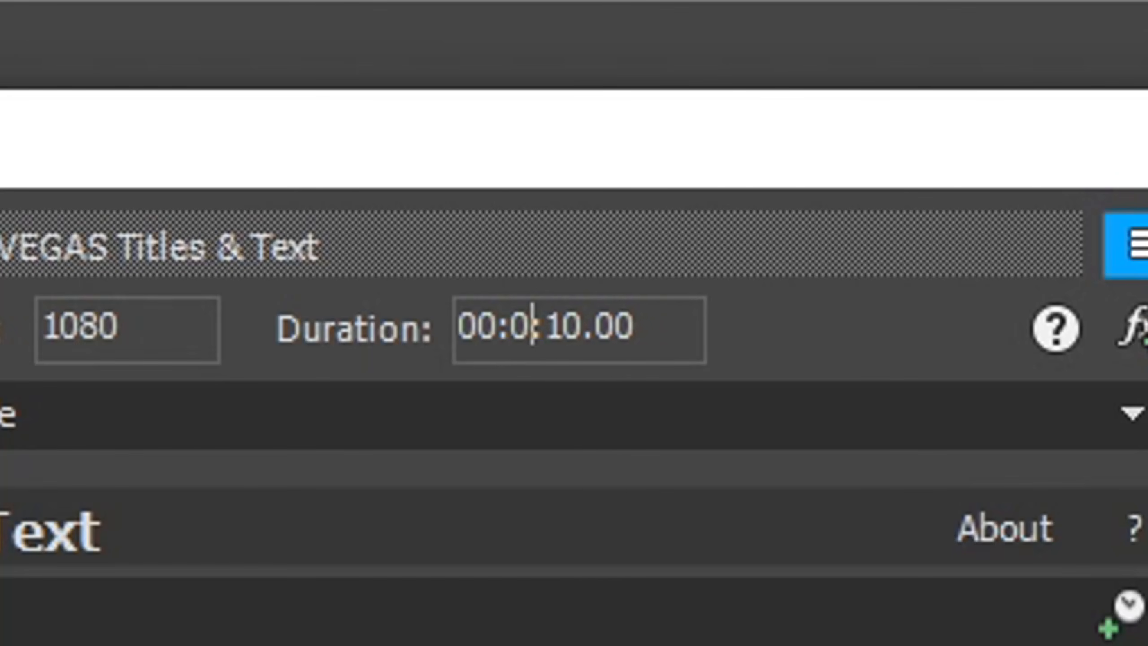
type("13")
key("Return")
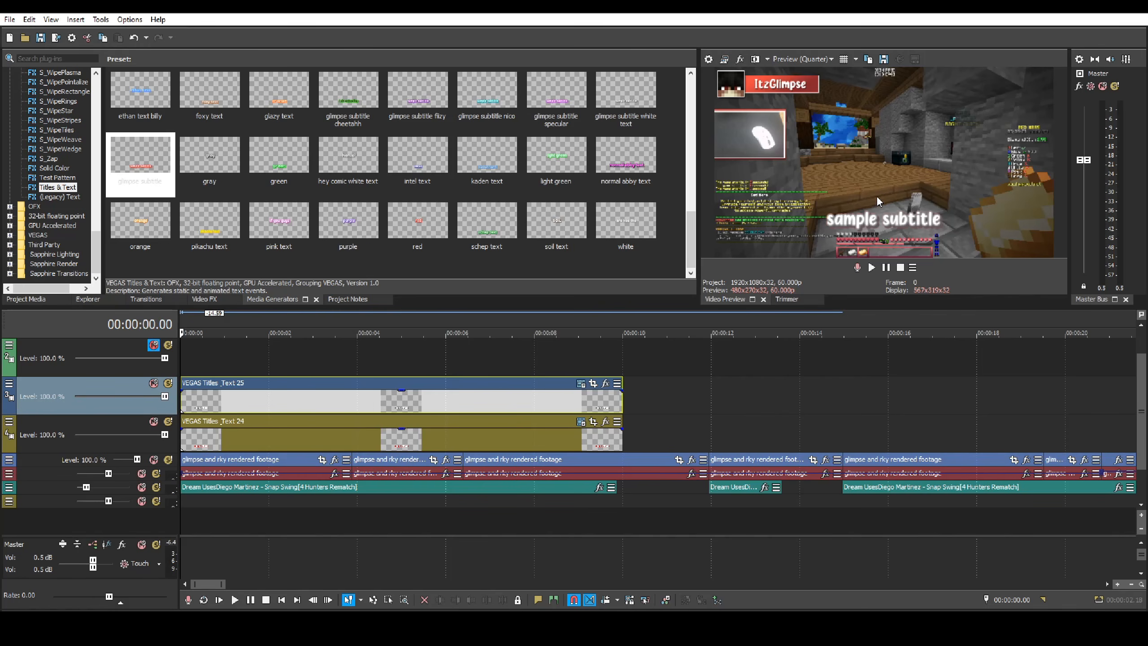
- Open Track Motion for the third track, enlarge its window and prevent horizontal movement
scroll(532, 419, "up", 3)
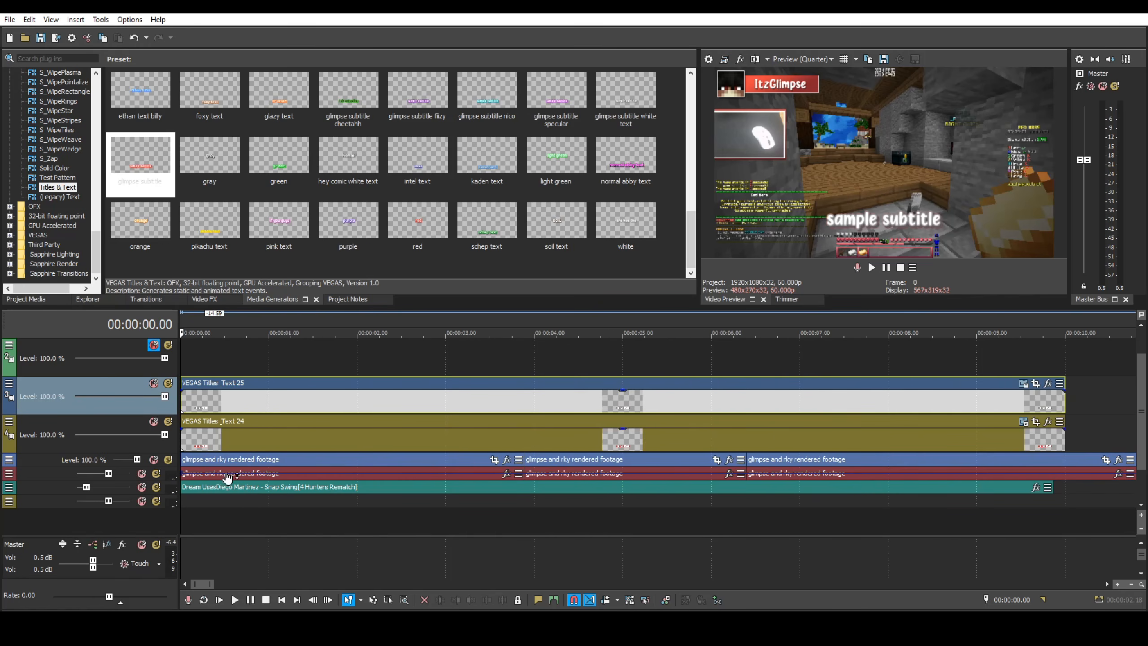
left_click(9, 383)
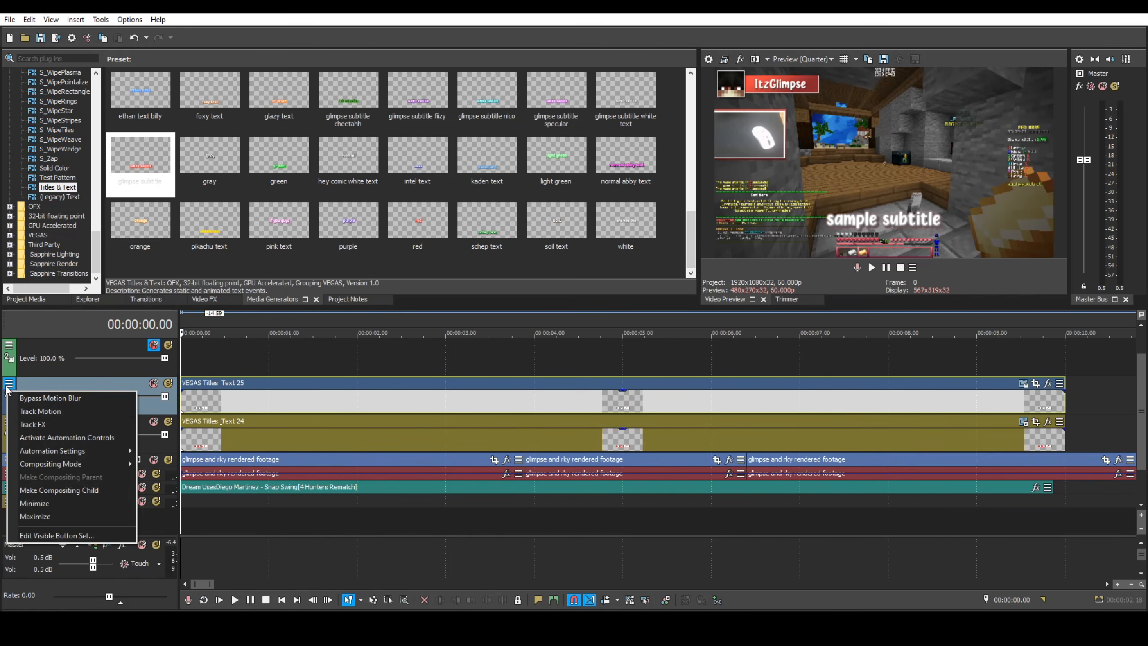
left_click(78, 412)
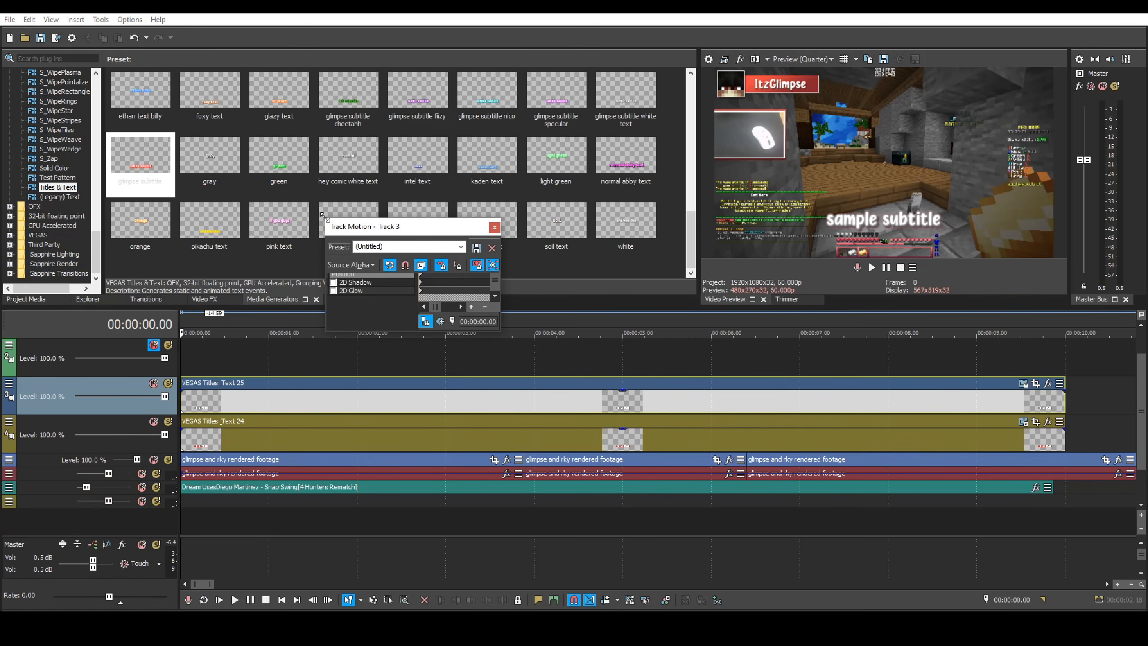
left_click_drag(322, 214, 116, 89)
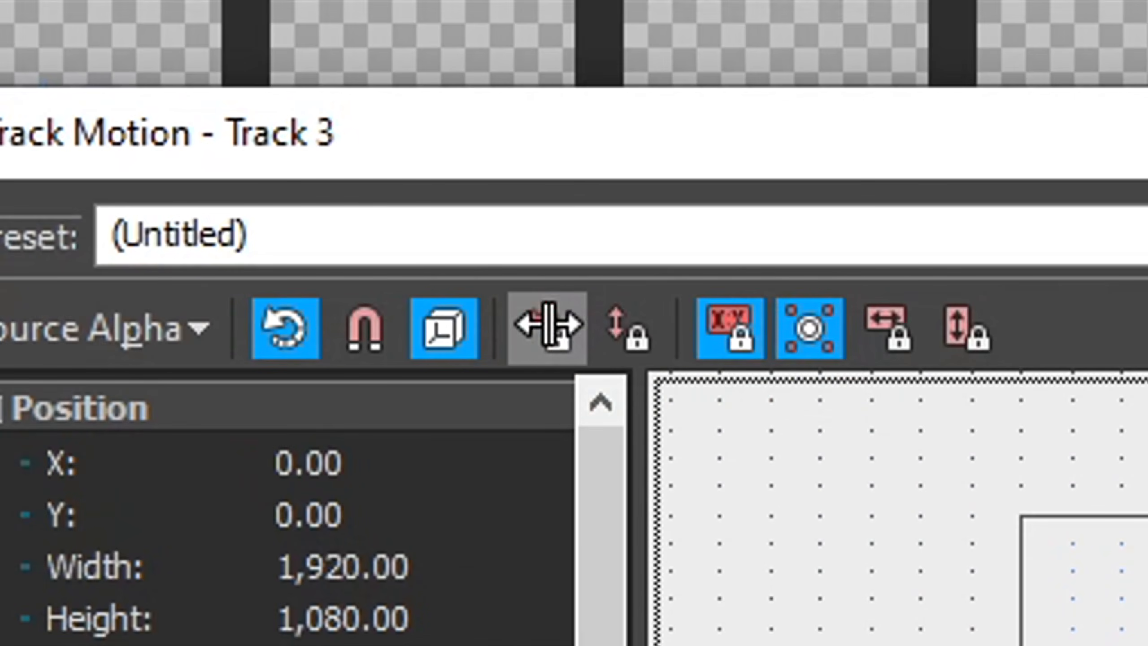
left_click(549, 325)
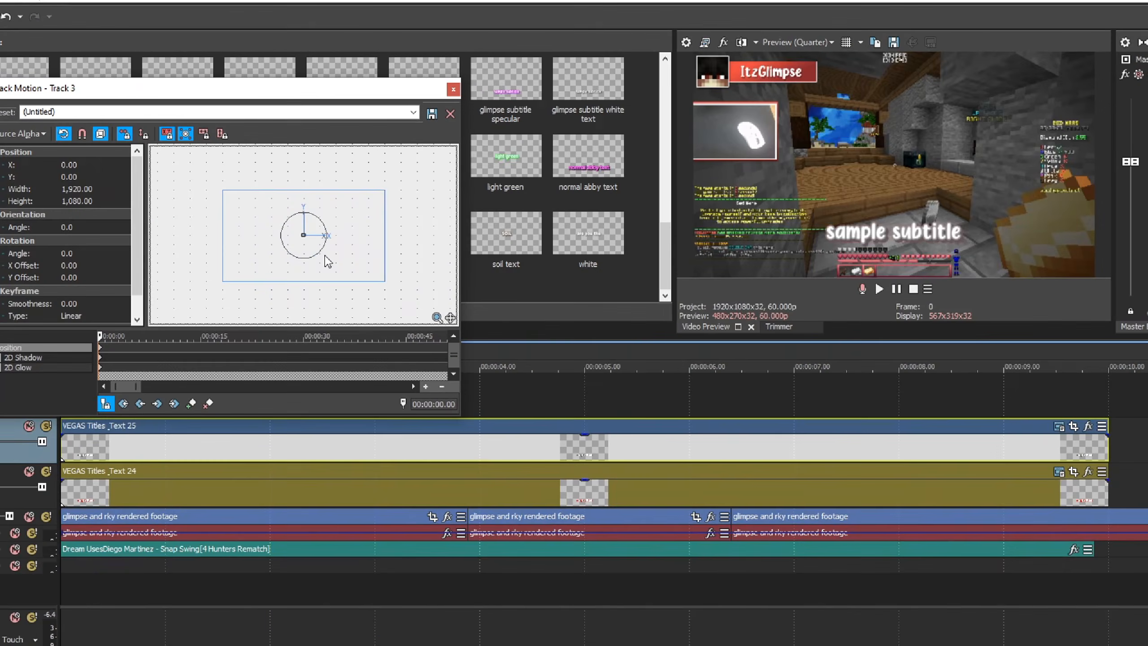
- Raise the third track to a Y position of about 108.84 in Track Motion and close its settings
mouse_move(307, 241)
left_mouse_down()
mouse_move(326, 254)
mouse_move(322, 236)
mouse_move(319, 260)
left_mouse_up()
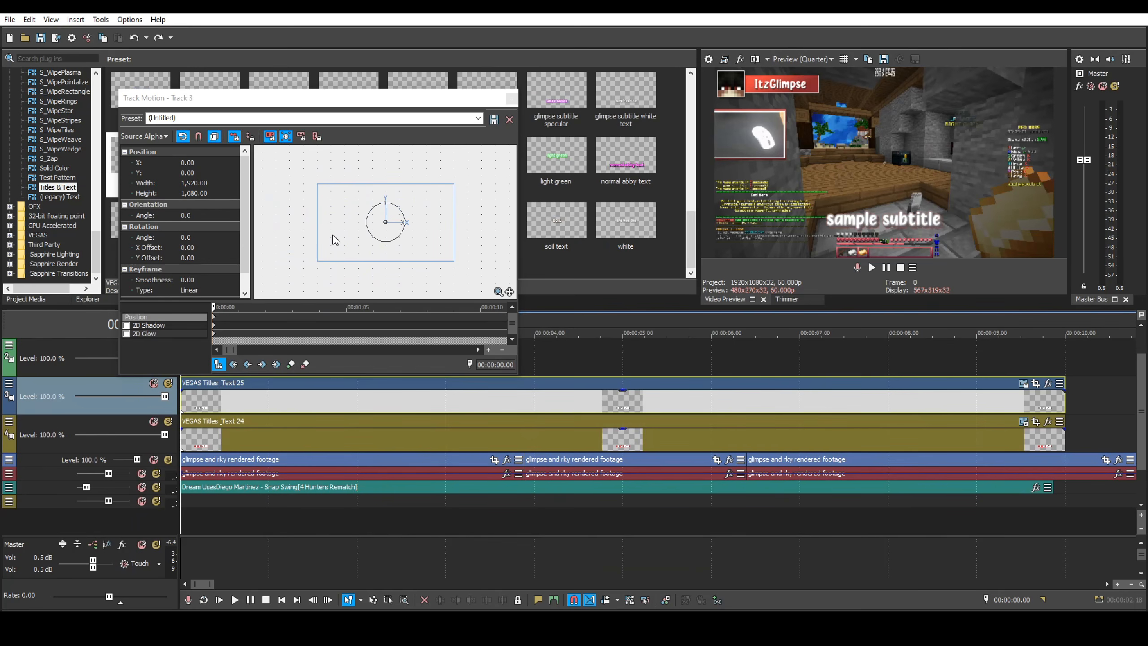
left_click_drag(418, 245, 418, 237)
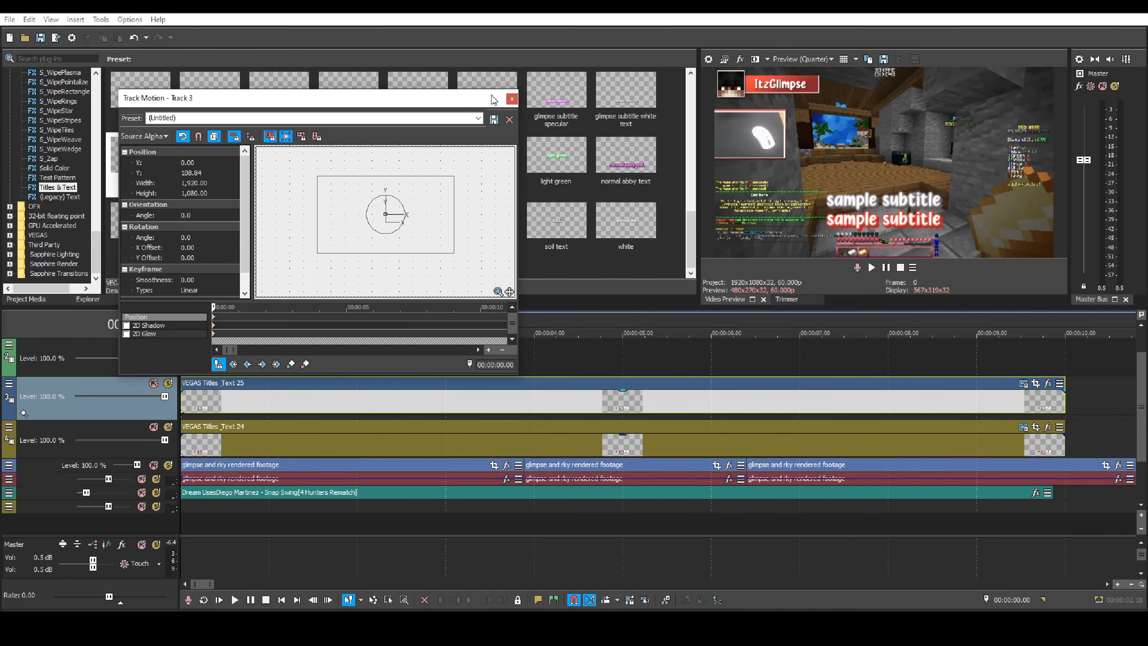
scroll(254, 337, "up", 3)
left_click(217, 323)
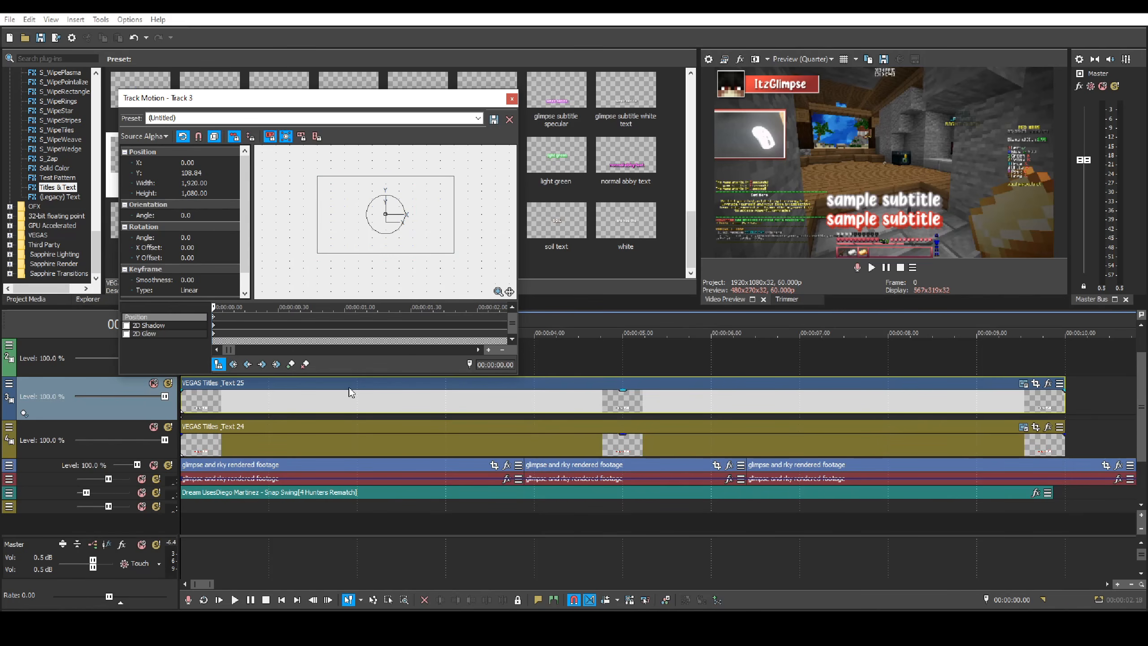
left_click(511, 99)
- Try the raised track position on a subtitle moved to about 00:00:27.30 on the third track, and undo the move
scroll(533, 449, "down", 10)
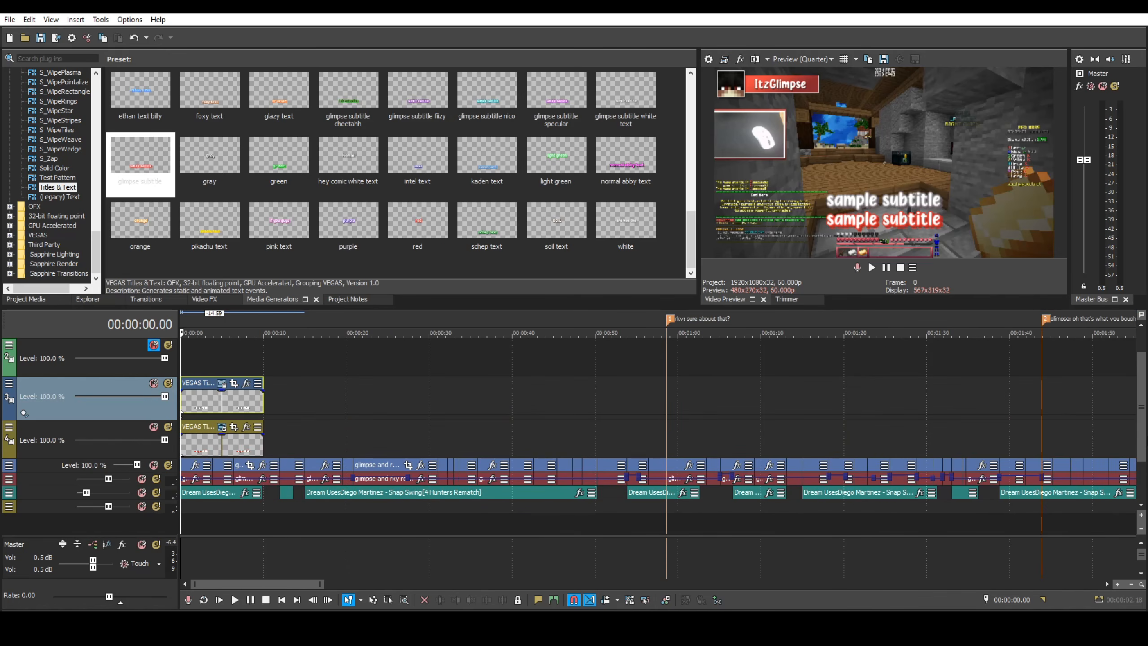
scroll(710, 411, "up", 3)
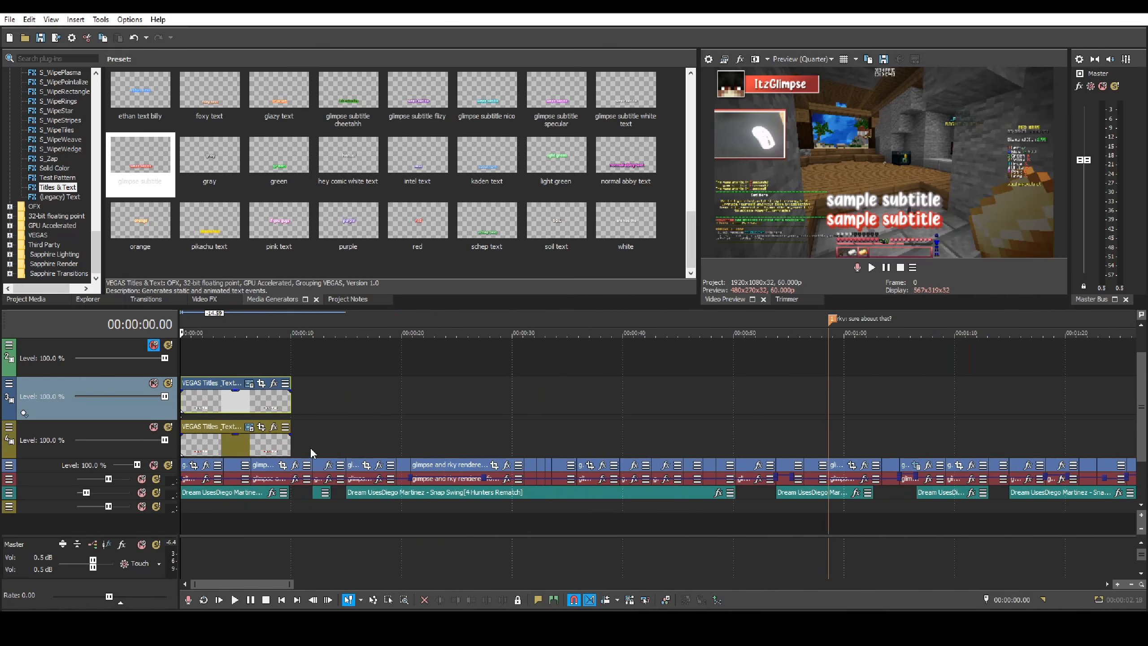
scroll(311, 452, "up", 5)
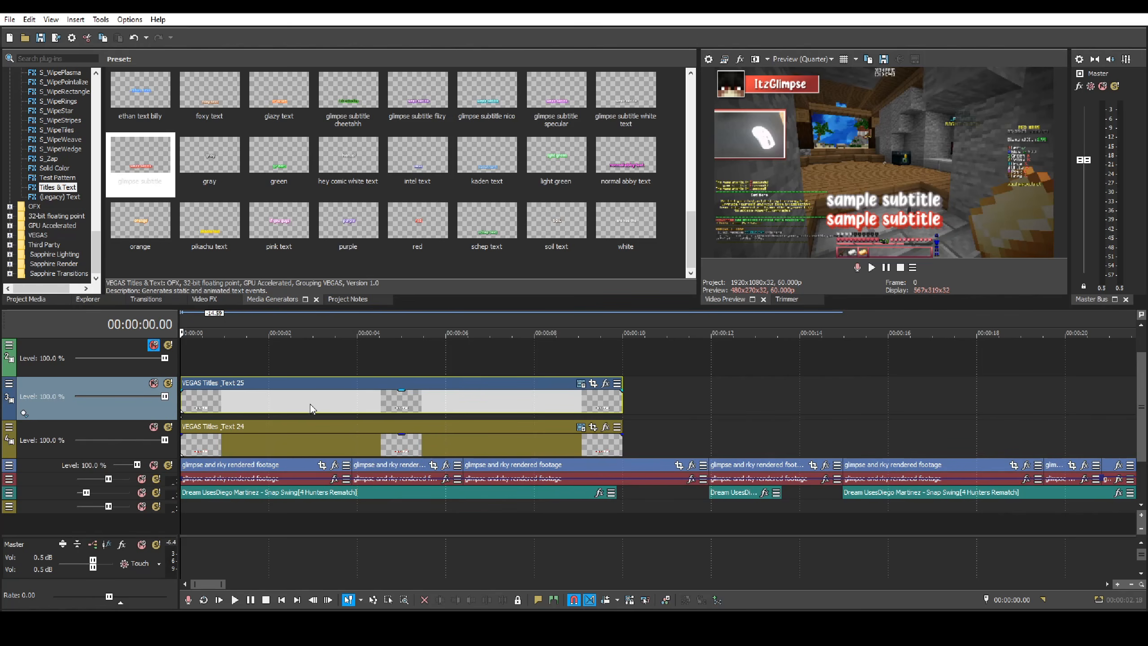
scroll(371, 402, "down", 4)
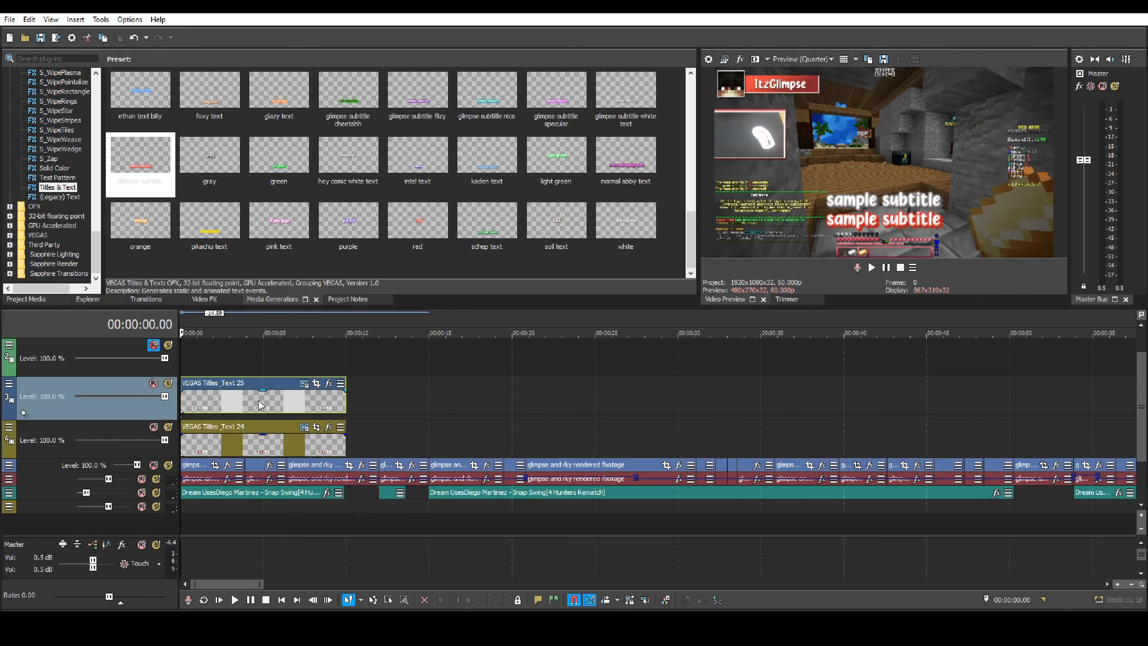
left_click_drag(256, 405, 712, 405)
left_click(641, 368)
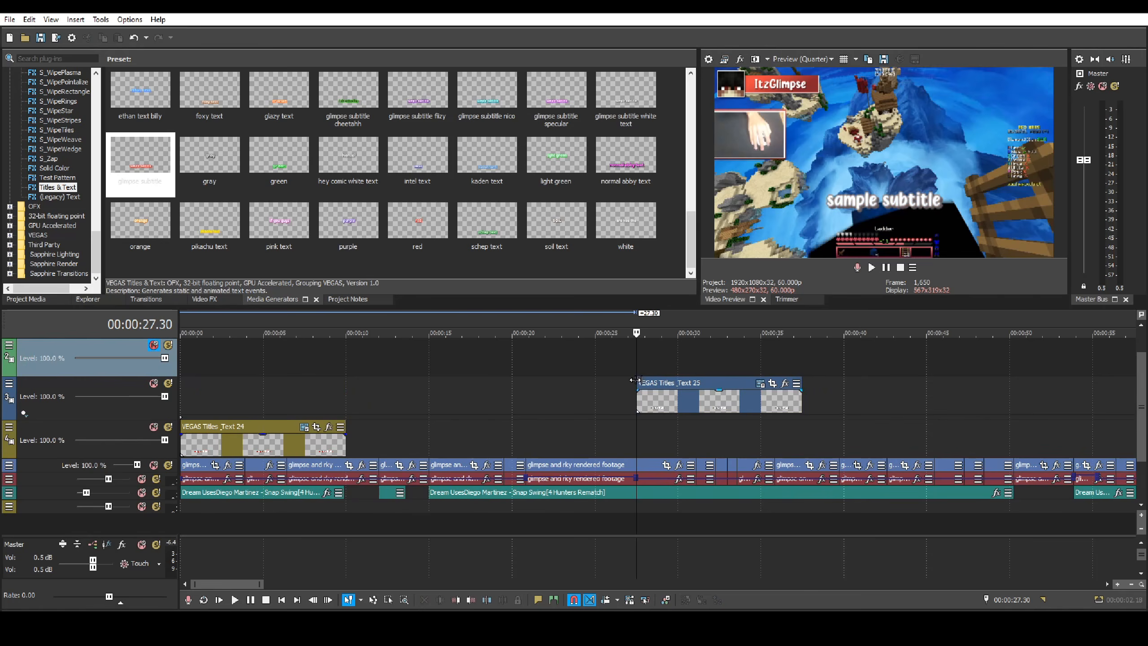
left_click(683, 365)
left_click(704, 366)
key("Home")
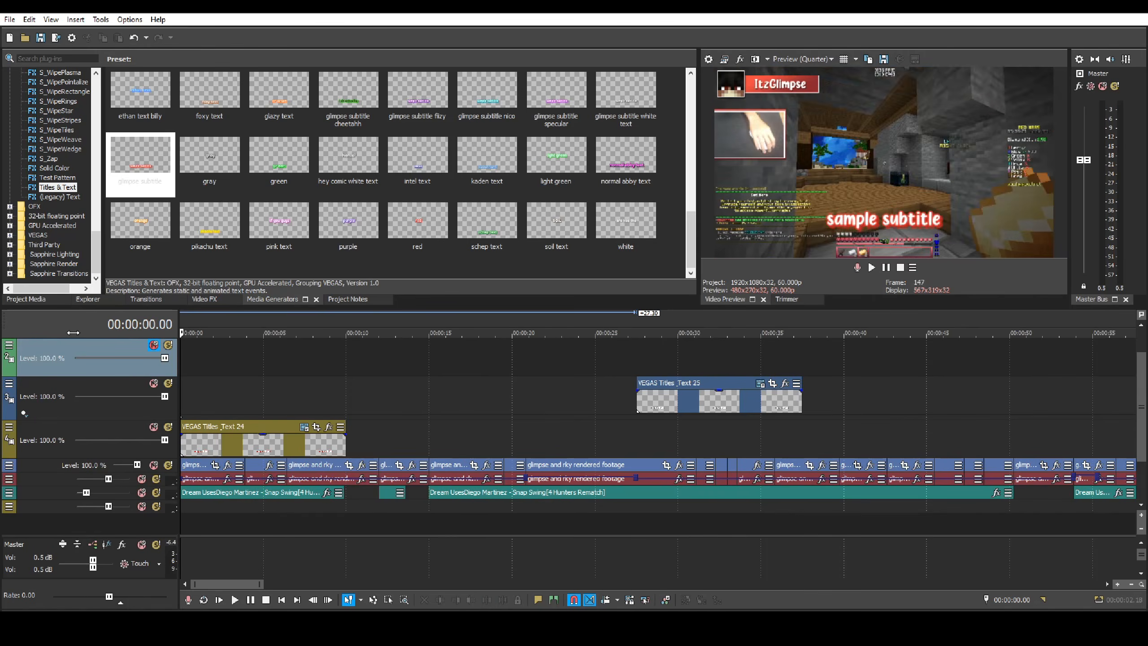
key("ctrl+z")
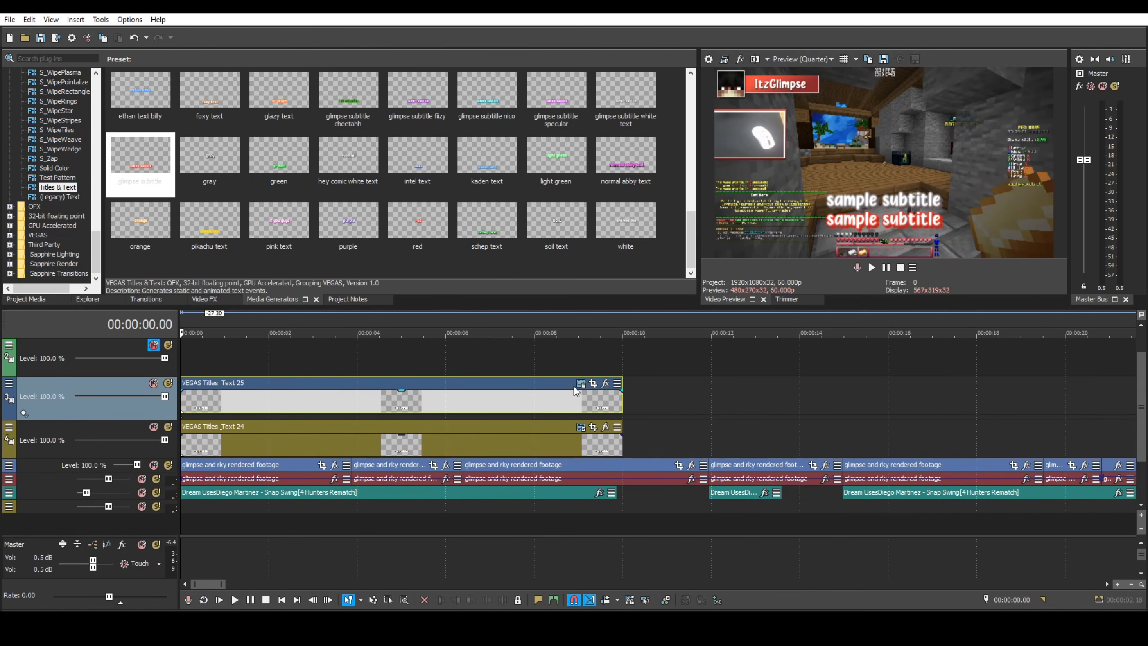
- Try shifting the third-track subtitle's frame in Event Pan/Crop, undo the shift and close the settings
left_click(593, 383)
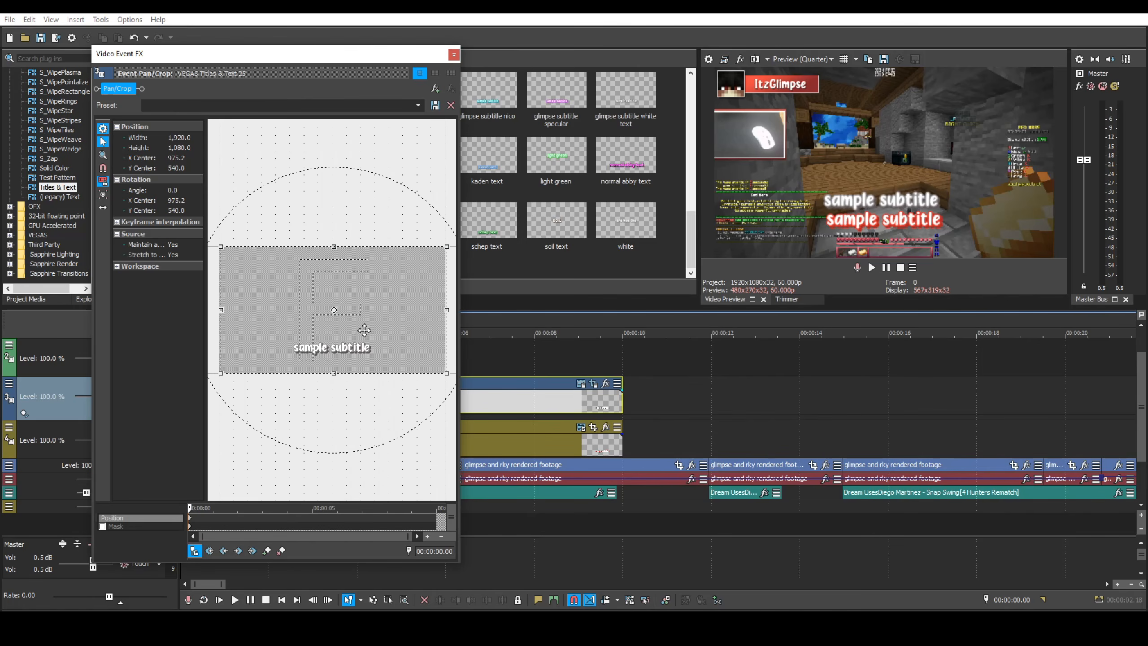
left_click_drag(365, 330, 387, 313)
key("ctrl+z")
left_click(454, 54)
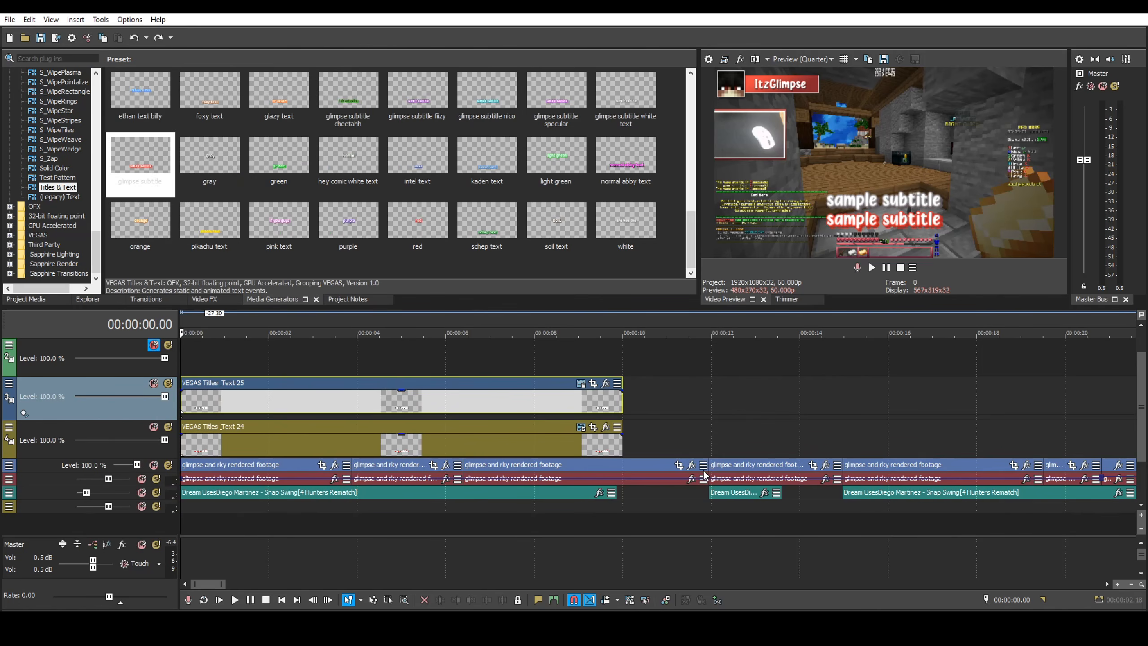
- Examine the Event Pan/Crop settings of the red-outlined subtitle on the fourth track and close them
scroll(803, 421, "up", 3)
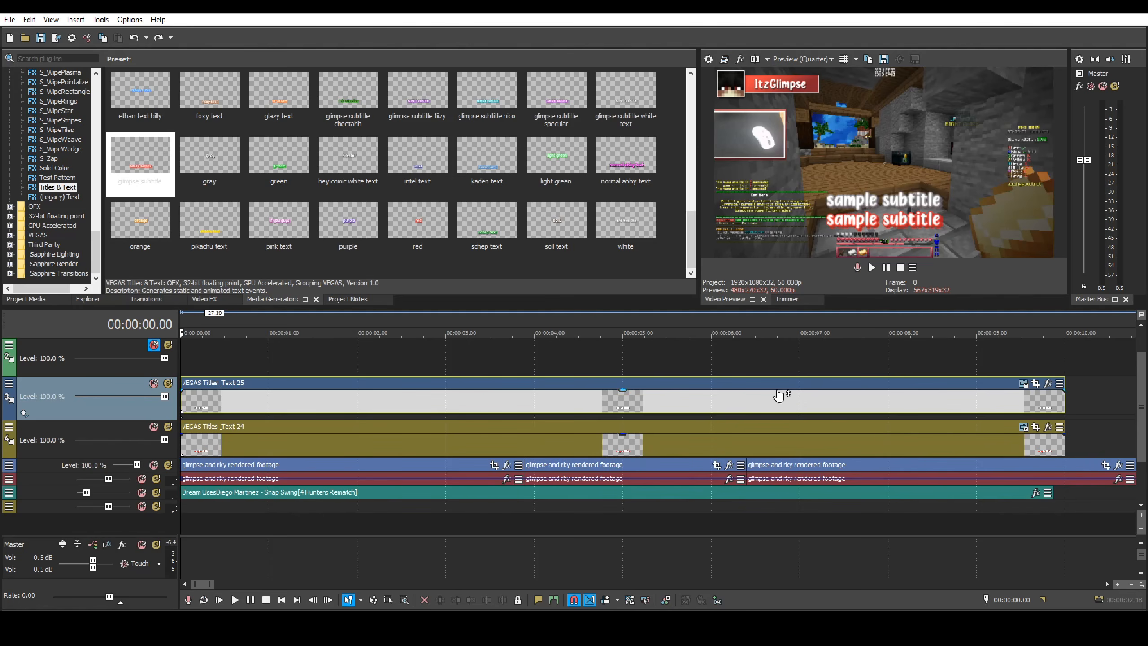
left_click(1036, 427)
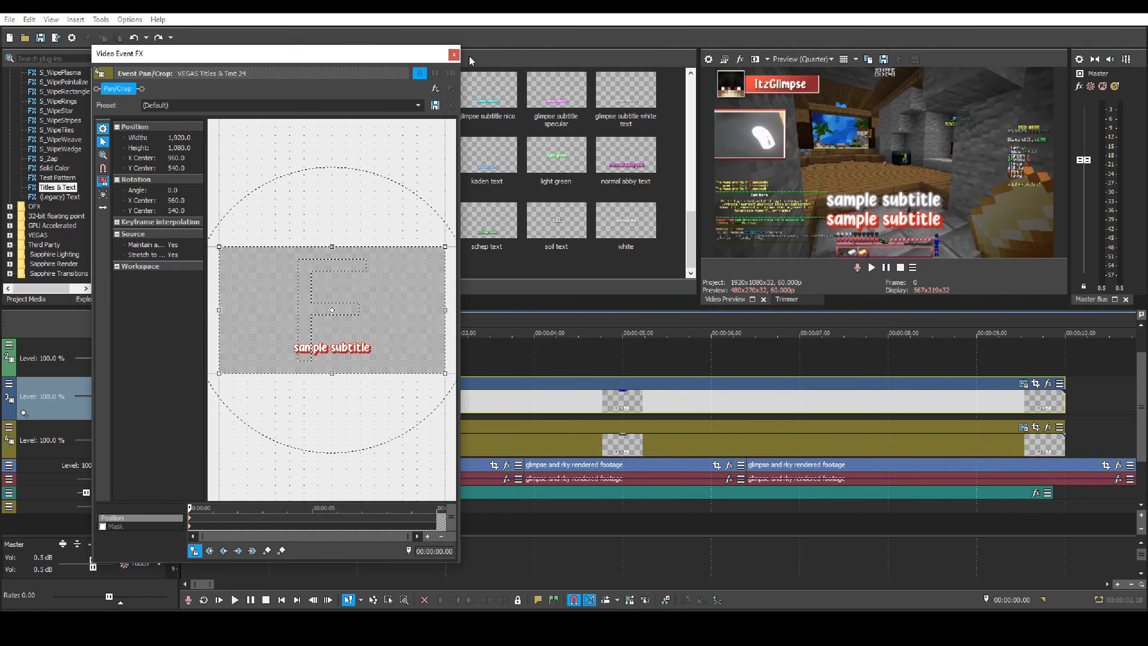
left_click(453, 54)
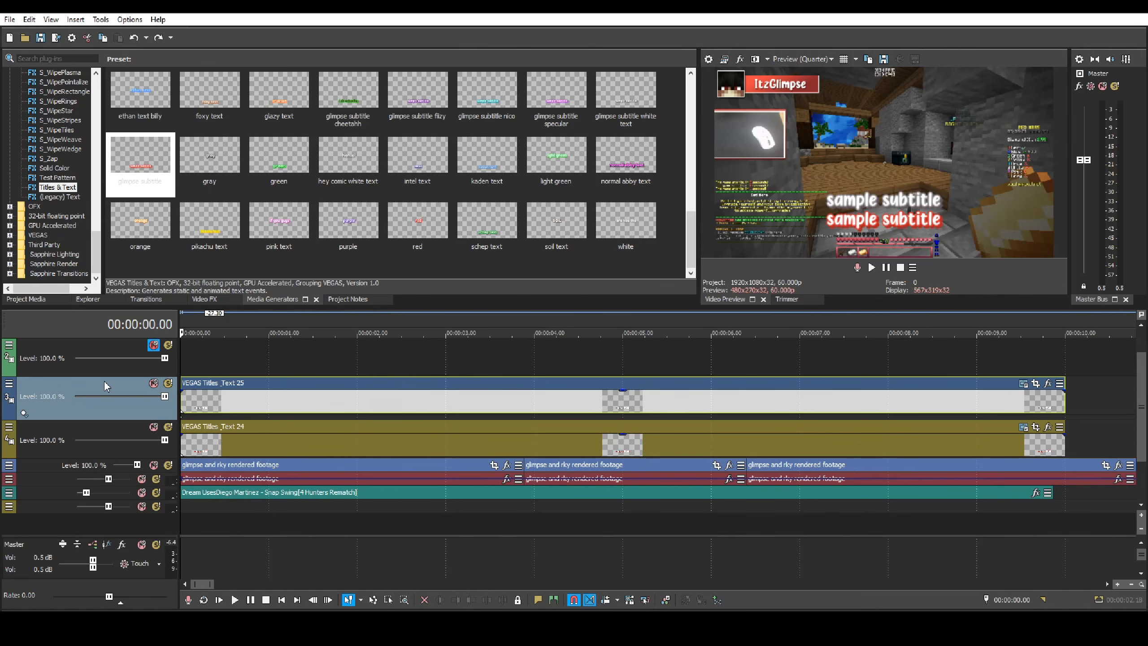
scroll(793, 460, "down", 4)
scroll(793, 460, "up", 4)
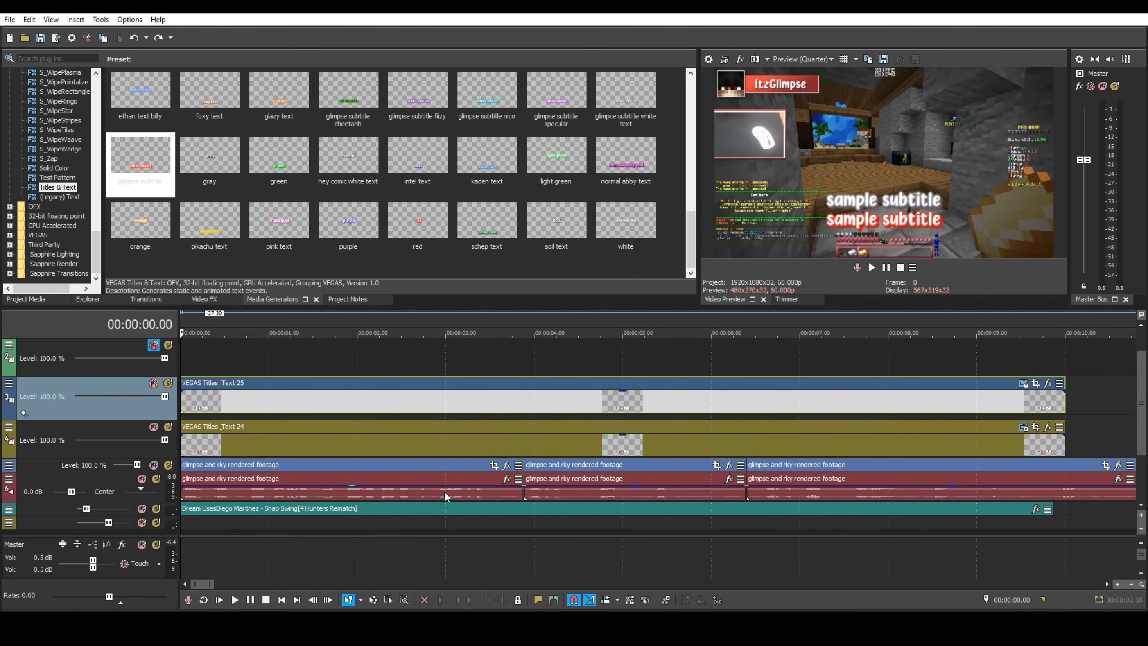
- Move the gray-outlined subtitle event up to the second track and extend its end well past the fourth-track subtitle
left_click_drag(380, 392, 352, 356)
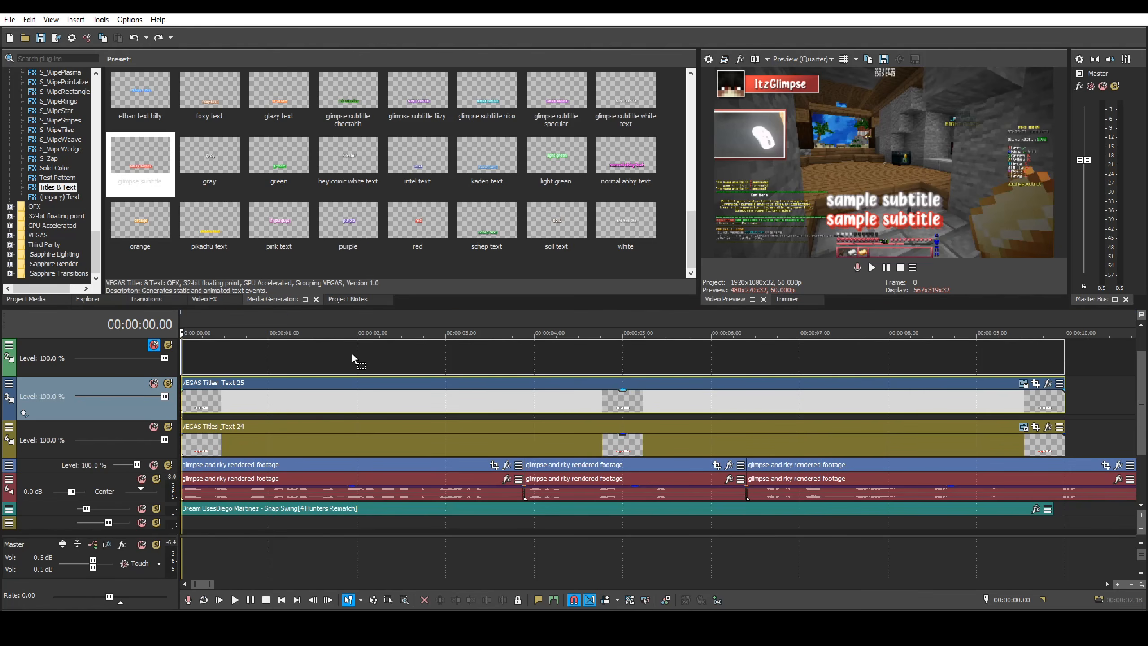
scroll(457, 398, "down", 2)
left_click(190, 360)
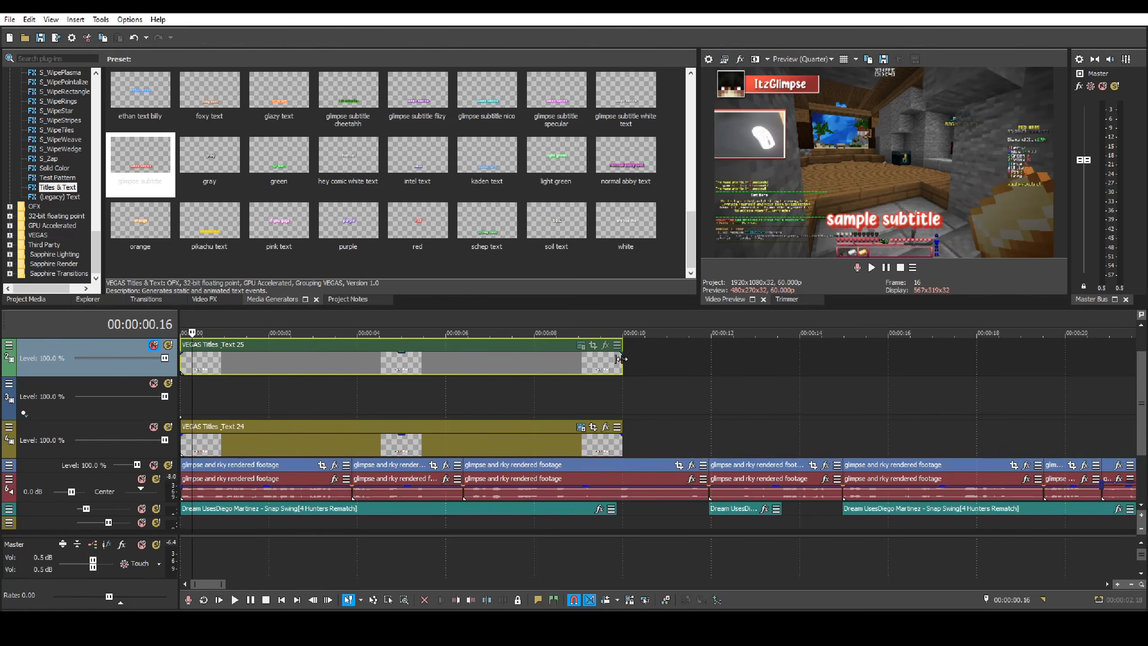
left_click_drag(622, 357, 955, 376)
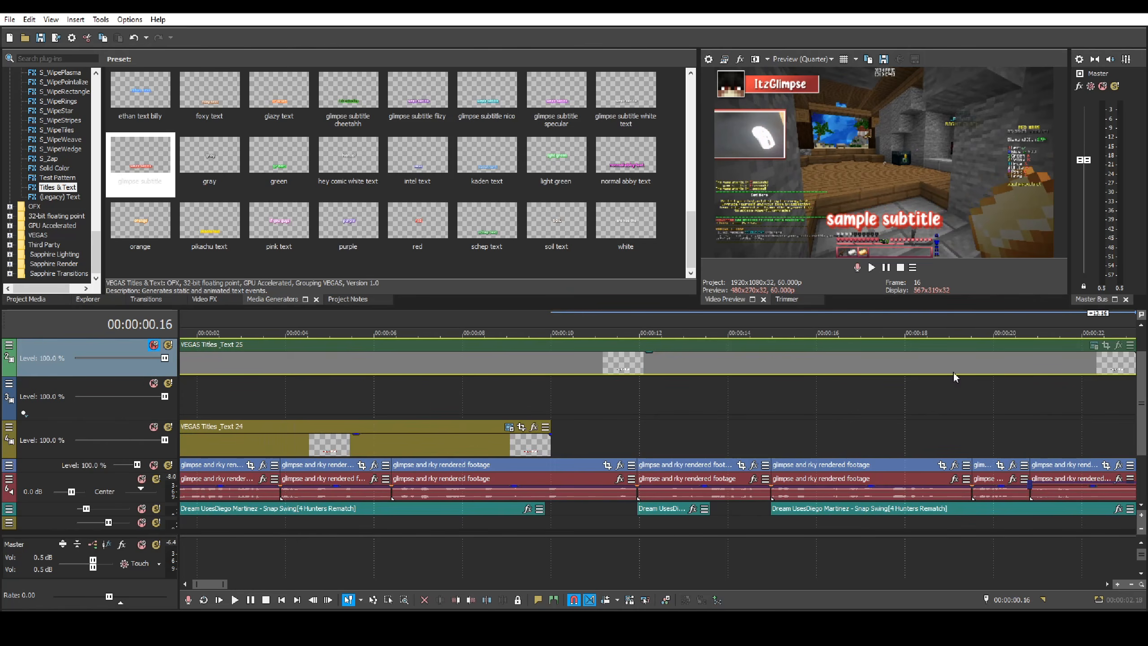
- Split the extended subtitle event on the second track at 00:00:06.24 and place the playhead at 00:00:07.13
left_click(391, 373)
scroll(622, 388, "up", 1)
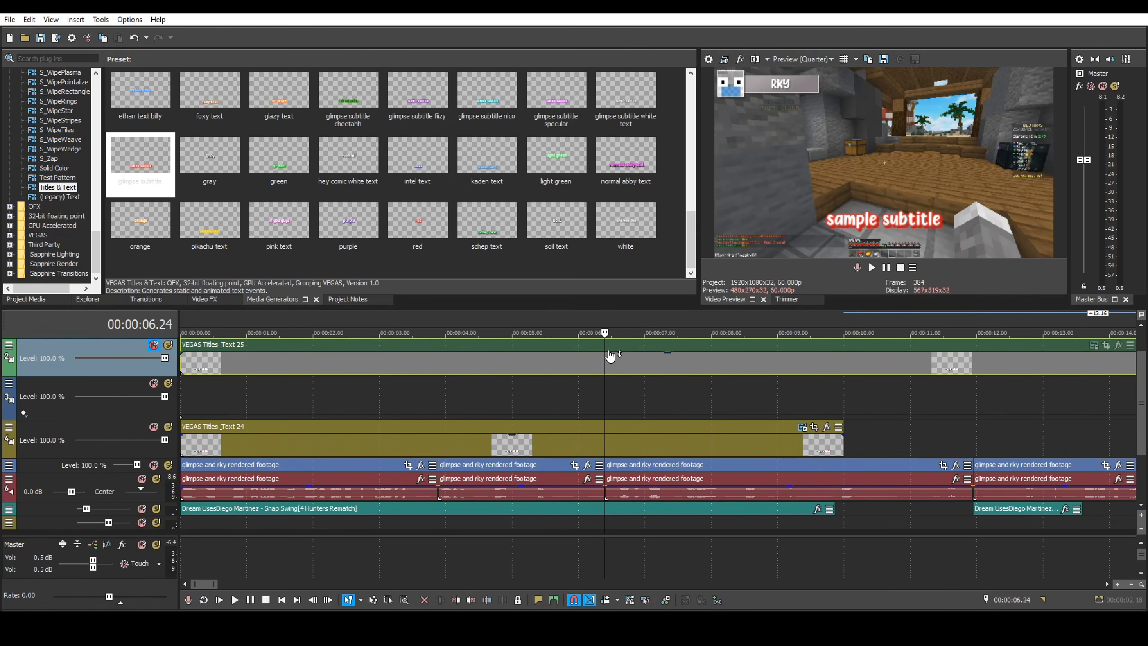
key("s")
left_click(659, 369)
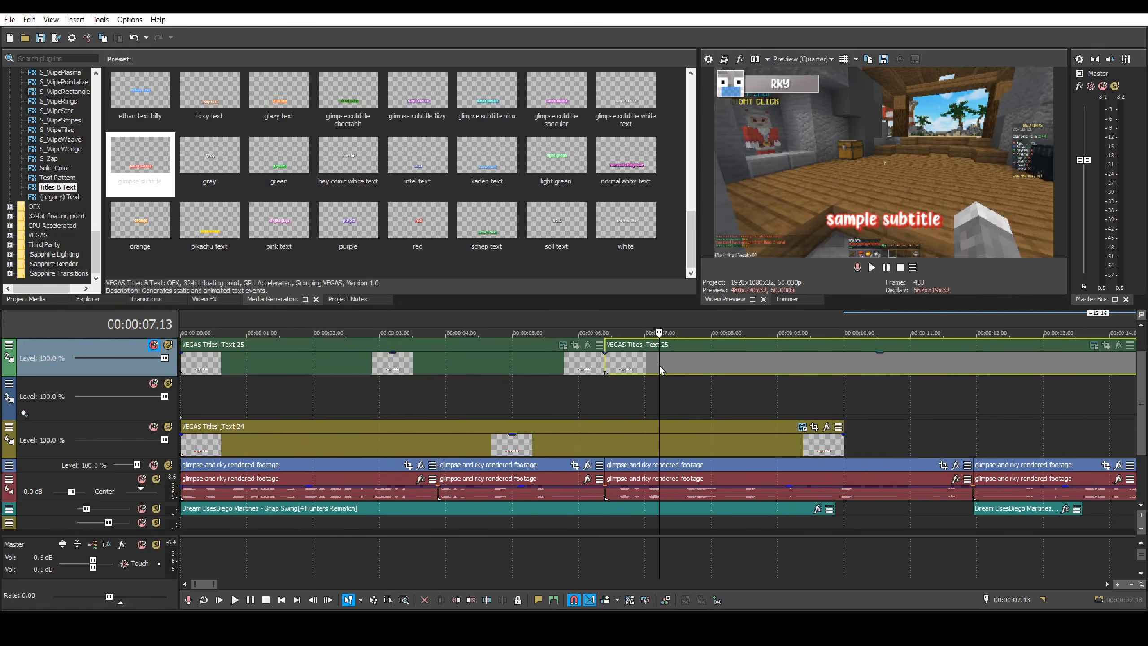
- Try splitting the second-track subtitle at 00:00:11.57 and moving the piece before that cut down to the third track
key("space")
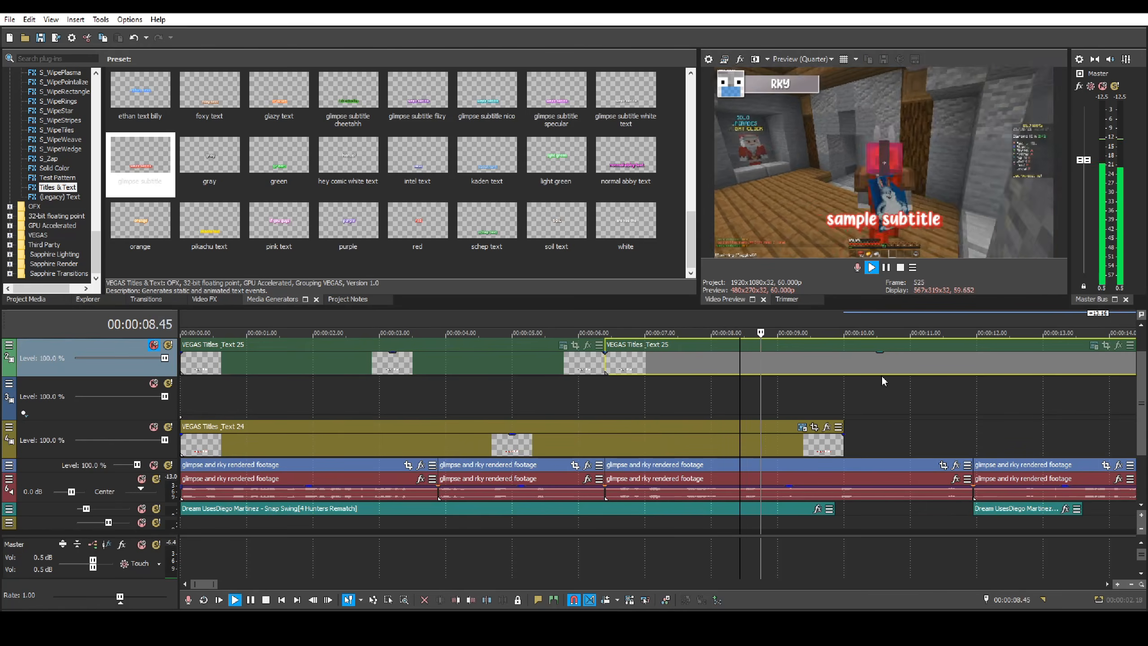
left_click(938, 366)
key("space")
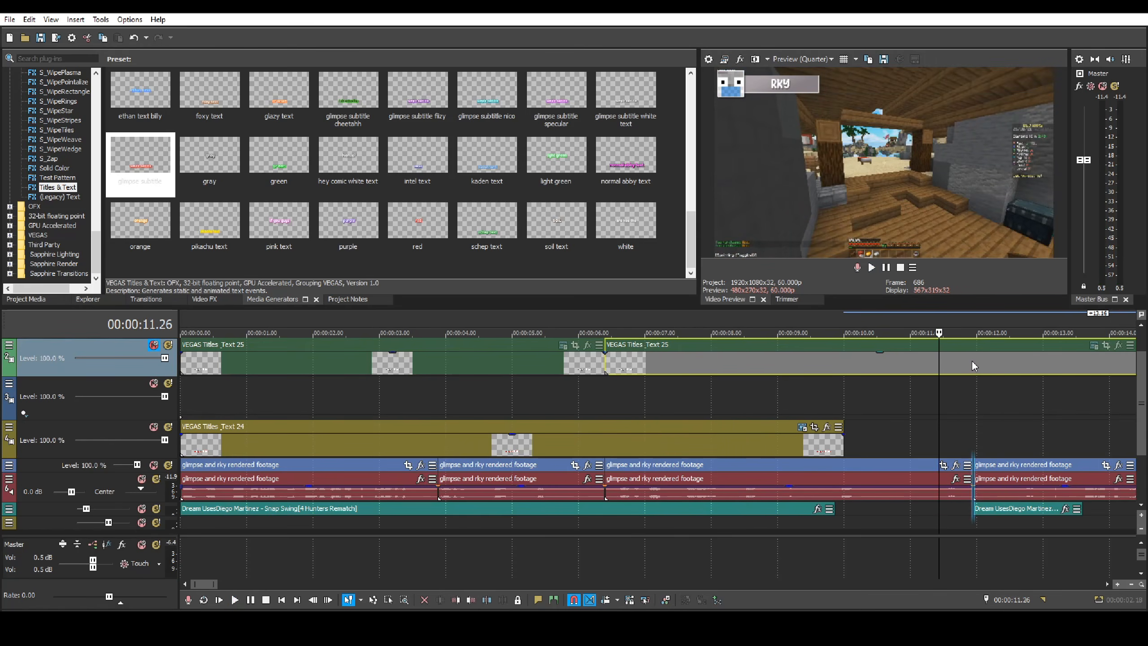
left_click(971, 366)
key("s")
left_click_drag(855, 365, 854, 403)
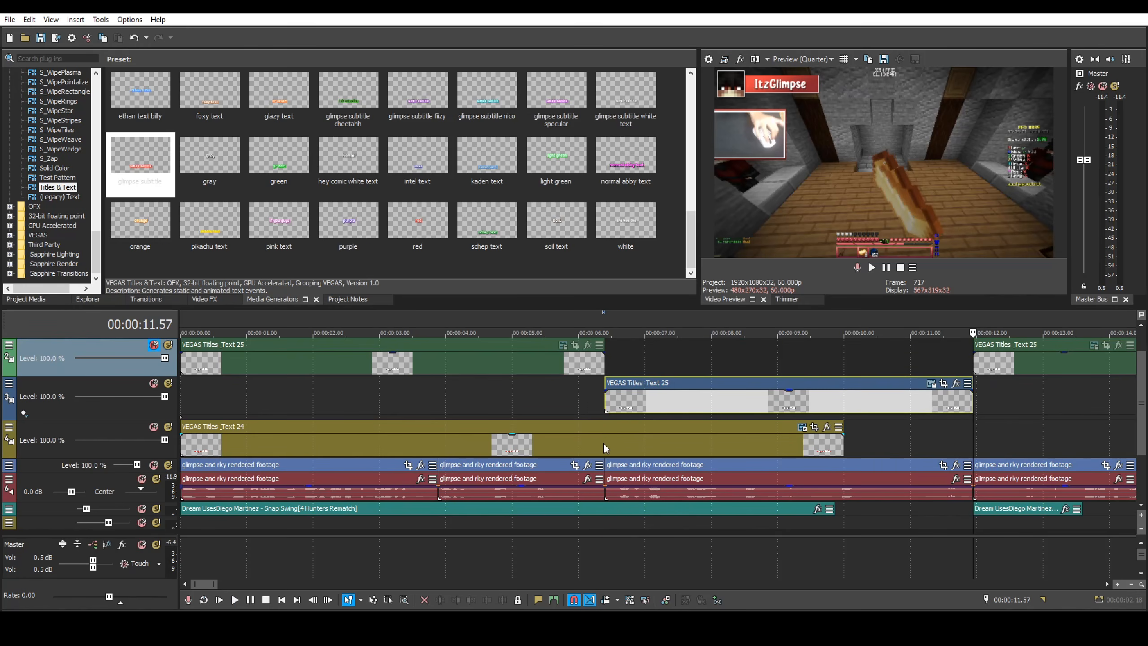
- Return the playhead to the start and turn on Sync Cursor to Media Timeline in the fourth-track subtitle's generator
scroll(506, 451, "down", 4)
scroll(470, 462, "up", 4)
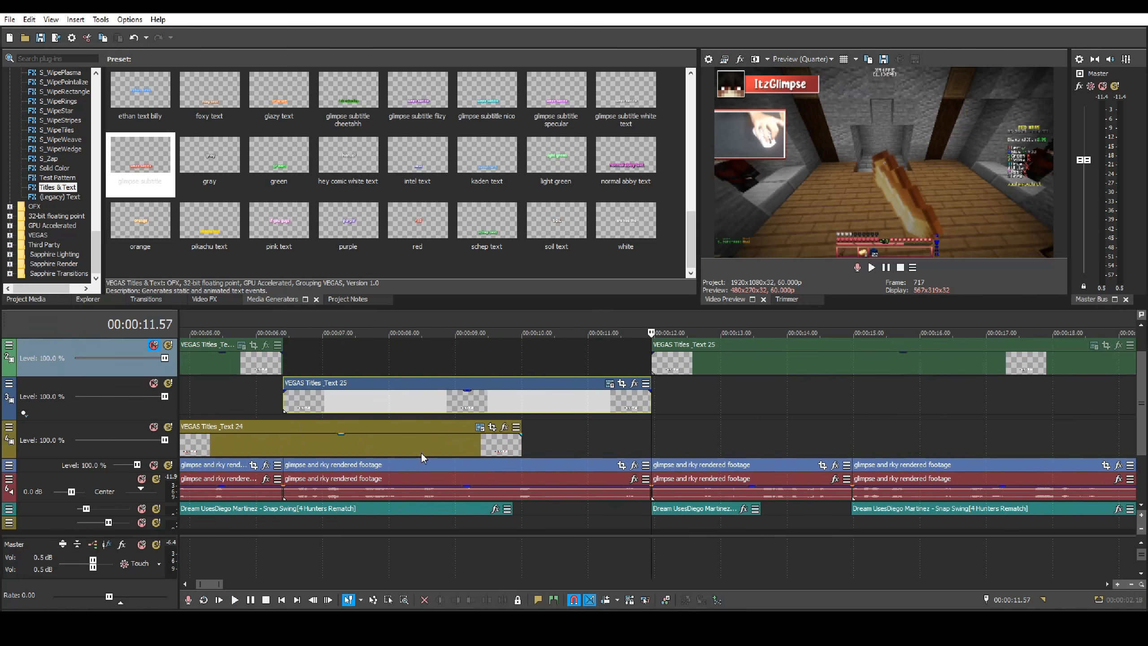
scroll(423, 458, "down", 3)
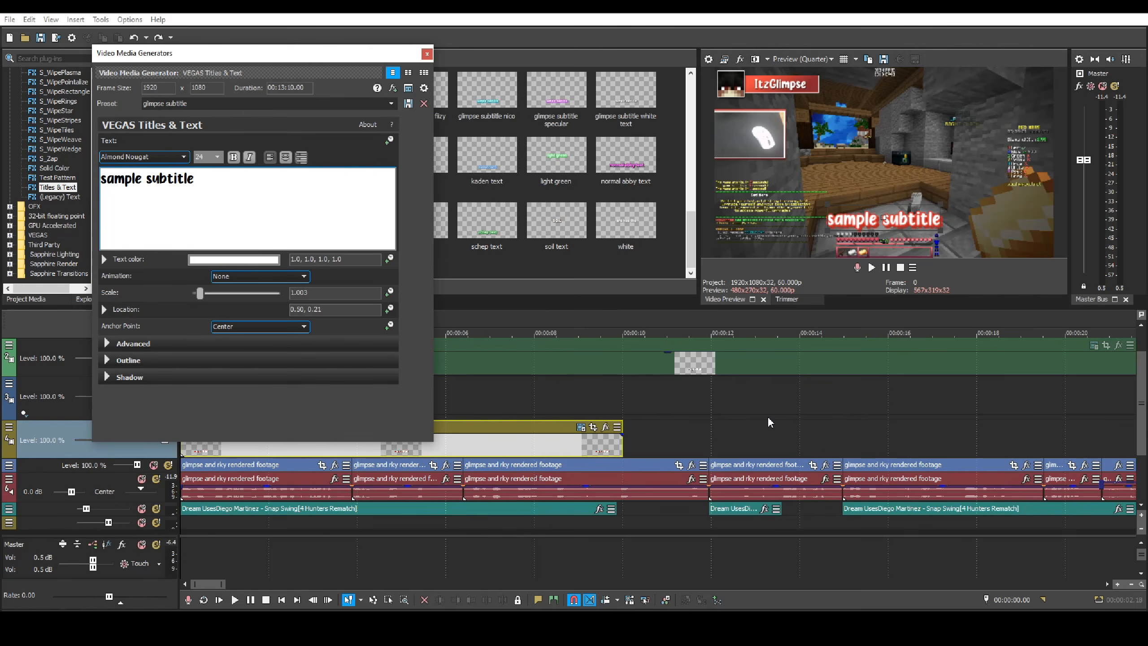
left_click(770, 419)
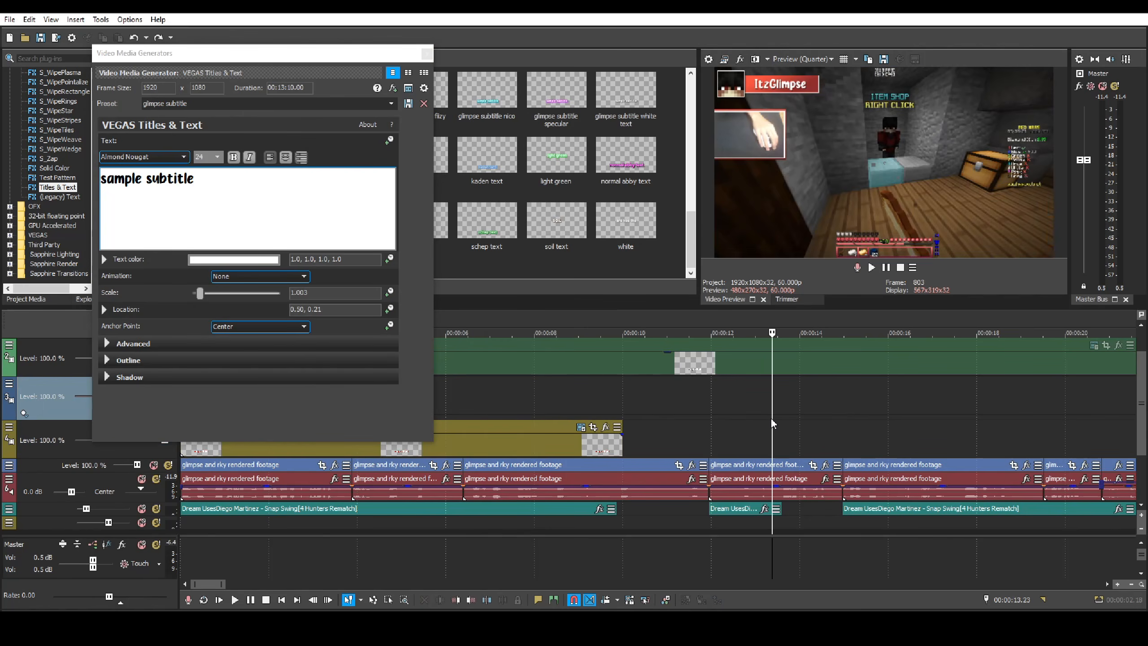
key("w")
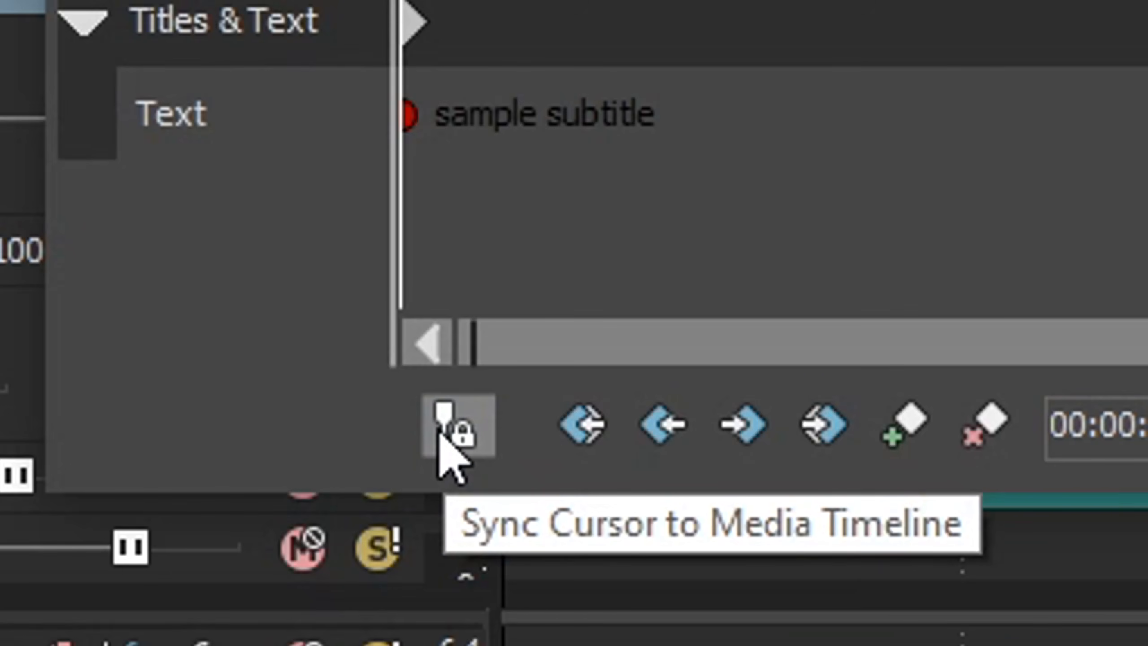
left_click(459, 426)
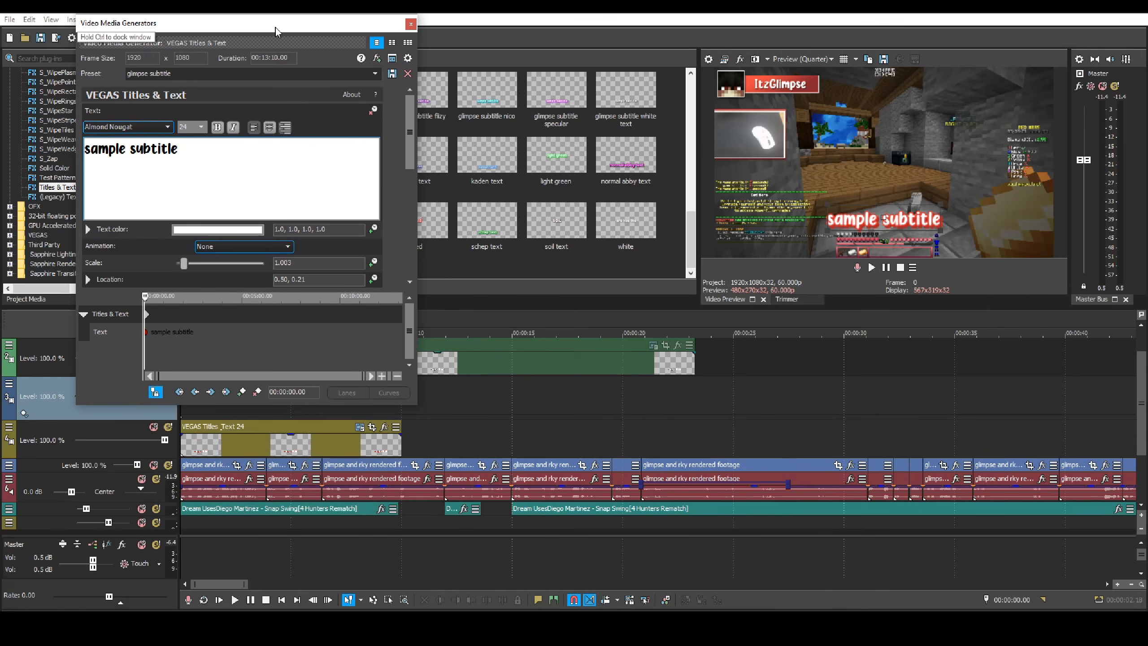
- Replace the fourth-track subtitle's sample text with "im-" to match the opening speech
scroll(628, 243, "up", 4)
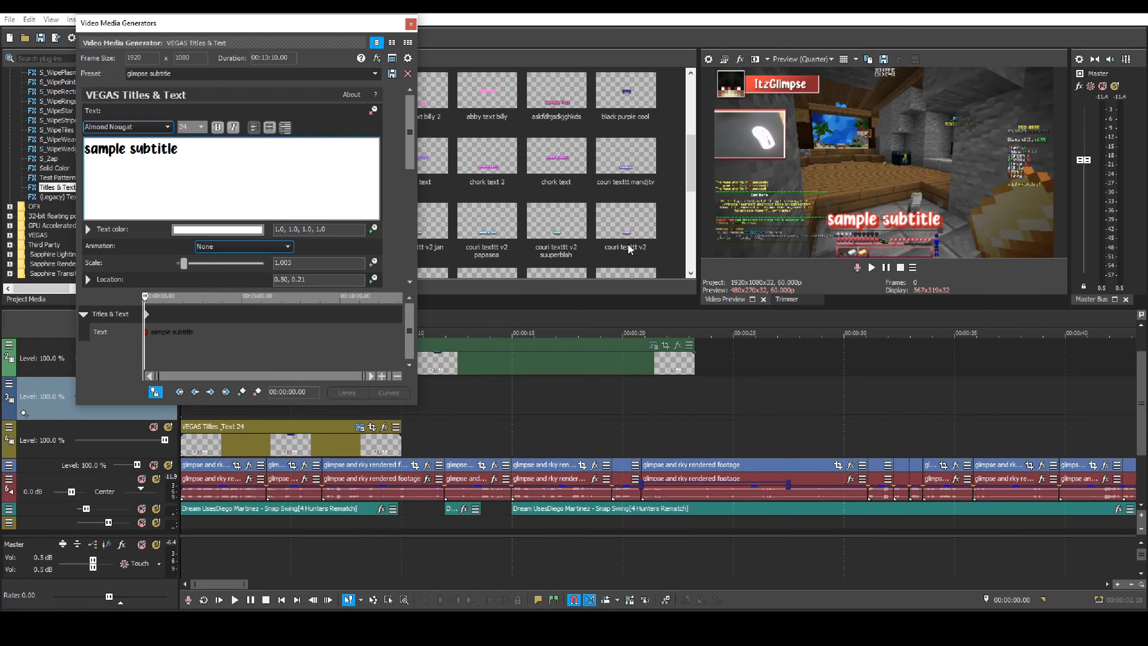
left_click(628, 244)
key("Up")
key("Up")
key("Up")
key("Up")
key("space")
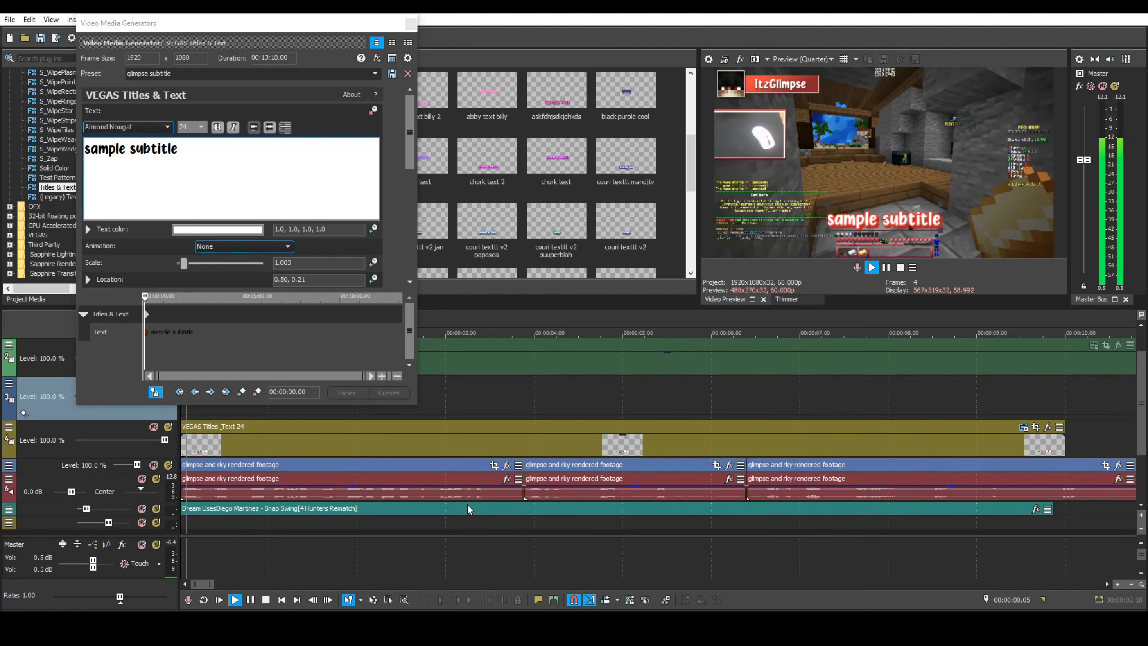
key("space")
left_click(212, 184)
key("ctrl+a")
type("im")
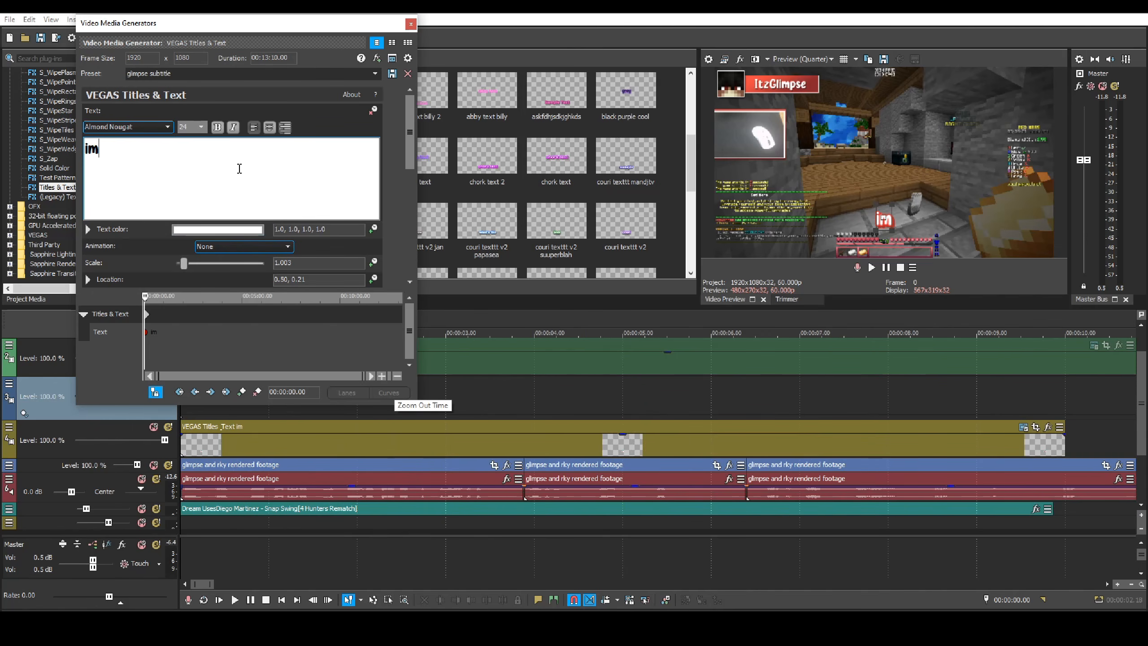
scroll(574, 542, "up", 2)
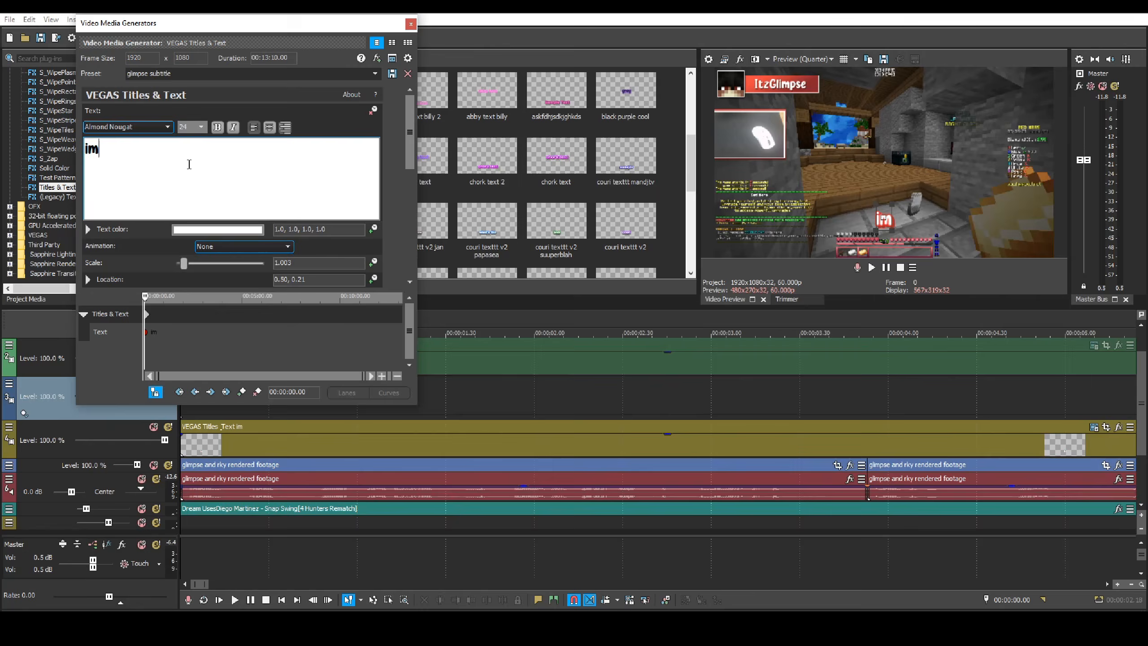
type("-")
- Split the fourth-track subtitle at 00:00:00.20 and set the piece after the cut to "im"
left_click(203, 446)
key("space")
key("Return")
key("s")
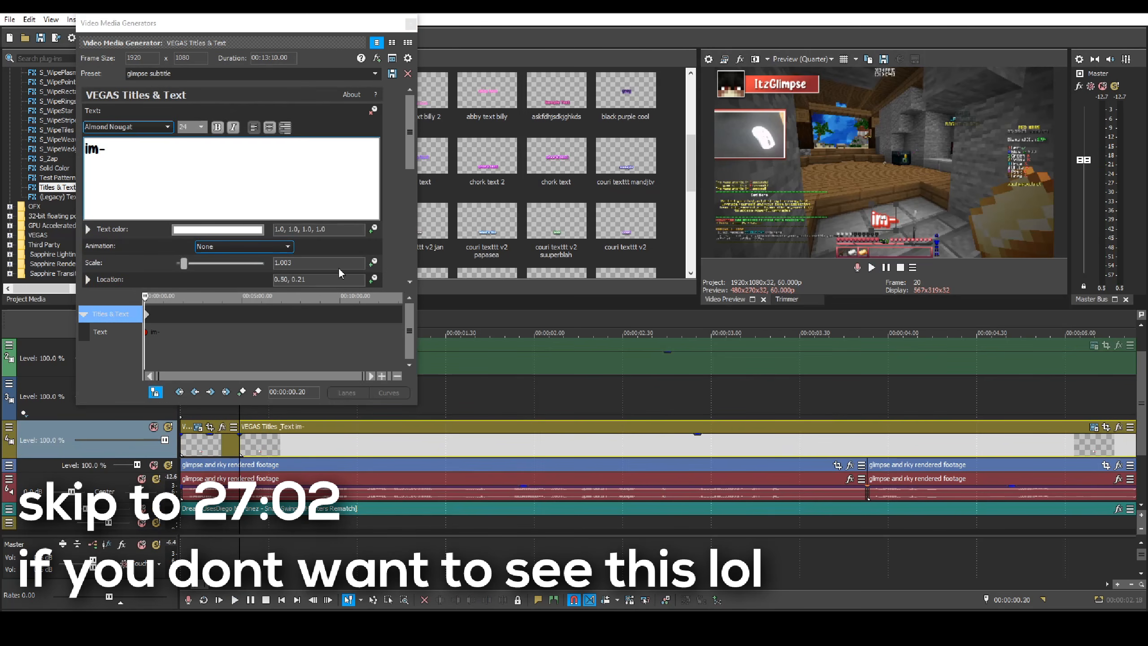
left_click(159, 164)
key("ctrl+a")
type("im not")
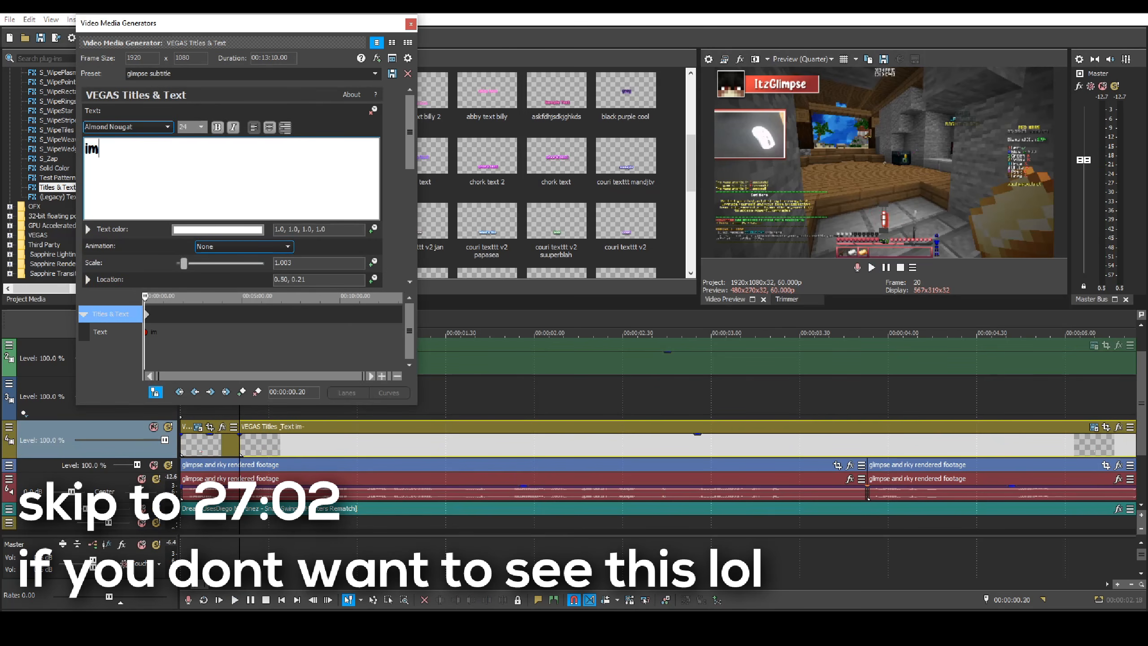
key("ctrl+z")
- Split the "im" subtitle at 00:00:00.45 and set the piece after the cut to "im NOT"
left_click(231, 446)
key("space")
key("Return")
left_click(315, 444)
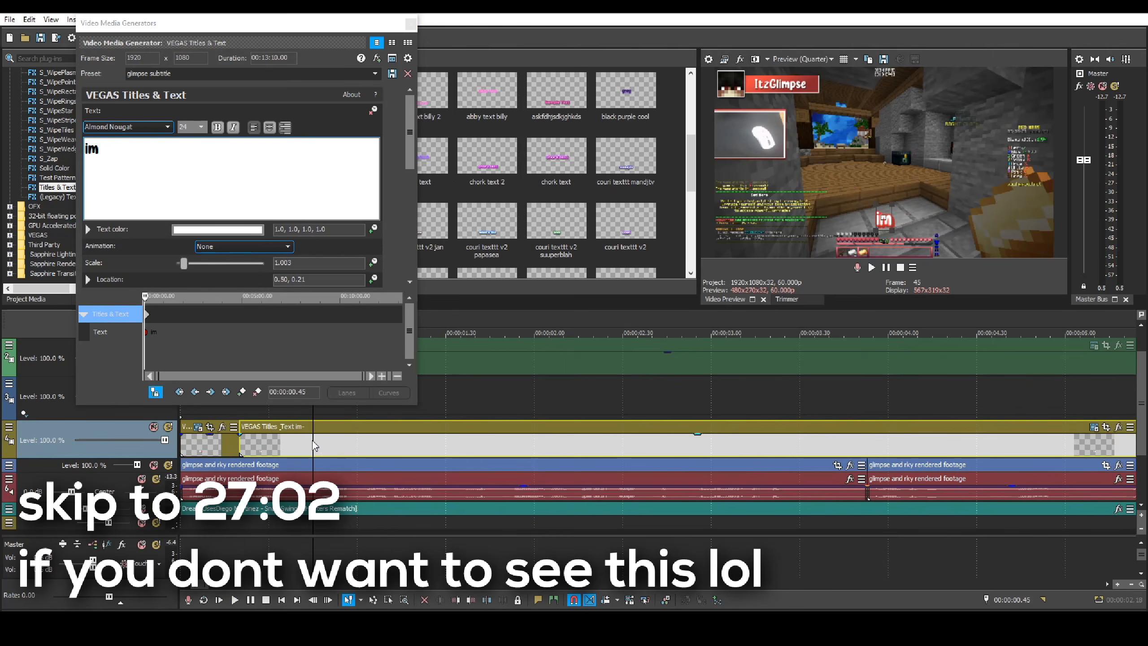
key("space")
key("space")
key("s")
left_click(159, 164)
type("NOT")
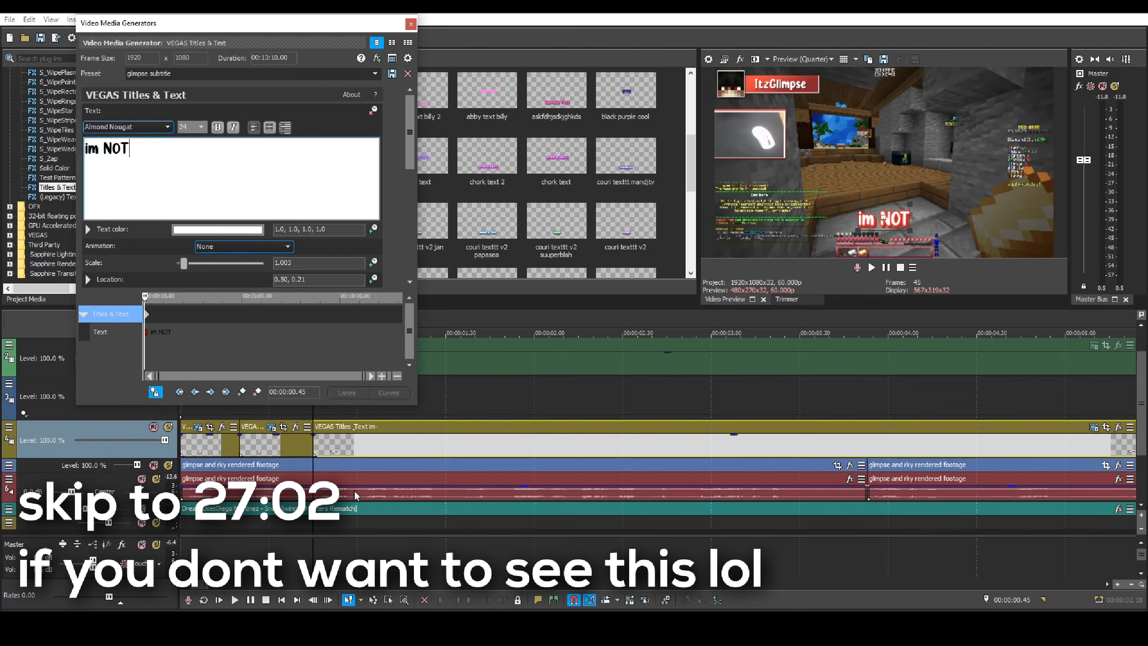
- Split the "im NOT" subtitle at 00:00:01.02 and extend the following piece's text to "im NOT ready"
left_click(363, 444)
key("s")
left_click(213, 193)
type("ready")
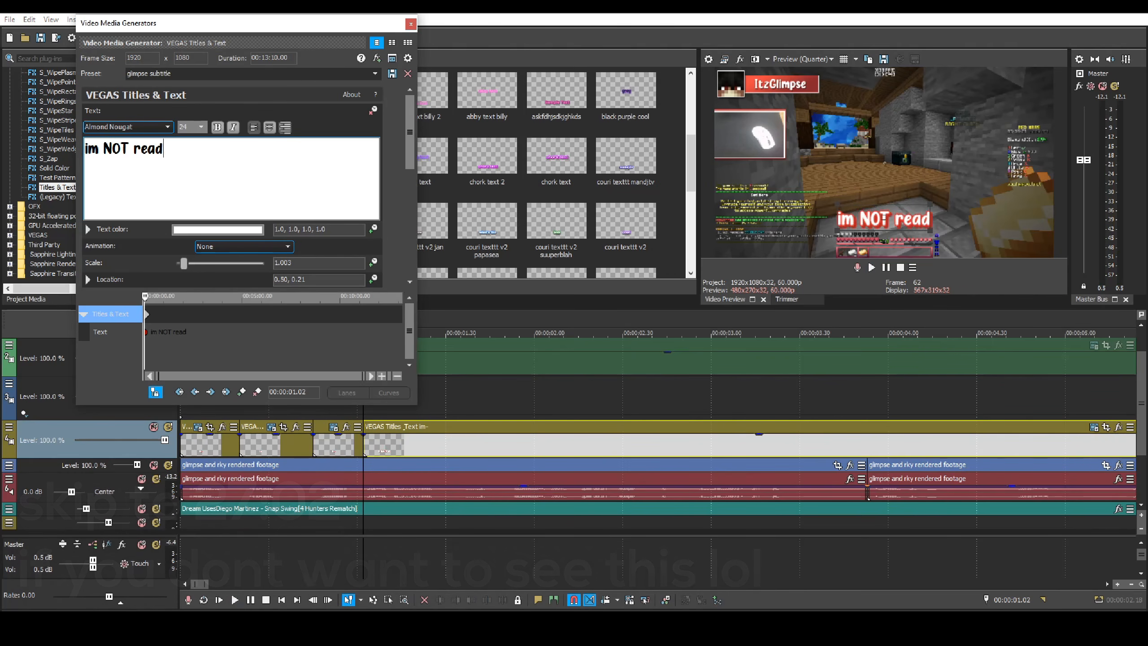
- Play back the opening subtitles, split the "im NOT ready" piece at 00:00:01.20 and replace the remainder's text with "im"
left_click(186, 441)
key("space")
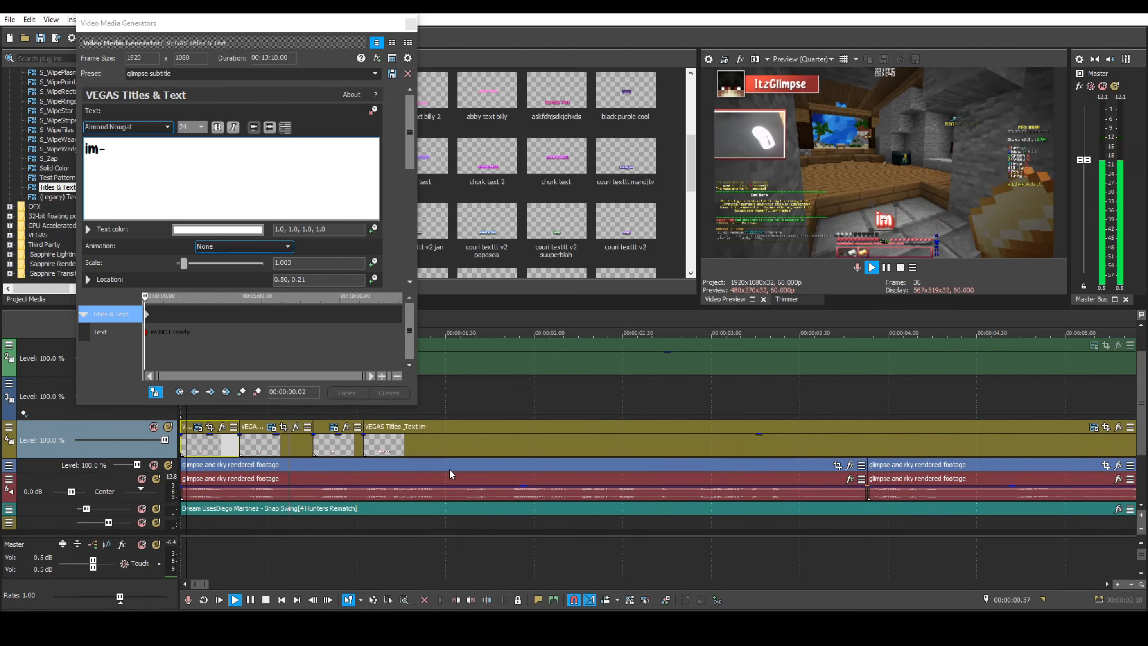
key("space")
left_click(427, 453)
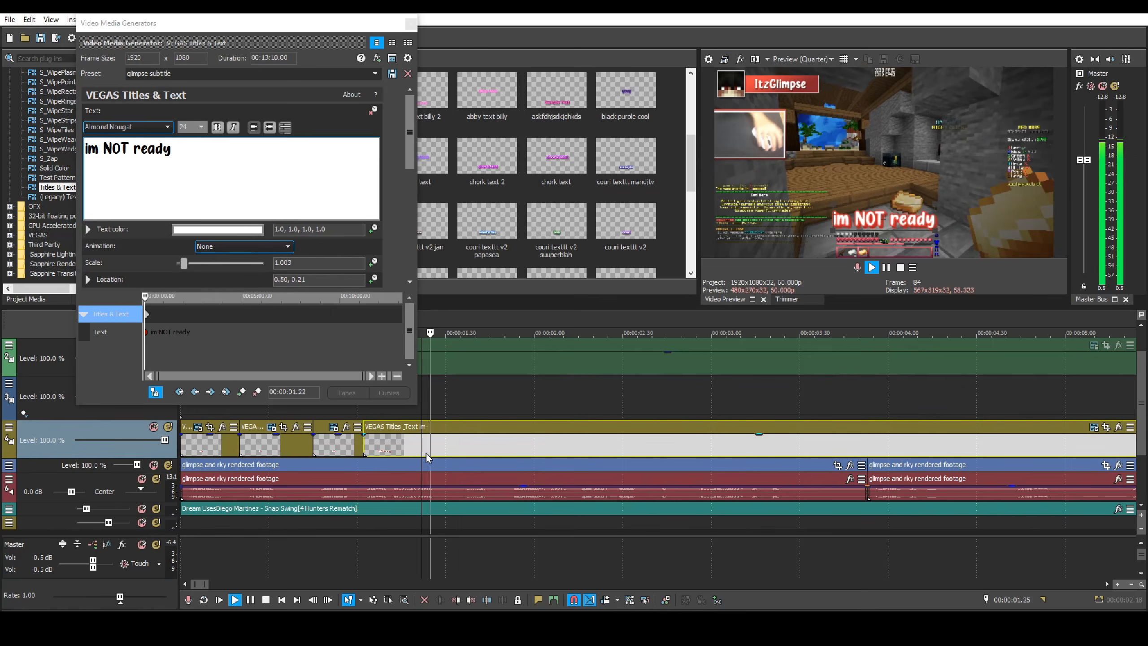
left_click(417, 448)
key("s")
triple_click(231, 206)
type("im")
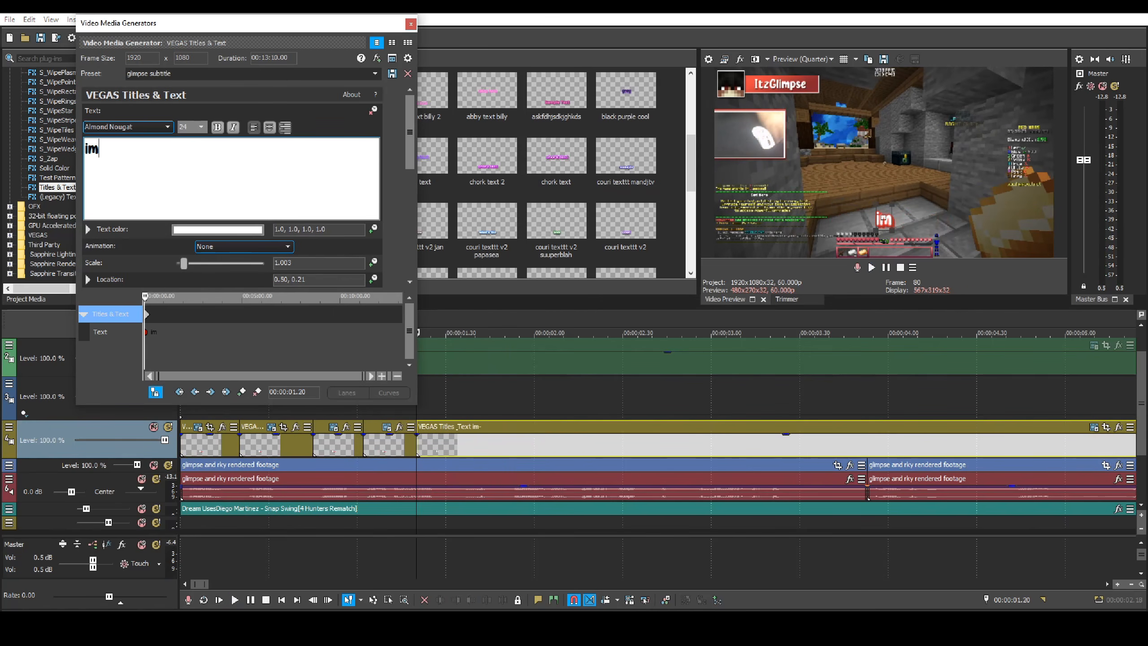
- Split the last fourth-track subtitle at 00:00:01.32 and set the piece after the cut to "im so"
left_click(495, 54)
key("space")
key("space")
left_click(452, 453)
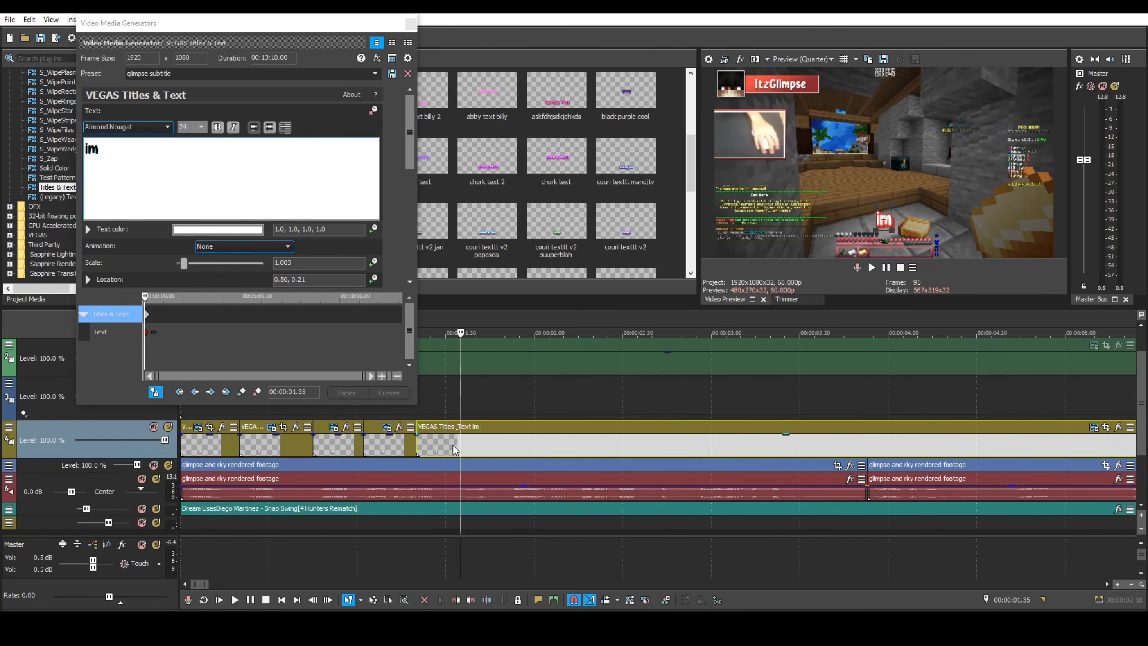
key("s")
left_click(290, 359)
type("so")
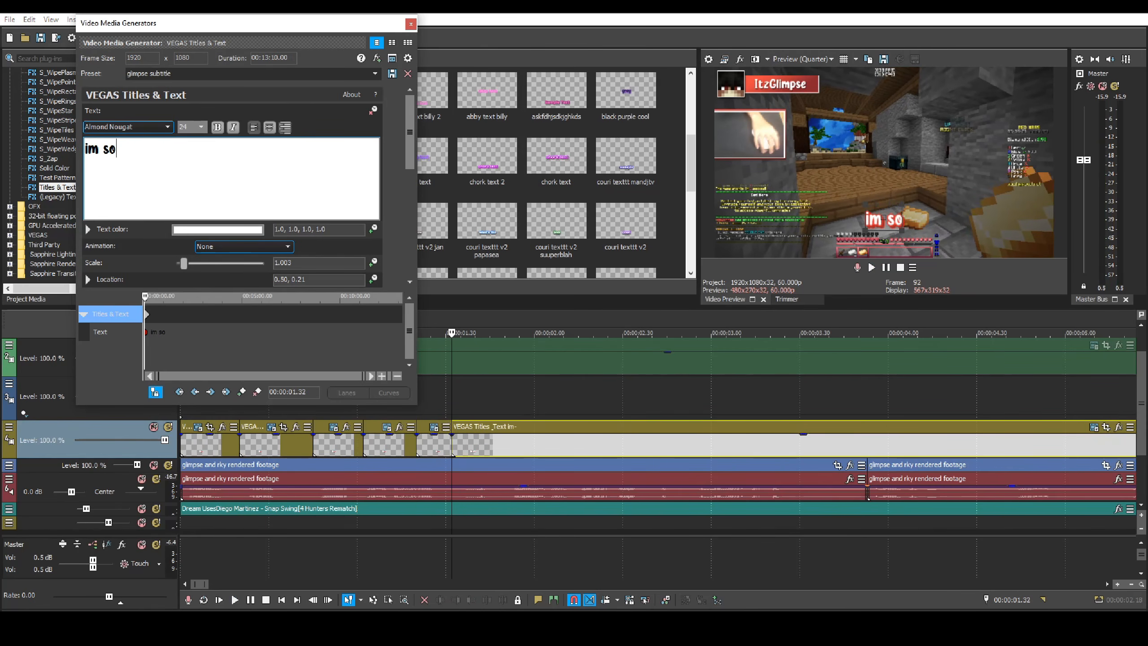
- Split the "im so" subtitle at 00:00:01.48 and extend the following piece's text to "im so scared"
left_click(493, 445)
left_click(500, 445)
key("space")
key("space")
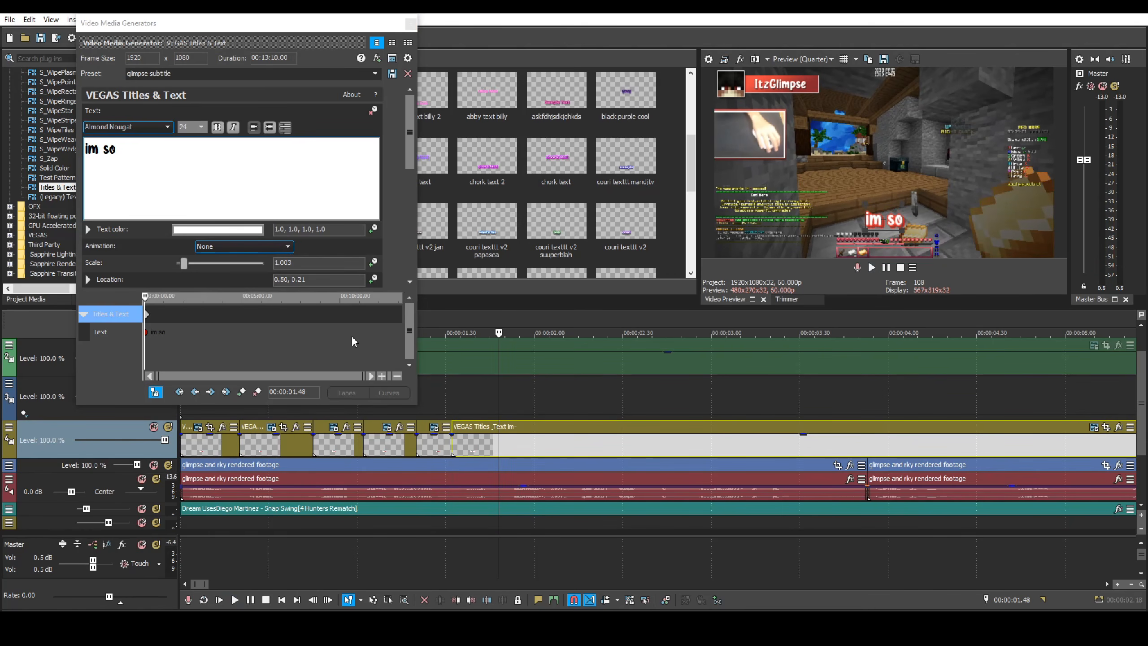
key("s")
left_click(353, 341)
type("scared")
- Split the "im so scared" subtitle at 00:00:02.06 and replace the remainder's text with "im gonna get"
left_click(572, 443)
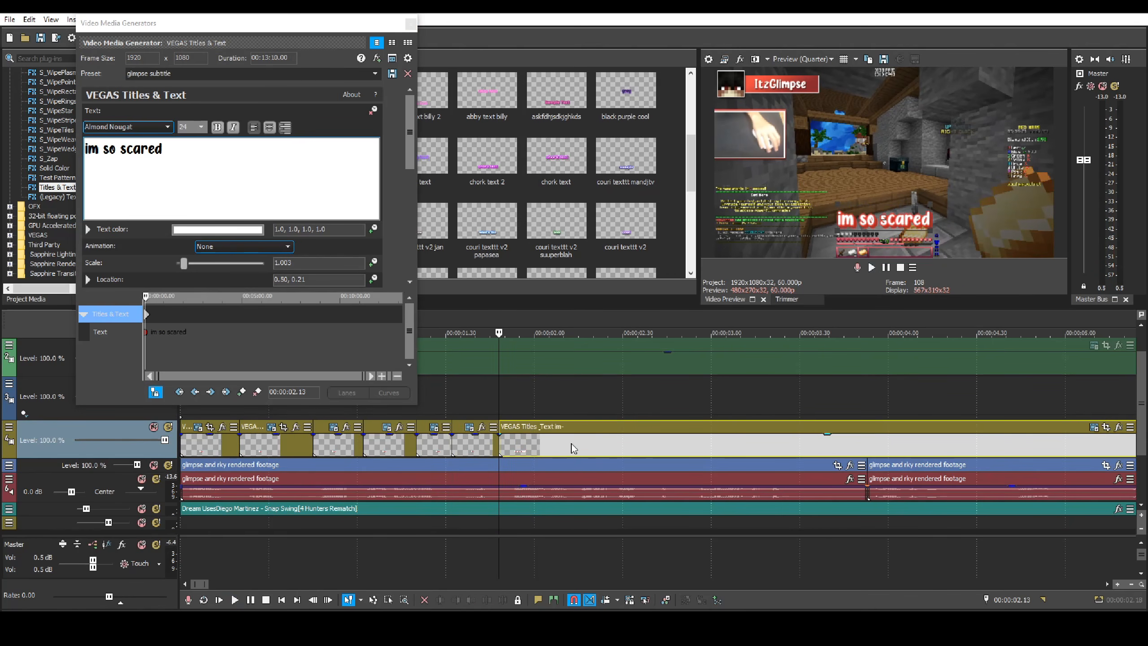
key("space")
left_click(551, 451)
key("space")
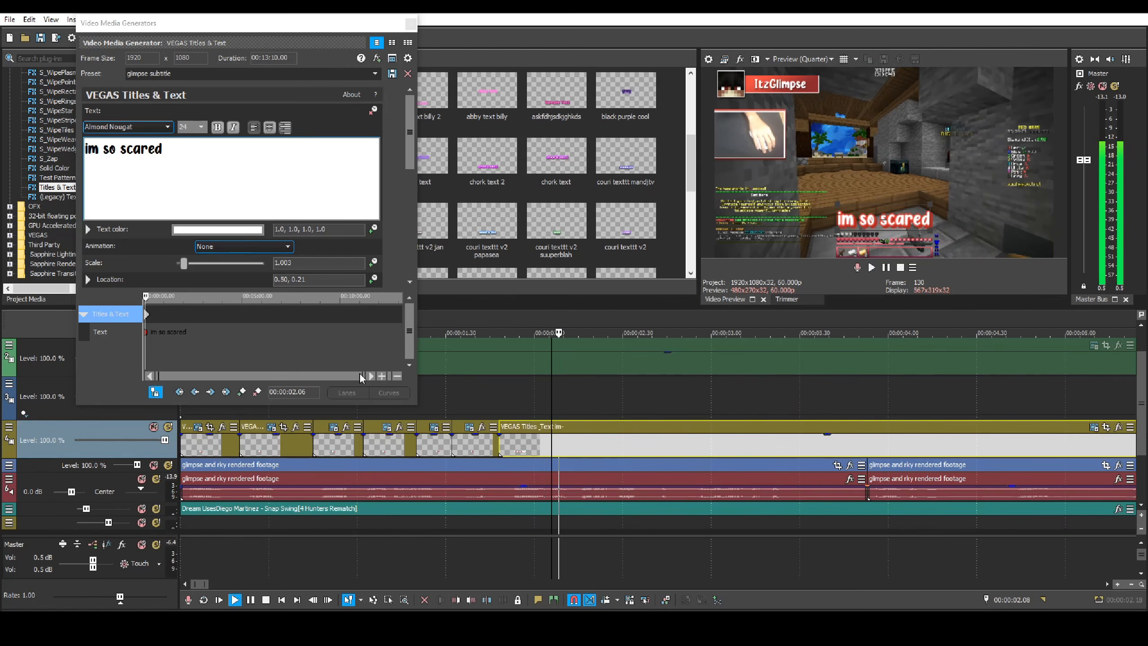
key("s")
left_click(216, 198)
type("im gonna get")
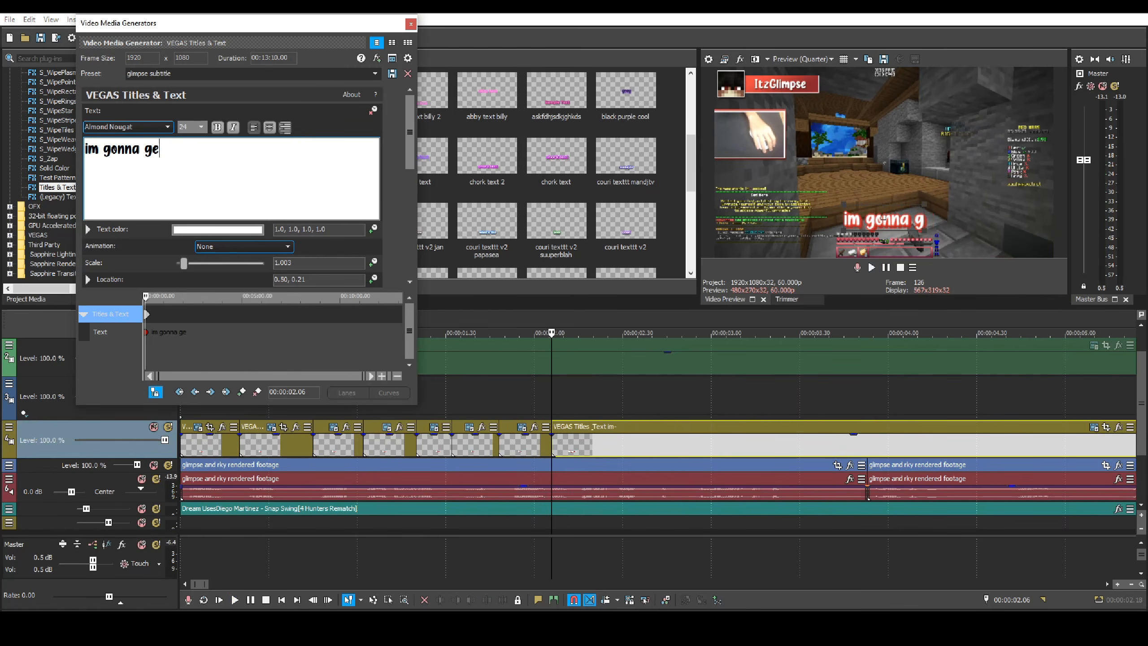
- Split the "im gonna get" subtitle at 00:00:02.39 and replace the remainder's text with "DESTROYED"
left_click(450, 377)
key("space")
key("space")
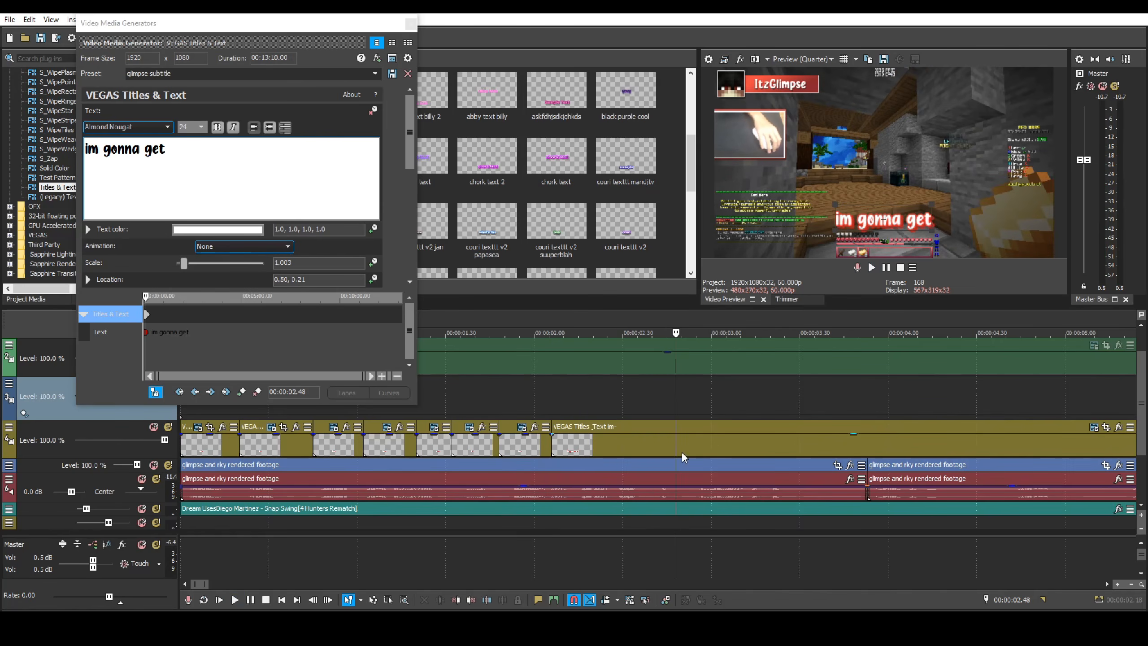
left_click(649, 452)
key("space")
key("space")
key("s")
left_click(233, 205)
type("DE")
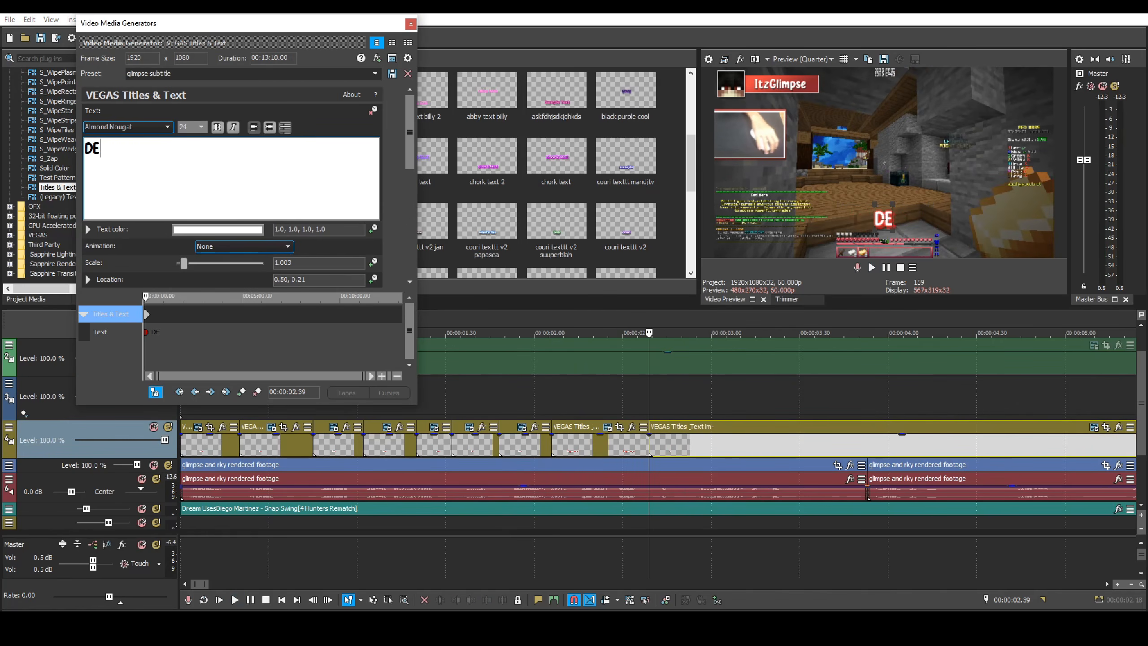
type("STROYED")
- Split the "DESTROYED" subtitle at 00:00:03.18 and replace the remainder's text with "*laugh*"
left_click(561, 392)
key("space")
key("space")
left_click(765, 452)
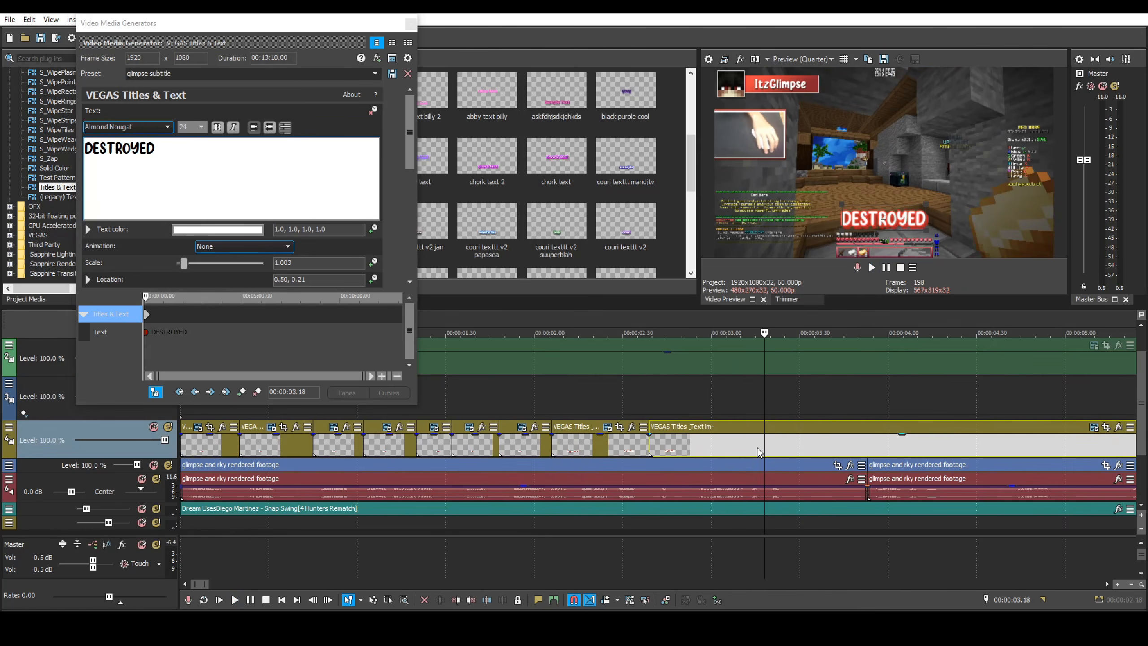
type("s*")
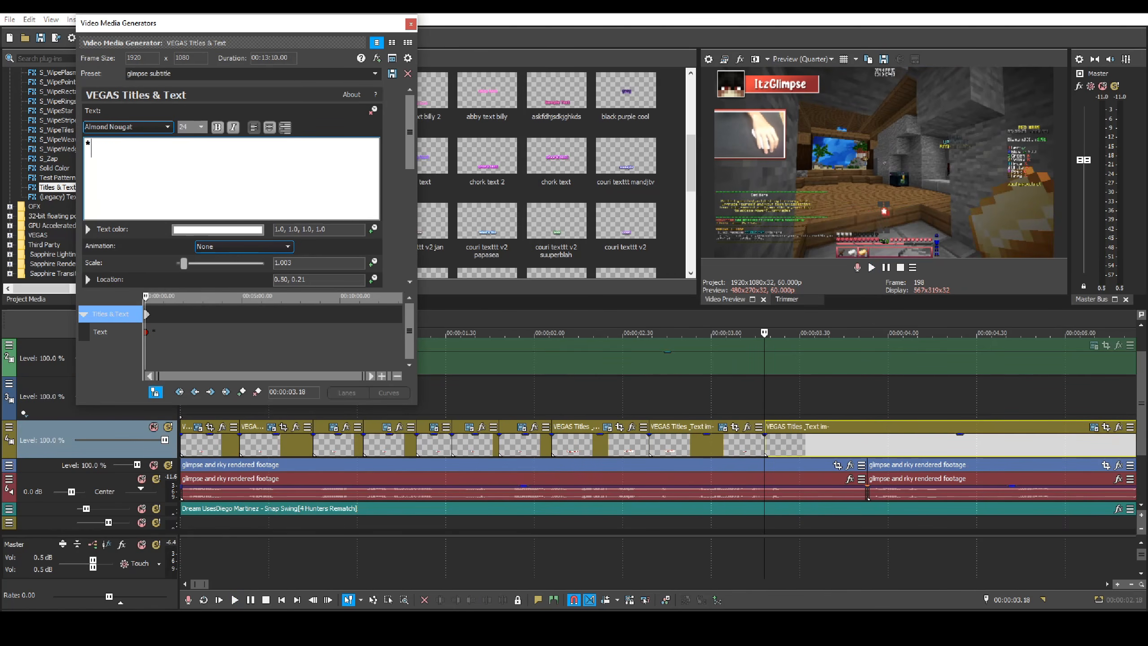
type("laugh*")
- Set the fourth-track subtitle piece starting at 00:00:05.04 to "or strategy"
left_click(605, 418)
key("space")
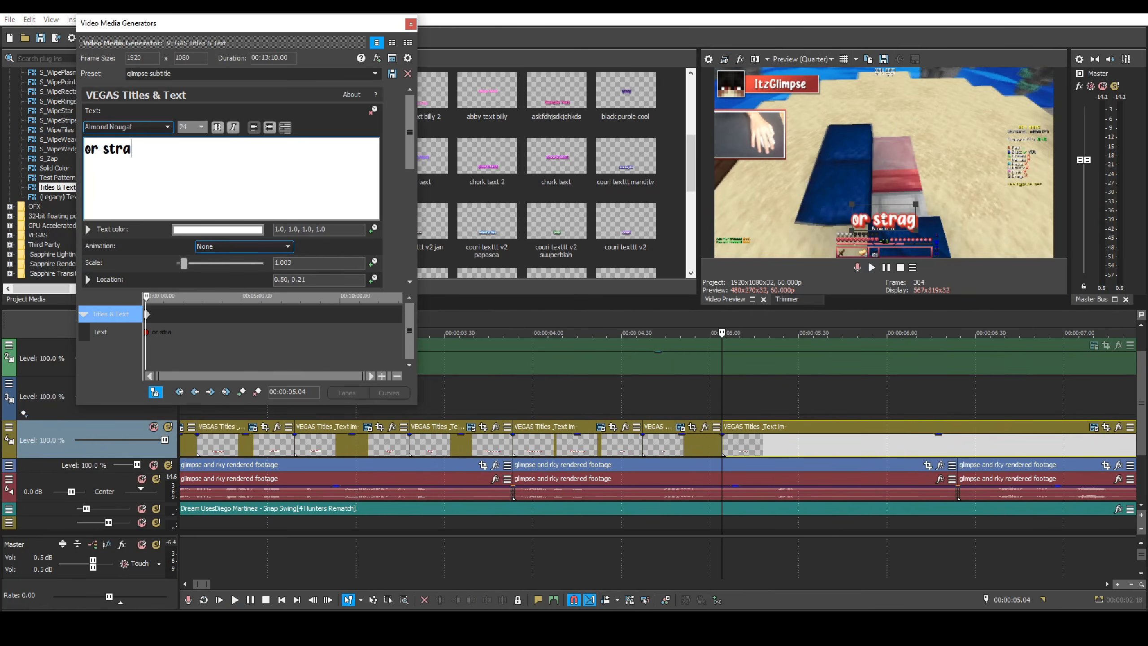
type("tegy")
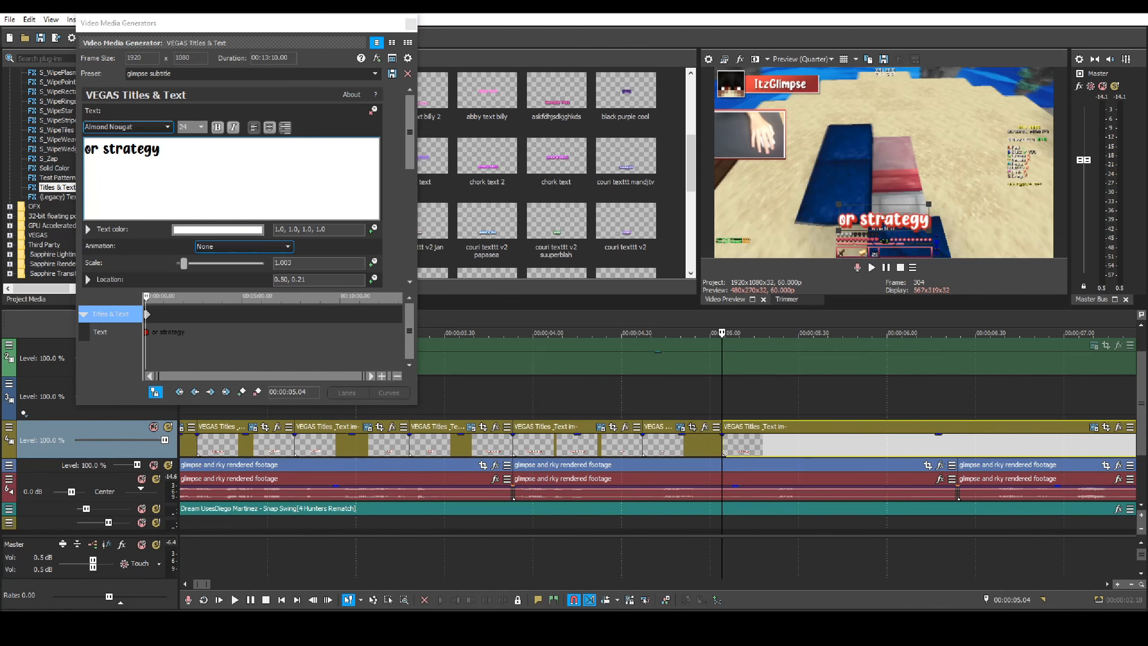
- Split the "you're gonna do?" subtitle at 00:00:06.24 and move the remainder along the fourth track to about 00:00:13.32
left_click(732, 394)
key("space")
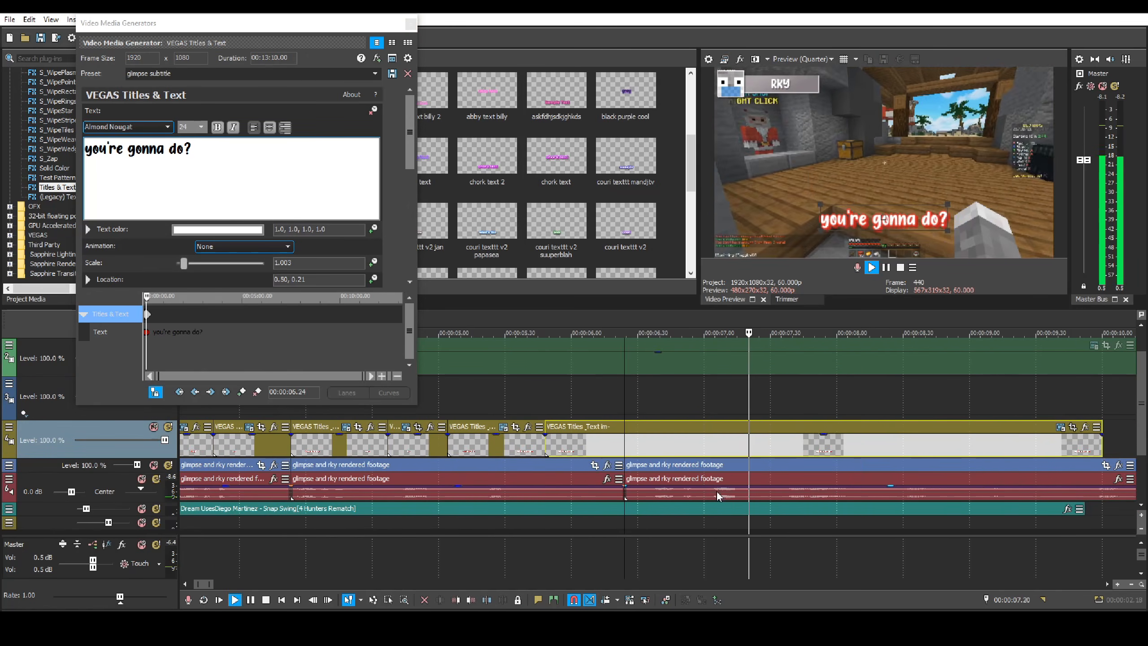
key("space")
key("s")
key("space")
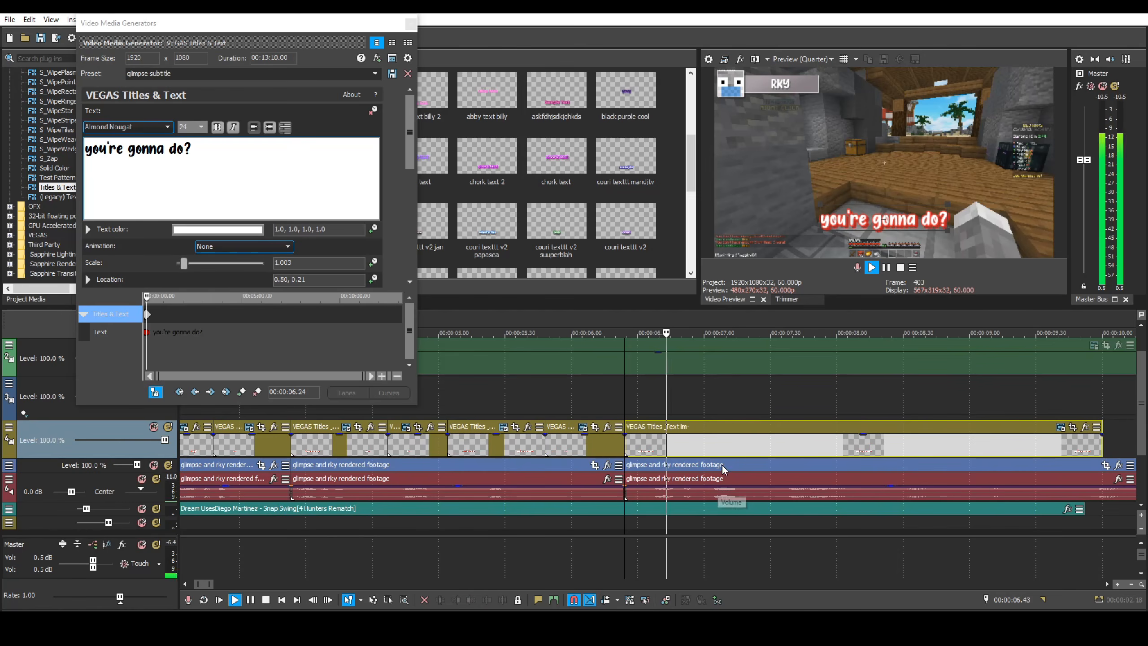
key("space")
key("space")
key("space")
scroll(708, 447, "down", 2)
left_click_drag(845, 444, 1134, 447)
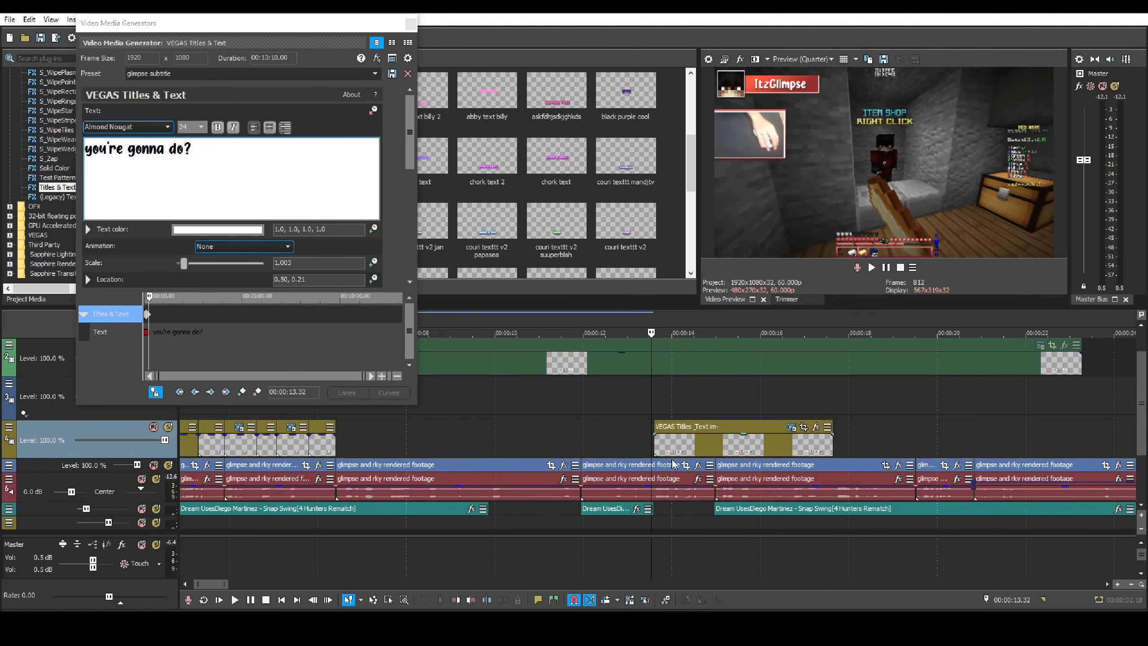
- Locate the start of the moved "you're gonna do?" subtitle on the fourth track at 00:00:13.36
left_click(657, 449)
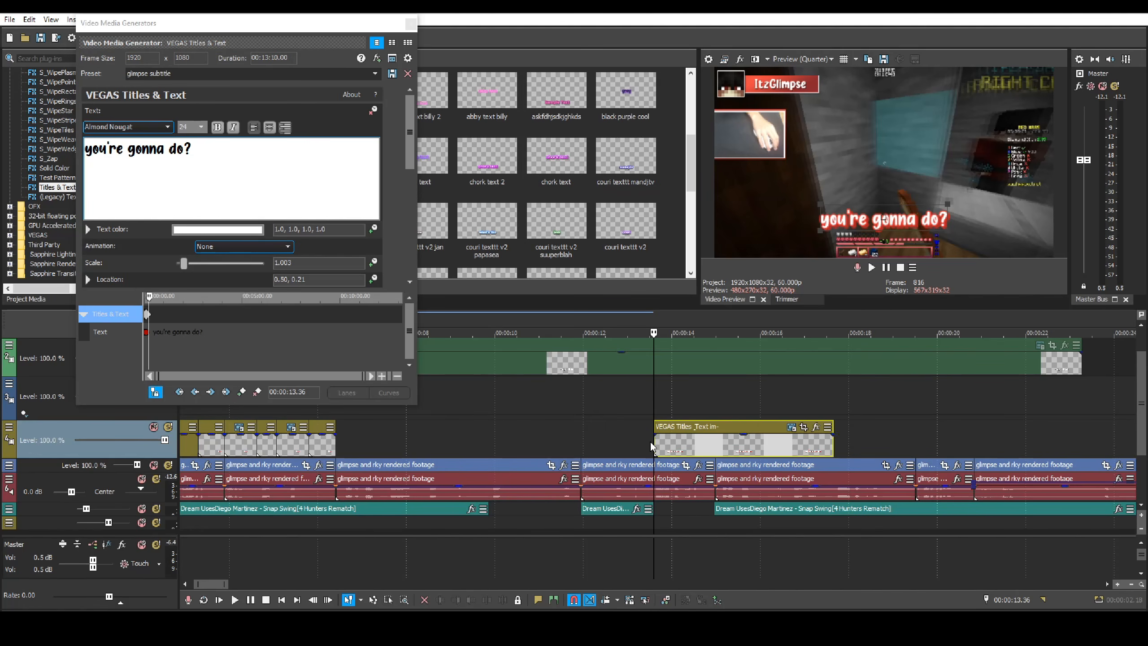
scroll(656, 445, "up", 1)
left_click(233, 465)
scroll(320, 462, "down", 1)
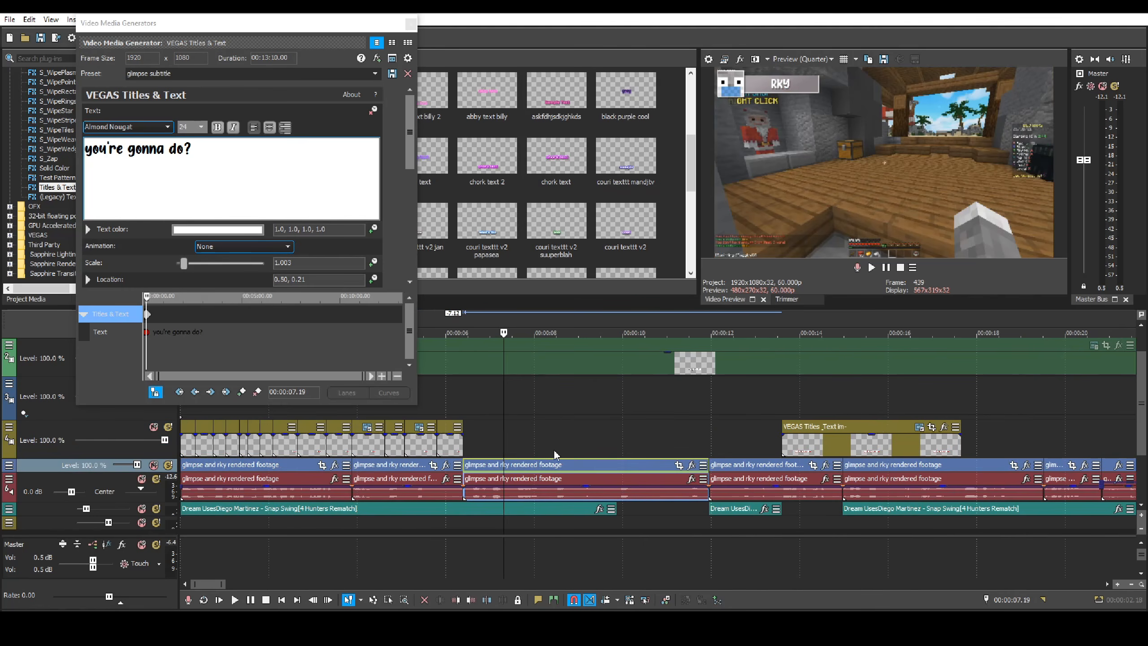
left_click_drag(505, 436, 781, 442)
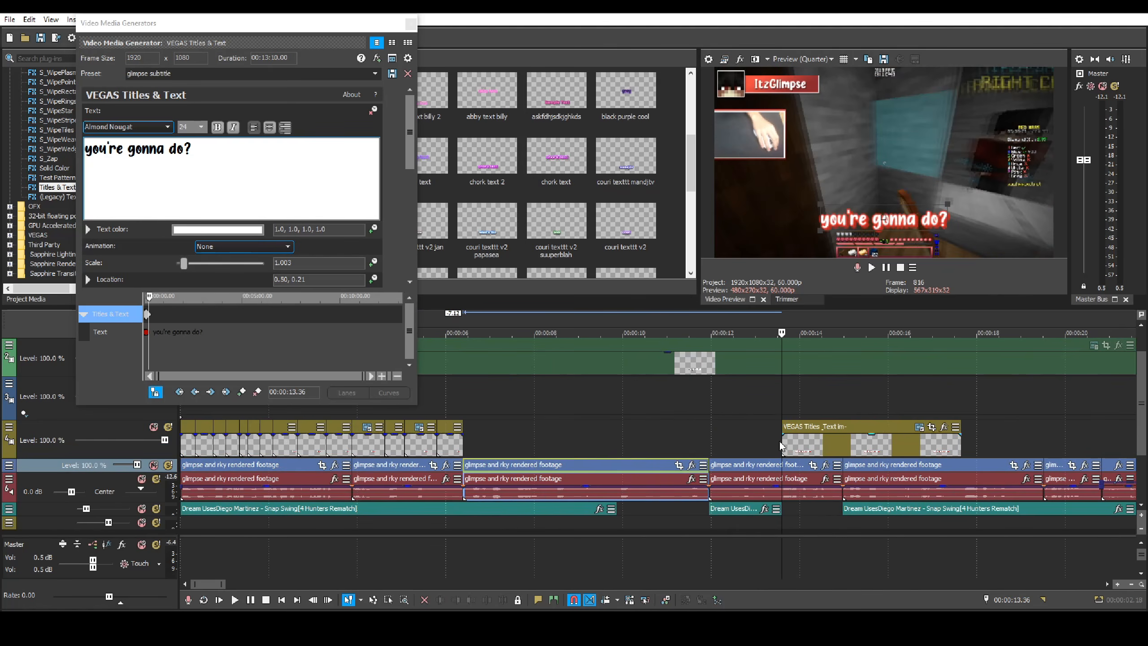
left_click(779, 442)
scroll(842, 441, "up", 2)
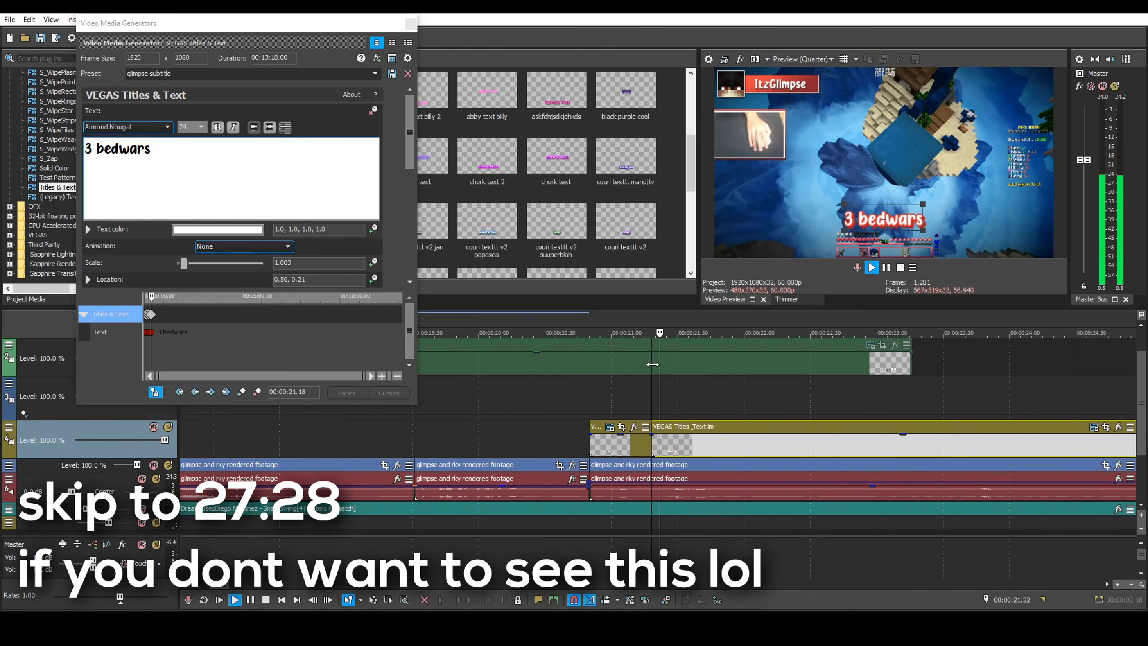
- Word the subtitle piece after "3 bedwars" as "and 3 skywars" and the piece split off at 00:00:22.31 as "so"
key("ctrl+a")
type("and 3 skywars")
left_click(713, 398)
key("space")
left_click(813, 435)
type("sso")
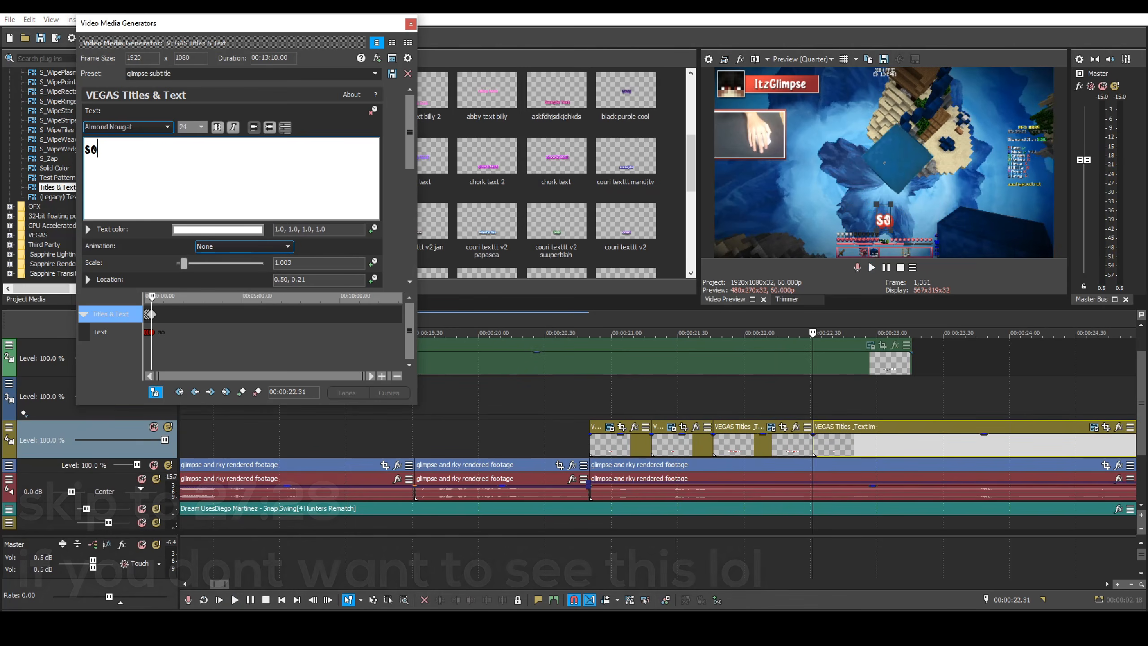
- Set the subtitle piece to "if i beat" and split the subtitle again where that phrase ends
key("ctrl+a")
type("if i beat")
left_click(844, 441)
key("space")
key("space")
left_click(925, 438)
key("s")
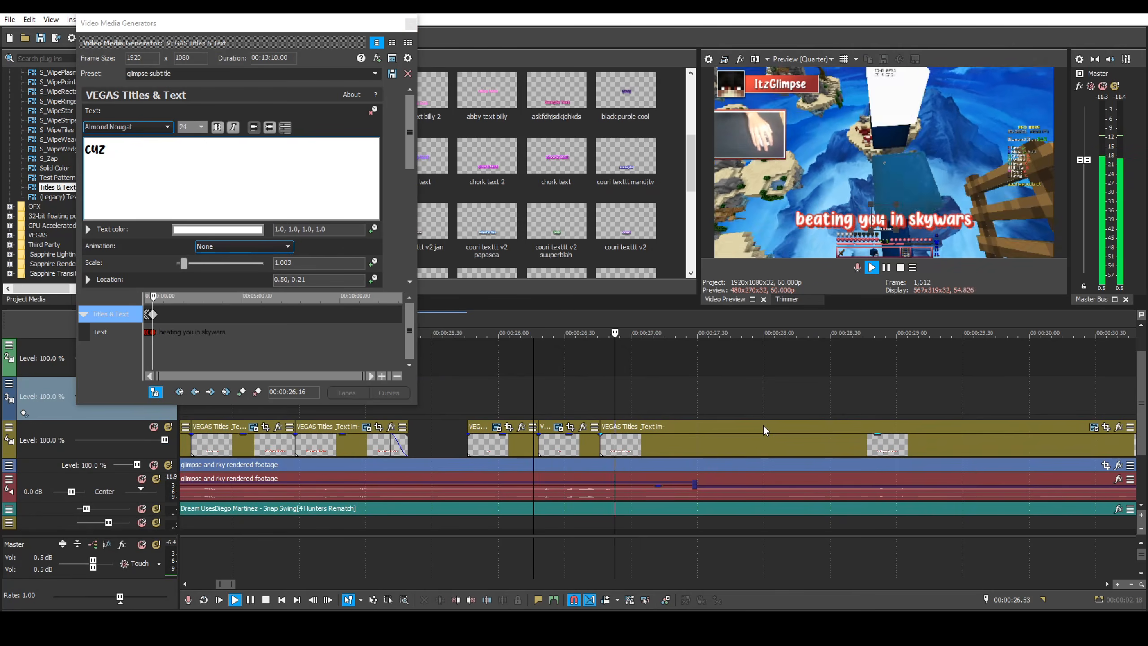
- Split the "beating you in skywars" subtitle on the fourth track at 00:00:27.39
left_click(718, 433)
key("s")
key("space")
scroll(802, 465, "down", 2)
key("space")
- Move the remainder of the "beating you in skywars" subtitle along the fourth track to about 00:00:32.58
left_click_drag(933, 442, 1043, 443)
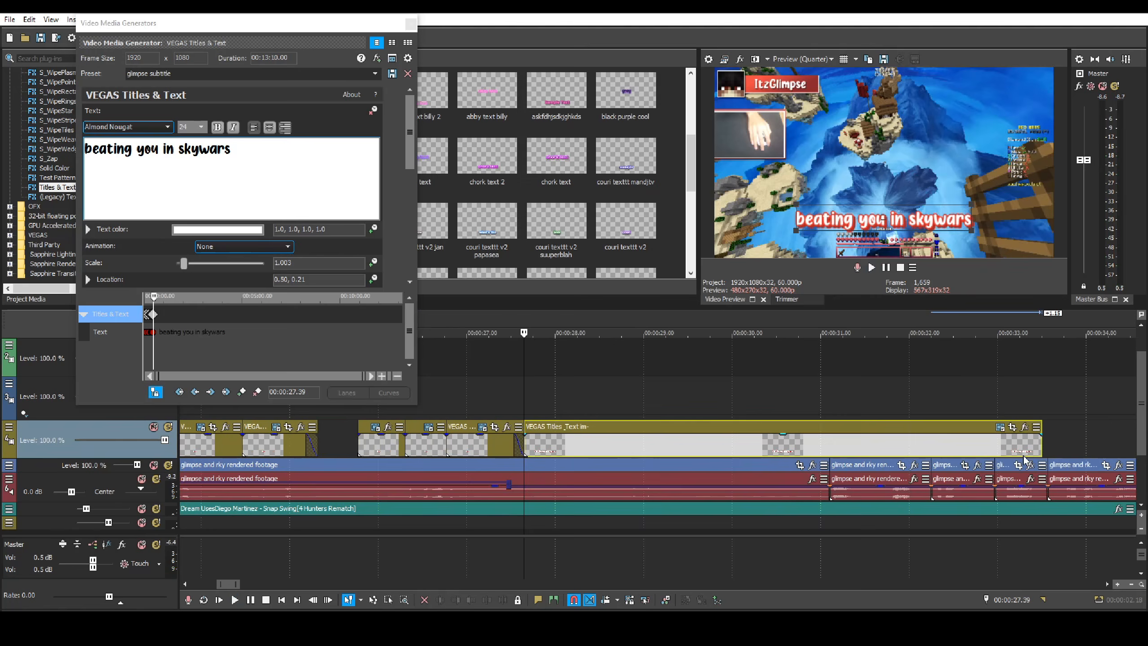
left_click(933, 443)
key("space")
scroll(710, 451, "down", 3)
left_click_drag(673, 442, 851, 443)
left_click(655, 442)
scroll(731, 482, "up", 3)
key("alt+[")
- Replace the moved subtitle's text with "hi!", split it at 00:00:33.34 and close its text settings
key("ctrl+a")
type("hi!")
left_click(704, 442)
key("s")
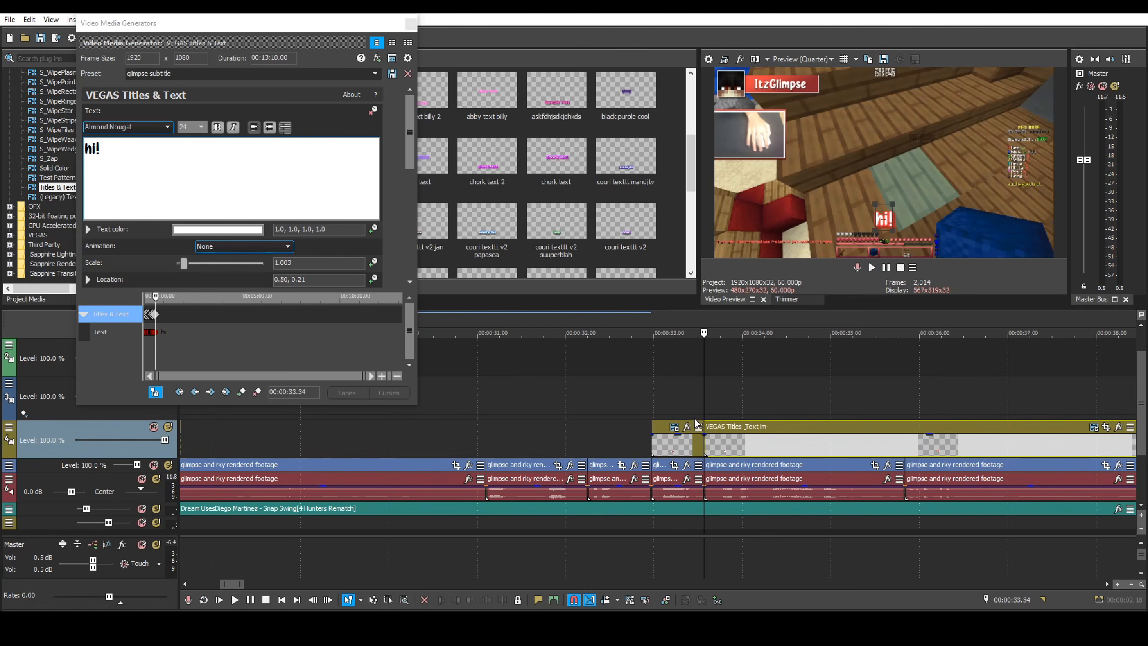
left_click(410, 23)
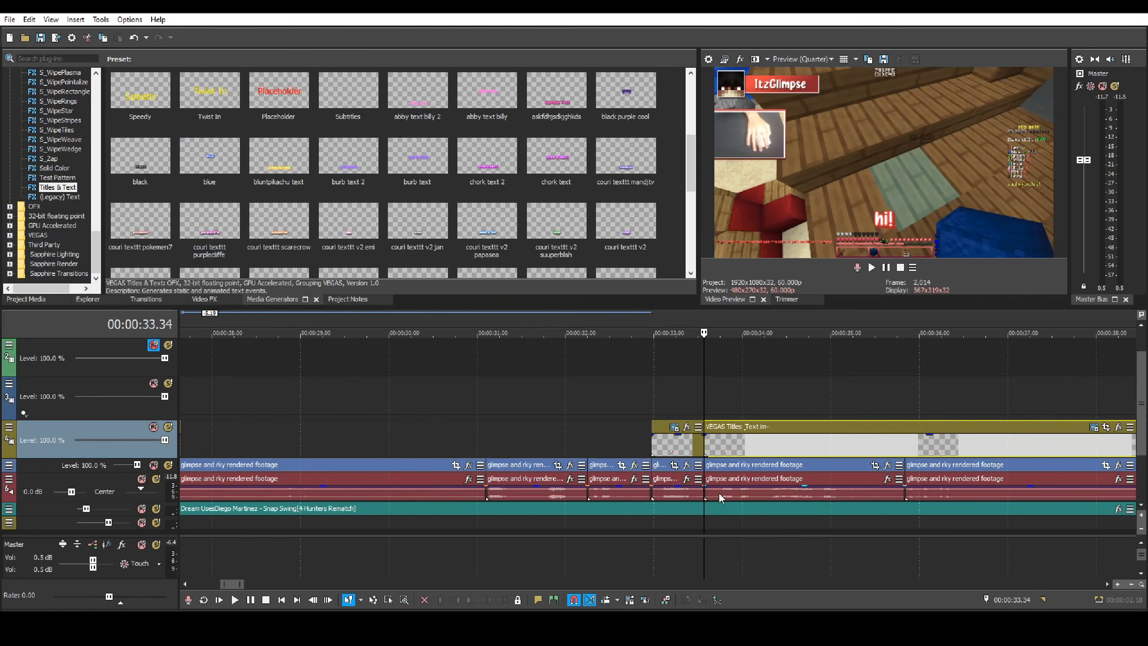
- Extend the end of the green second-track subtitle to about 00:01:26
scroll(720, 497, "down", 6)
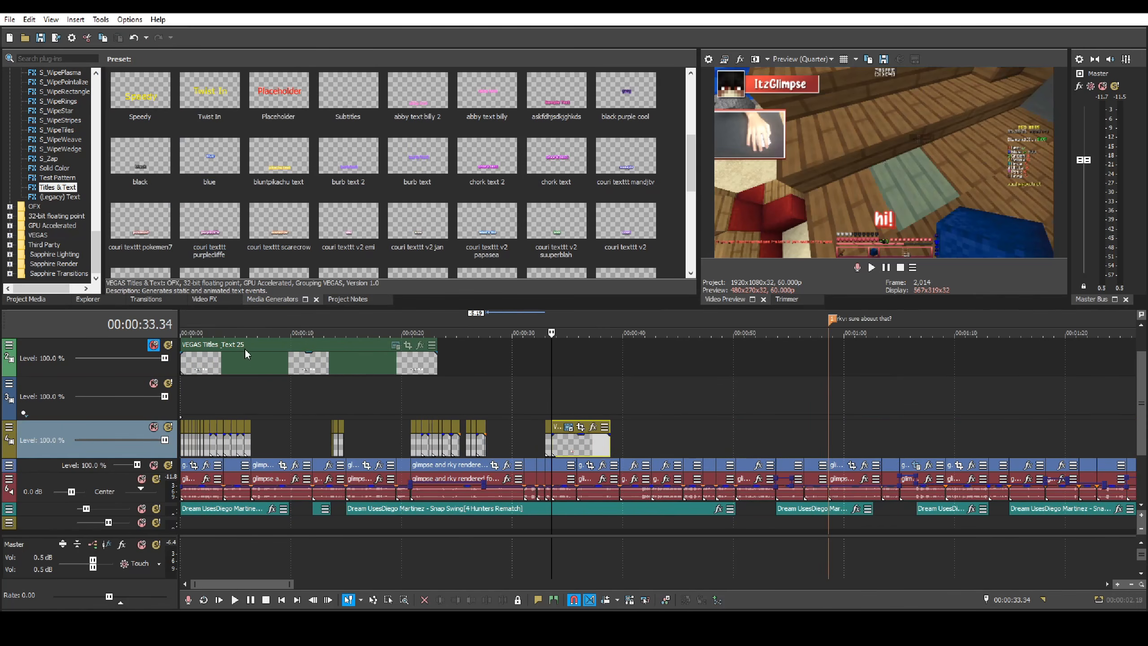
left_click(252, 366)
scroll(717, 435, "up", 4)
scroll(717, 435, "down", 5)
left_click_drag(372, 368, 899, 375)
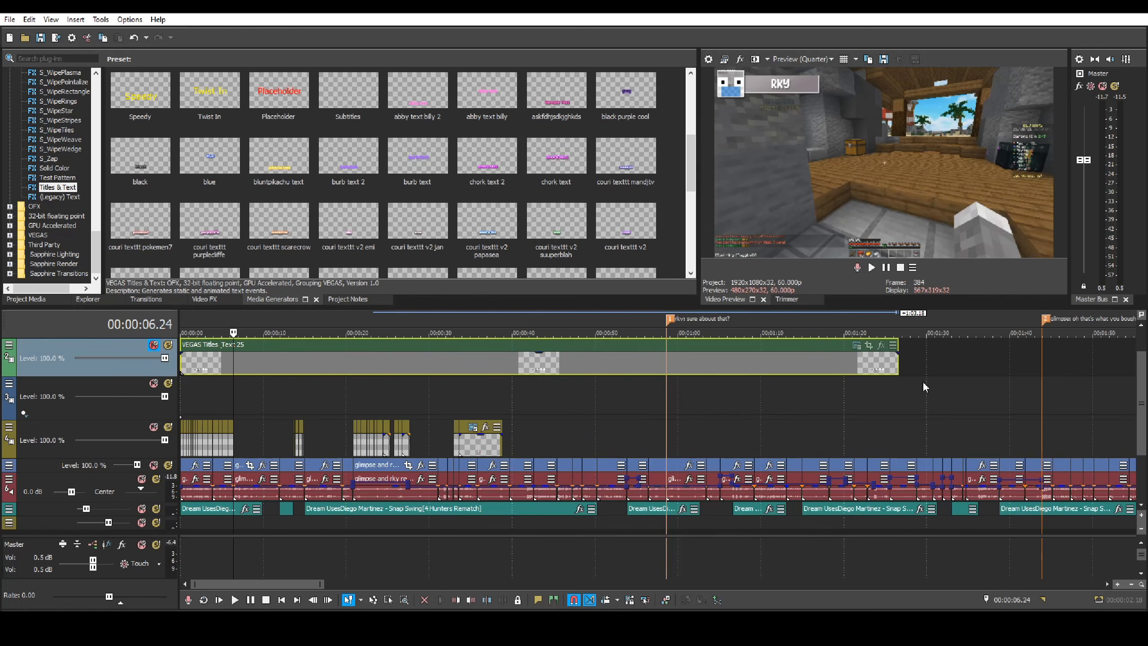
- Delete the part of the green second-track subtitle that lies before about 00:00:06.33
scroll(624, 477, "up", 8)
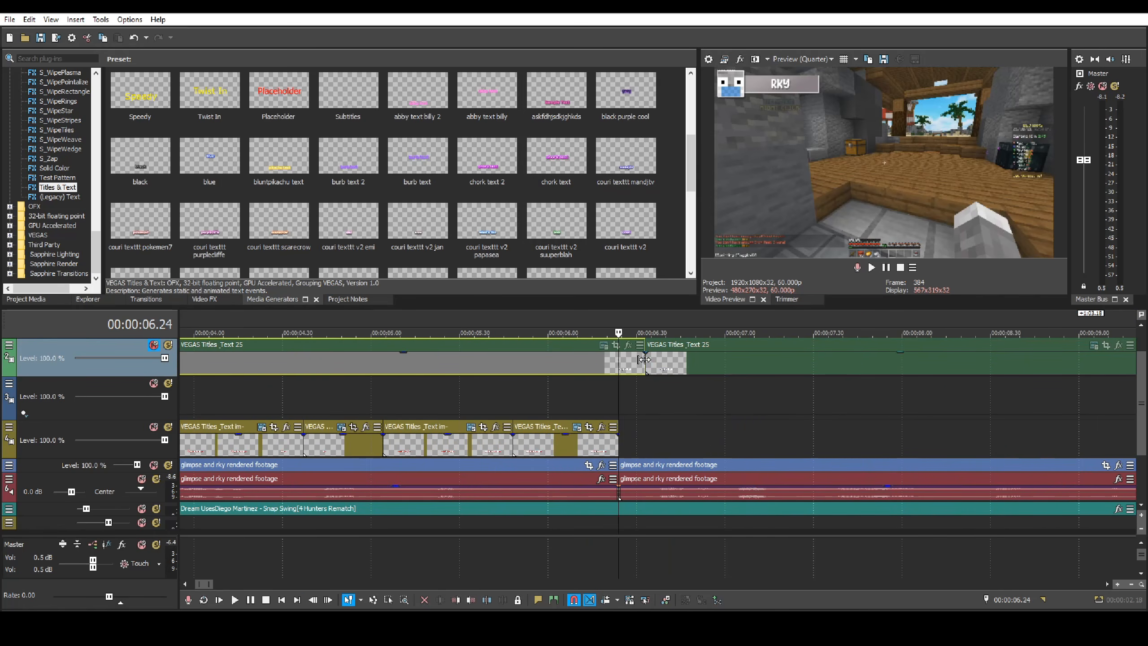
scroll(697, 403, "down", 4)
key("Delete")
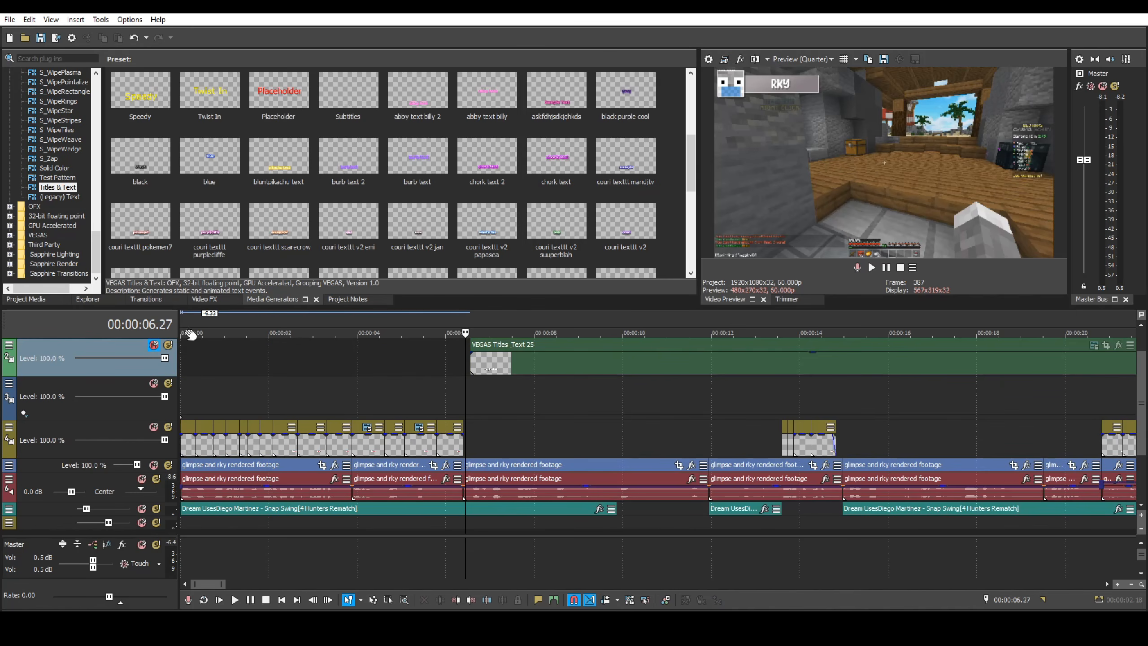
- Split the green-track subtitle at 00:00:11.57 and move the piece before the cut down to the fourth track
scroll(681, 496, "down", 1)
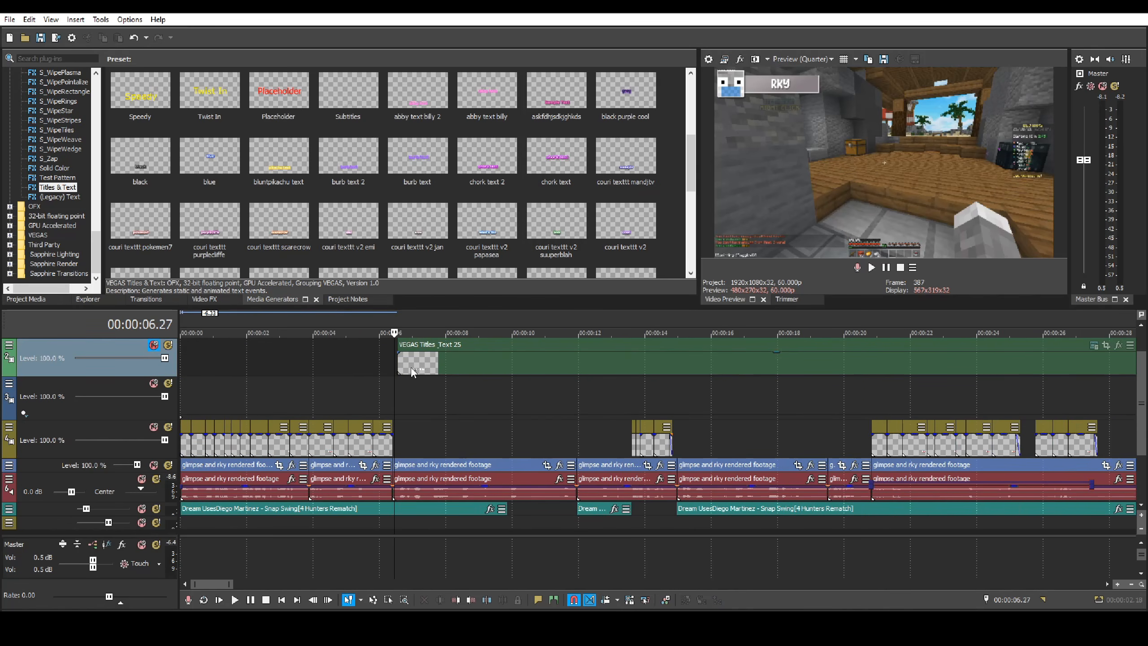
scroll(751, 469, "up", 3)
left_click(663, 362)
key("space")
scroll(810, 454, "down", 4)
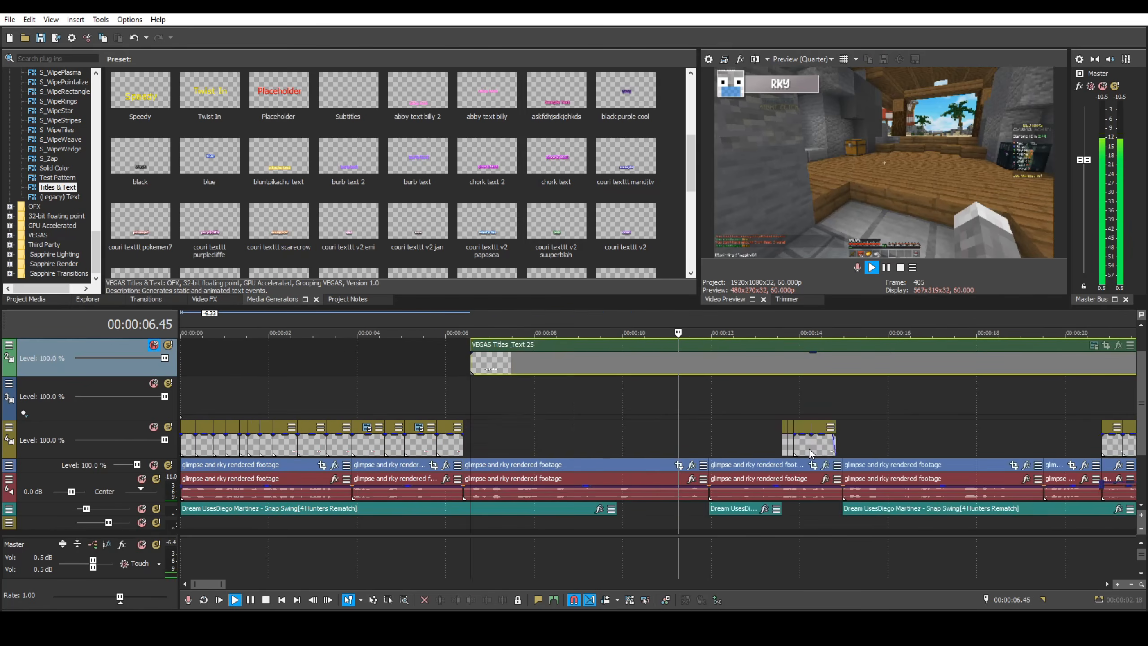
scroll(813, 470, "up", 3)
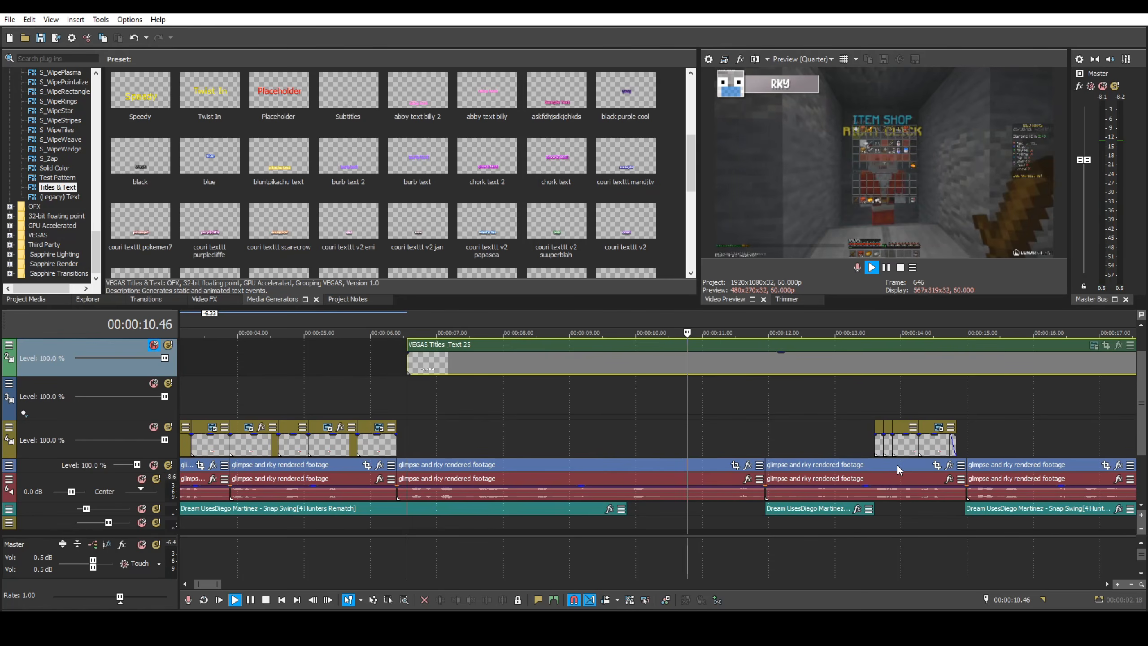
key("Return")
key("s")
left_click_drag(719, 364, 706, 440)
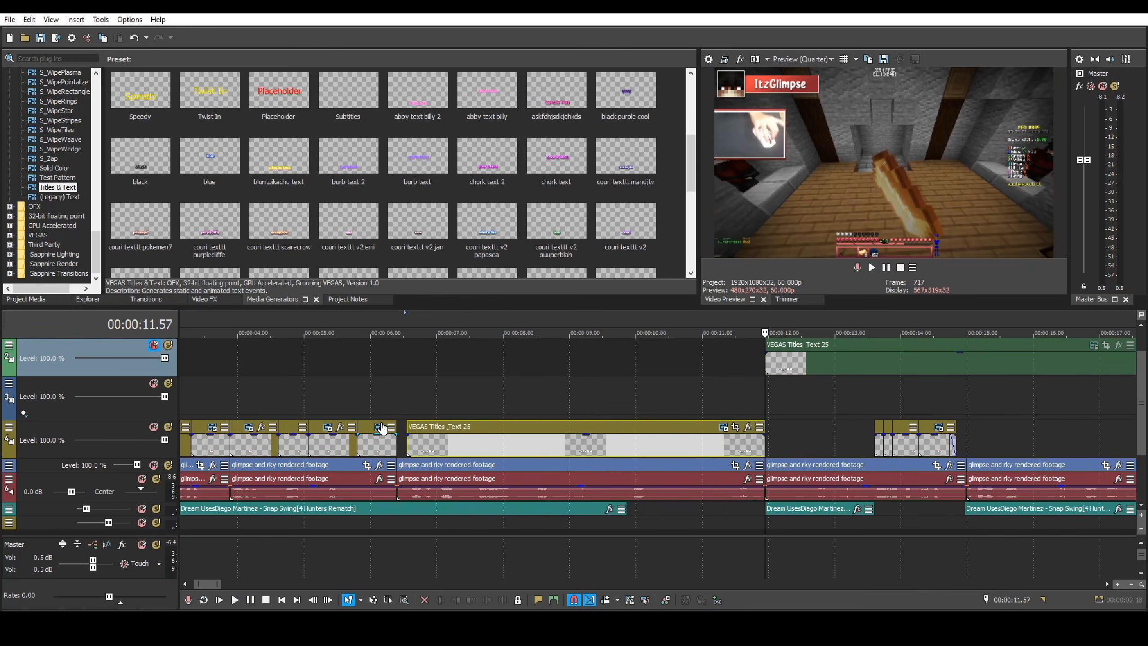
- Replace the sample text of the fourth-track subtitle starting at 00:00:06.33 with "yeah"
left_click(409, 446)
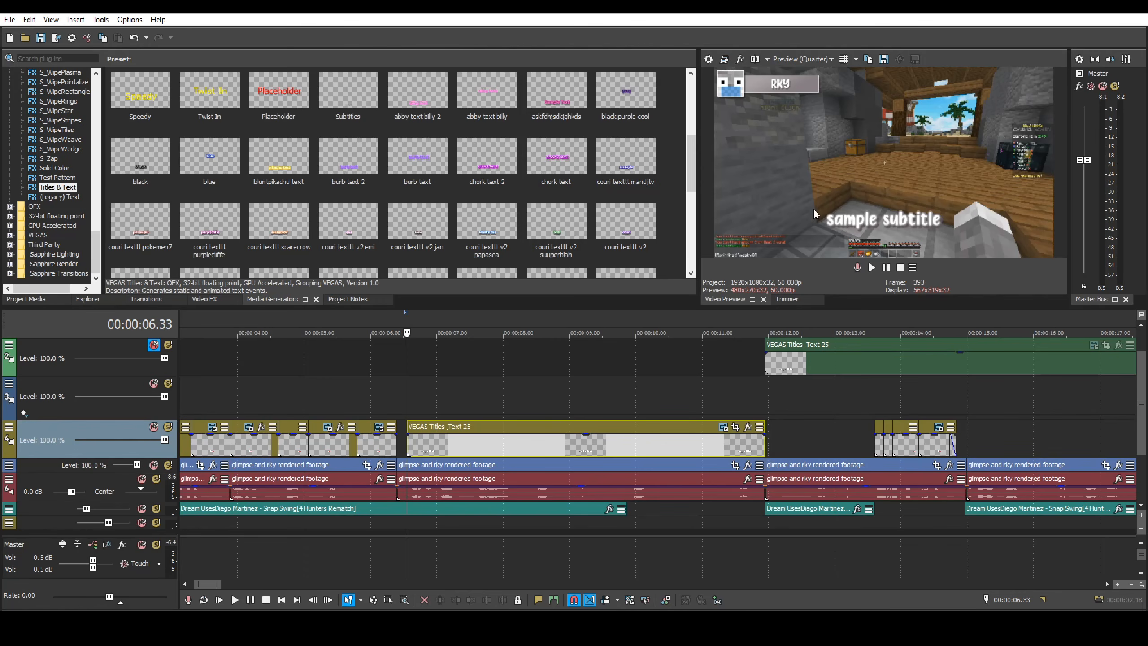
scroll(578, 424, "up", 3)
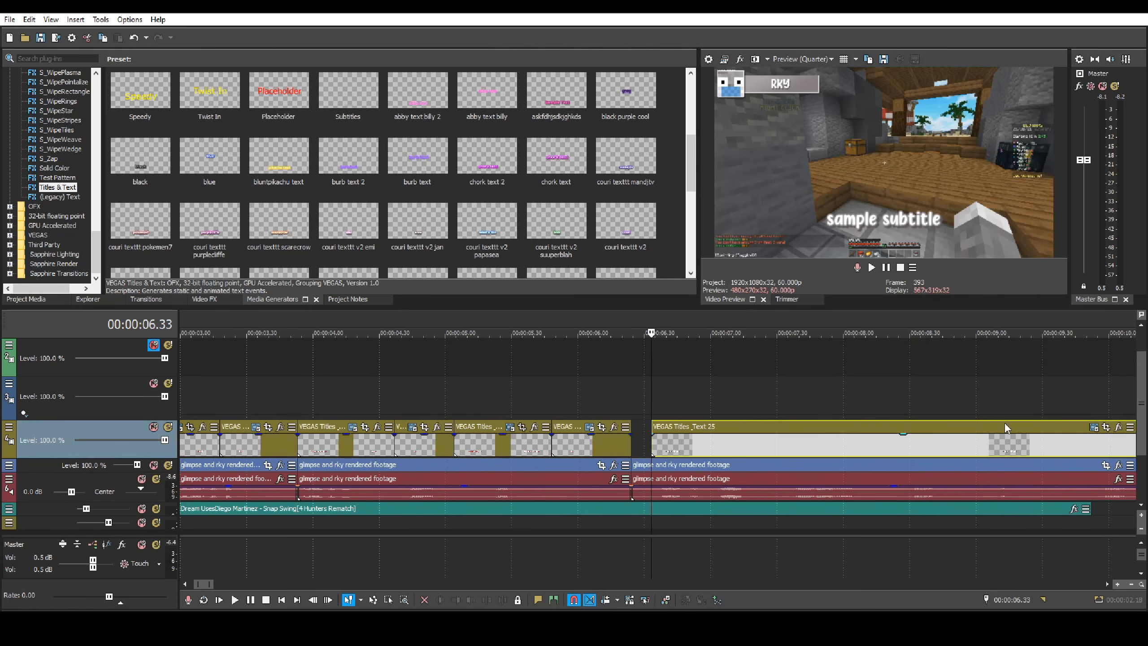
left_click(1100, 428)
type("yeah")
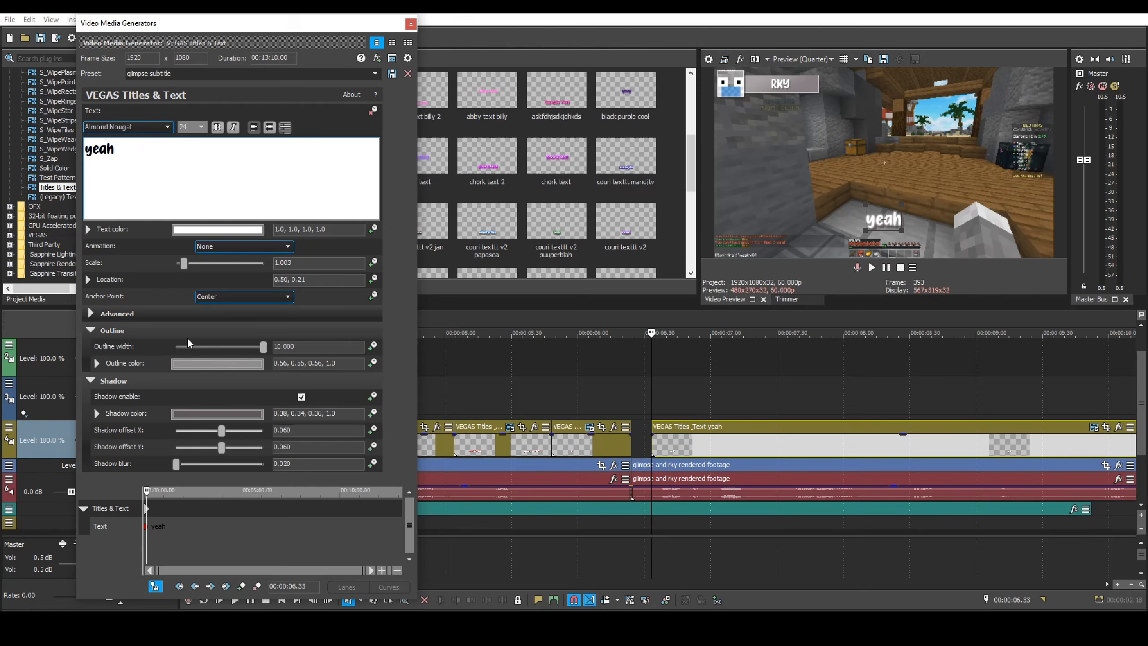
left_click_drag(206, 17, 191, 66)
- Play on through the speech and word the subtitle piece split off at 00:00:07.47 as "uh..."
left_click(698, 462)
key("space")
left_click(263, 245)
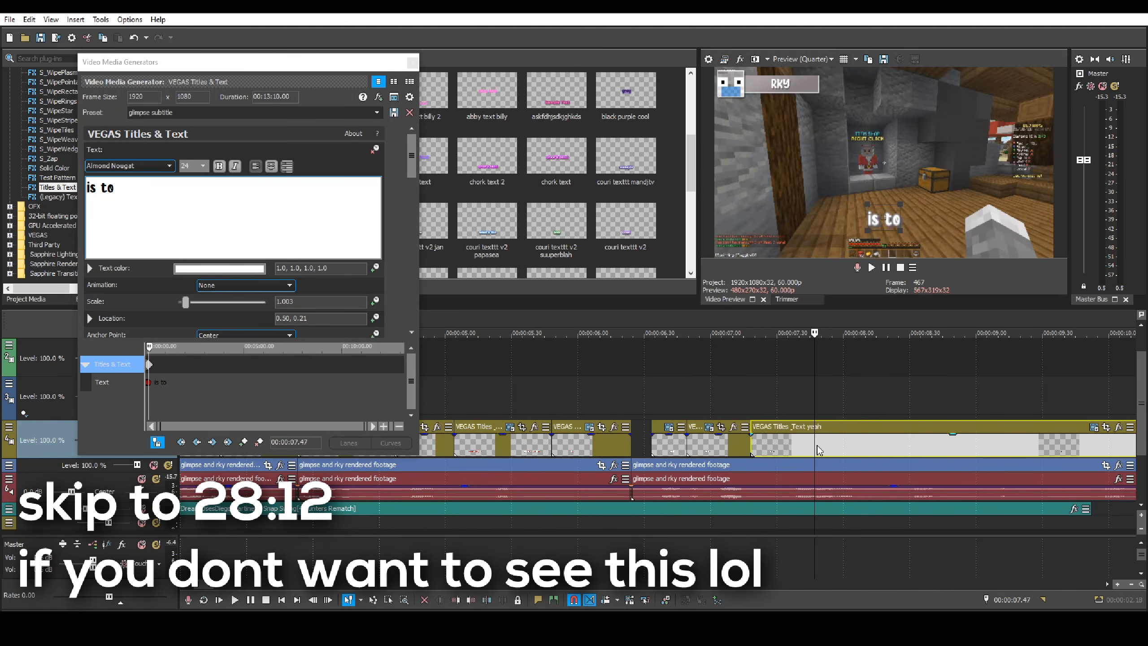
type("uh...")
left_click(774, 397)
- Split the "uh..." subtitle at 00:00:08.21 and replace the remainder's text with "yknow"
key("space")
type("syknow")
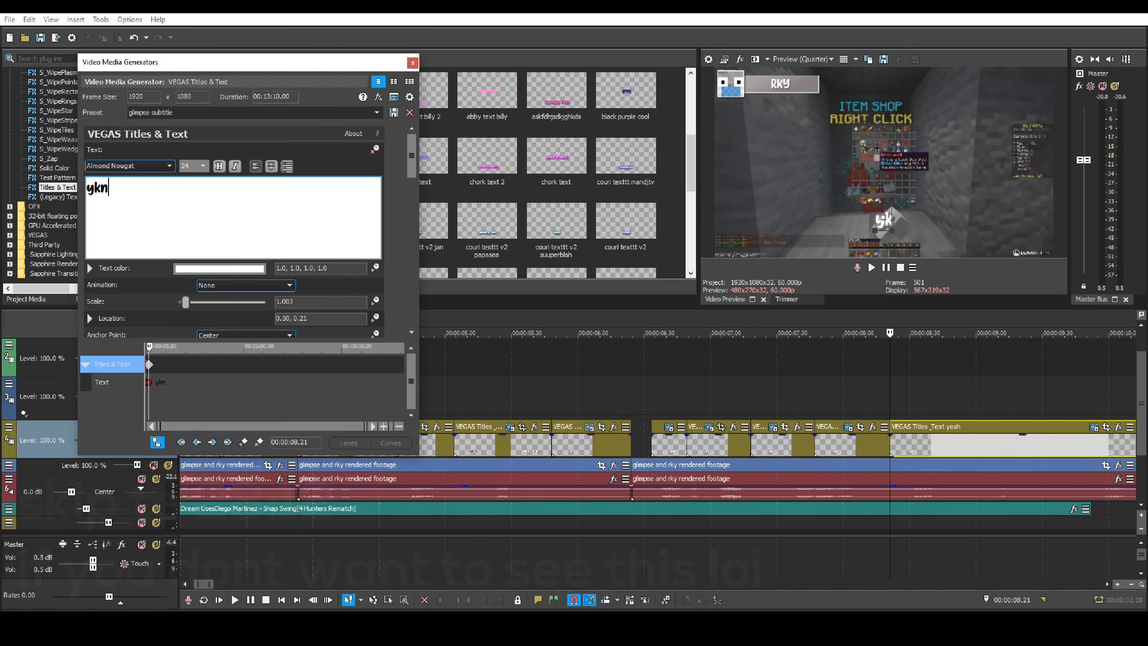
left_click(775, 398)
- Split the "yknow" subtitle at about 00:00:09 and replace the remainder's text with "is to.."
scroll(759, 503, "down", 2)
key("space")
left_click(728, 445)
key("space")
type("sis to..")
left_click(678, 390)
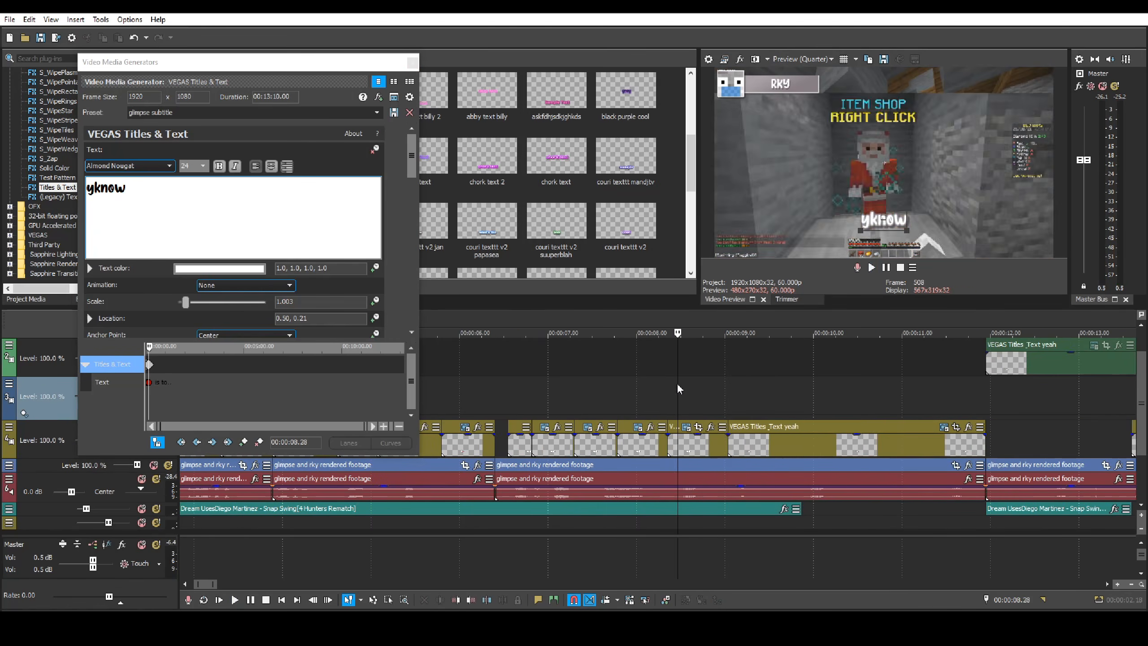
- Replay from 00:00:08.28, split the "is to.." subtitle at about 00:00:09.50 and set the remainder's text to "yknow?"
key("space")
left_click(783, 444)
key("space")
left_click(782, 452)
key("space")
key("s")
triple_click(312, 203)
type("yknow?")
left_click(775, 398)
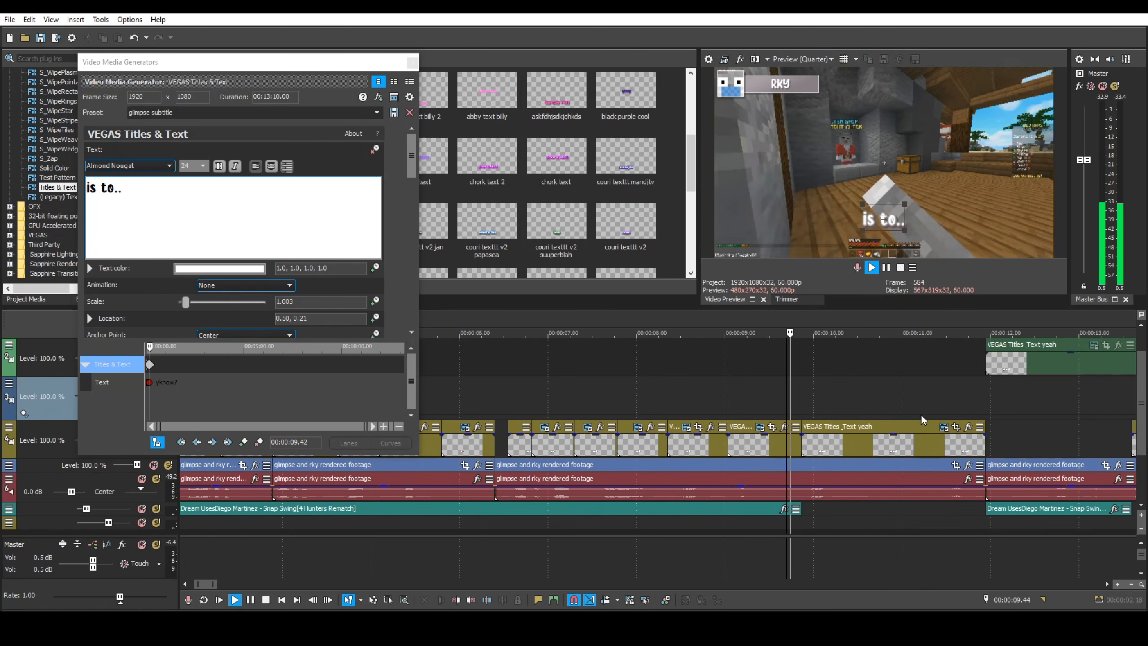
- Split the remaining fourth-track subtitle along the speech and set the piece starting at 00:00:11.22 to "yknow, man?"
scroll(923, 418, "down", 2)
key("s")
key("space")
key("space")
scroll(655, 408, "up", 2)
key("s")
left_click(130, 188)
key("BackSpace")
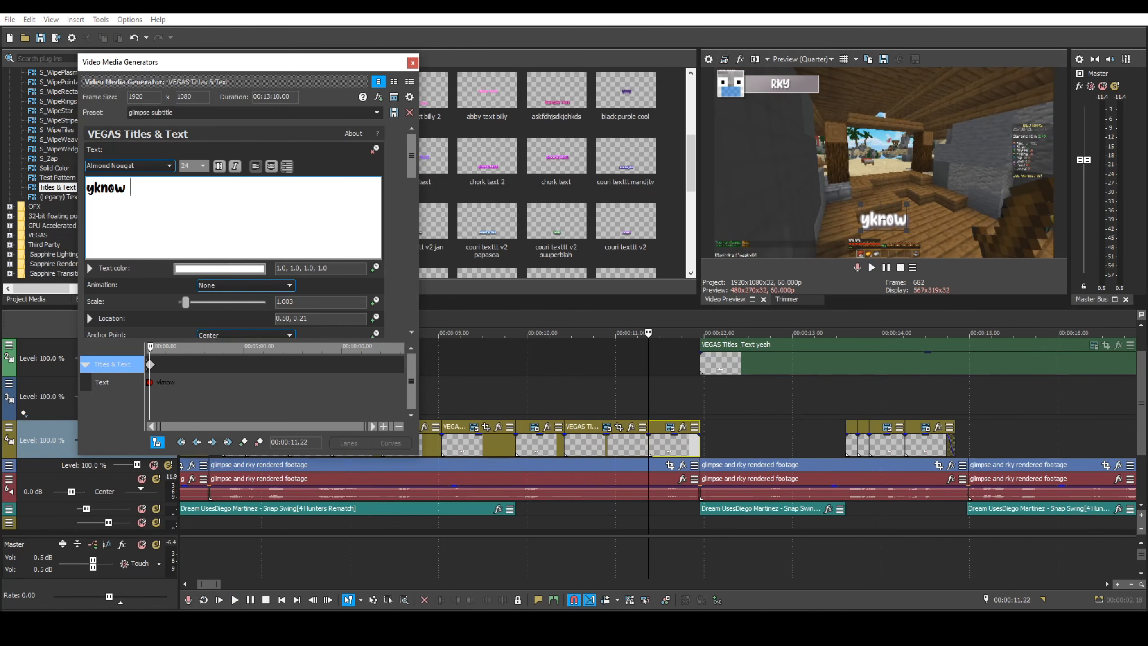
type(", man?")
left_click(626, 398)
- Play back the footage around 00:00:12.40 and check the green-track subtitle against the fourth-track pieces that follow
key("space")
key("space")
scroll(702, 397, "up", 1)
left_click(615, 369)
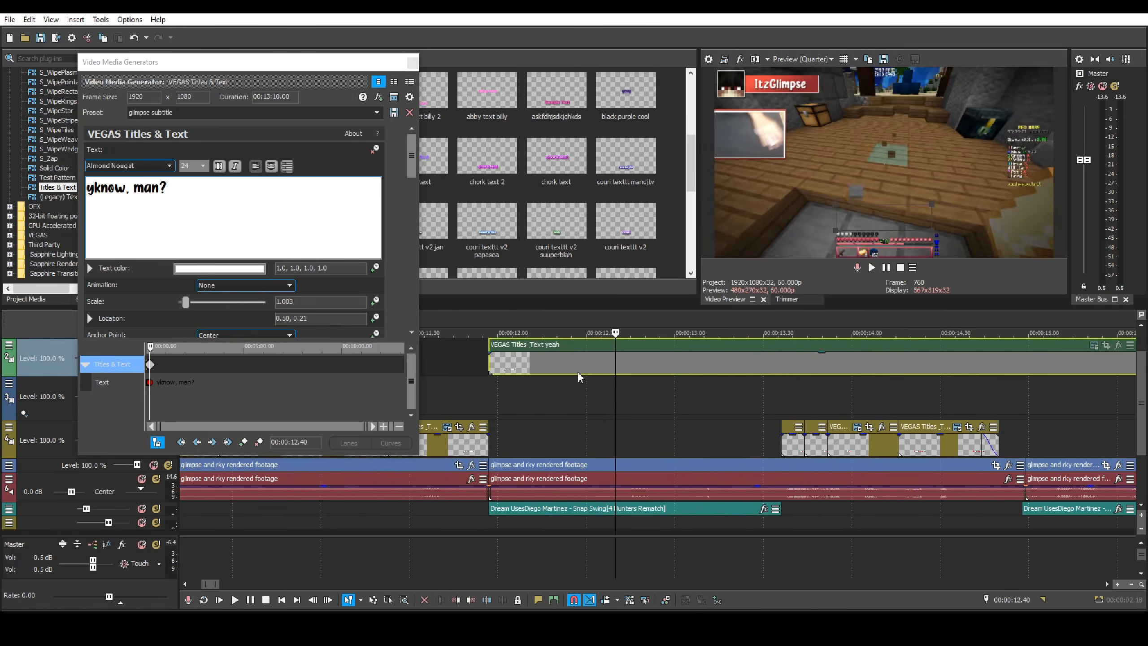
left_click(577, 366)
key("space")
key("space")
left_click(798, 440)
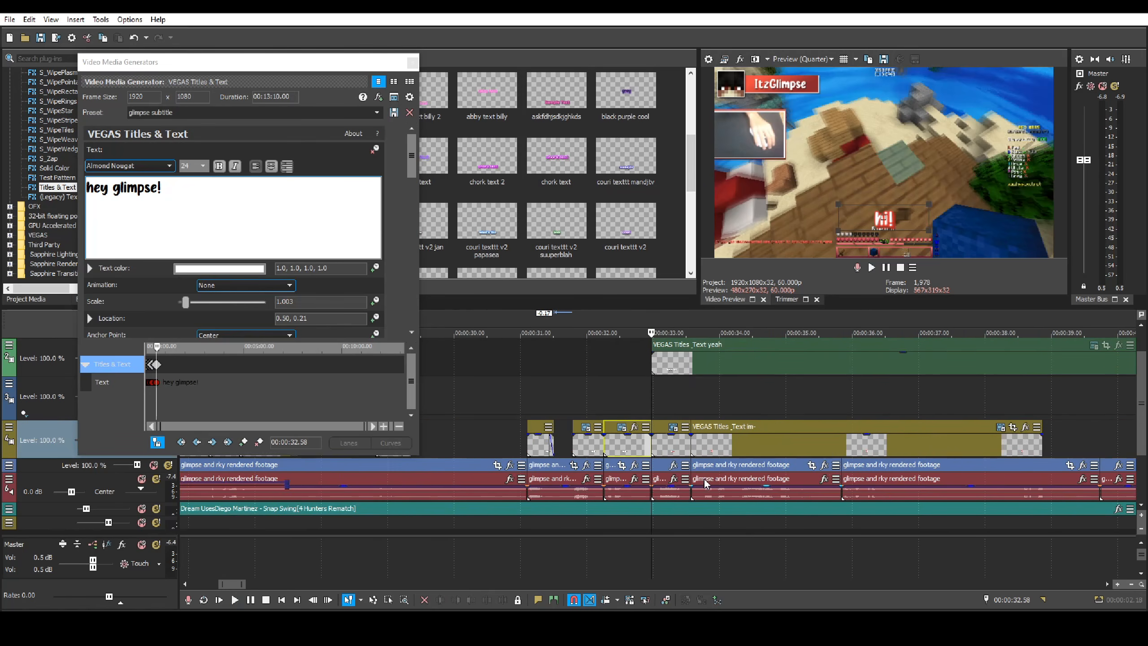
- Split the green-track subtitle at about 00:00:33.33 and move the piece starting at 00:00:32.58 to the blue third track
scroll(878, 434, "up", 1)
key("space")
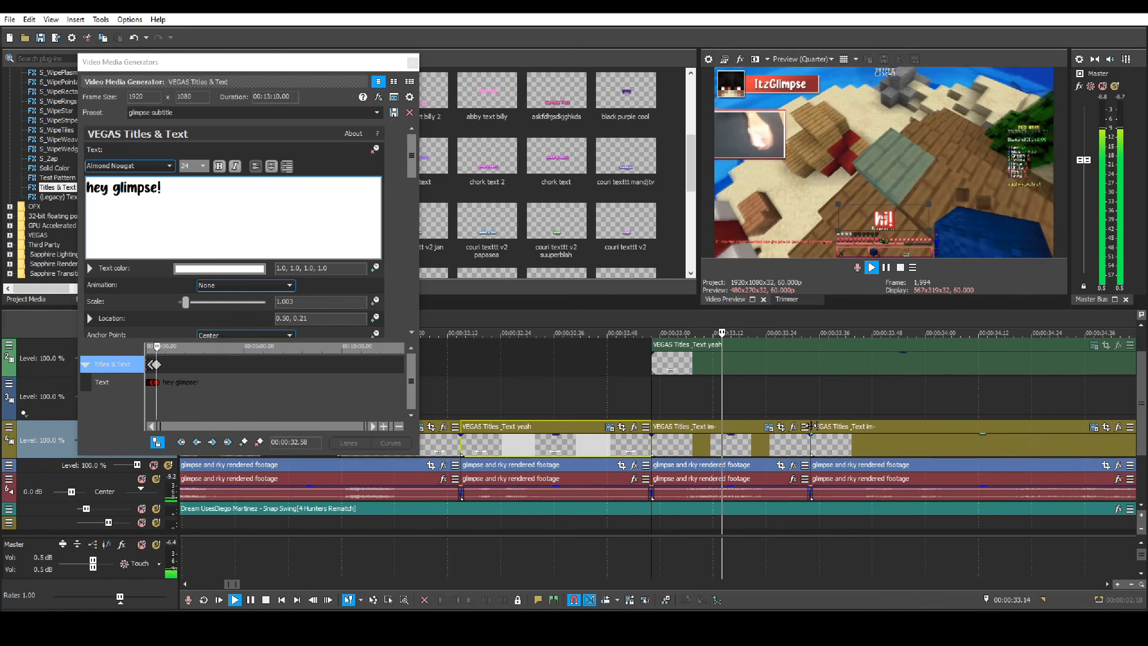
left_click(799, 367)
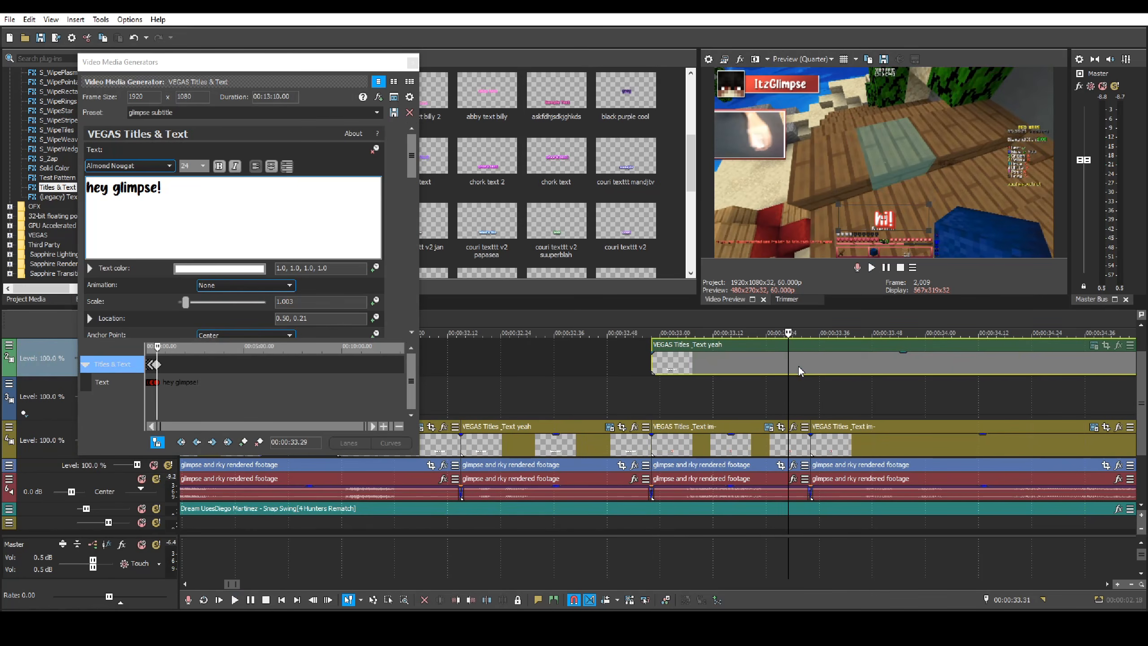
key("s")
left_click_drag(670, 365, 669, 424)
left_click(657, 399)
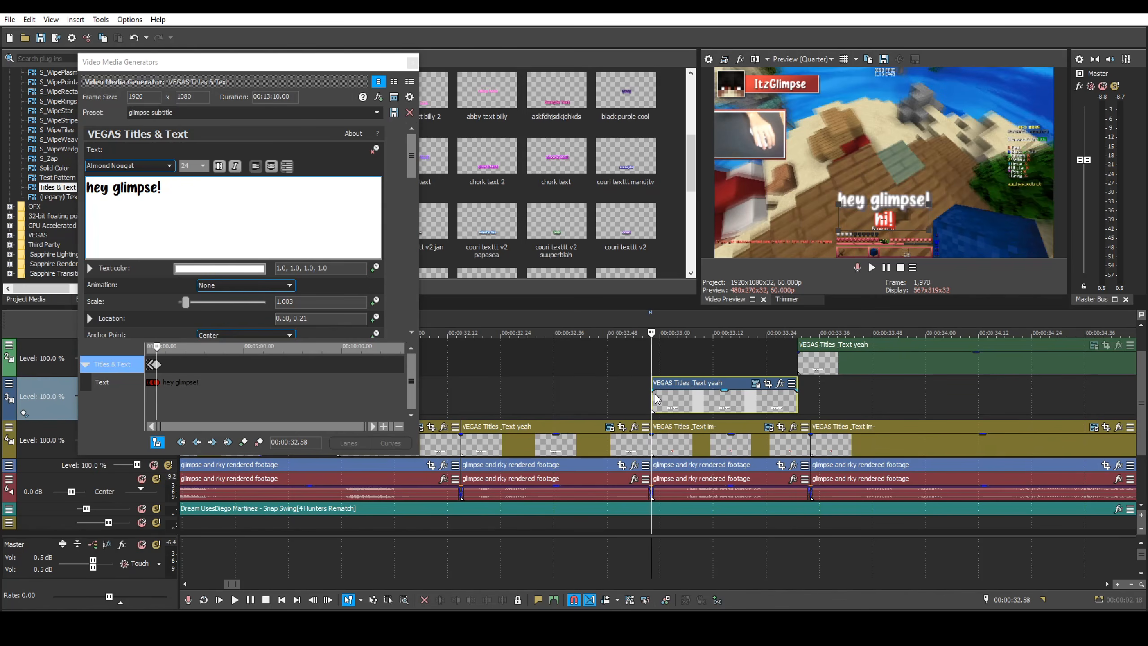
- Replace the text of the blue third-track subtitle at 00:00:32.58 with "hey man"
scroll(551, 387, "up", 3)
left_click(229, 213)
key("ctrl+a")
type("hey")
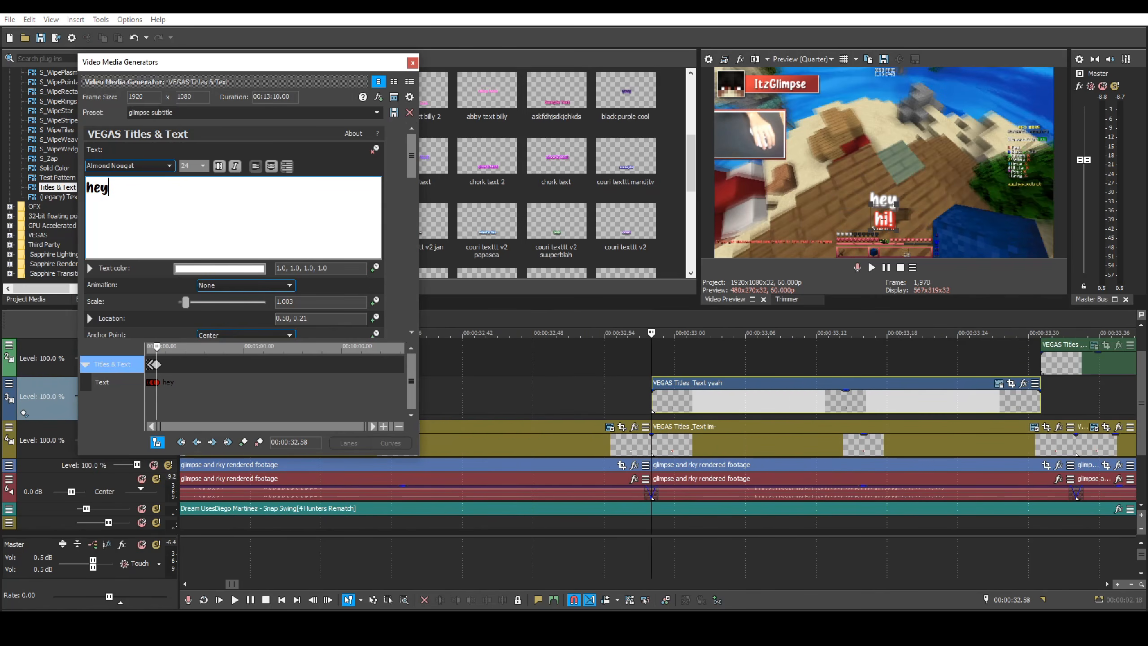
left_click(580, 367)
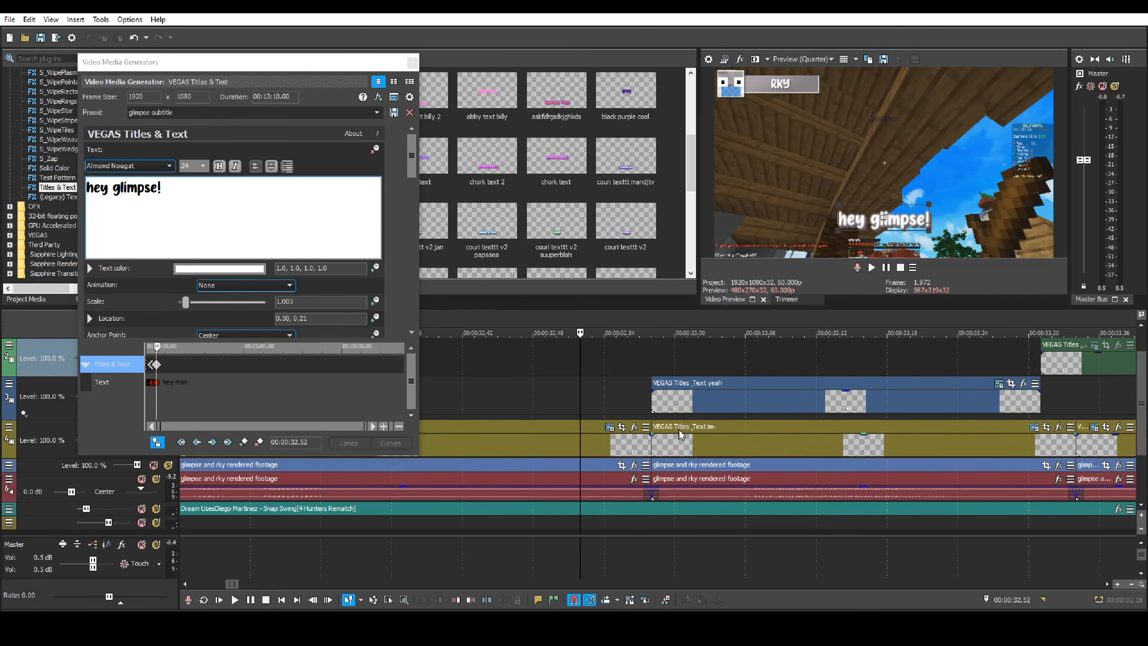
- Extend the end of the blue-track "hey man" subtitle to the fourth-track cut at 00:00:33.34
scroll(680, 435, "down", 2)
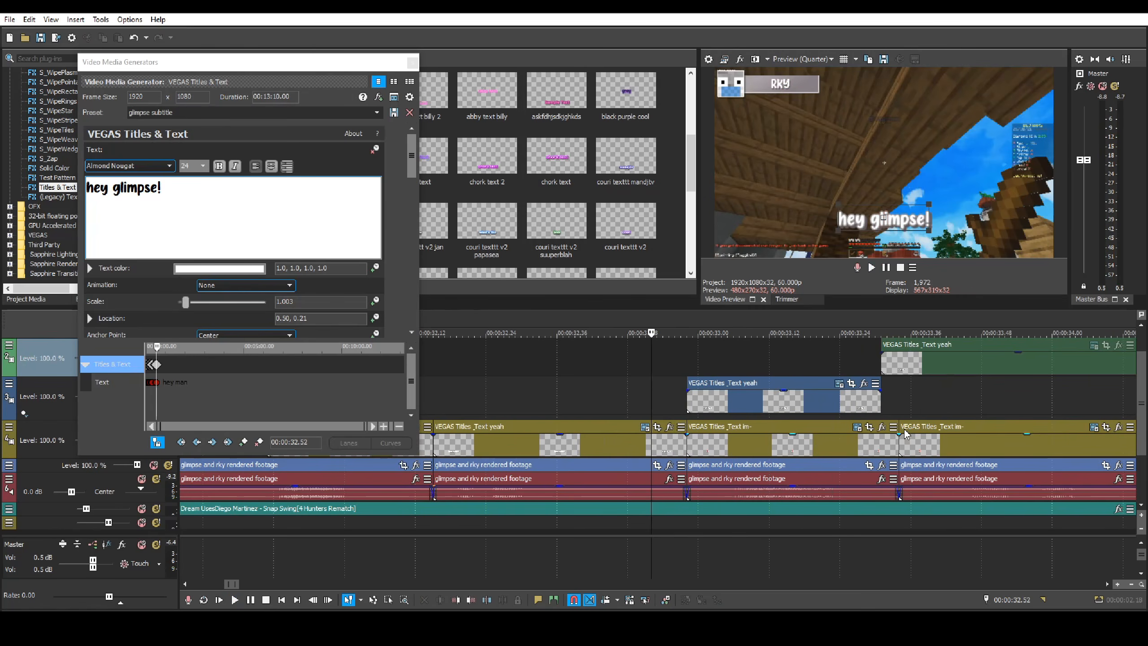
left_click_drag(881, 409, 899, 409)
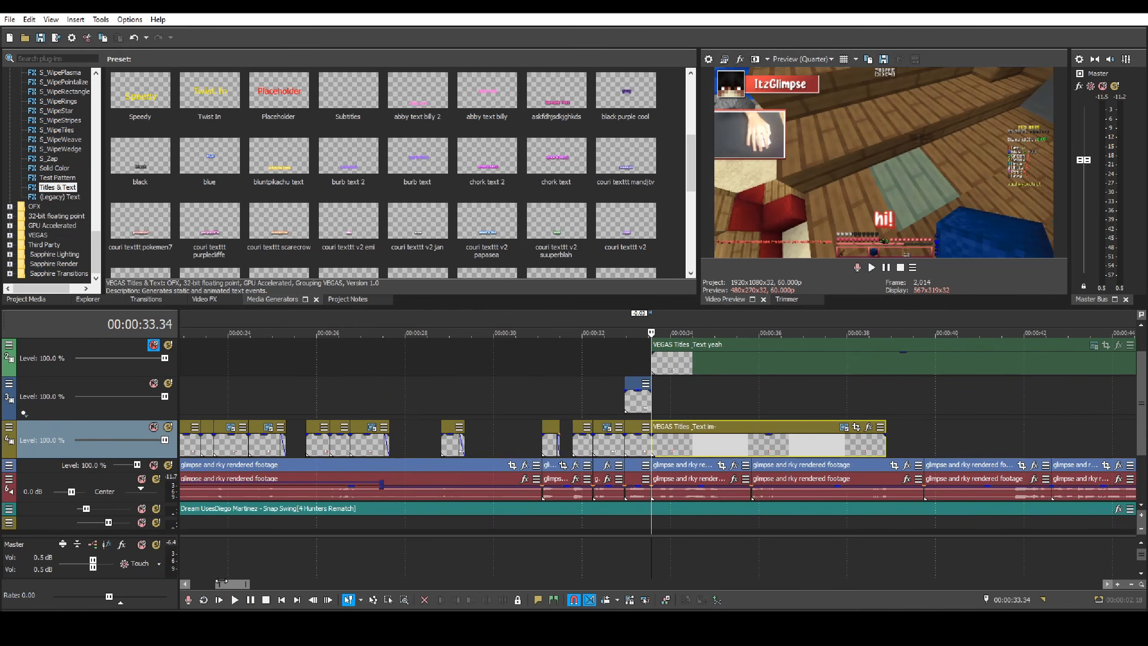
scroll(216, 507, "down", 3)
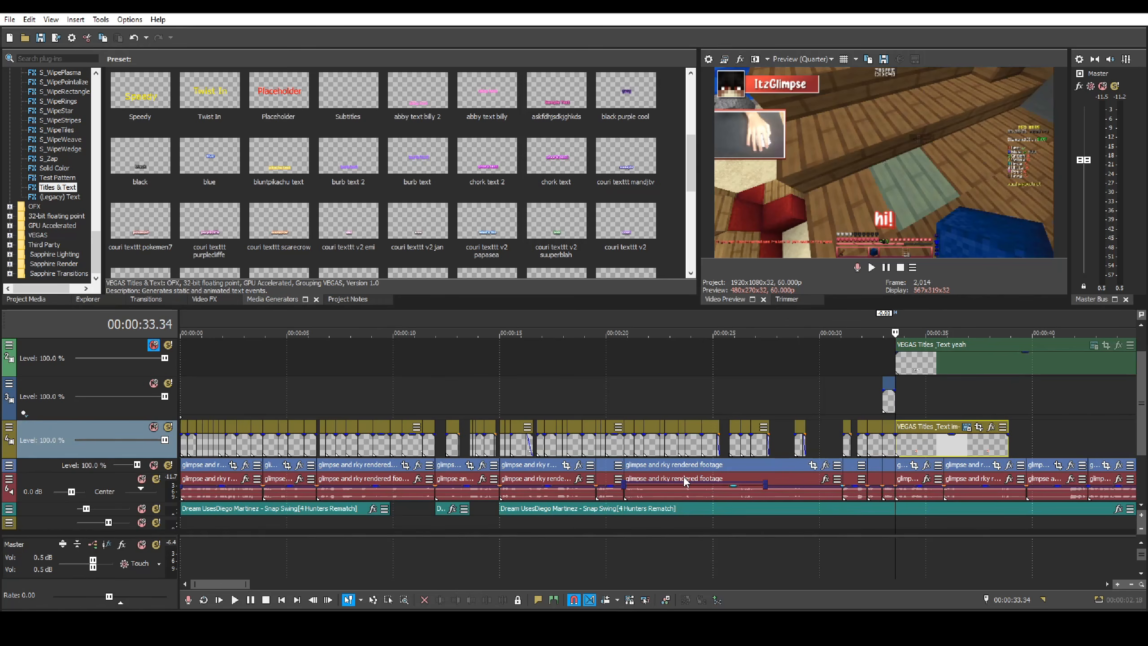
- Apply the pan/crop preset "pop subtitle animation first keyframe" to the first fourth-track subtitle at the start of the timeline
scroll(965, 476, "down", 8)
scroll(382, 463, "up", 9)
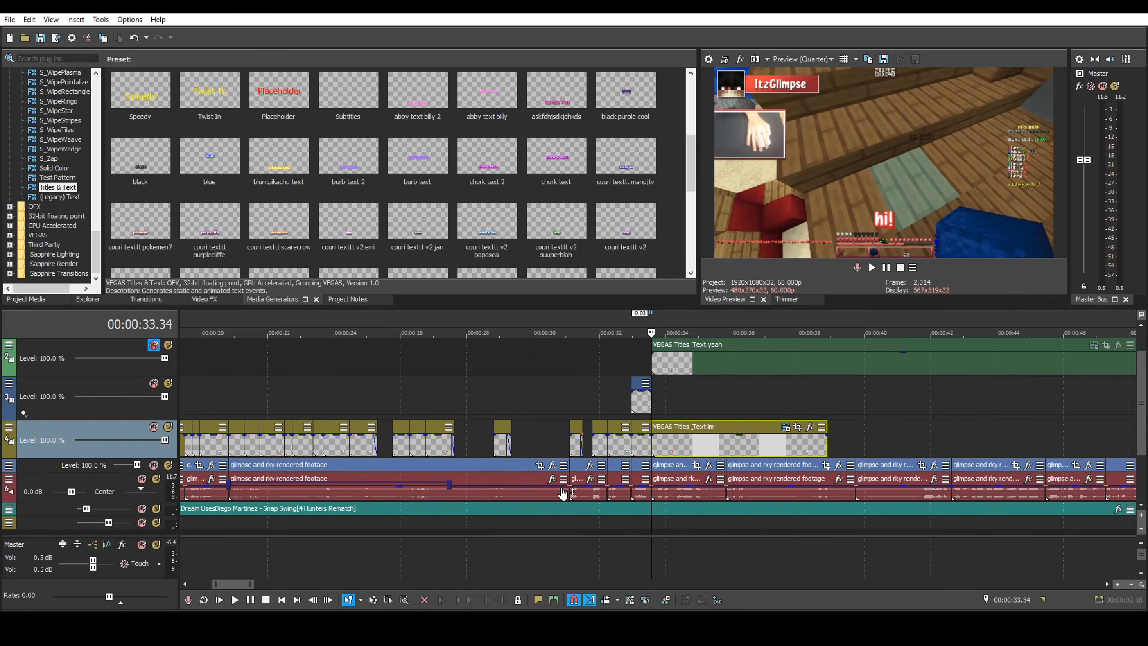
left_click(264, 388)
scroll(265, 387, "up", 3)
scroll(231, 406, "down", 3)
left_click(183, 410)
scroll(271, 416, "up", 3)
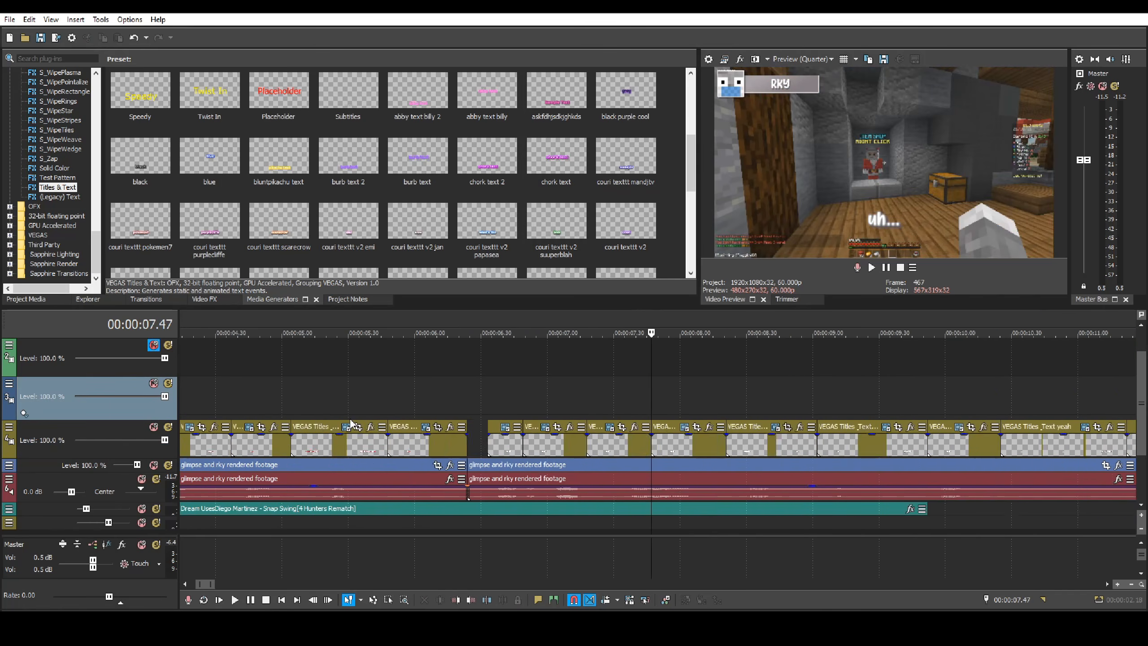
scroll(351, 423, "down", 2)
scroll(214, 425, "down", 4)
left_click(187, 451)
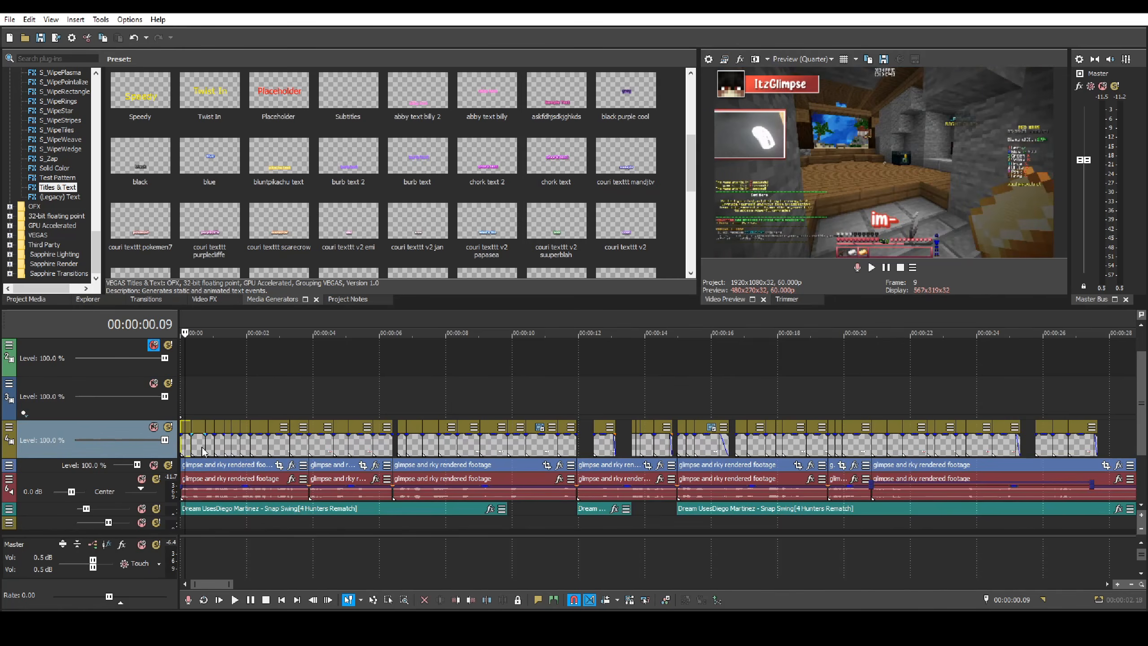
scroll(226, 448, "up", 5)
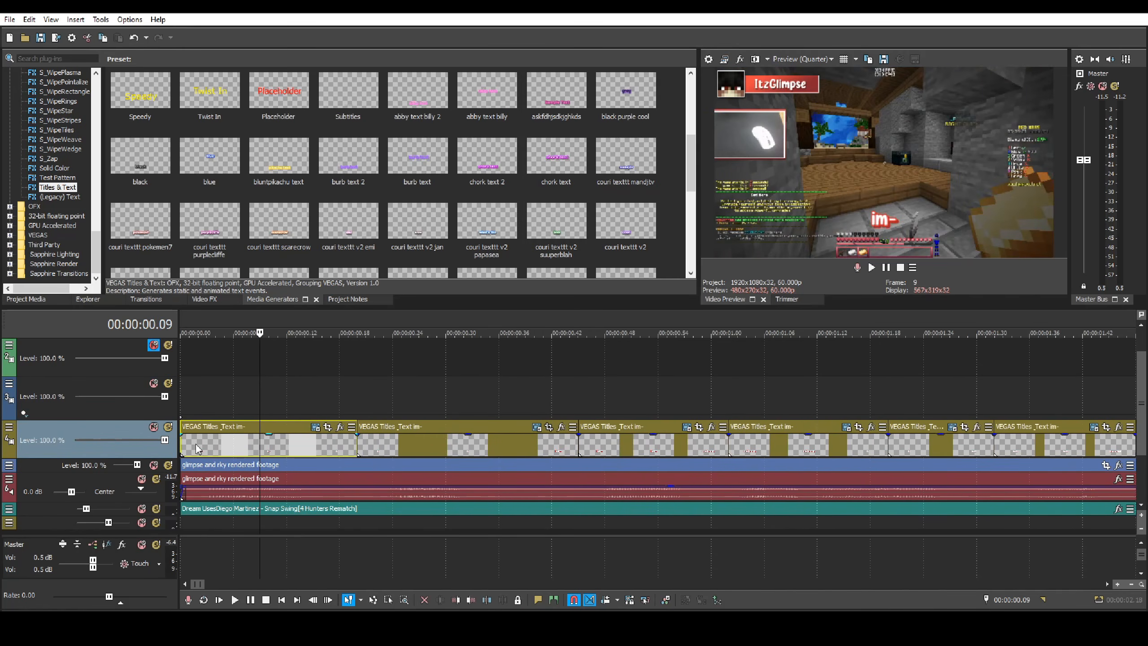
left_click(327, 426)
left_click(418, 105)
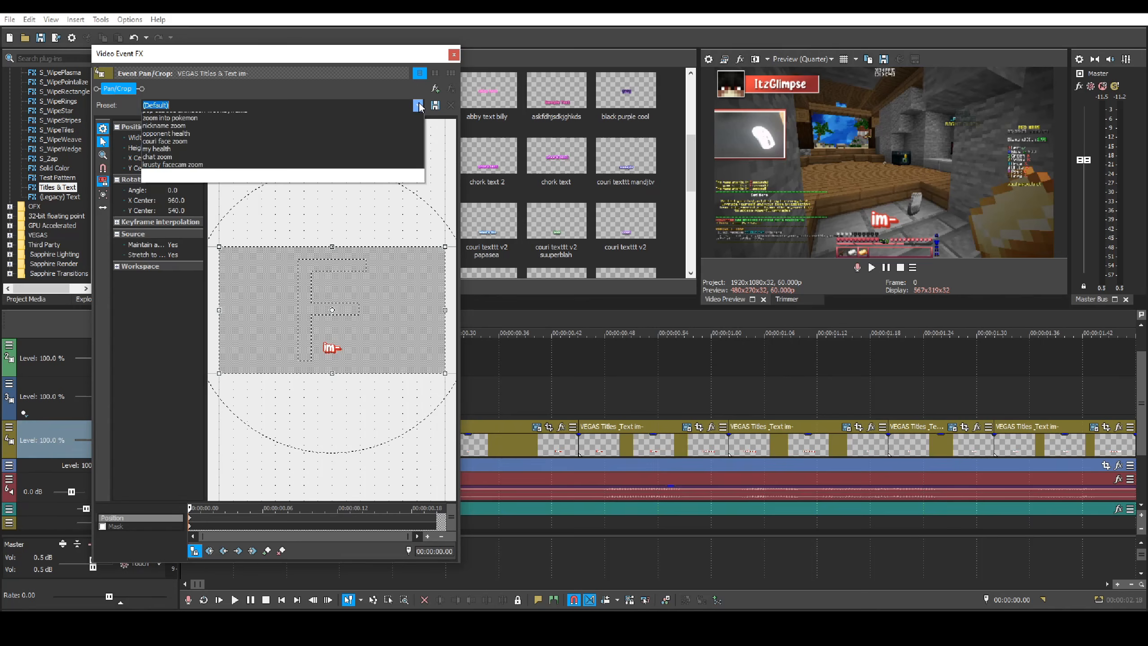
left_click(199, 202)
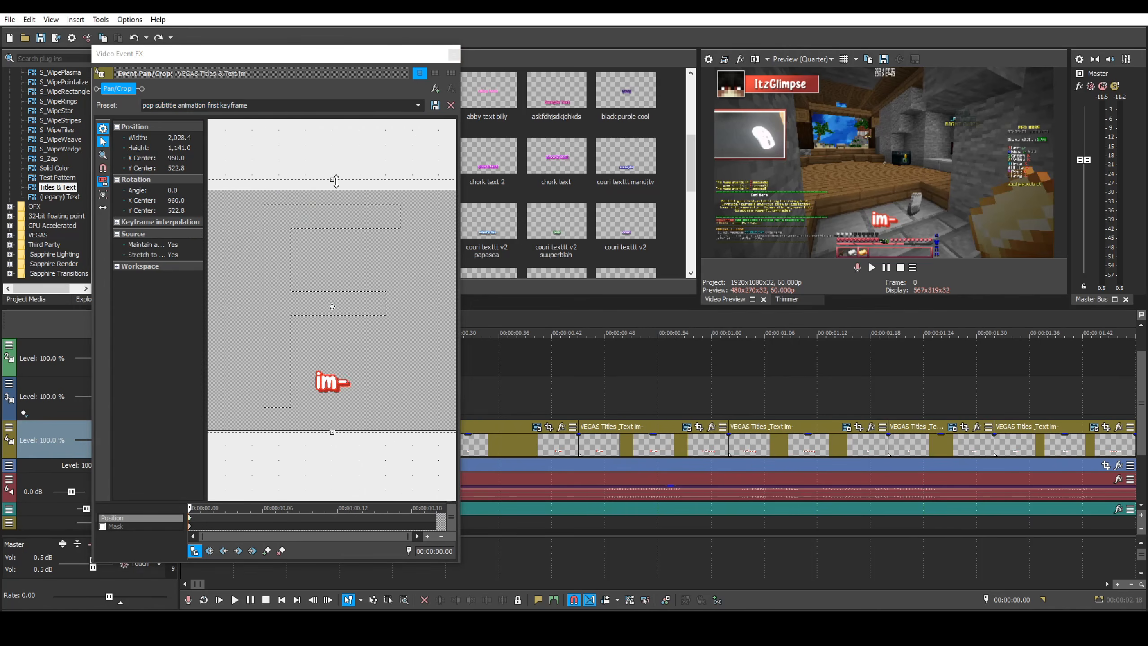
left_click_drag(335, 181, 335, 184)
key("ctrl+z")
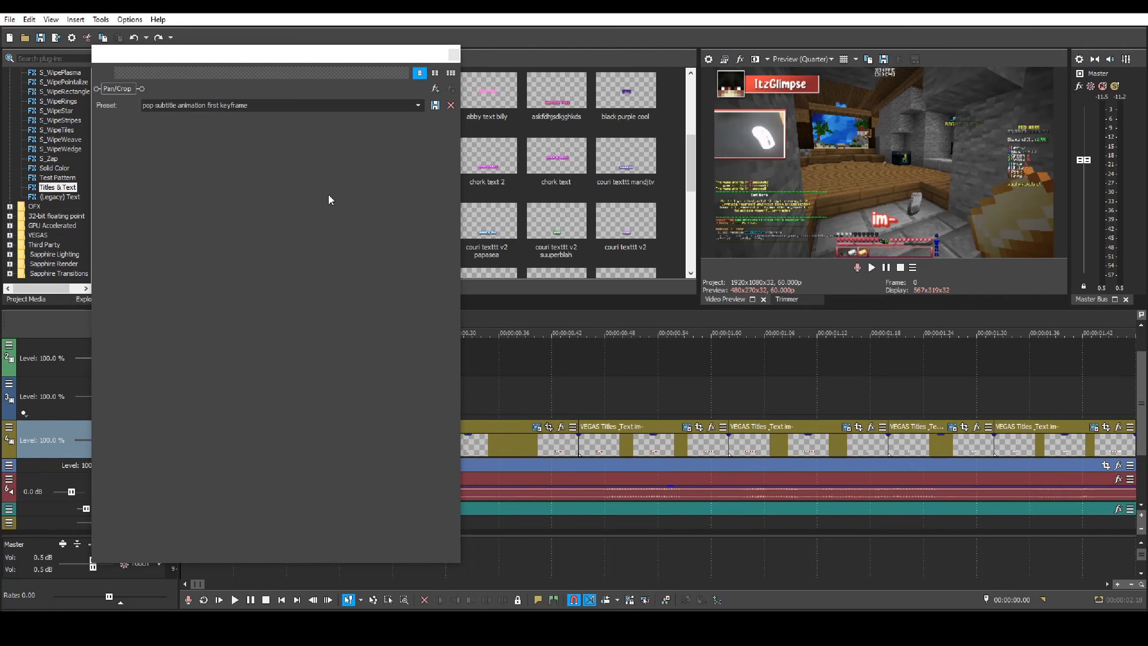
scroll(357, 434, "up", 3)
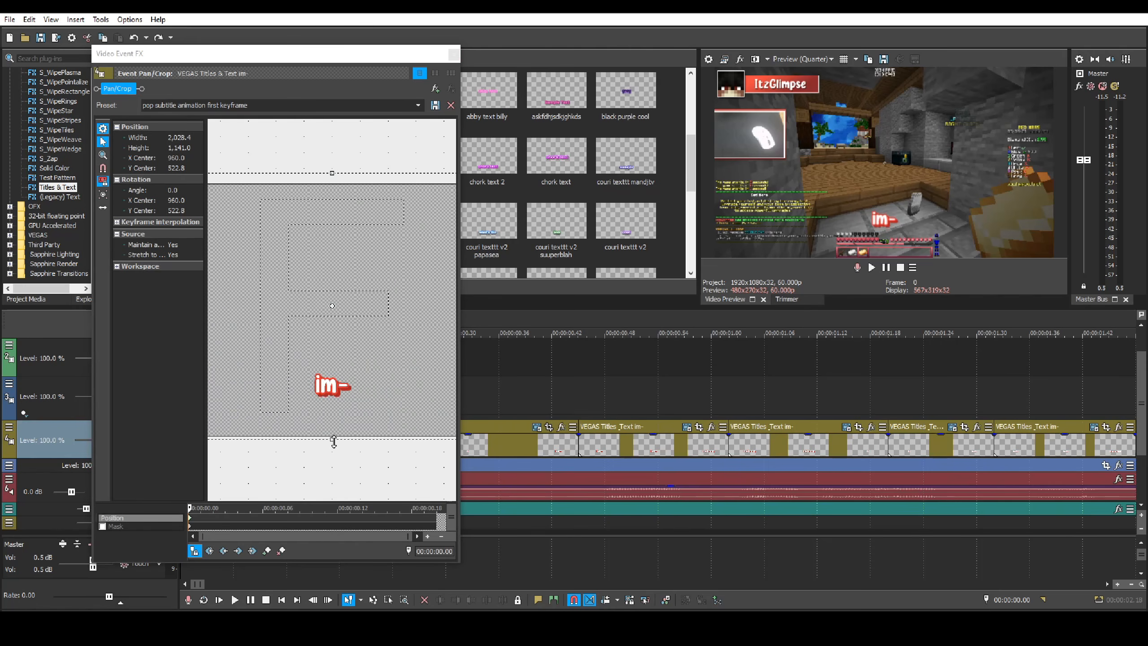
scroll(335, 461, "down", 1)
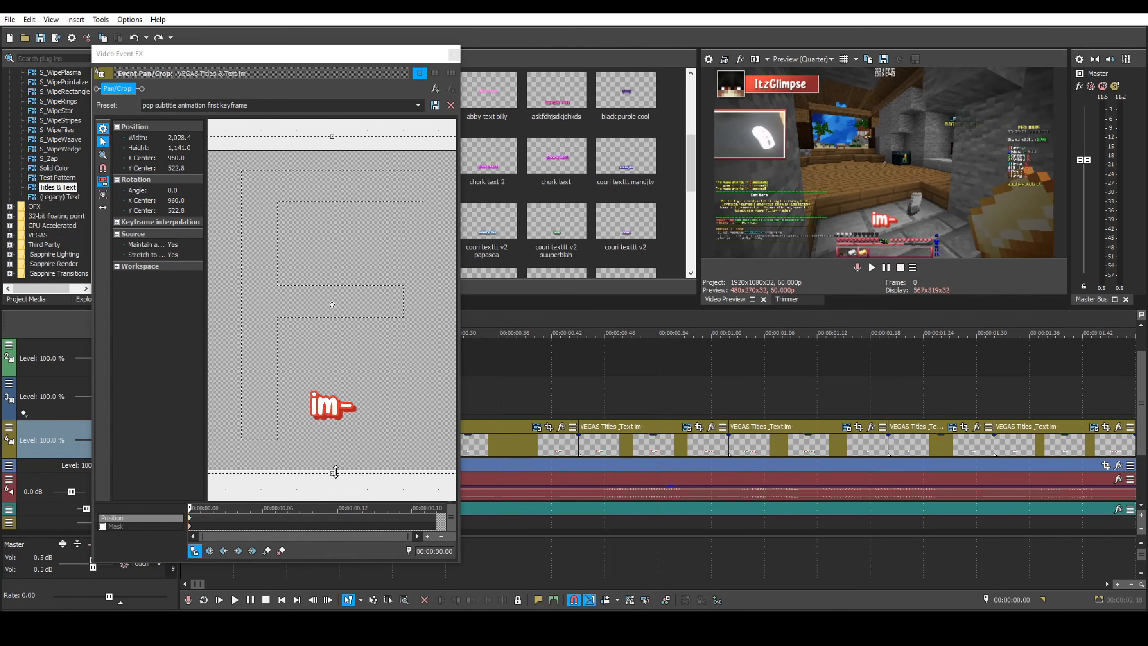
left_click_drag(337, 472, 339, 478)
key("ctrl+z")
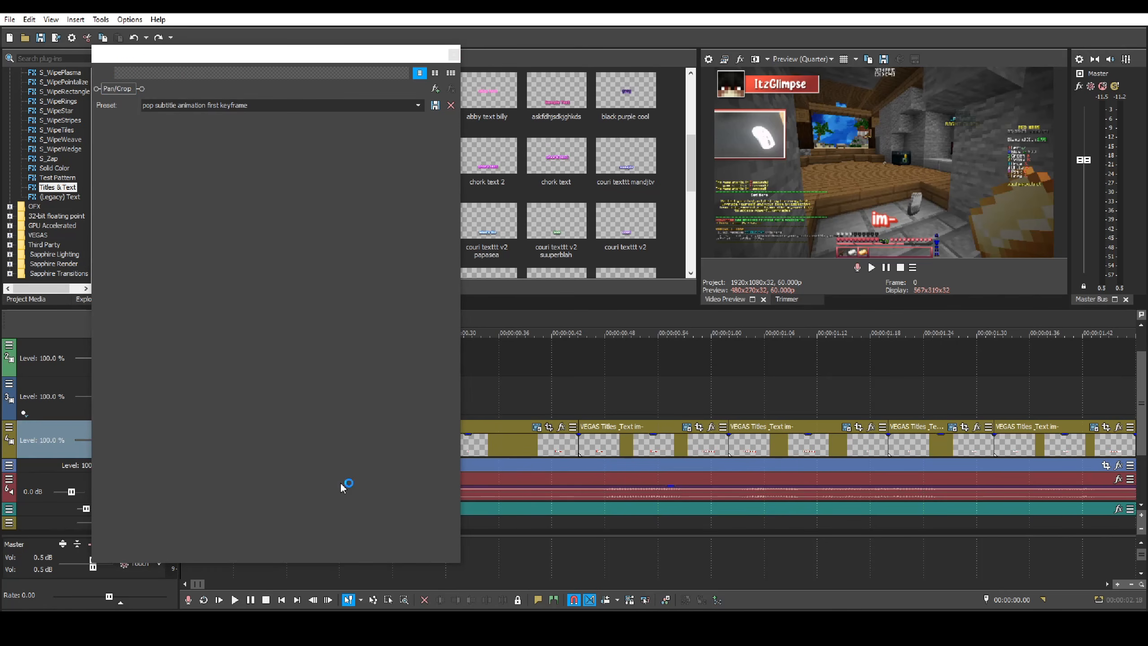
scroll(352, 423, "down", 1)
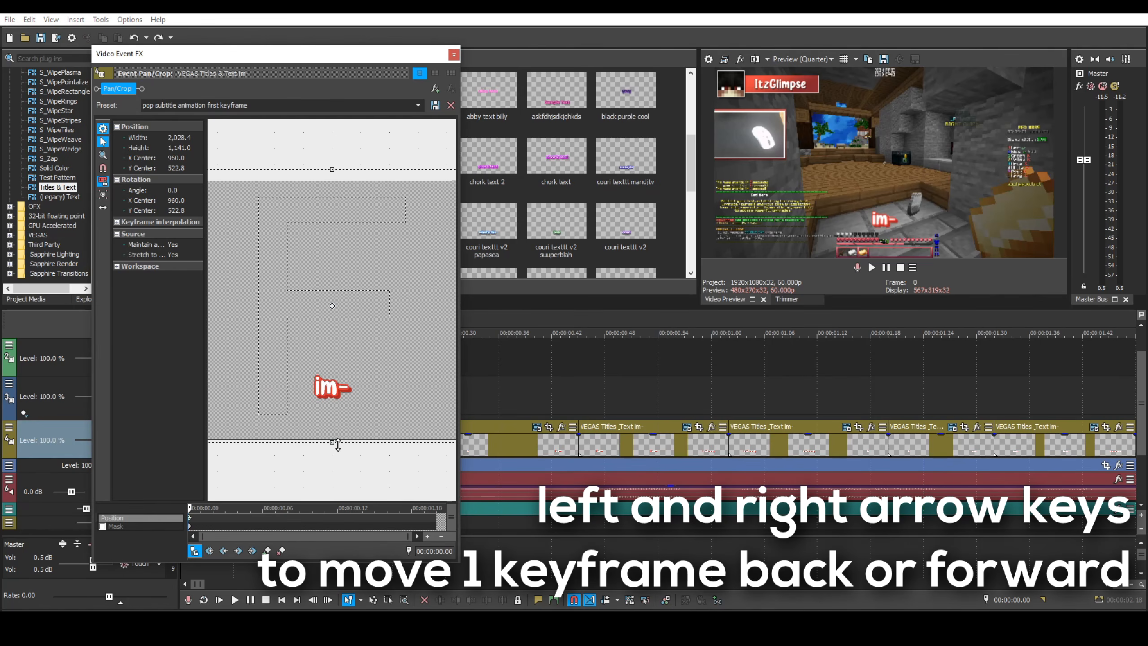
- Restore the default pan/crop frame at 00:00:00.07 as a second keyframe, preview the pop animation, and close the pan/crop settings
key("Right")
key("Right")
key("Right")
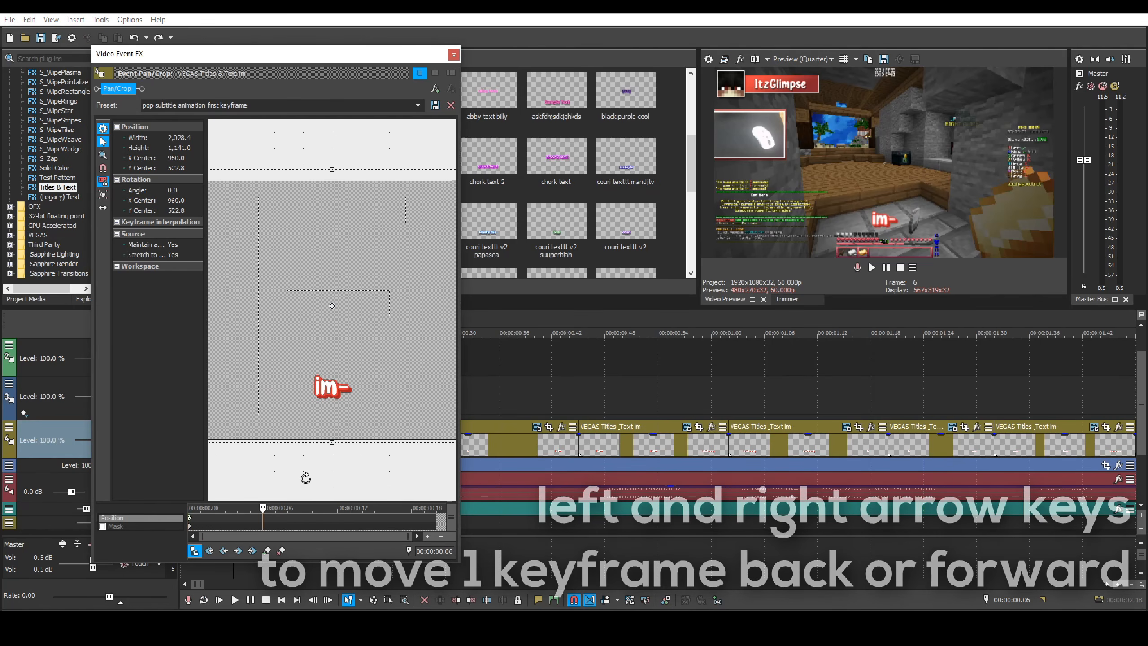
right_click(365, 326)
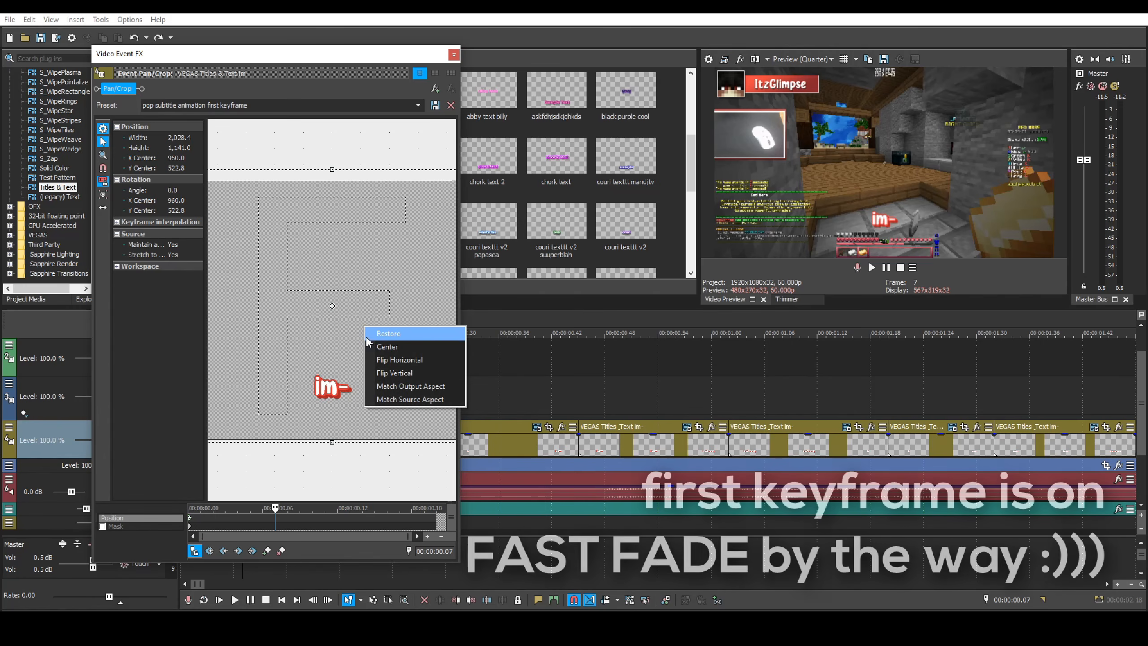
left_click(388, 333)
left_click(189, 520)
left_click(235, 599)
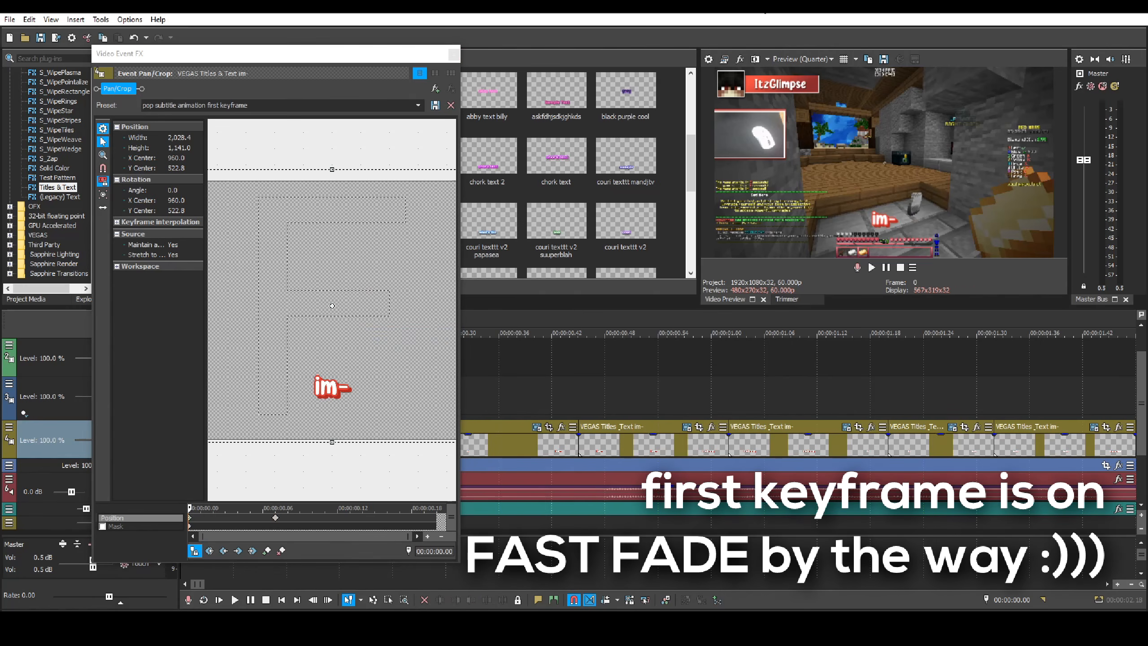
key("space")
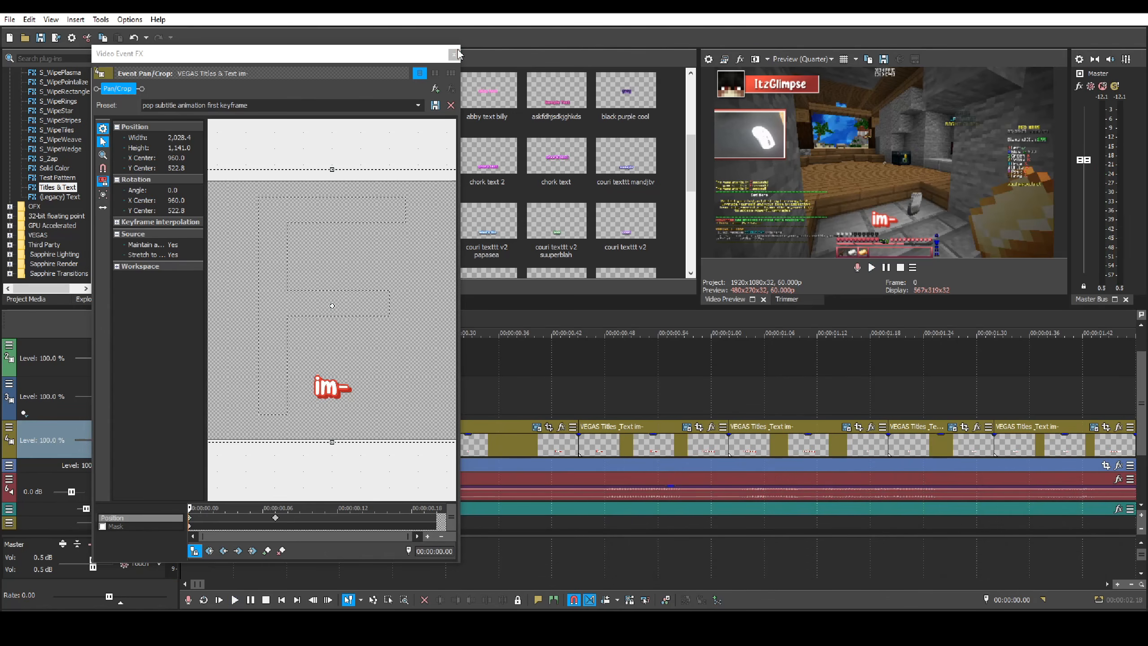
left_click(453, 54)
- Copy the animated first subtitle and select all subtitles on the third and fourth tracks with the selection tool
right_click(206, 444)
left_click(239, 128)
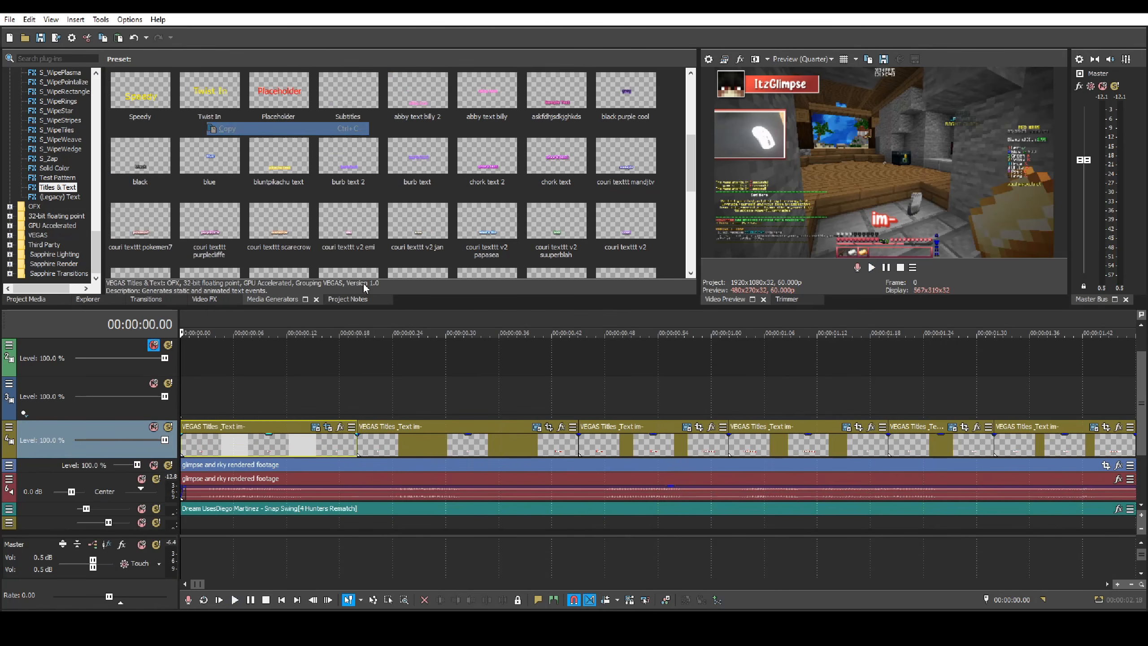
scroll(275, 466, "down", 5)
scroll(631, 477, "down", 3)
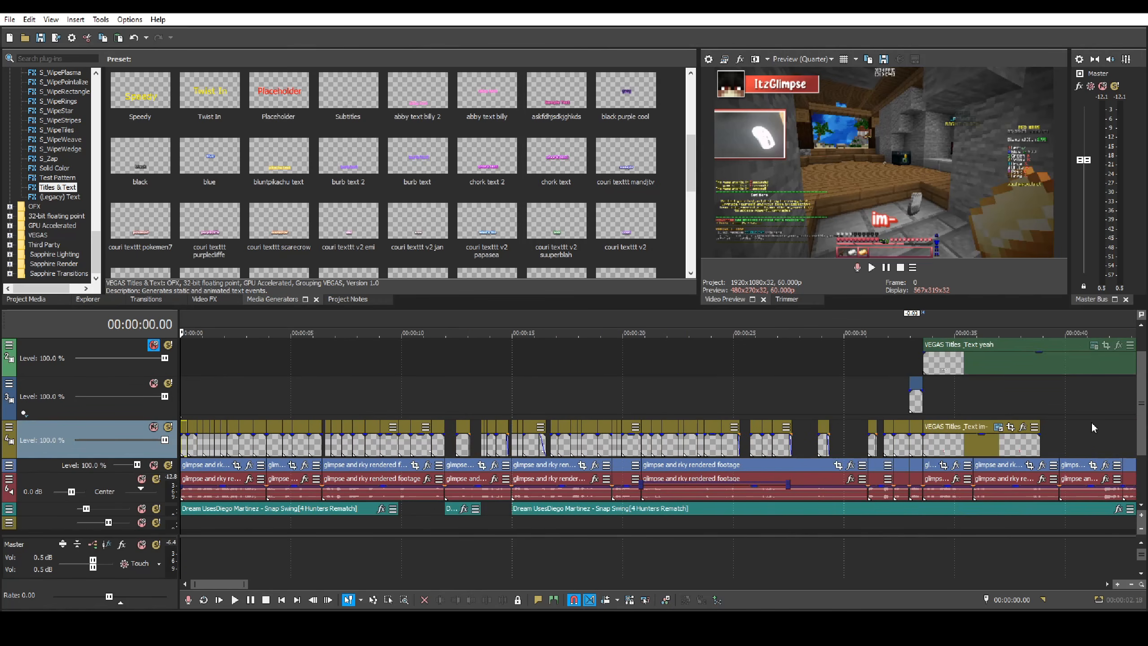
key("d")
key("d")
left_click_drag(1058, 448, 36, 403)
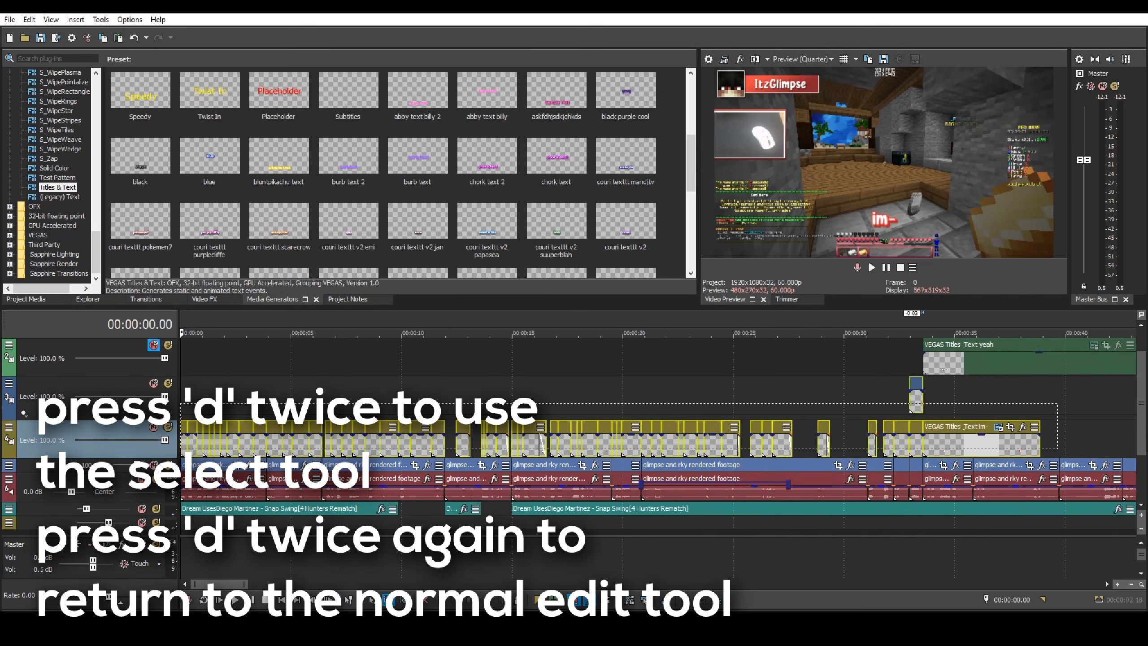
- Selectively paste only the video event pan/crop settings onto the selected subtitles, excluding effects and effect keyframes
right_click(978, 446)
left_click(1040, 156)
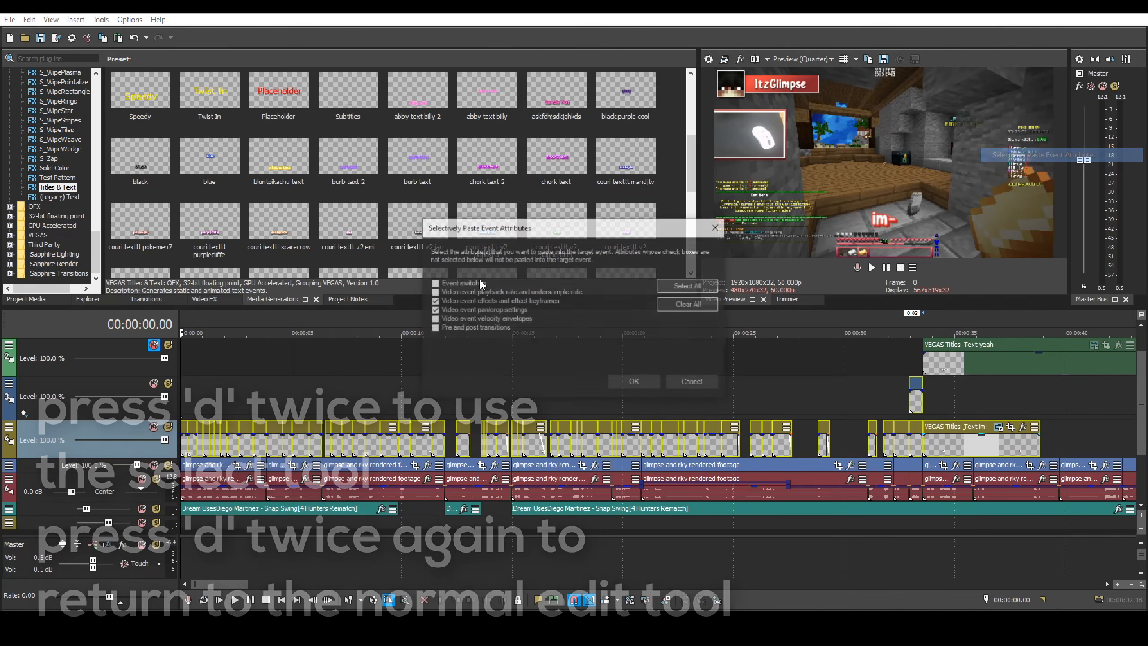
left_click(462, 301)
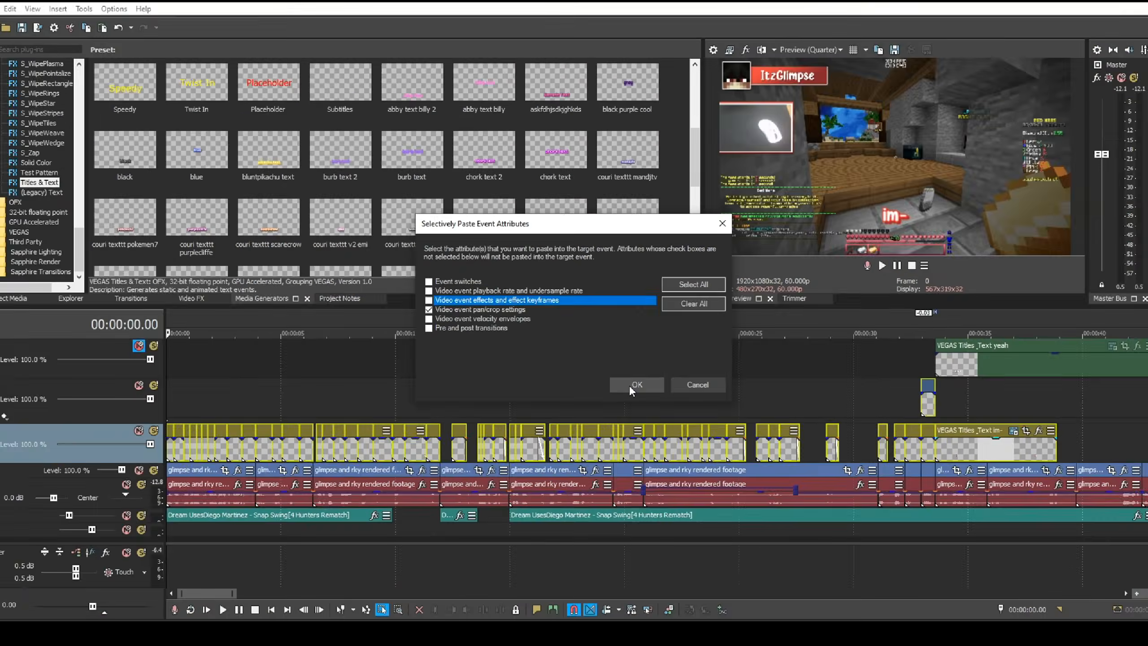
left_click(742, 507)
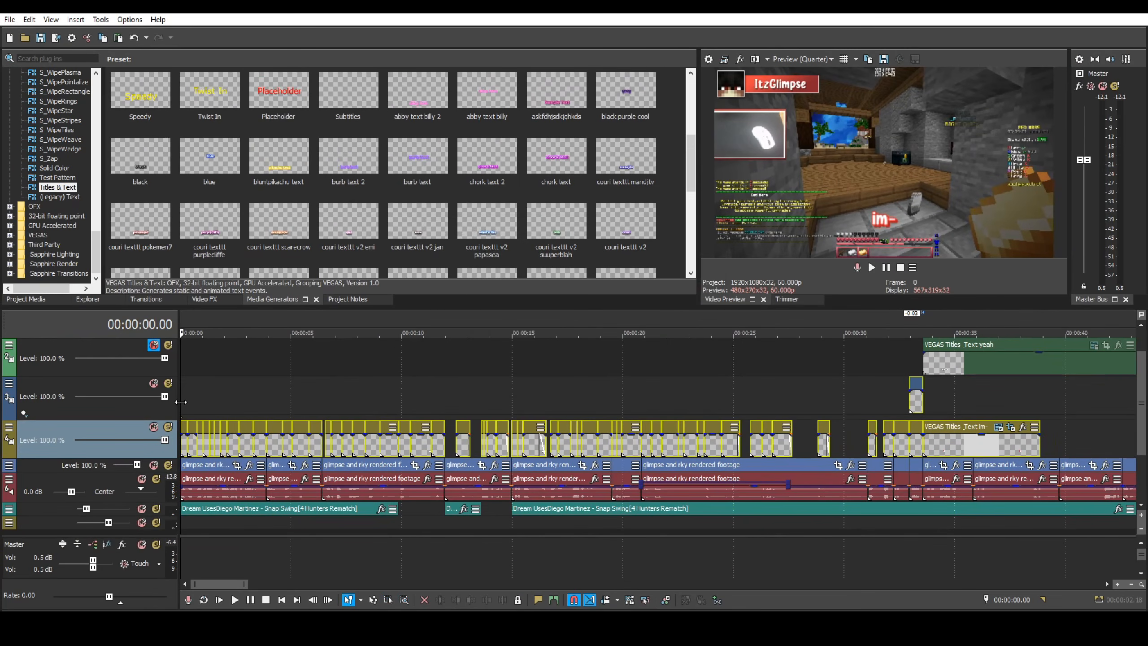
- Play back the timeline and check the pop animation on the subtitles up to about 00:00:34
key("space")
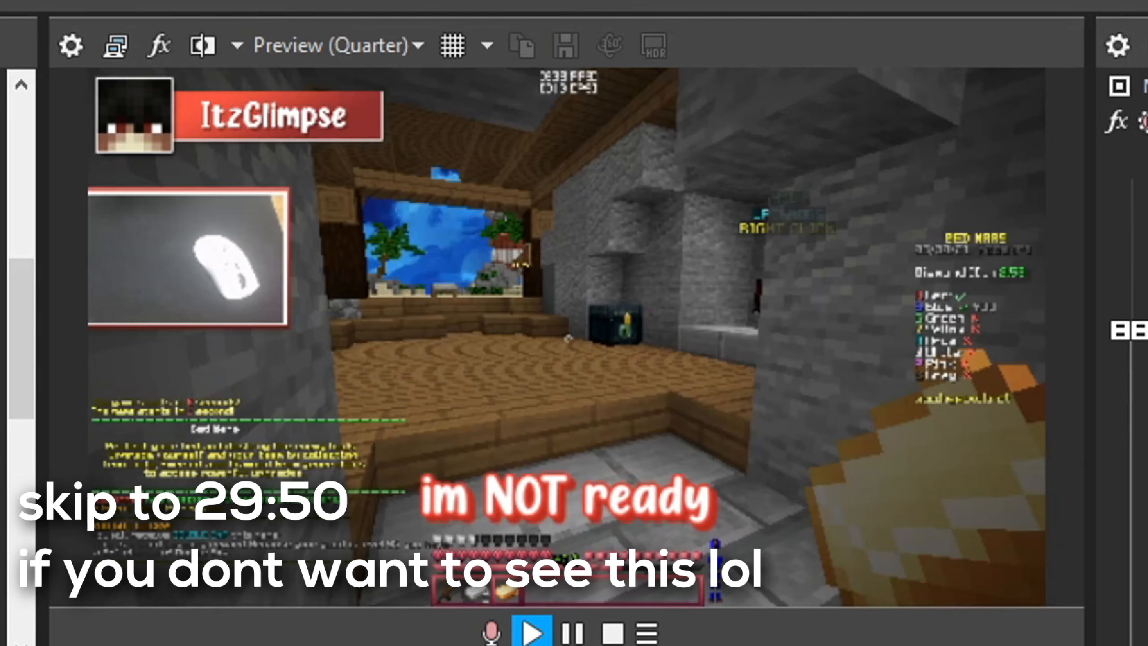
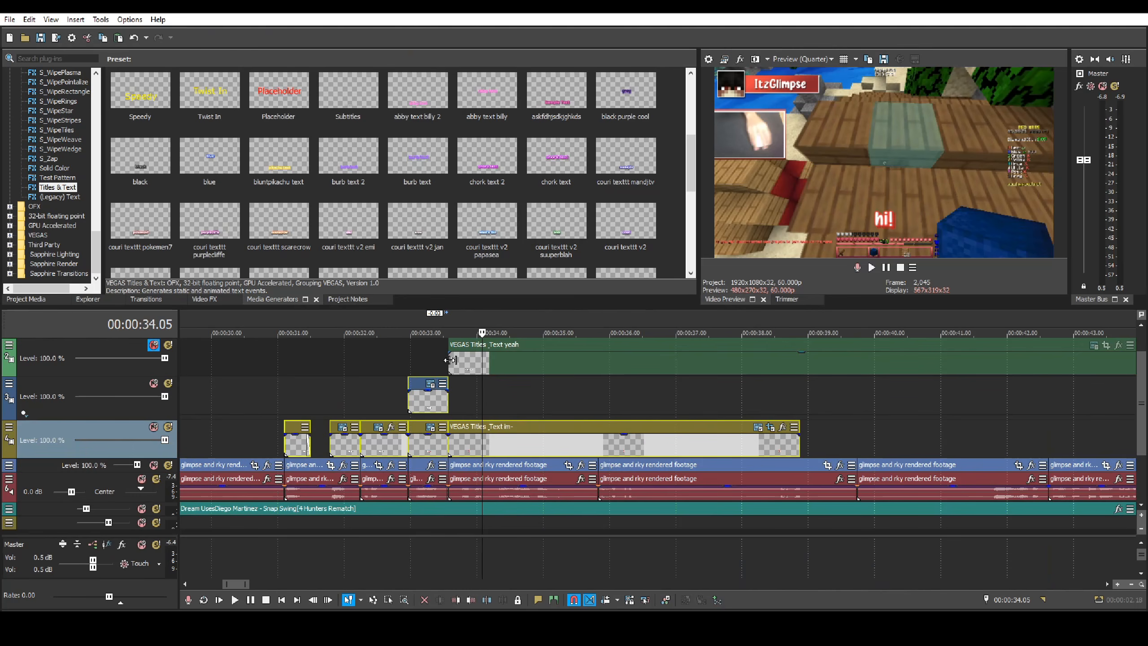
left_click(451, 360)
scroll(693, 517, "down", 3)
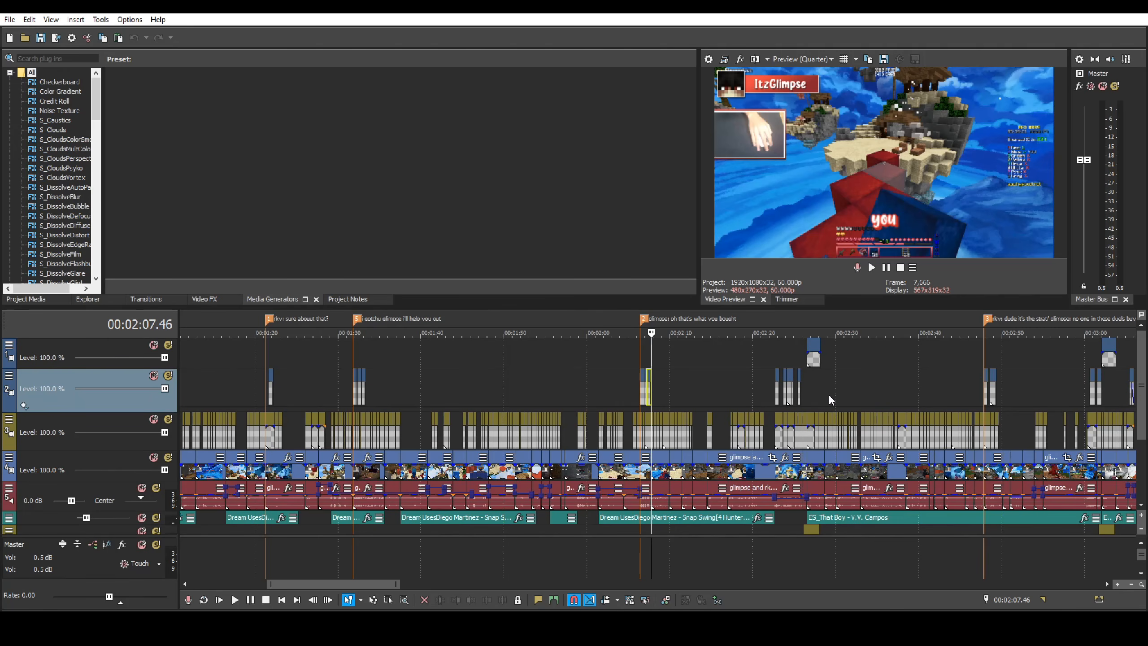
- Locate the transition into the "Round 2" title in the finished project and select the footage clip starting at 00:02:25.57
left_click(803, 397)
scroll(803, 393, "up", 10)
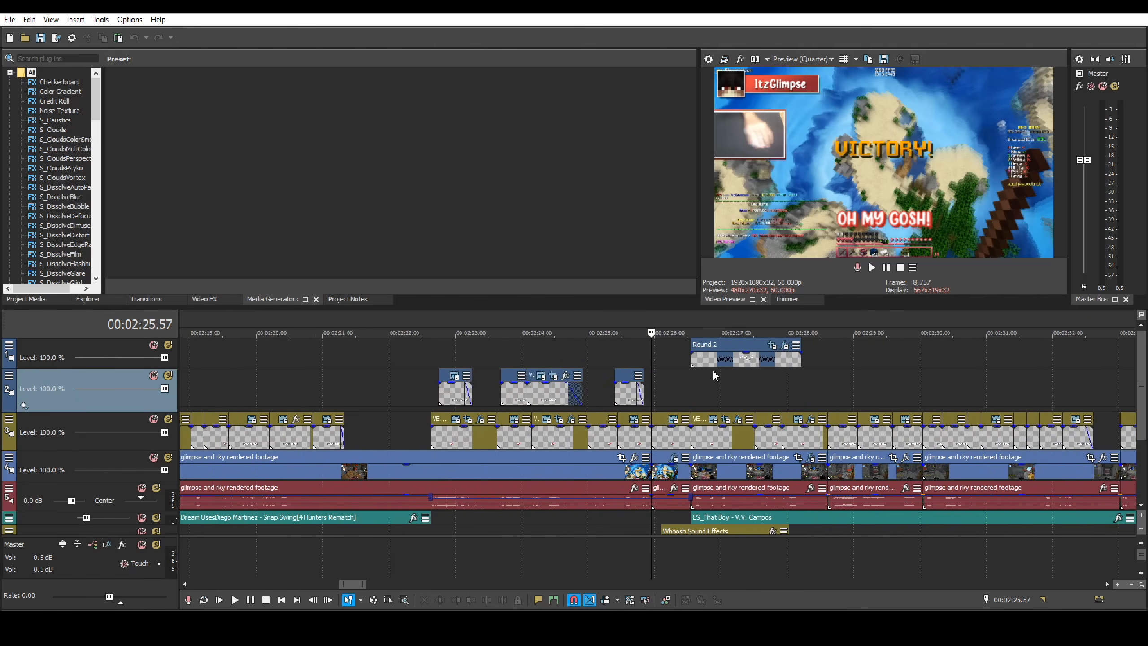
scroll(653, 359, "up", 3)
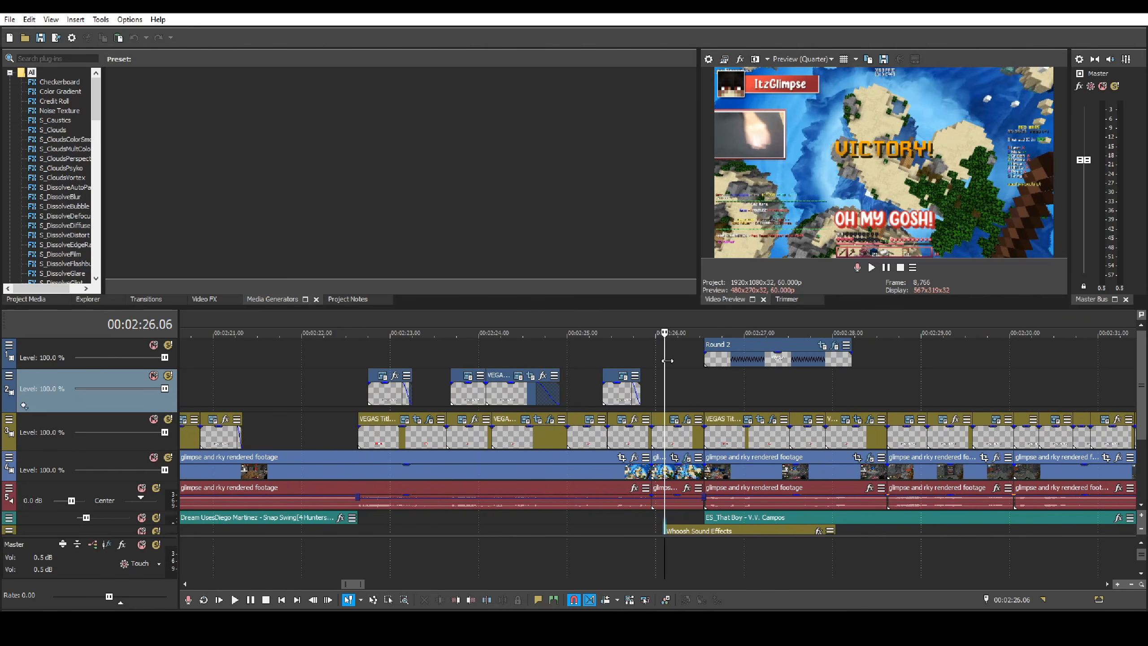
left_click_drag(624, 371, 768, 395)
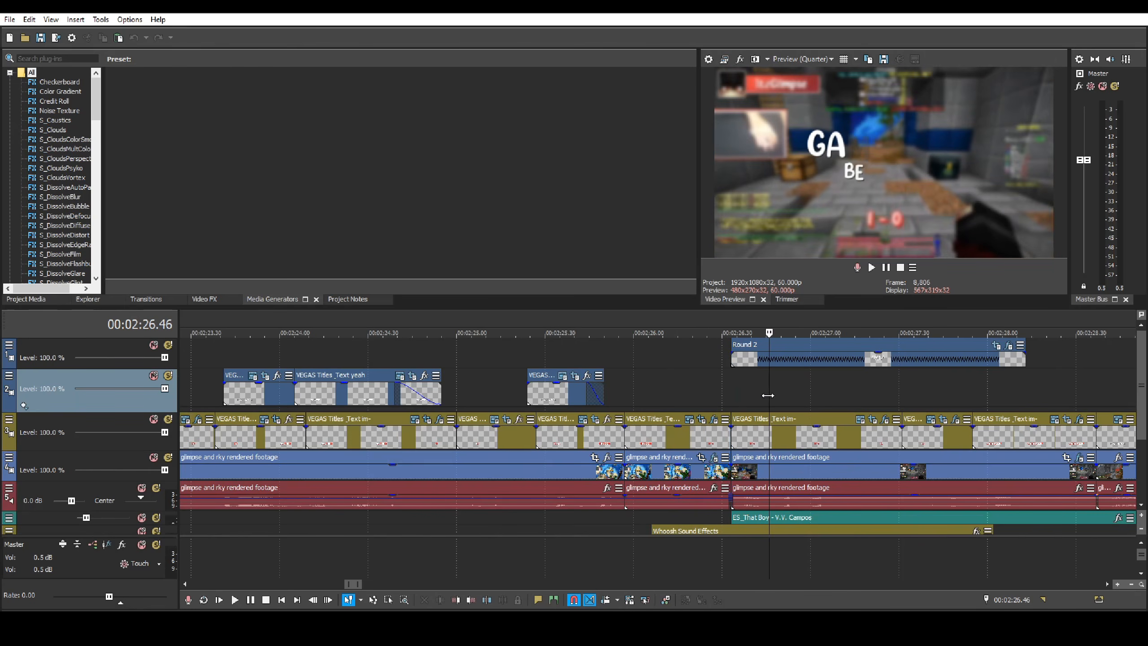
double_click(638, 461)
scroll(638, 461, "up", 2)
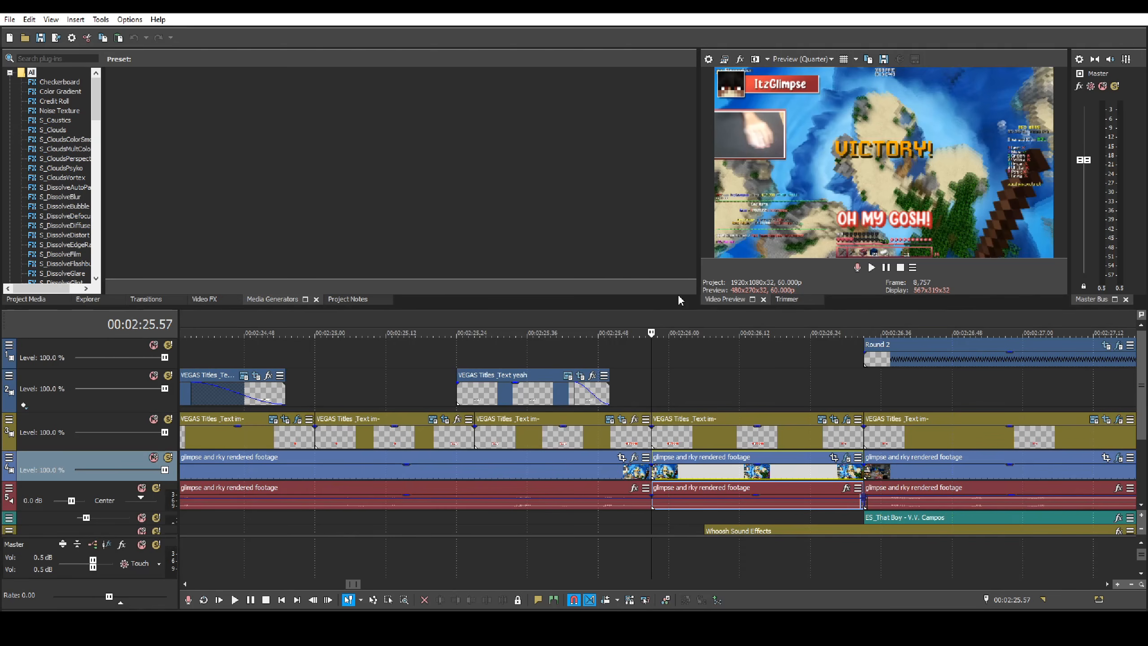
- Play and scrub the clip from 00:02:25.57 to 00:02:26.14 to compare the footage motion with the "OH MY GOSH!" subtitle
key("space")
key("space")
mouse_move(652, 384)
left_mouse_down()
mouse_move(630, 382)
mouse_move(687, 380)
mouse_move(651, 382)
left_mouse_up()
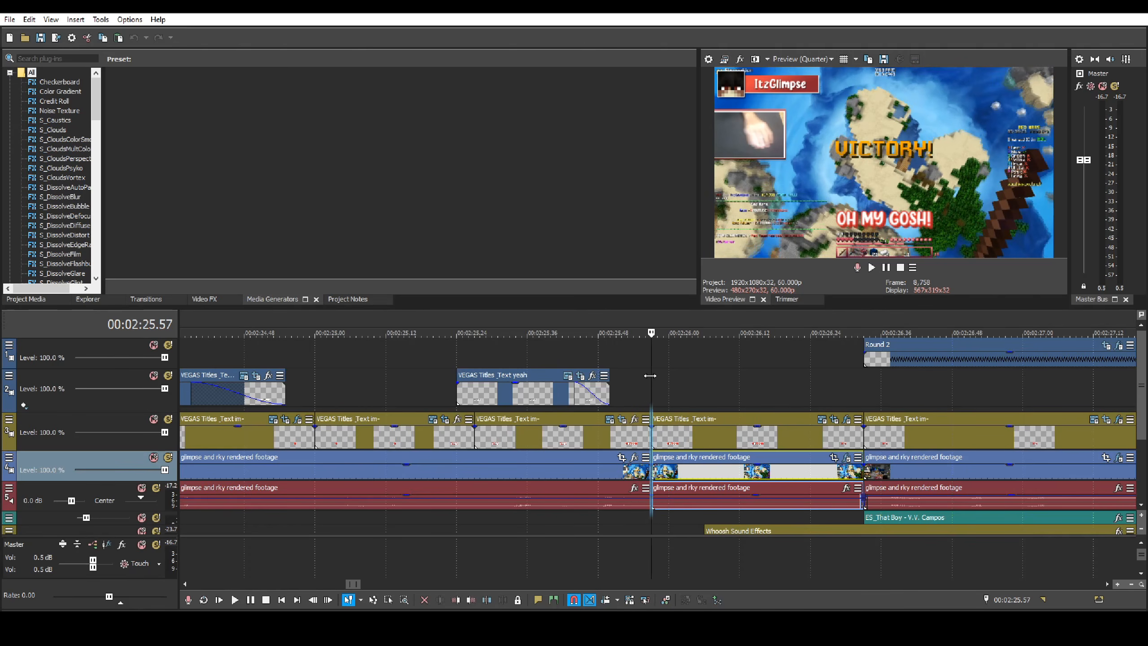
right_click(732, 468)
left_click(707, 466)
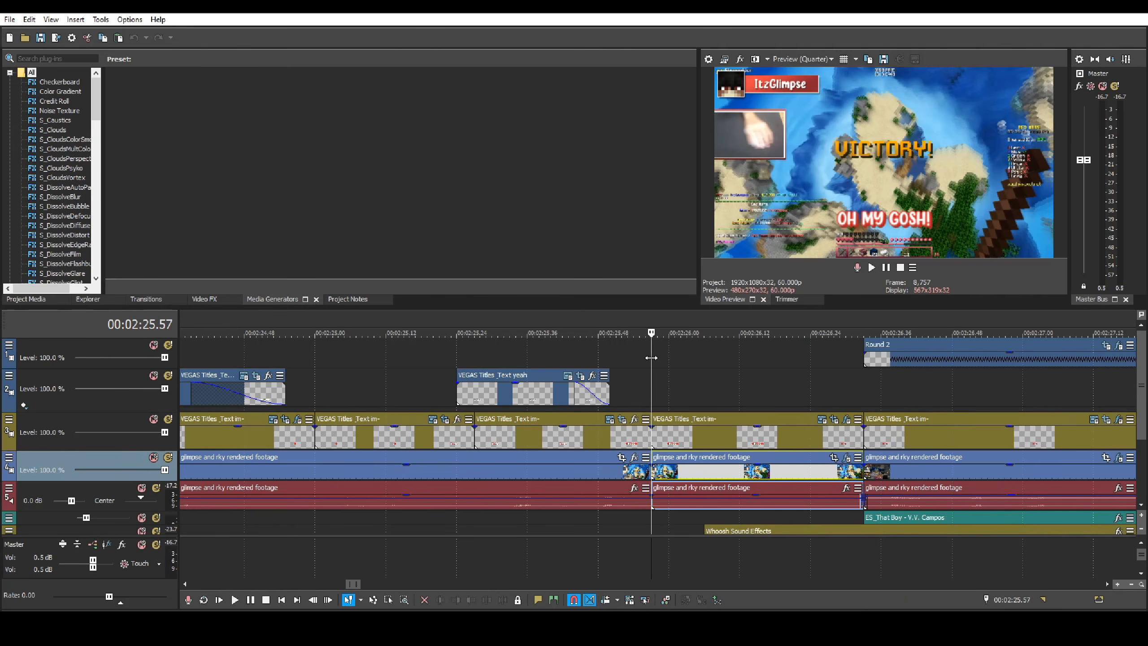
left_click_drag(651, 356, 751, 356)
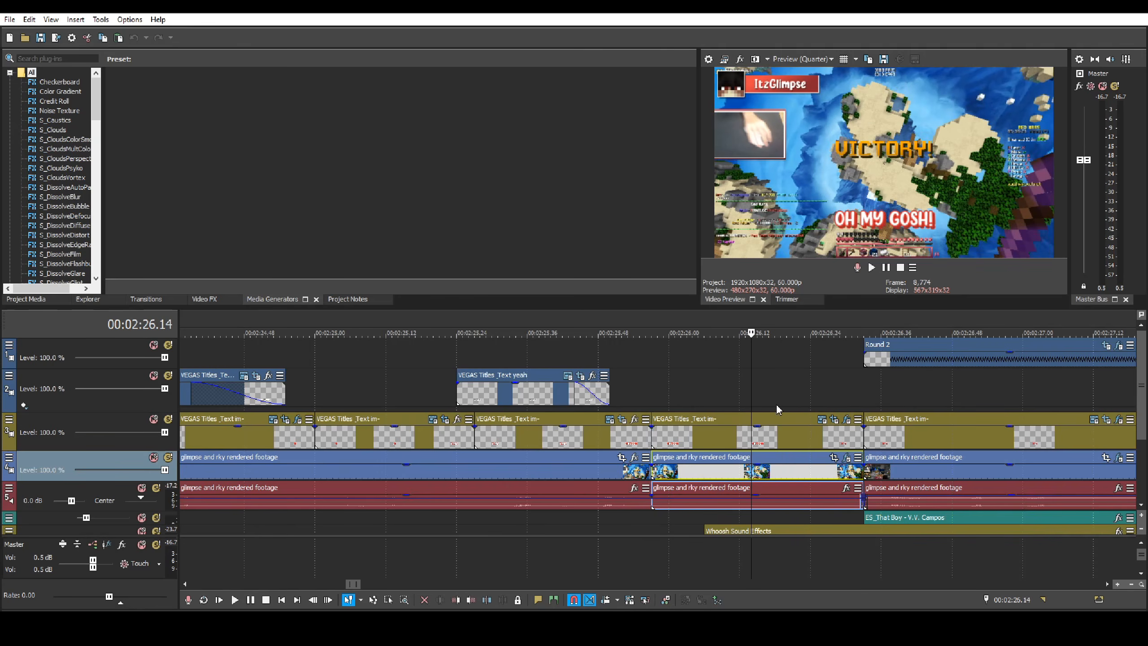
- Copy the footage clip at 00:02:25.57 and paste only its video effects and effect keyframes onto the subtitle above, then scrub to 00:02:26.23
right_click(796, 462)
left_click(820, 256)
right_click(813, 430)
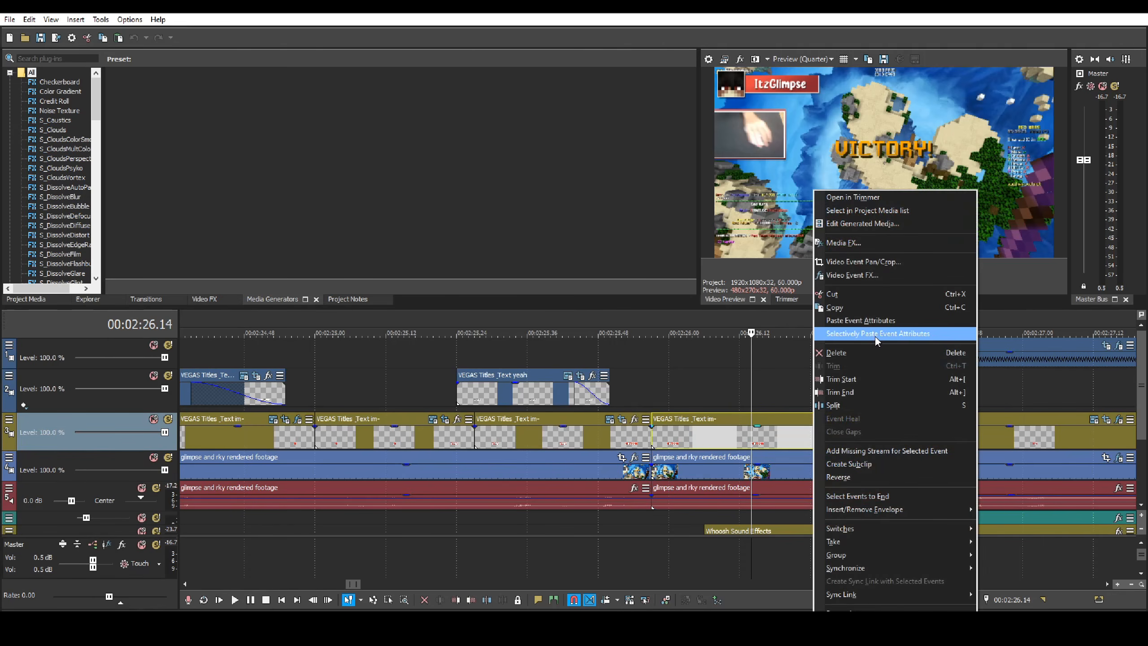
left_click(849, 340)
left_click(501, 303)
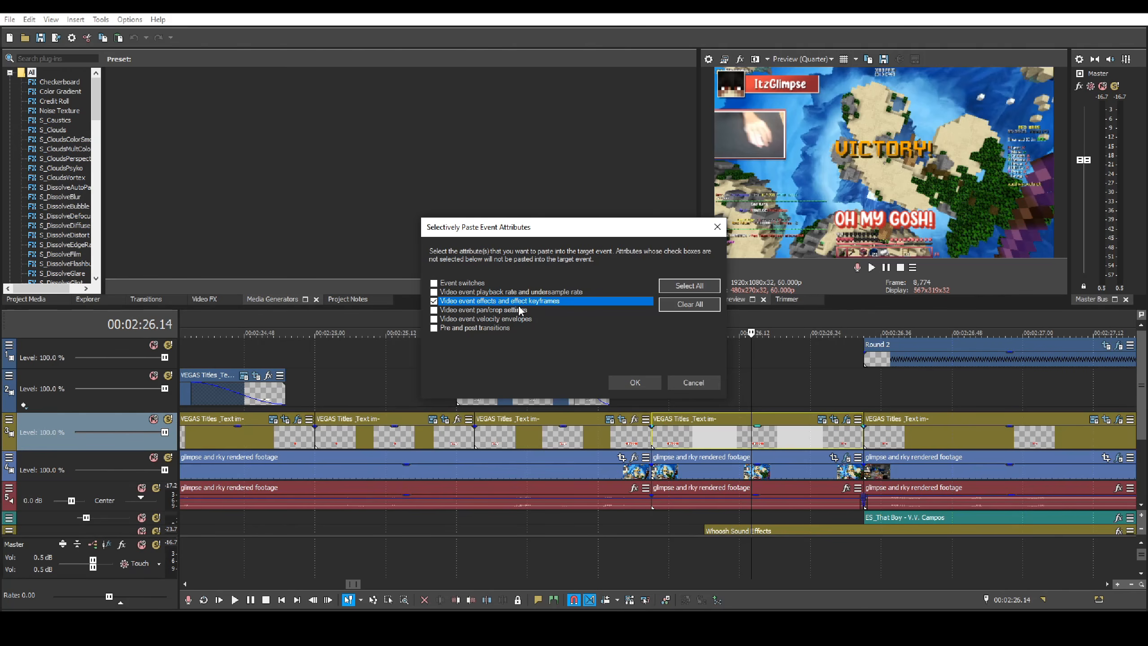
left_click(634, 382)
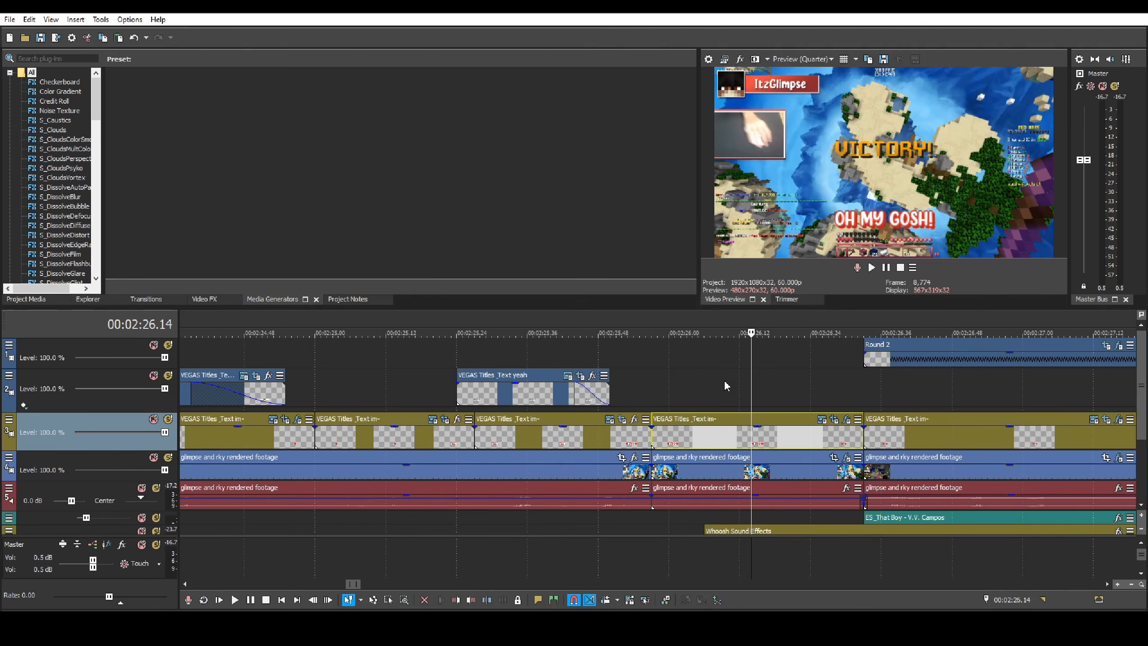
left_click_drag(751, 385, 805, 386)
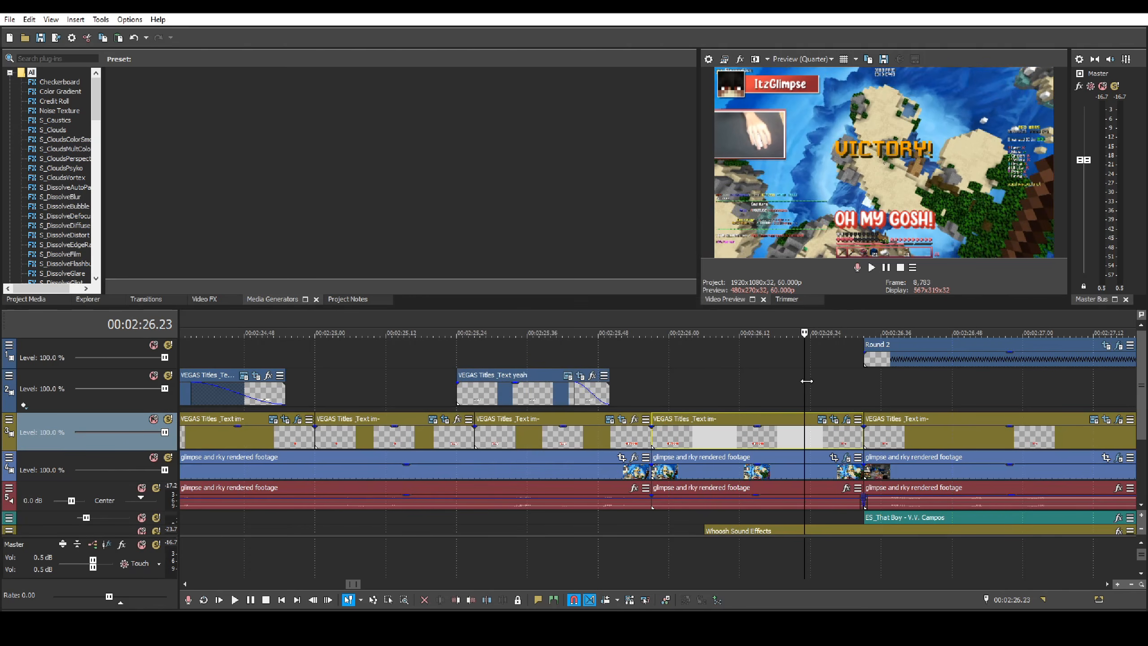
- Examine the S_BlurMoCurves effect keyframes and the pan/crop settings of the "OH MY GOSH!" subtitle, scrubbing to 00:02:26.28
left_click(848, 421)
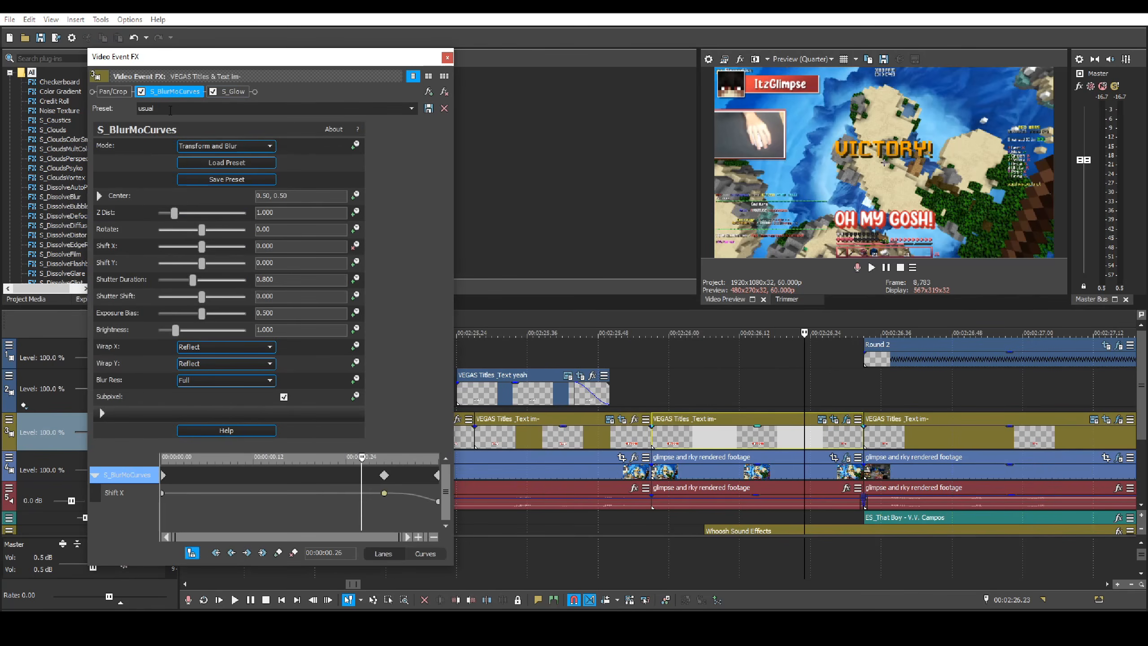
left_click_drag(284, 66, 366, 71)
left_click(527, 63)
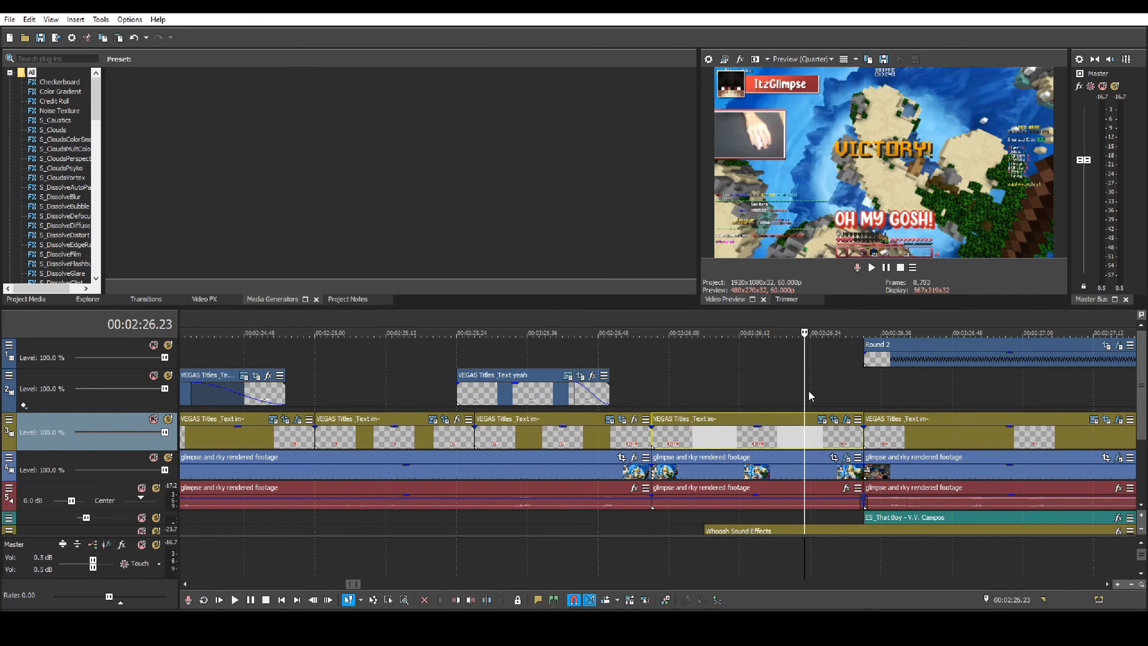
left_click_drag(807, 387, 834, 386)
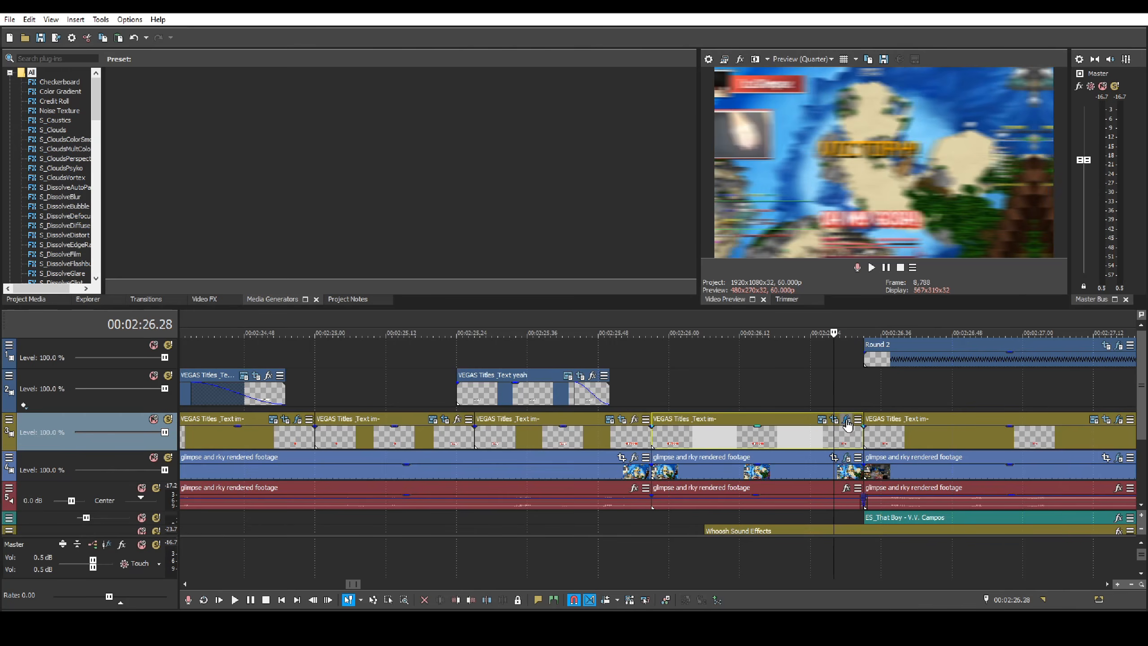
left_click(836, 421)
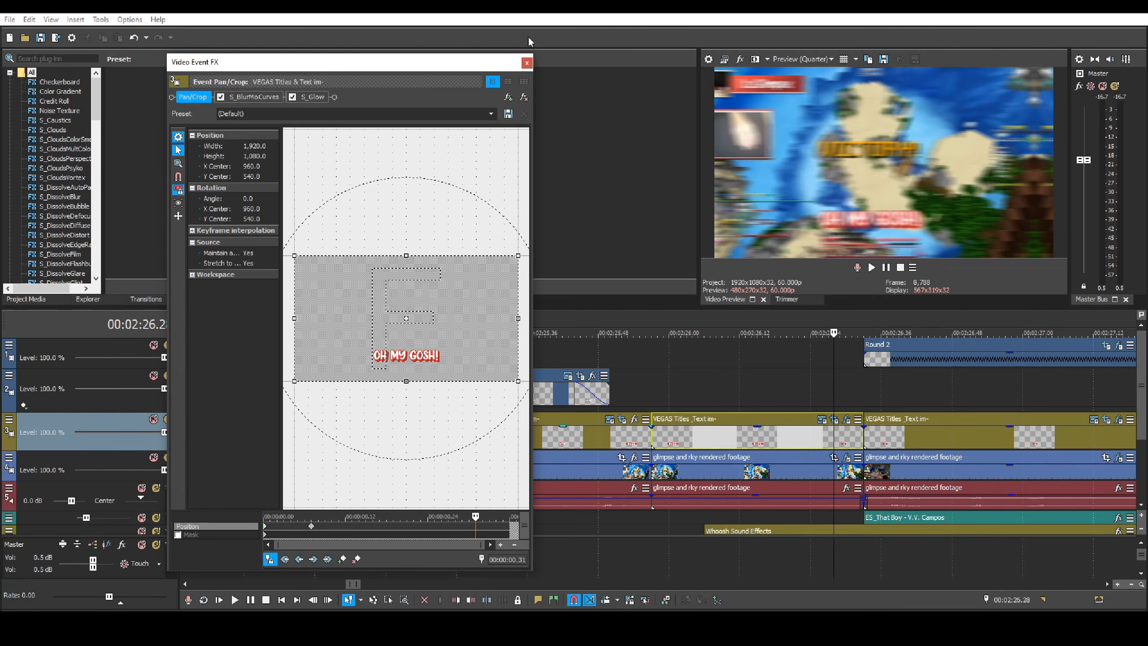
left_click(526, 63)
- Play the timeline past the transition into the "GAME TWO BEDWARS" title to about 00:02:27.27
left_click(946, 393)
scroll(689, 409, "up", 2)
key("space")
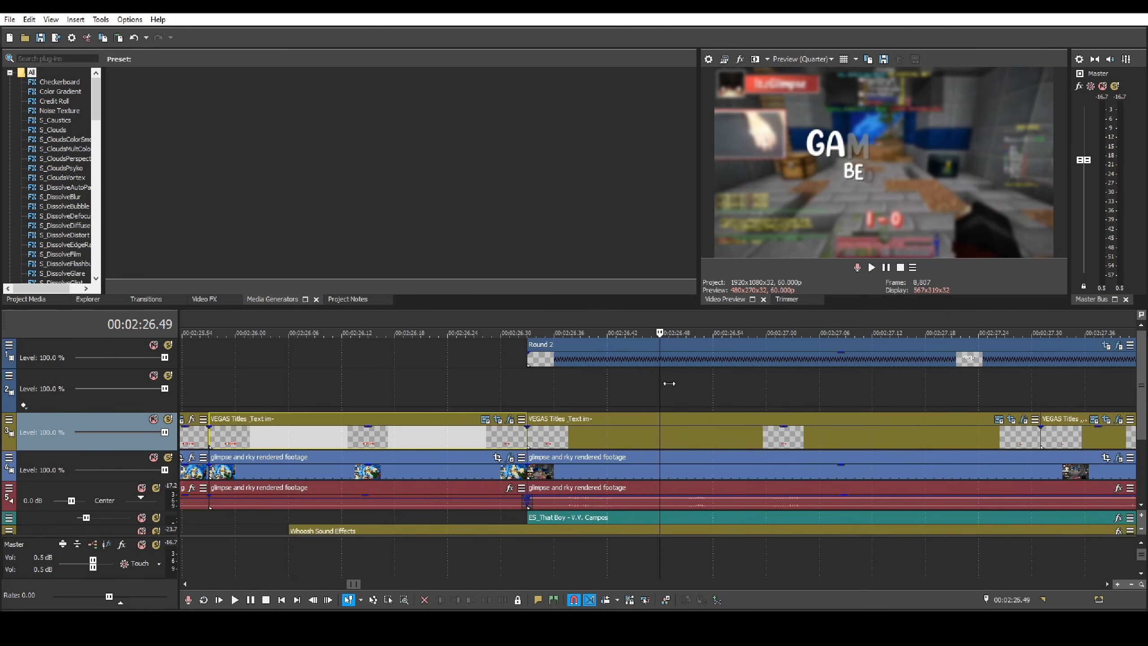
key("space")
scroll(865, 451, "down", 3)
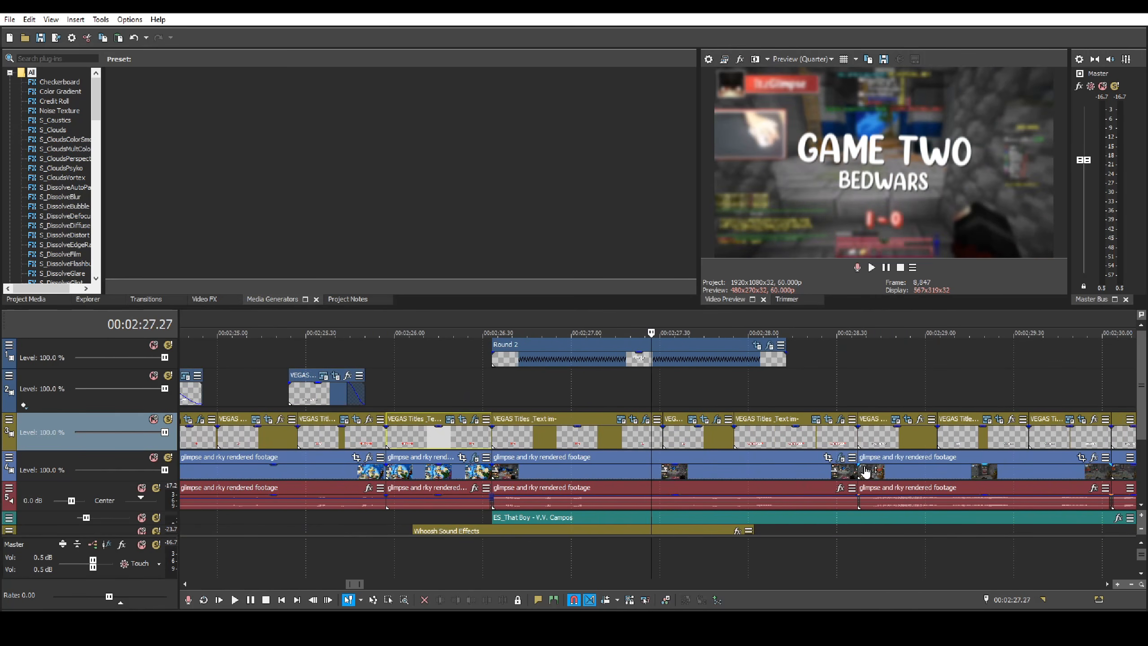
- Remove the two subtitle pieces following the "1 - 0" subtitle and extend that subtitle to the end of the footage clip below
left_click(816, 409)
left_click(633, 410)
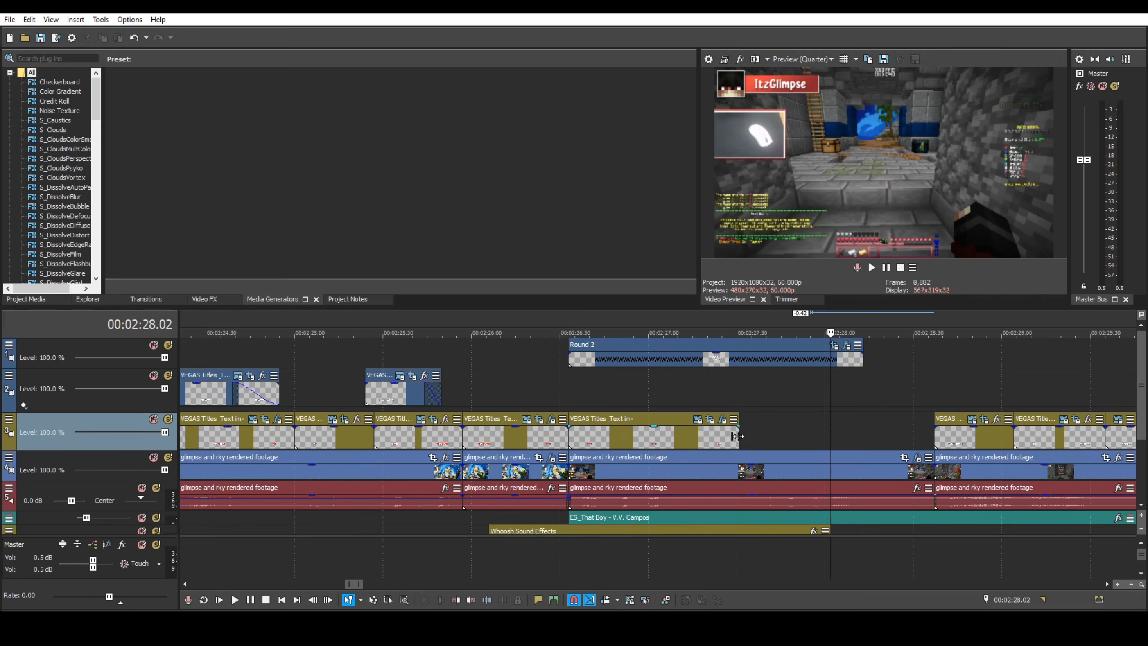
left_click_drag(739, 437, 934, 441)
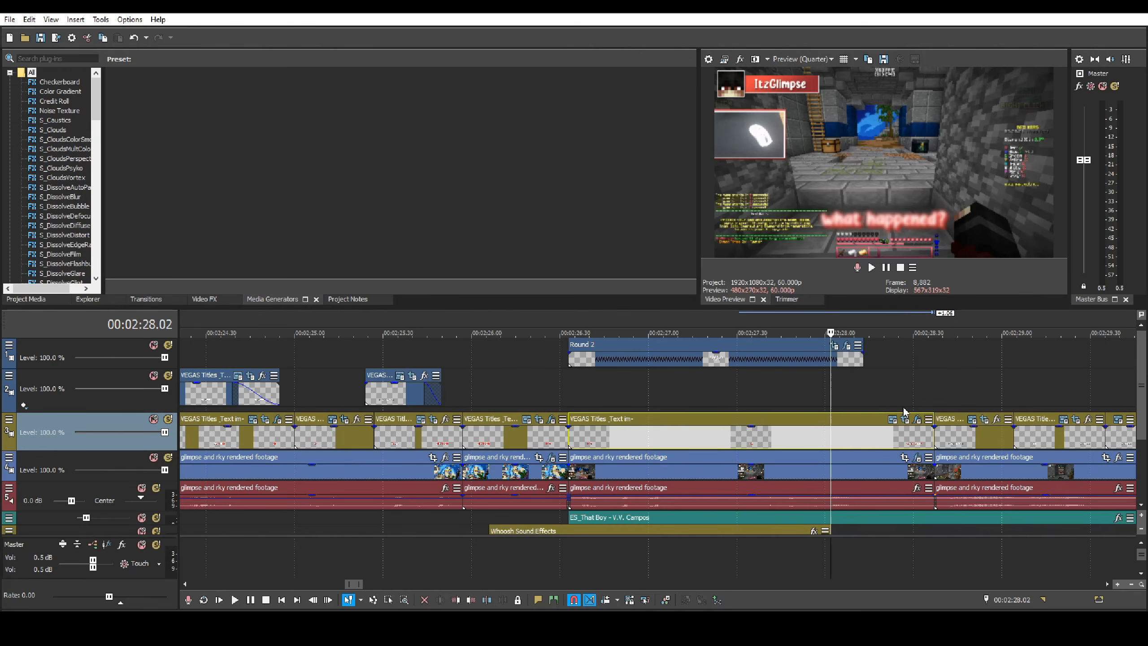
- Open the extended subtitle's generated media and check its text keyframes for "OH MY GOSH!", "1 - 0", "RKY" and "what happened?"
left_click(892, 420)
scroll(274, 513, "up", 8)
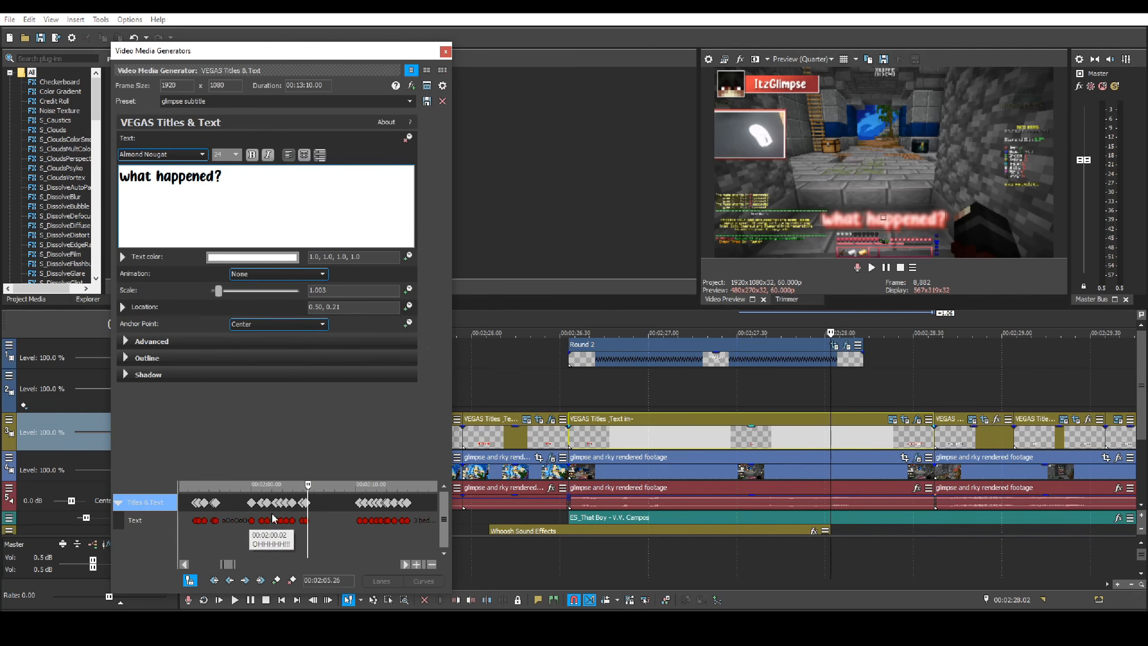
scroll(273, 506, "down", 3)
left_click(265, 511)
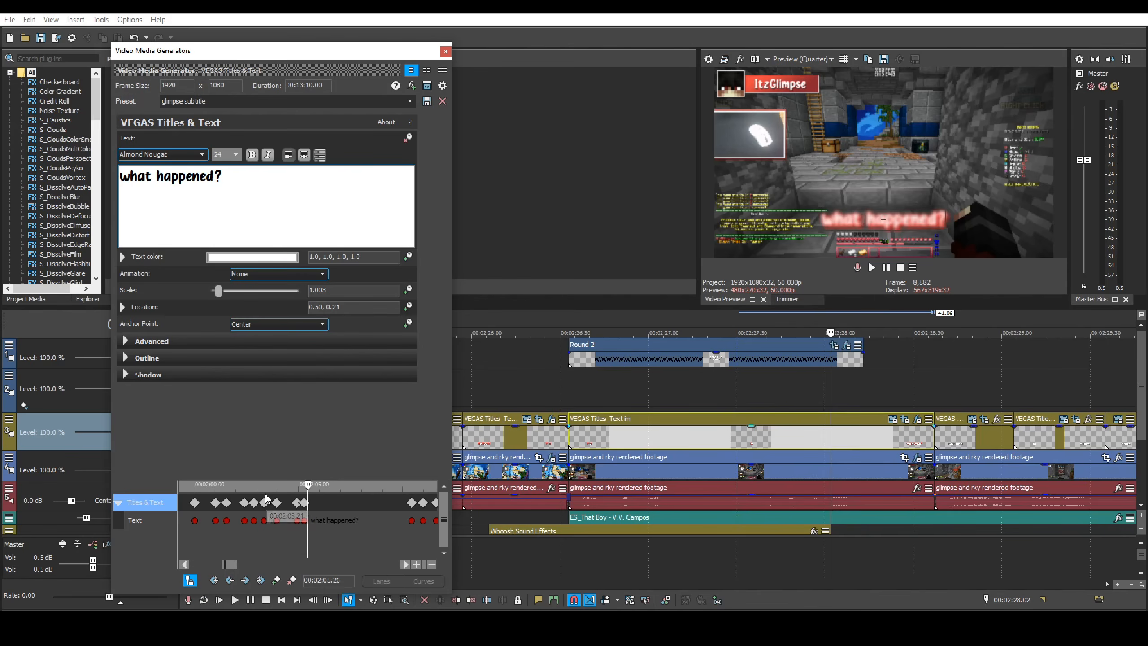
scroll(281, 511, "up", 3)
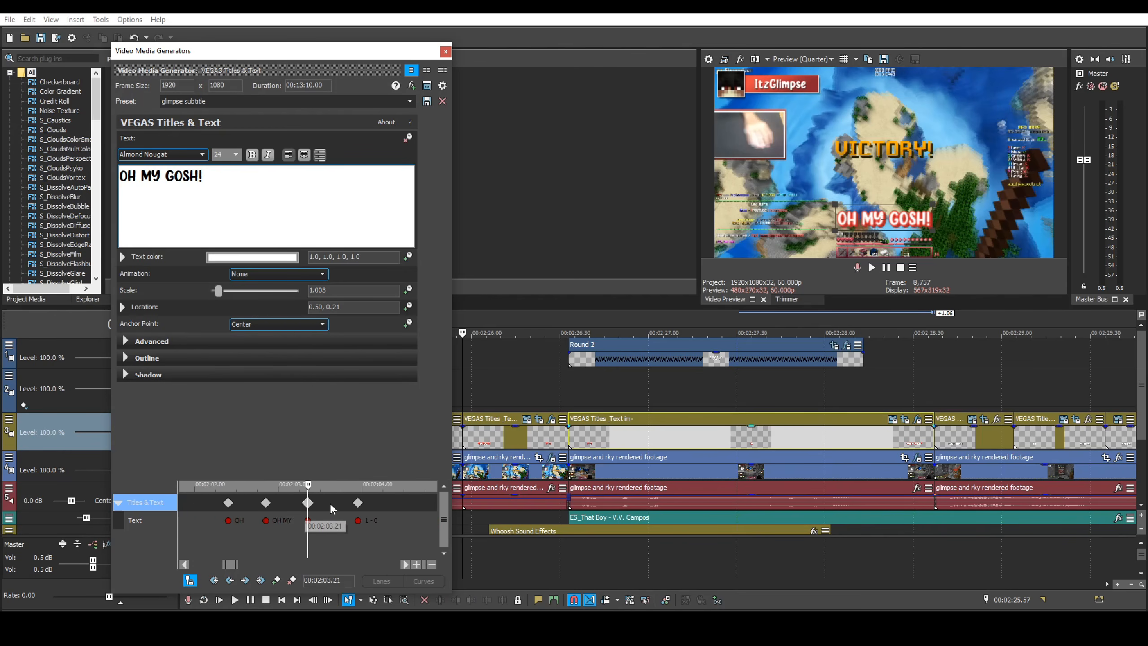
left_click(358, 502)
scroll(360, 528, "up", 3)
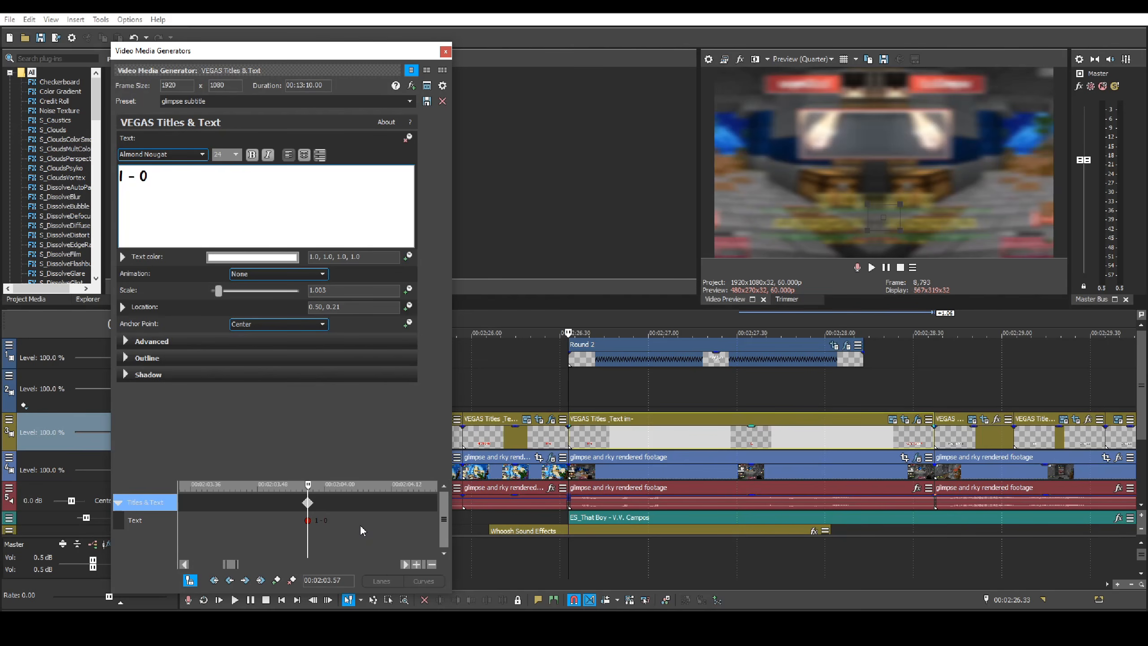
scroll(362, 523, "down", 3)
left_click(348, 503)
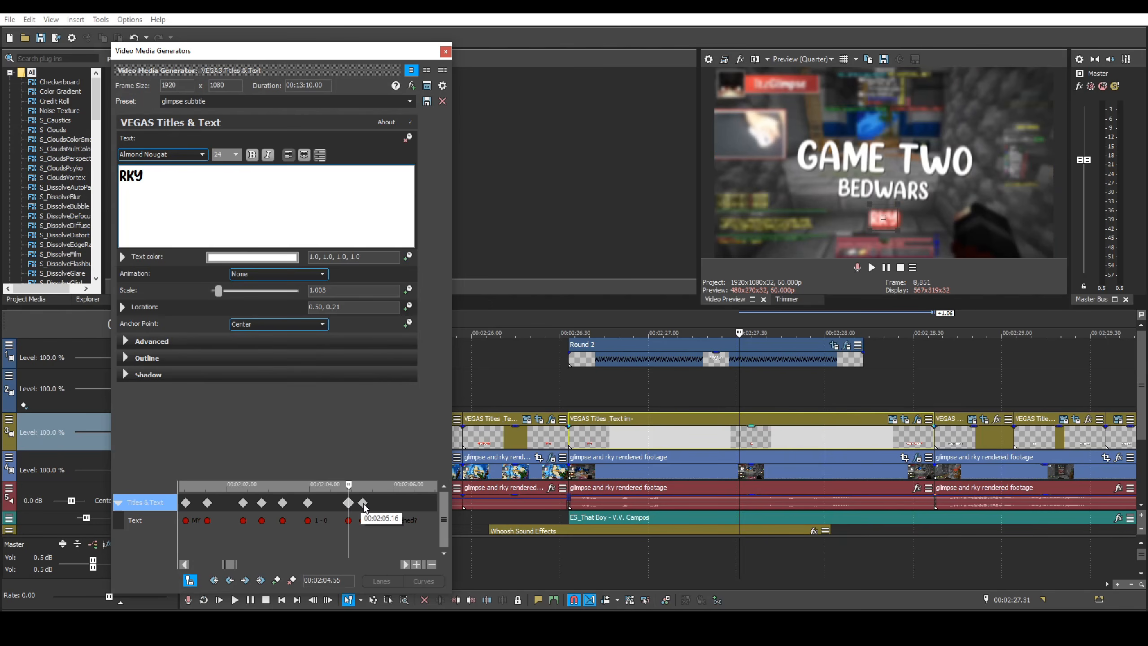
left_click(364, 504)
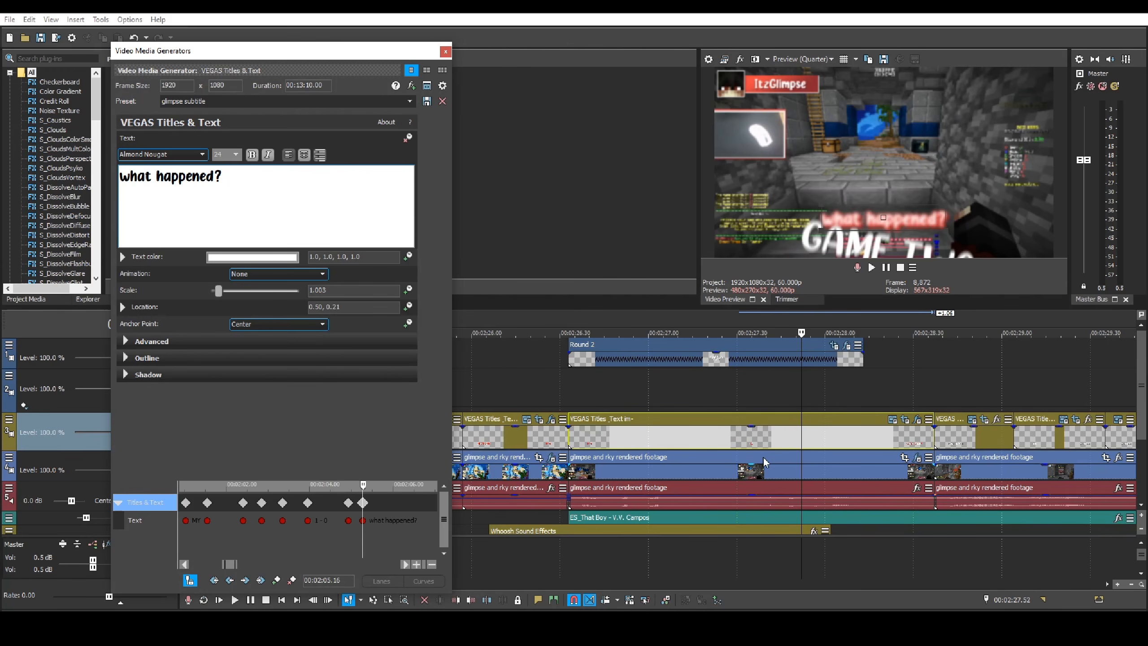
- Copy the footage clip under the extended subtitle and paste only its video effects and effect keyframes onto that subtitle
right_click(769, 475)
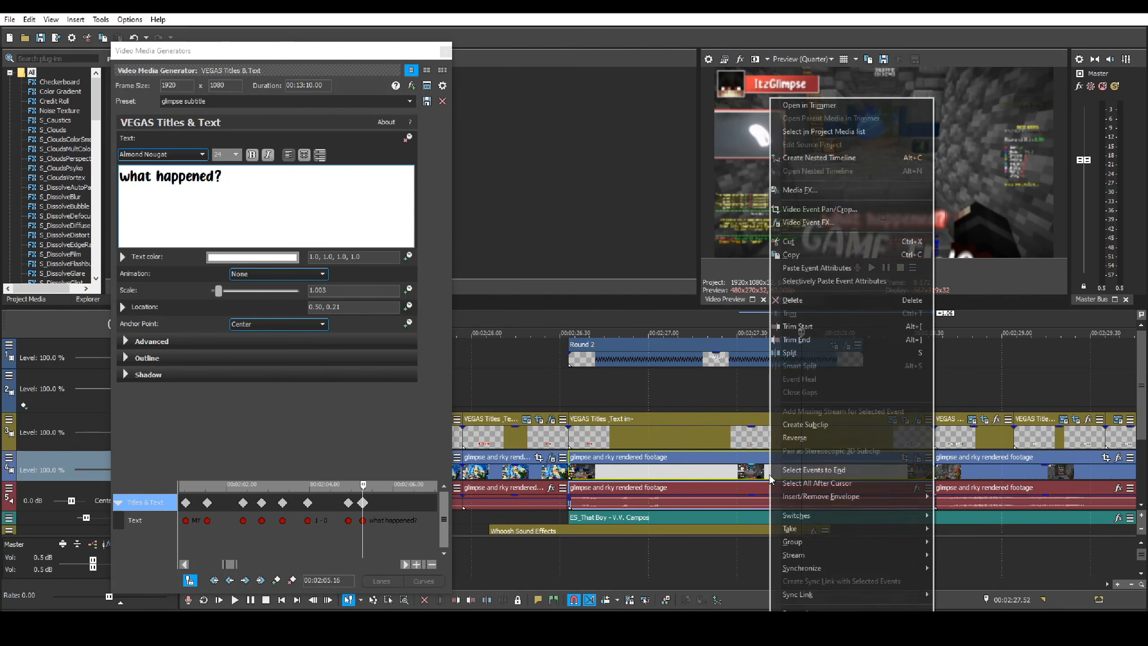
left_click(780, 255)
right_click(766, 442)
left_click(814, 153)
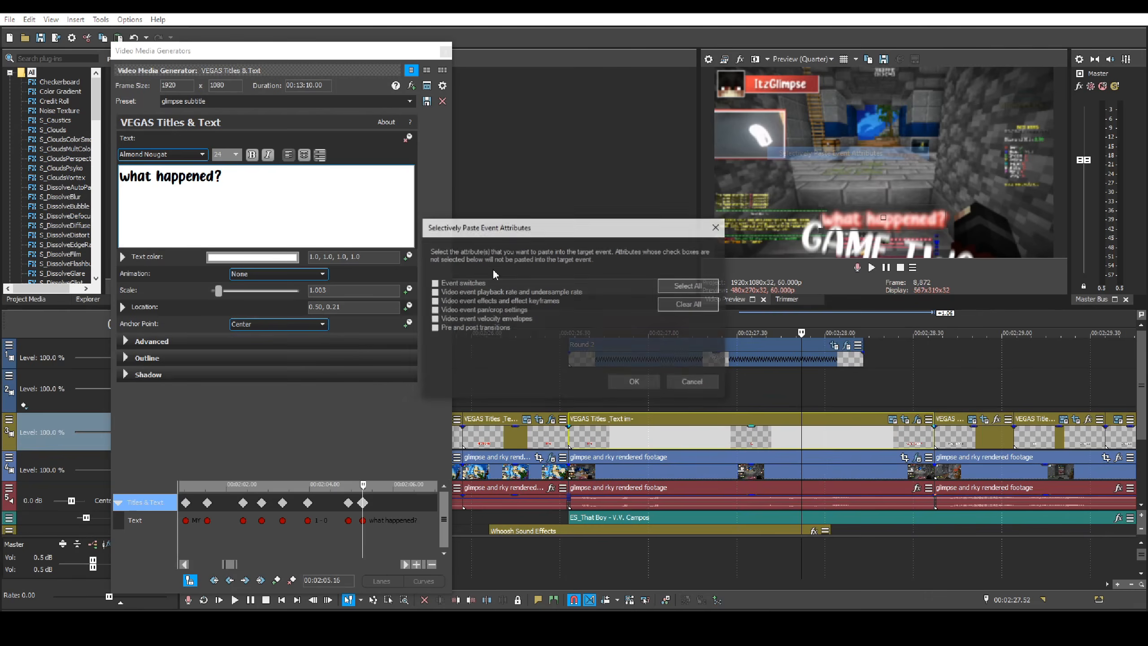
left_click(466, 302)
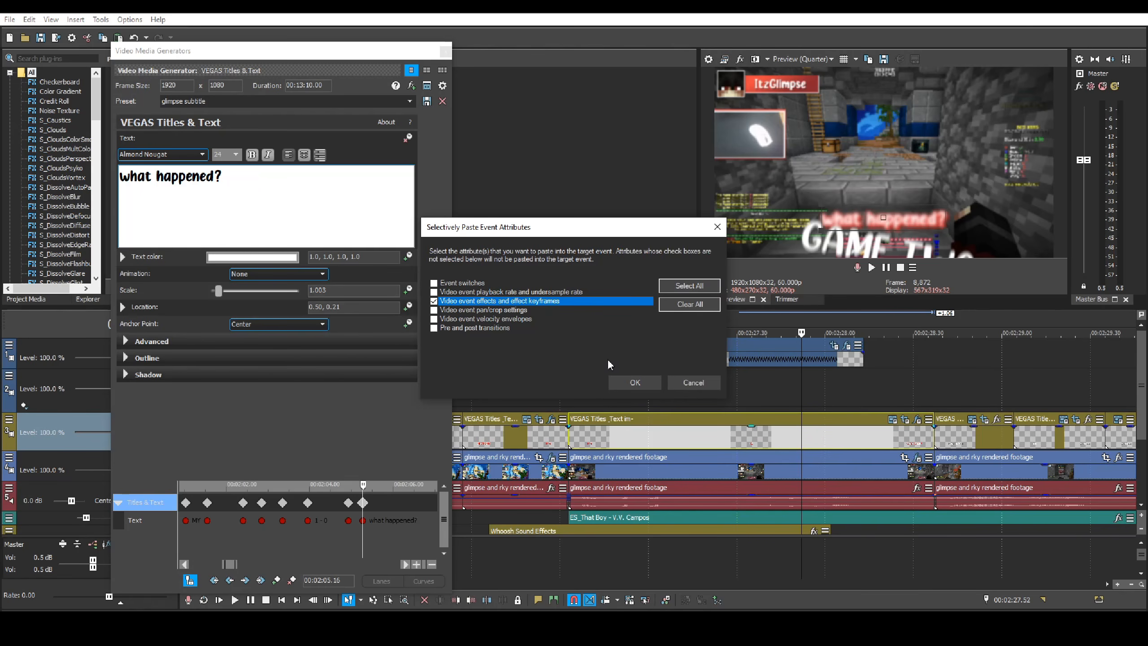
left_click(615, 381)
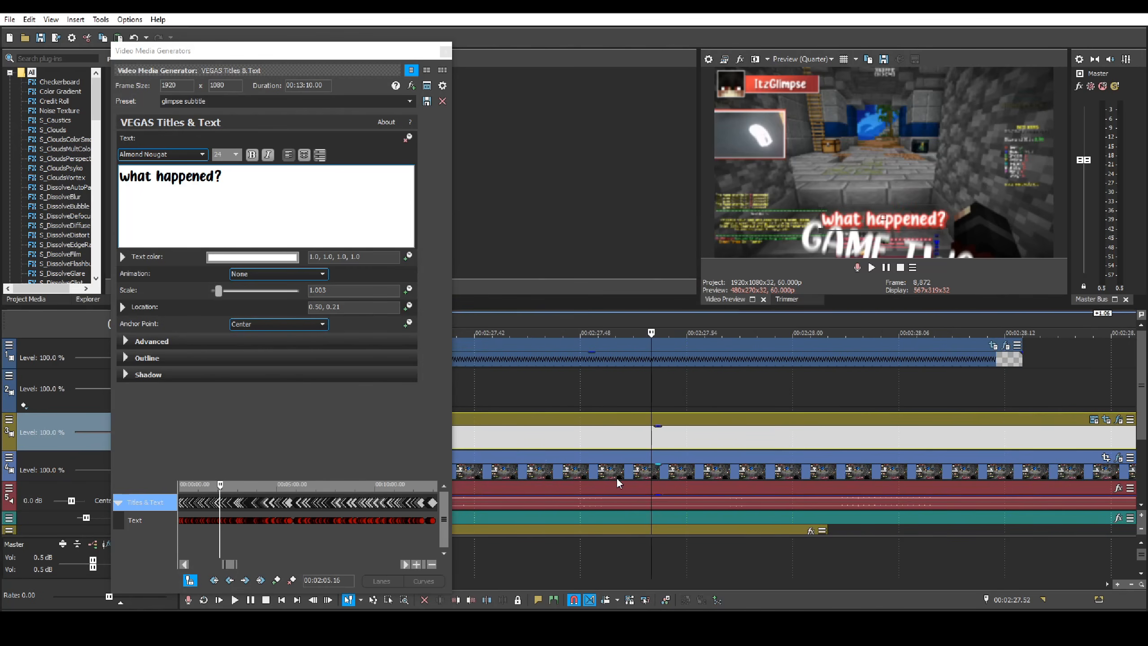
- Split the extended subtitle at the "RKY" text keyframe and at the "what happened?" text keyframe
scroll(290, 518, "up", 10)
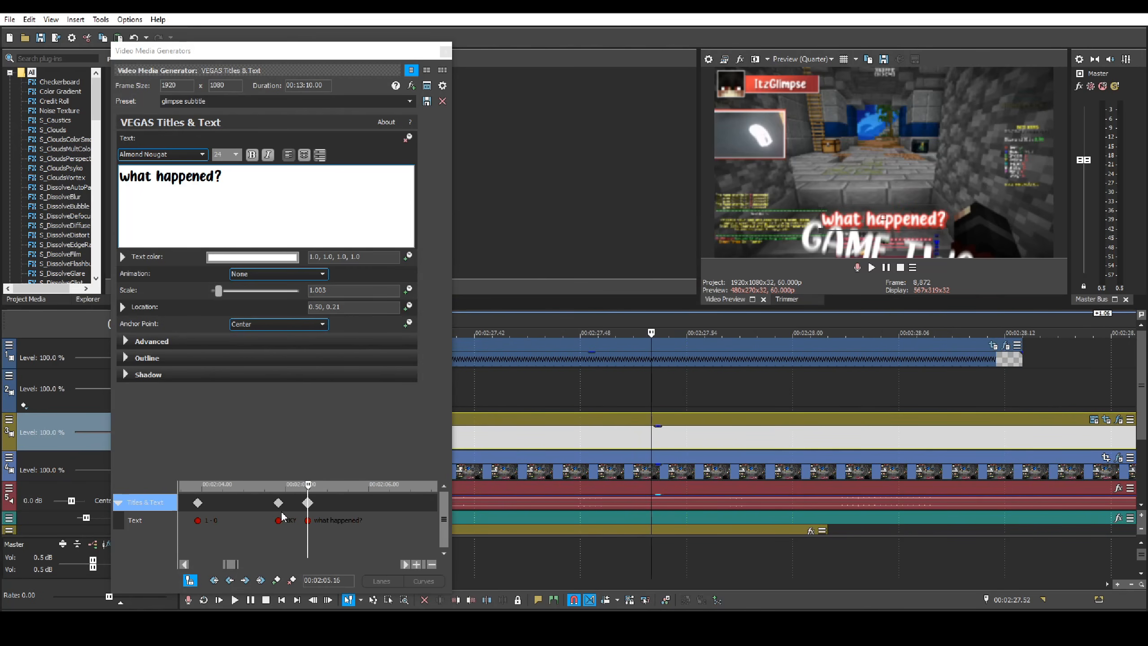
left_click(278, 503)
scroll(362, 520, "down", 10)
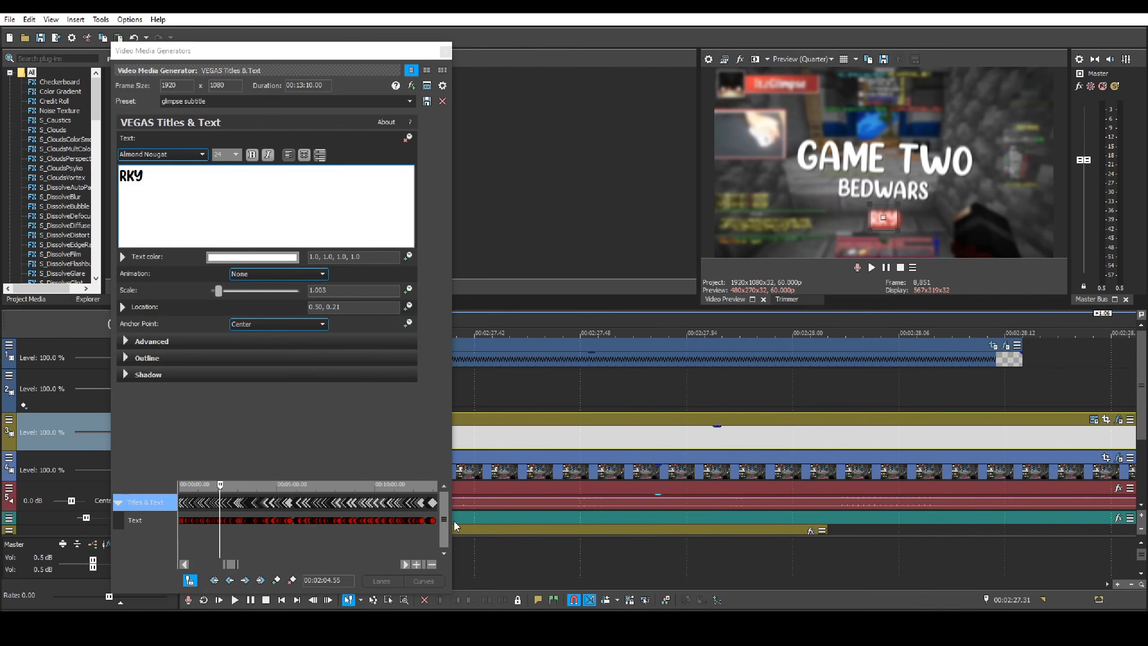
scroll(696, 485, "down", 3)
scroll(321, 548, "up", 10)
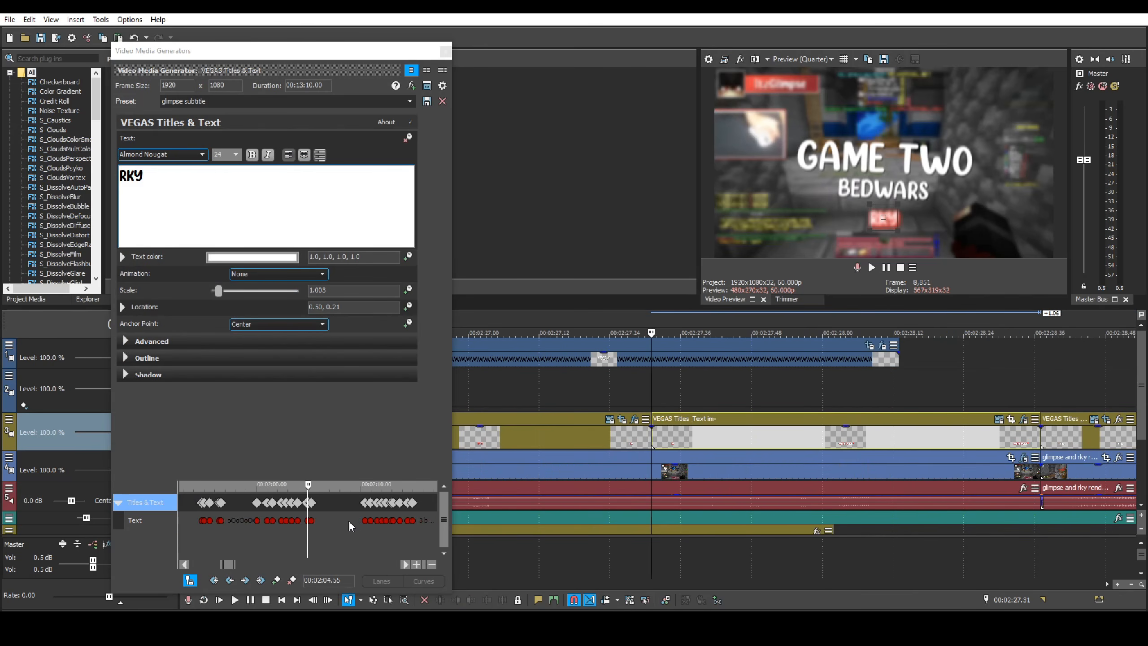
scroll(344, 516, "up", 3)
left_click(338, 502)
key("s")
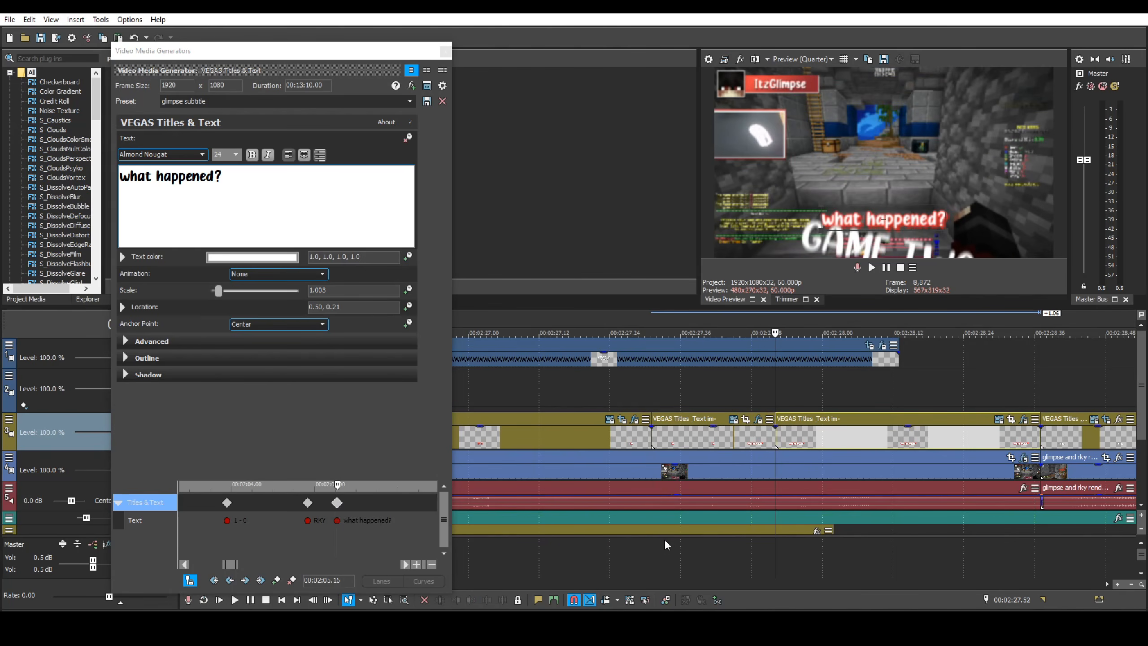
- Copy the "1 - 0" subtitle and paste only its video event pan/crop settings onto the "RKY" and "what happened?" subtitles
scroll(607, 456, "down", 3)
left_click(561, 443)
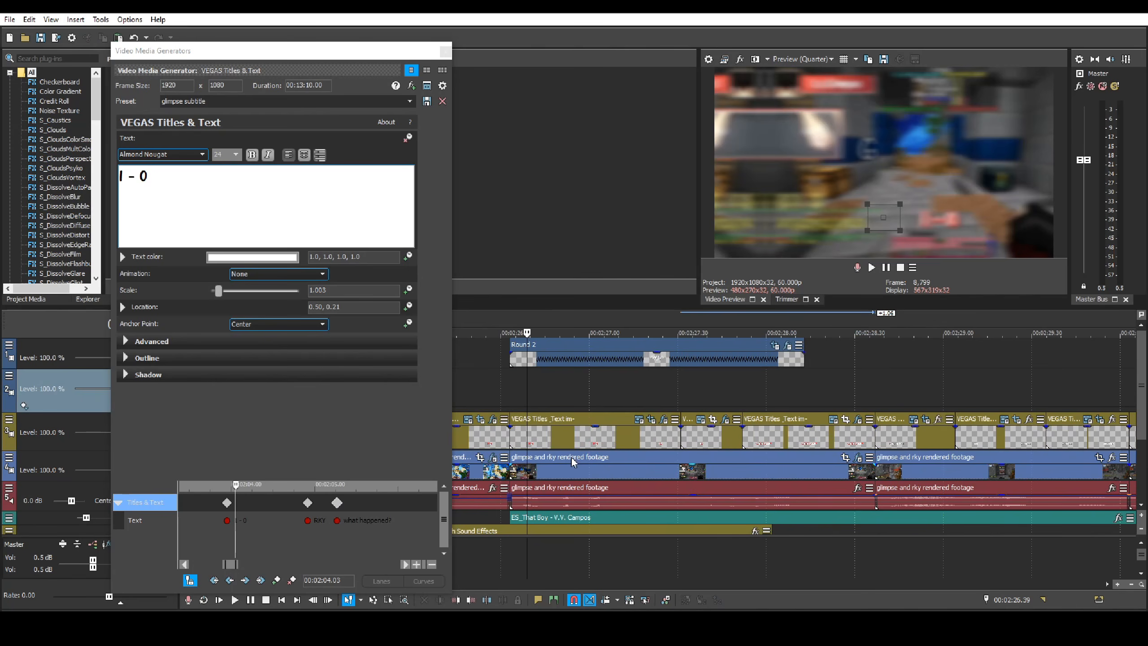
right_click(579, 445)
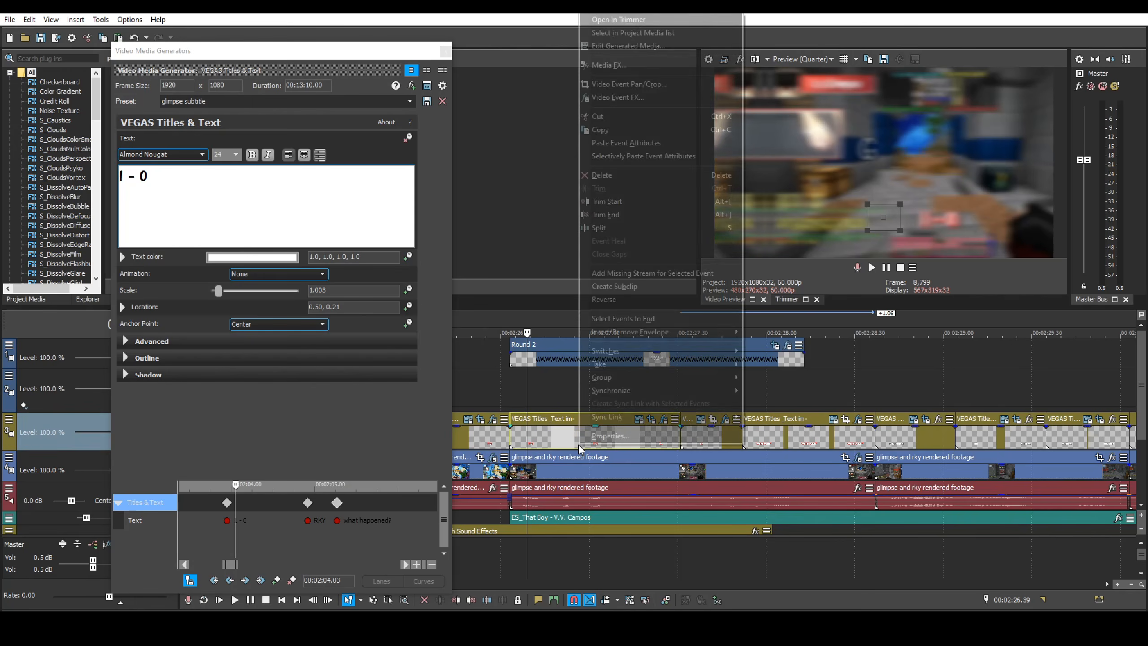
left_click(600, 130)
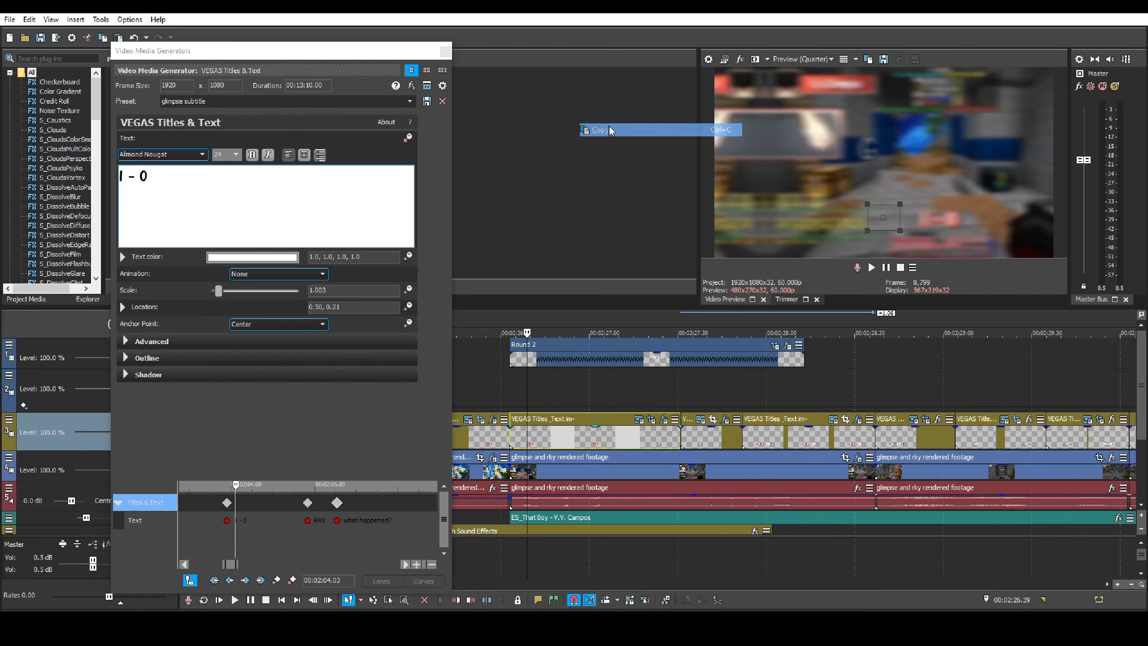
left_click(688, 442)
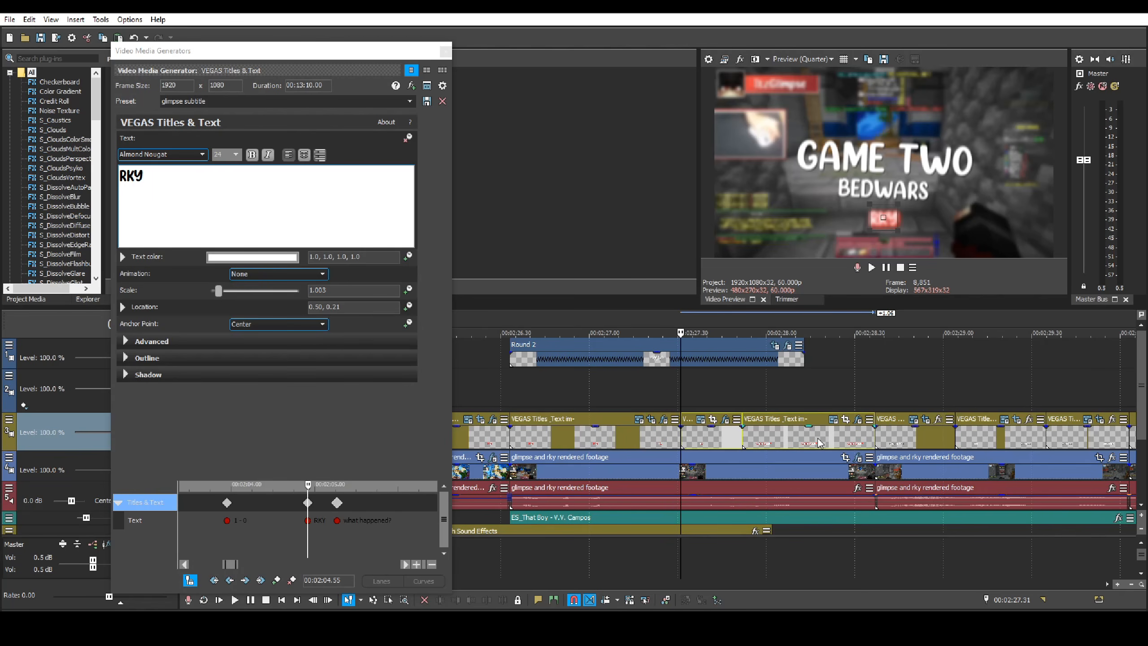
right_click(831, 443)
left_click(835, 155)
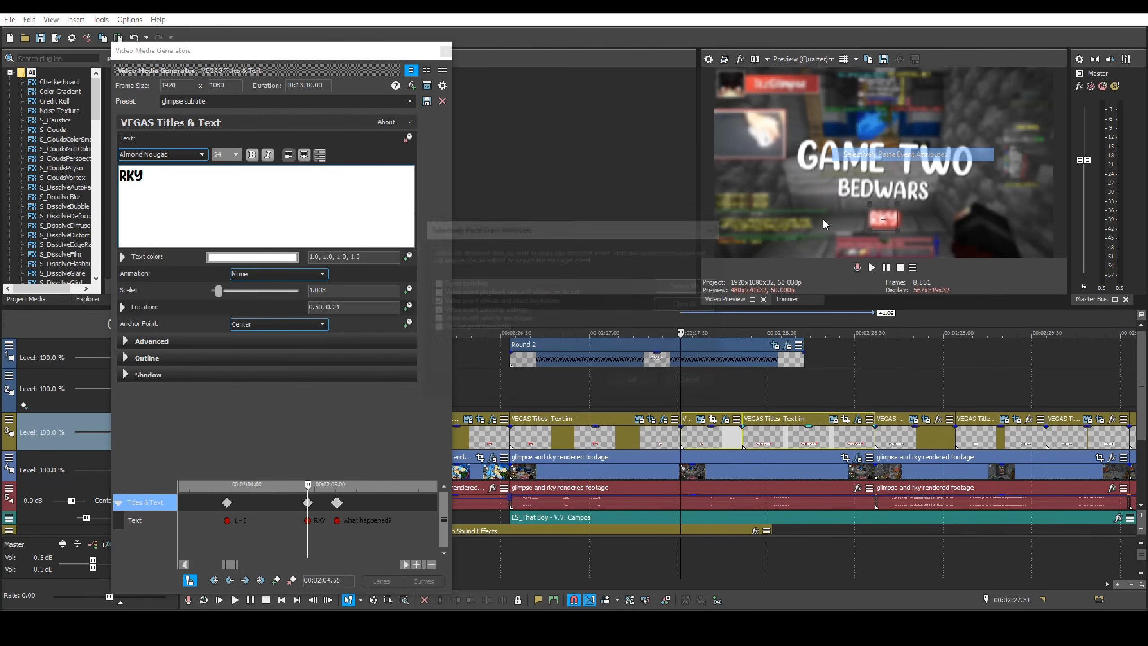
left_click(466, 302)
left_click(474, 311)
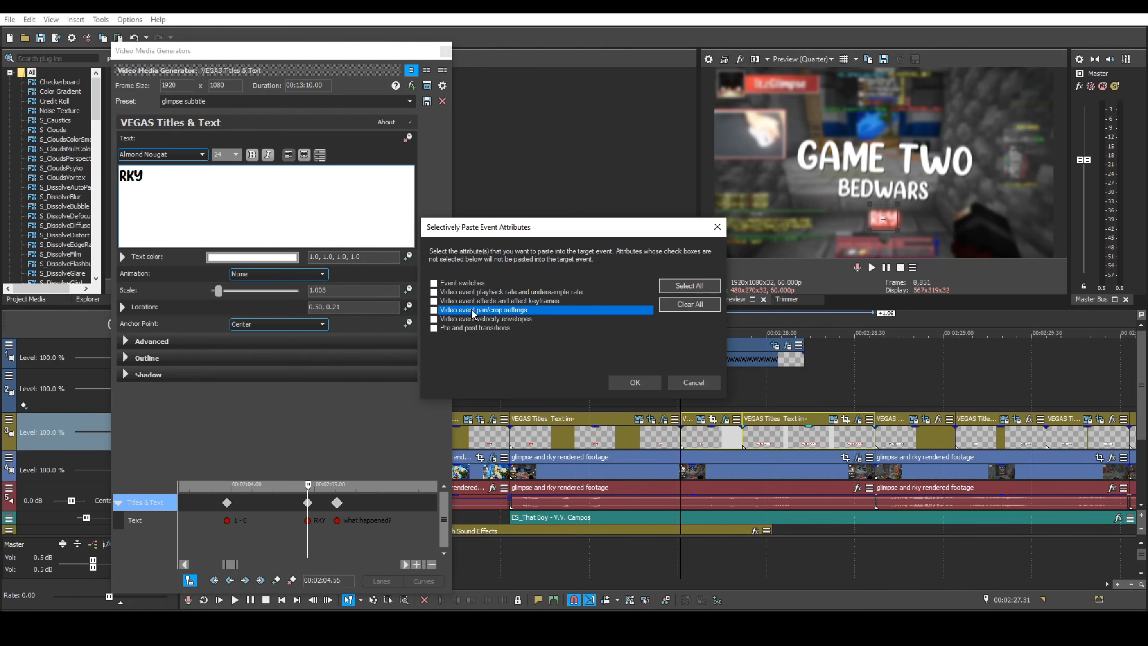
left_click(638, 385)
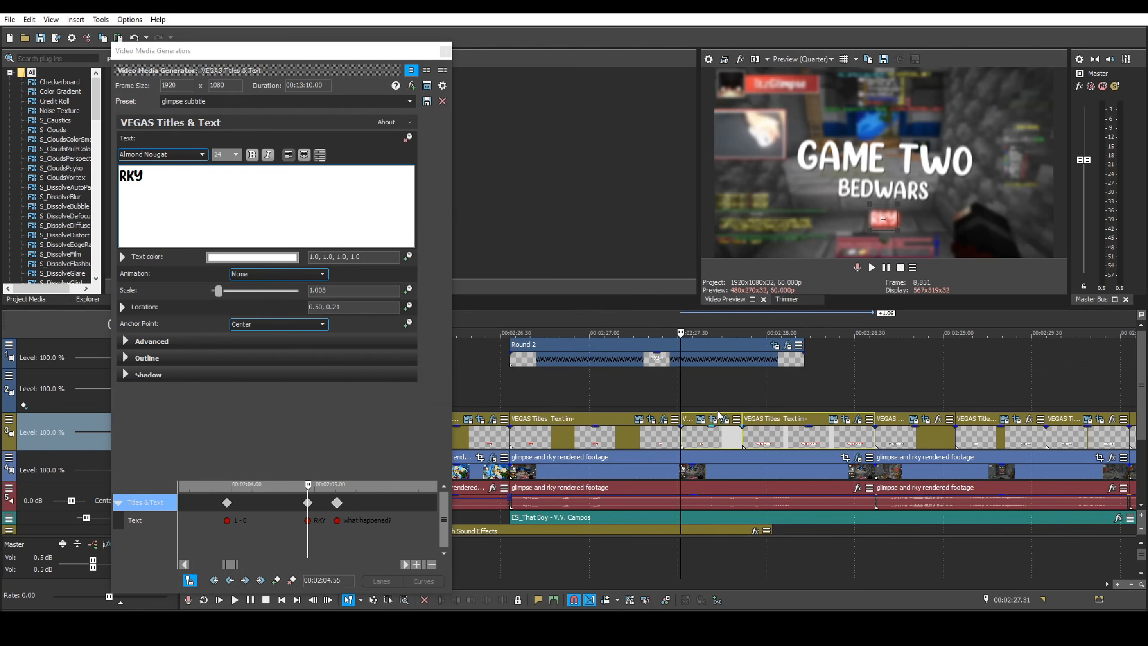
- Play back the "RKY" and "what happened?" subtitles over the title section to about 00:02:29.21
left_click(658, 394)
key("space")
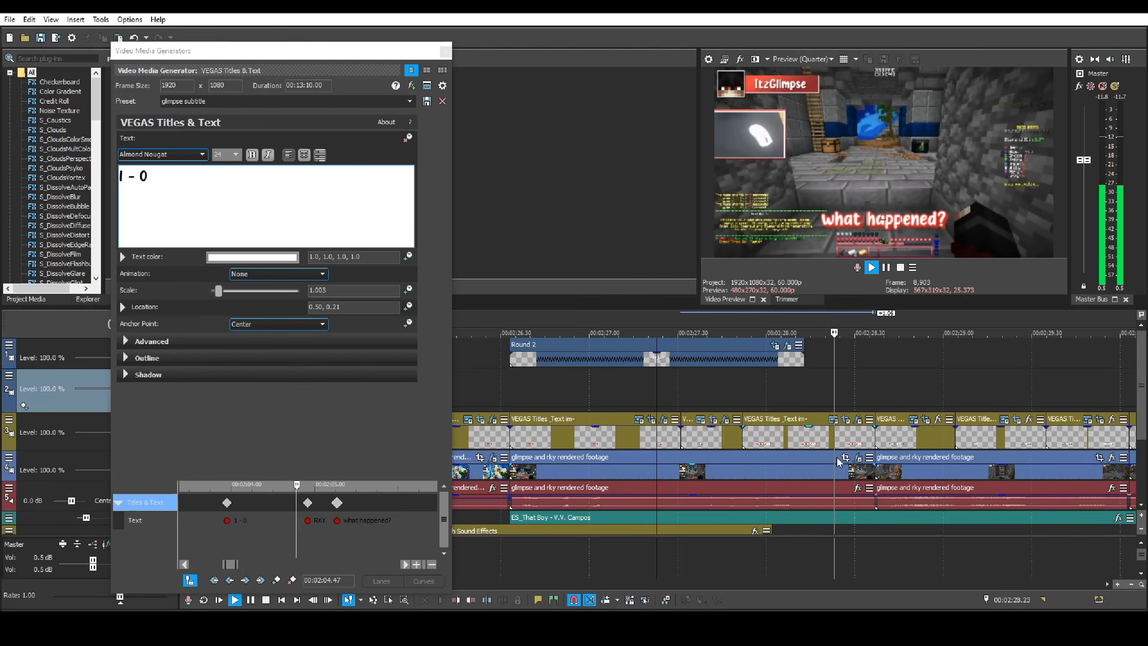
key("space")
key("space")
key("space")
key("space")
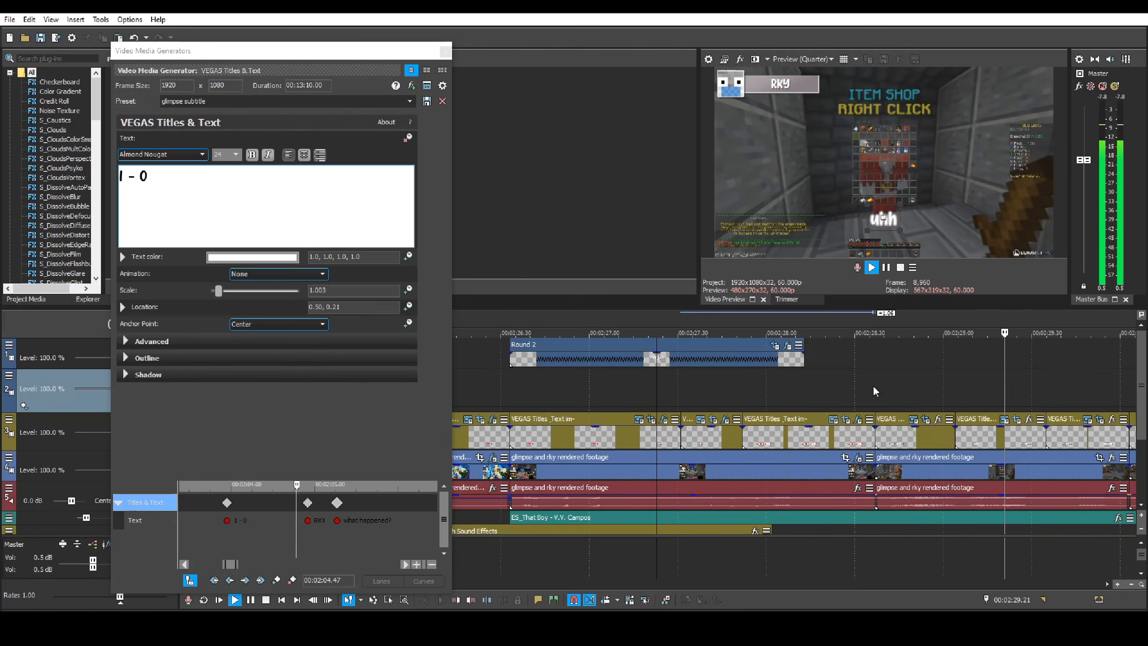
key("space")
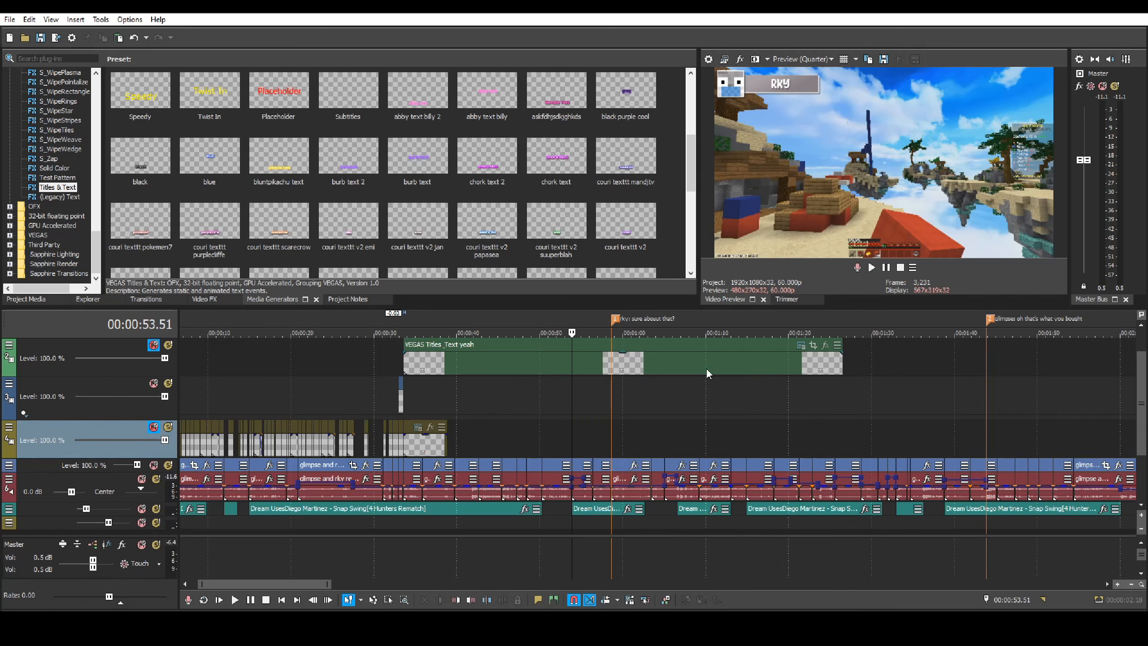
- Locate the overlay footage clip on the top video track and examine the start of it and the main footage clip beneath
scroll(1109, 402, "up", 1)
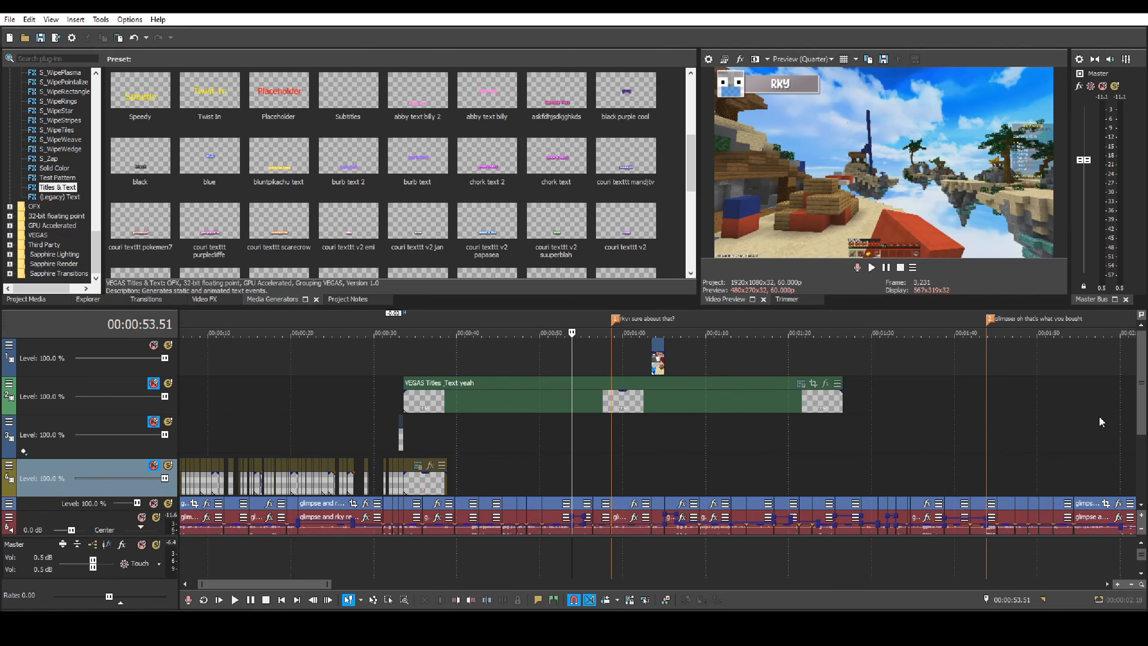
left_click(654, 365)
scroll(861, 570, "up", 9)
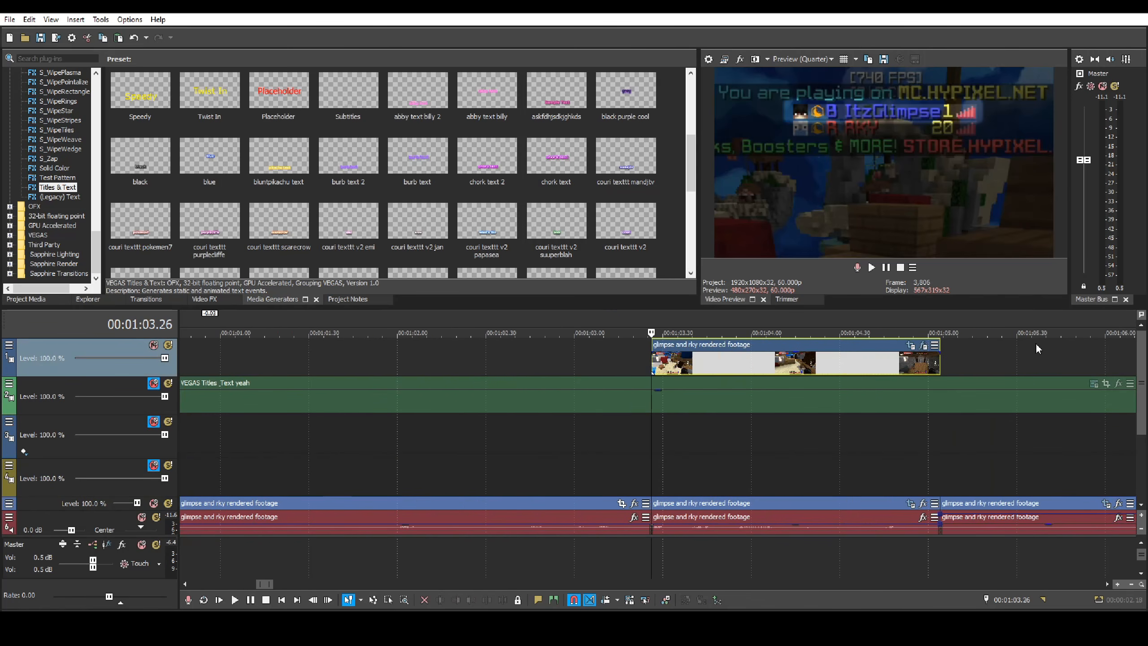
left_click_drag(652, 458, 651, 457)
left_click(707, 503)
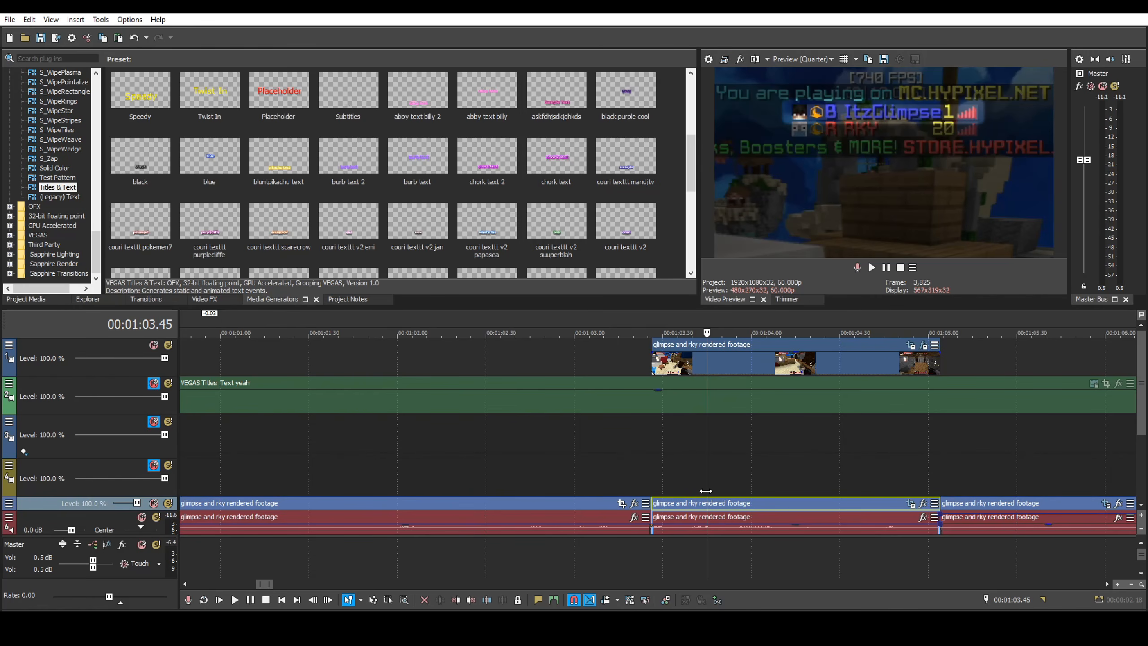
left_click_drag(707, 490, 675, 485)
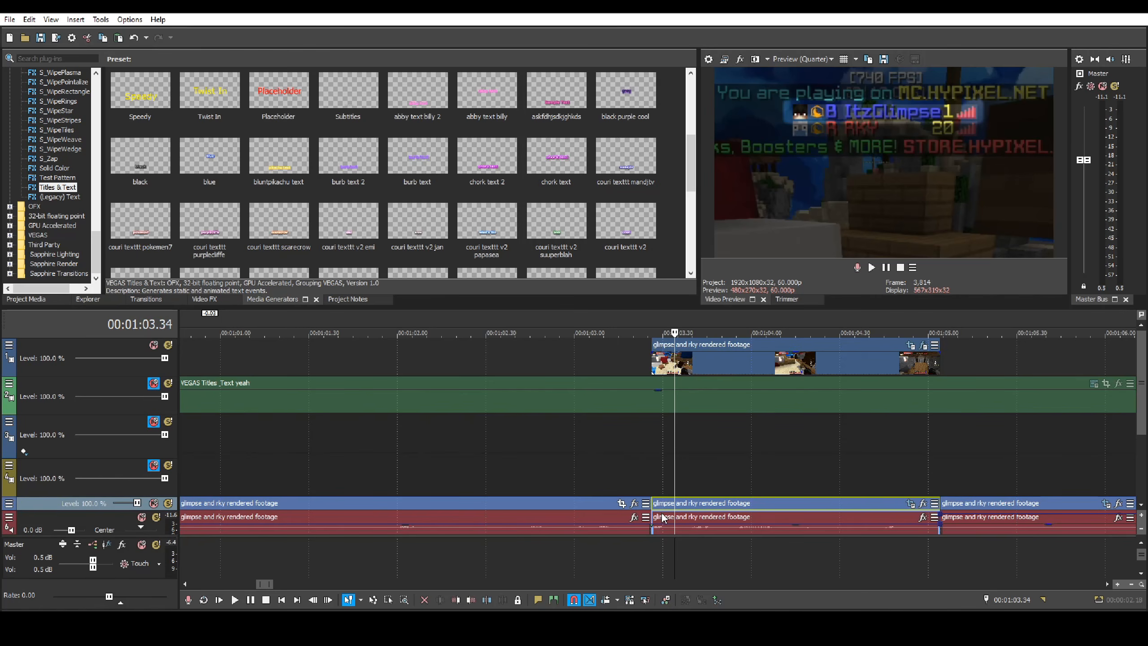
key("Left")
key("Left")
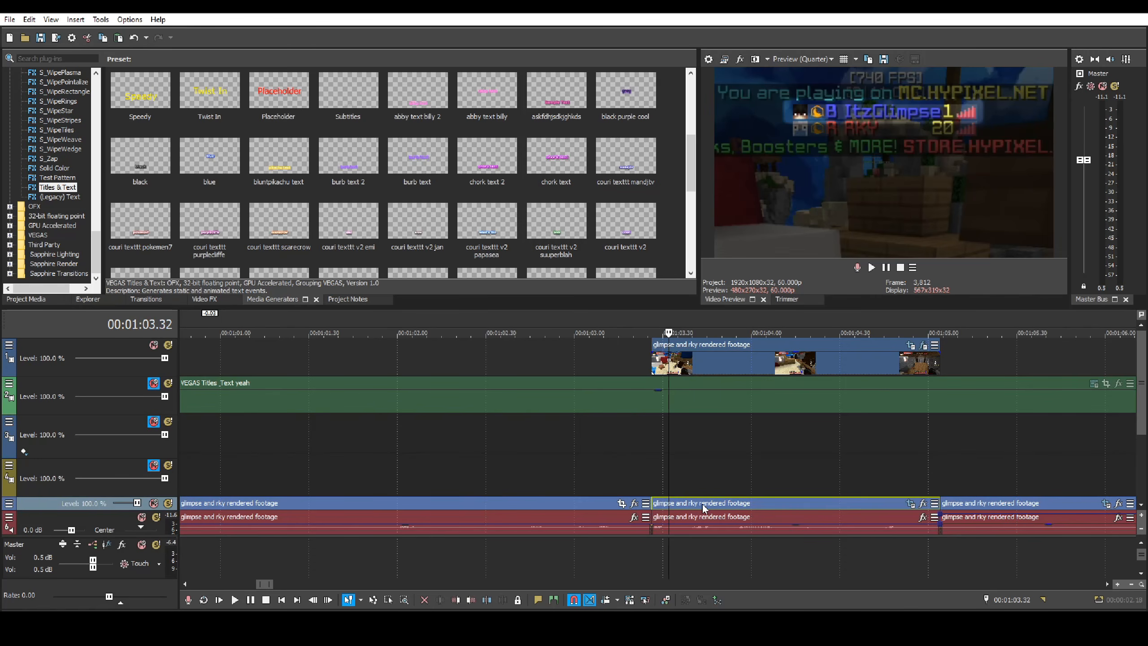
- Try placing a copy of the main footage clip on the empty video track under the subtitle, and undo it
left_click_drag(704, 507, 701, 436)
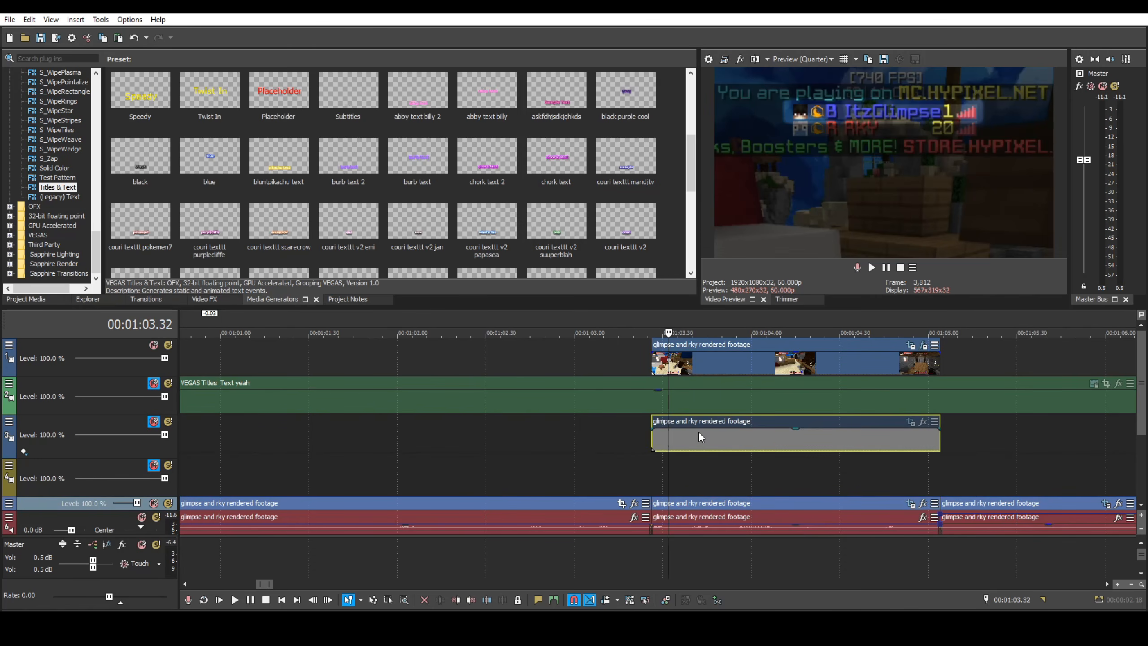
left_click(645, 446)
left_click(693, 445)
key("ctrl+z")
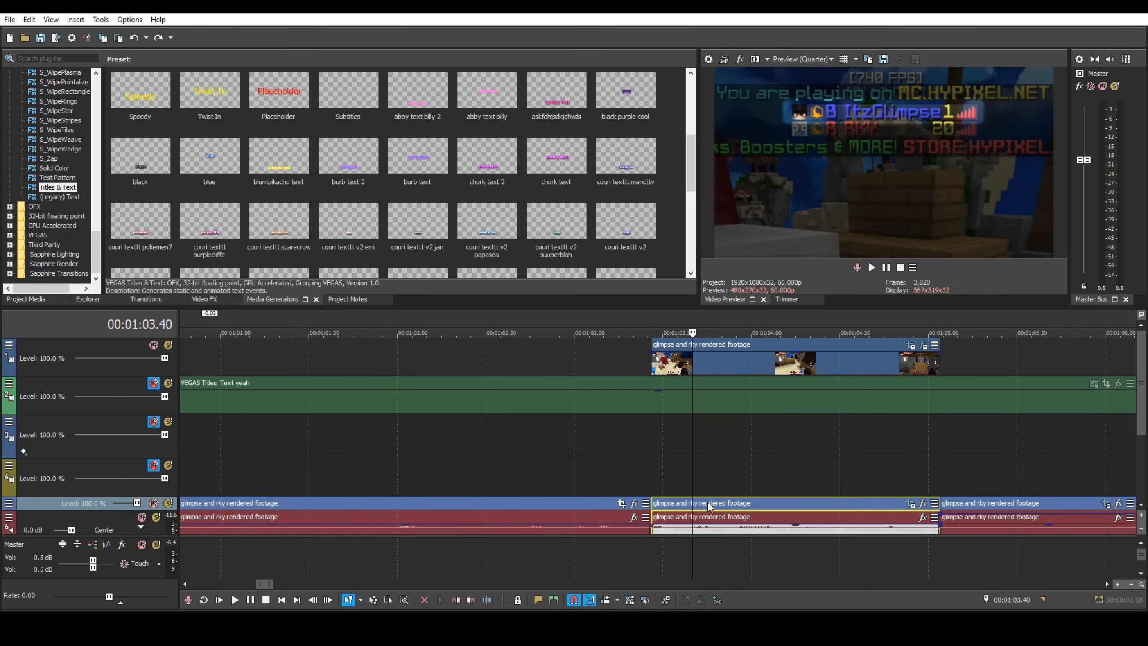
- Preview the darkened scoreboard section of the footage beneath the overlay clip
left_click(712, 534)
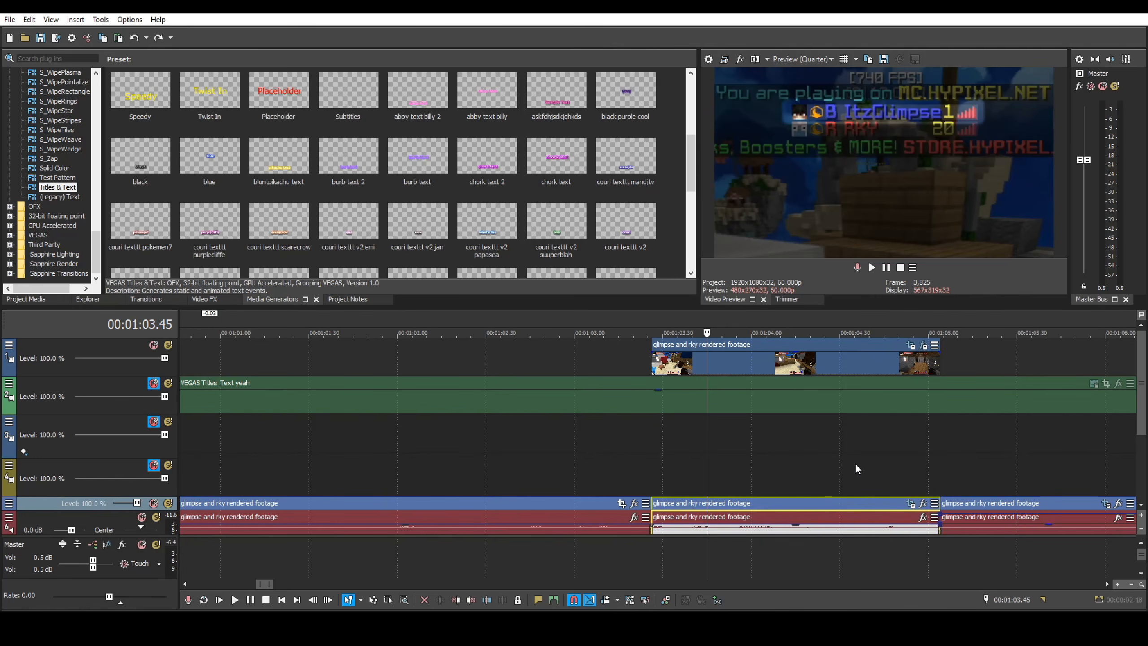
left_click(752, 507)
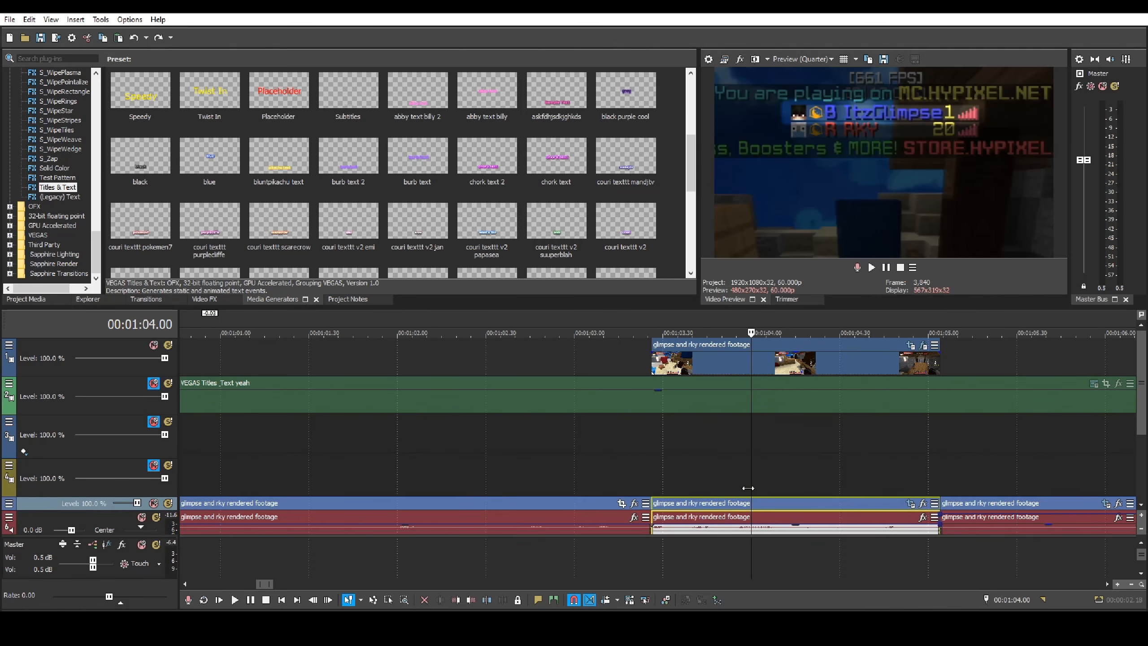
left_click(728, 504)
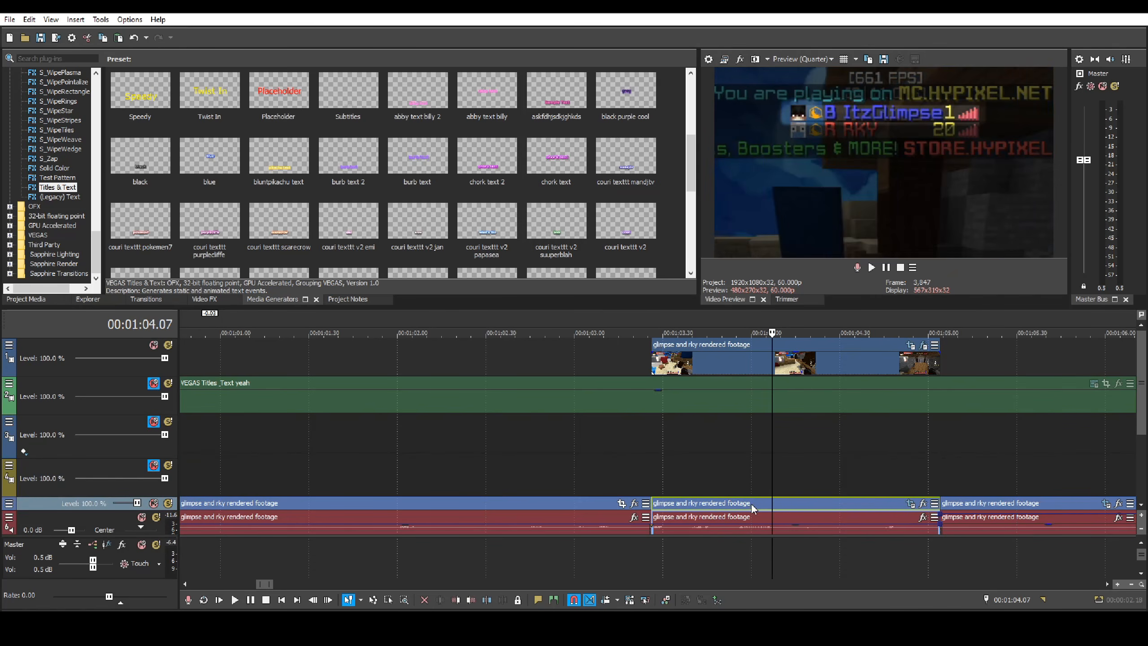
key("space")
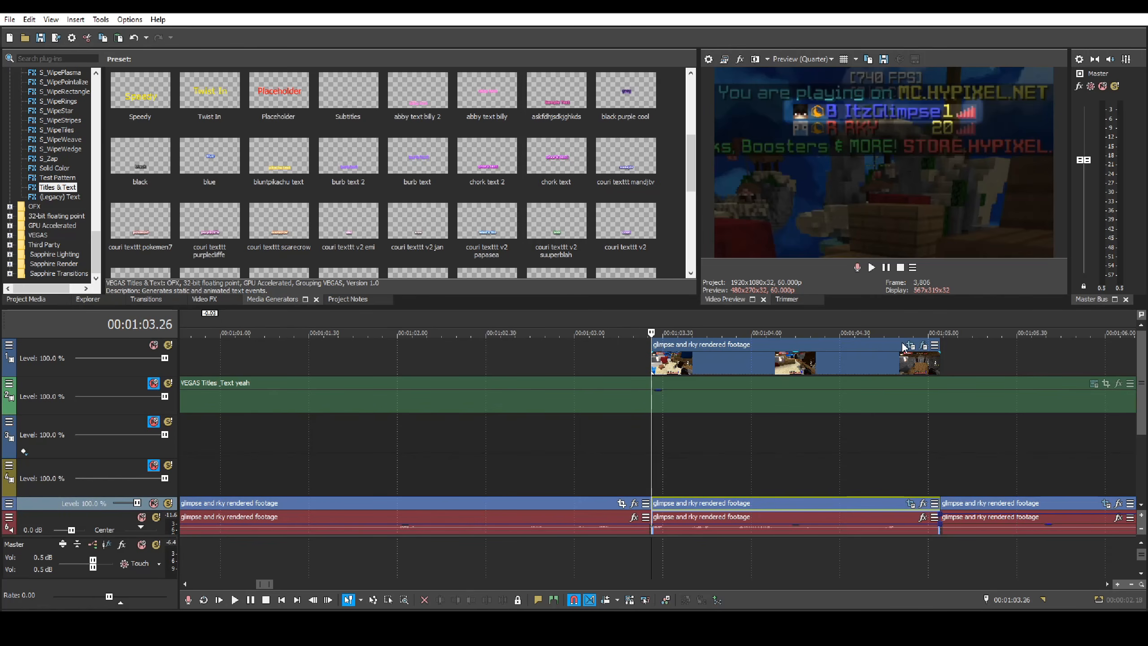
- Open the overlay clip's video effects and compare the picture with Brightness and Contrast switched off and on
left_click(923, 346)
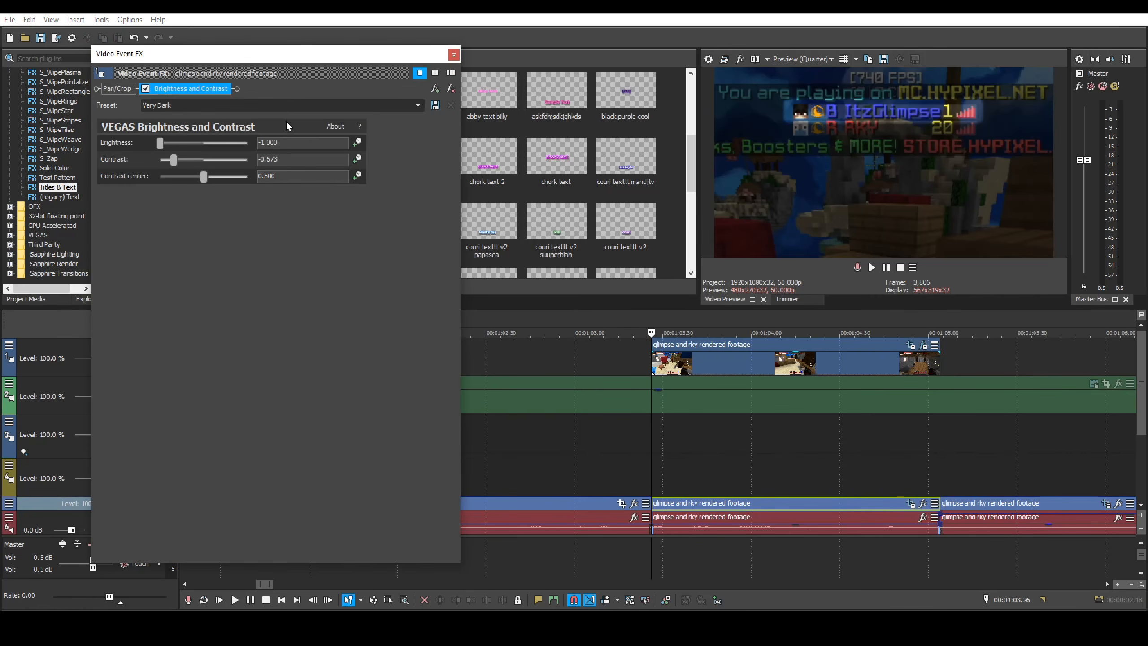
left_click(146, 89)
left_click(145, 89)
left_click(145, 89)
left_click(145, 89)
- Open the overlay clip's pan/crop settings and examine the mask around the first player's scoreboard row
left_click(911, 345)
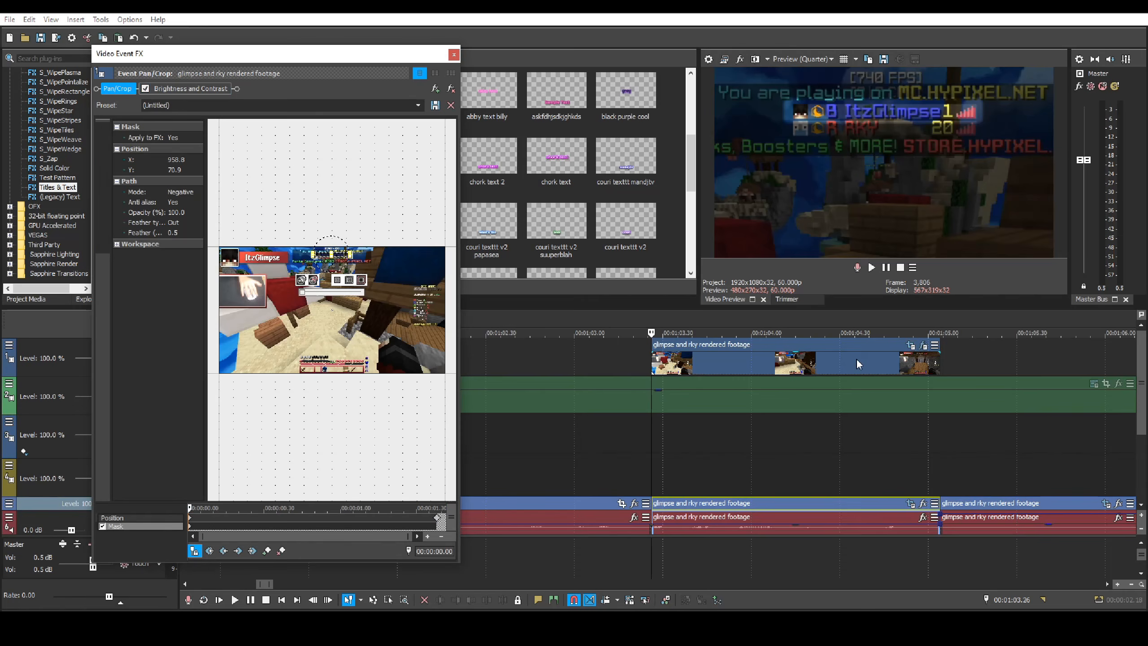
scroll(382, 289, "up", 7)
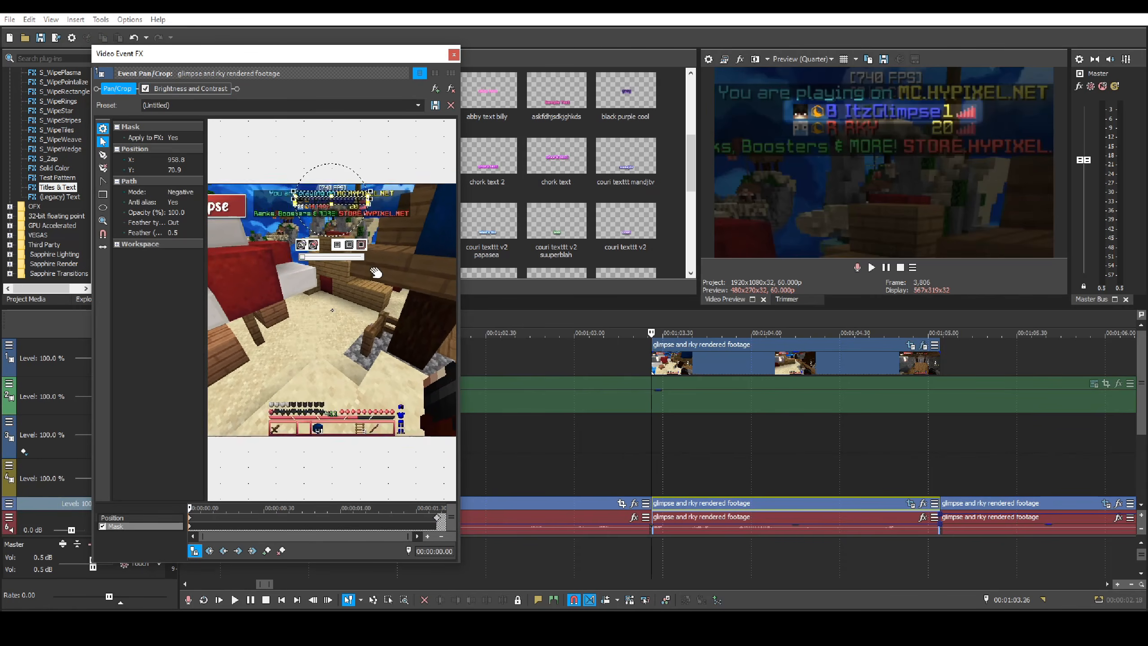
left_click_drag(361, 219, 370, 327)
scroll(356, 298, "up", 1)
scroll(356, 298, "up", 4)
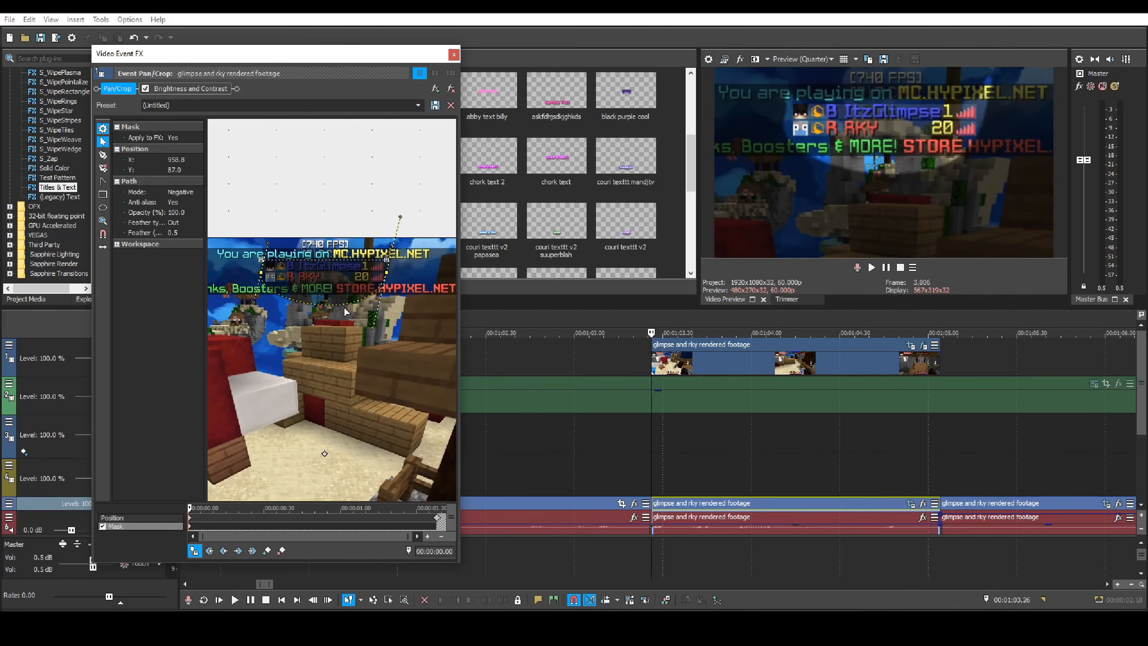
key("ctrl+z")
left_click_drag(324, 272, 315, 340)
scroll(315, 340, "up", 1)
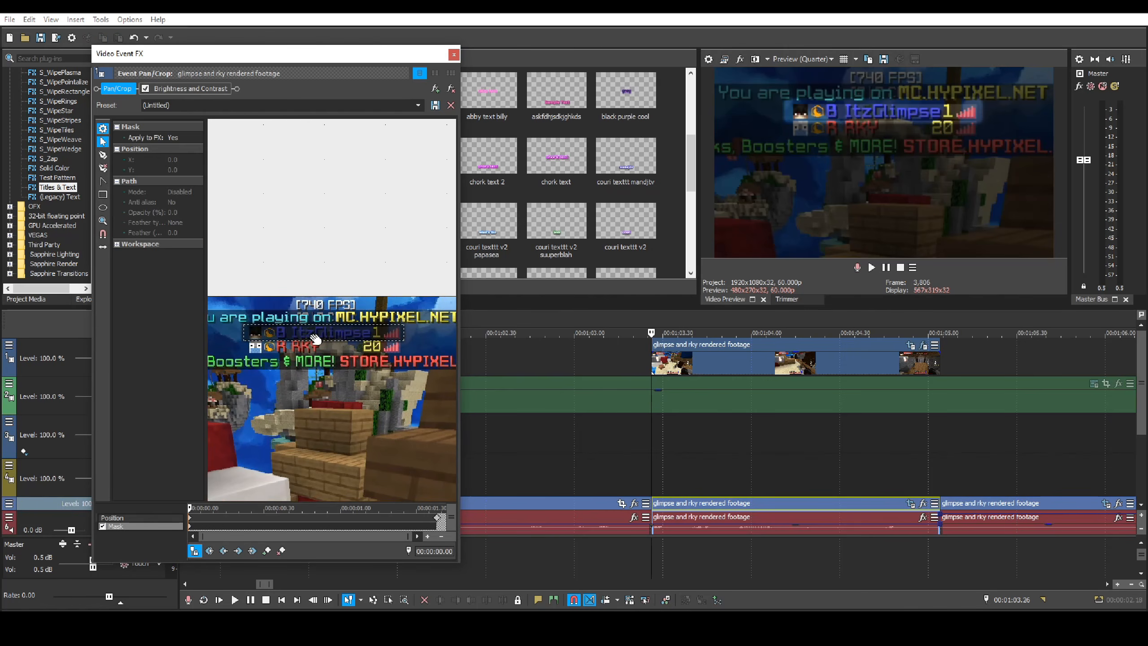
left_click_drag(372, 374, 368, 361)
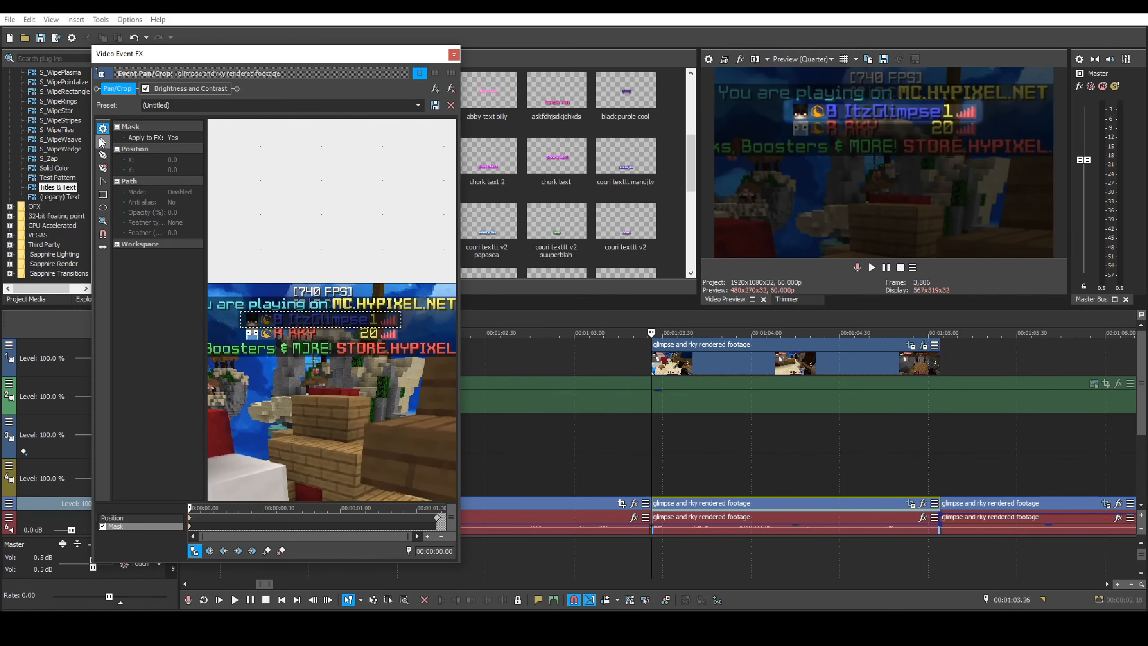
- Select the scoreboard-row mask with the Normal Edit Tool, try its path mode as Positive, and return it to Negative
left_click(102, 143)
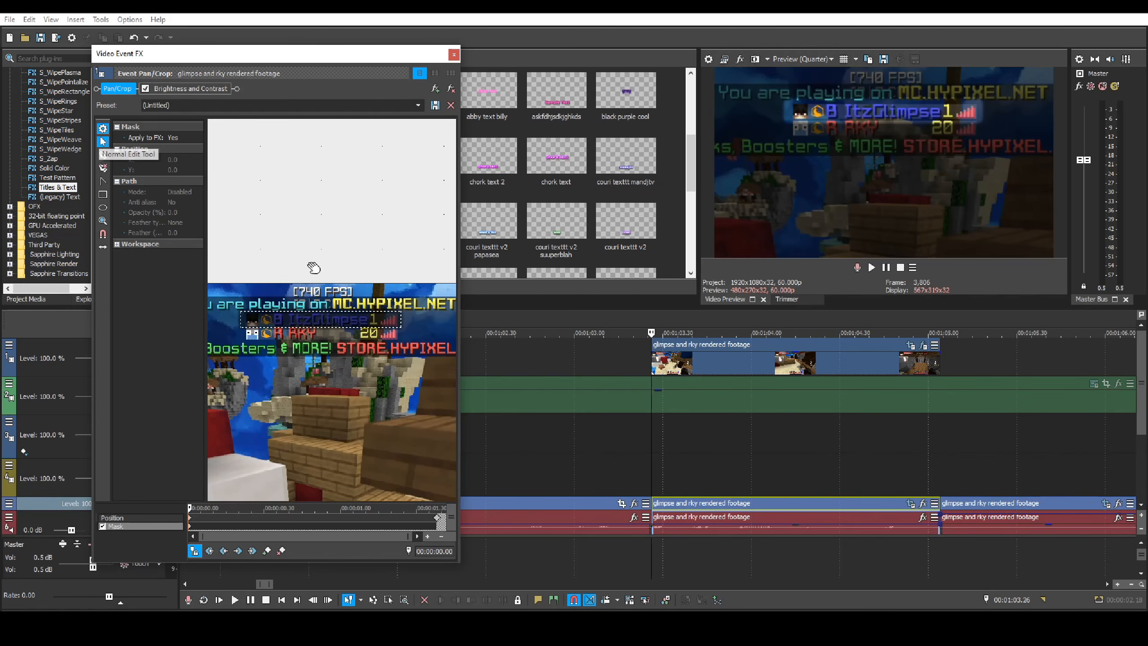
left_click(301, 332)
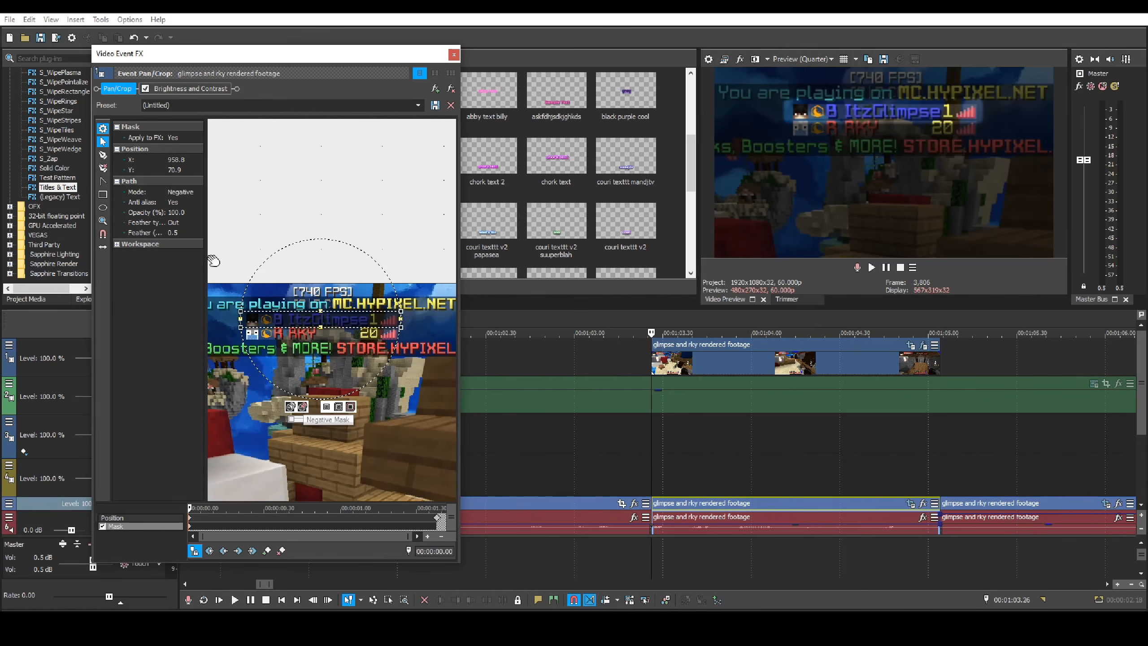
left_click(179, 192)
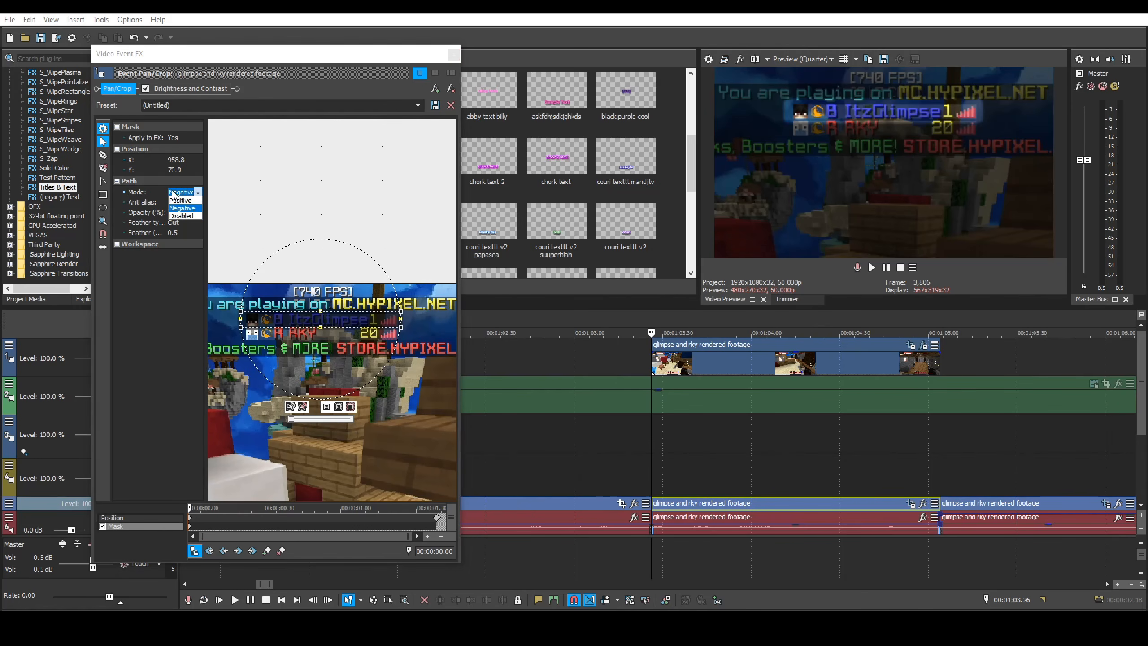
left_click(183, 209)
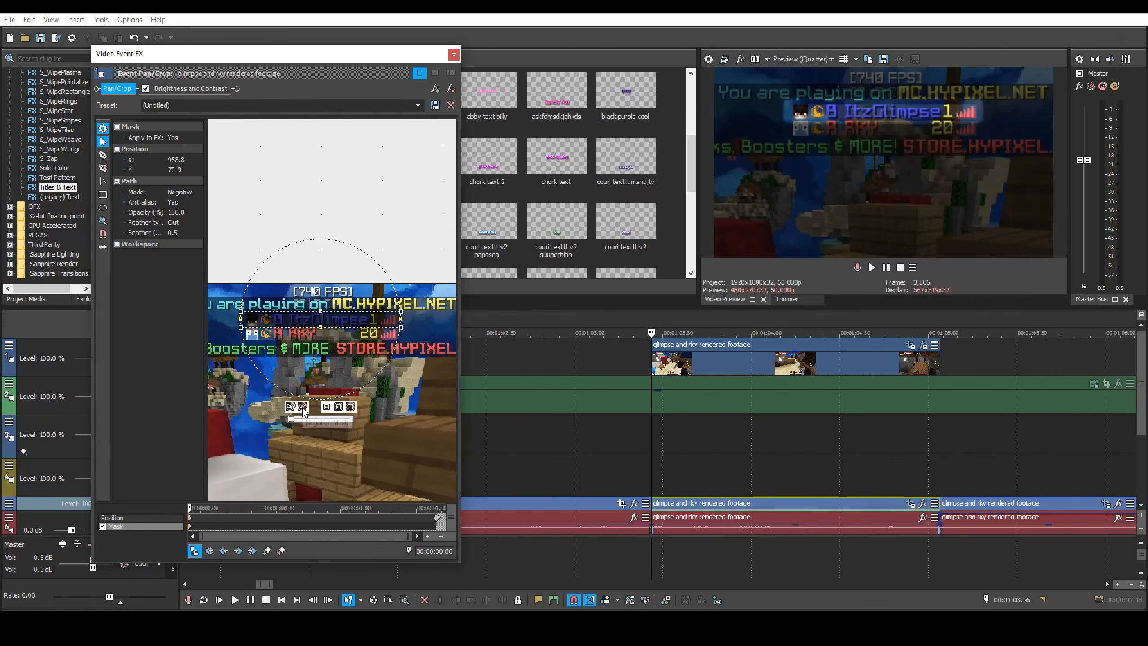
left_click(291, 407)
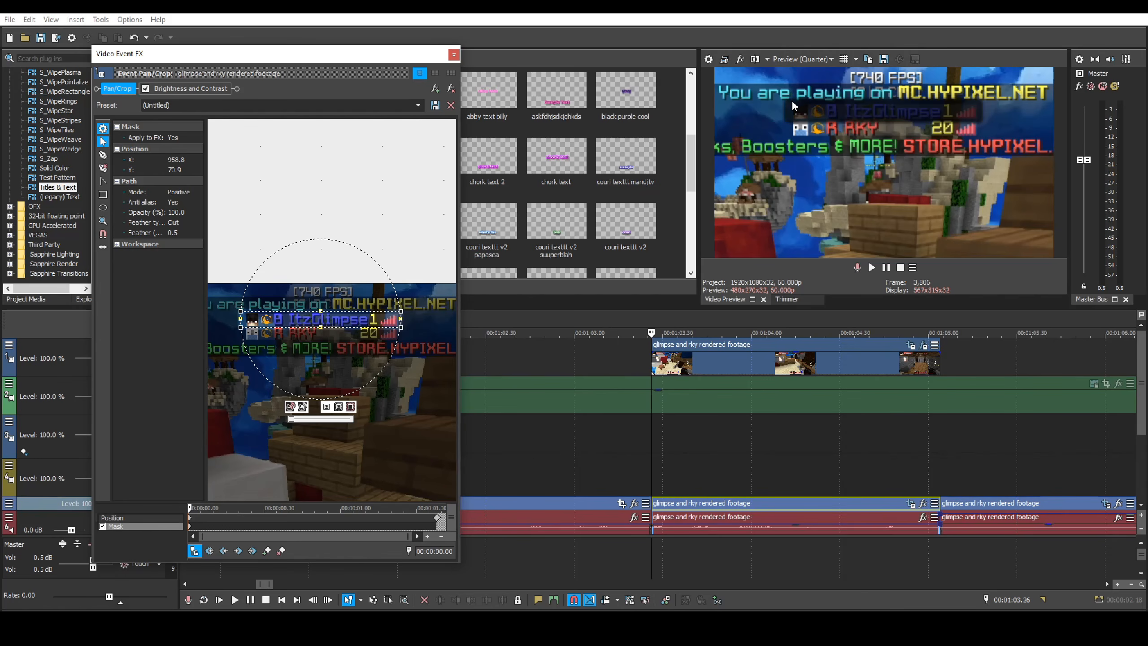
left_click(307, 407)
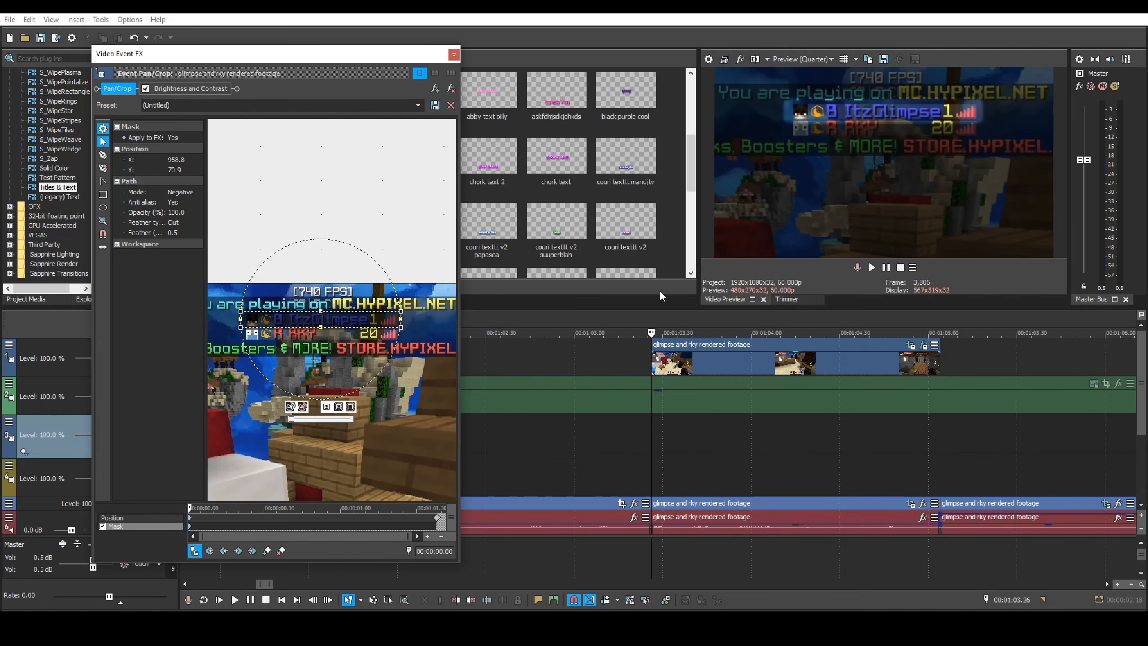
- Copy the overlay clip, paste its event attributes onto the main footage clip below, and mute the overlay track
left_click(671, 367)
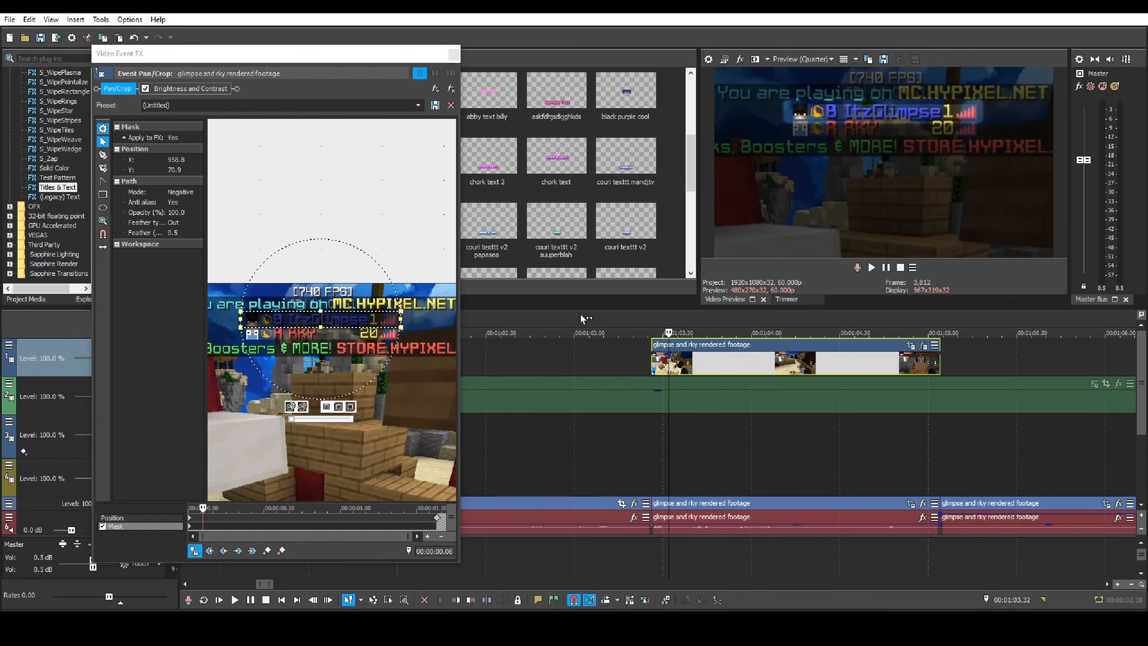
right_click(691, 366)
left_click(705, 256)
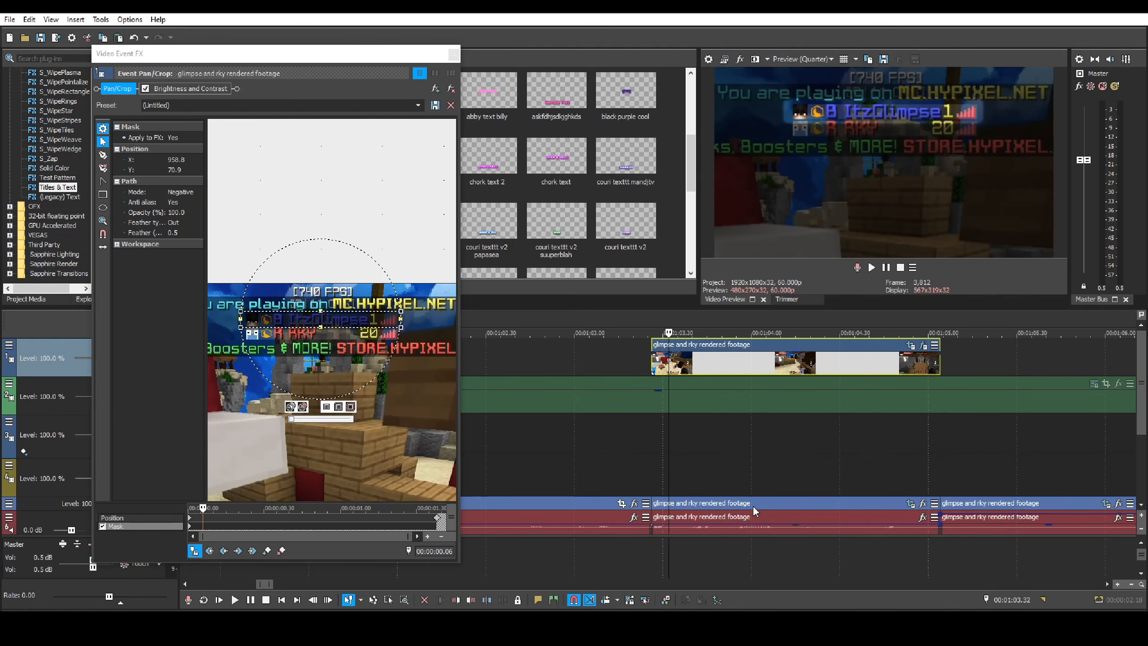
right_click(754, 510)
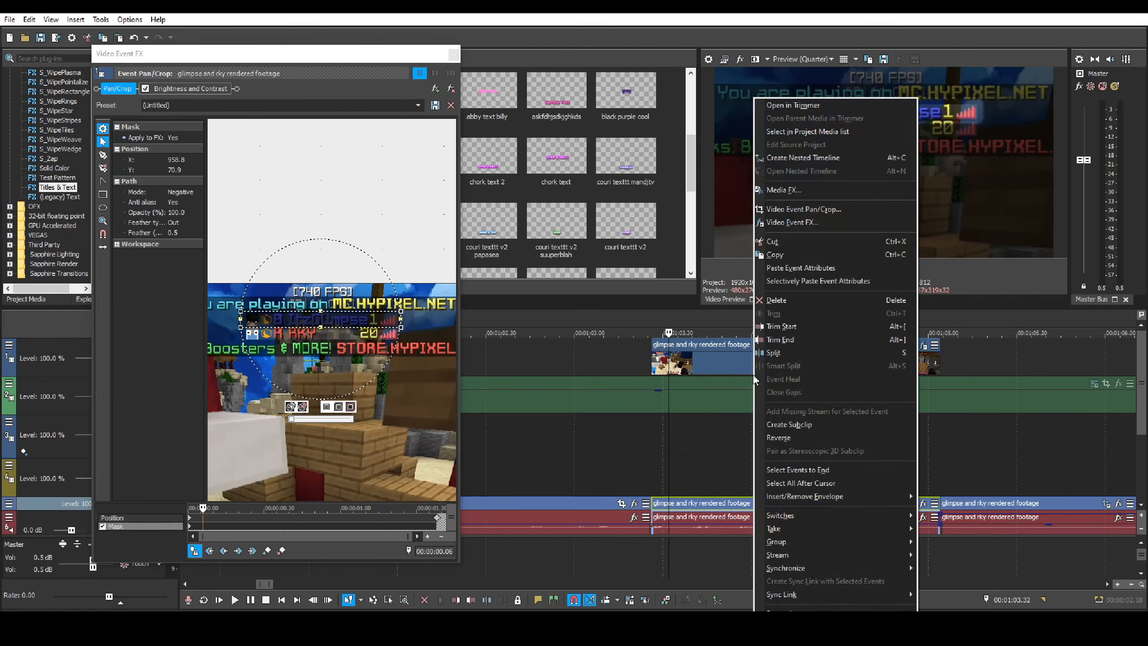
left_click(784, 268)
left_click(455, 55)
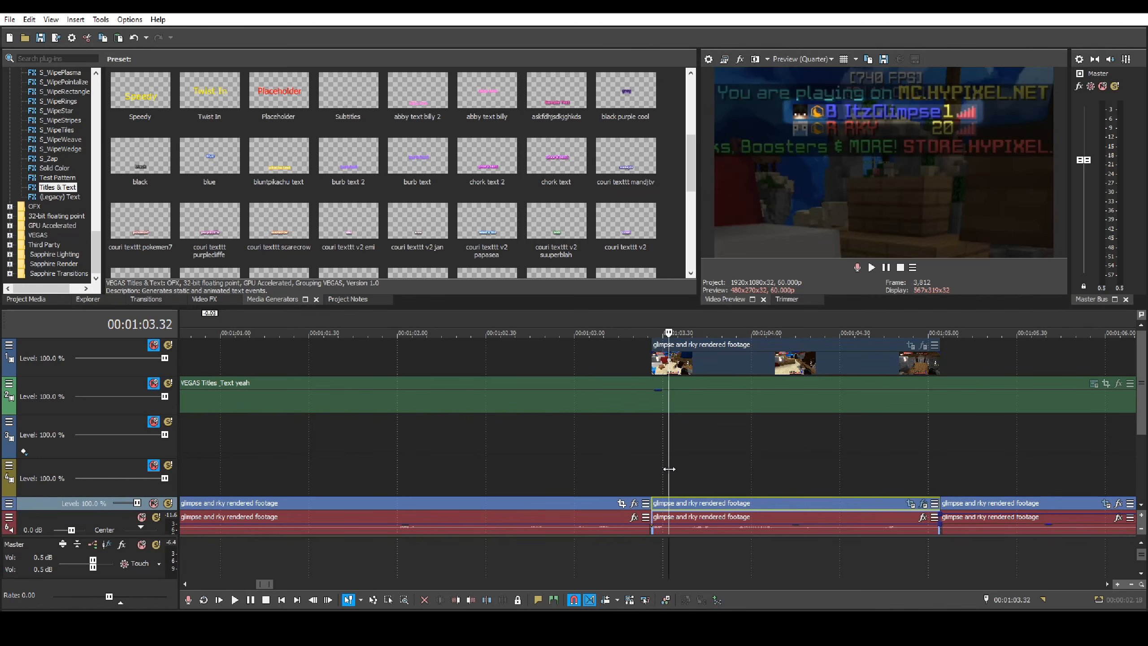
- Scrub through the main footage clip and inspect its pasted effect and its mask at the first mask keyframe
left_click_drag(669, 473, 917, 472)
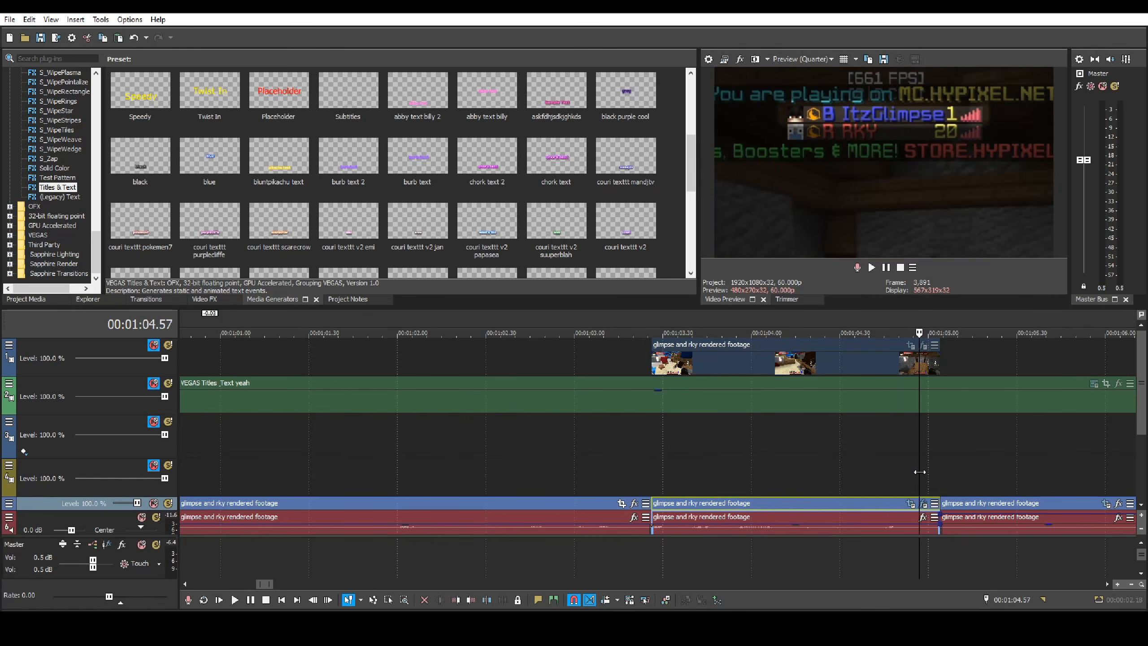
left_click(923, 503)
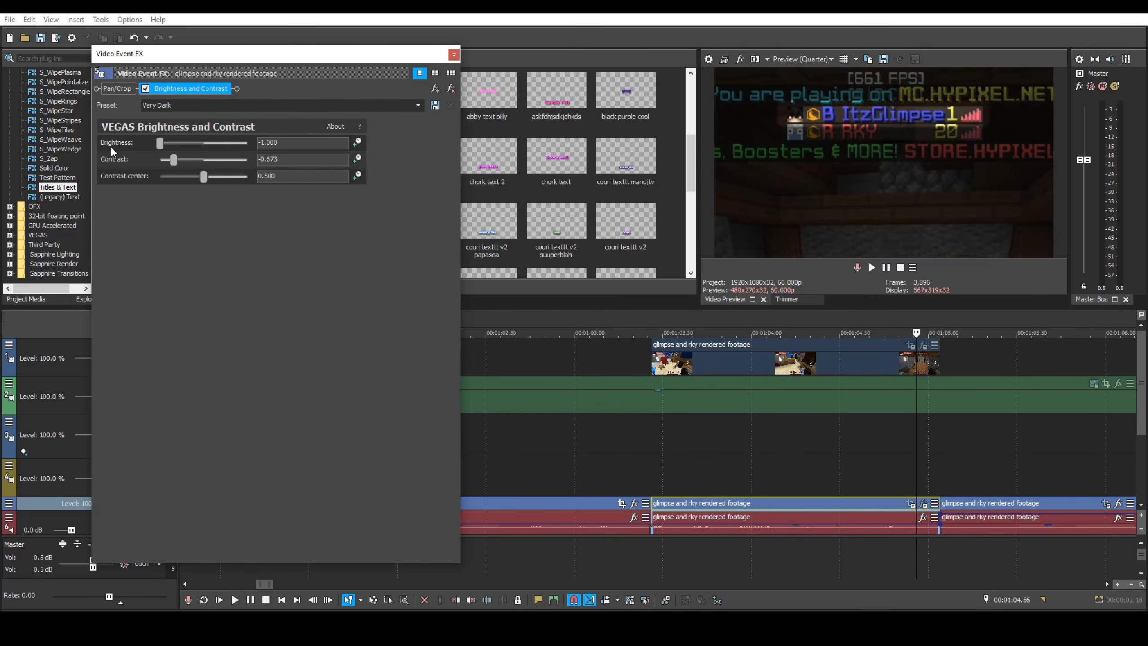
left_click(911, 503)
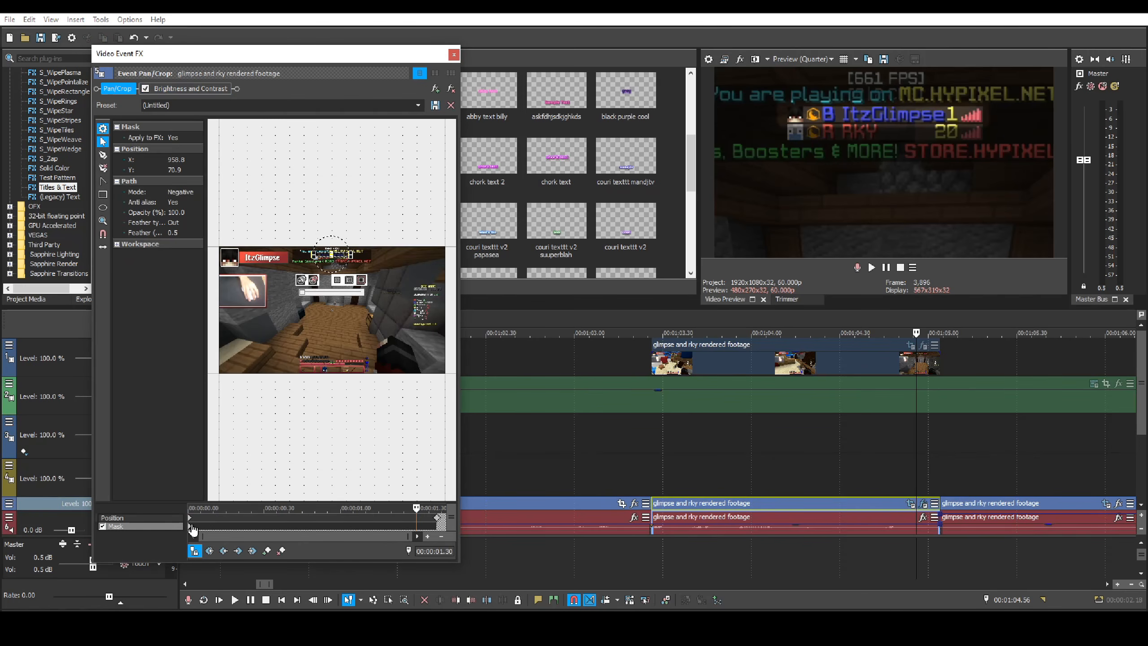
left_click(191, 527)
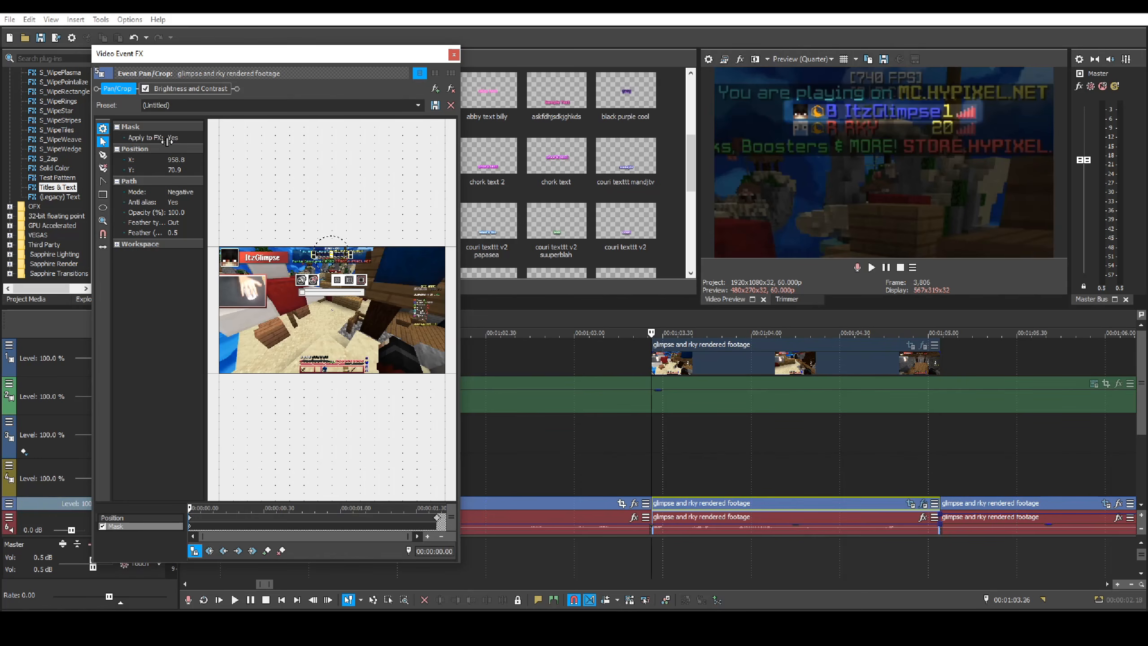
- Try the main clip's mask with Apply to FX set to No, and set it back to Yes
scroll(384, 181, "up", 4)
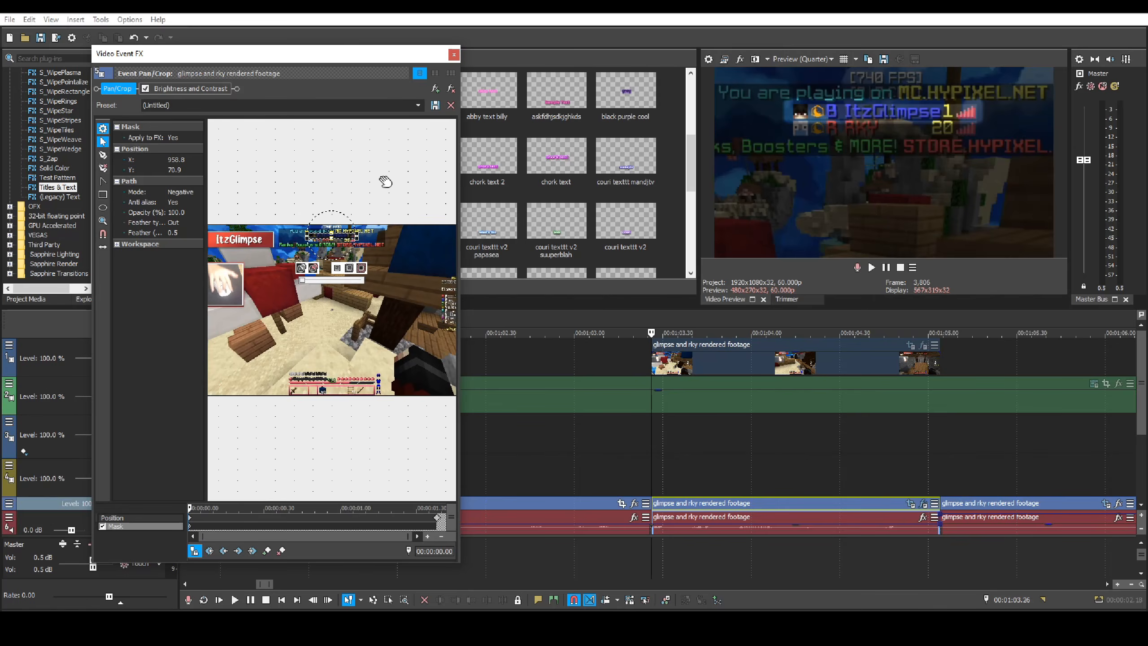
left_click(181, 138)
left_click(176, 154)
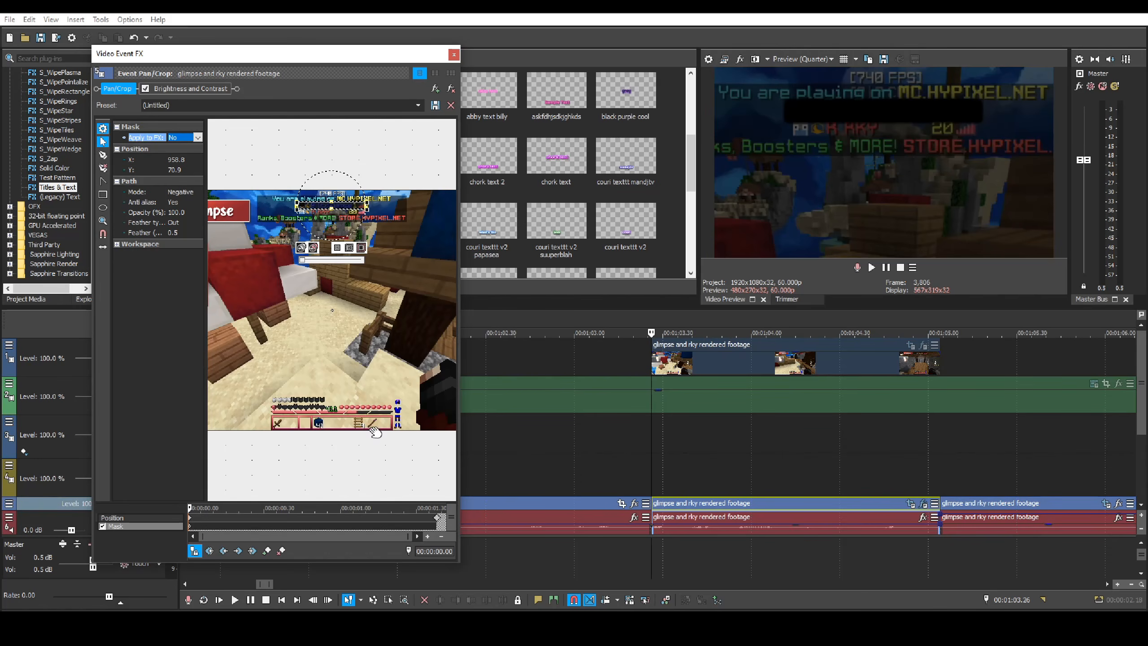
left_click(180, 138)
left_click(175, 146)
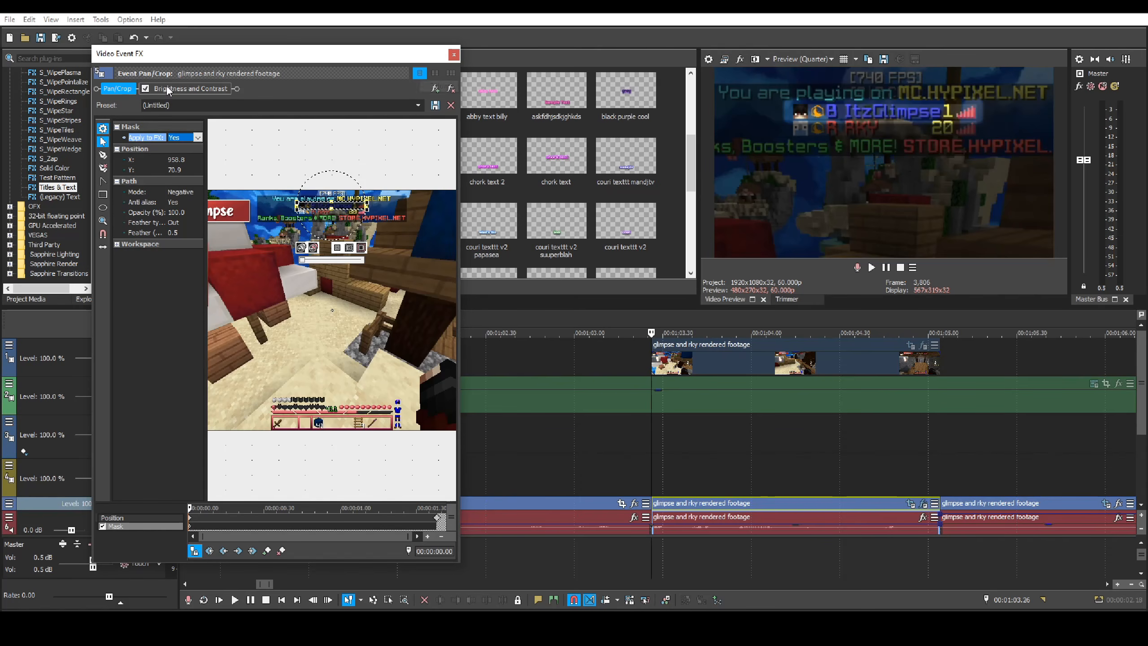
- Compare the main clip's masked scoreboard row with the Brightness and Contrast effect switched off and on
left_click(145, 88)
left_click(145, 89)
left_click(145, 88)
left_click(144, 88)
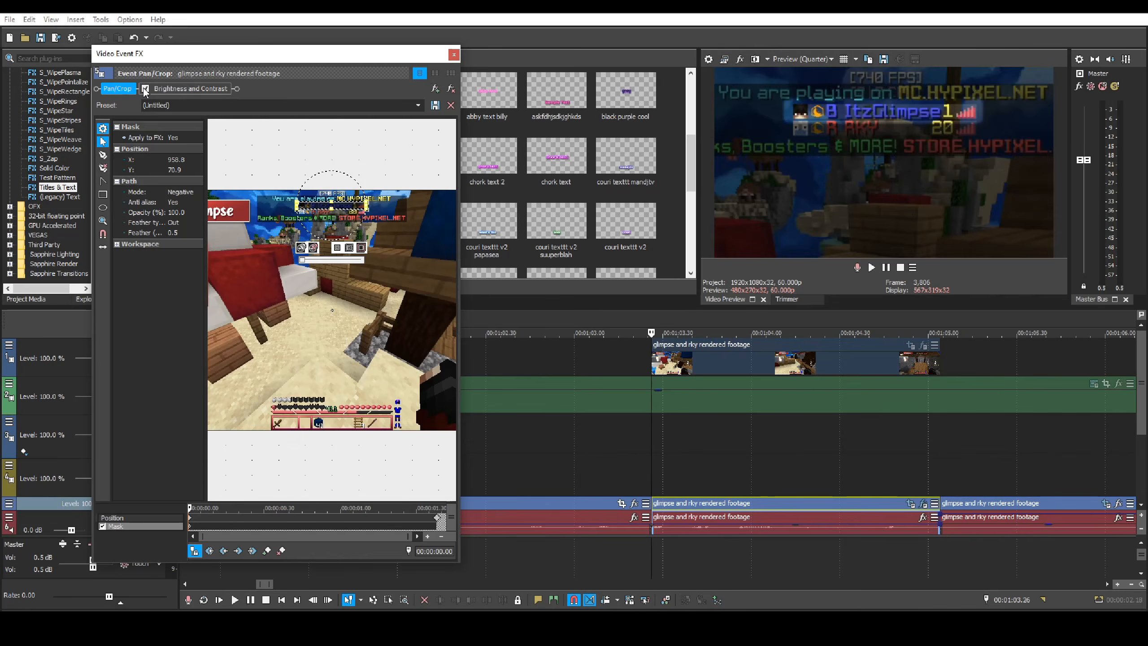
- Switch the main clip's Brightness and Contrast effect off and back on once more to recheck the darkened surroundings
left_click(144, 88)
left_click(145, 88)
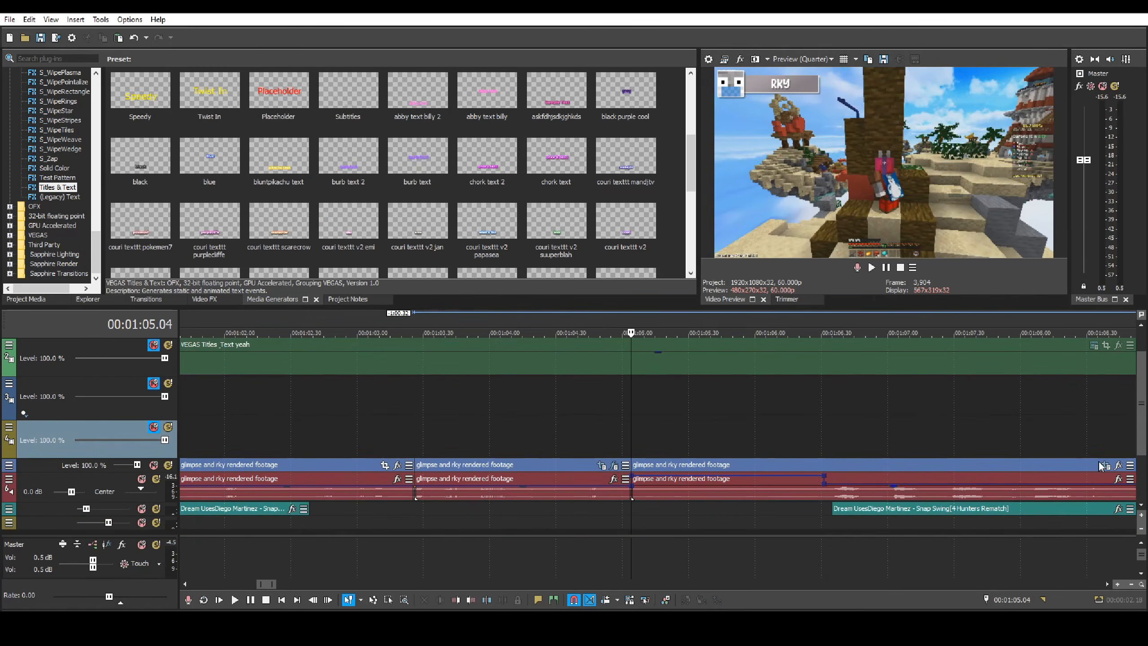
- Open the Pan/Crop settings of the next footage clip and preview its zoom onto the scoreboard across the position keyframes
scroll(1101, 466, "down", 3)
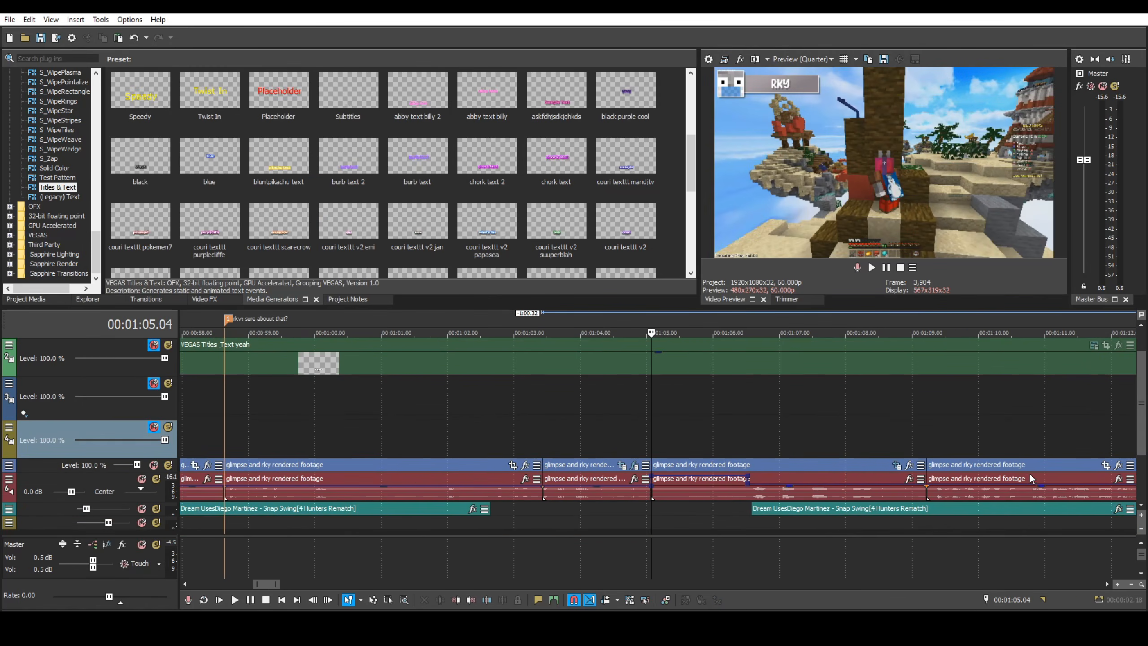
left_click(908, 465)
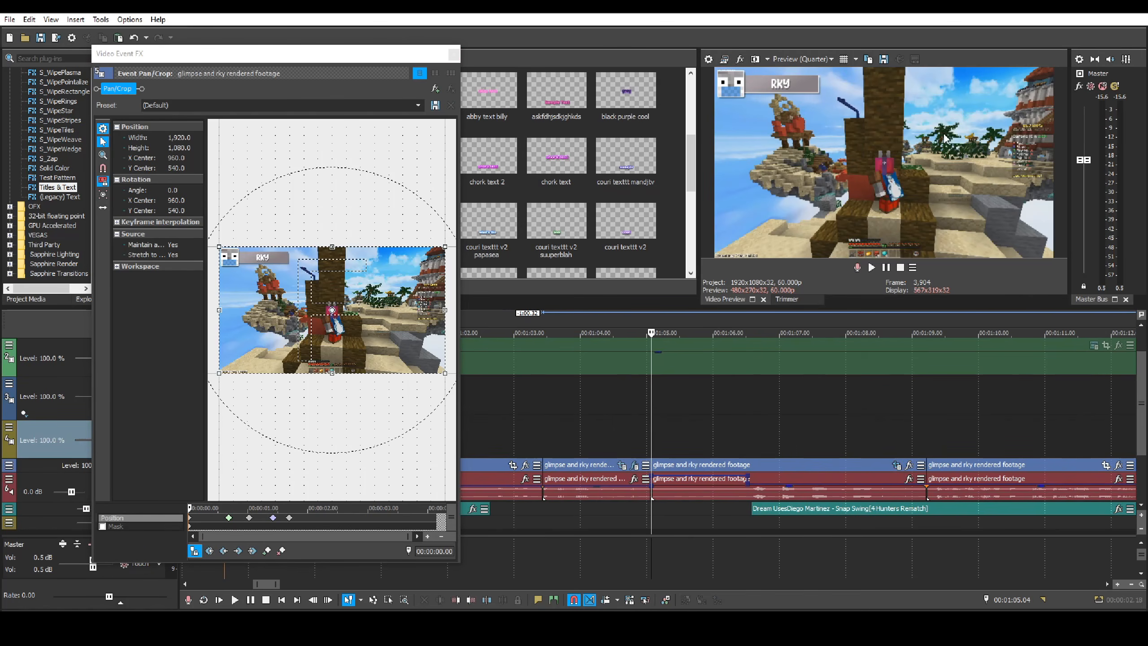
key("space")
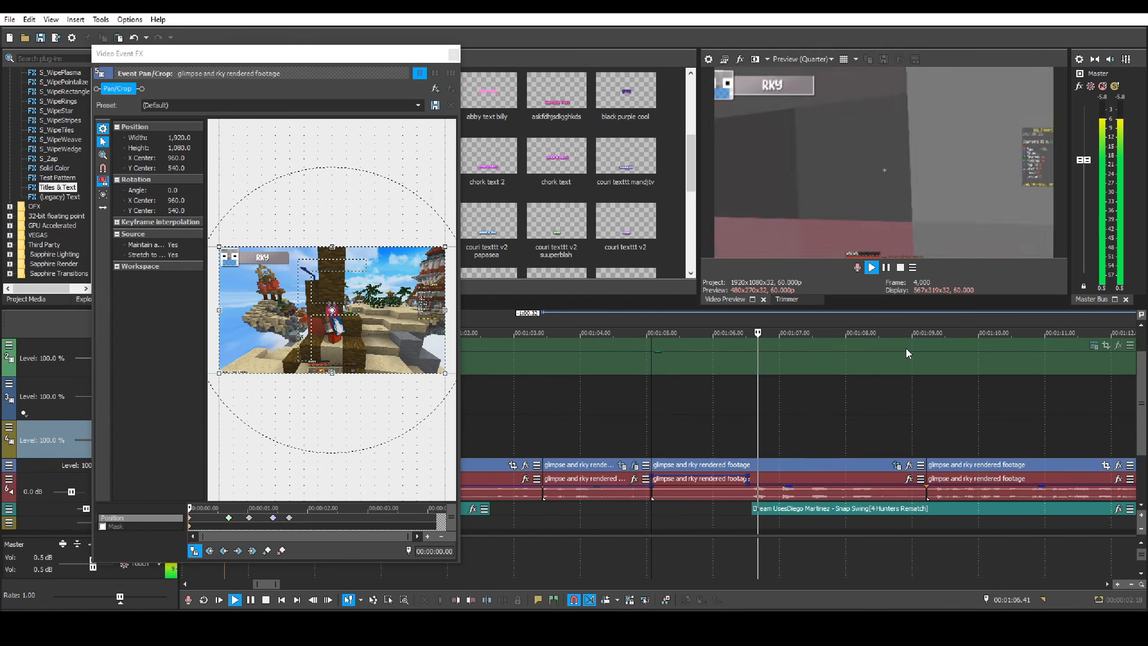
key("space")
left_click(230, 518)
scroll(233, 520, "up", 2)
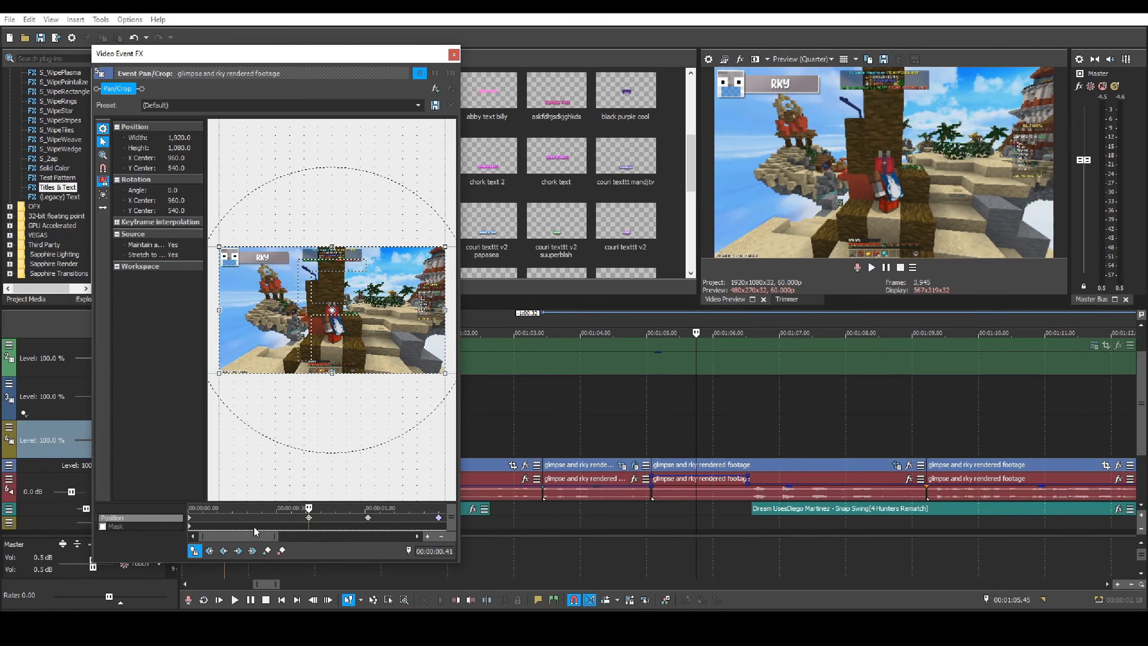
left_click_drag(233, 507, 247, 507)
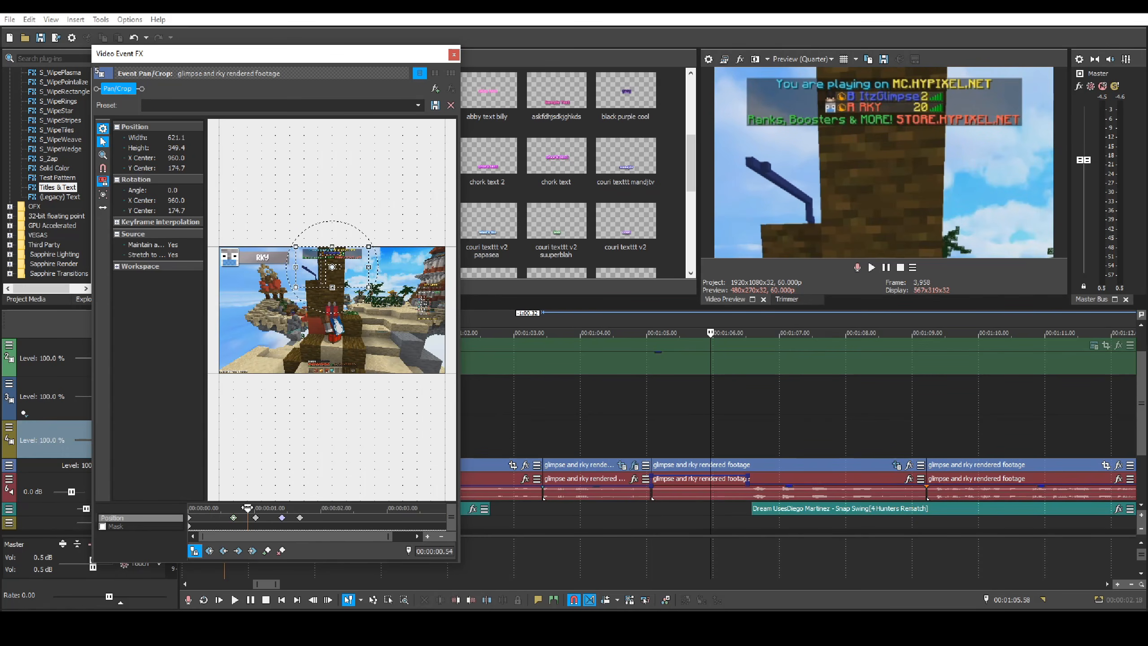
mouse_move(247, 508)
left_mouse_down()
mouse_move(262, 508)
mouse_move(236, 507)
left_mouse_up()
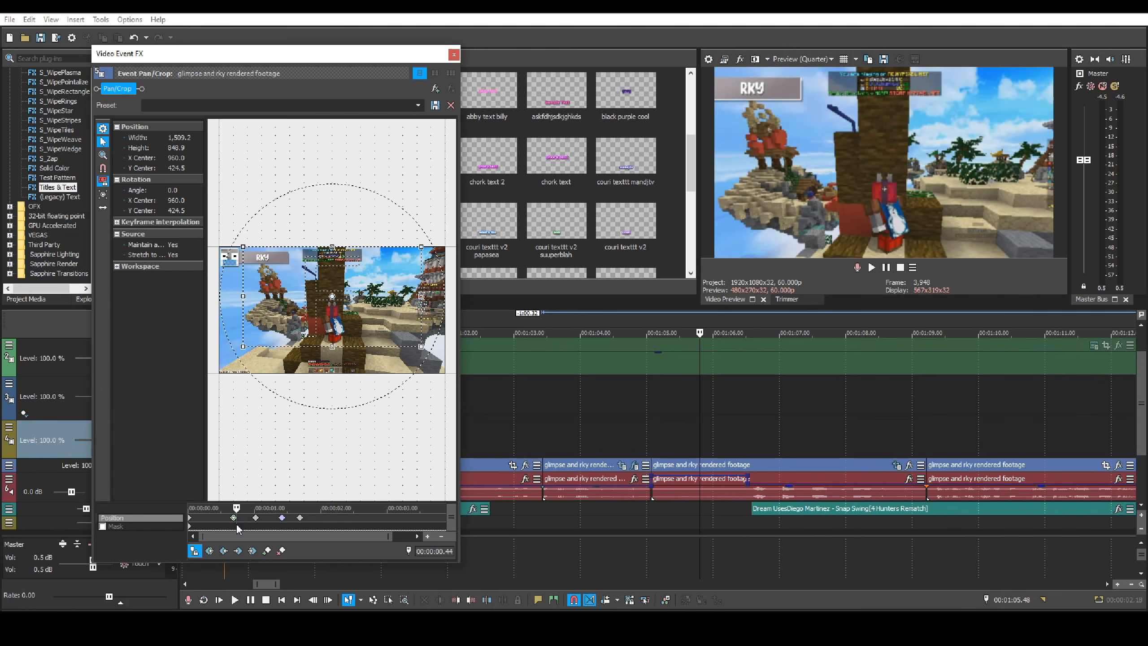
- Check the interpolation types of the keyframe starting the scoreboard zoom and the later position keyframe, and close the Pan/Crop settings
left_click(233, 519)
right_click(233, 520)
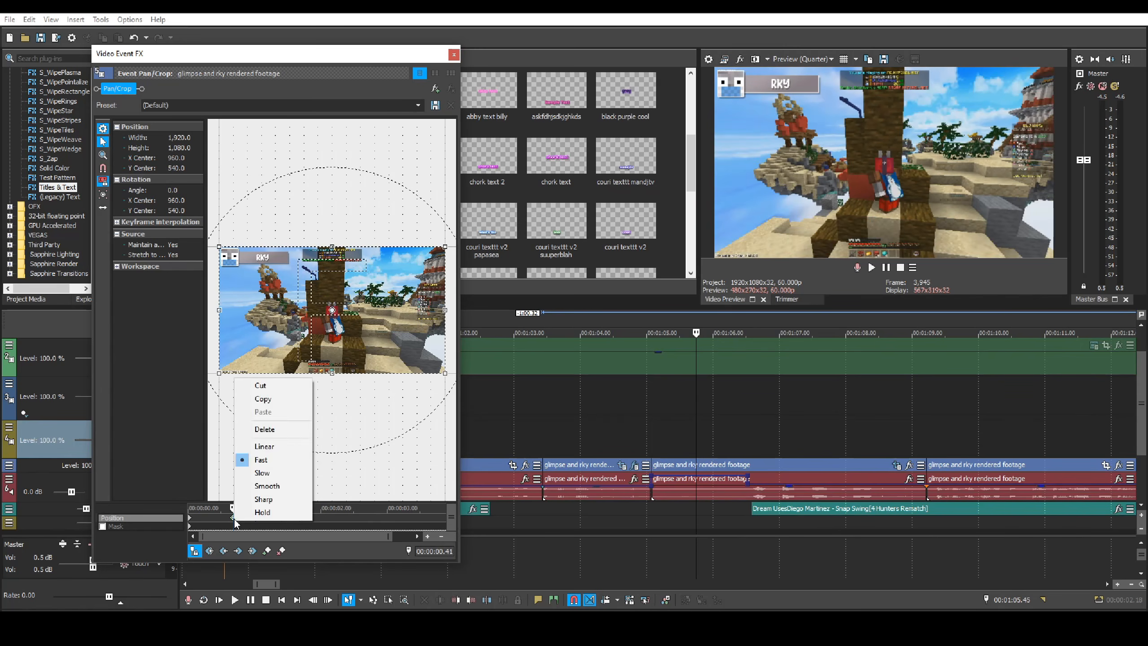
left_click(232, 520)
right_click(282, 519)
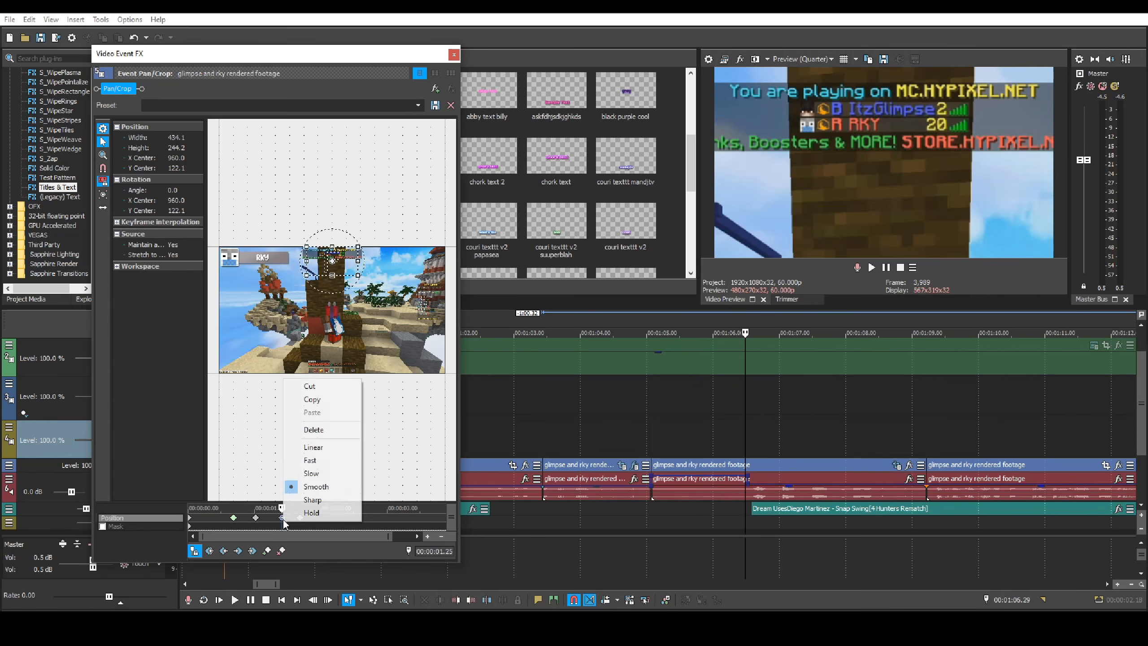
left_click(234, 519)
left_click(740, 187)
key("space")
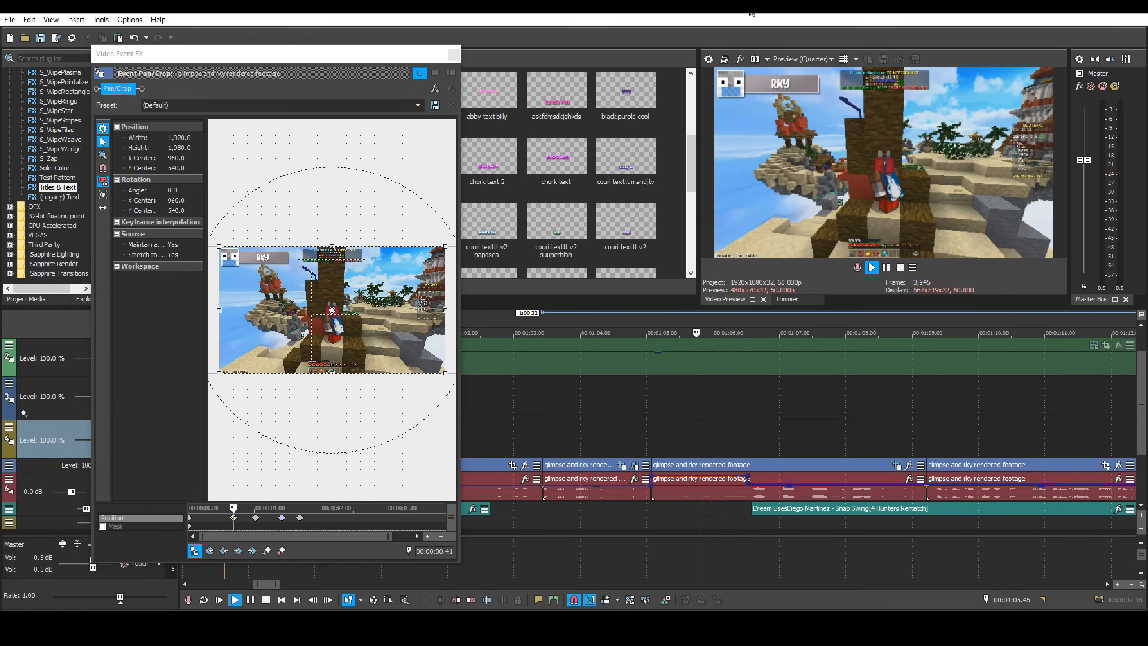
left_click(282, 518)
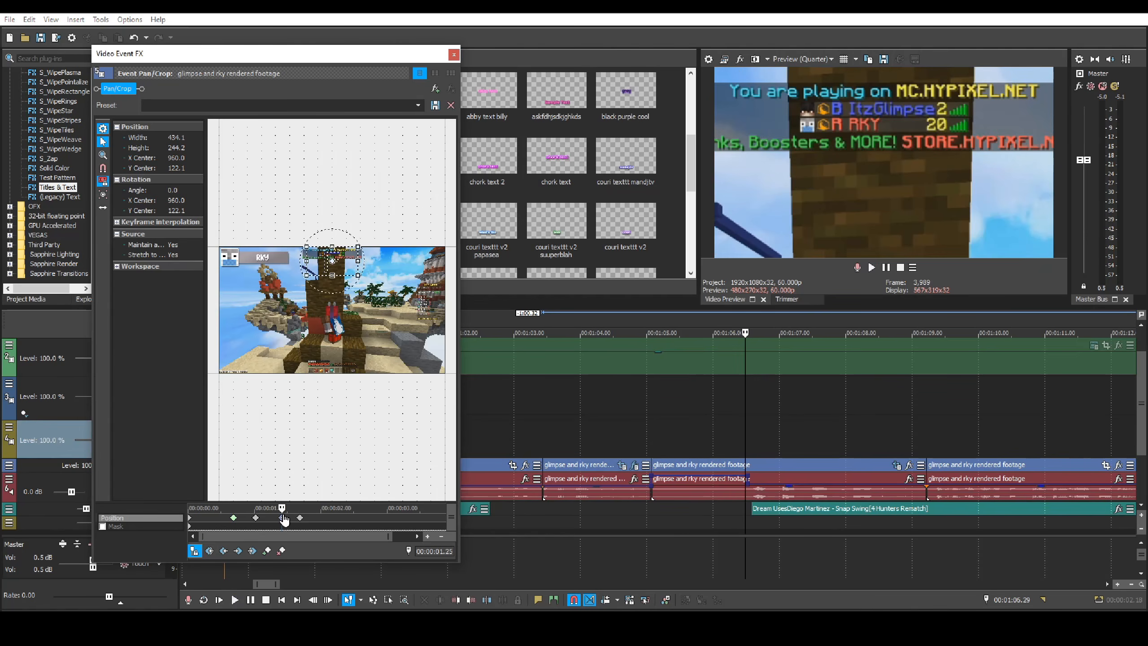
right_click(282, 519)
key("Escape")
left_click(454, 54)
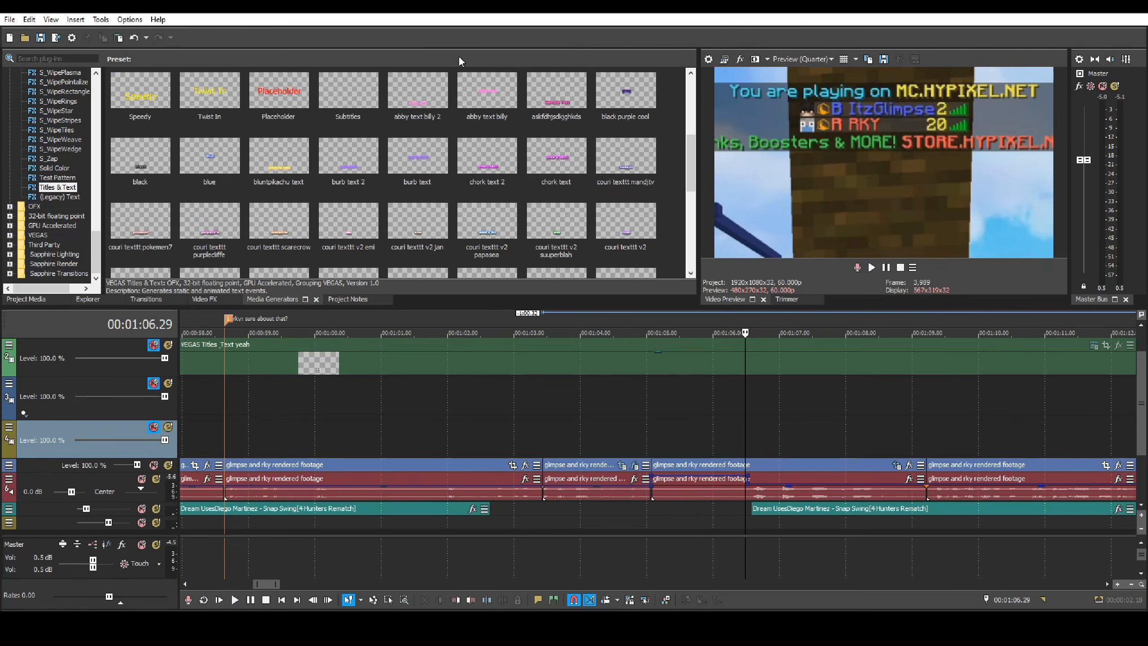
key("space")
scroll(740, 513, "down", 5)
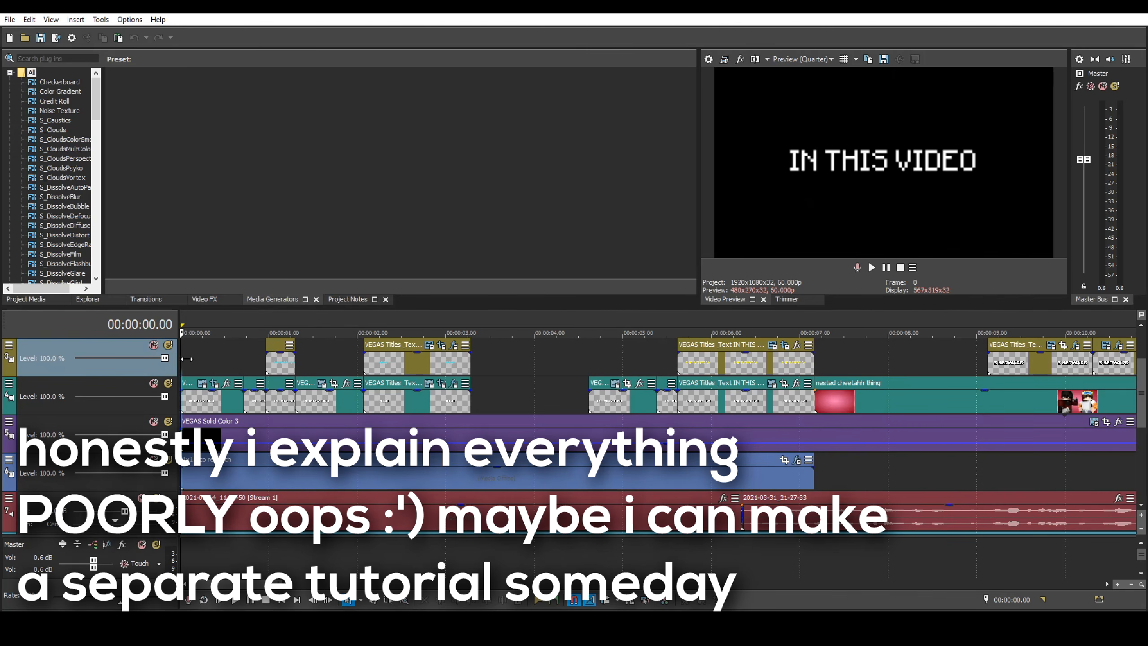
- Scrub through the opening titles of the intro project and survey its clip layout
left_click_drag(182, 356, 243, 355)
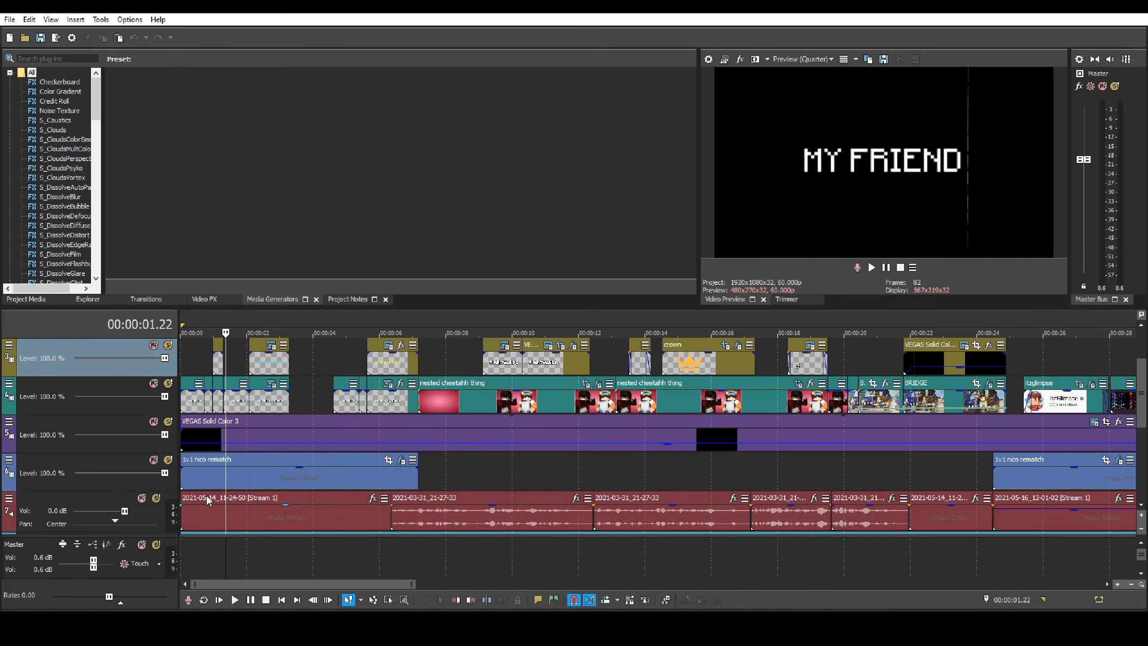
scroll(311, 522, "down", 5)
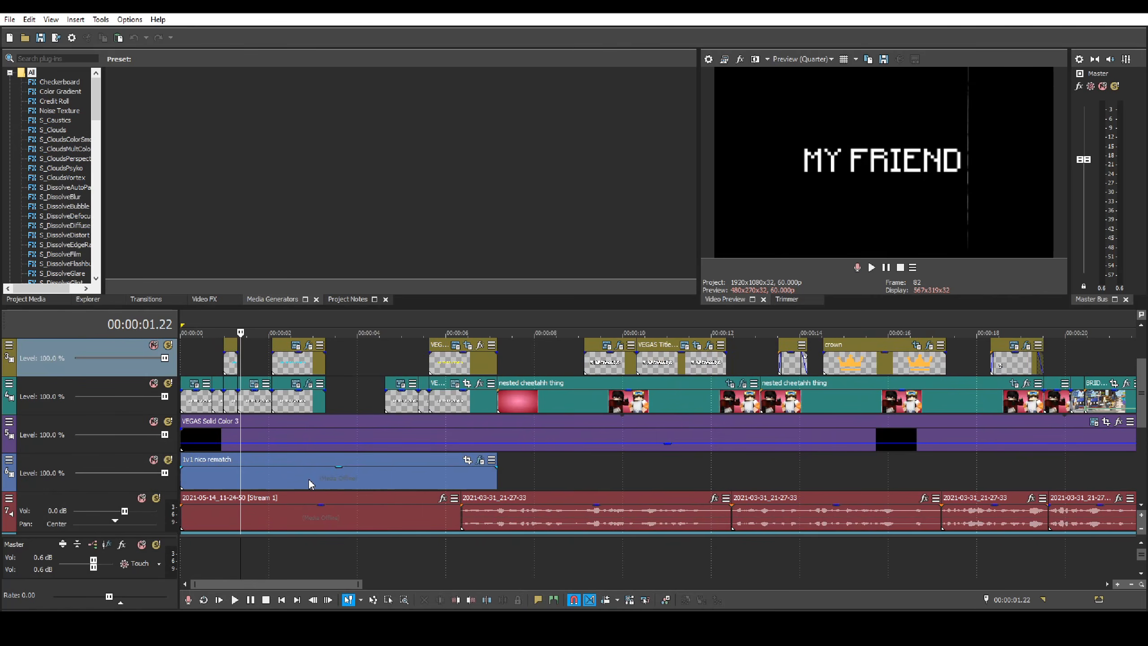
scroll(434, 474, "up", 2)
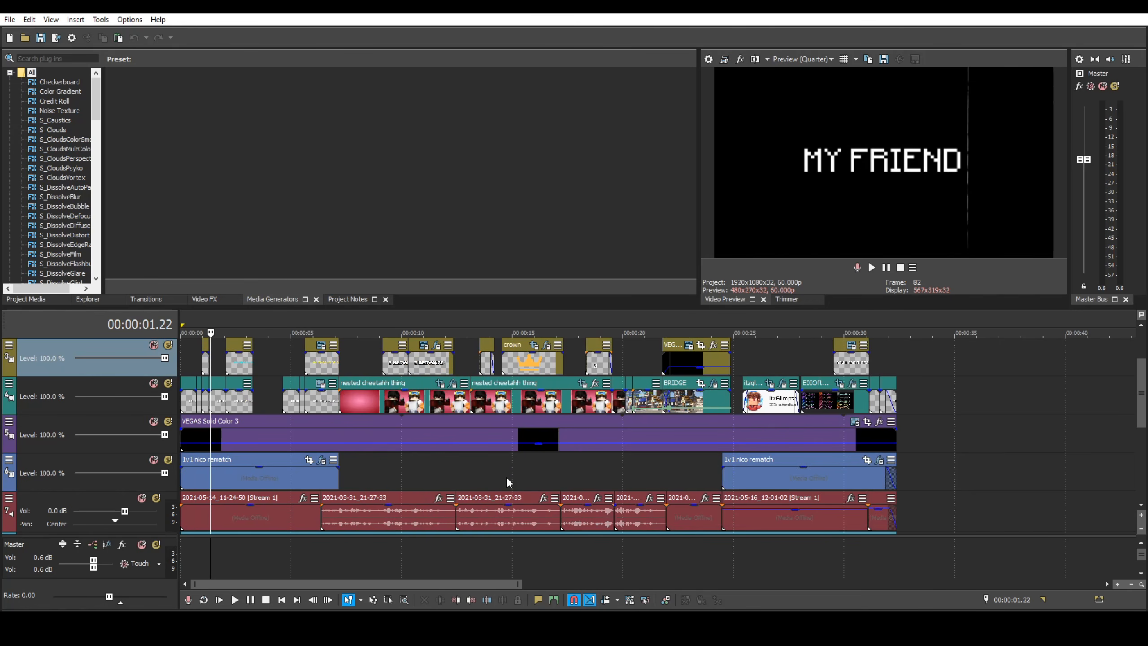
- Examine the crown clip's S_BlurMoCurves settings and shift keyframes, and scrub back to the +1 graphic
left_click(544, 476)
scroll(608, 482, "up", 5)
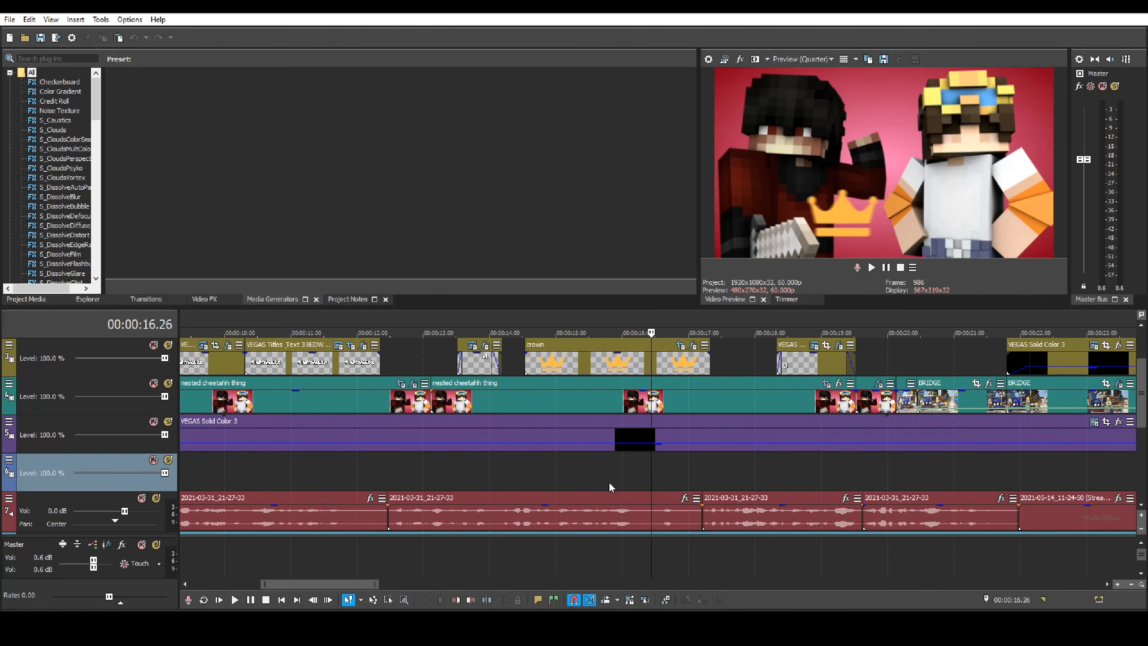
left_click(693, 345)
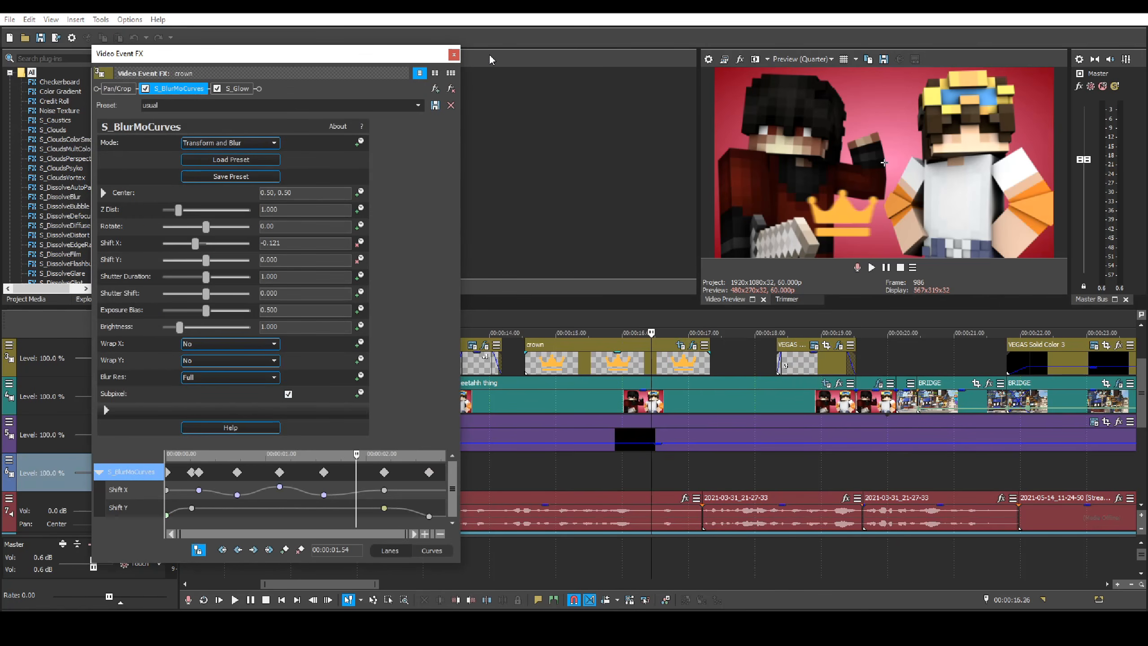
left_click(453, 55)
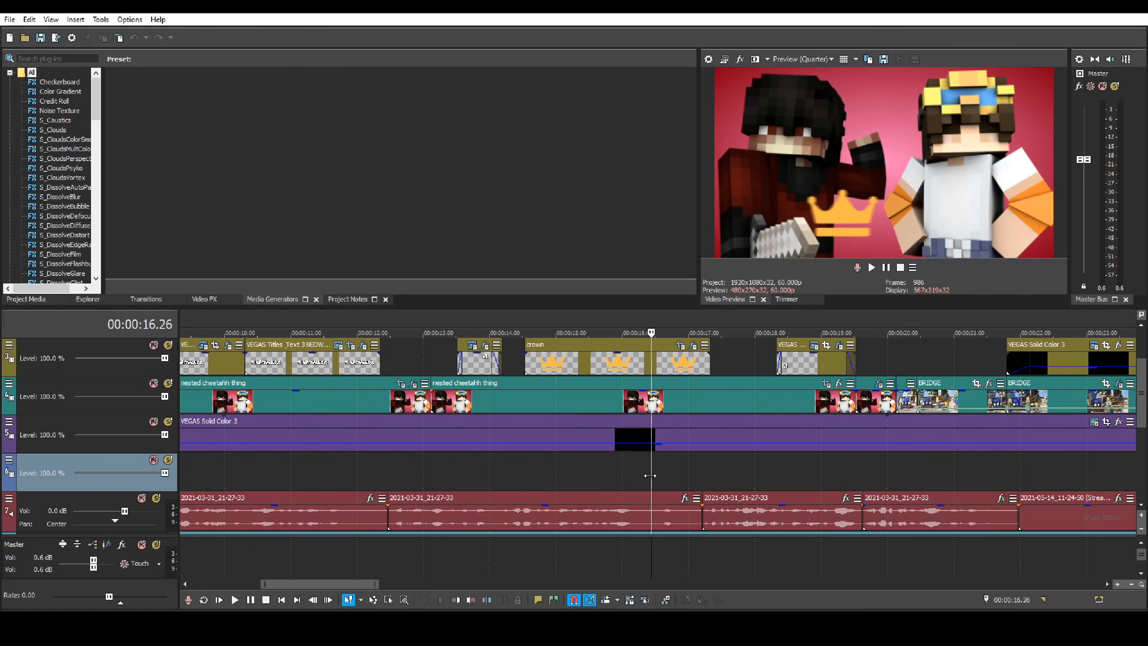
left_click_drag(651, 475, 489, 447)
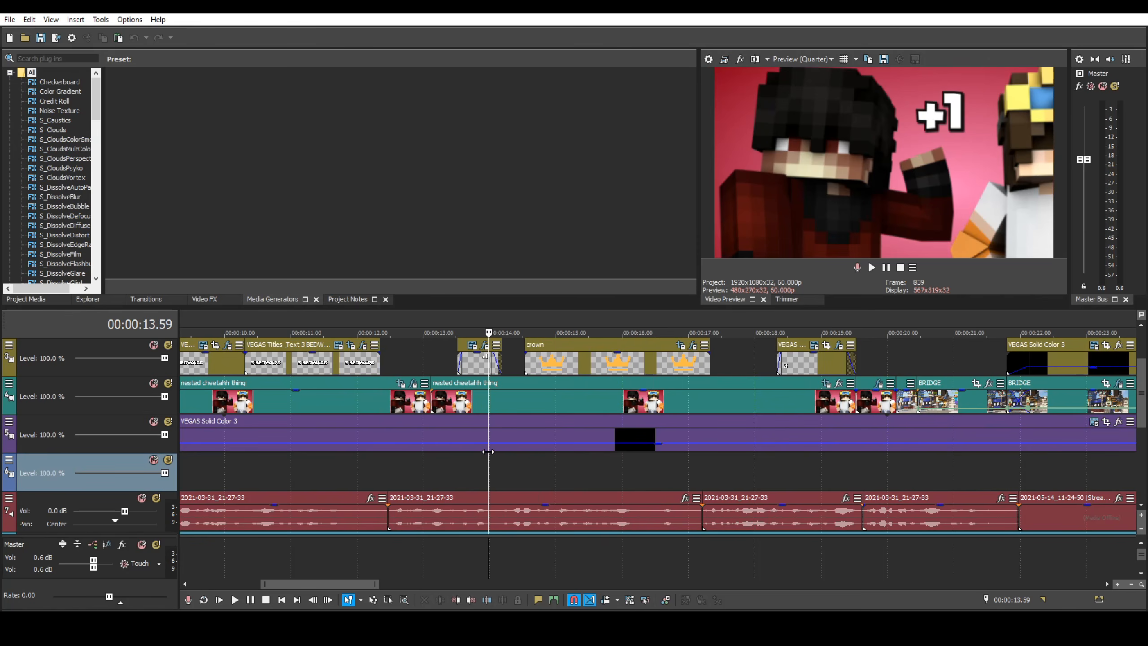
scroll(595, 471, "down", 2)
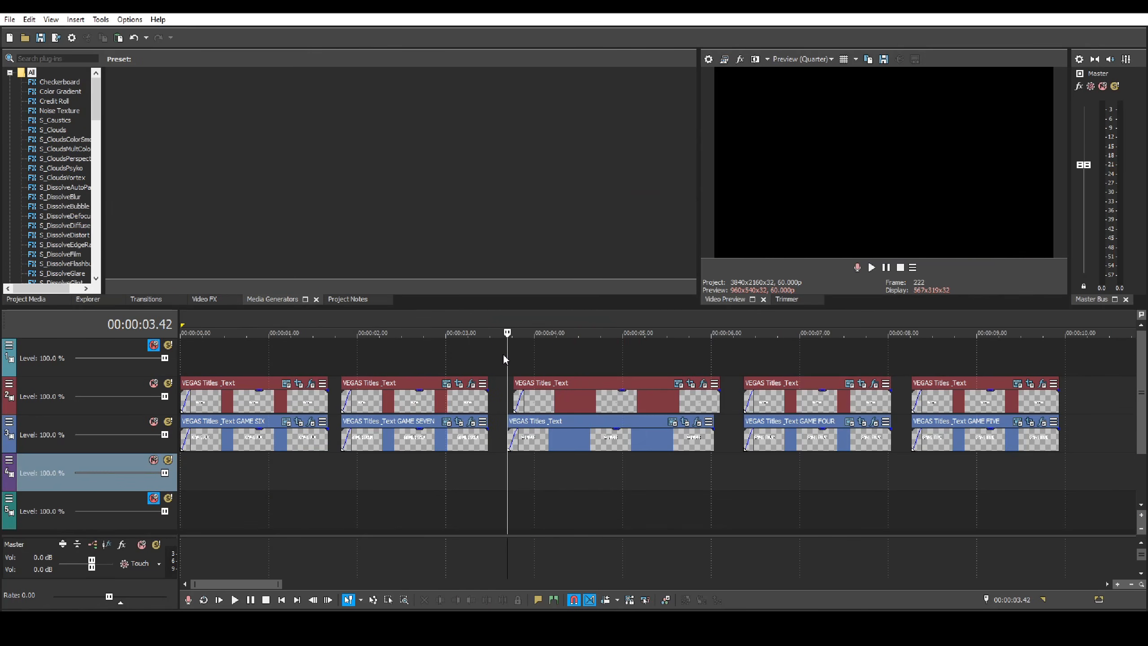
- Scrub through the fade-in of the winner title in the game titles project
left_click_drag(503, 355, 575, 356)
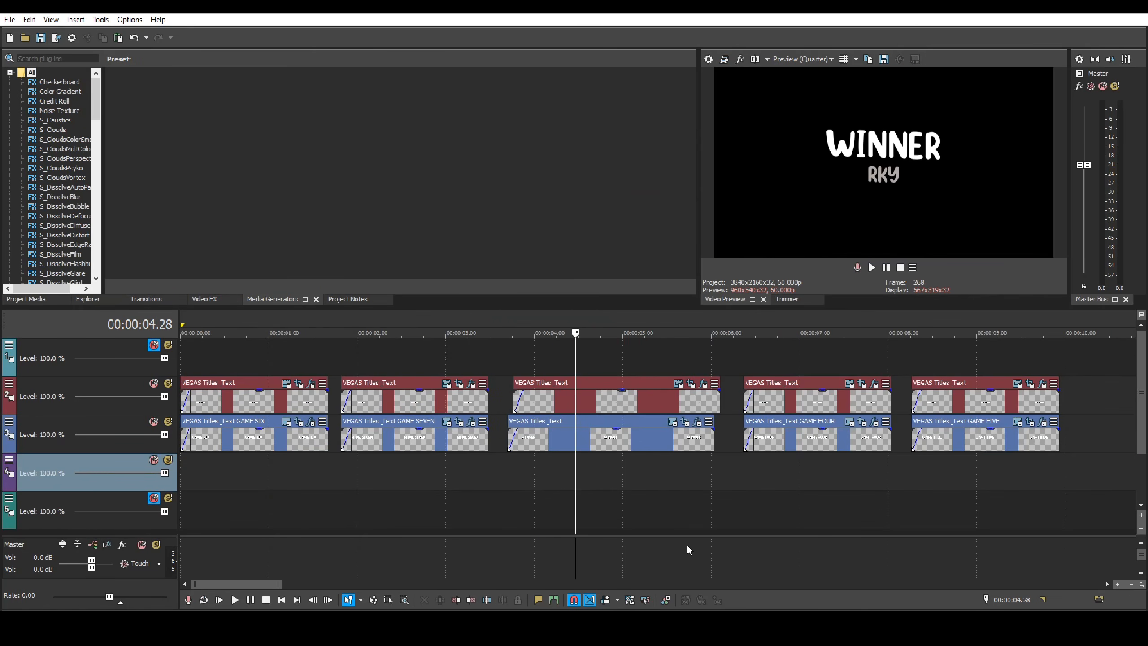